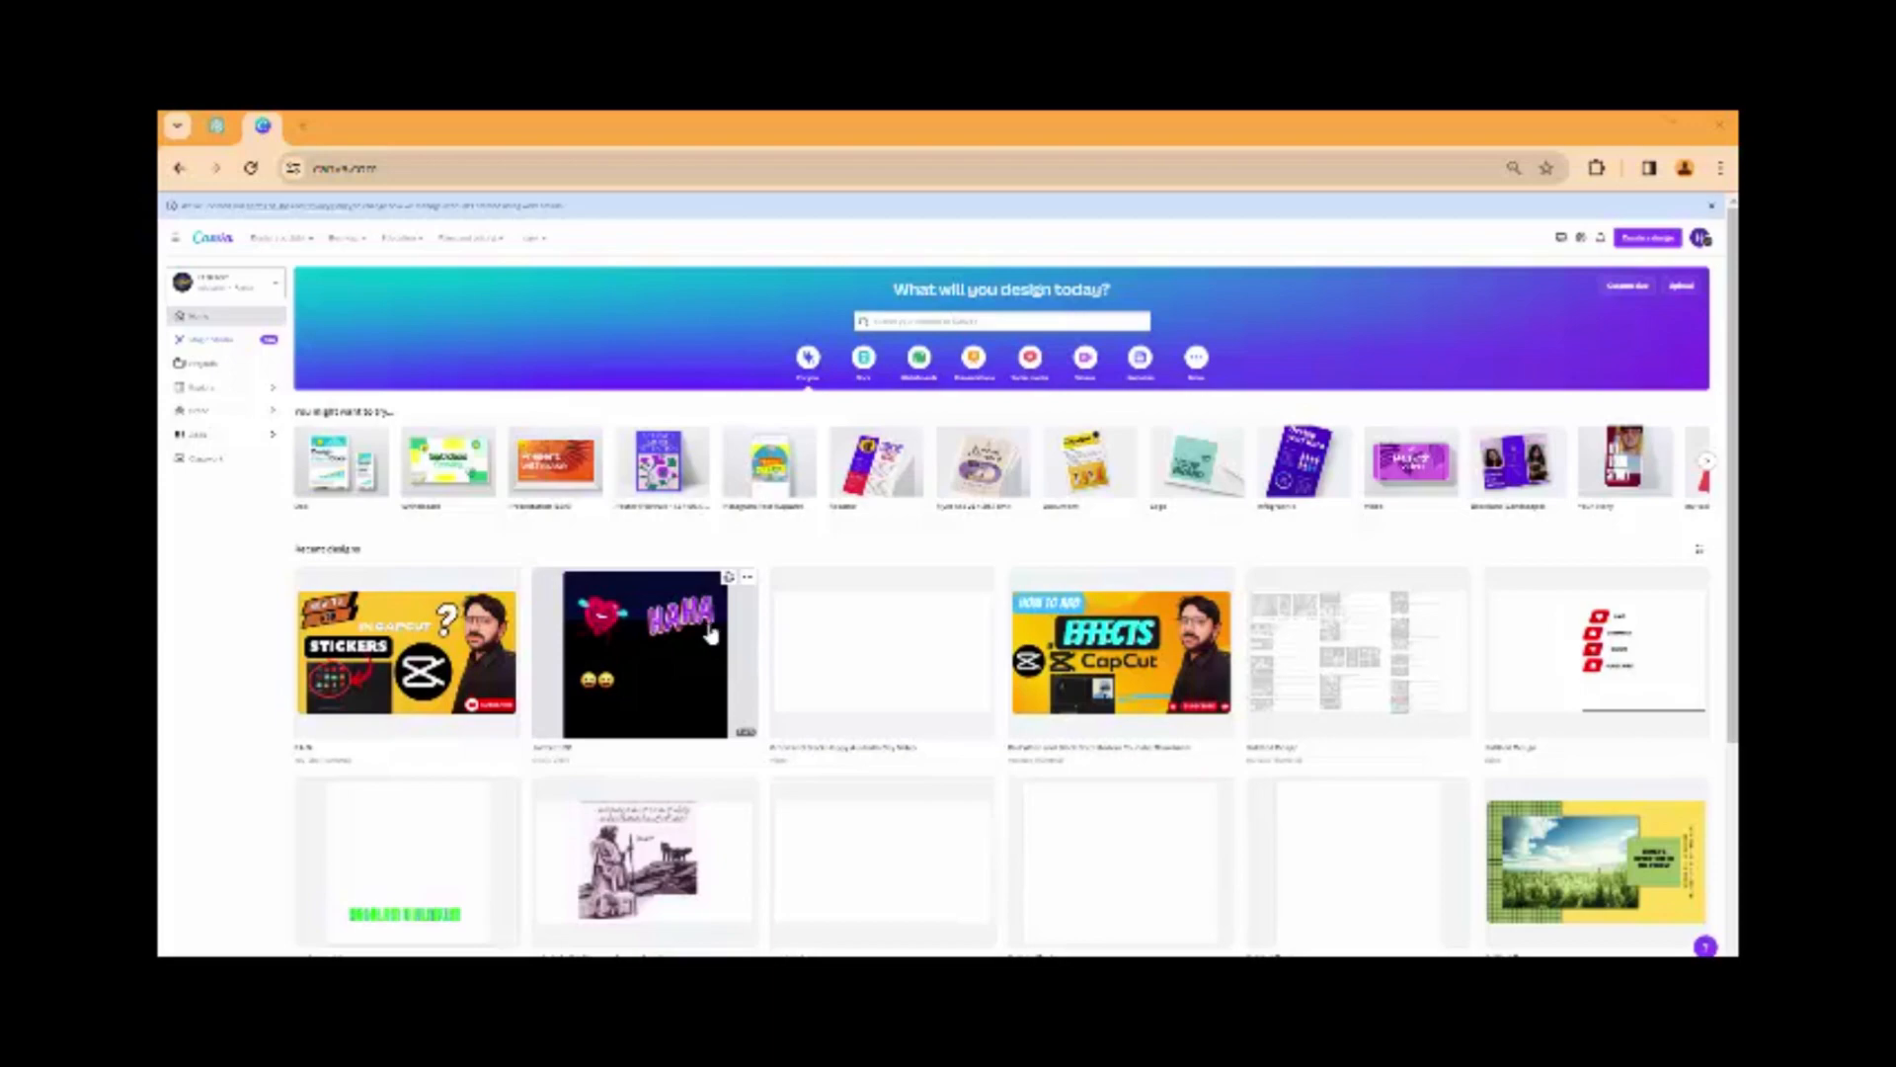
# Open the recent HAHA sticker video design, clear its clip pages and audio track, and return to the home page
pyautogui.click(670, 628)
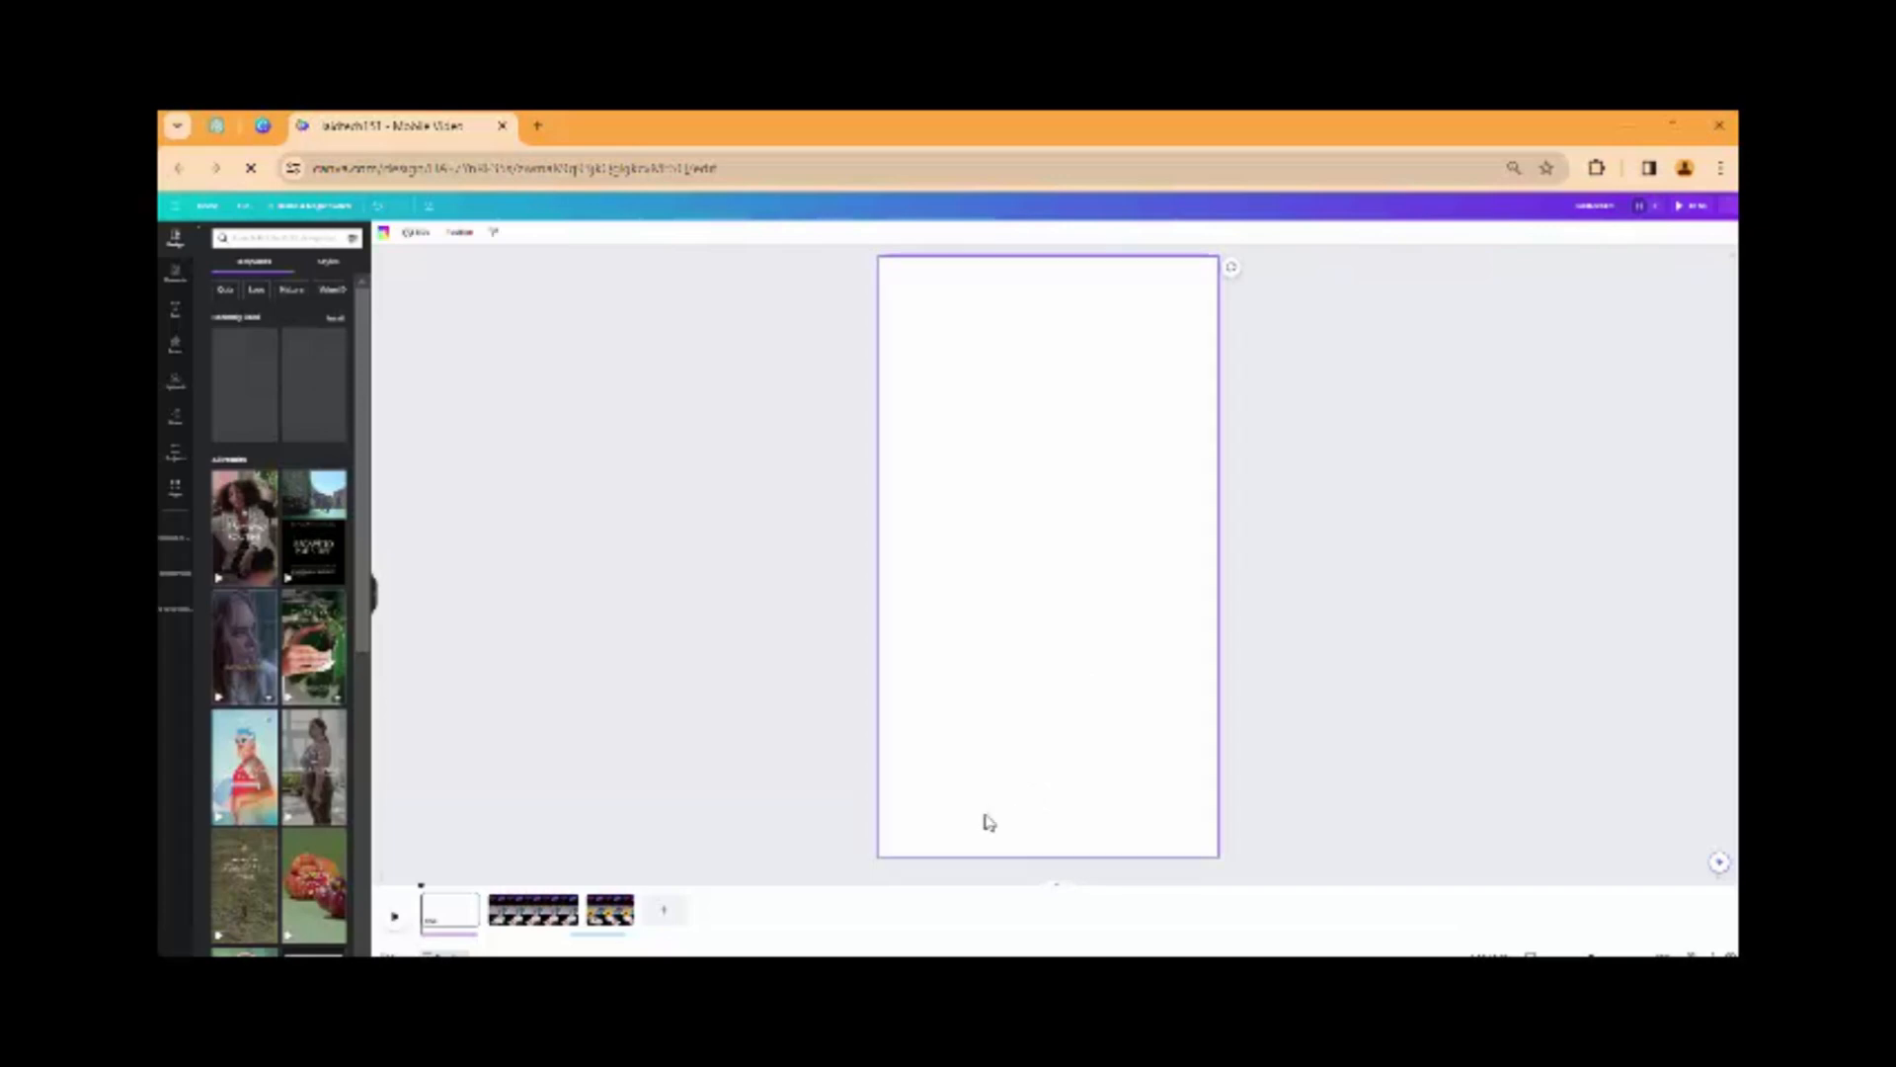
pyautogui.click(533, 916)
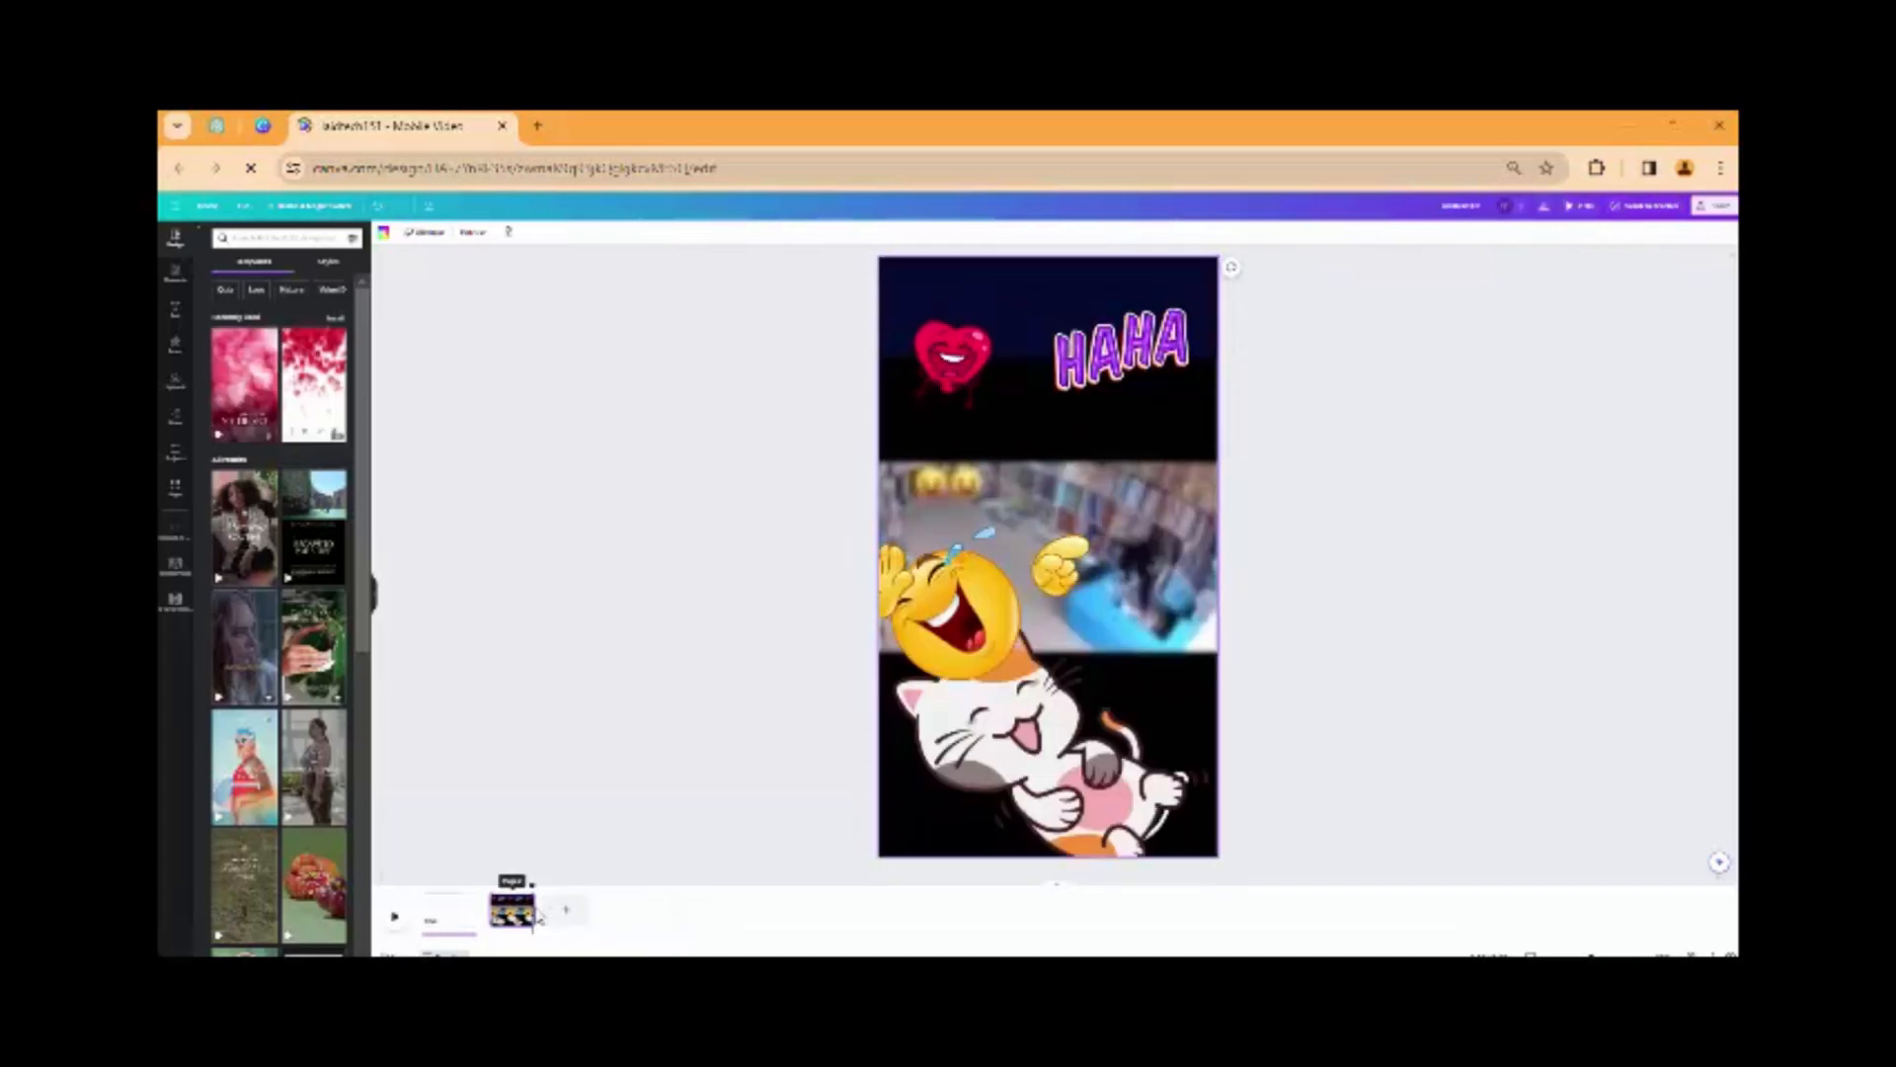
pyautogui.click(470, 928)
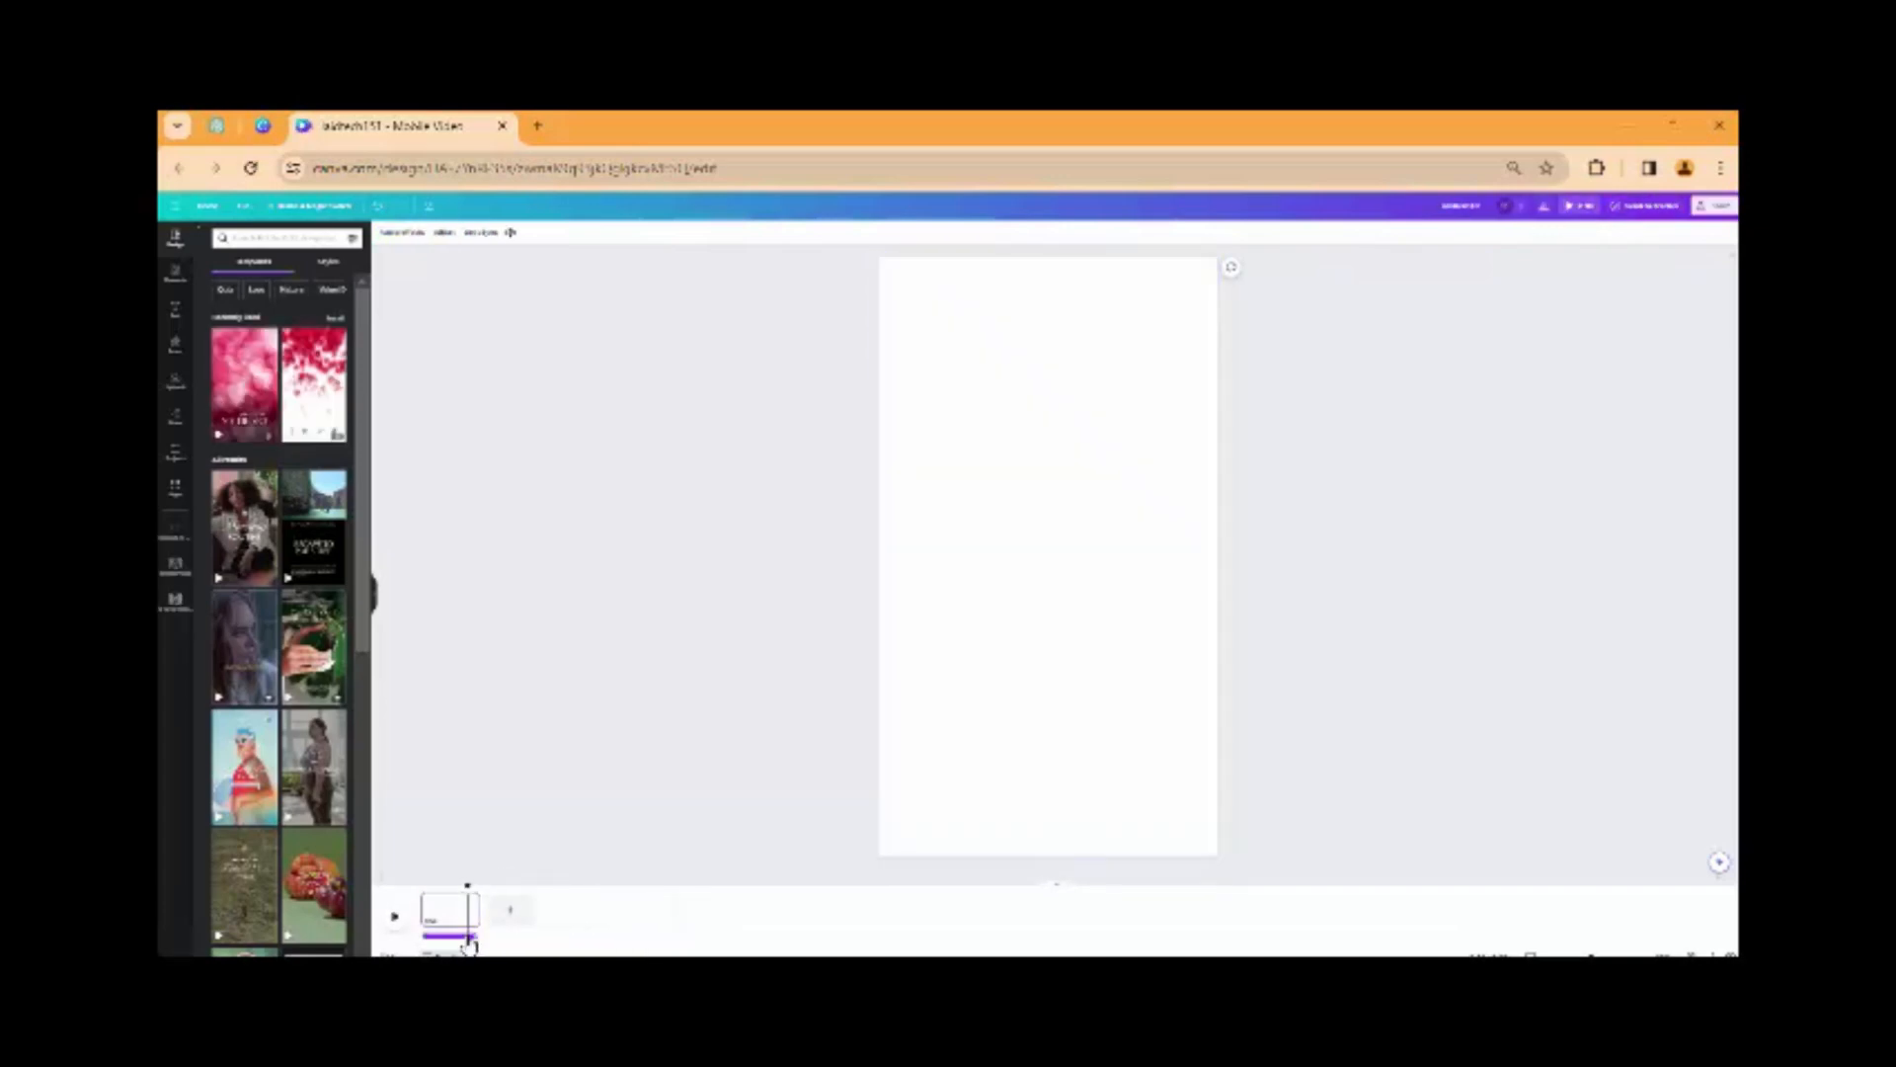
pyautogui.rightClick(732, 610)
pyautogui.click(1375, 391)
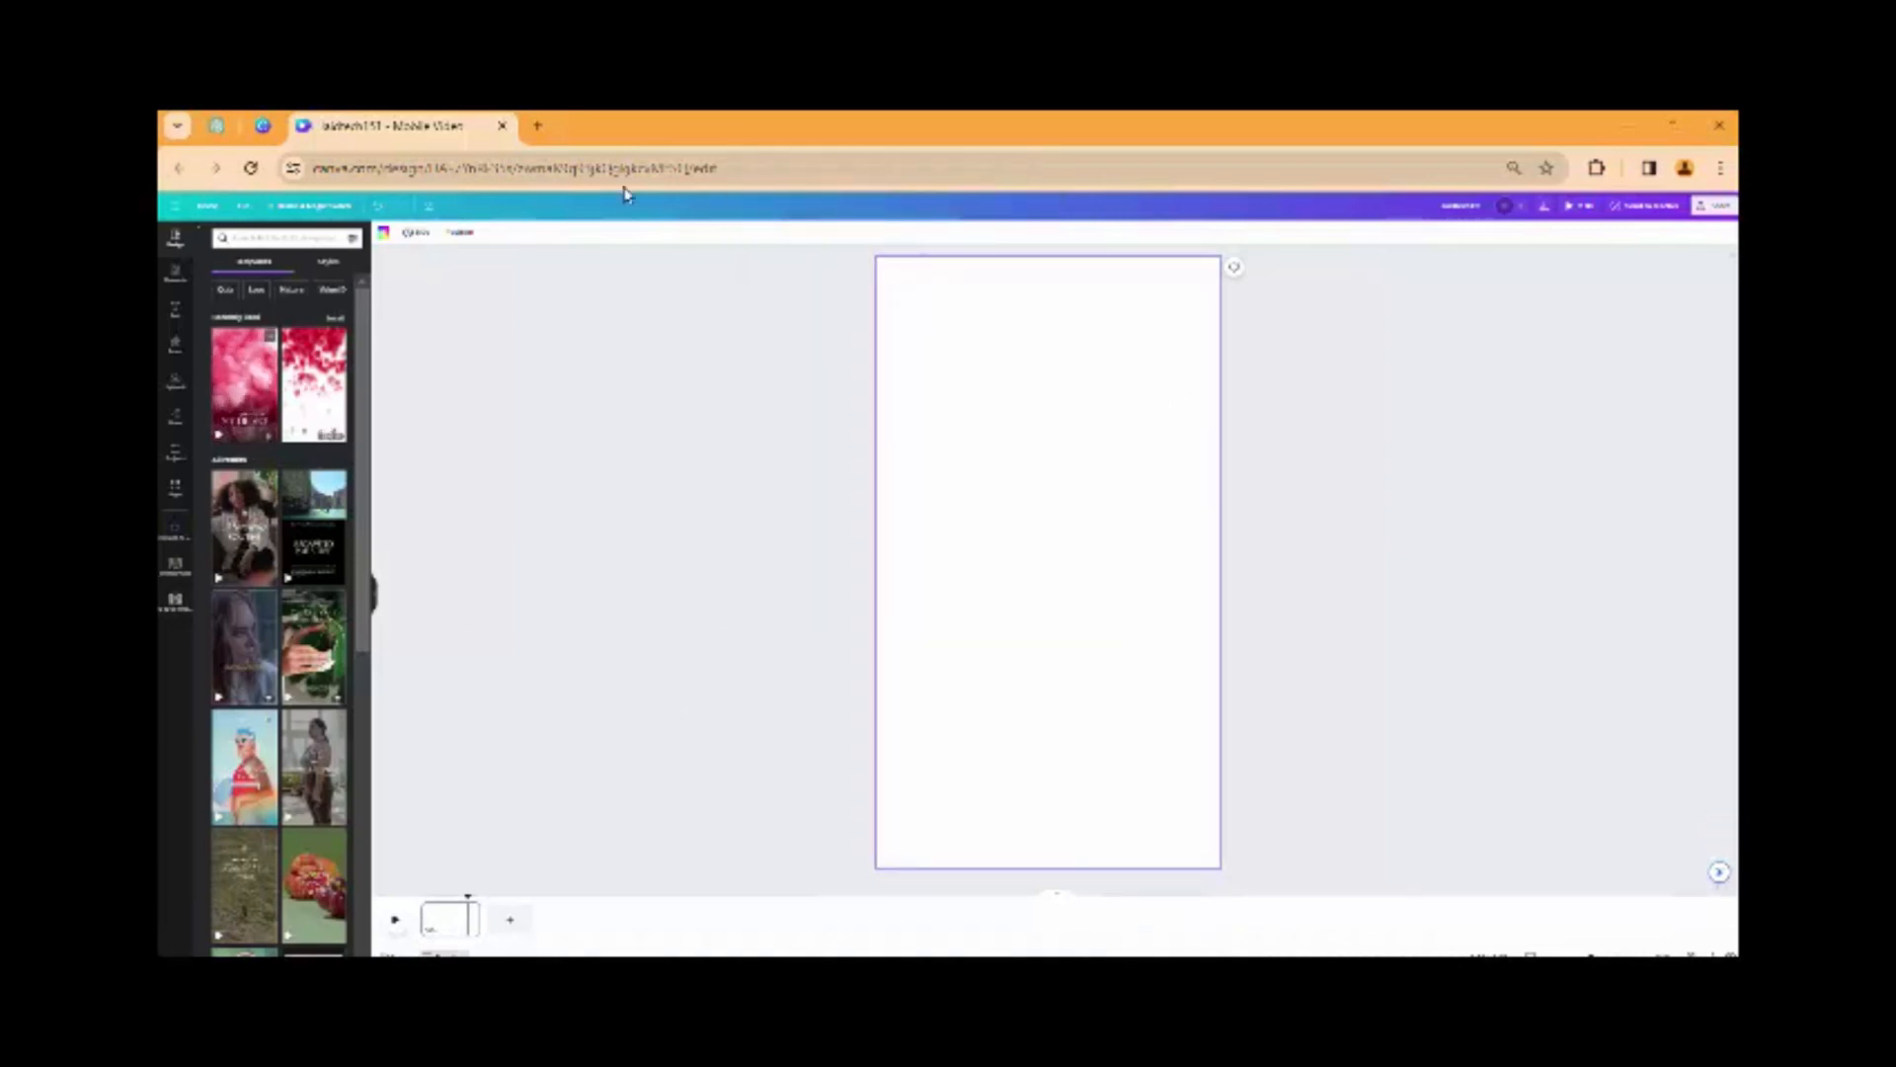
pyautogui.click(273, 122)
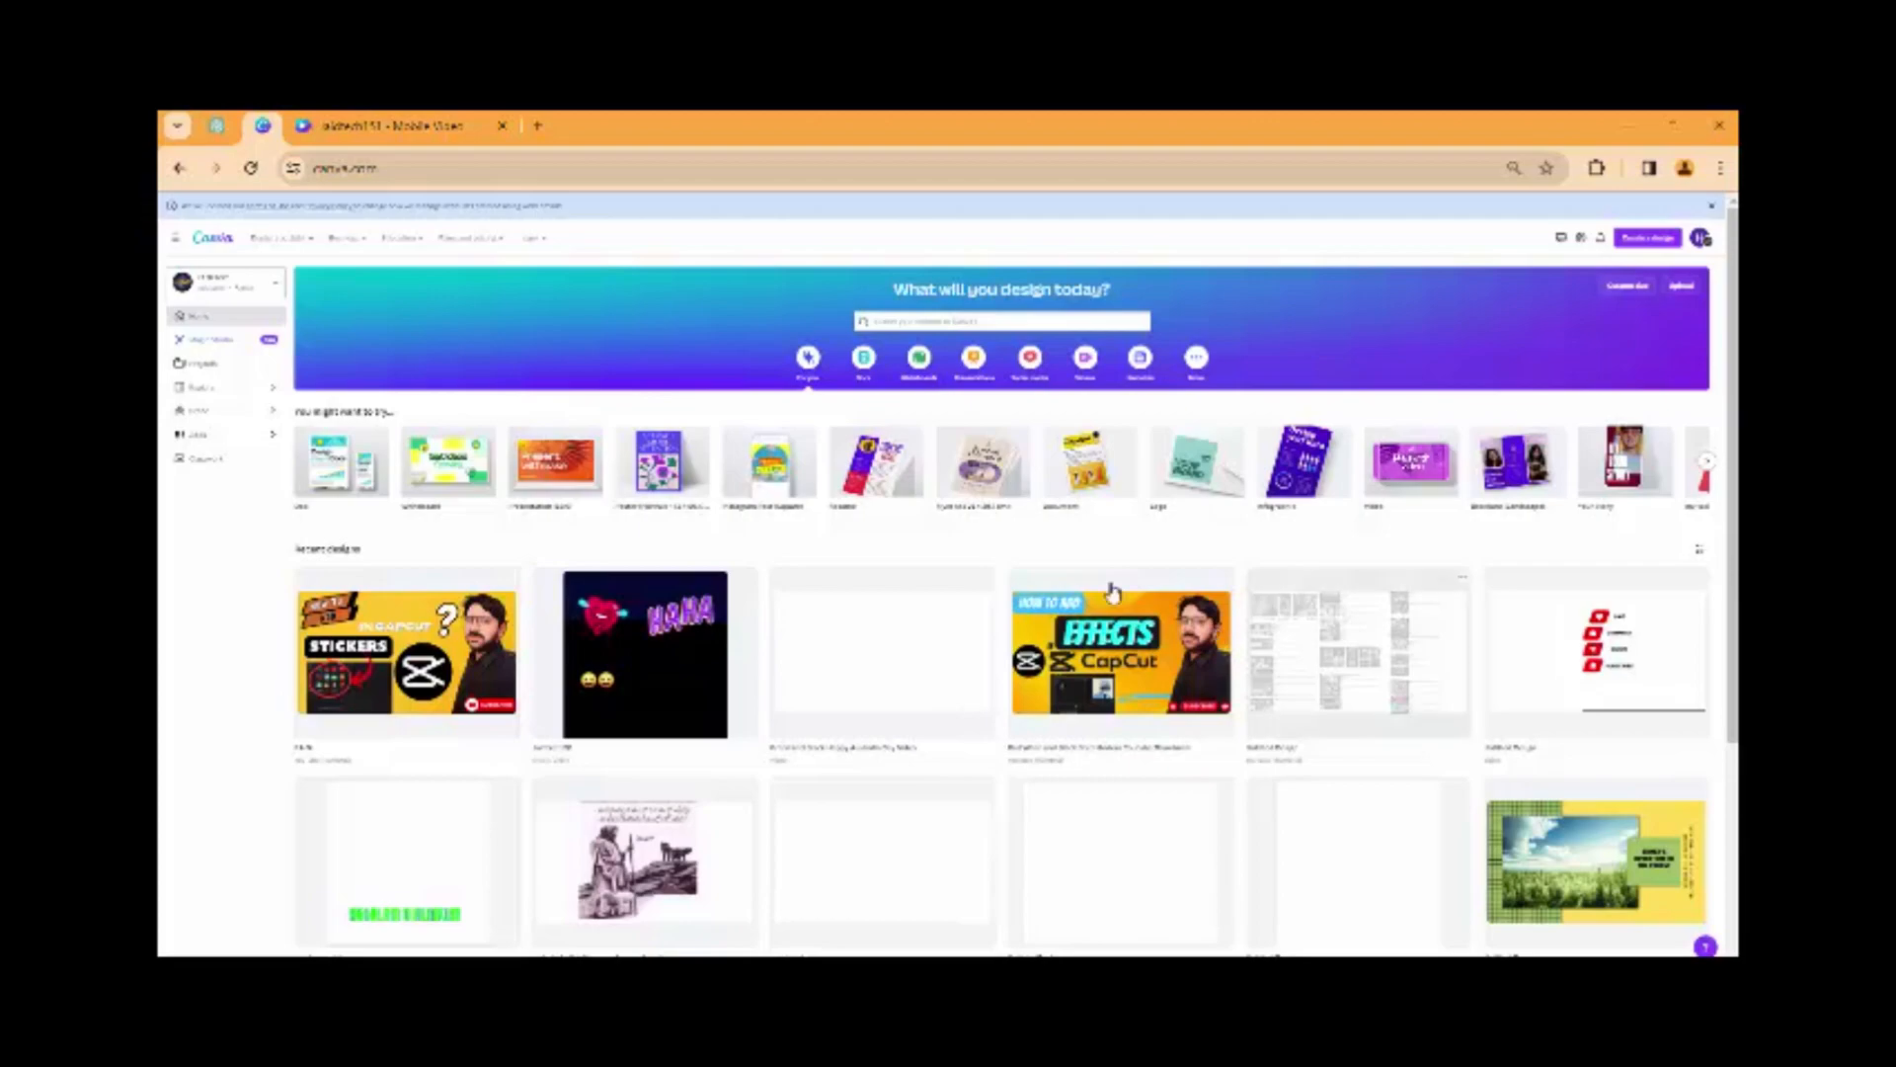
# Reset the home page zoom to 100% and show the video design types
pyautogui.click(1036, 318)
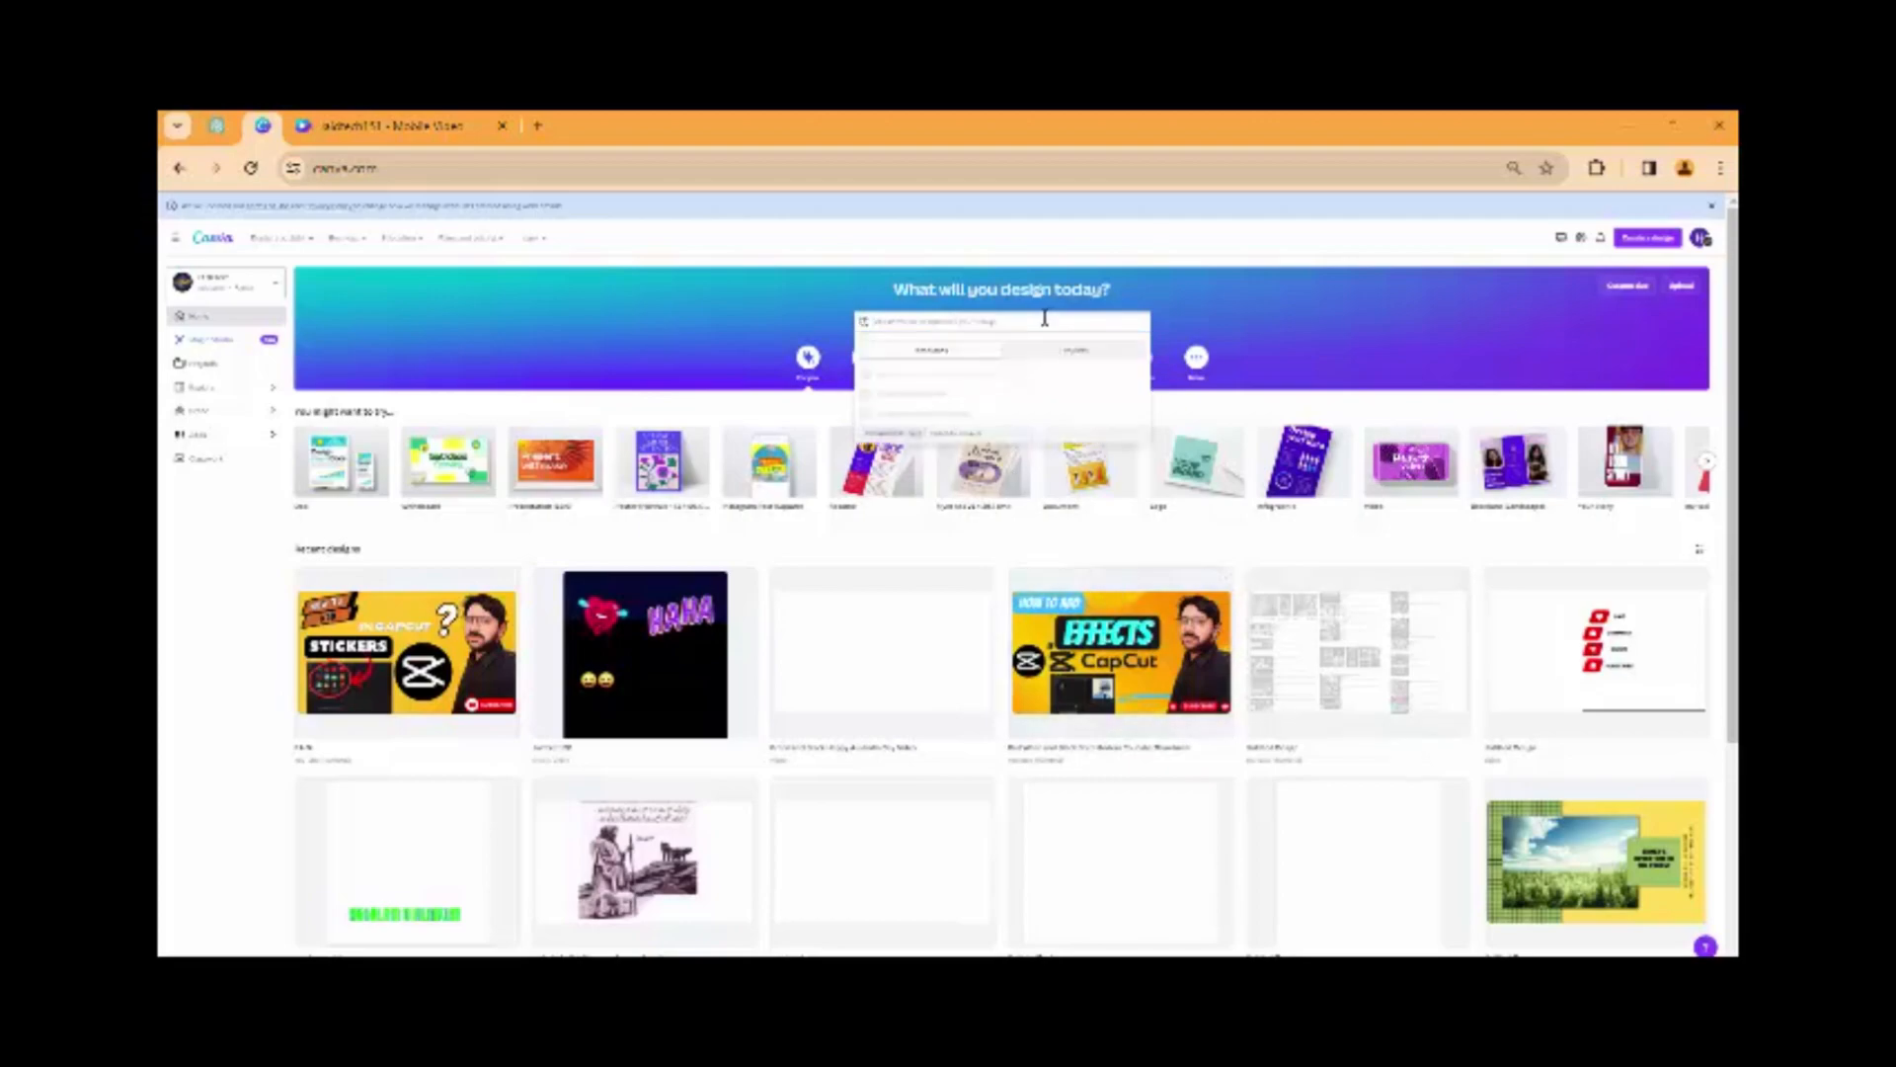
pyautogui.click(1354, 322)
pyautogui.hotkey('ctrl', '0')
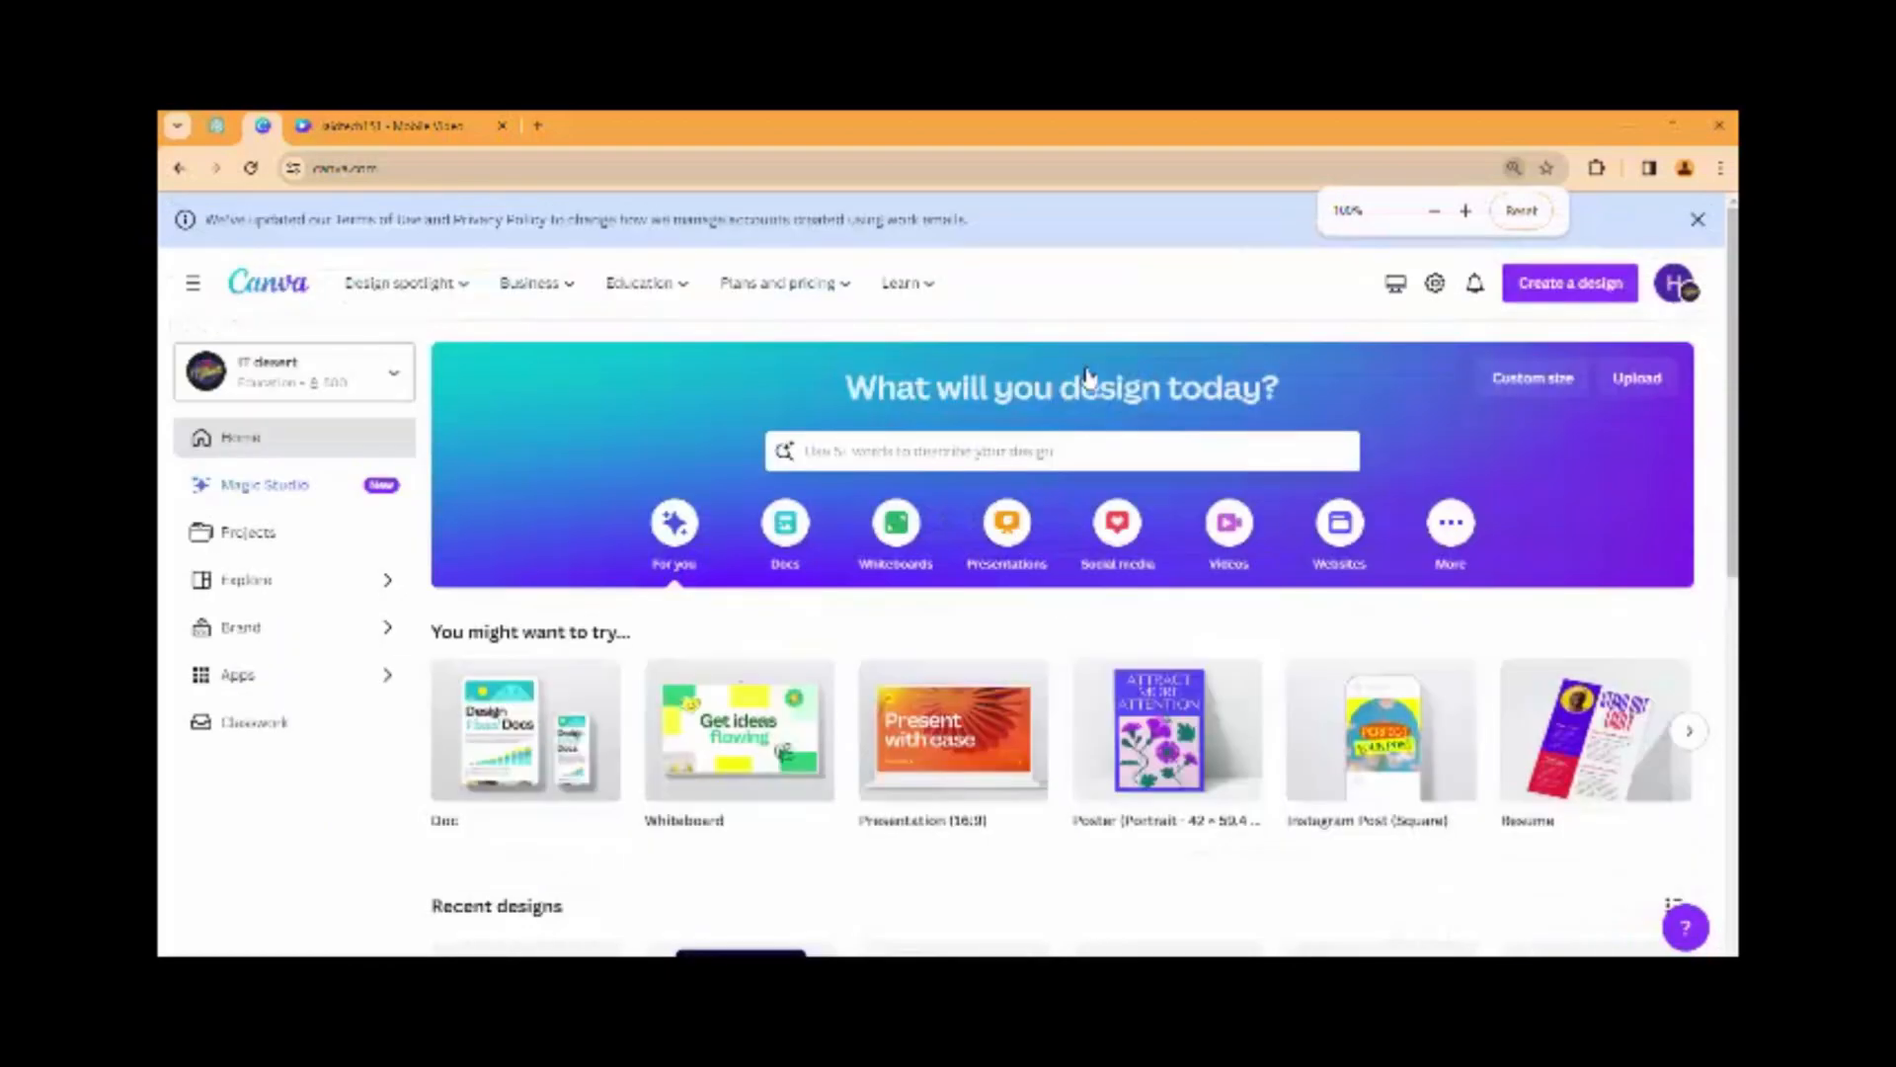
pyautogui.click(1230, 533)
pyautogui.scroll(-3, 1117, 518)
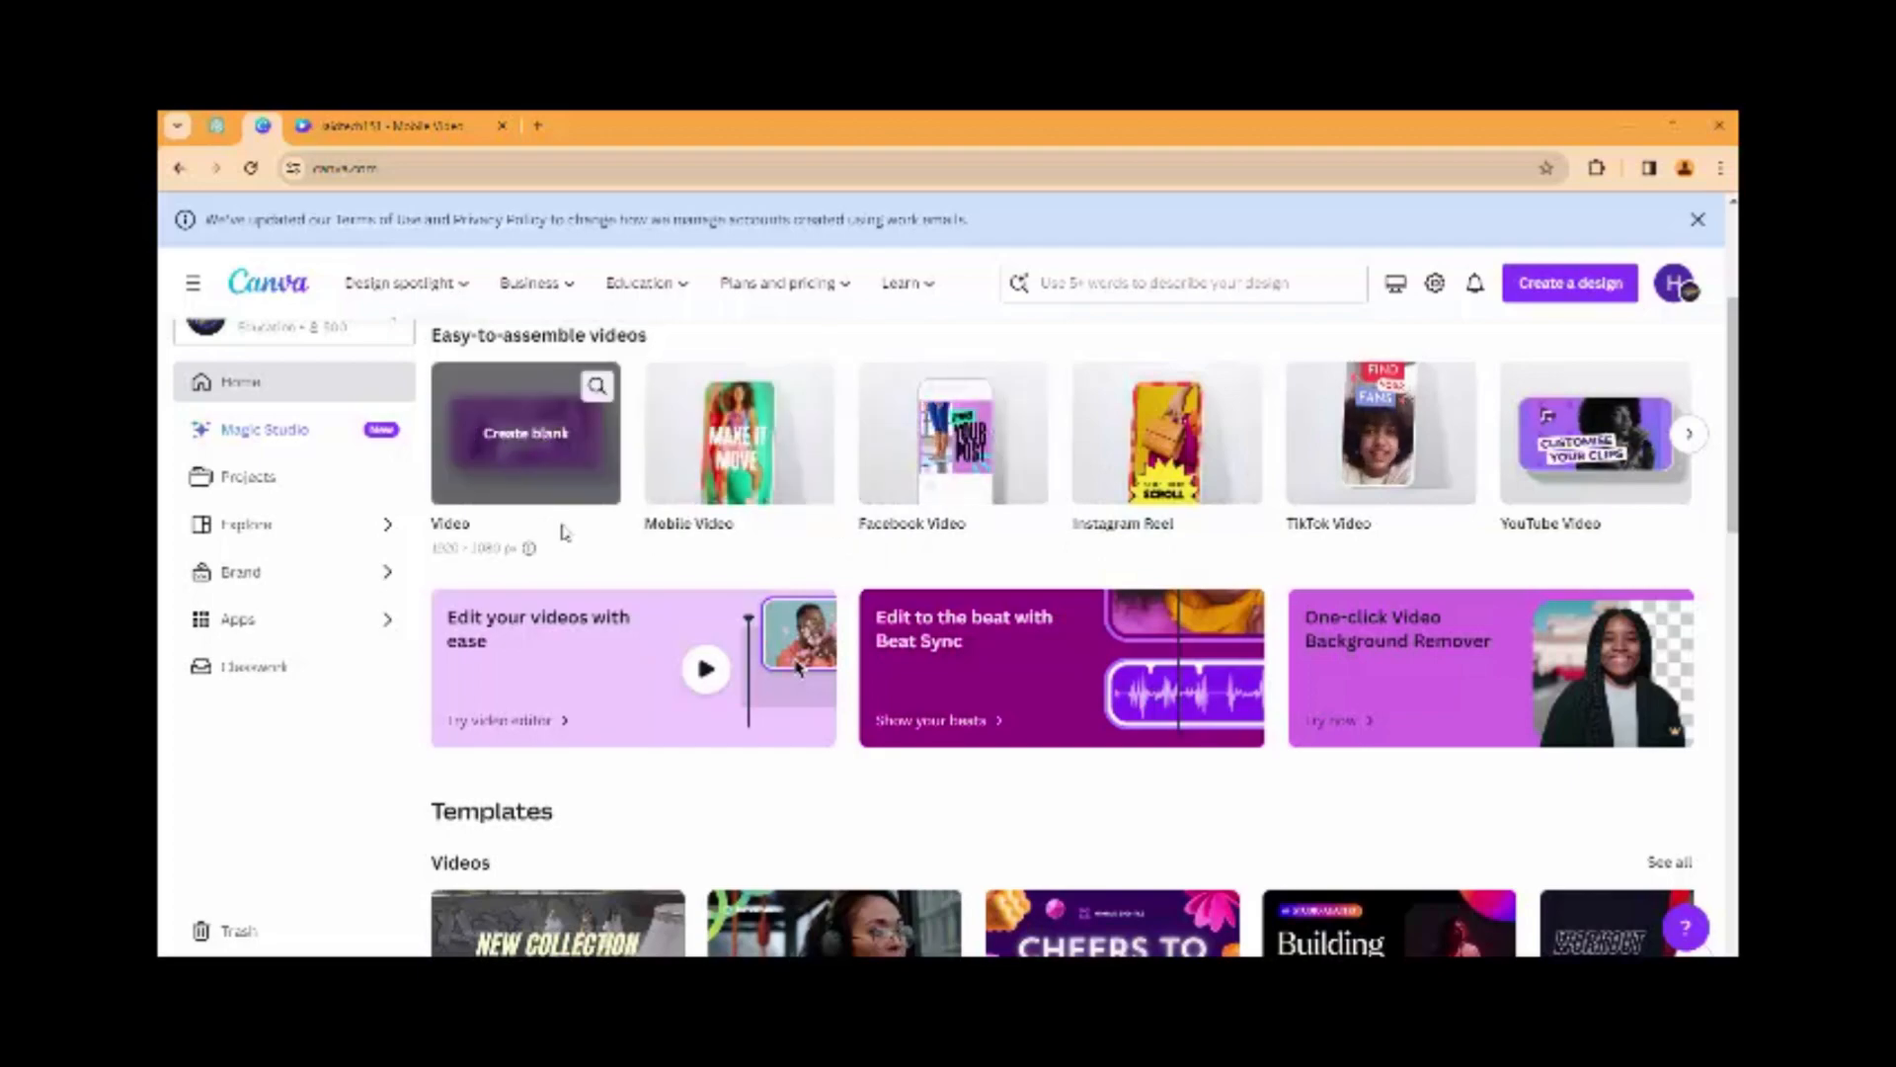
# Browse the easy-to-assemble video formats and create a blank Mobile Video design
pyautogui.click(1689, 437)
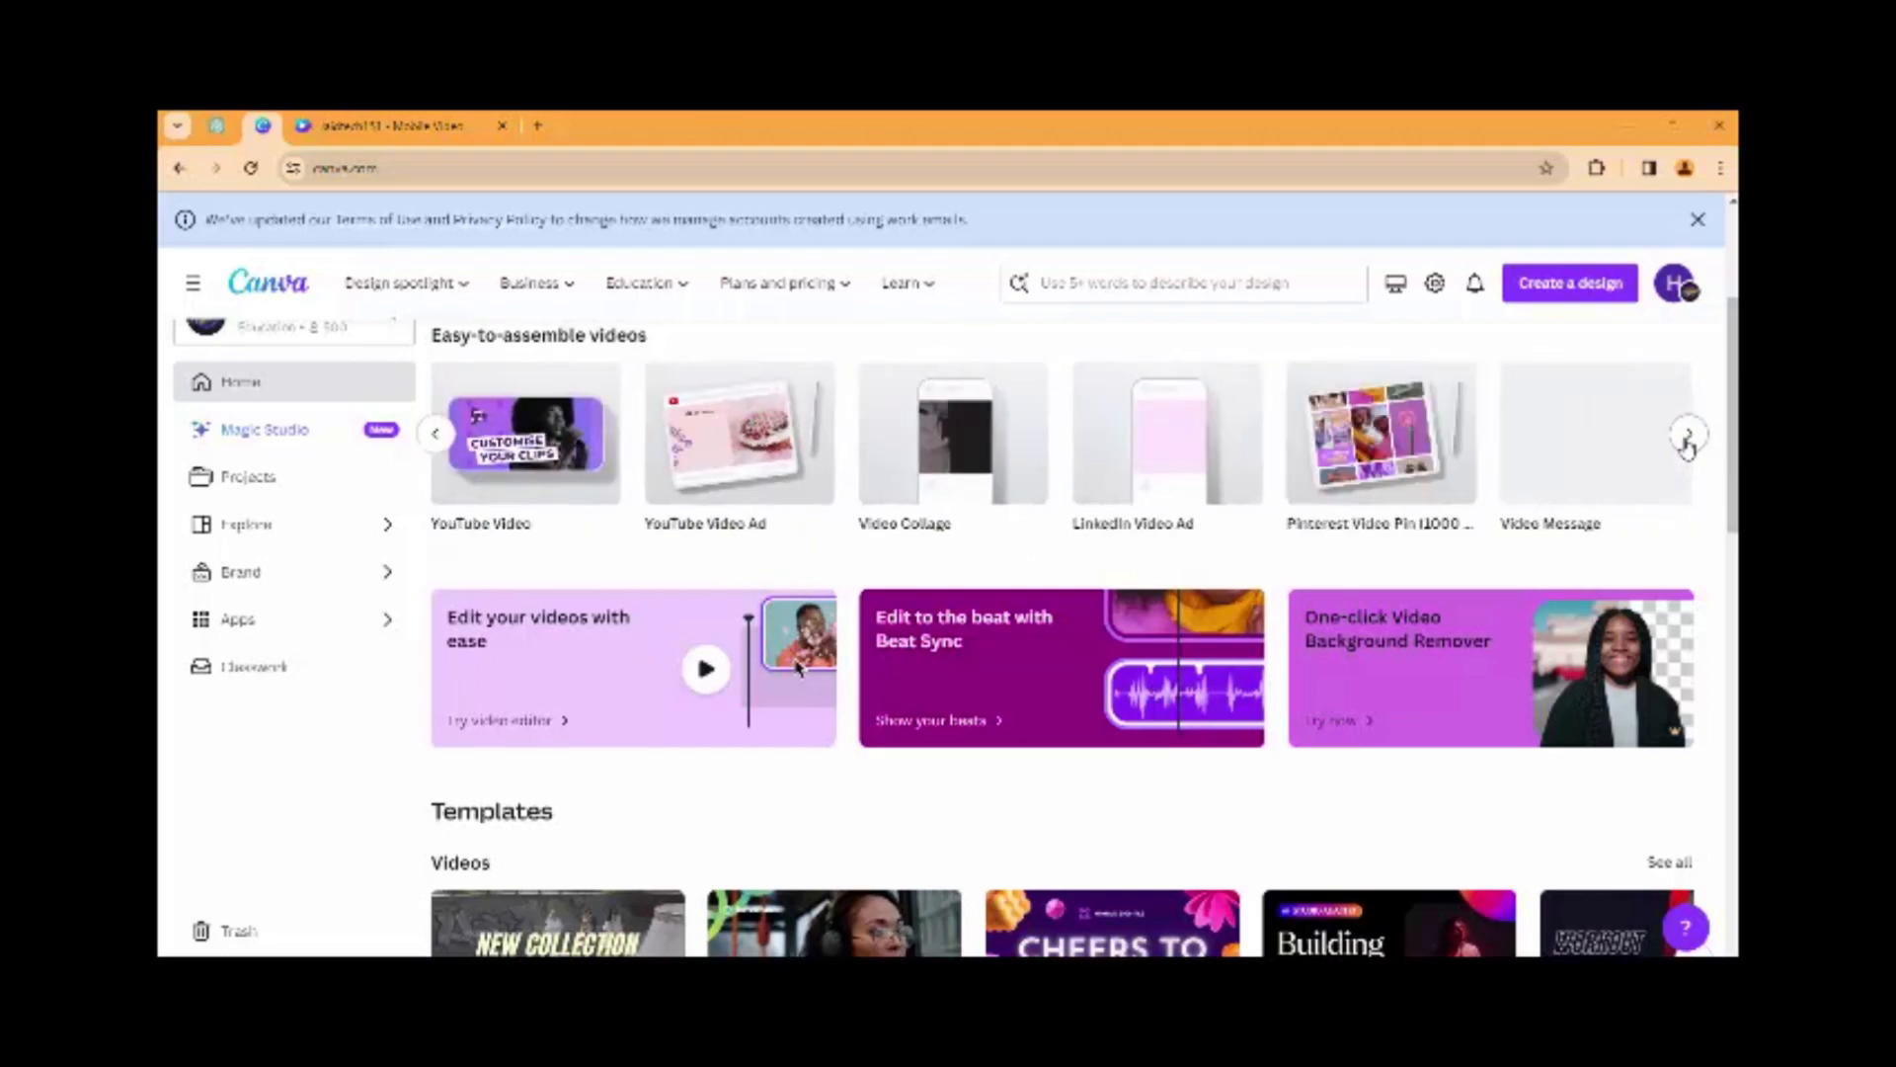
pyautogui.click(435, 437)
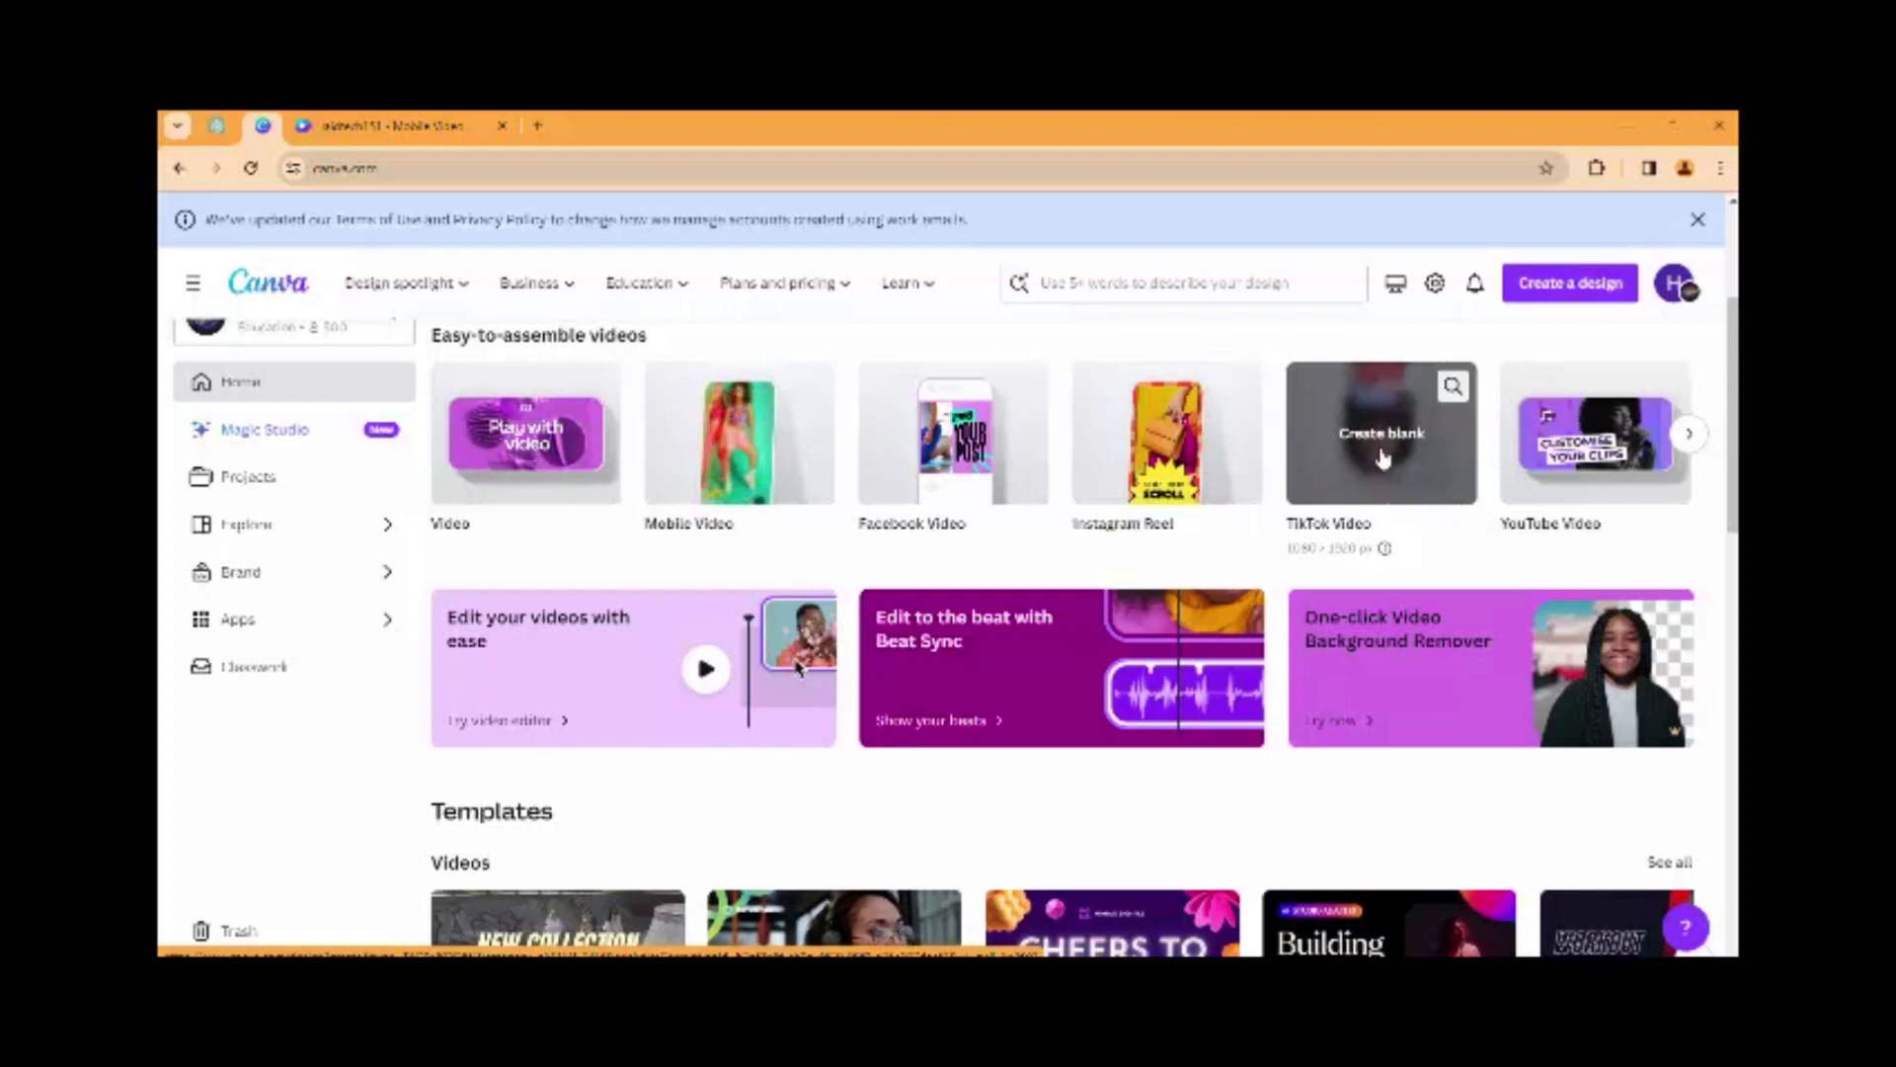
pyautogui.click(1688, 434)
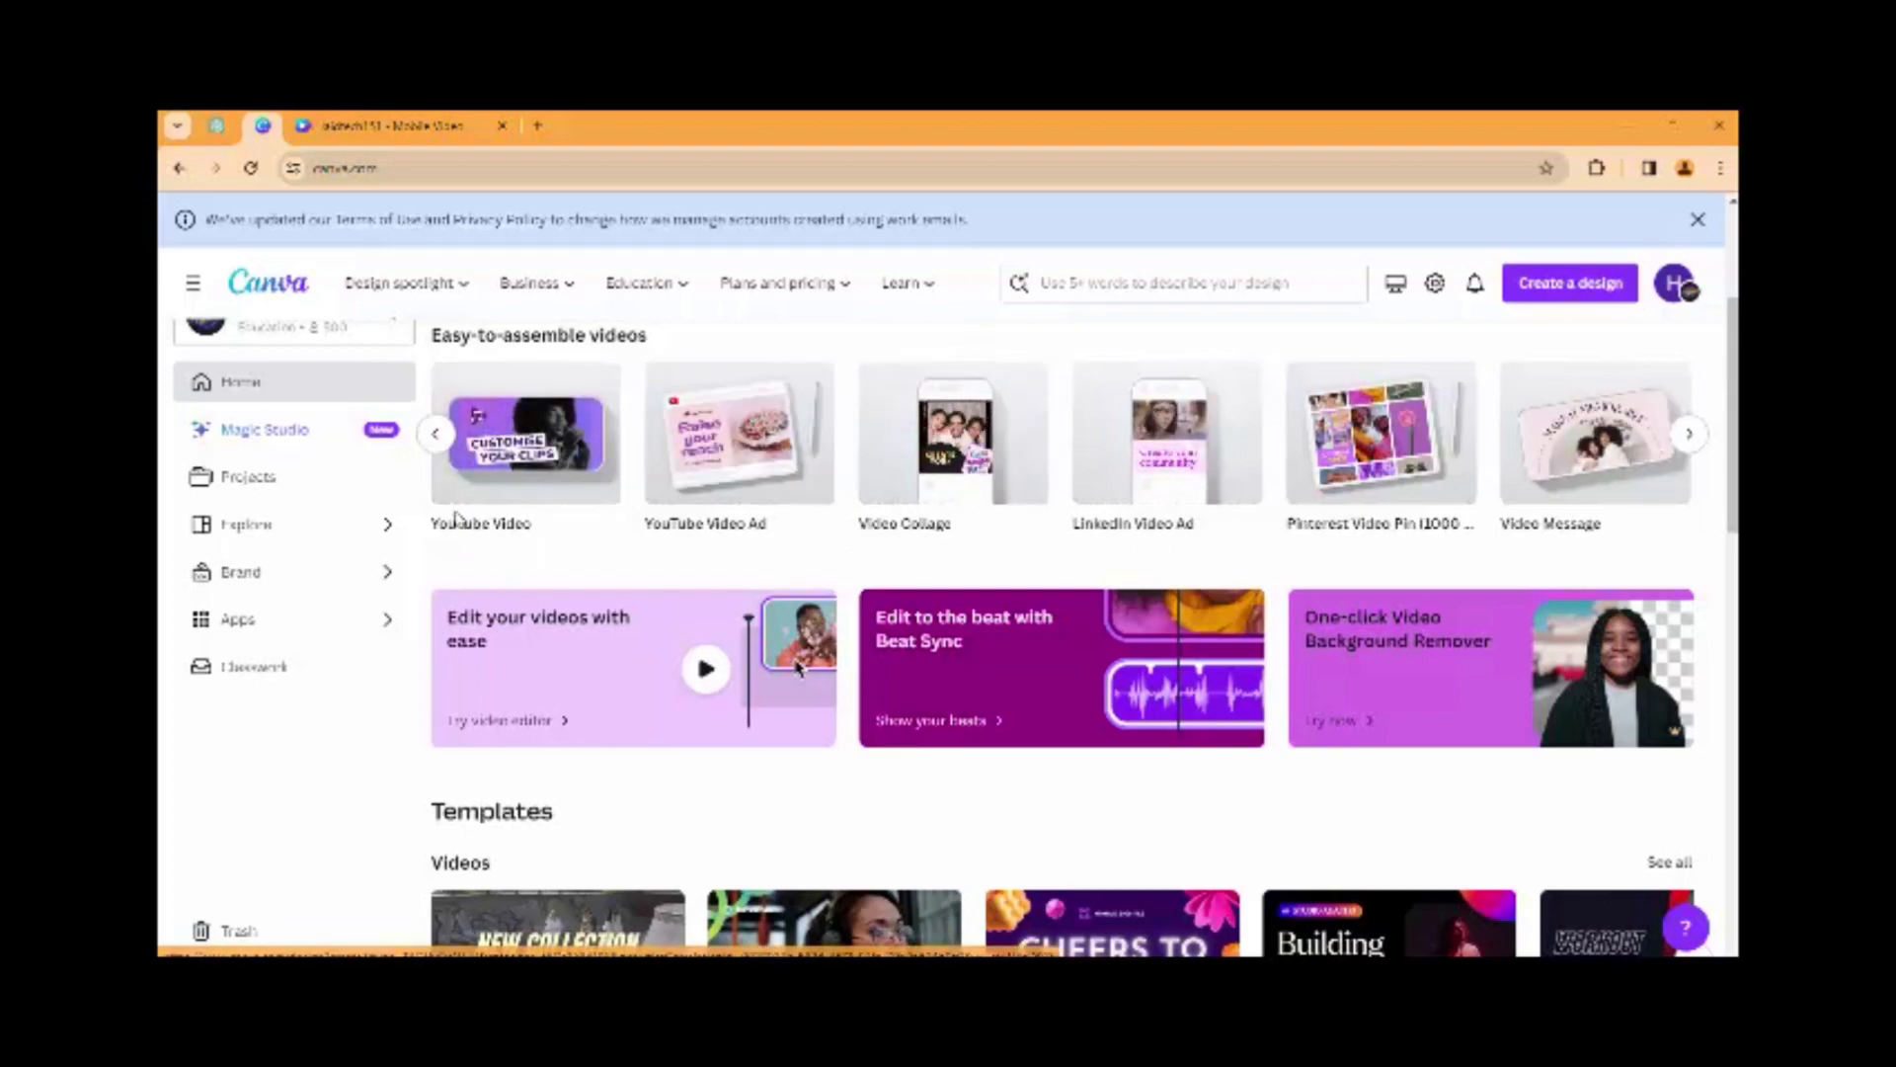
pyautogui.click(435, 434)
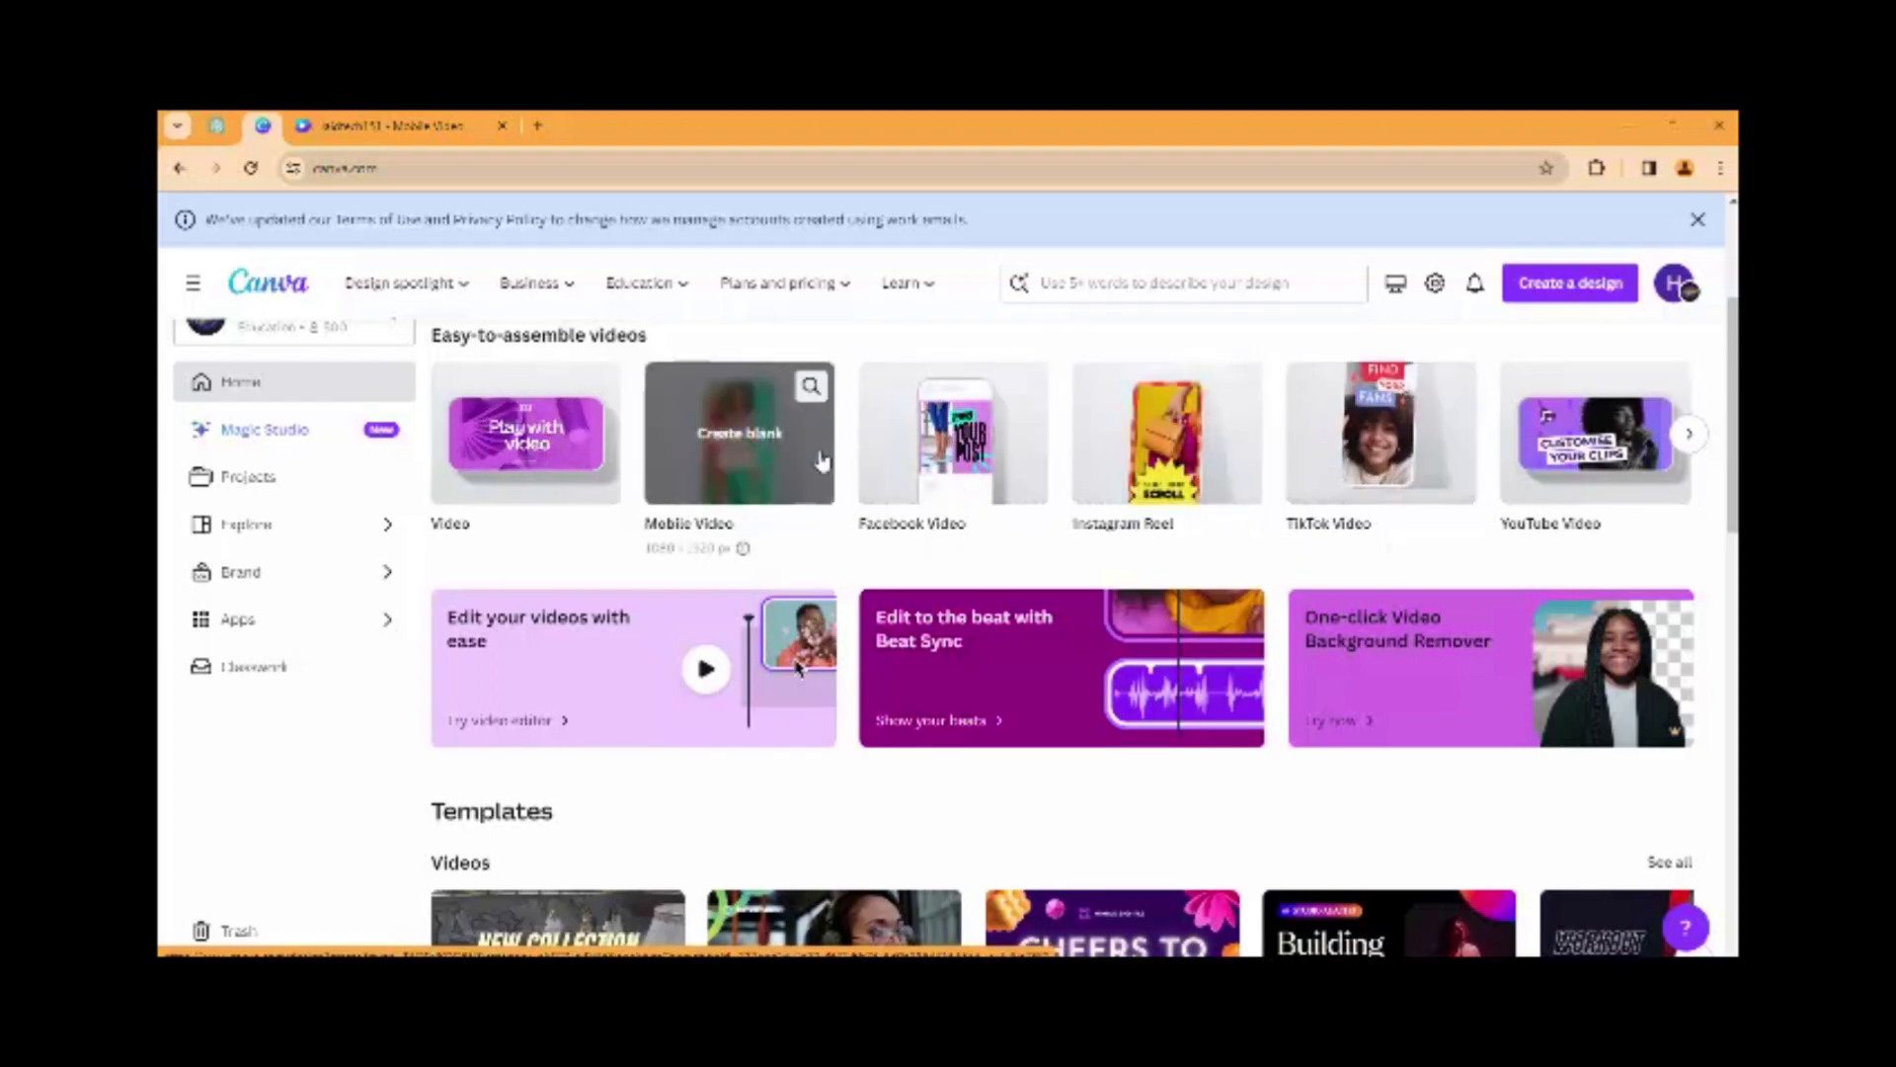
pyautogui.click(1392, 443)
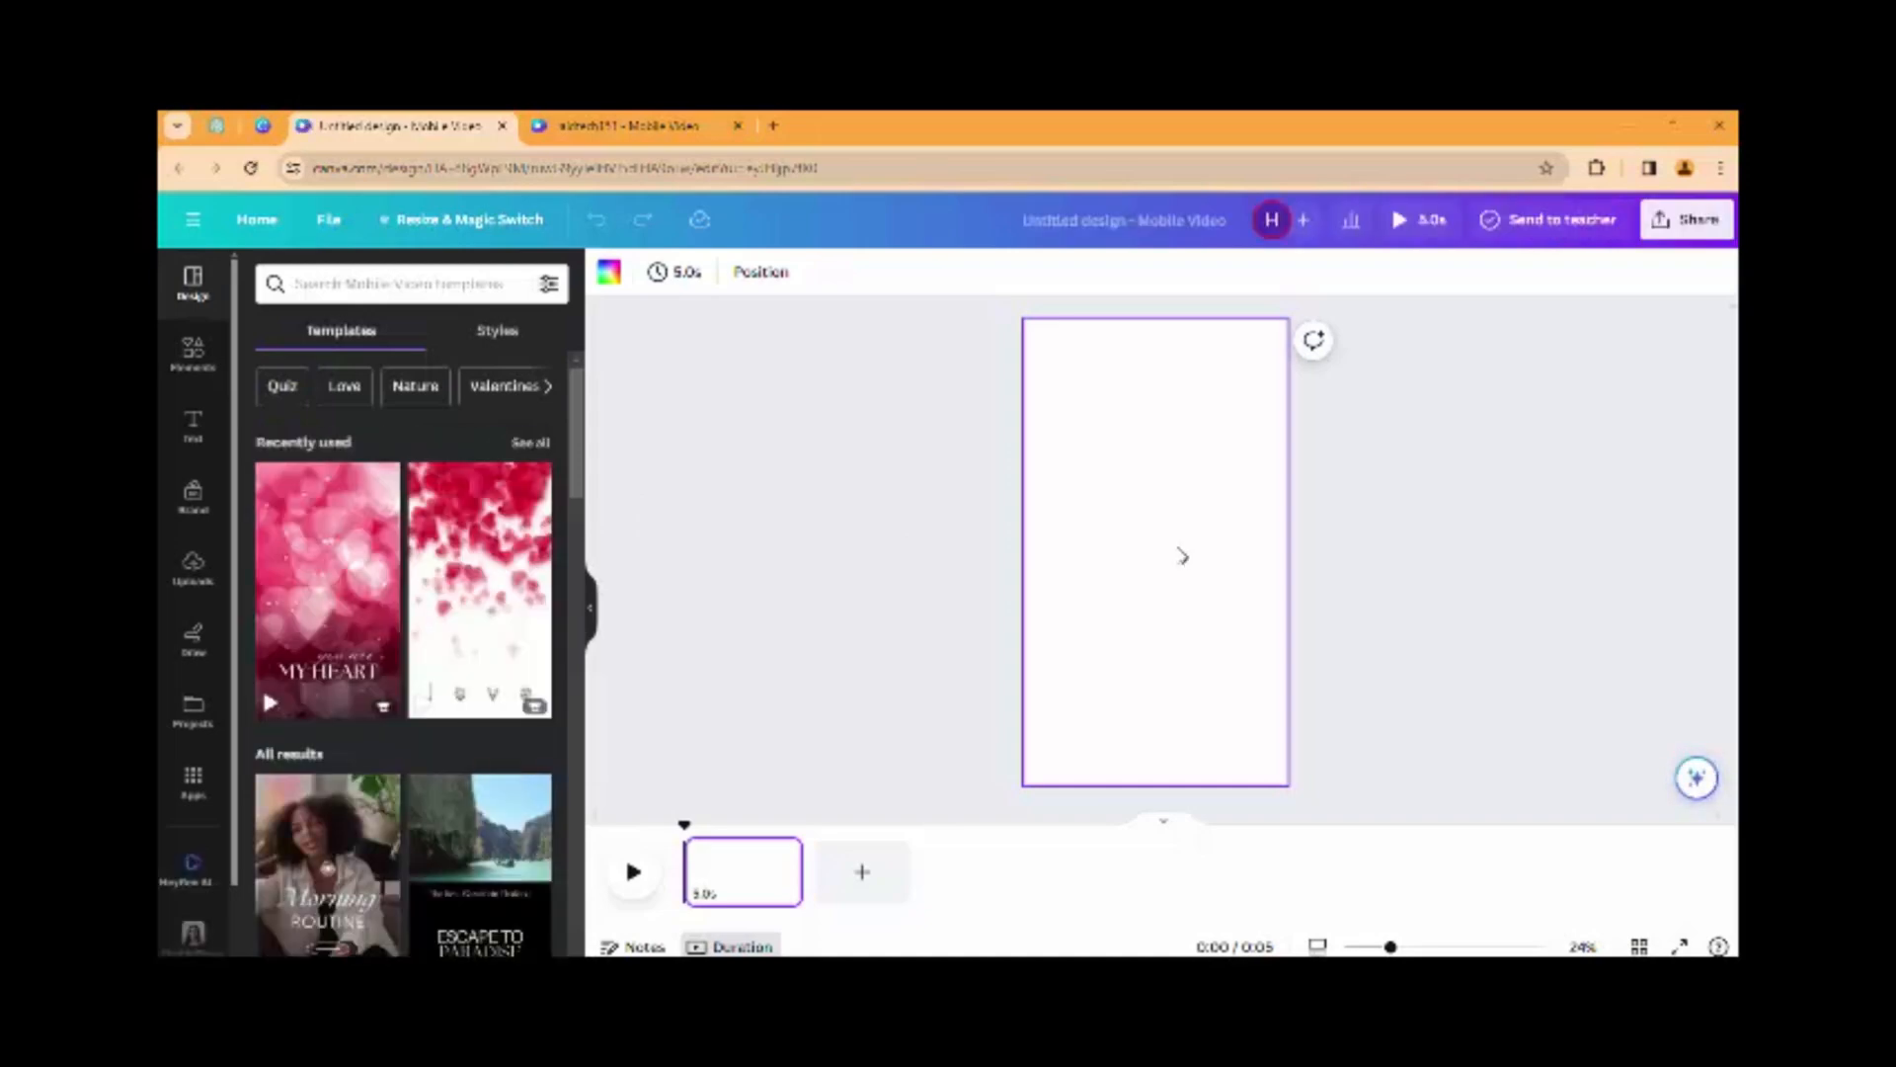
# Upload a vertical video file from the Downloads folder into the uploads library
pyautogui.scroll(-5, 337, 490)
pyautogui.scroll(5, 297, 435)
pyautogui.click(188, 563)
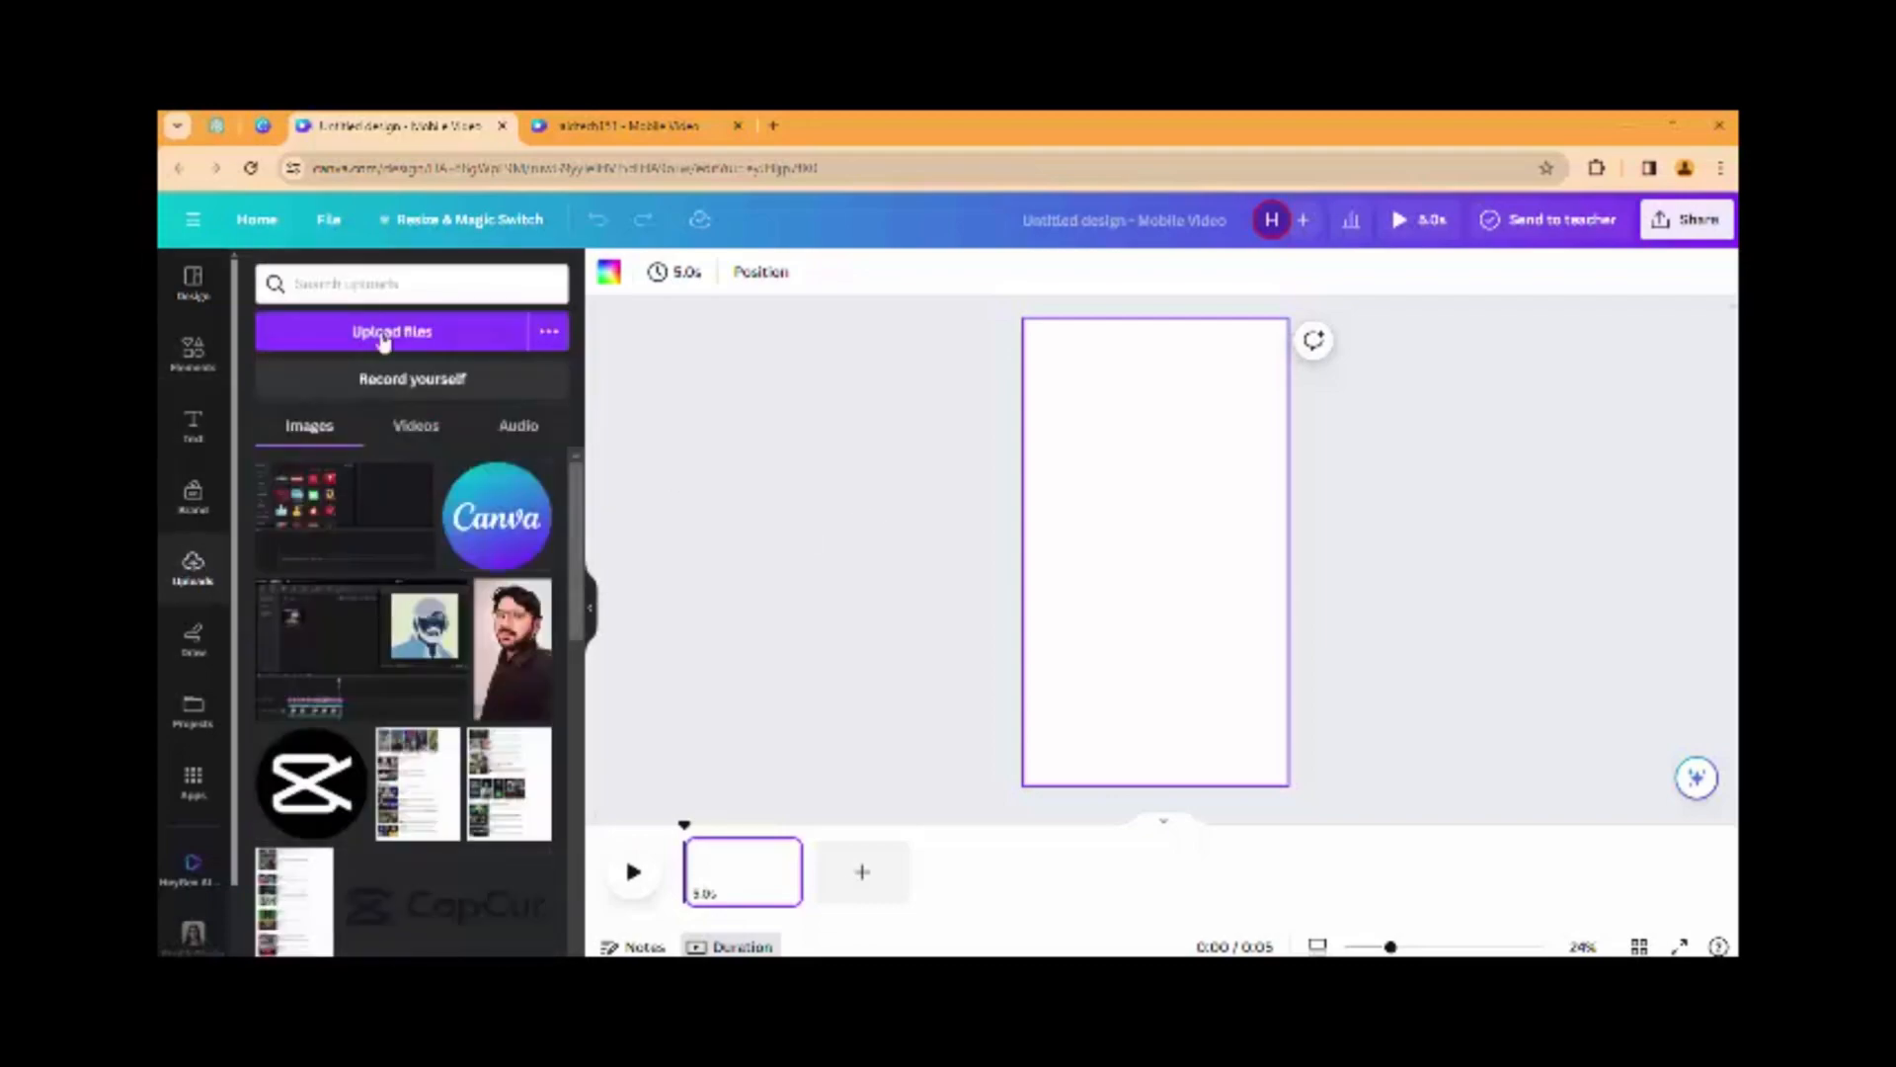
pyautogui.click(376, 336)
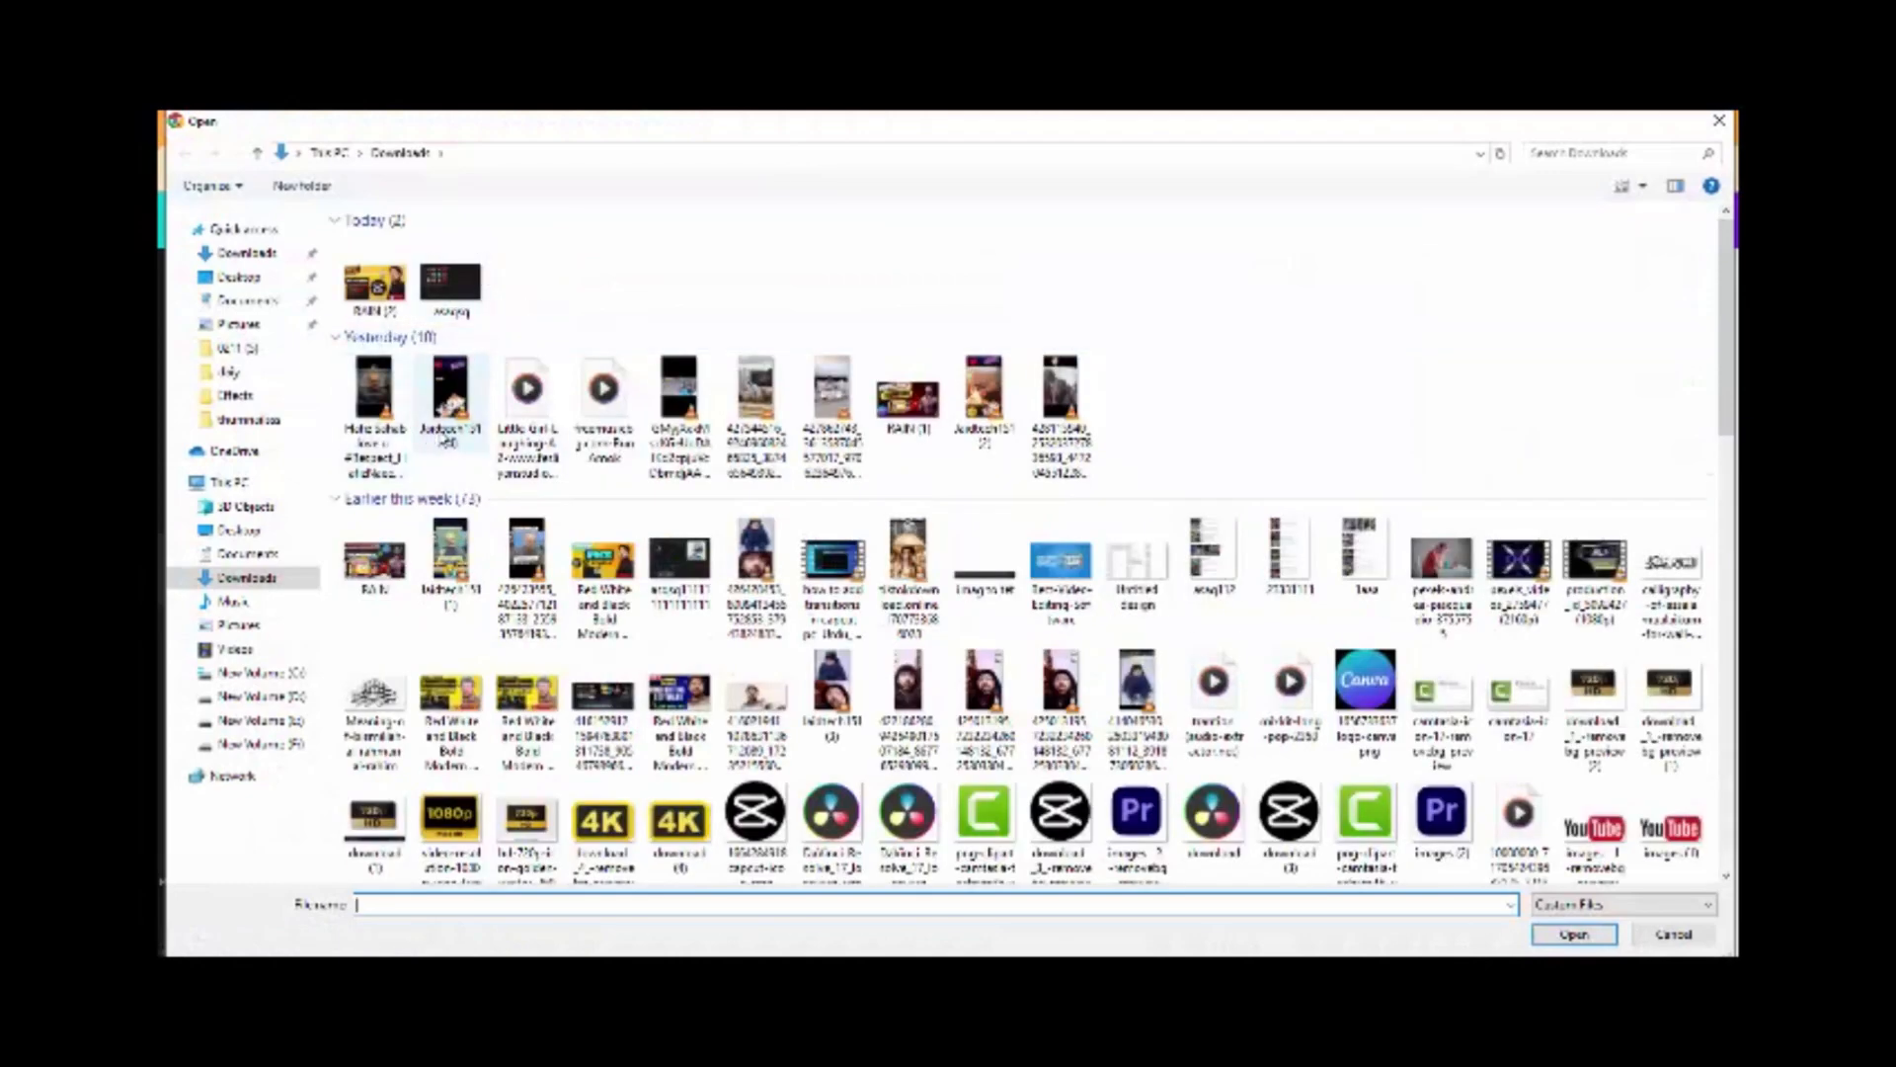
pyautogui.doubleClick(680, 420)
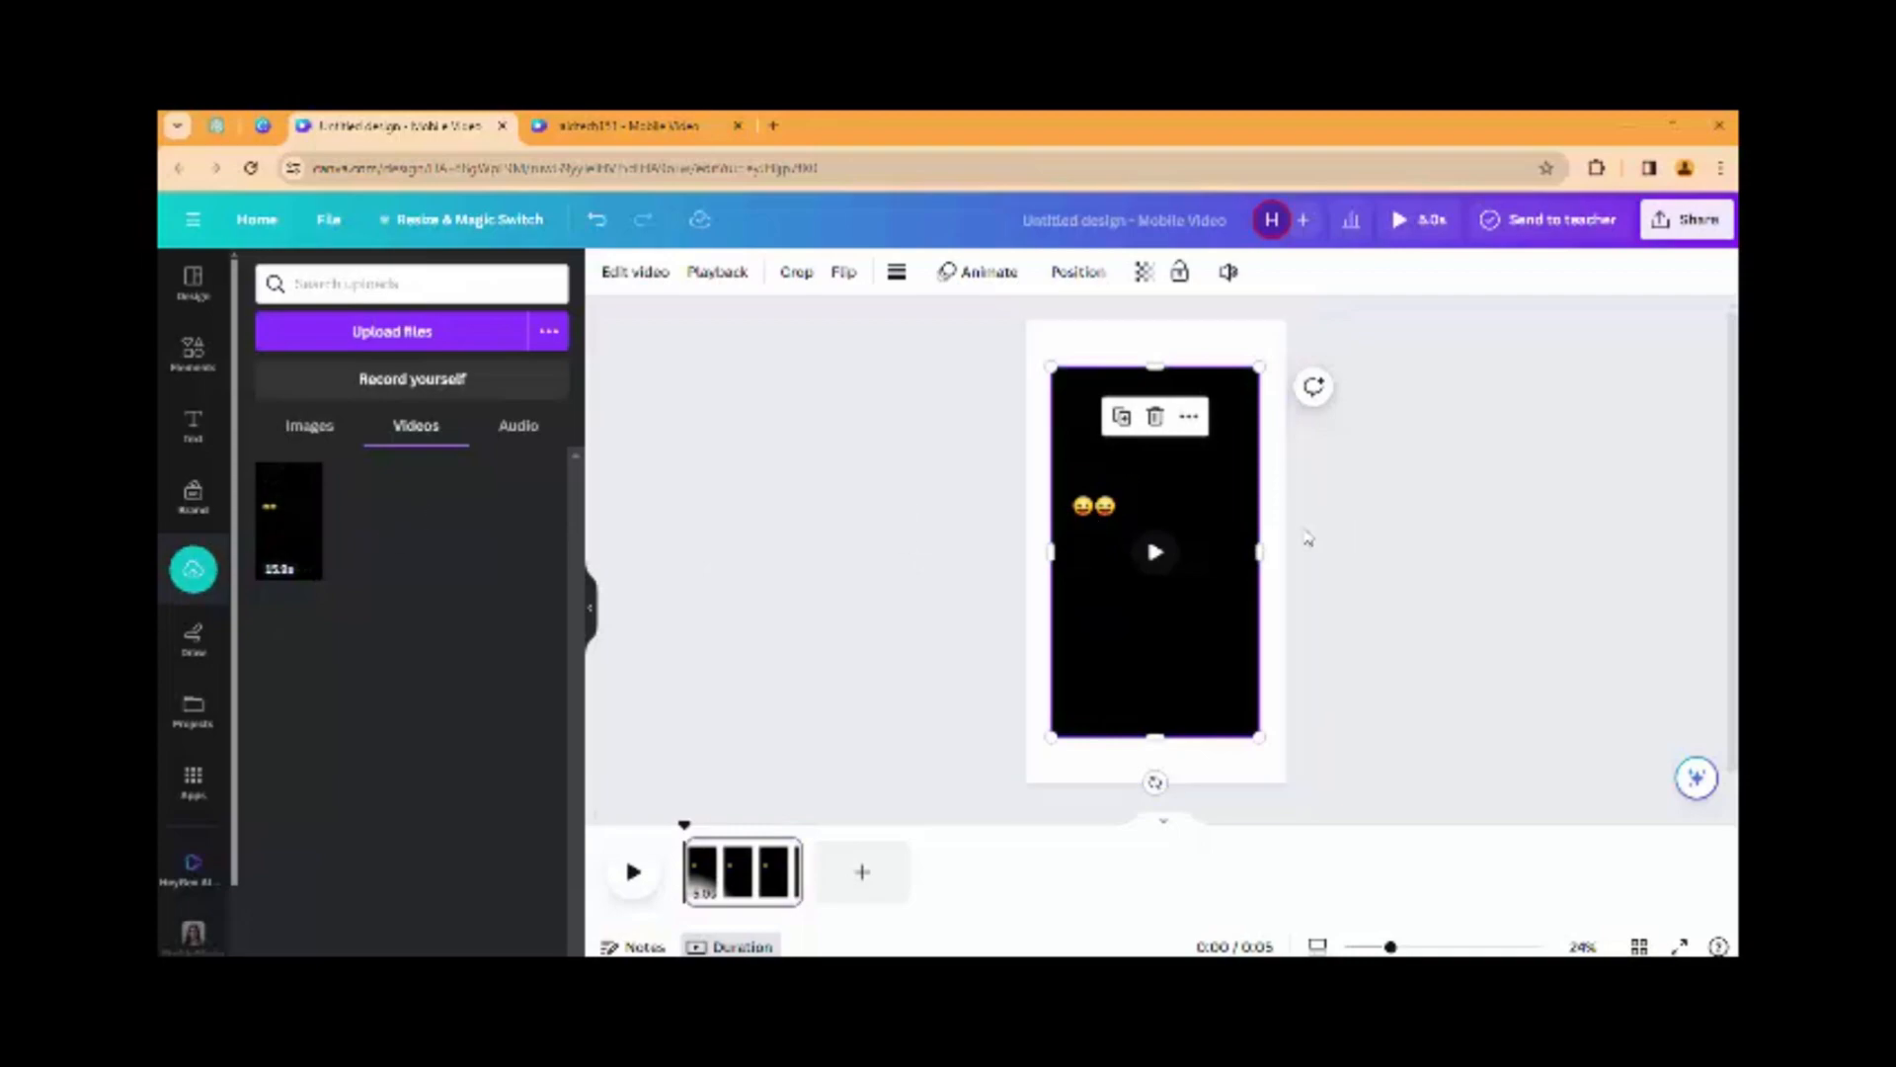
# Align the placed video with the page's upper-left corner, enlarge it to fill the page and play it
pyautogui.moveTo(1173, 500); pyautogui.dragTo(1150, 456)
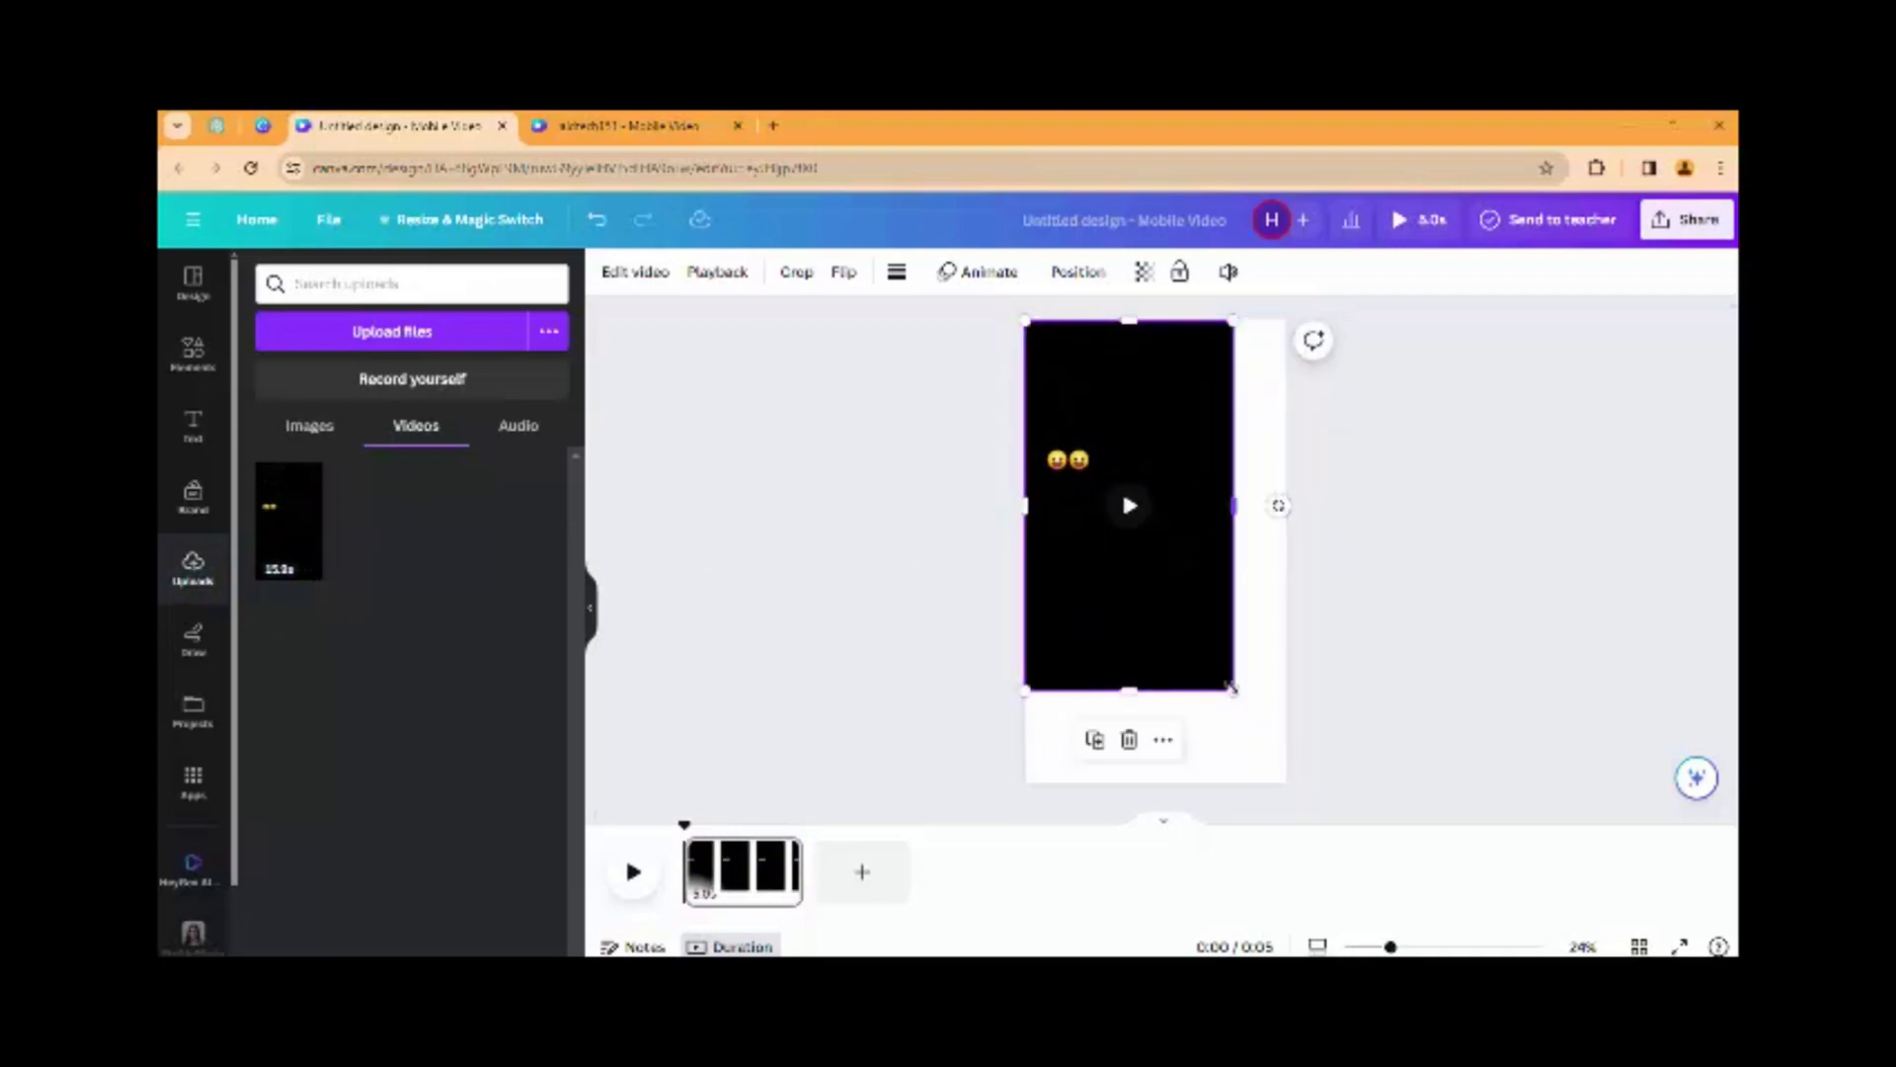
pyautogui.moveTo(1233, 689); pyautogui.dragTo(1286, 783)
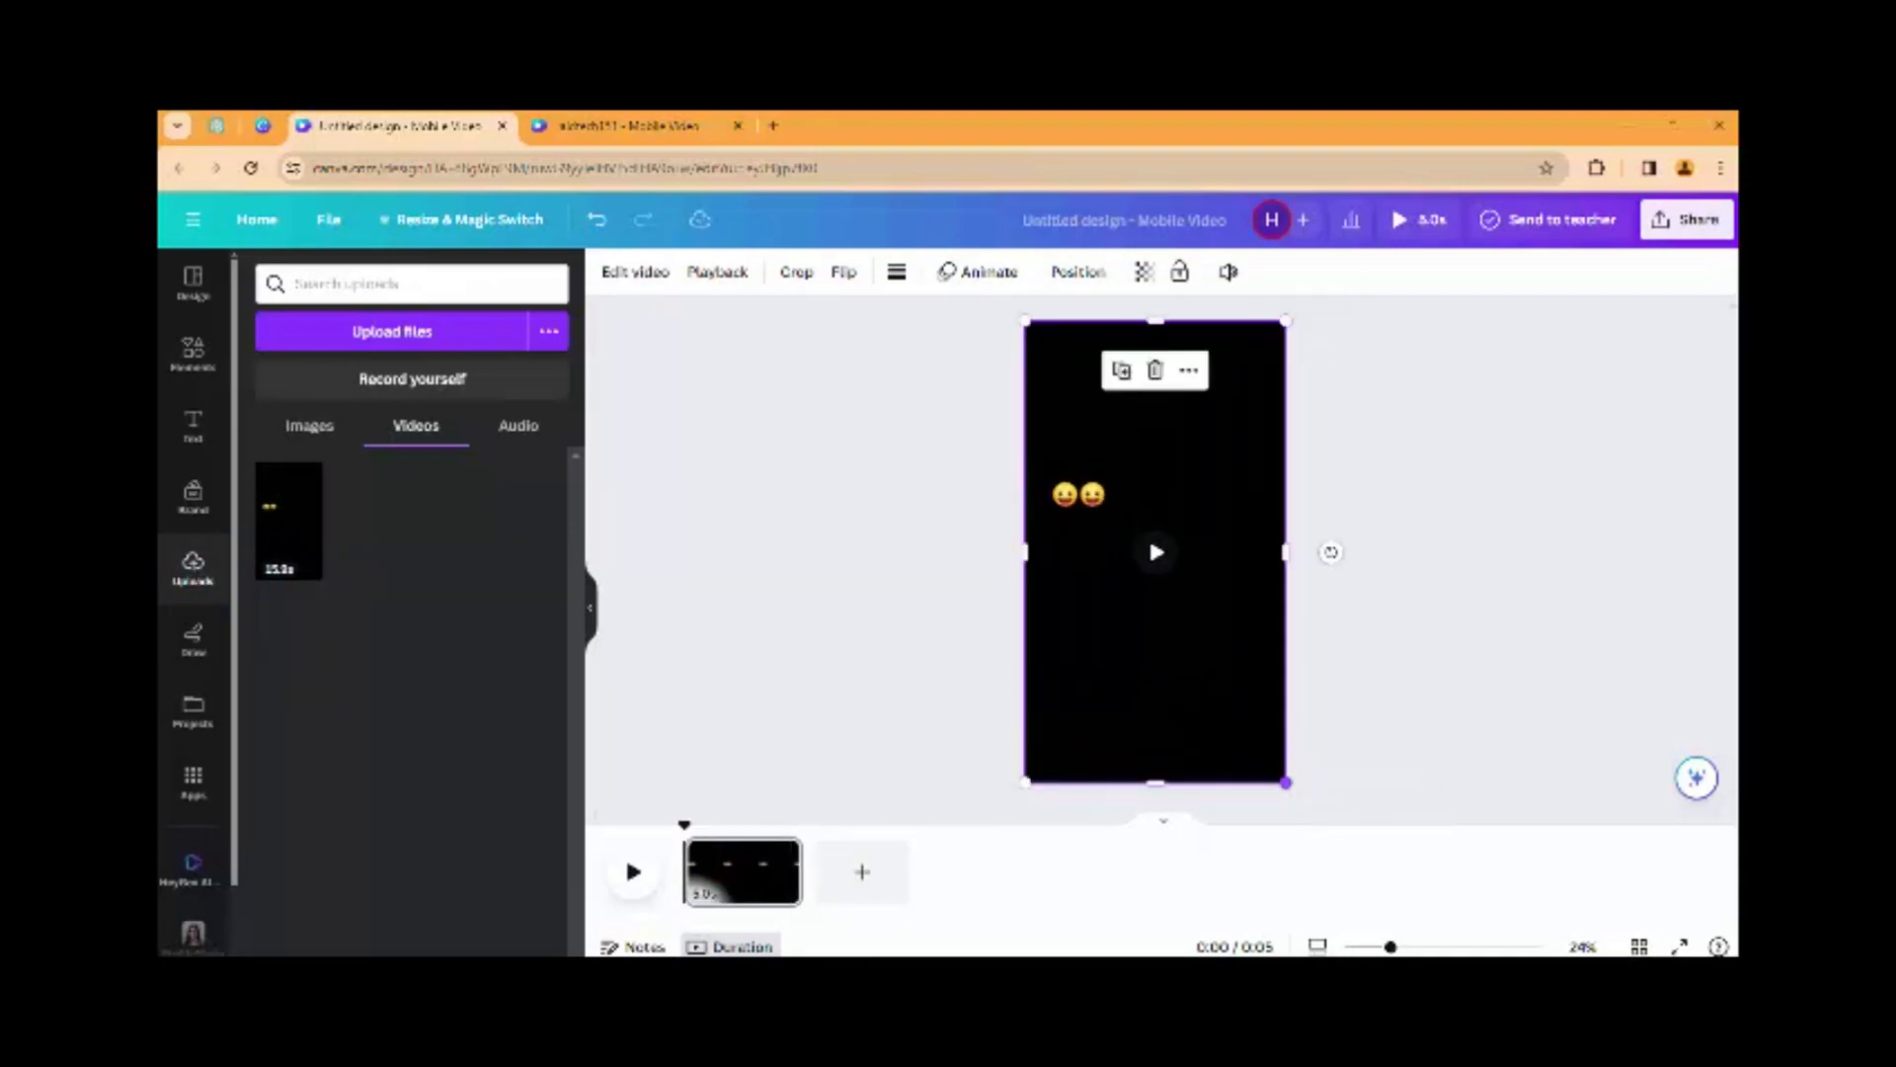
pyautogui.click(638, 894)
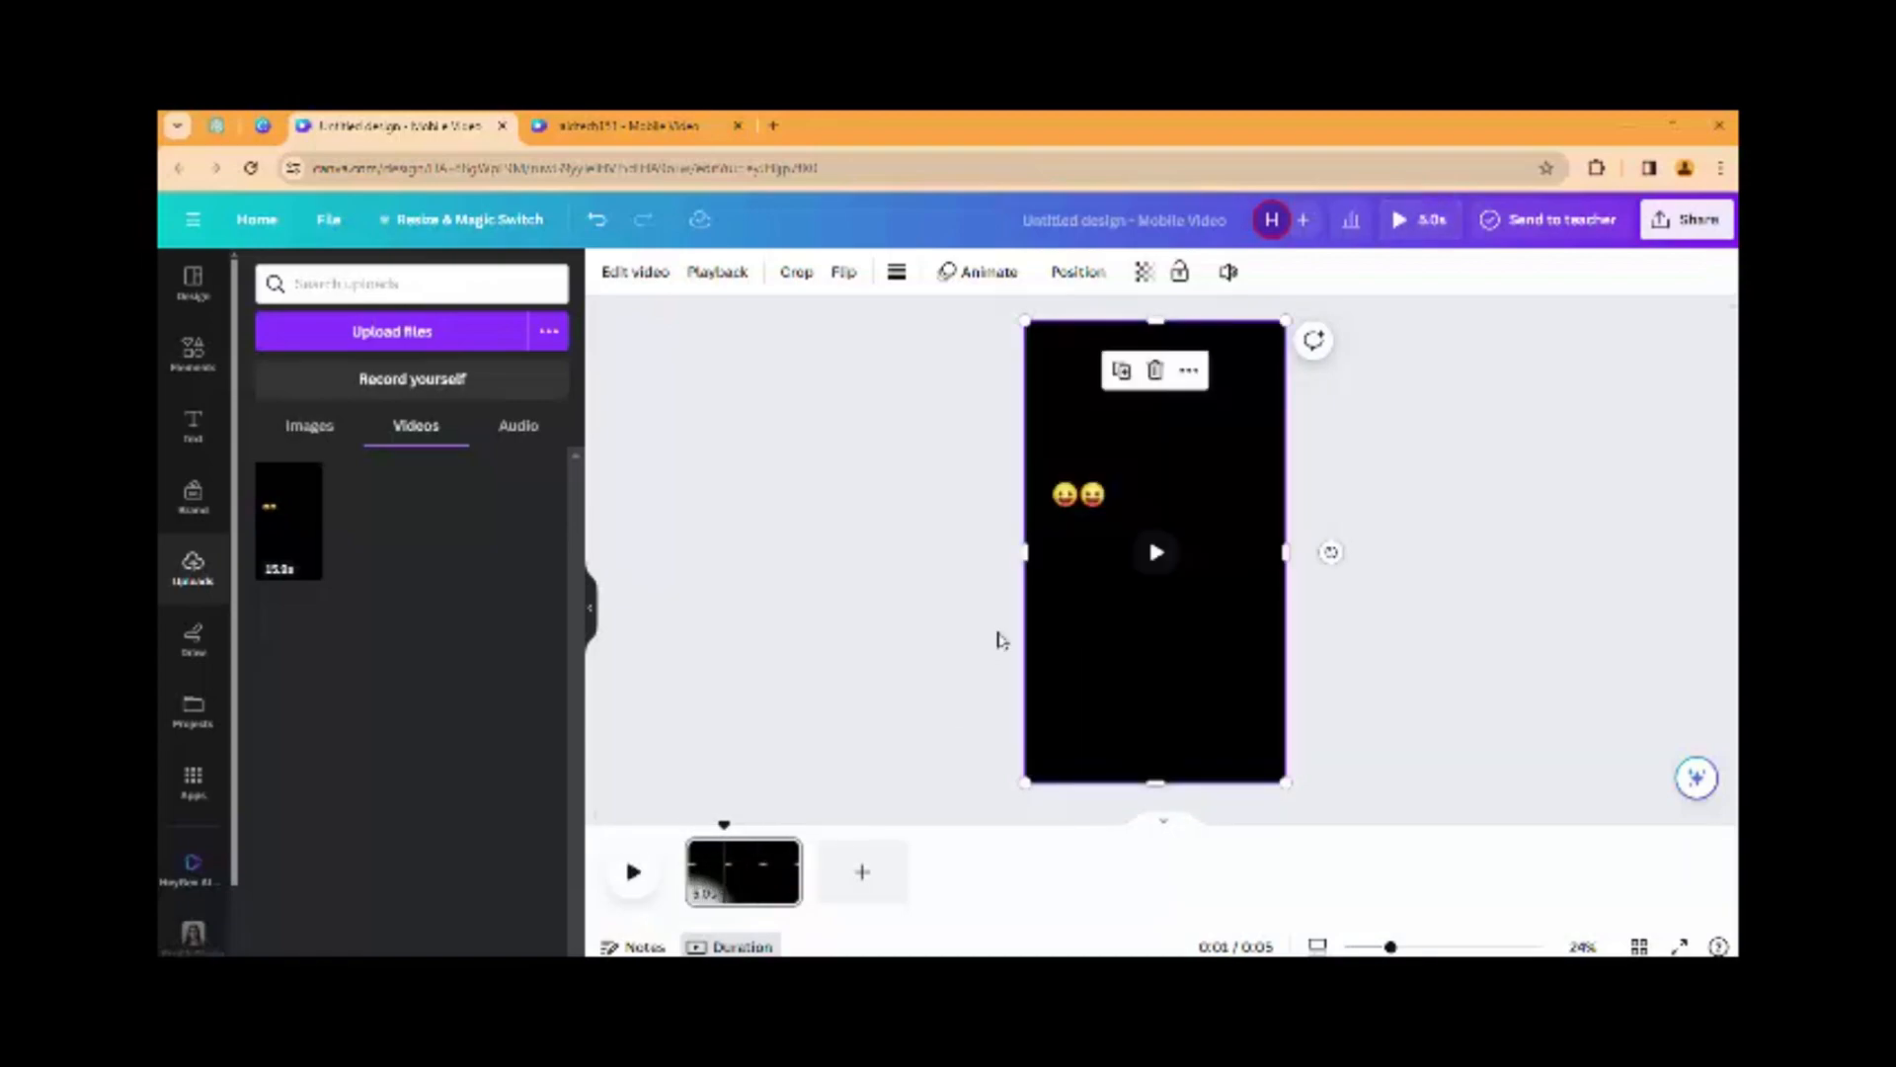
# Add the uploaded video to the page again and try setting it as the page background
pyautogui.click(287, 537)
pyautogui.rightClick(1139, 585)
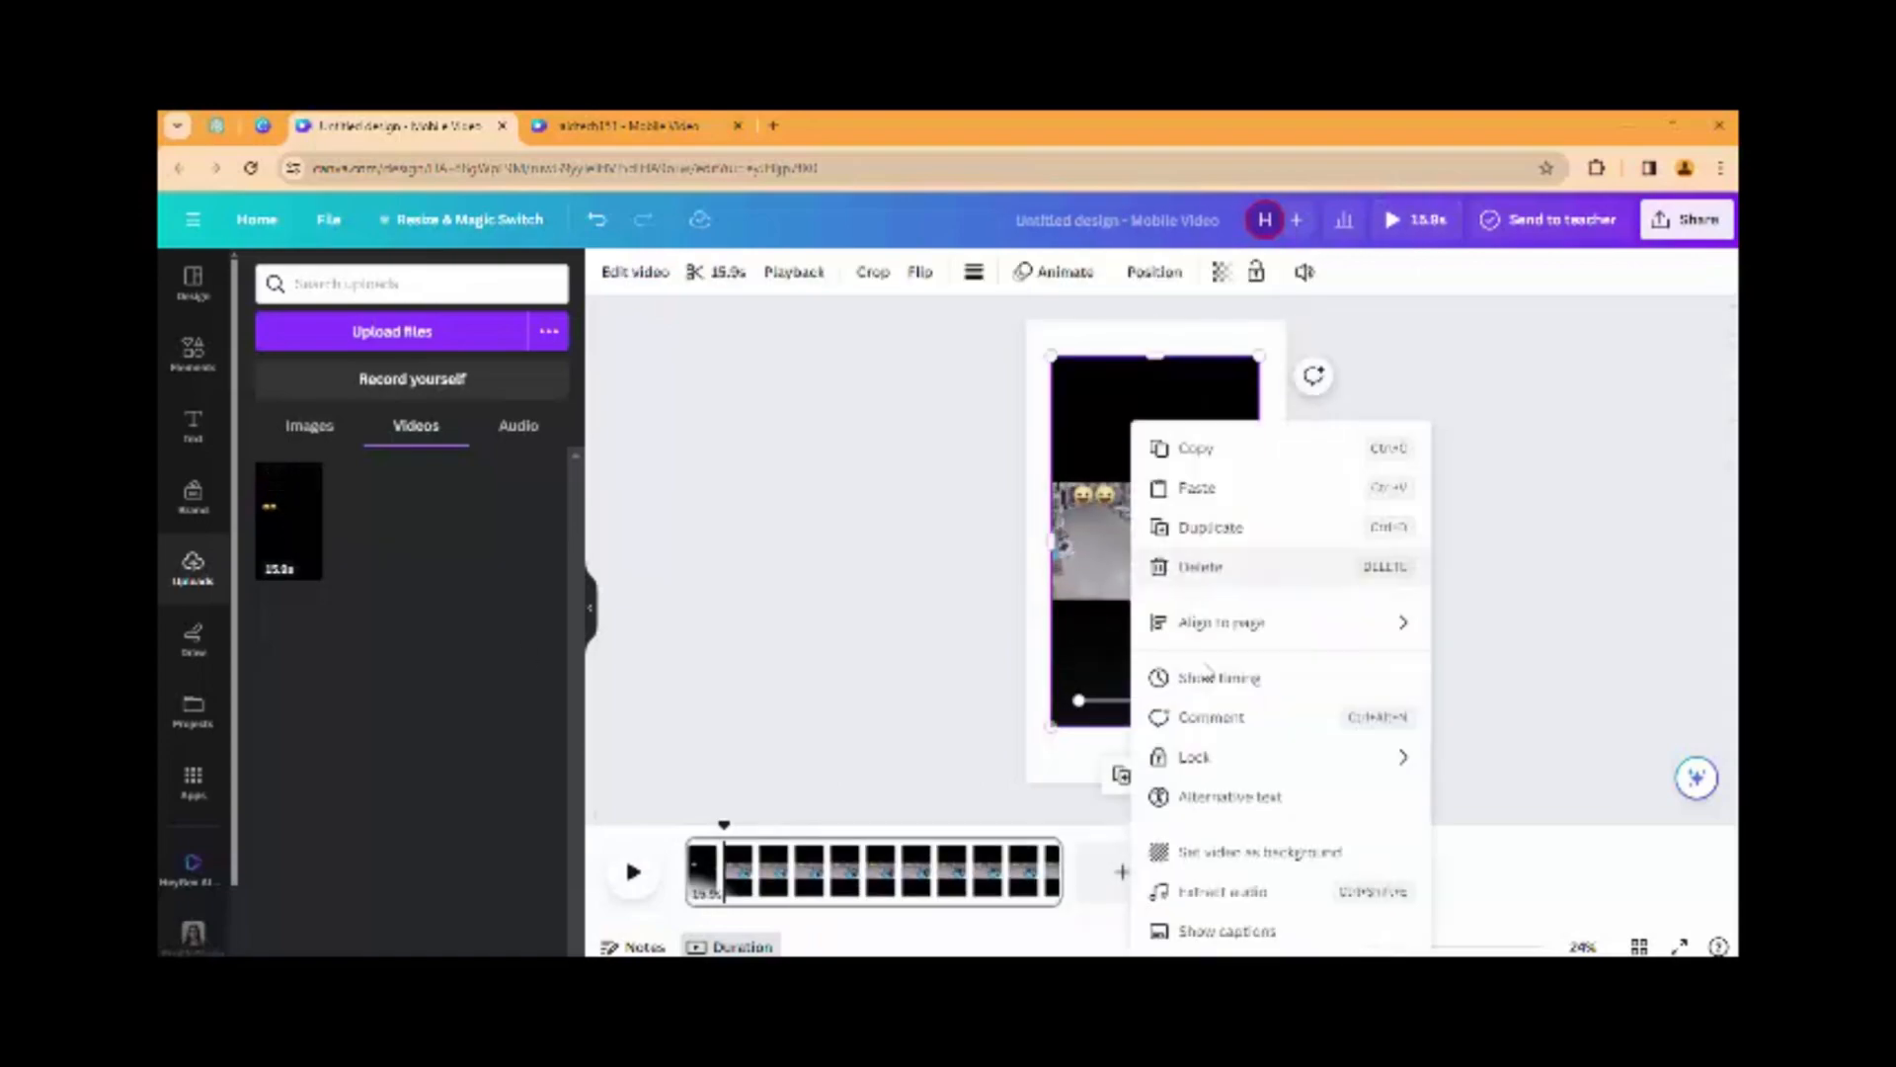
pyautogui.click(1185, 854)
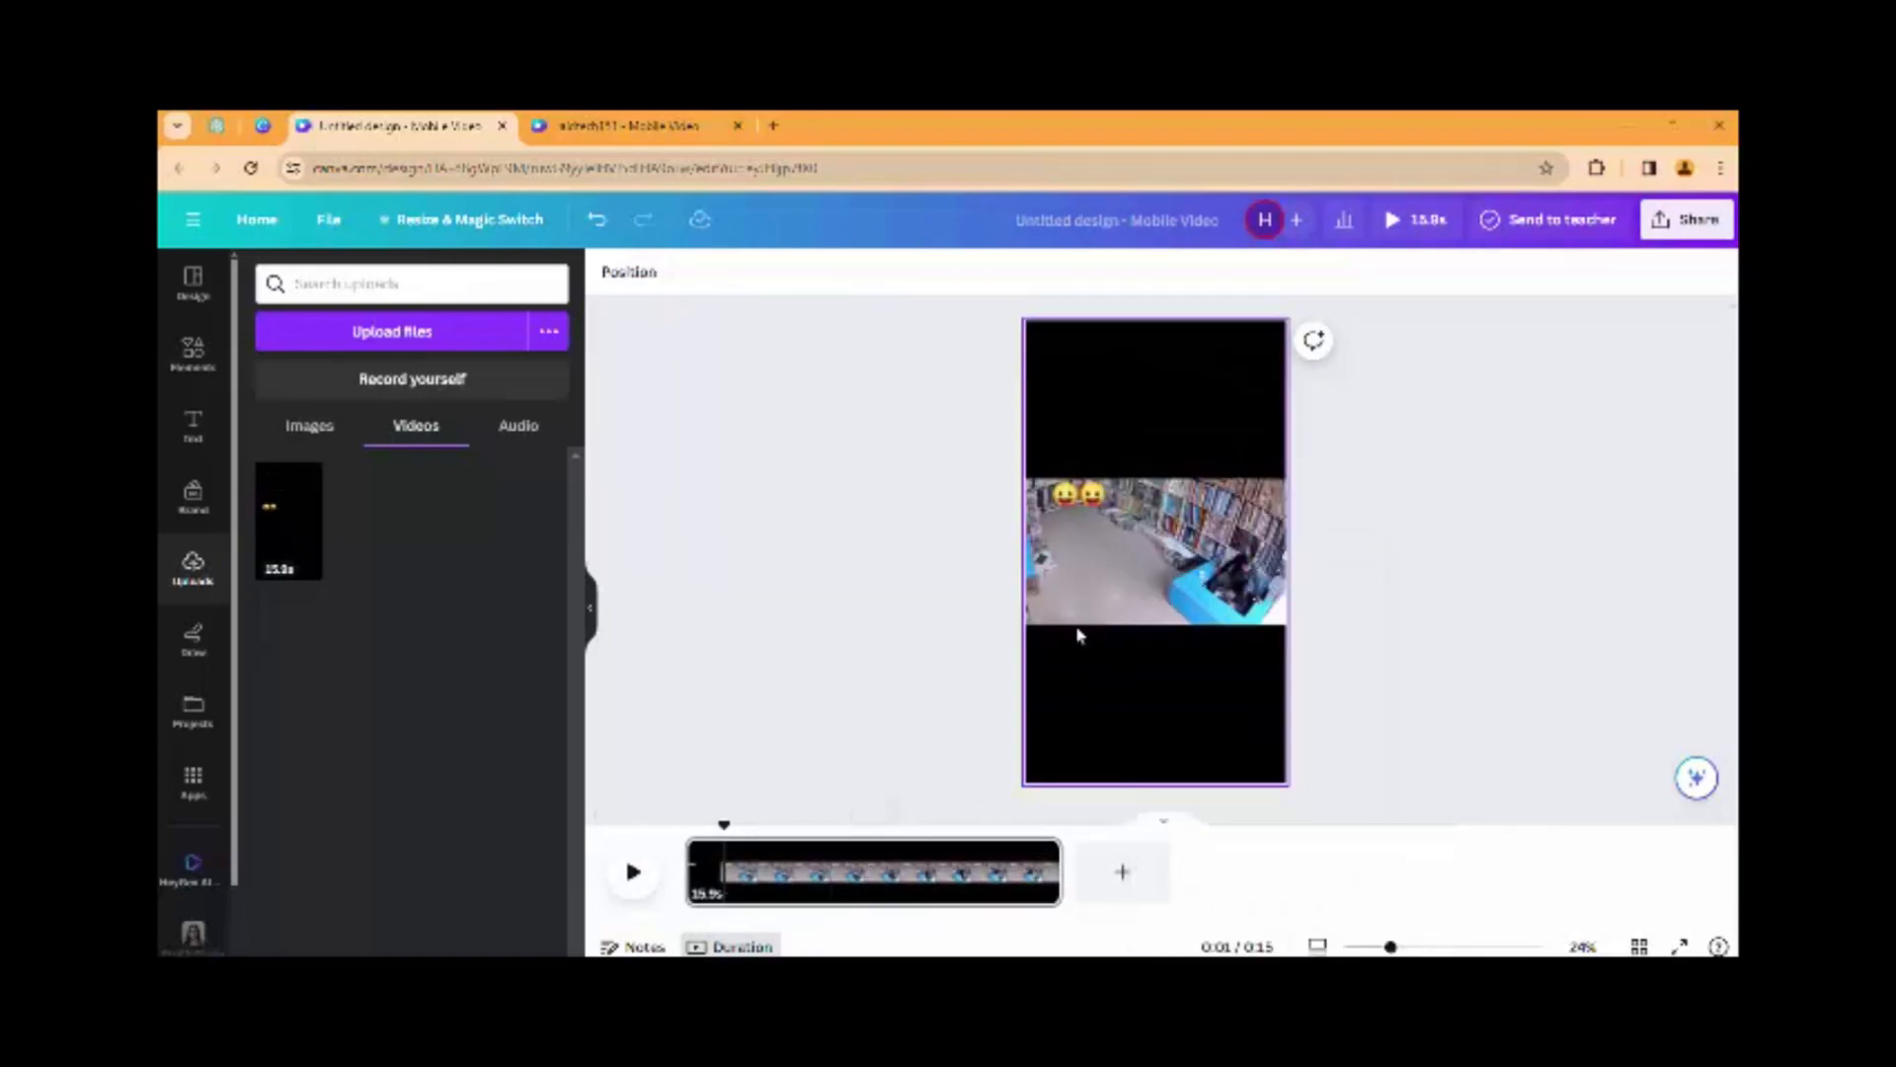
pyautogui.hotkey('ctrl', 'z')
pyautogui.rightClick(1141, 515)
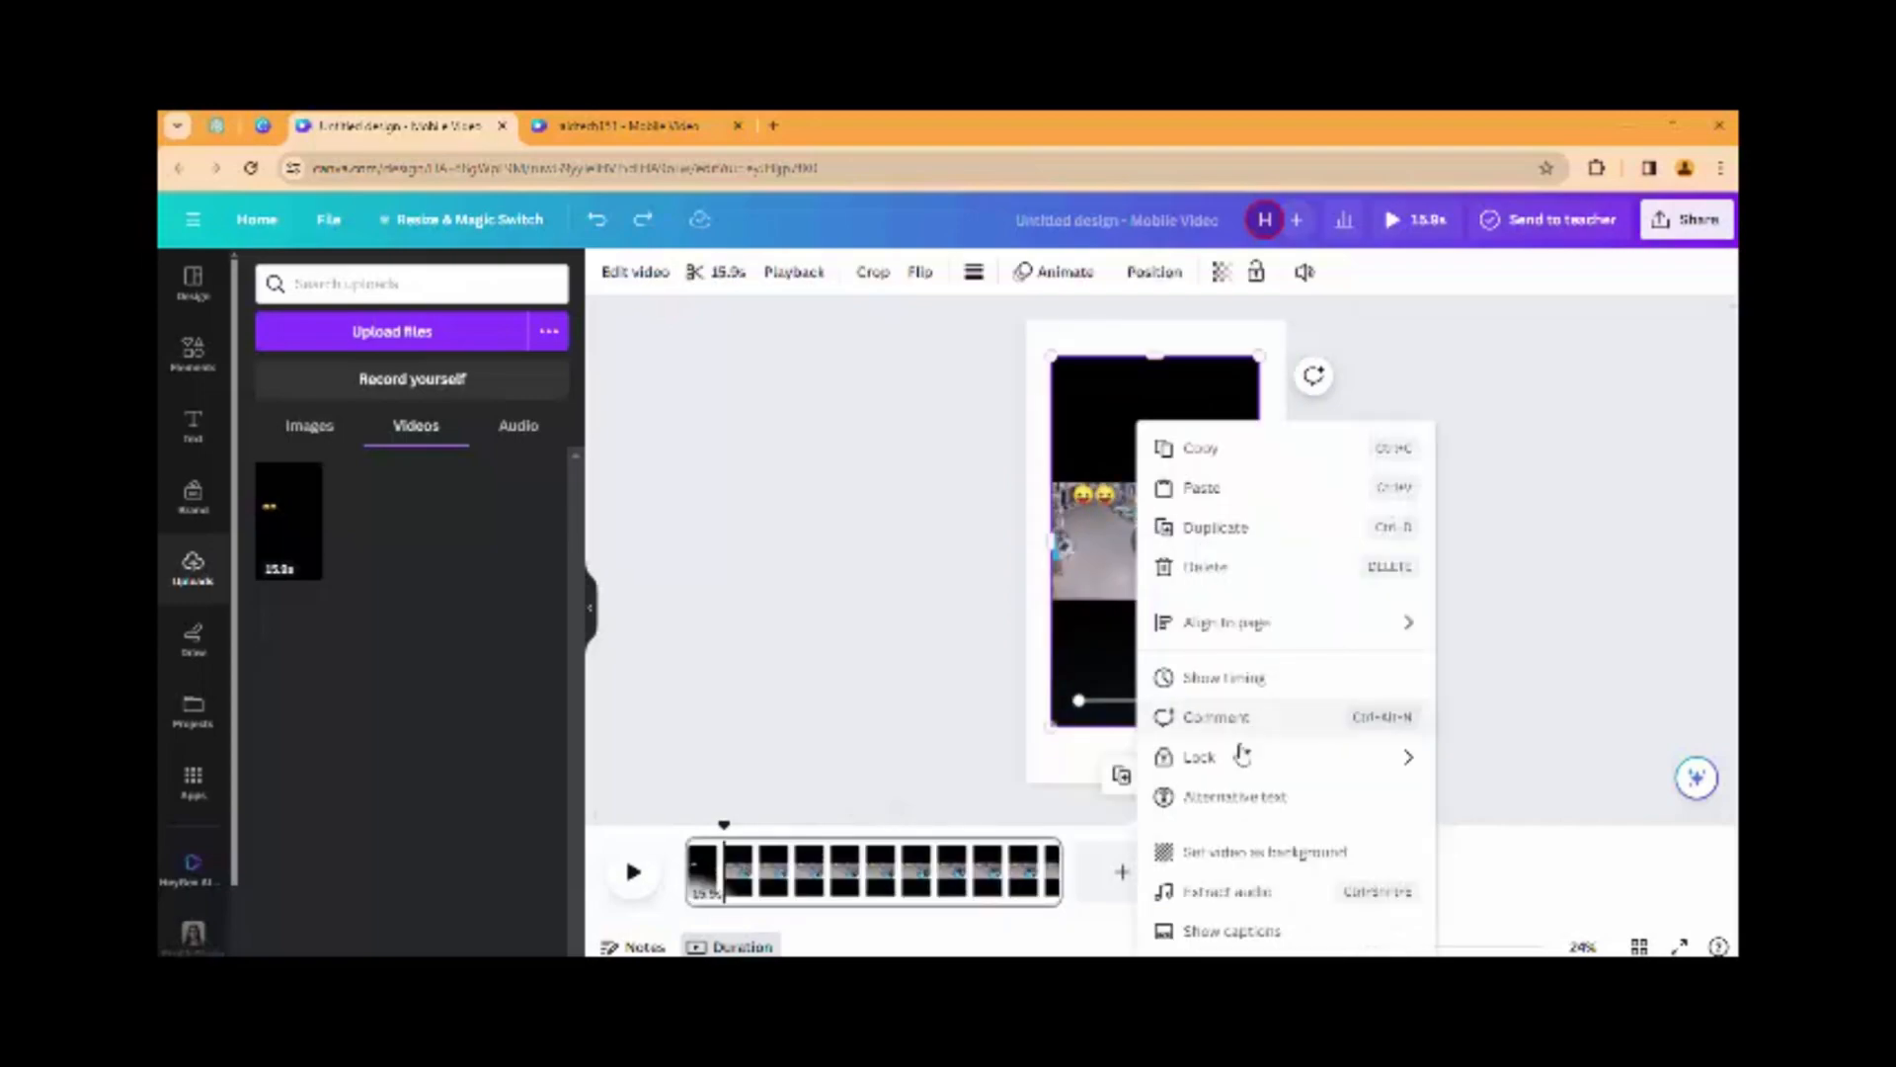
pyautogui.click(1217, 853)
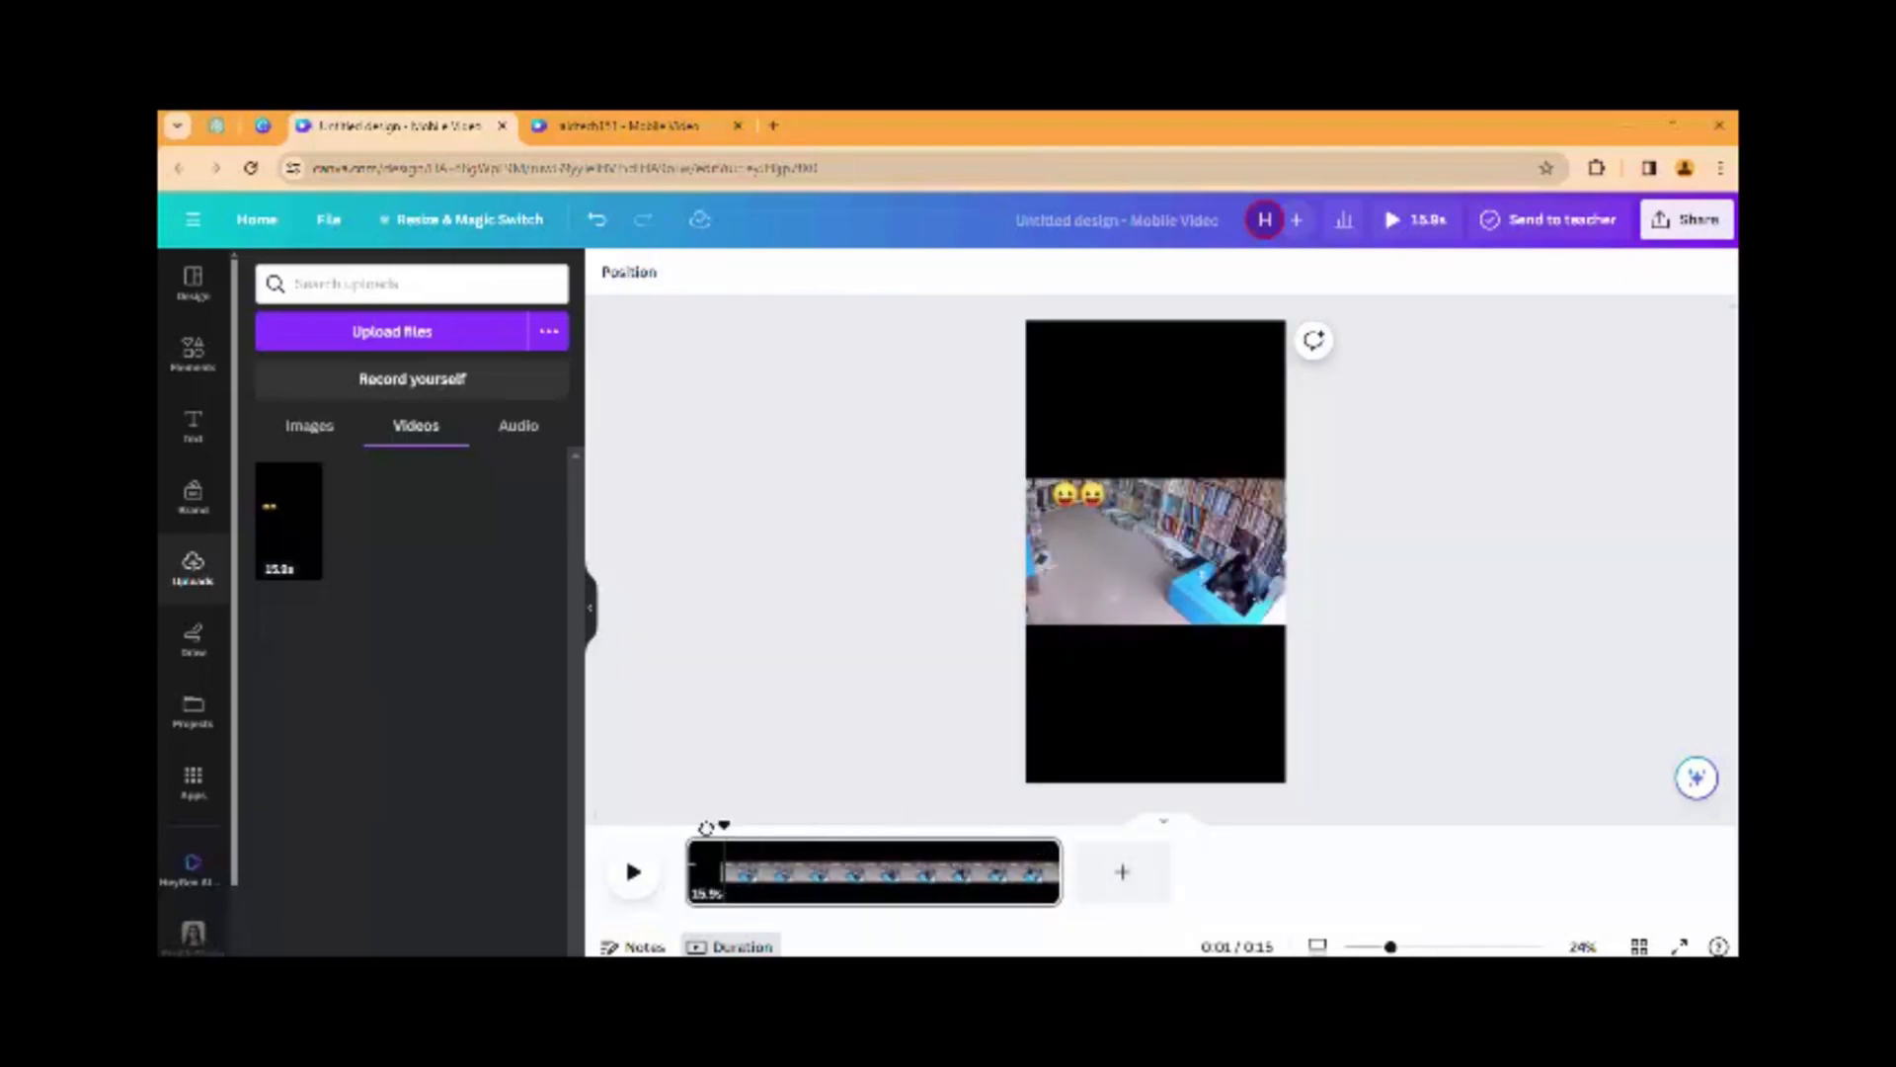
pyautogui.press('space')
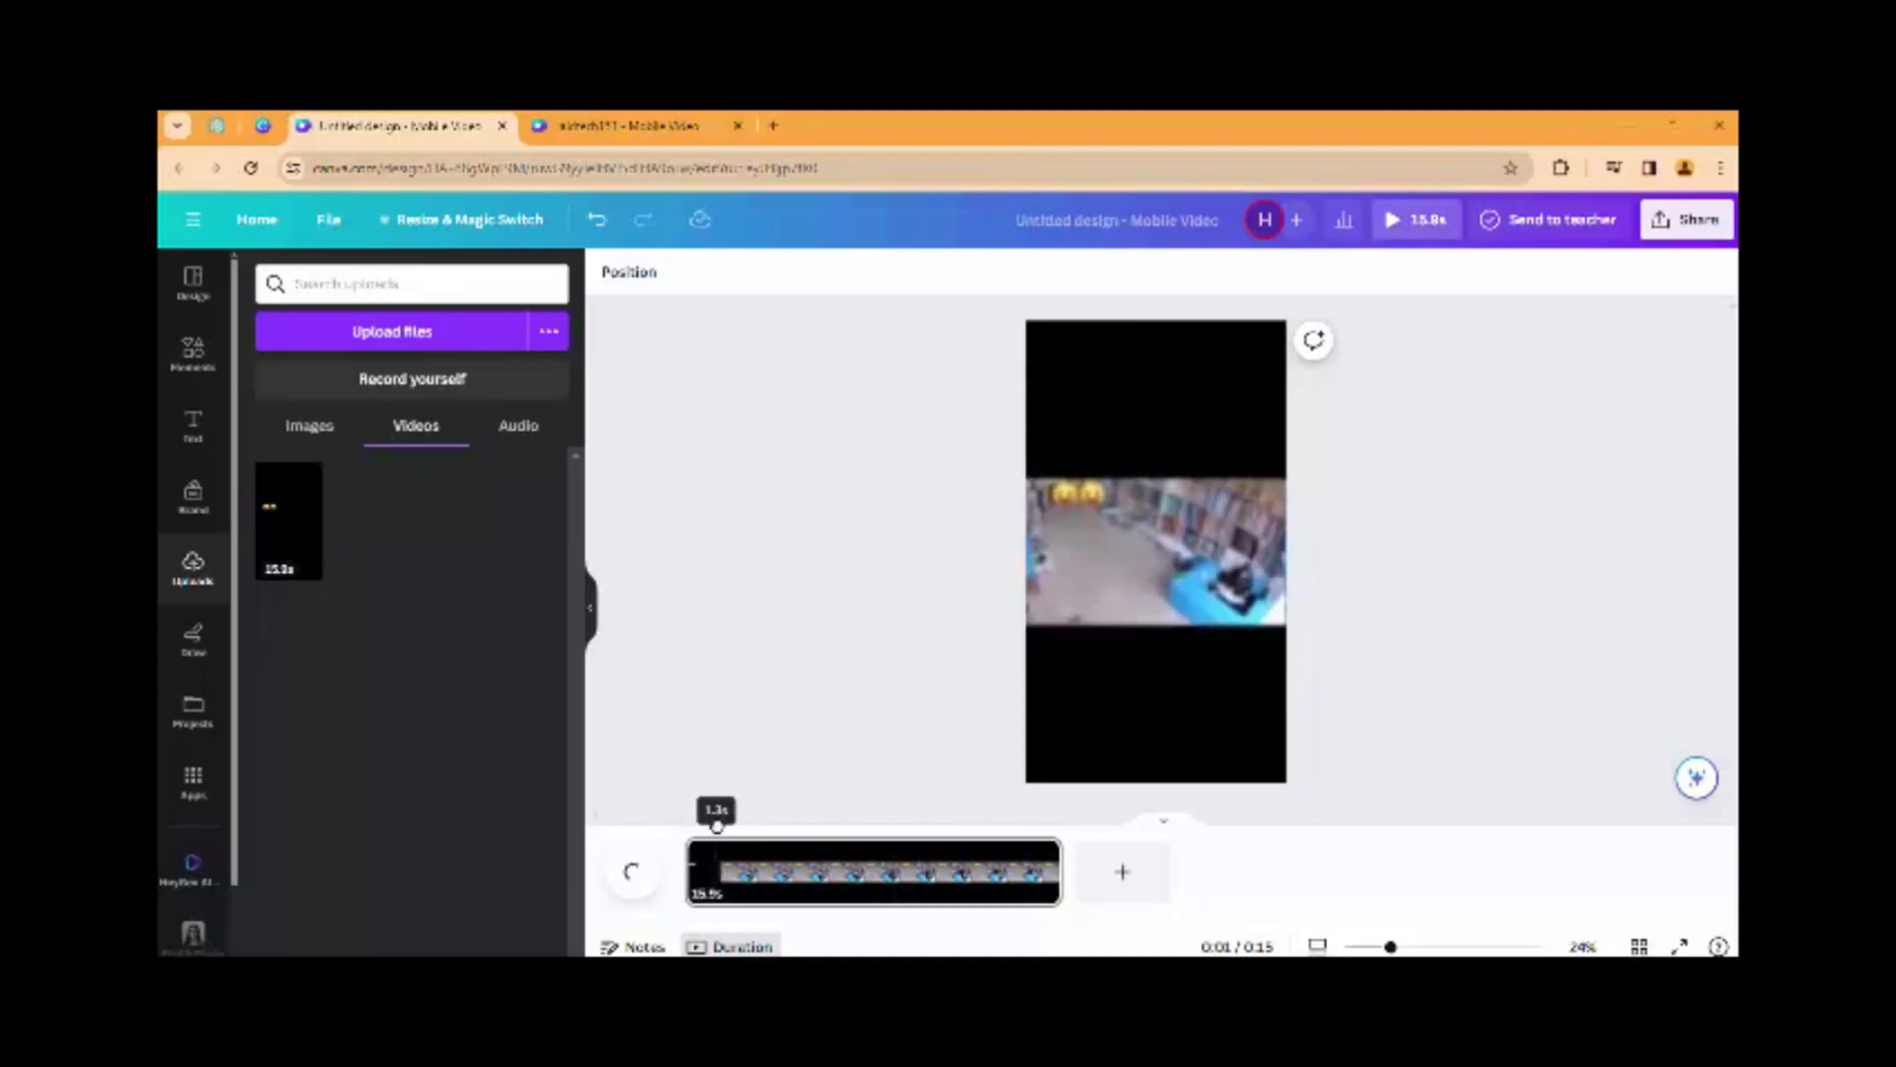
pyautogui.click(1185, 553)
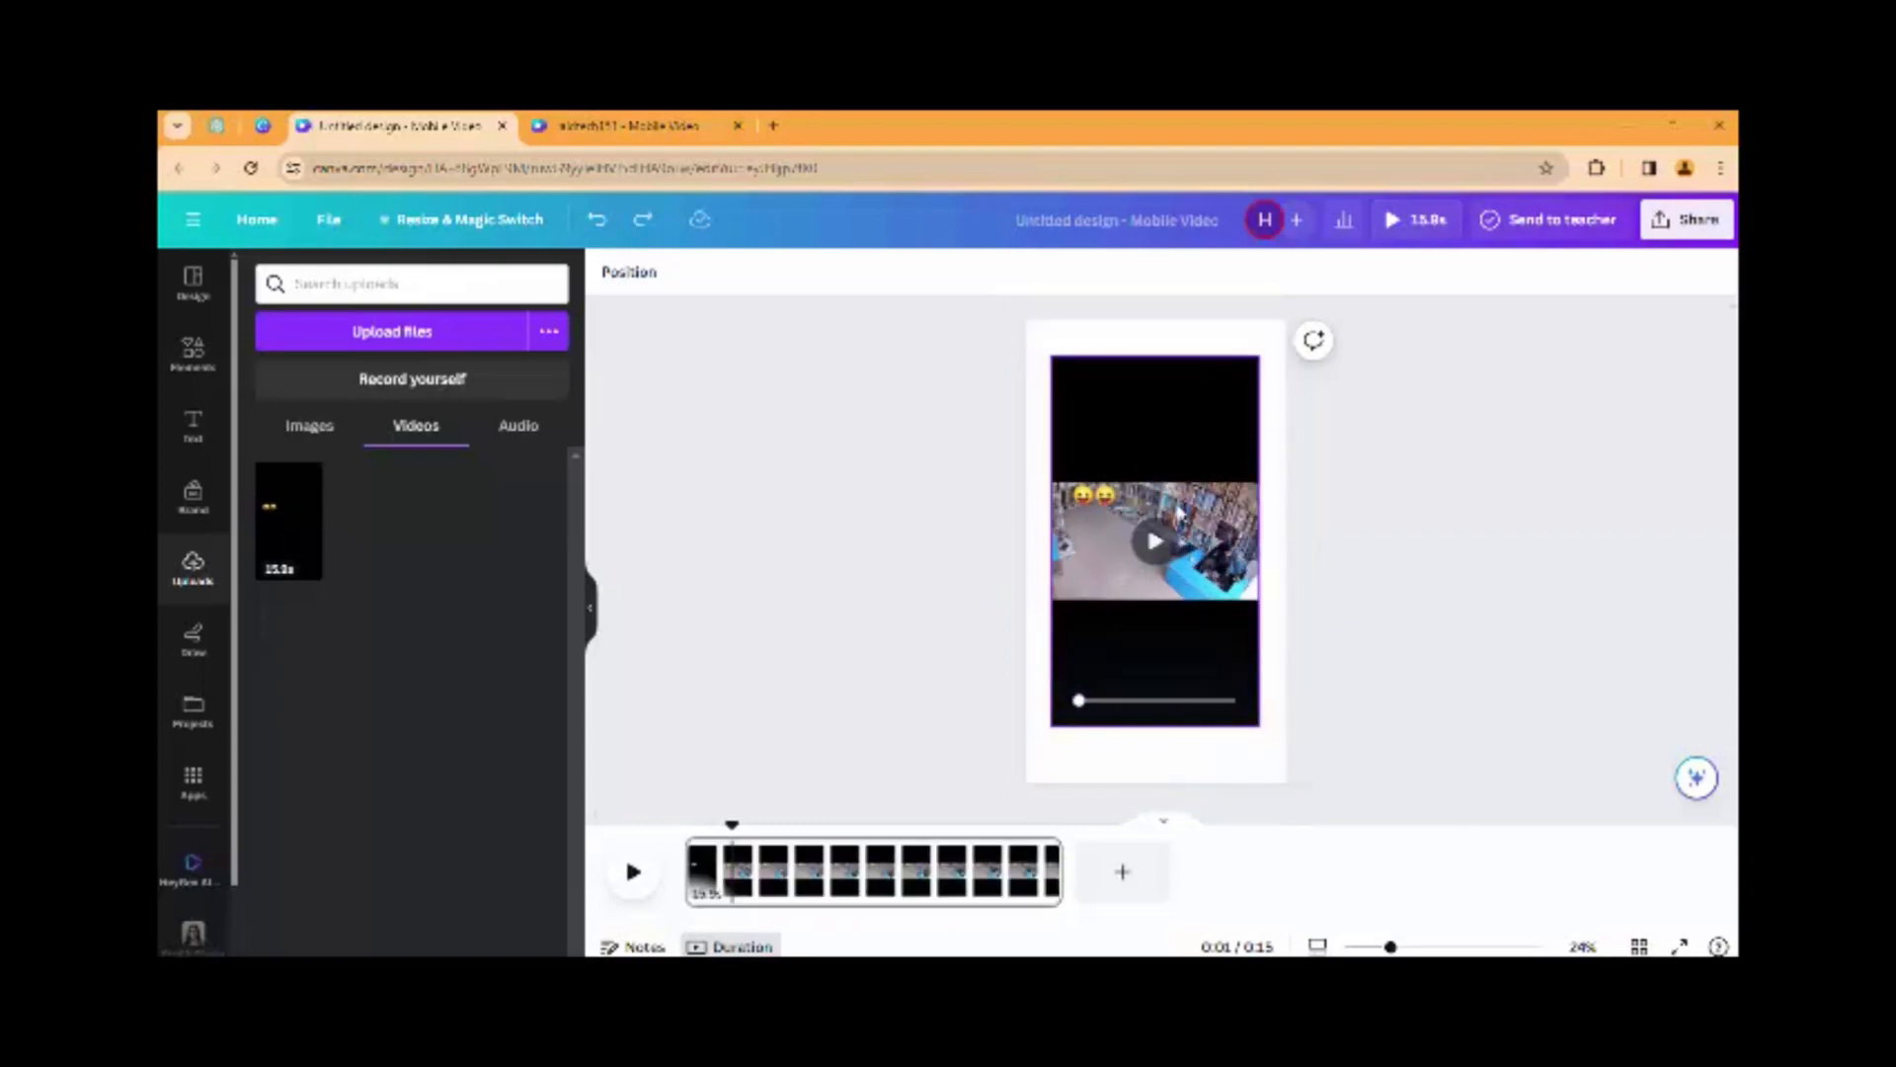
# Scale the video to fill the whole page and briefly play it back
pyautogui.click(1151, 474)
pyautogui.moveTo(1235, 690); pyautogui.dragTo(1299, 777)
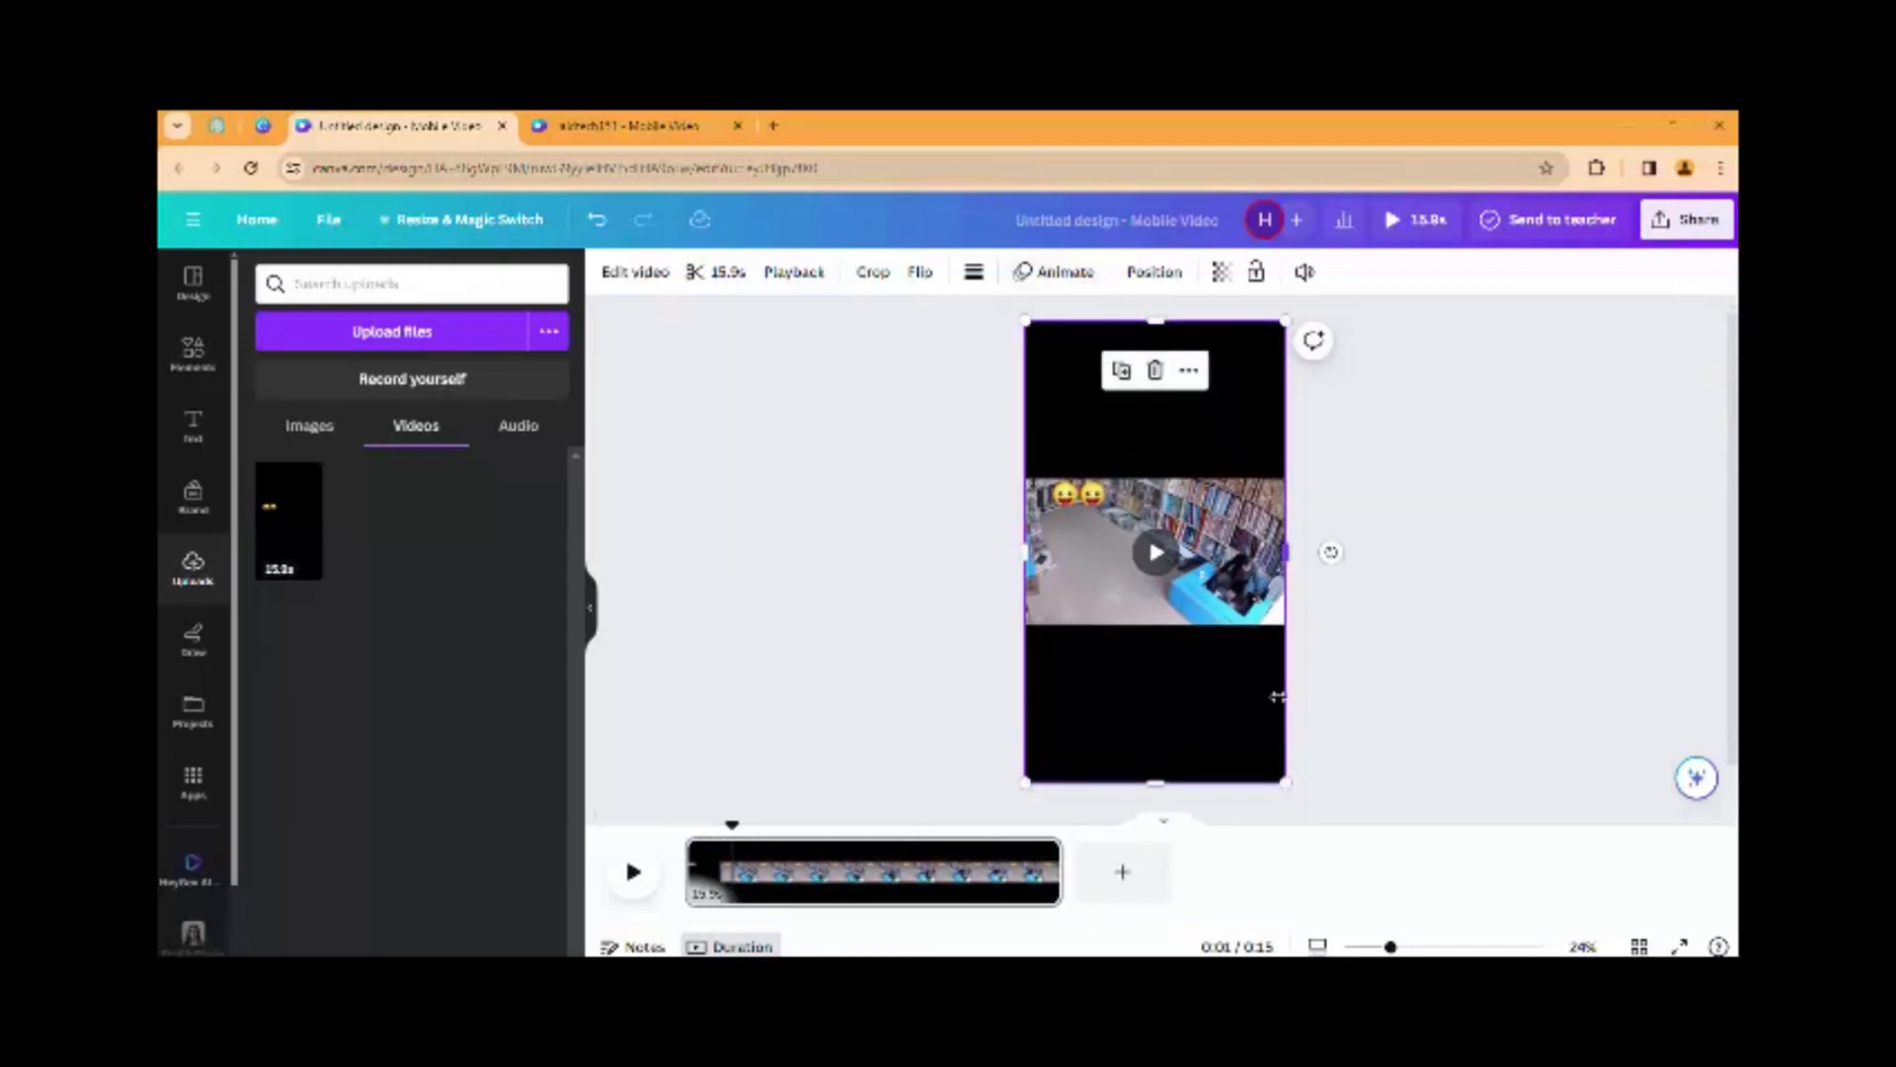
pyautogui.click(633, 871)
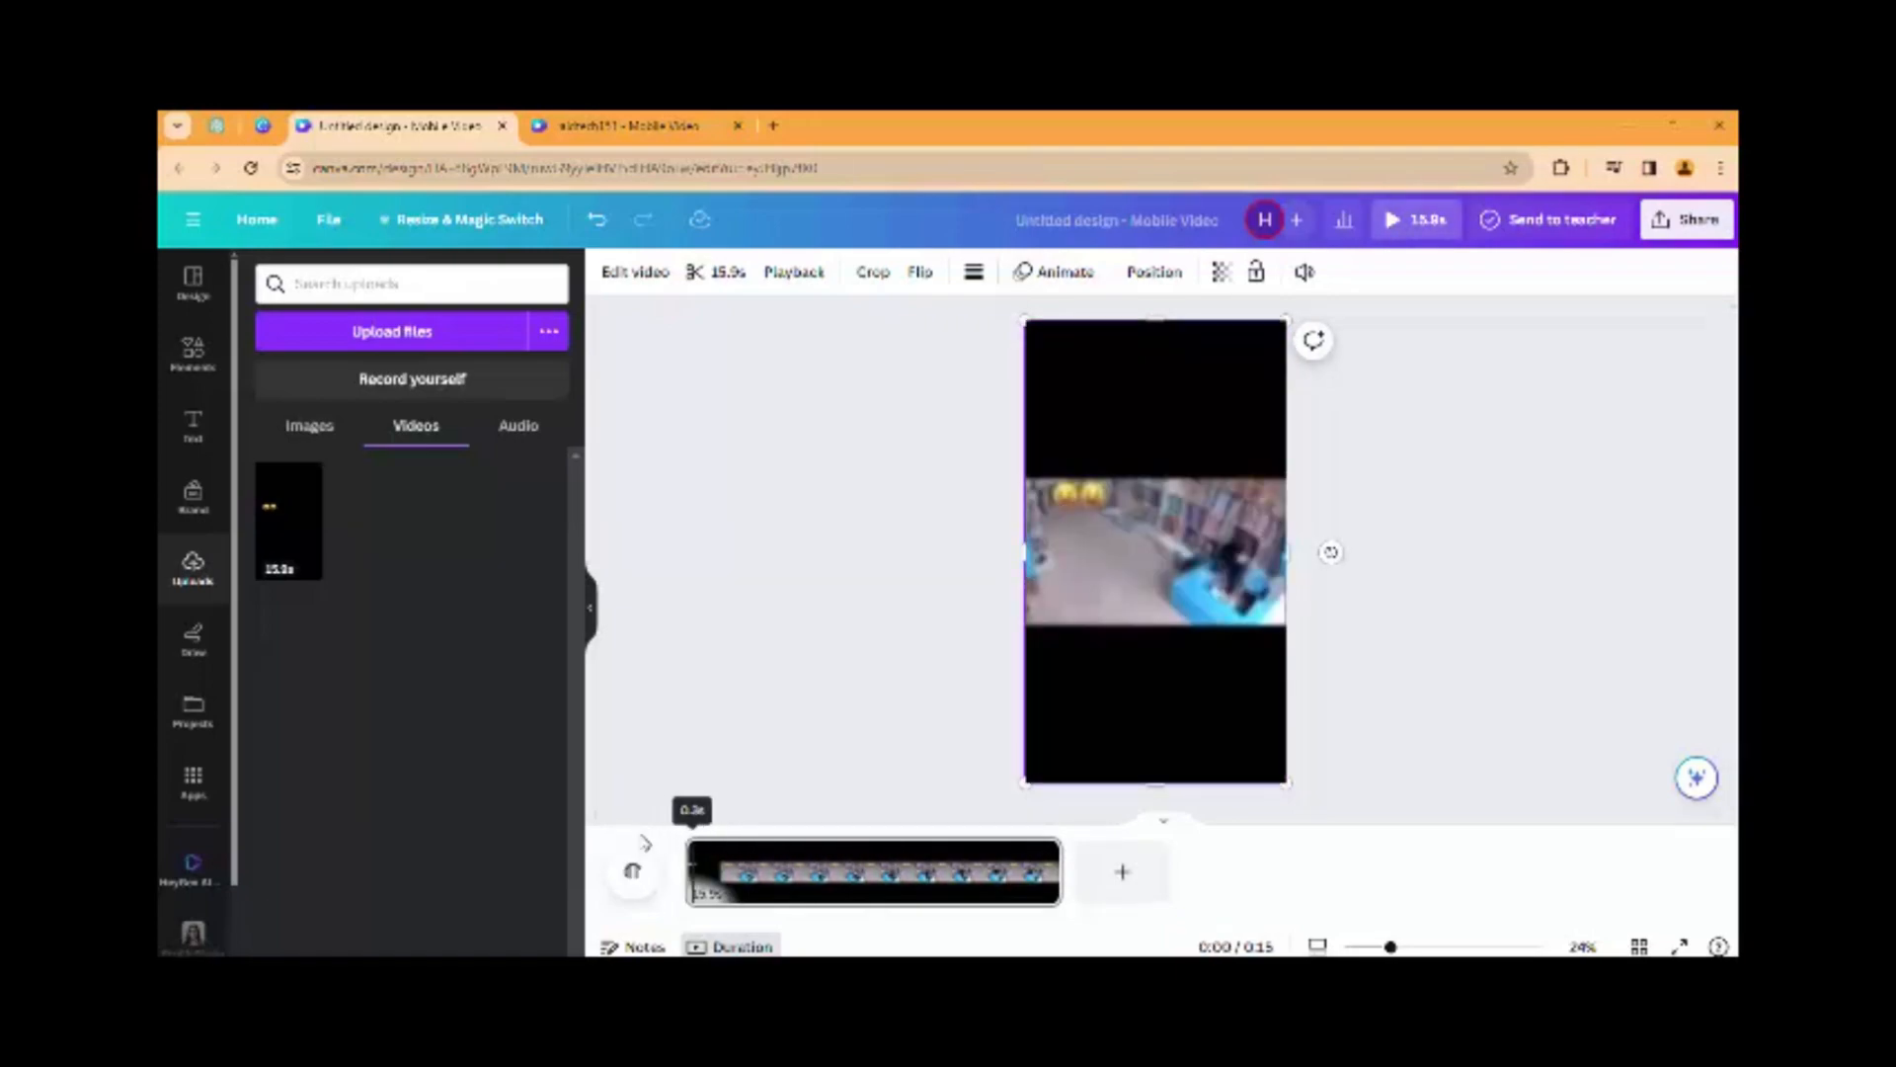
pyautogui.click(633, 872)
# Play the video from its start, pause at about 4 seconds and split the page there
pyautogui.moveTo(699, 822); pyautogui.dragTo(683, 823)
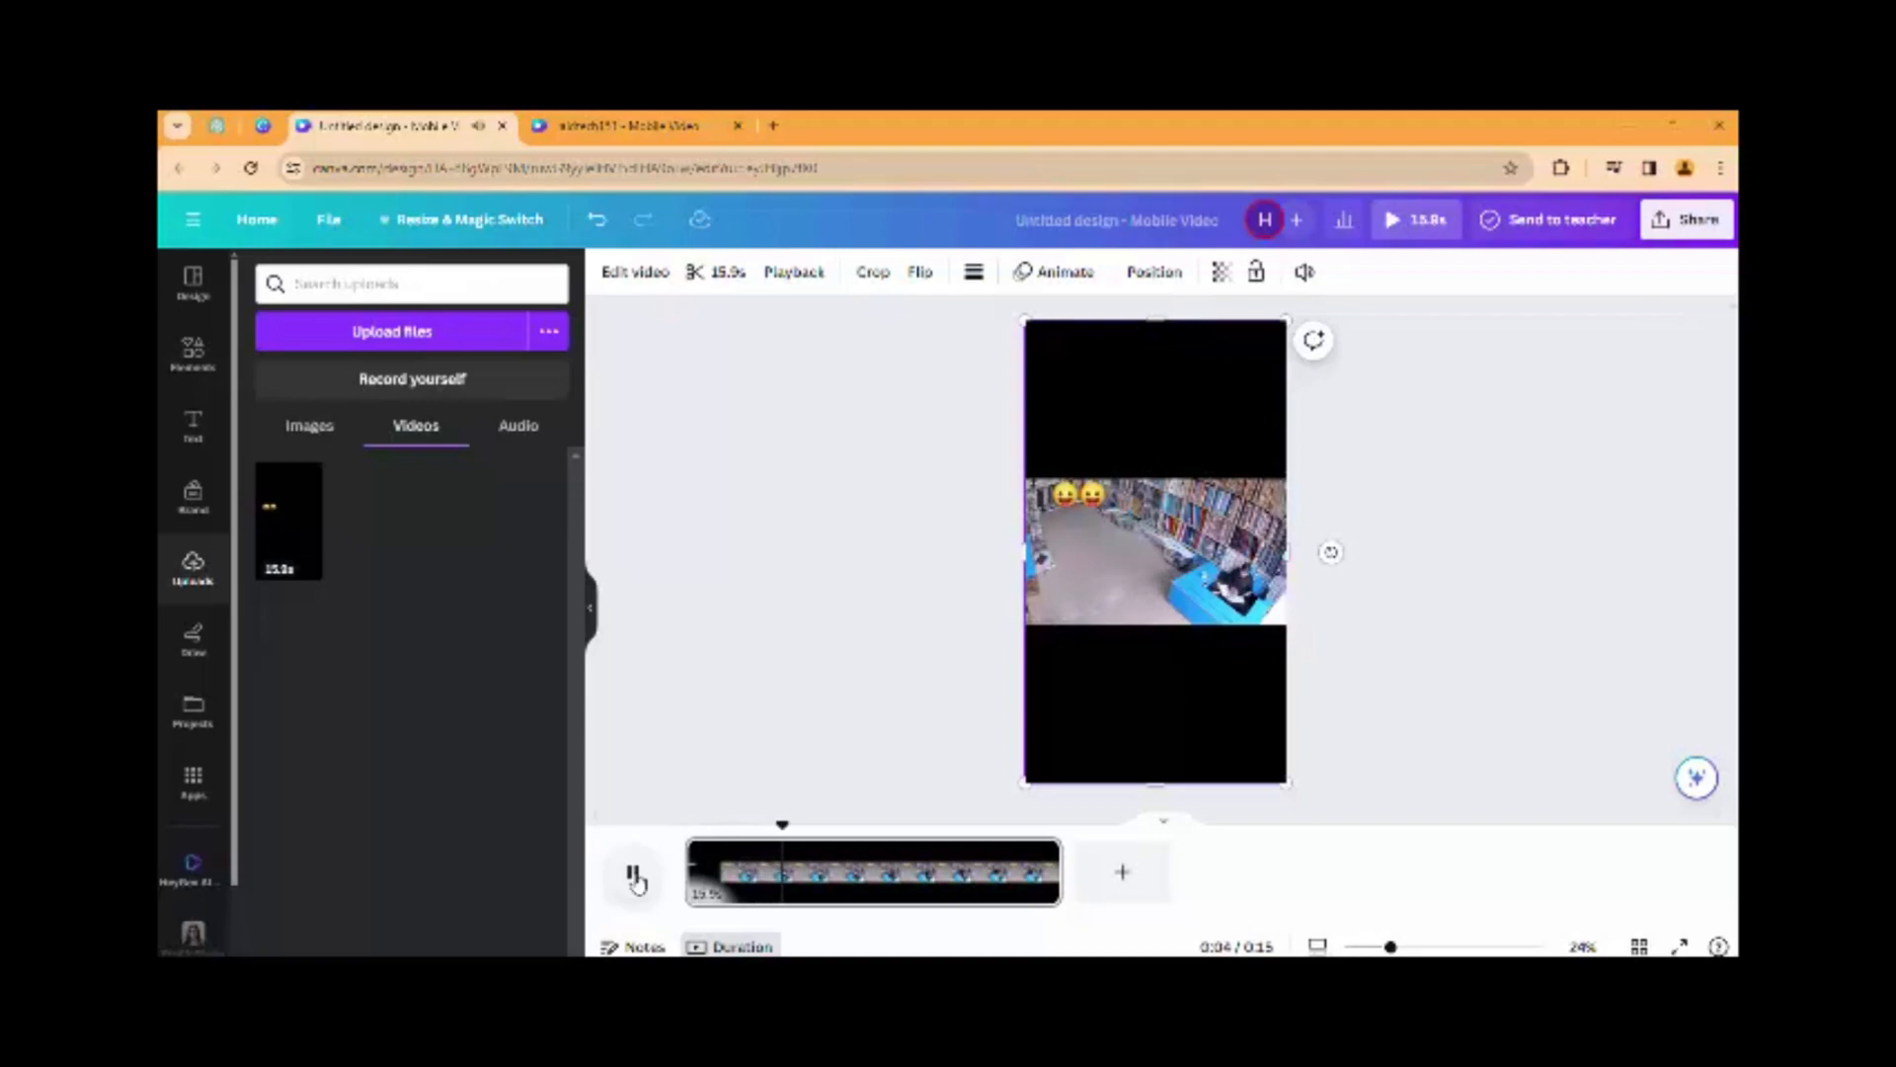
pyautogui.click(633, 875)
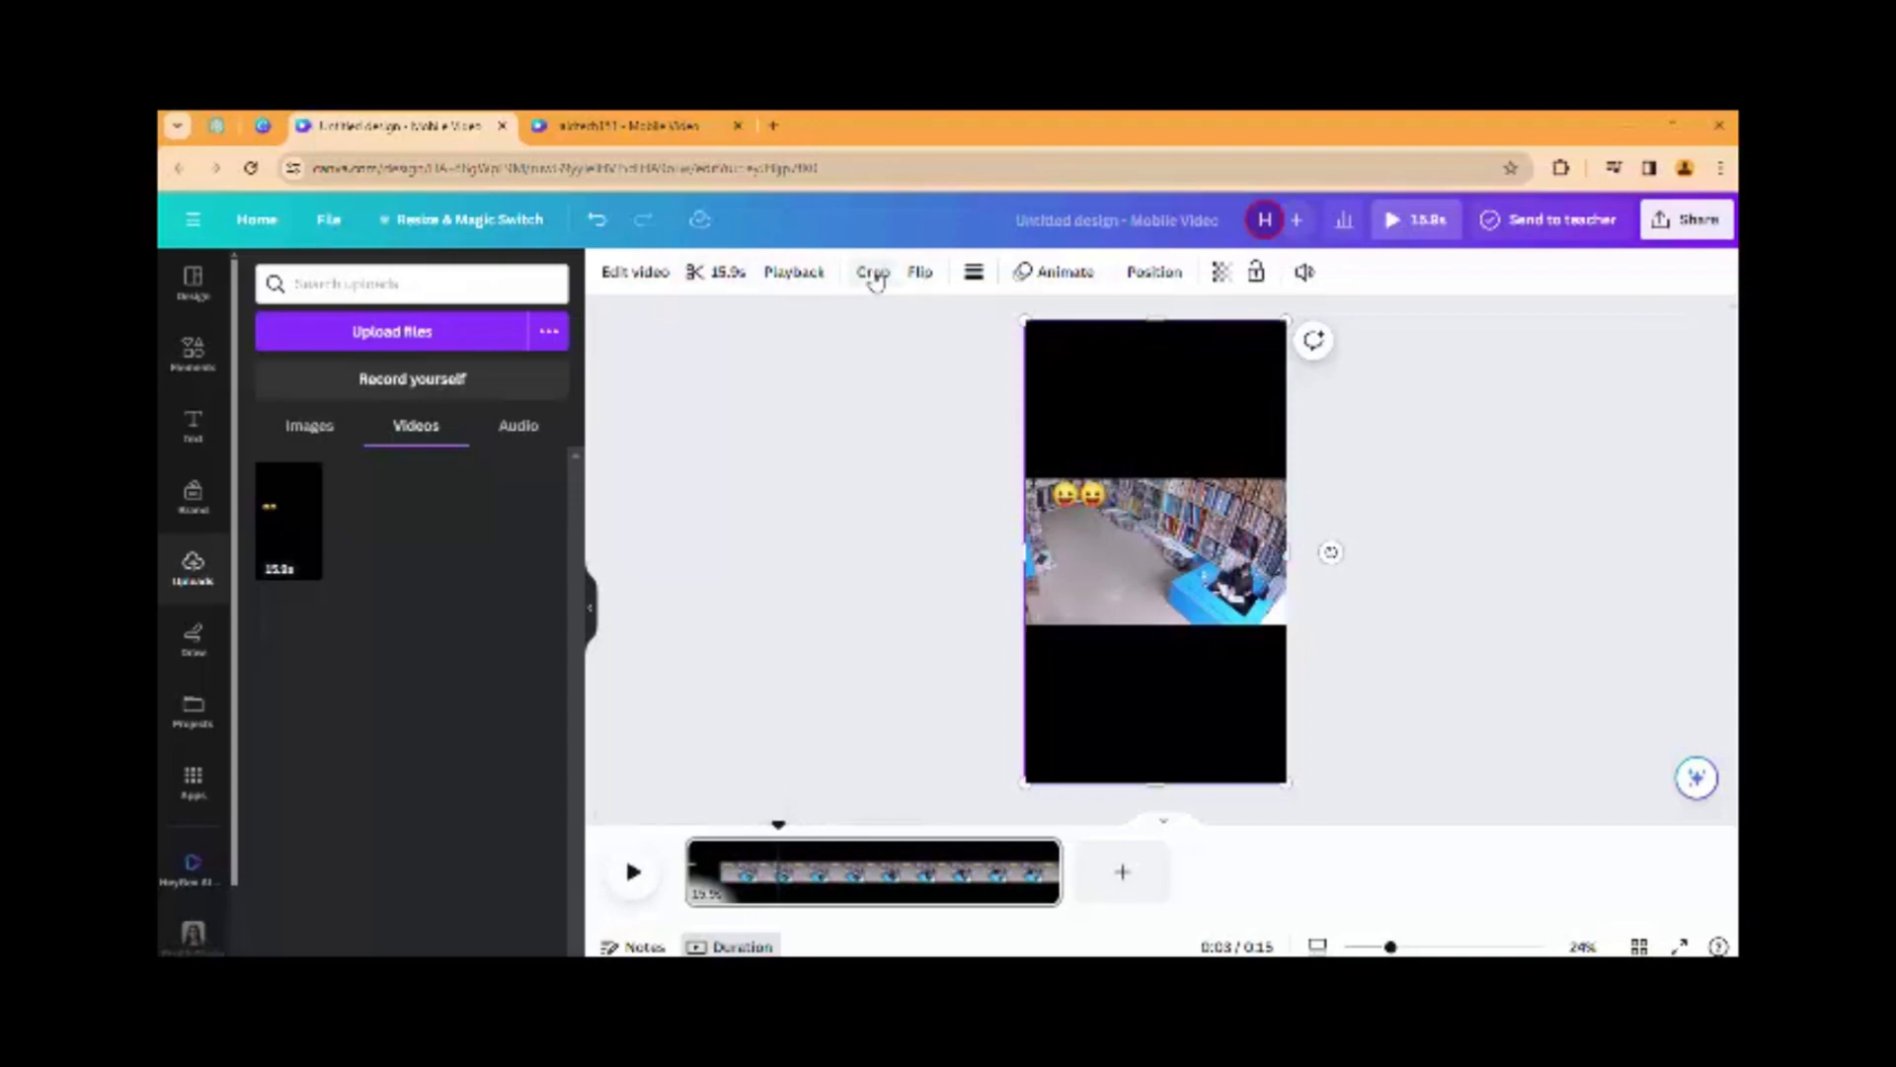
pyautogui.rightClick(849, 869)
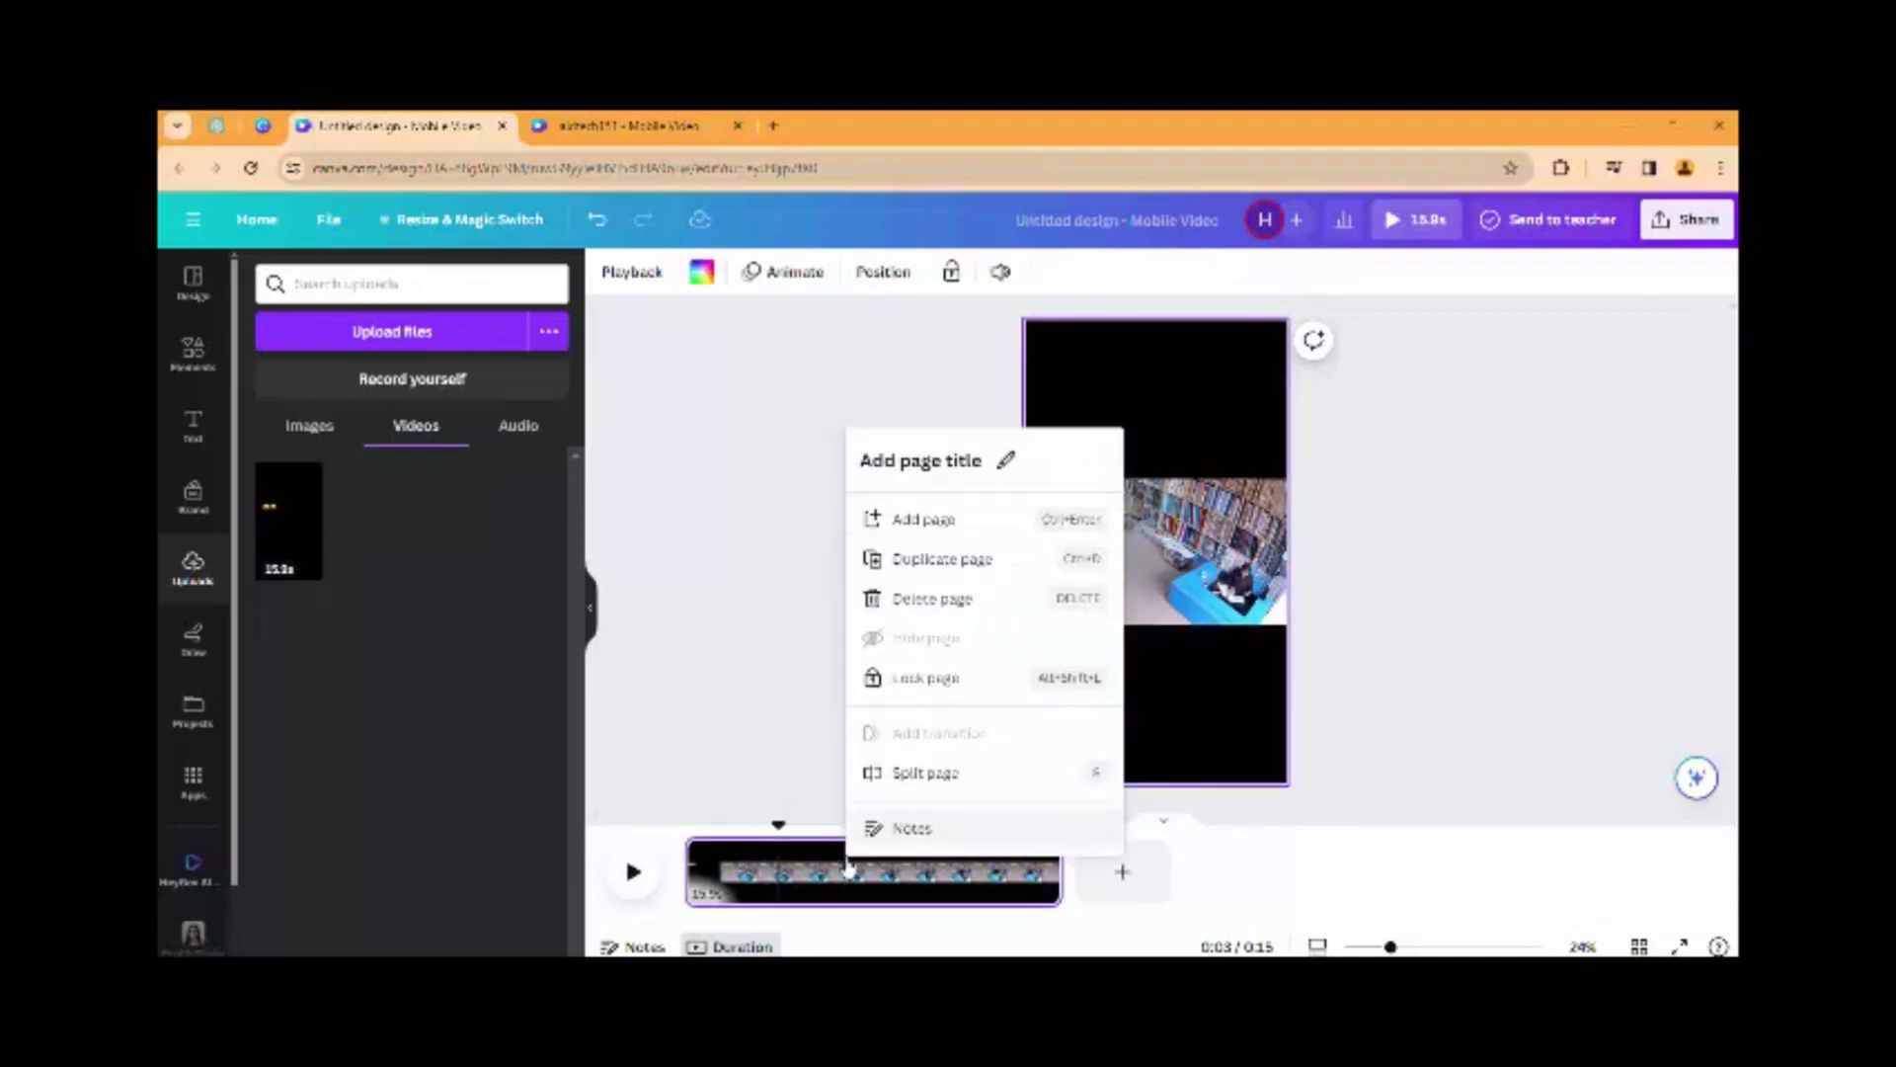
pyautogui.click(908, 773)
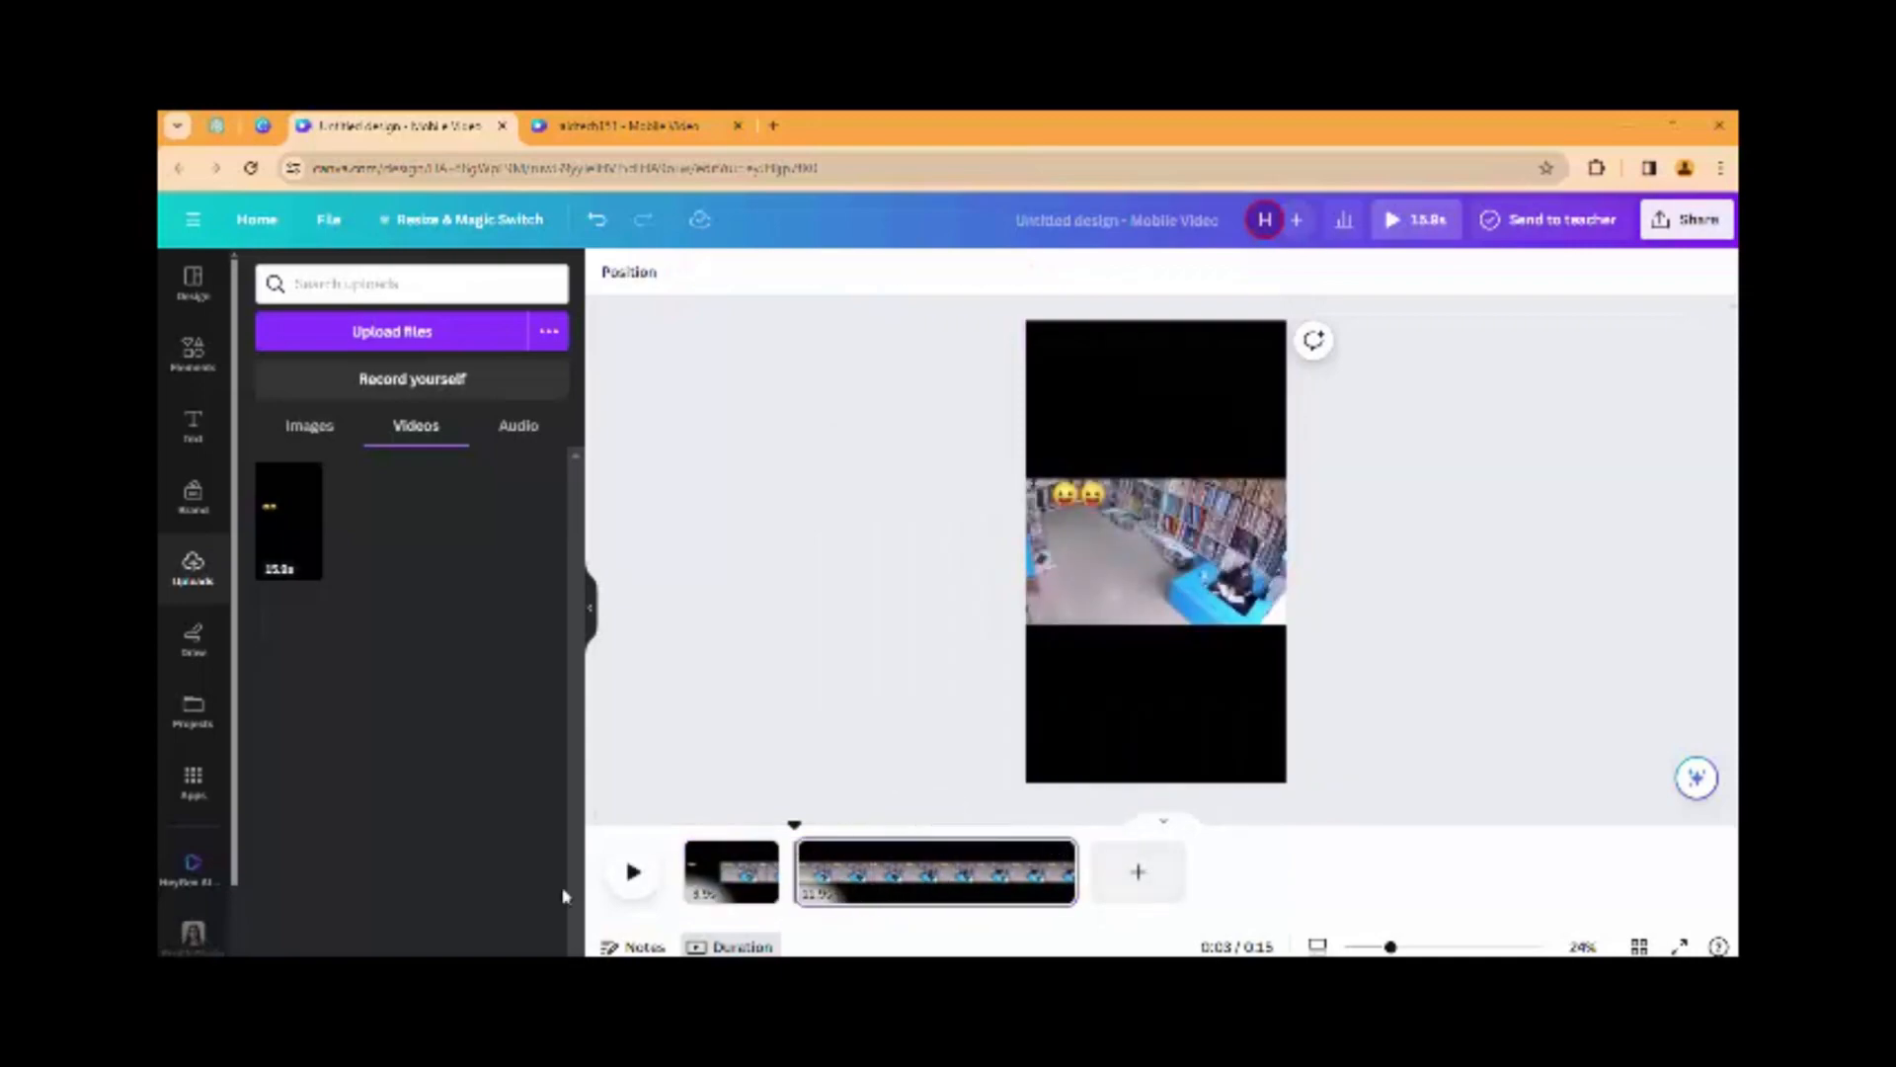
# Play on to about 8 seconds and split the second page at that point
pyautogui.click(633, 871)
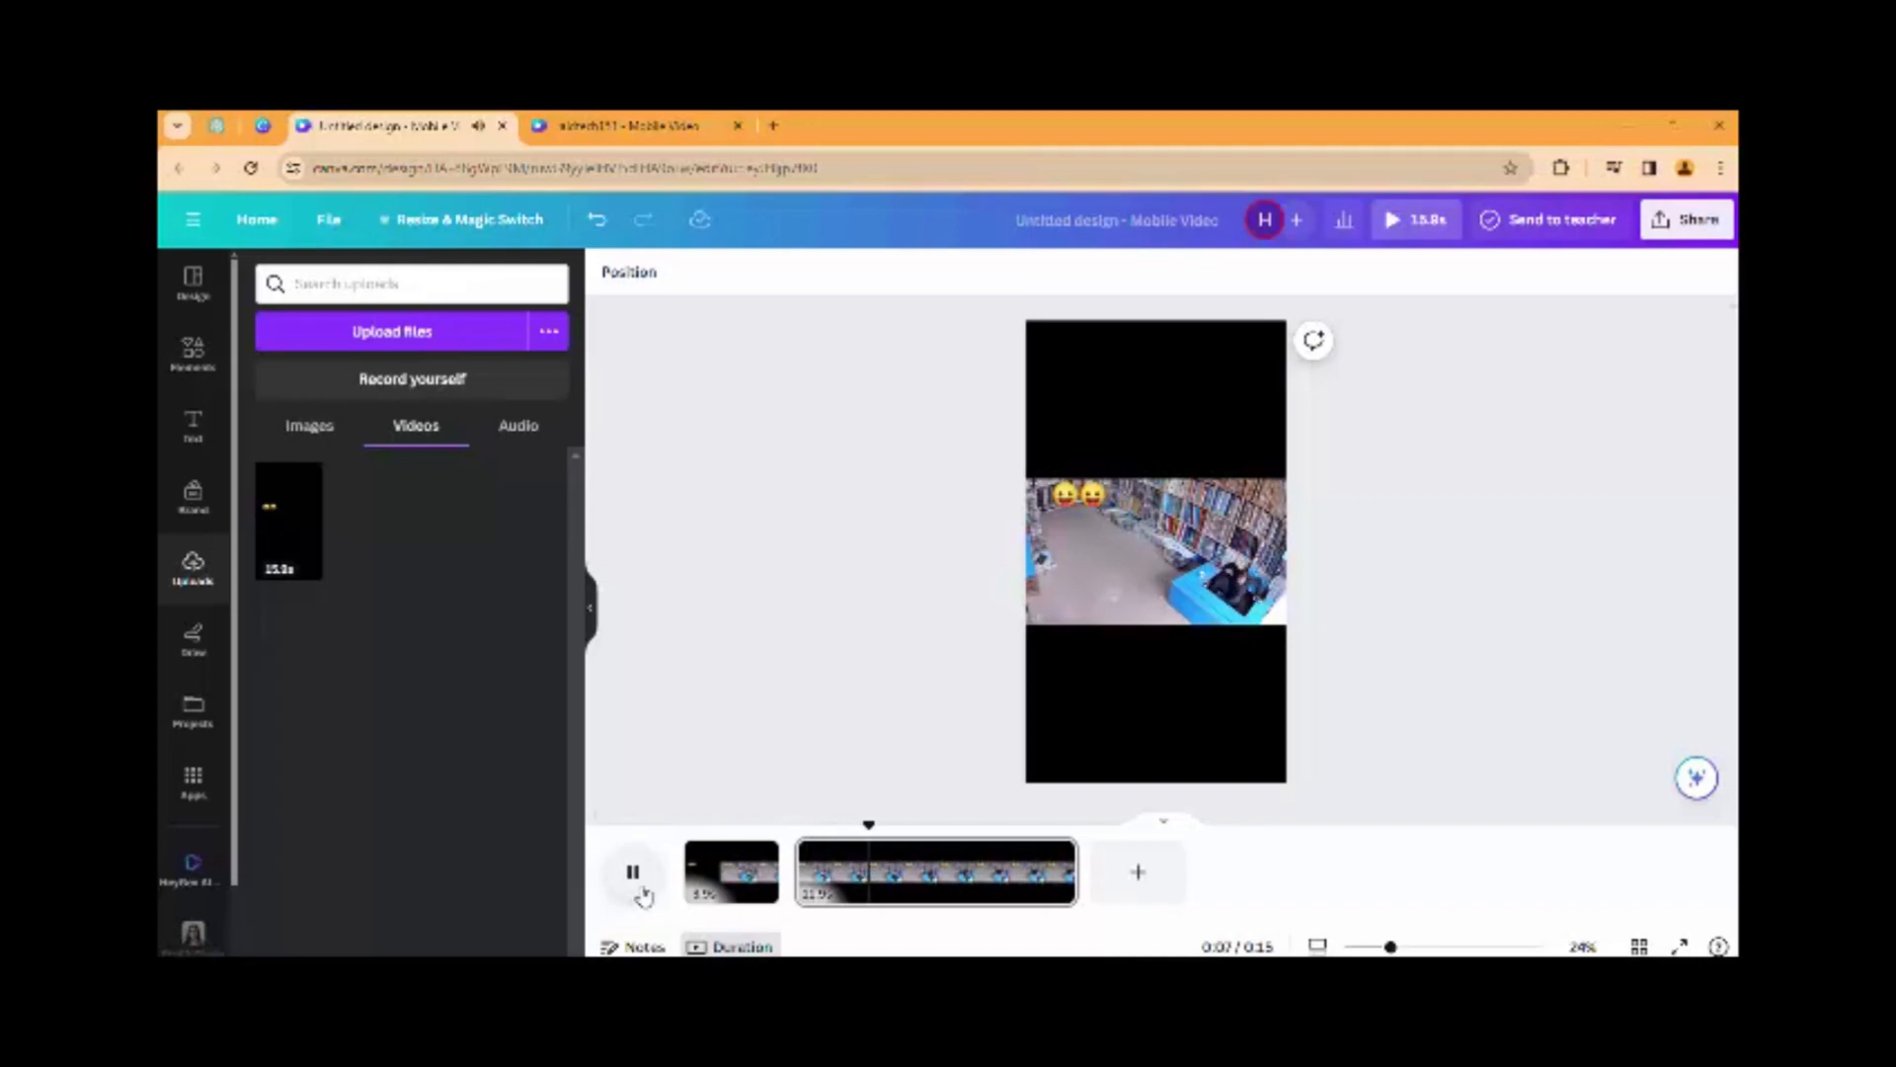
pyautogui.click(637, 884)
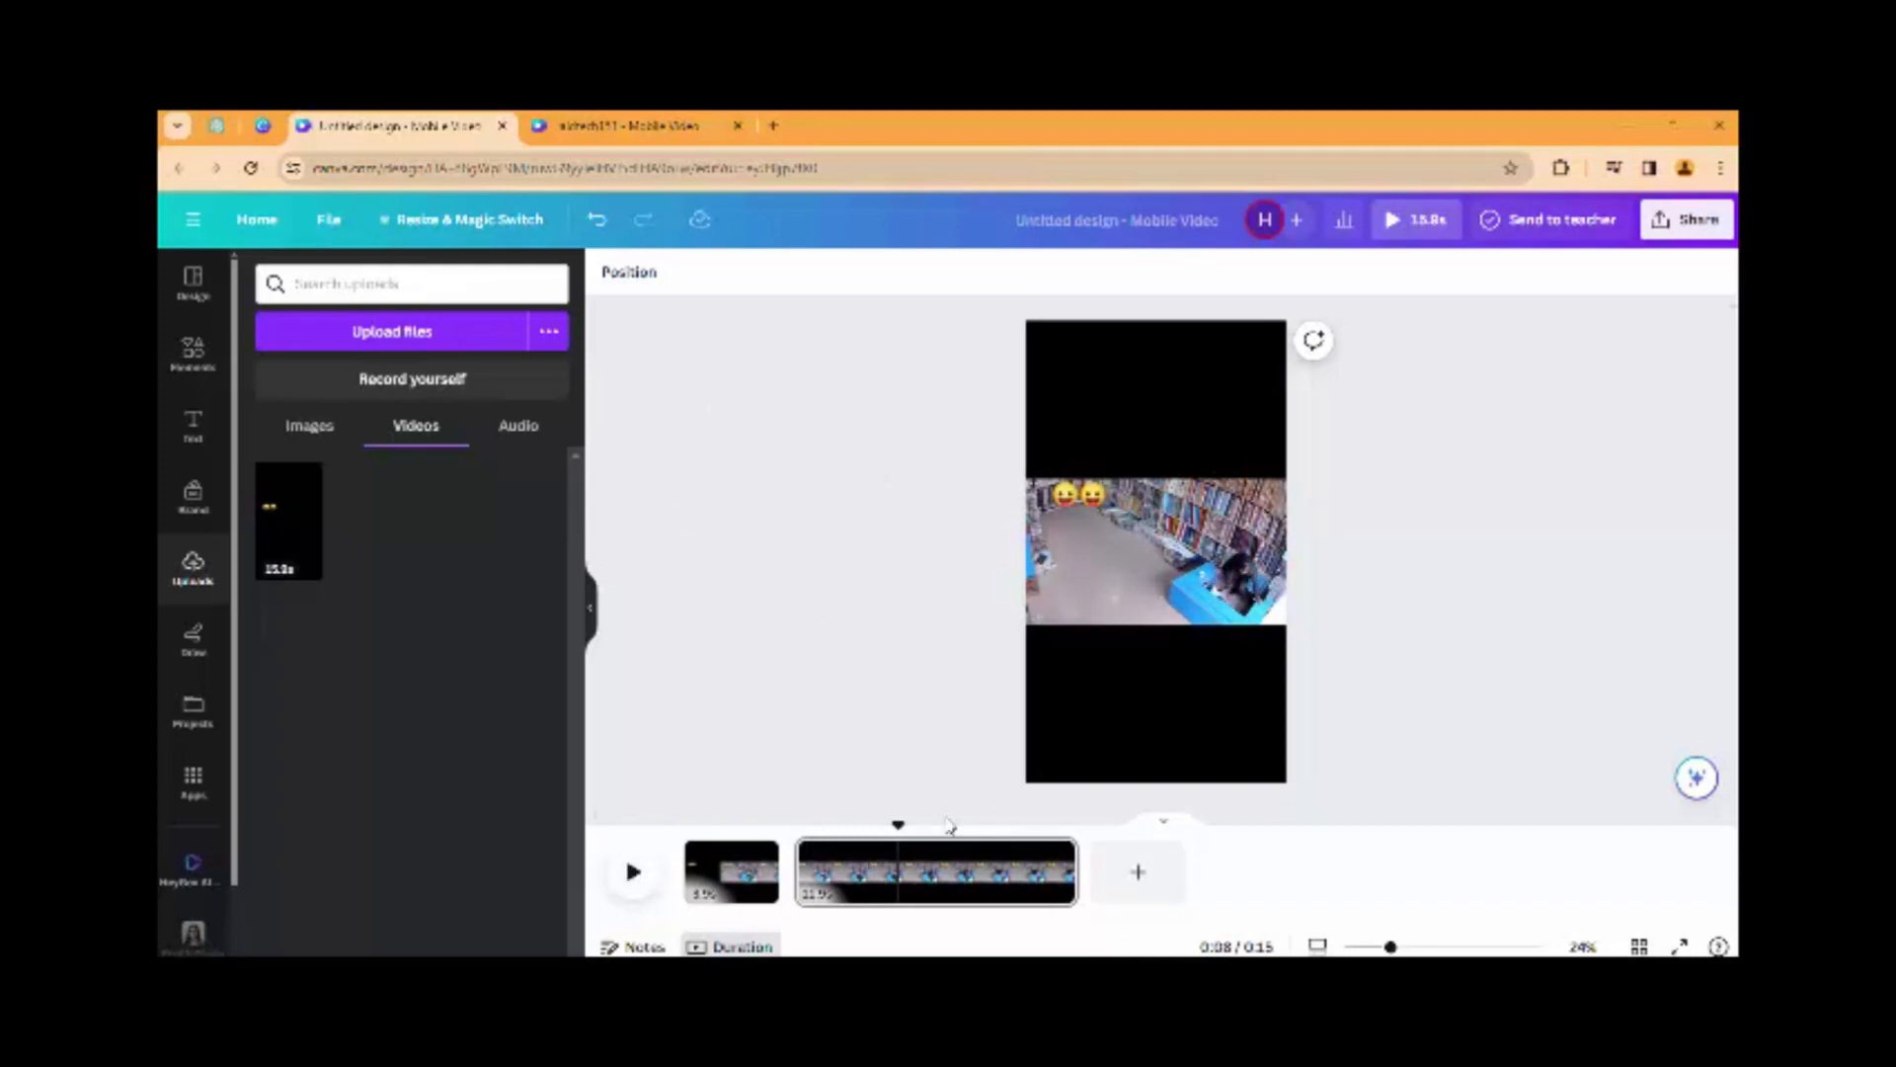
pyautogui.rightClick(936, 880)
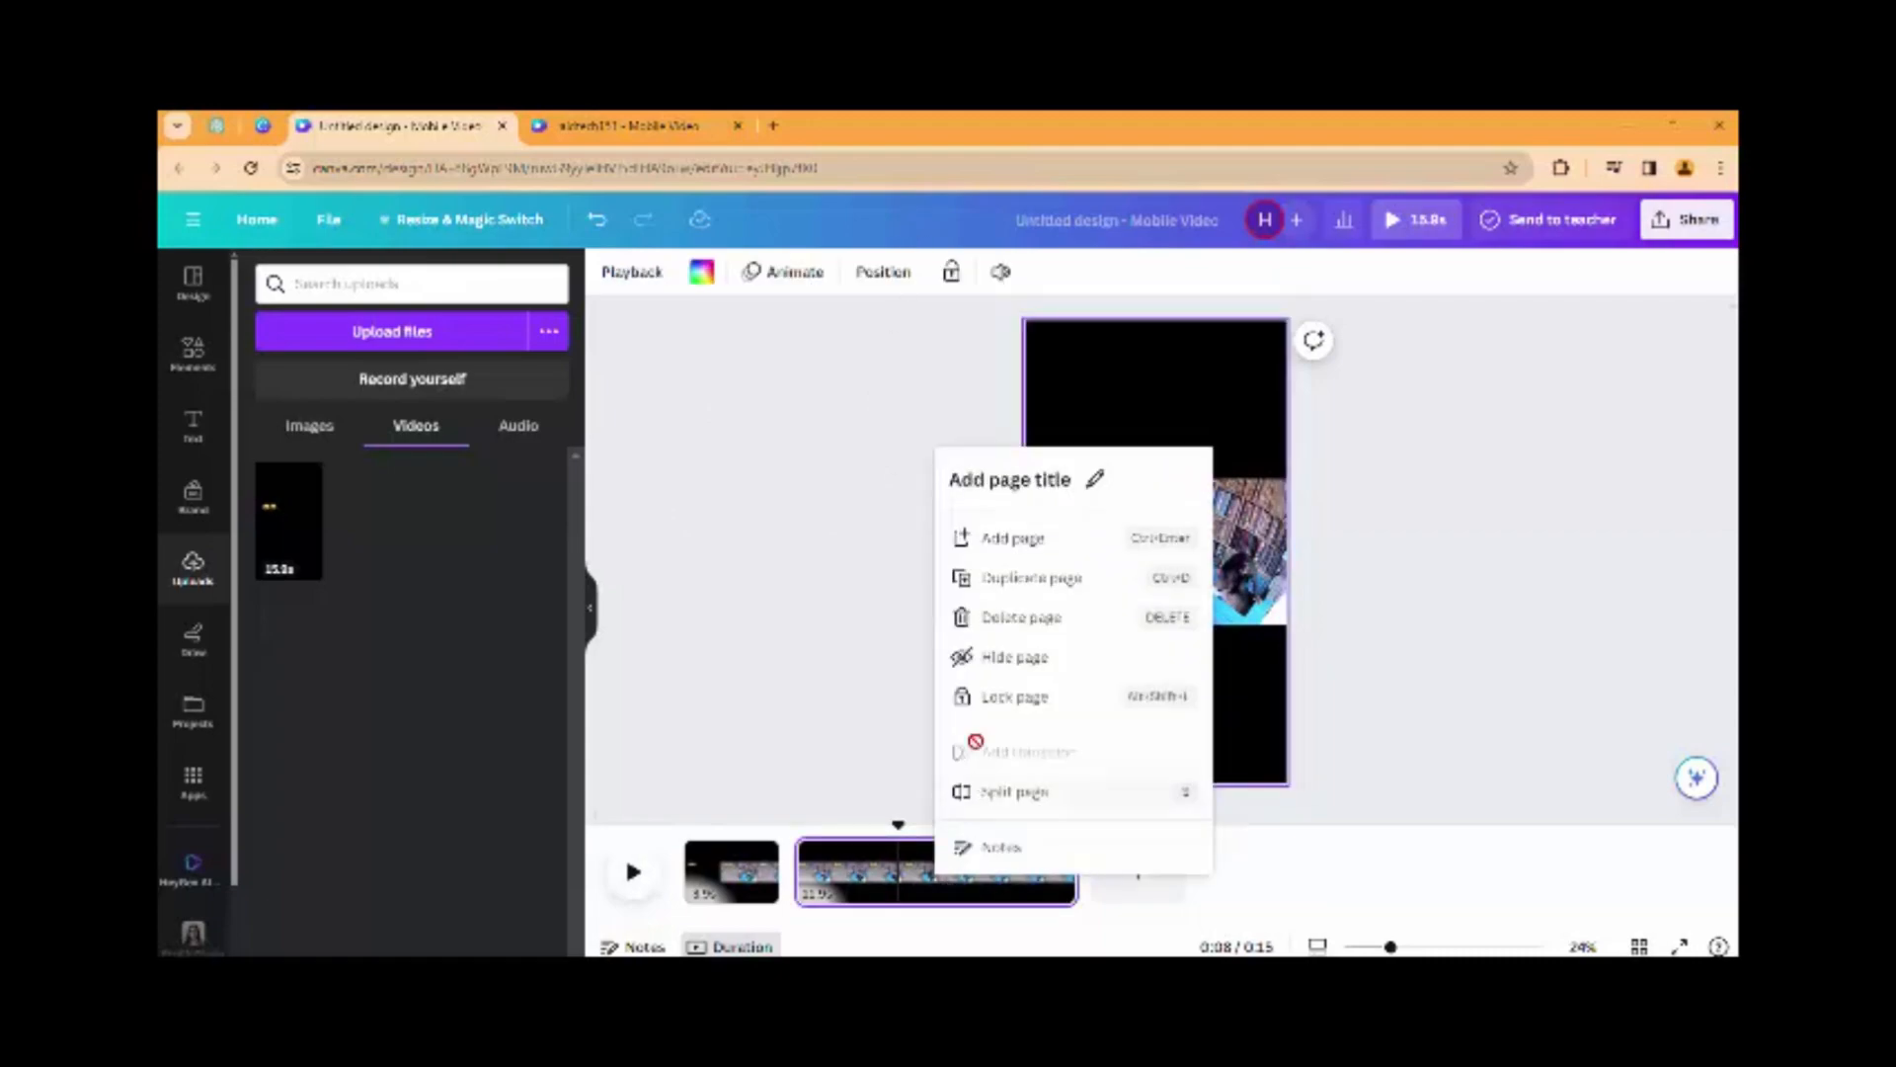
pyautogui.click(995, 790)
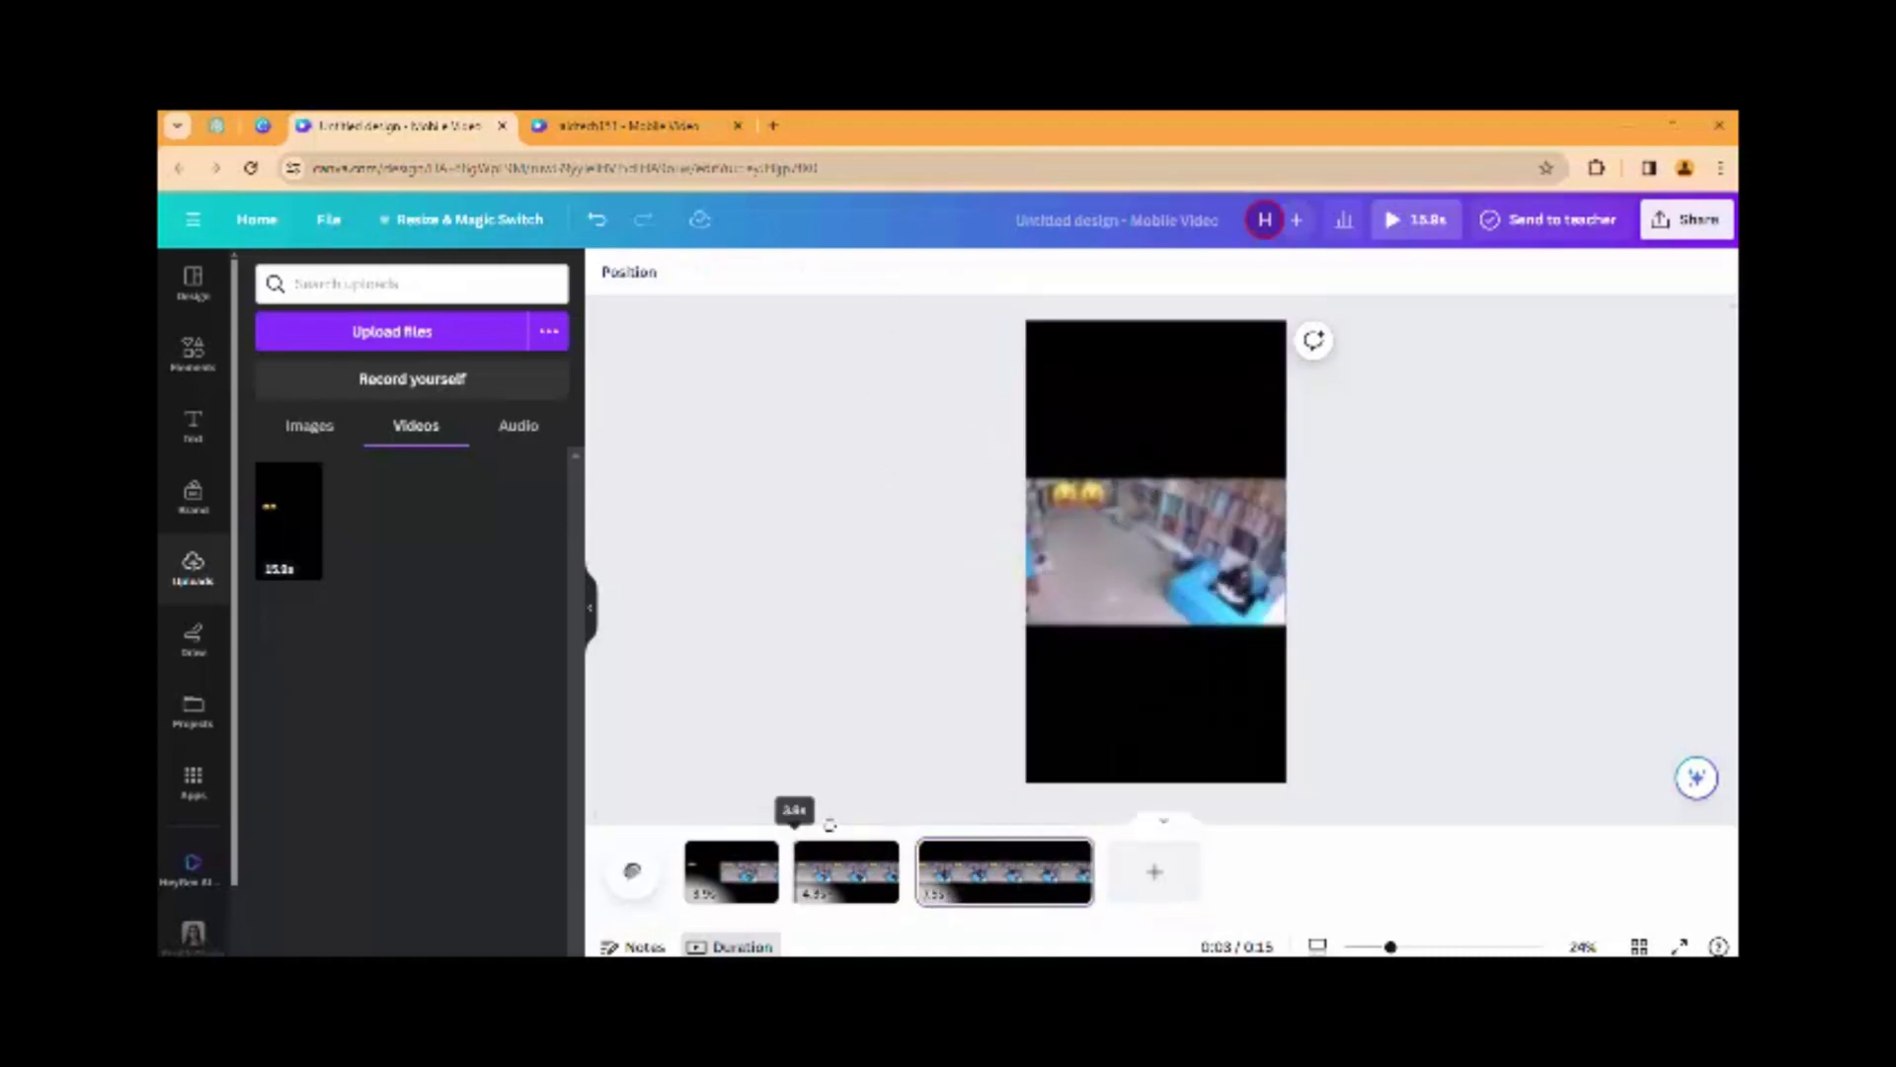
# Upload the Little-Girl-Laughing-A2 and freemusicbg.com-Run Amok audio files from the Downloads folder
pyautogui.click(876, 897)
pyautogui.click(872, 897)
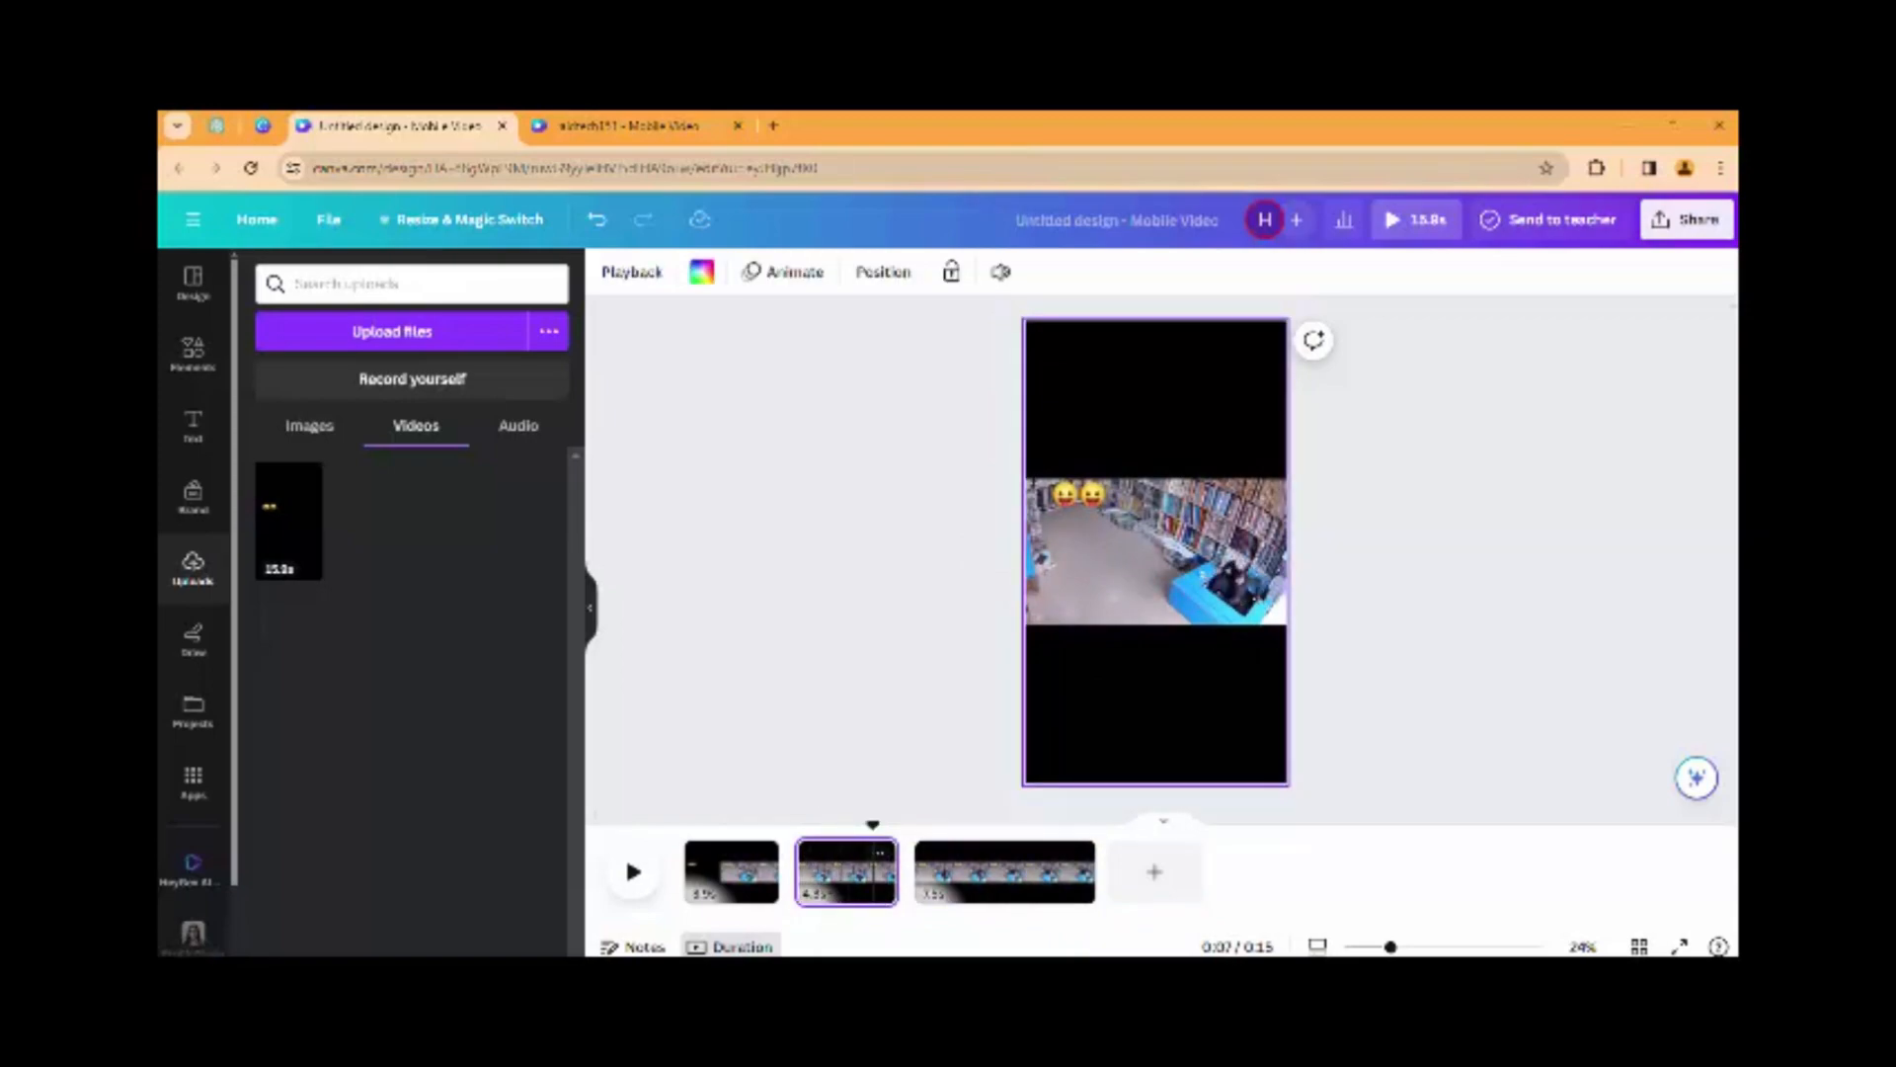
pyautogui.click(731, 882)
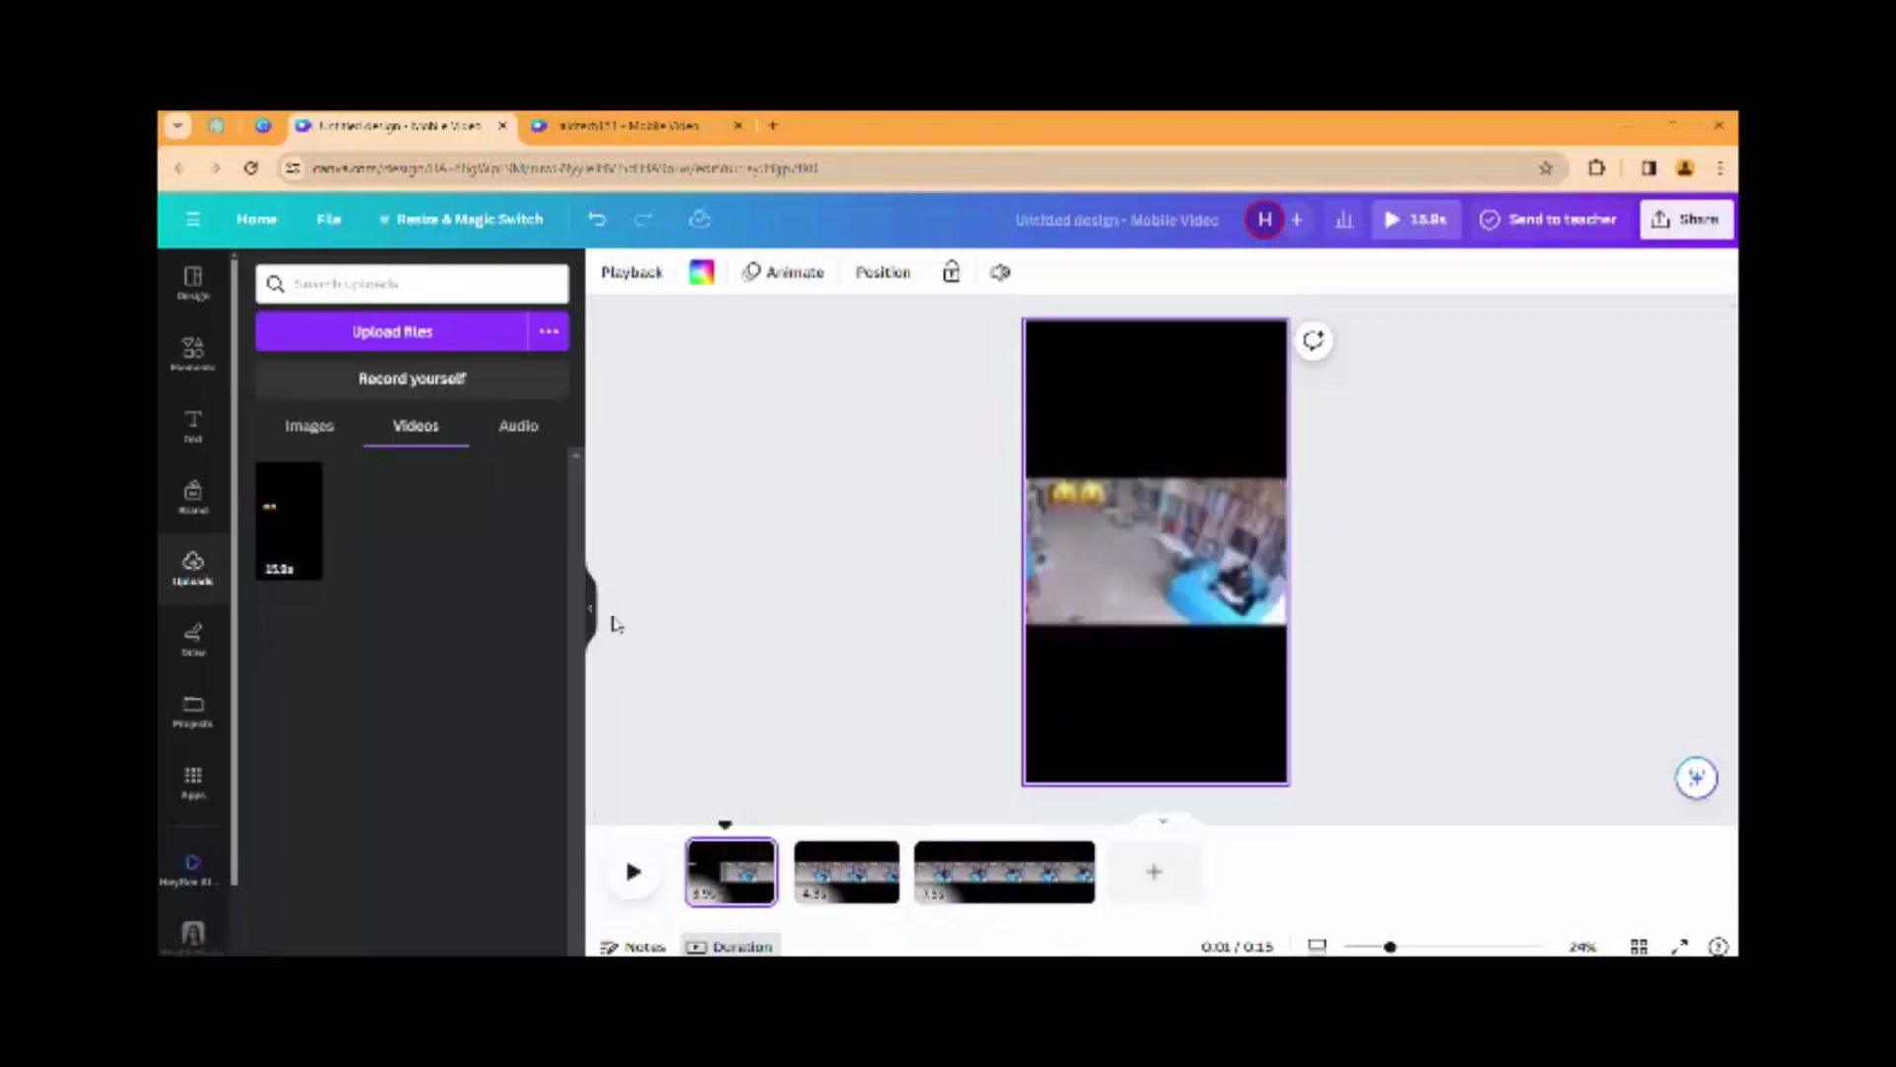
pyautogui.click(537, 443)
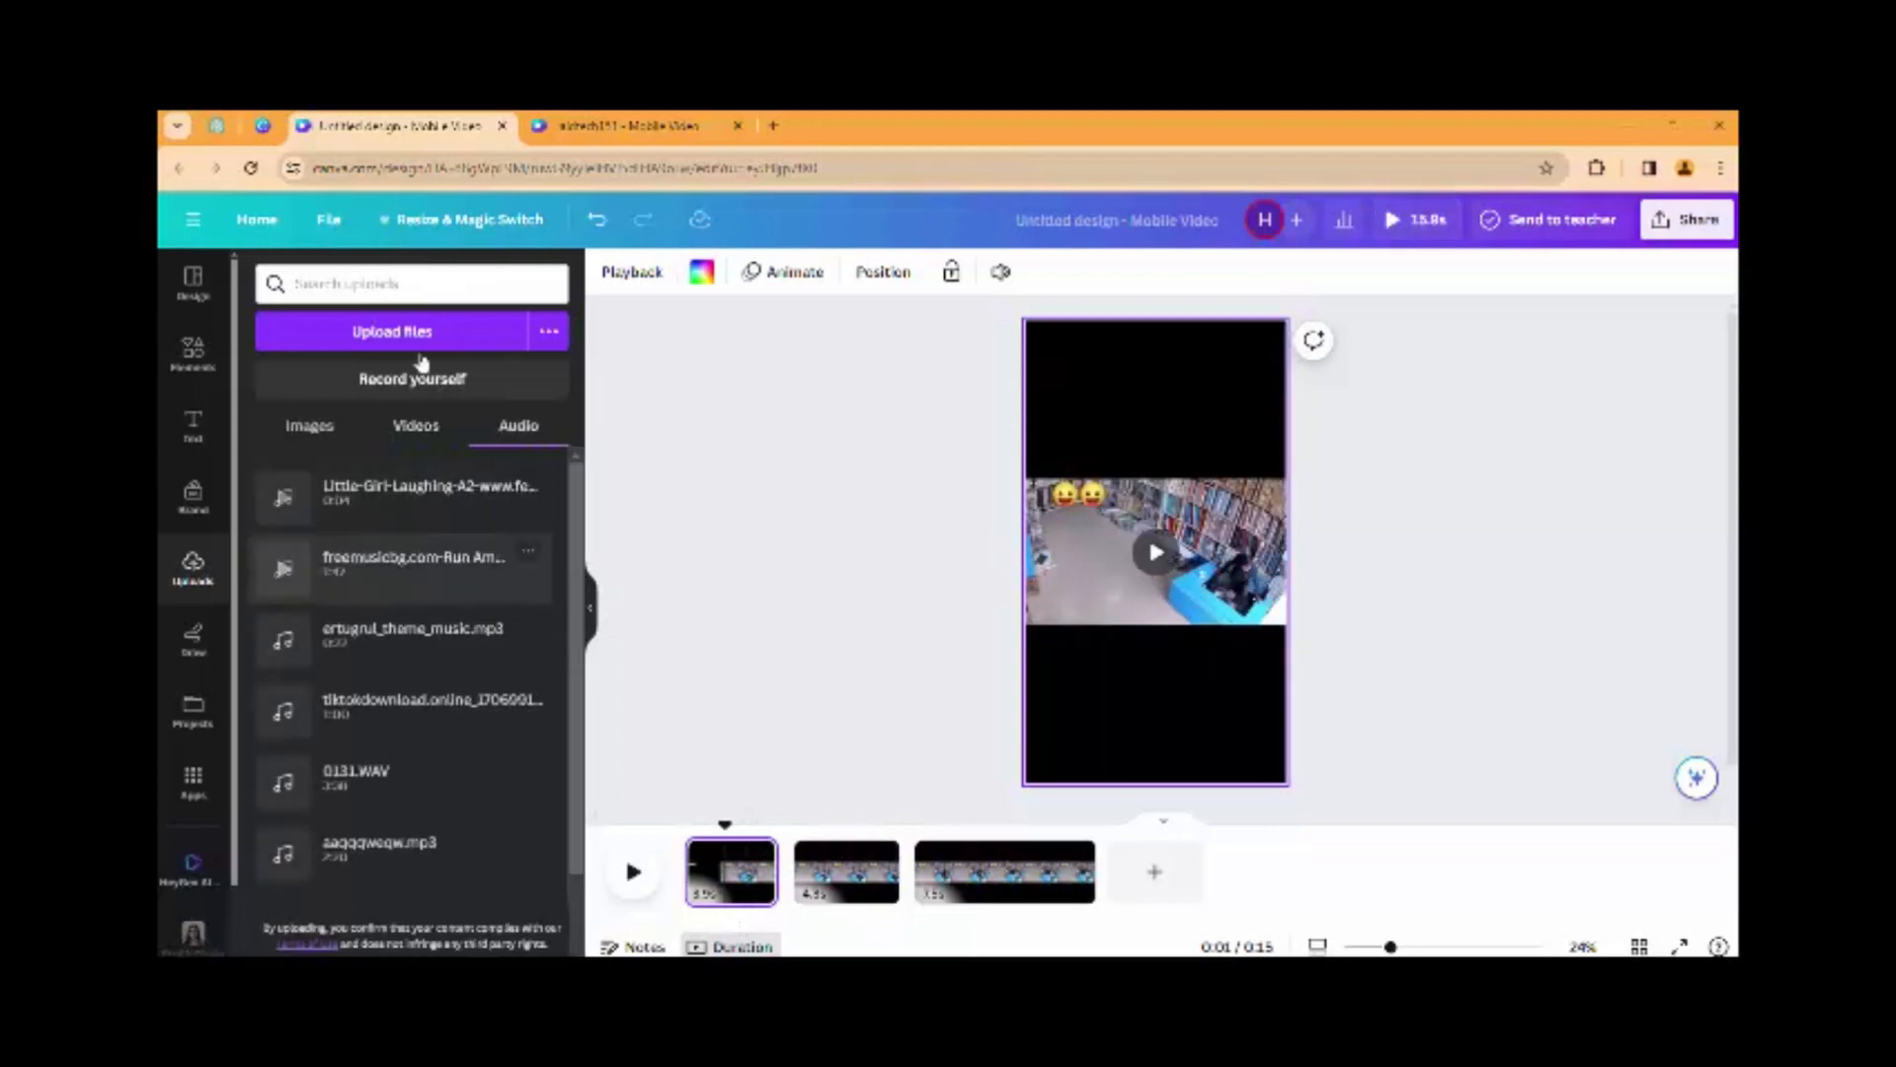
pyautogui.click(376, 331)
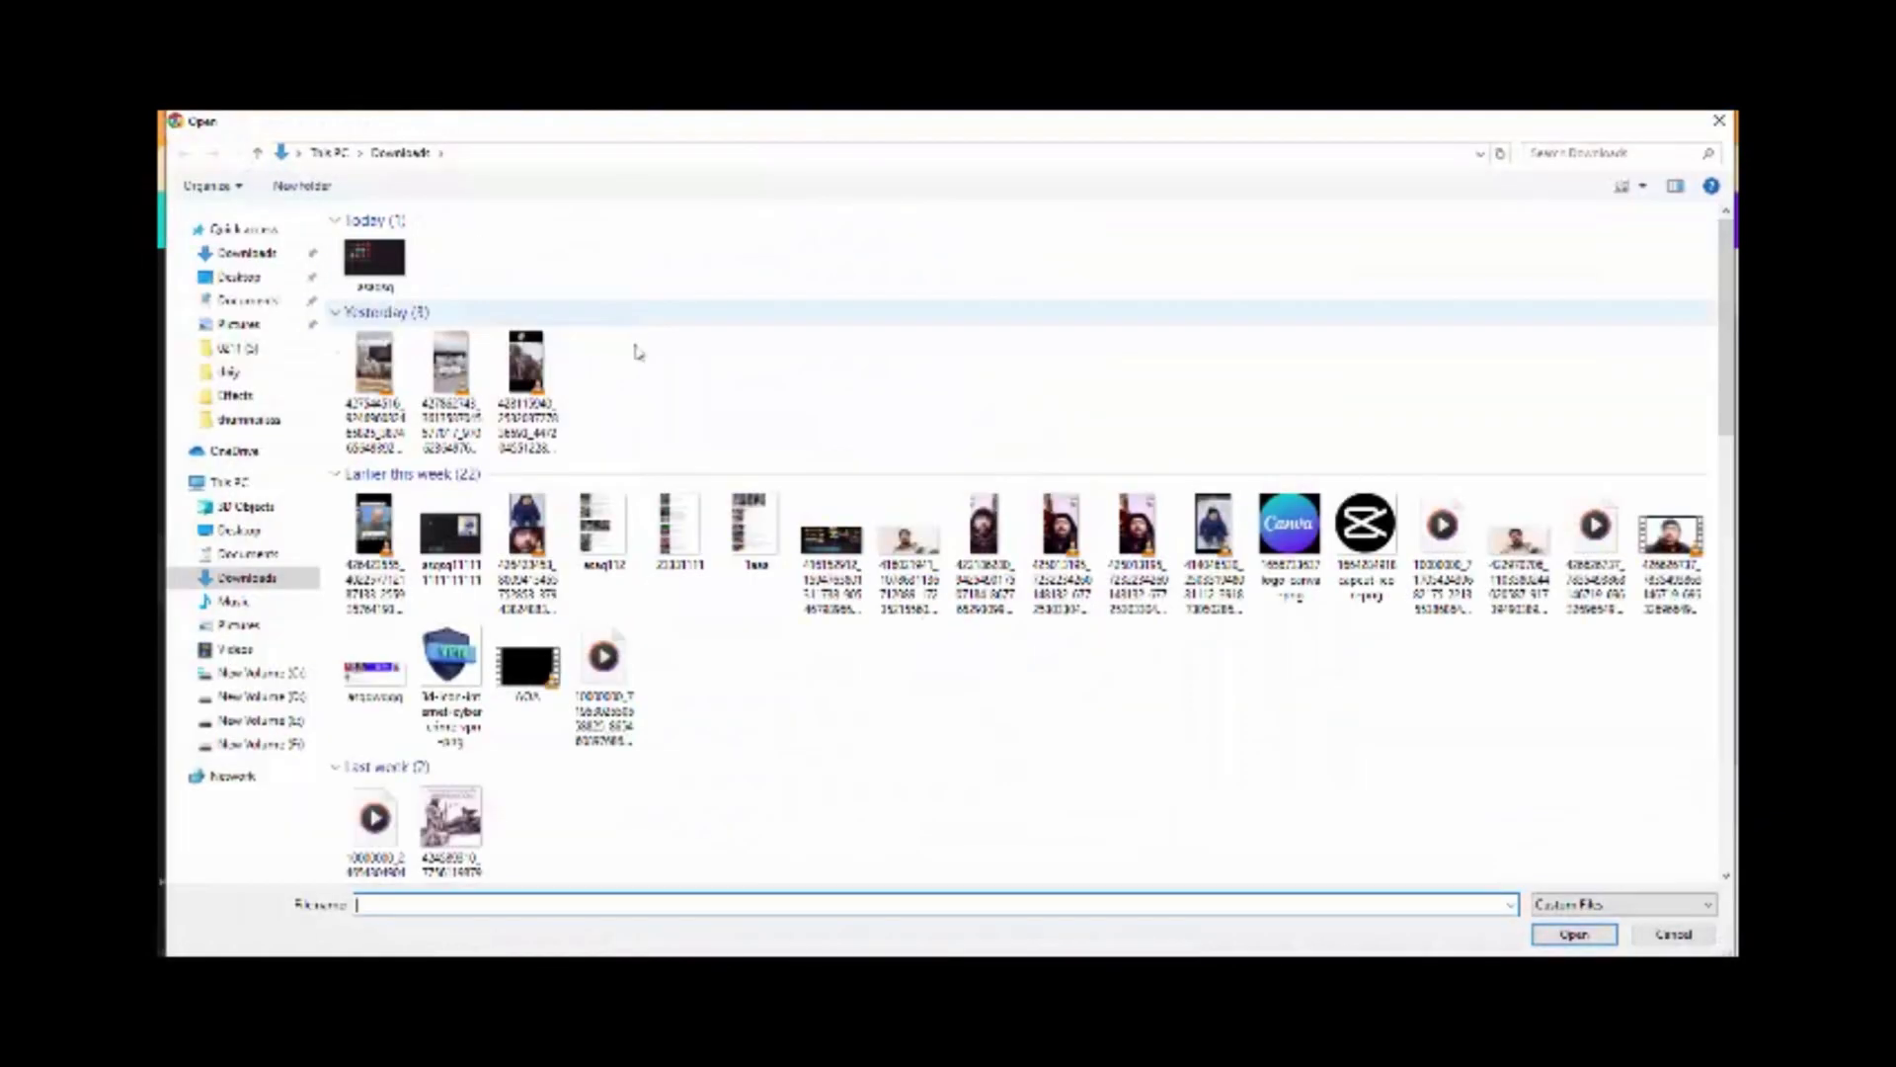
pyautogui.click(601, 390)
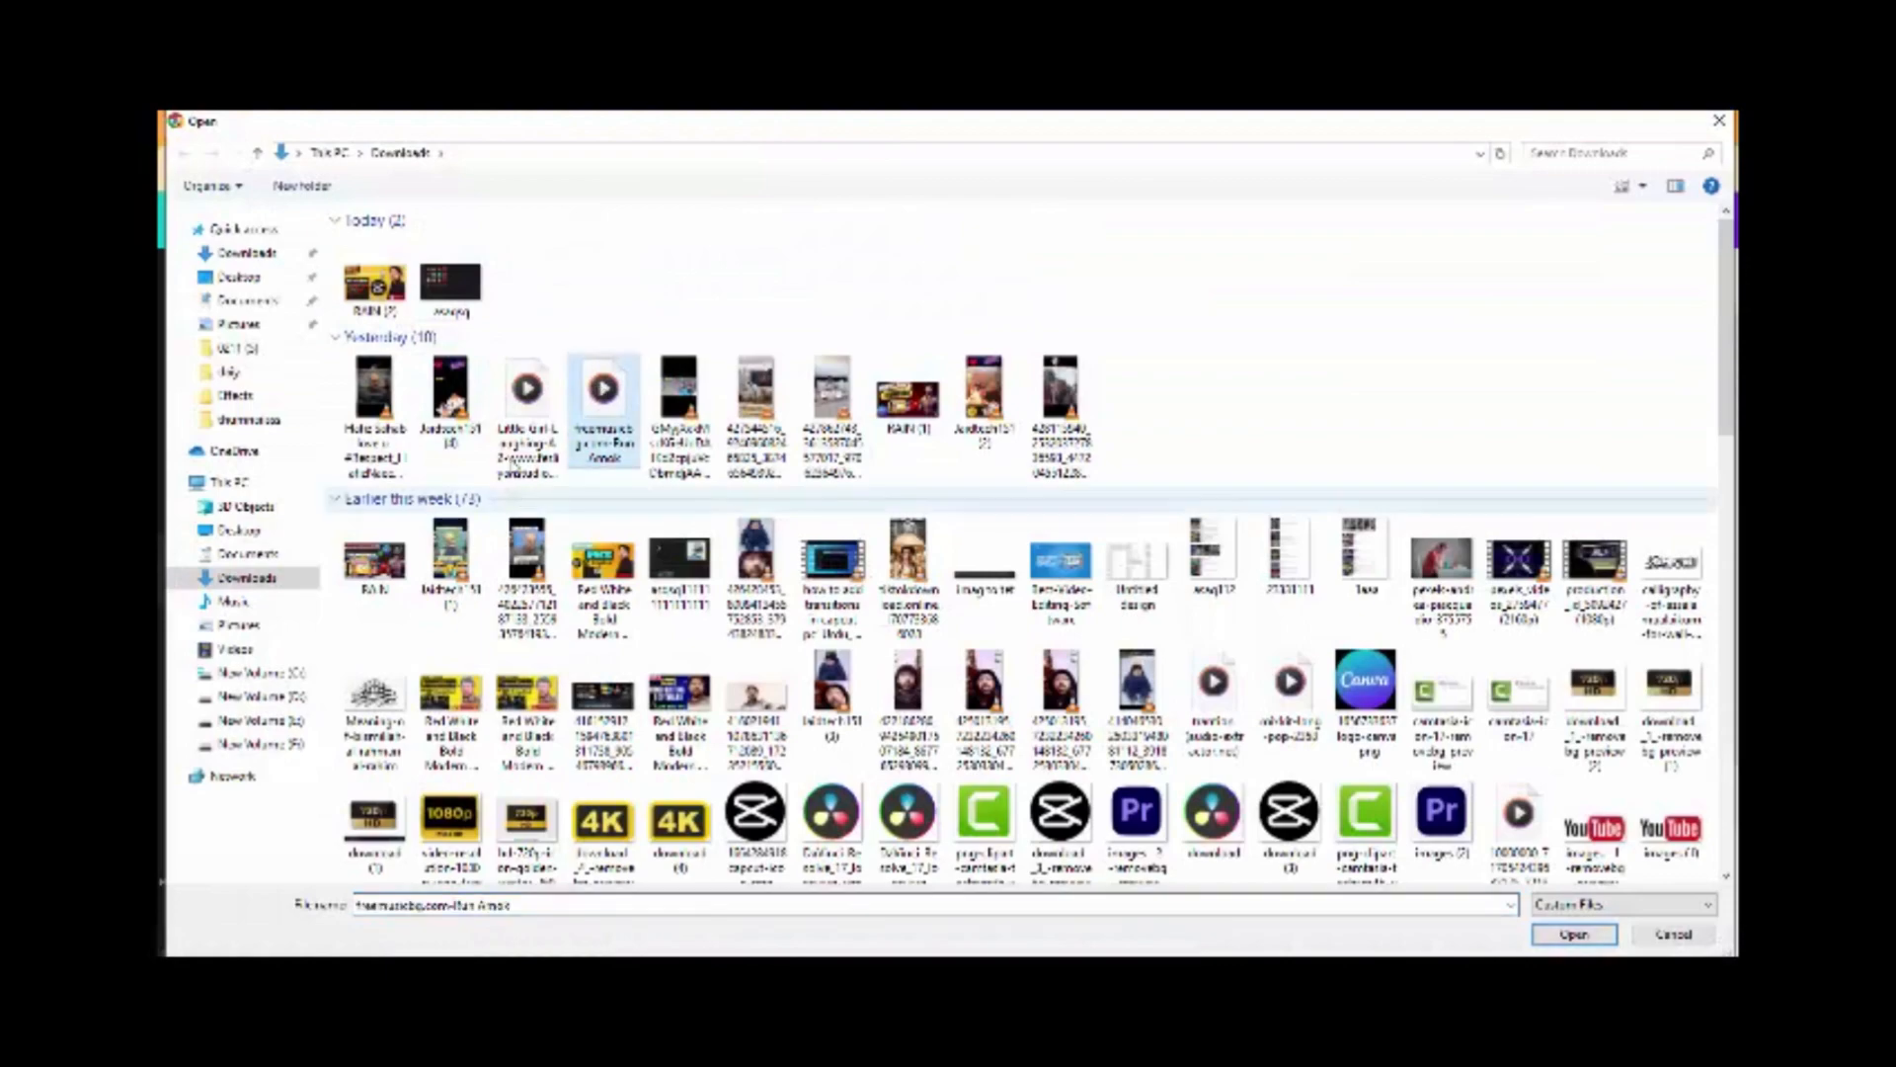
pyautogui.keyDown('ctrl'); pyautogui.click(528, 415); pyautogui.keyUp('ctrl')
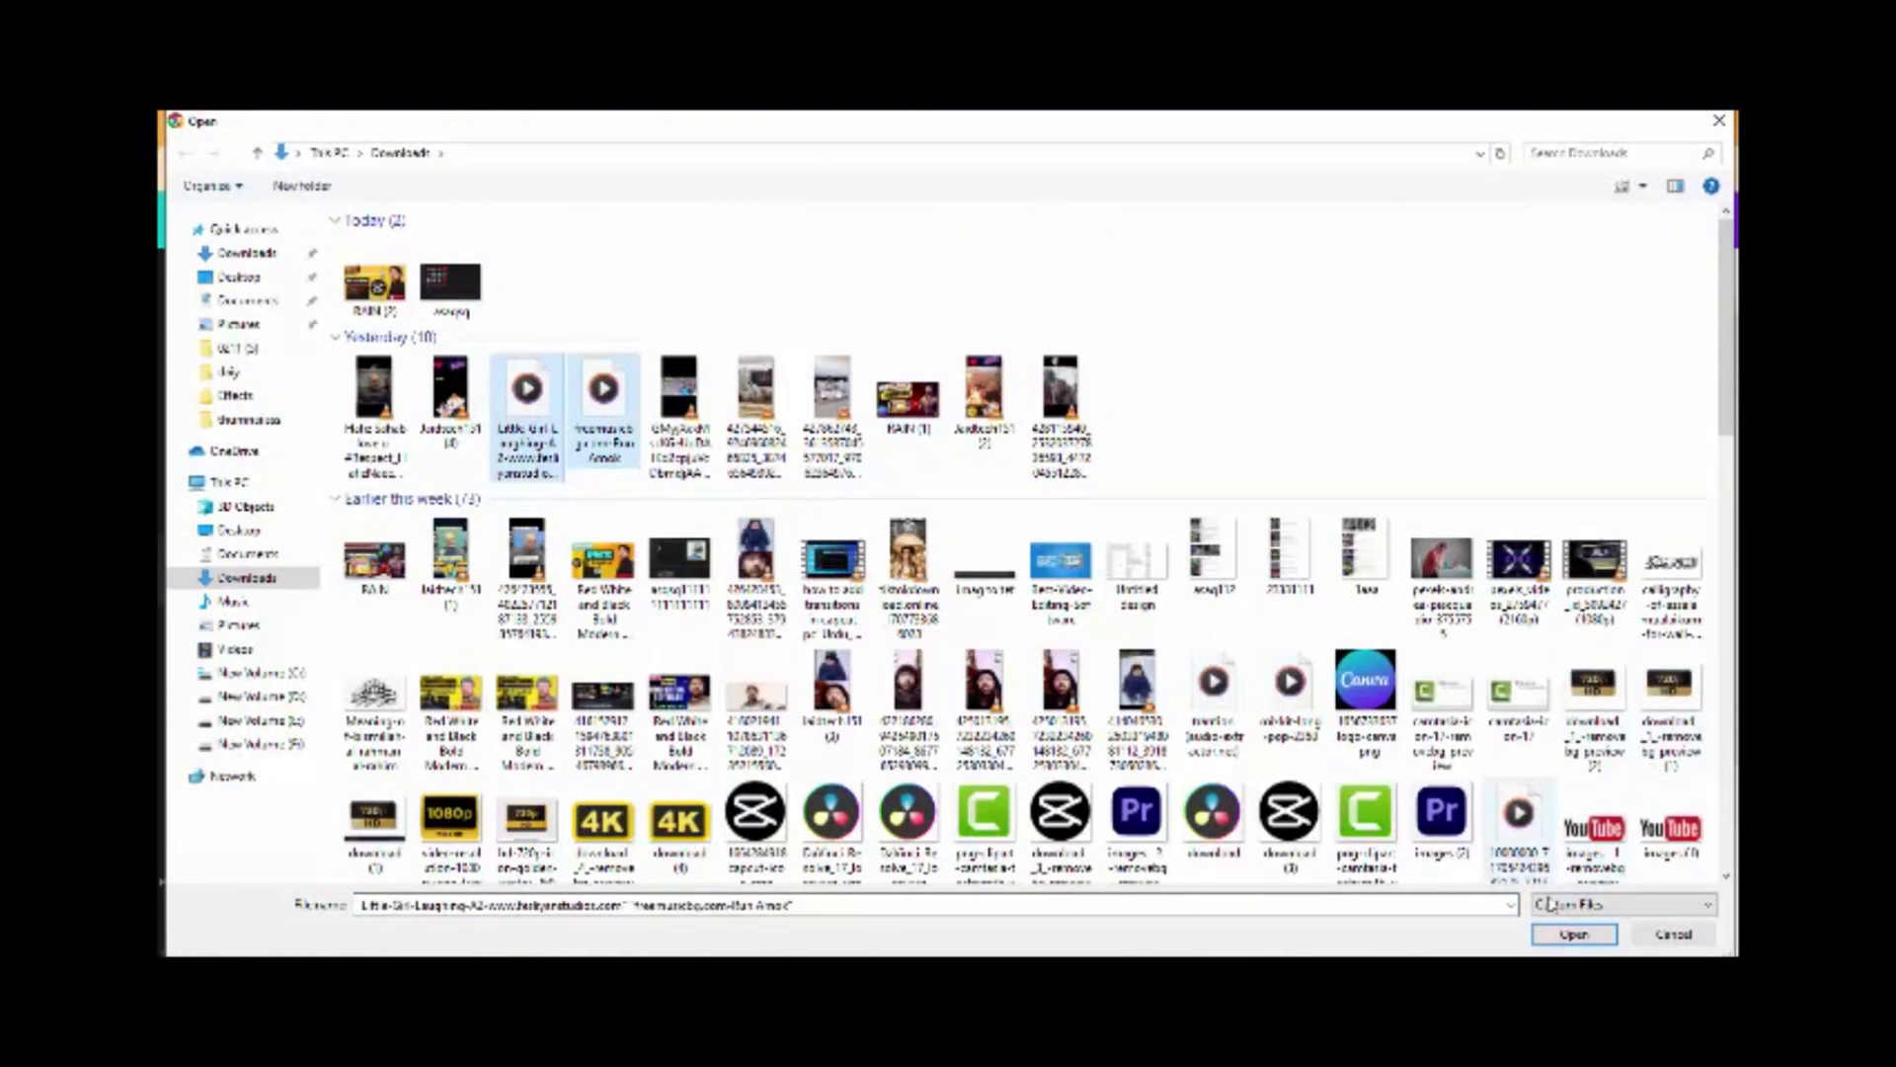
pyautogui.click(1574, 934)
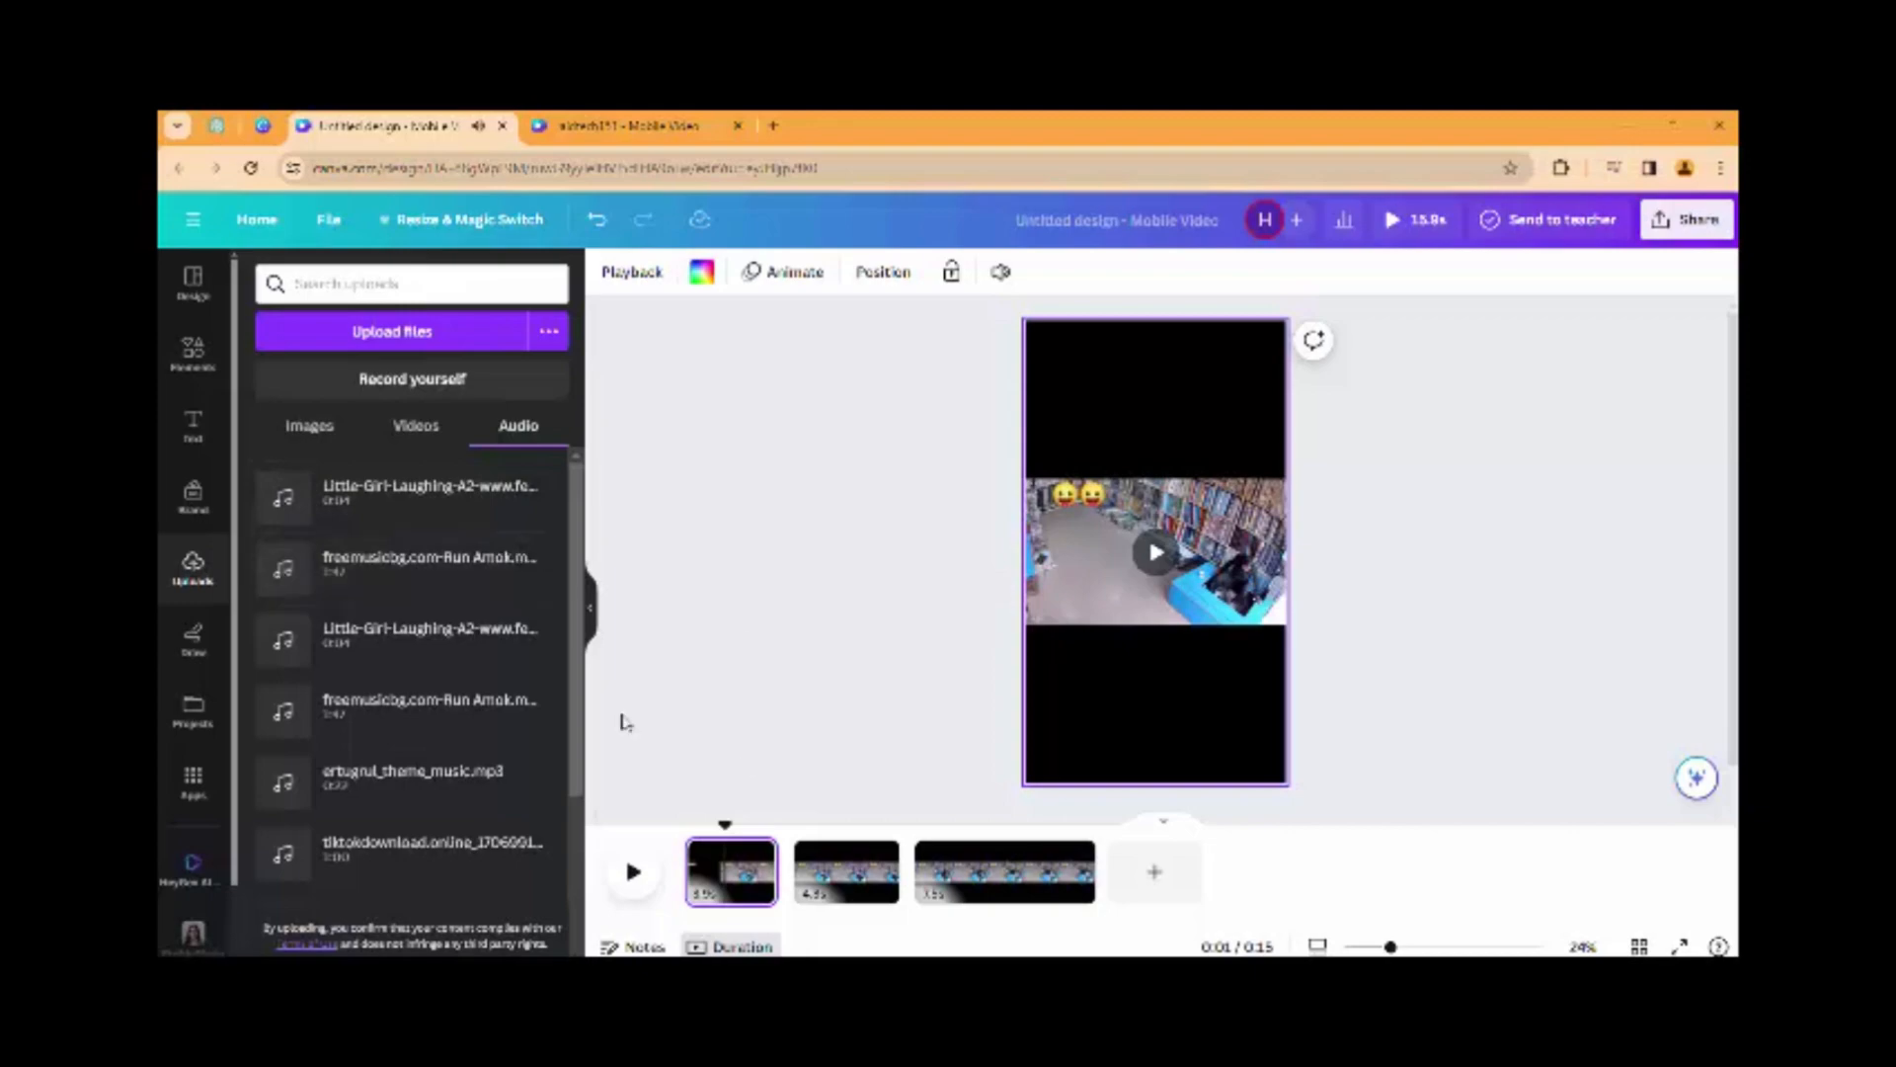
# Play the first page from its start and pause near its end
pyautogui.moveTo(728, 824); pyautogui.dragTo(669, 826)
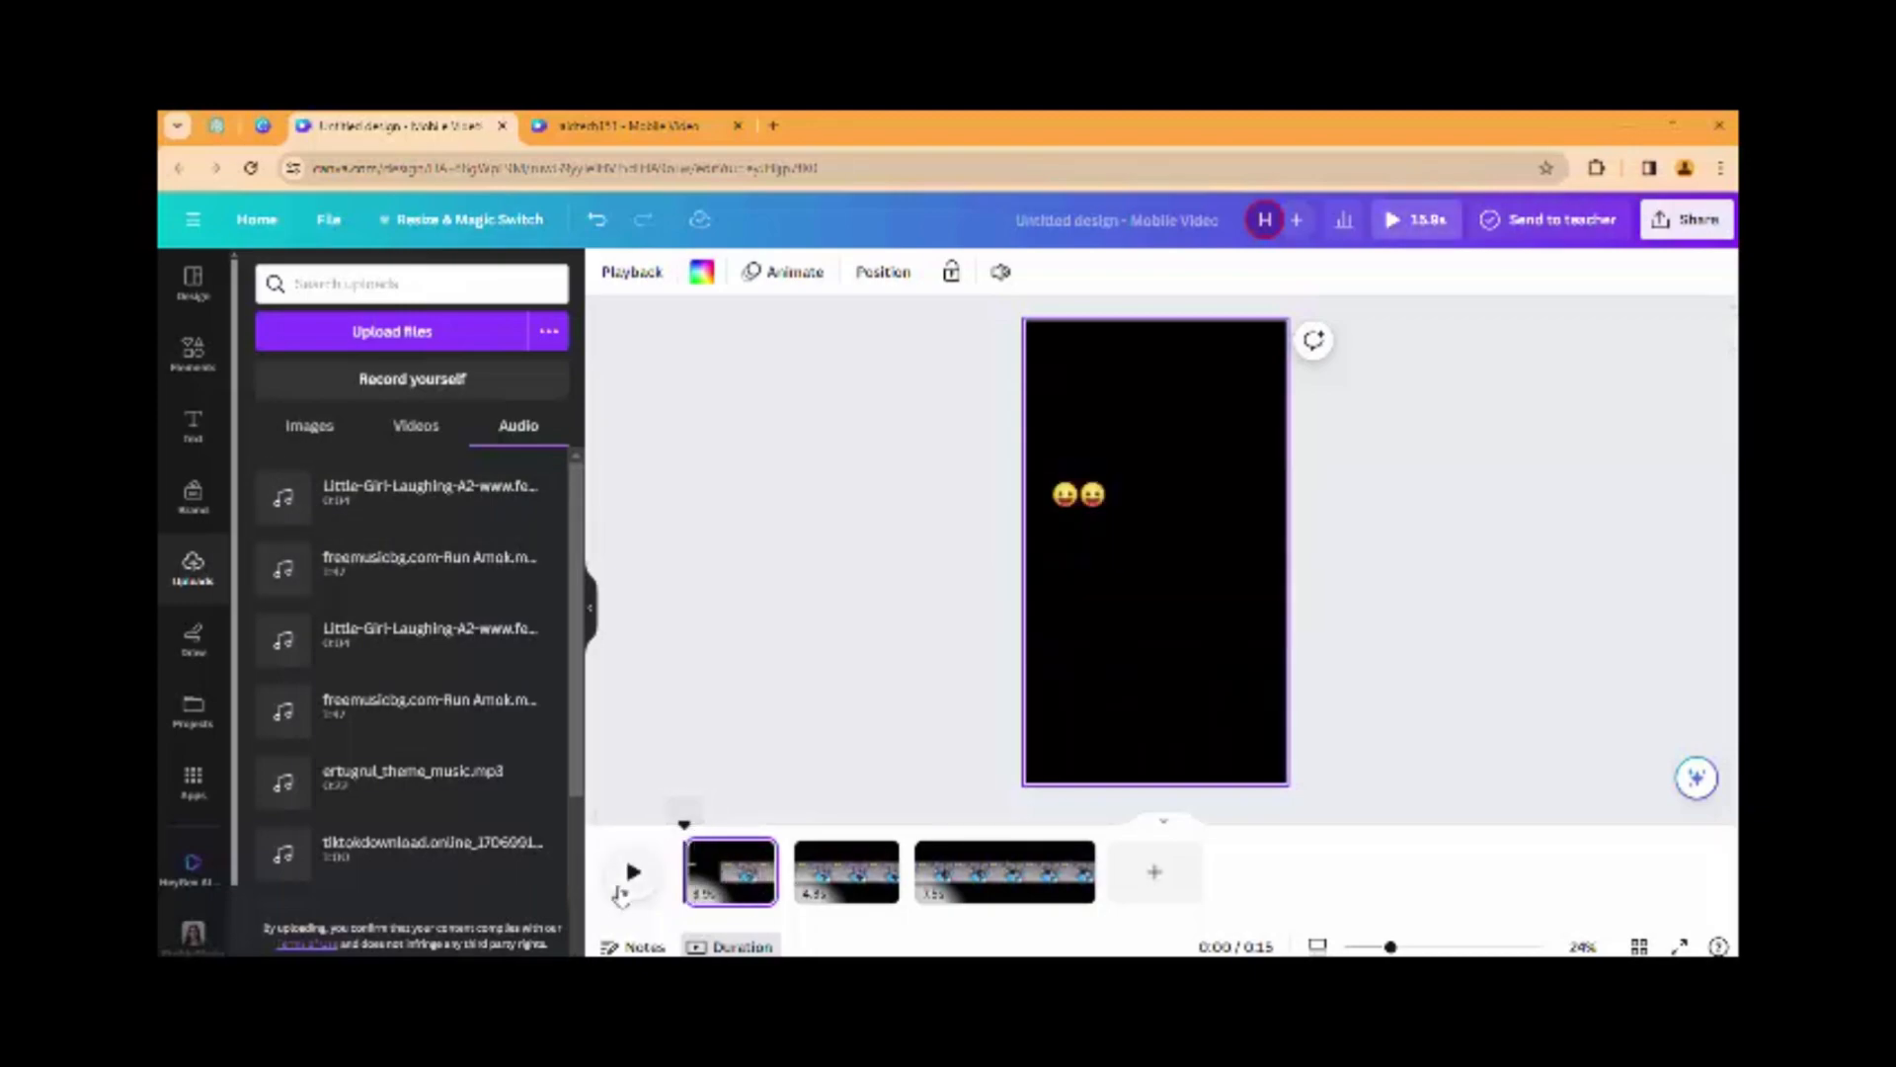
pyautogui.click(628, 879)
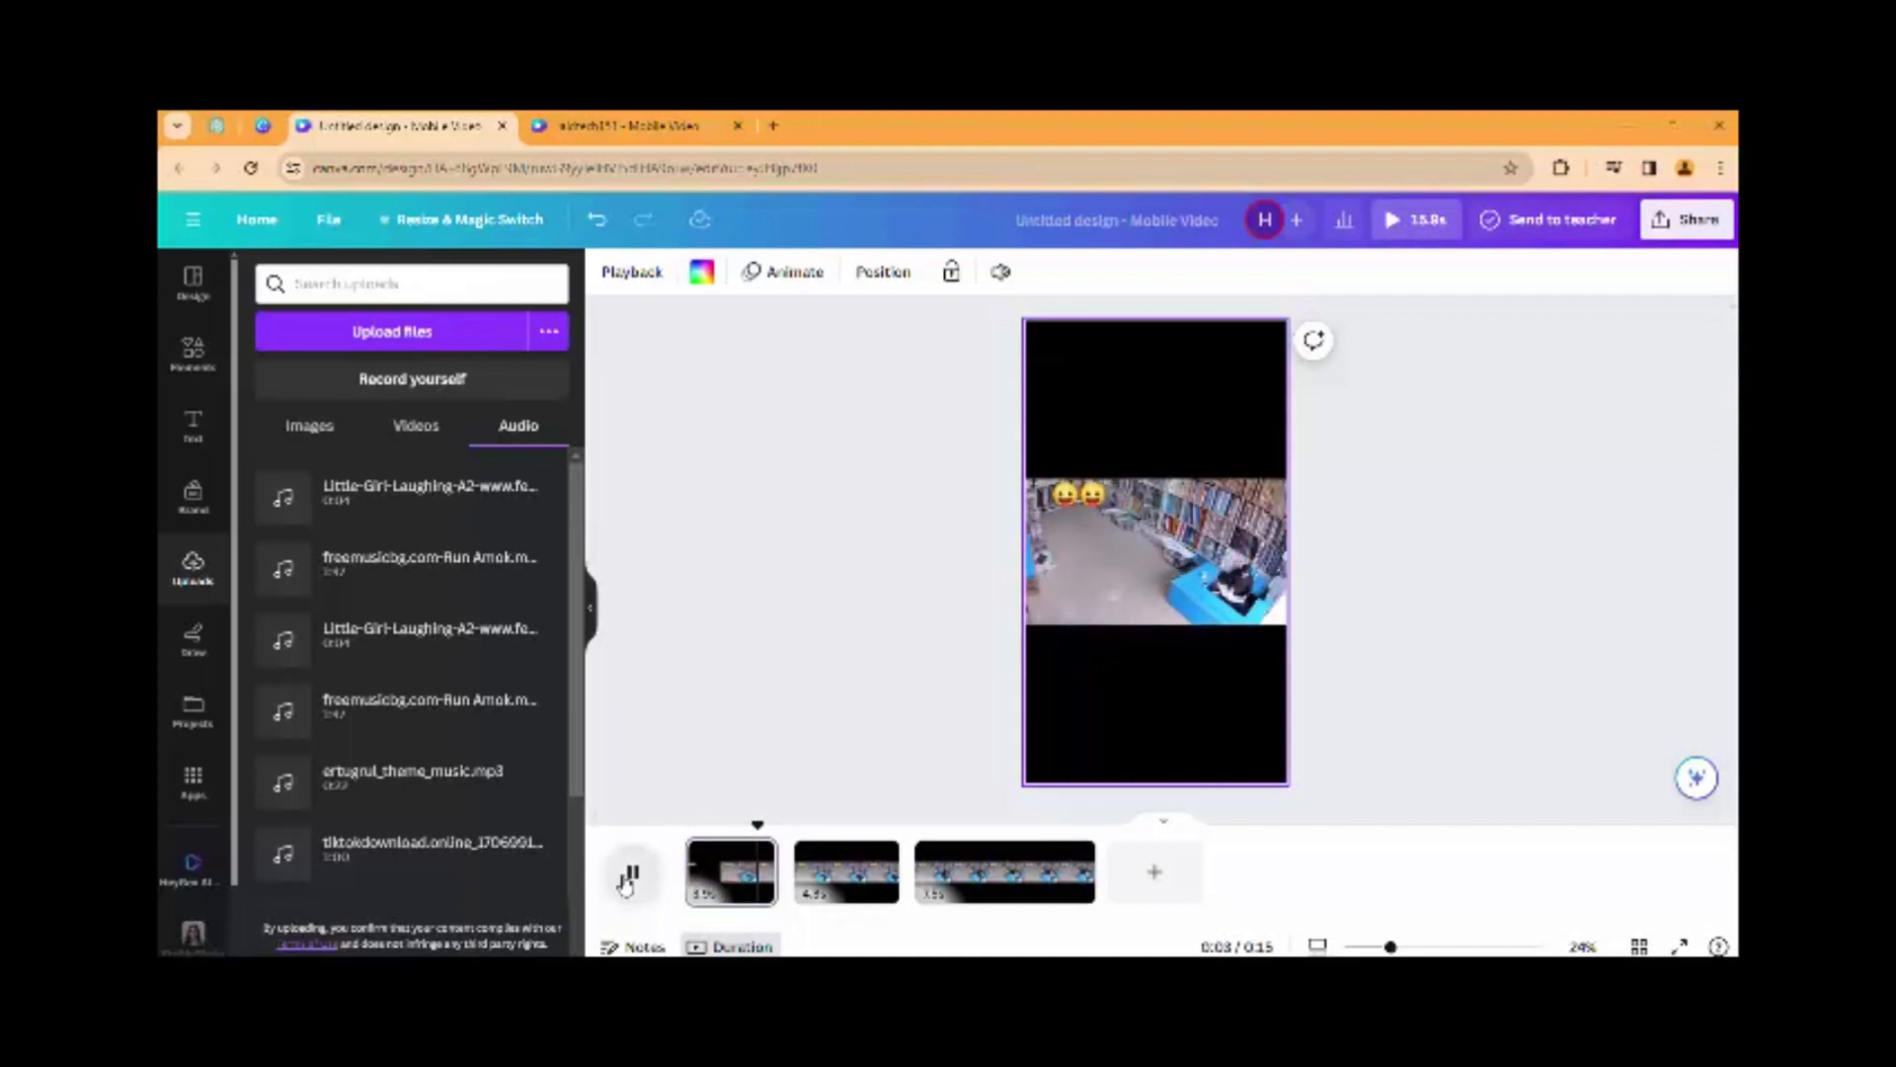
pyautogui.click(626, 879)
# Add the Run Amok music under the first page, trim it to that page's length and play it back
pyautogui.moveTo(338, 580); pyautogui.dragTo(699, 895)
pyautogui.moveTo(415, 573); pyautogui.dragTo(711, 893)
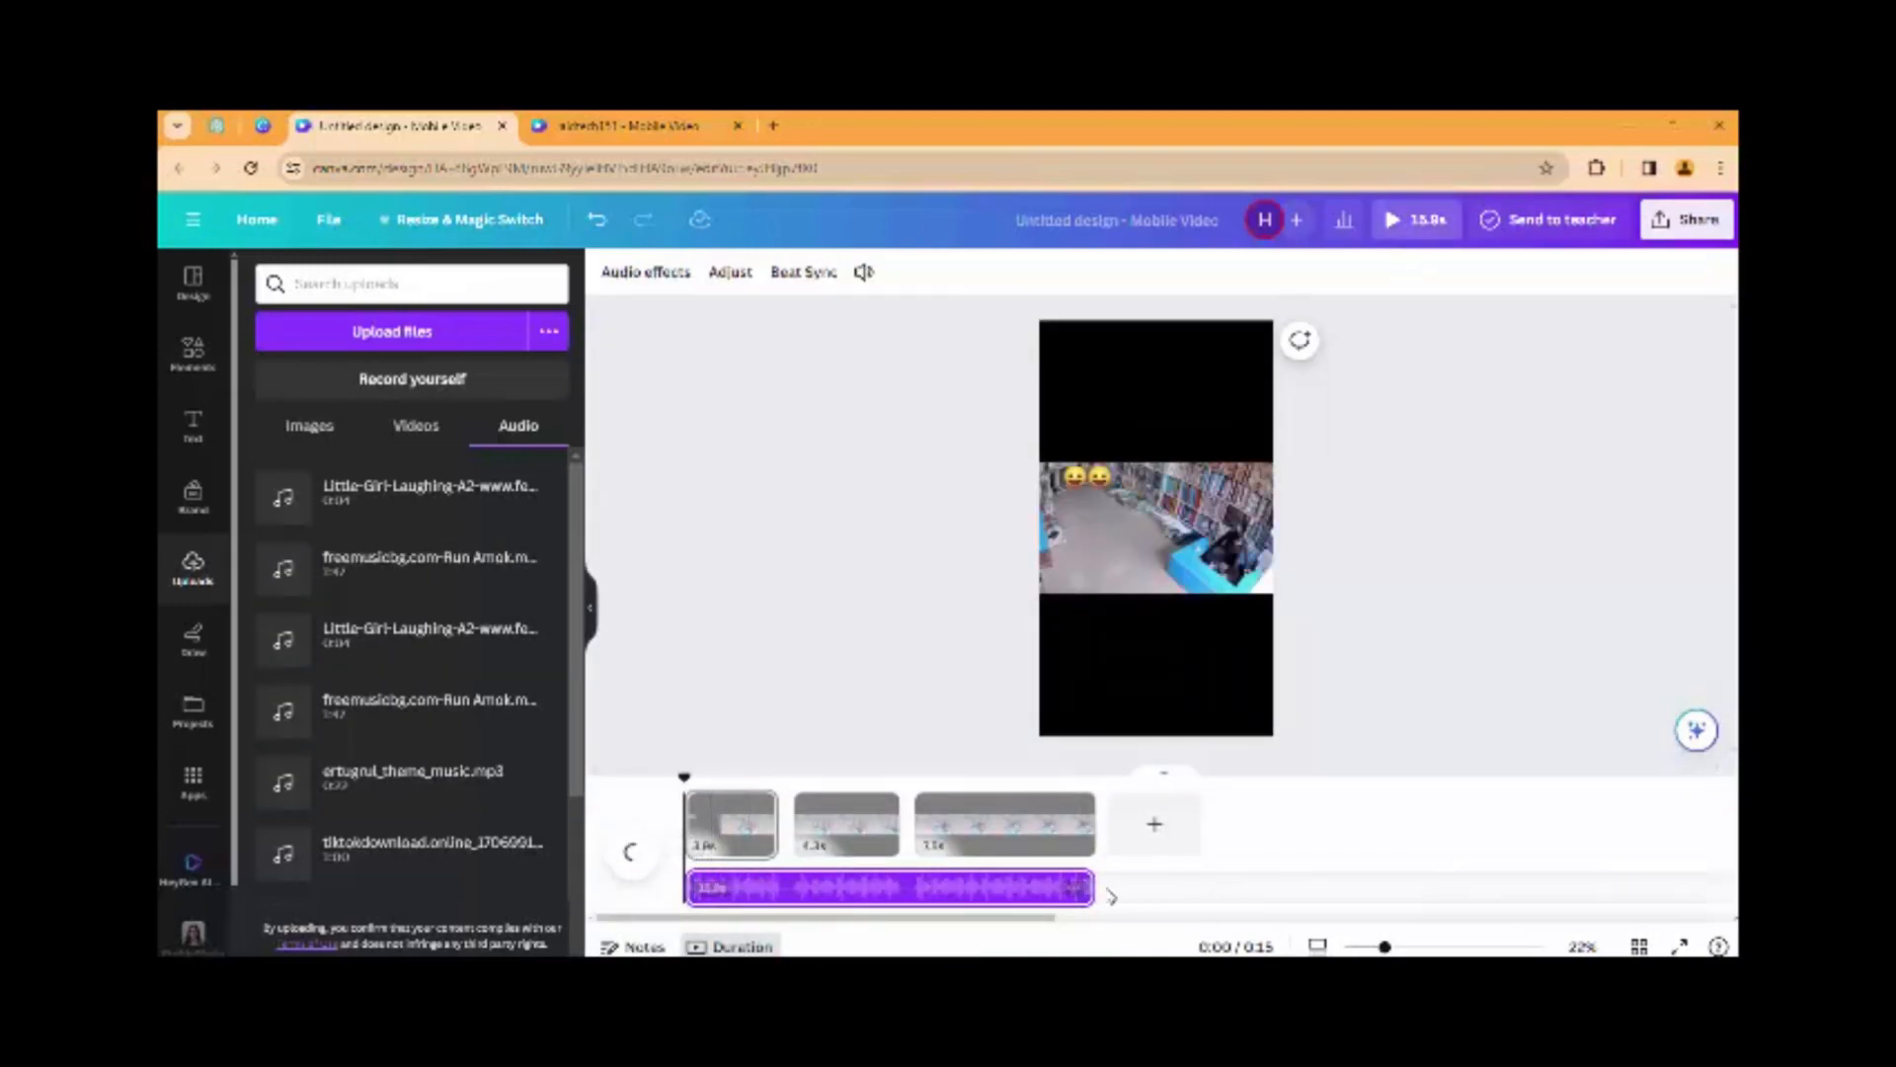
pyautogui.moveTo(1089, 887); pyautogui.dragTo(777, 887)
pyautogui.moveTo(783, 777); pyautogui.dragTo(699, 777)
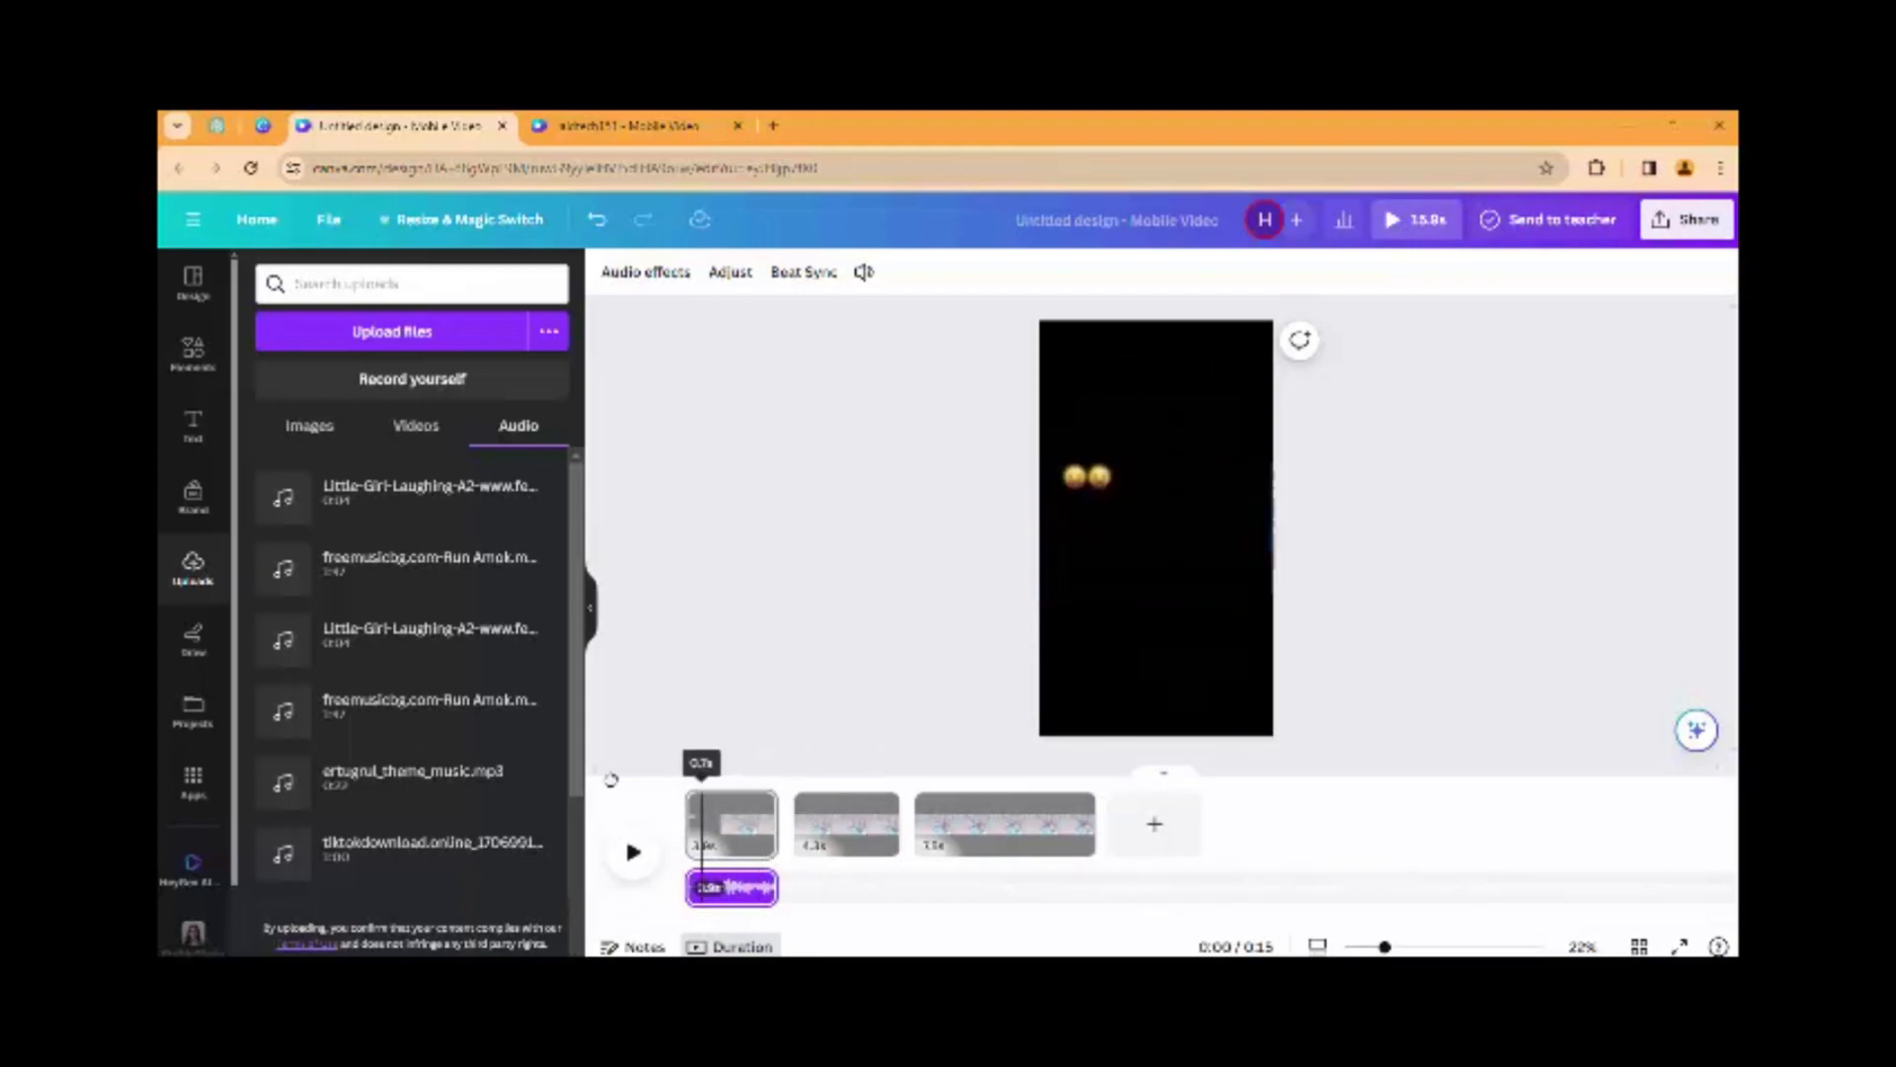
pyautogui.click(635, 851)
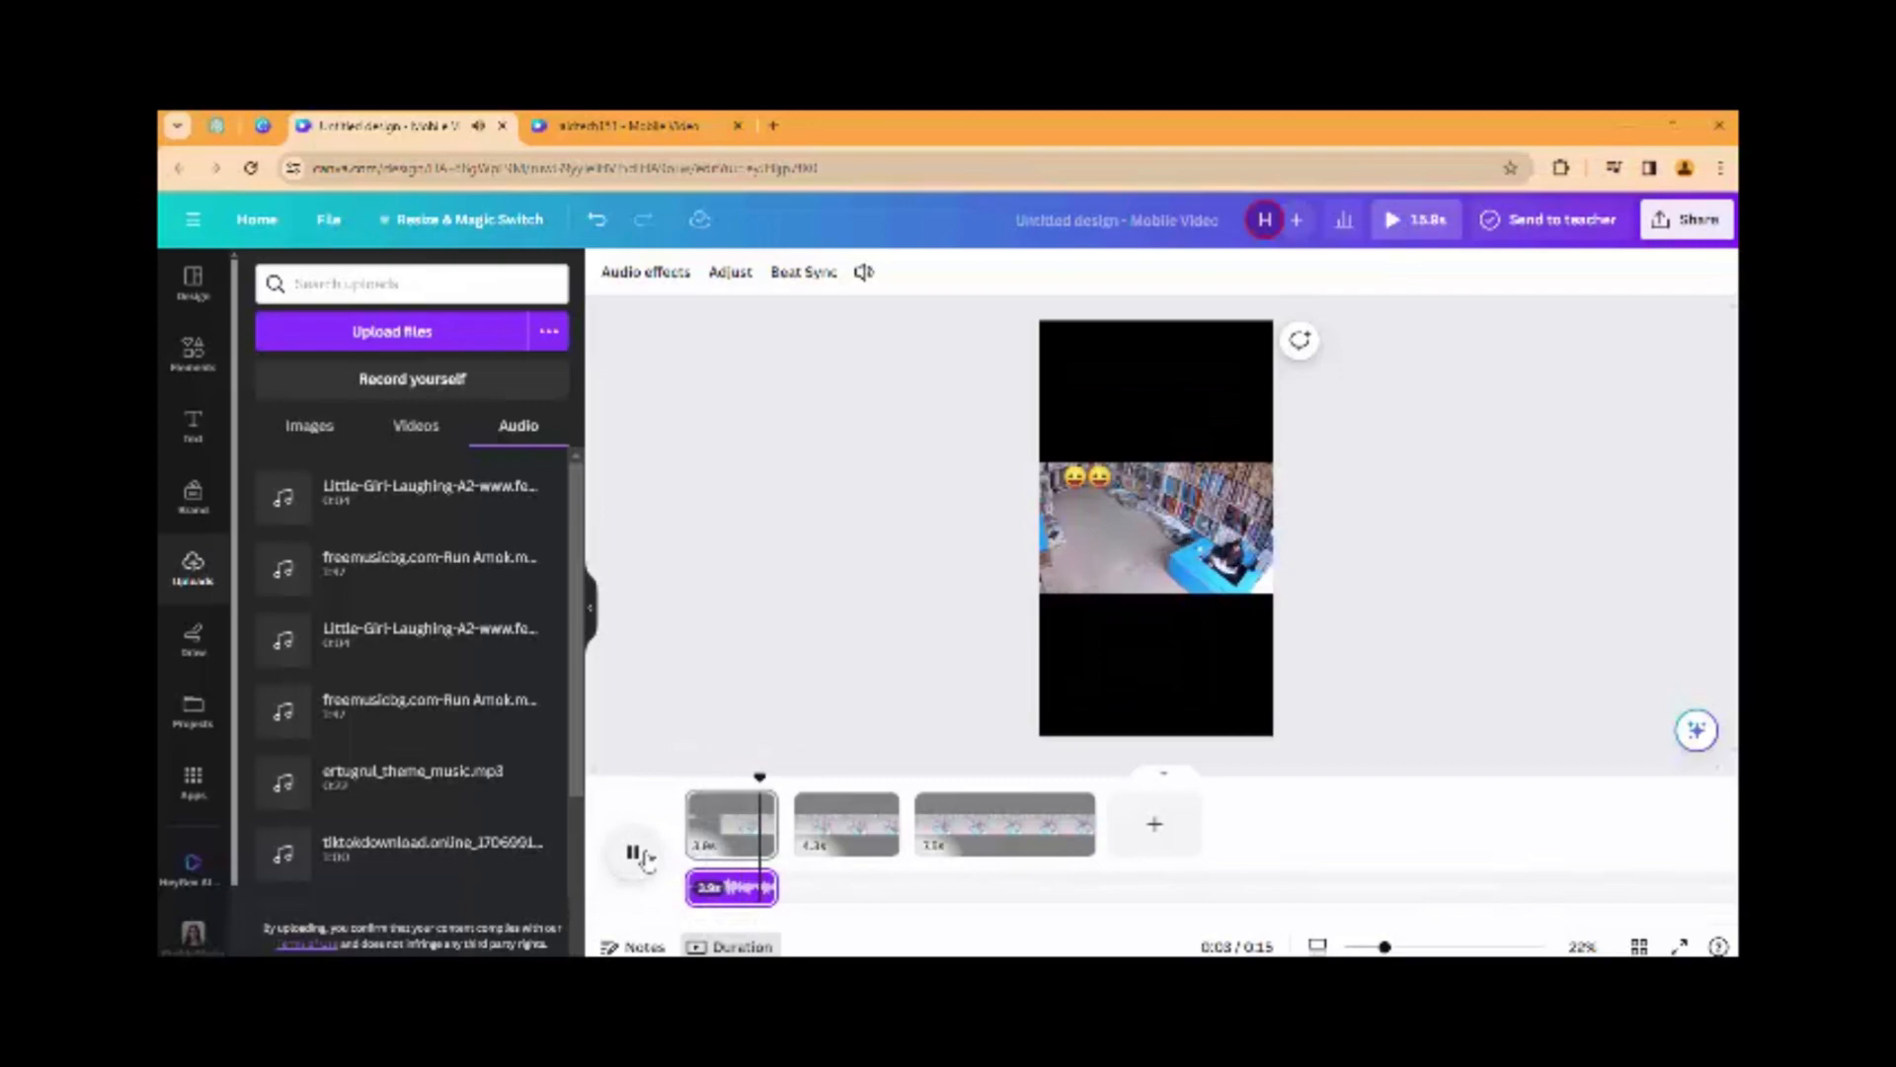
pyautogui.click(635, 853)
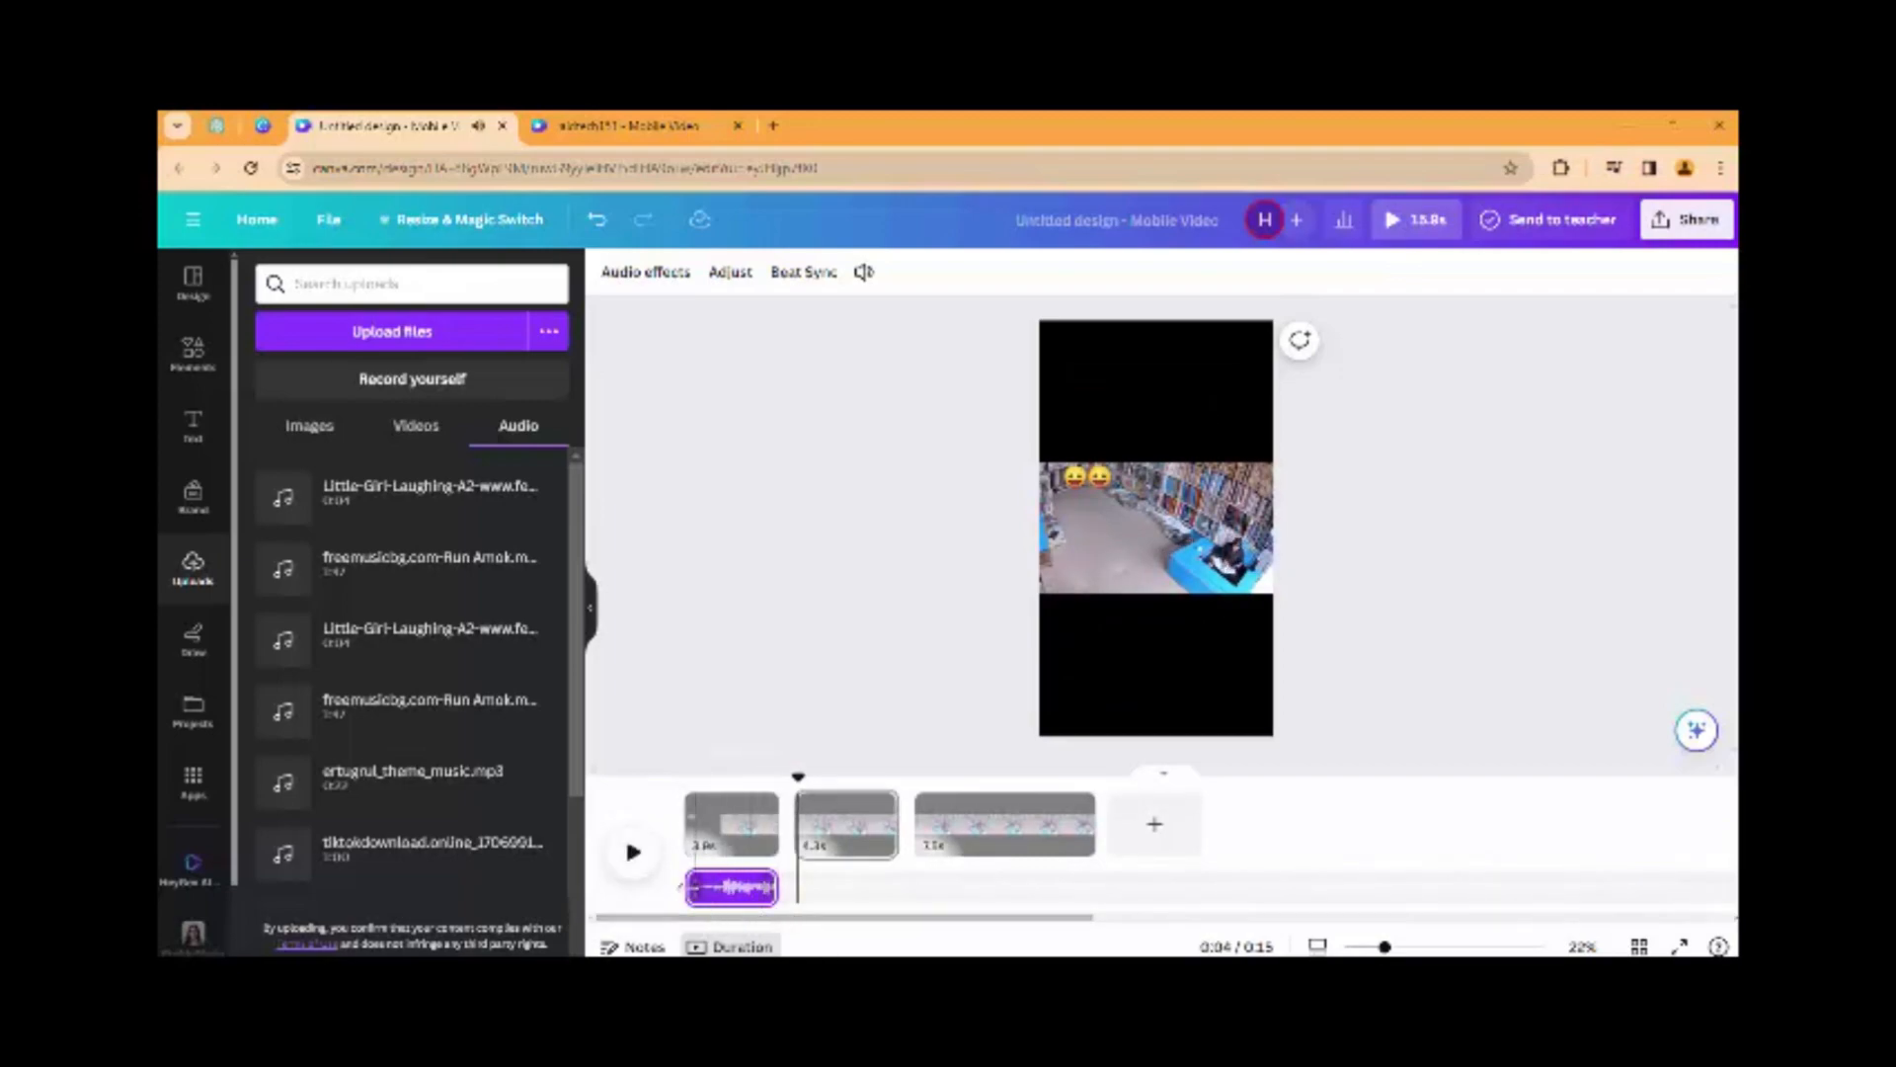
# Trim off the opening of the Run Amok music, refit it to the first page and preview it from the start
pyautogui.moveTo(777, 887); pyautogui.dragTo(945, 887)
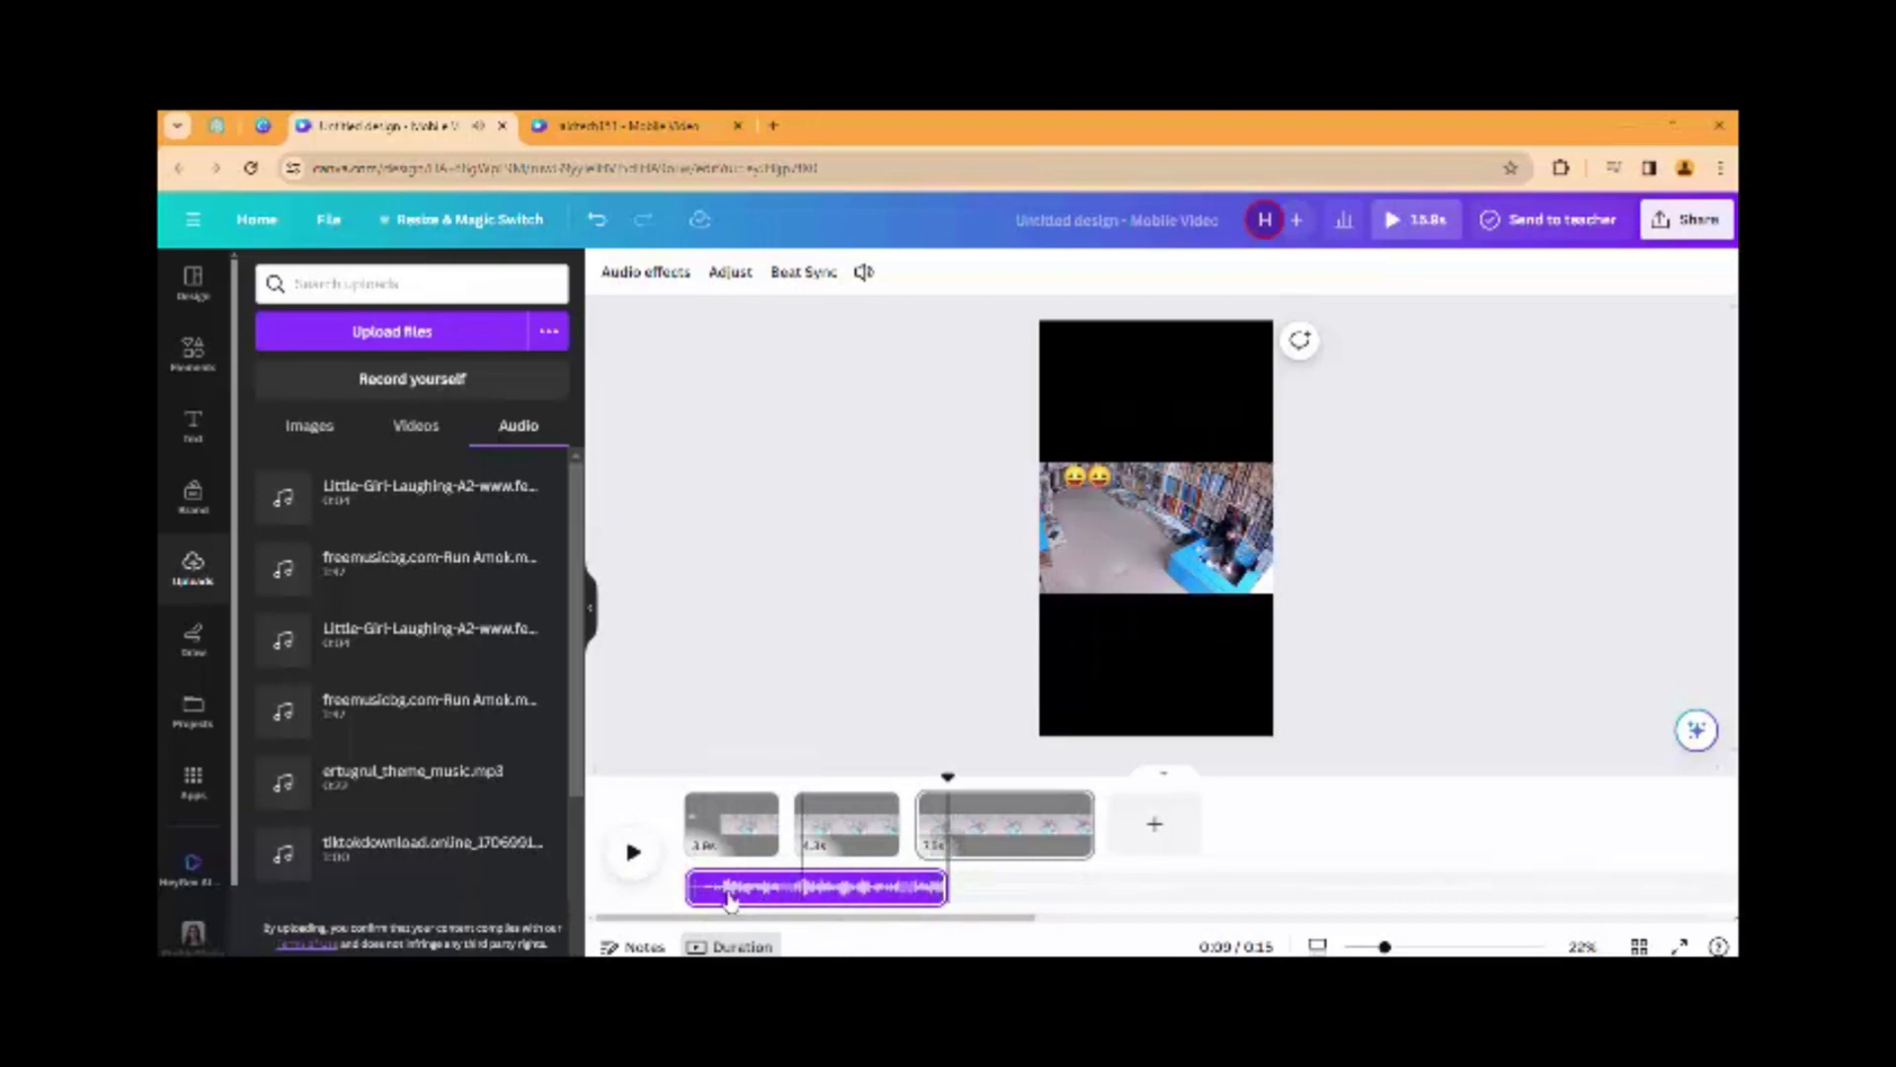
pyautogui.moveTo(694, 887); pyautogui.dragTo(753, 894)
pyautogui.moveTo(892, 887); pyautogui.dragTo(779, 887)
pyautogui.moveTo(779, 777); pyautogui.dragTo(701, 773)
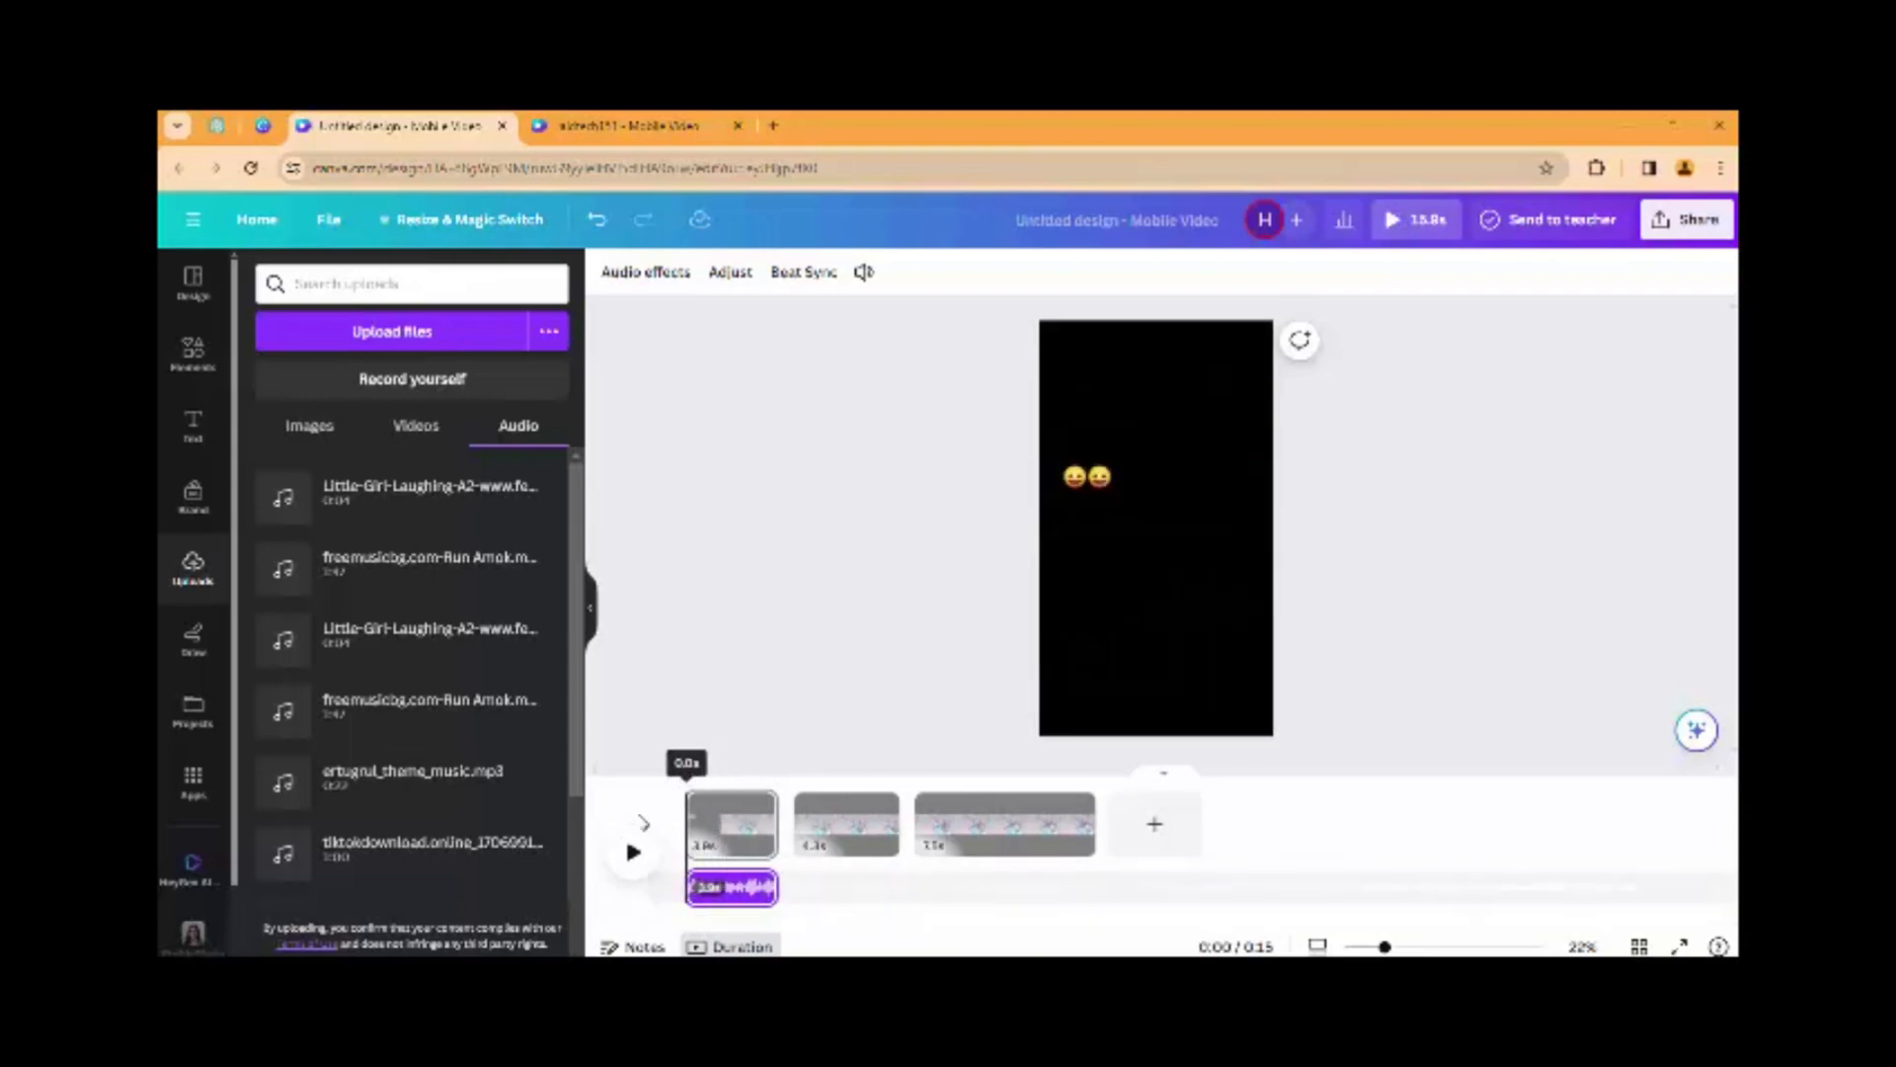
pyautogui.click(630, 852)
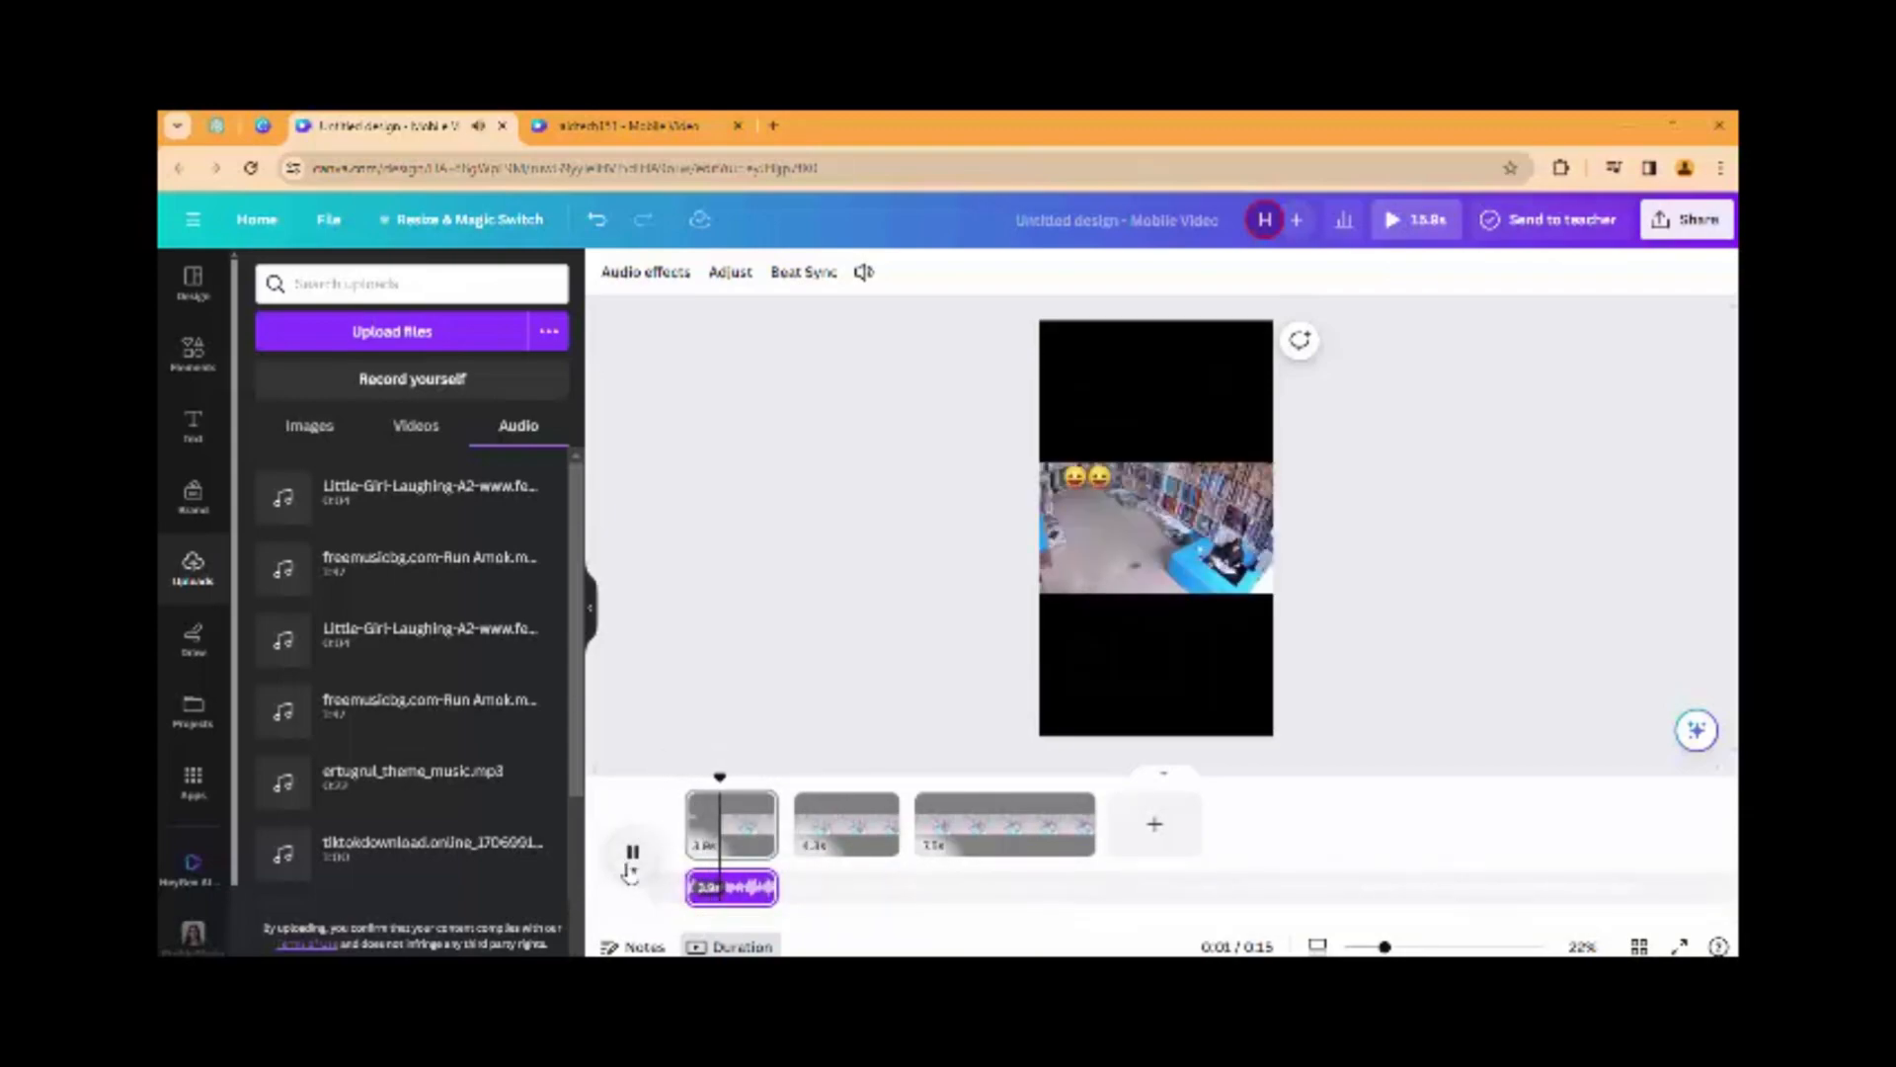
pyautogui.click(629, 867)
pyautogui.hscroll(3, 965, 846)
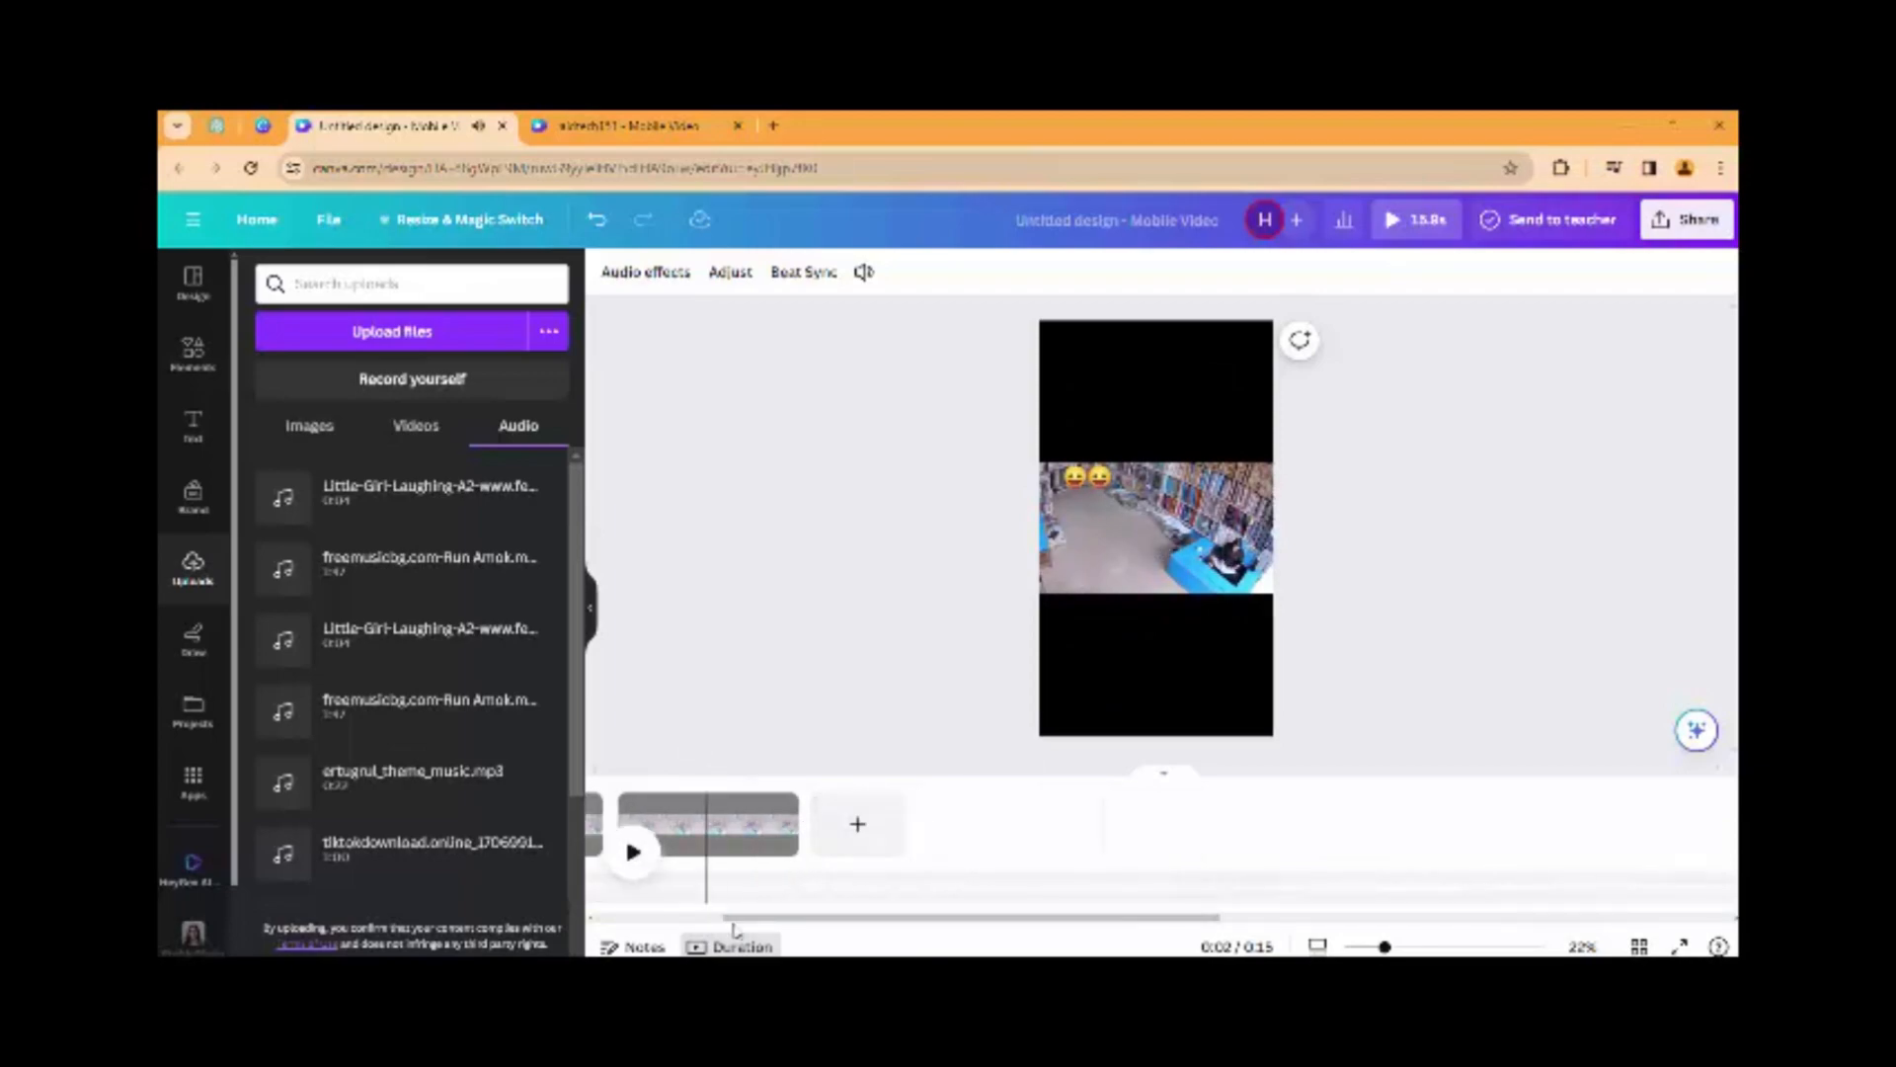
pyautogui.hscroll(-3, 849, 869)
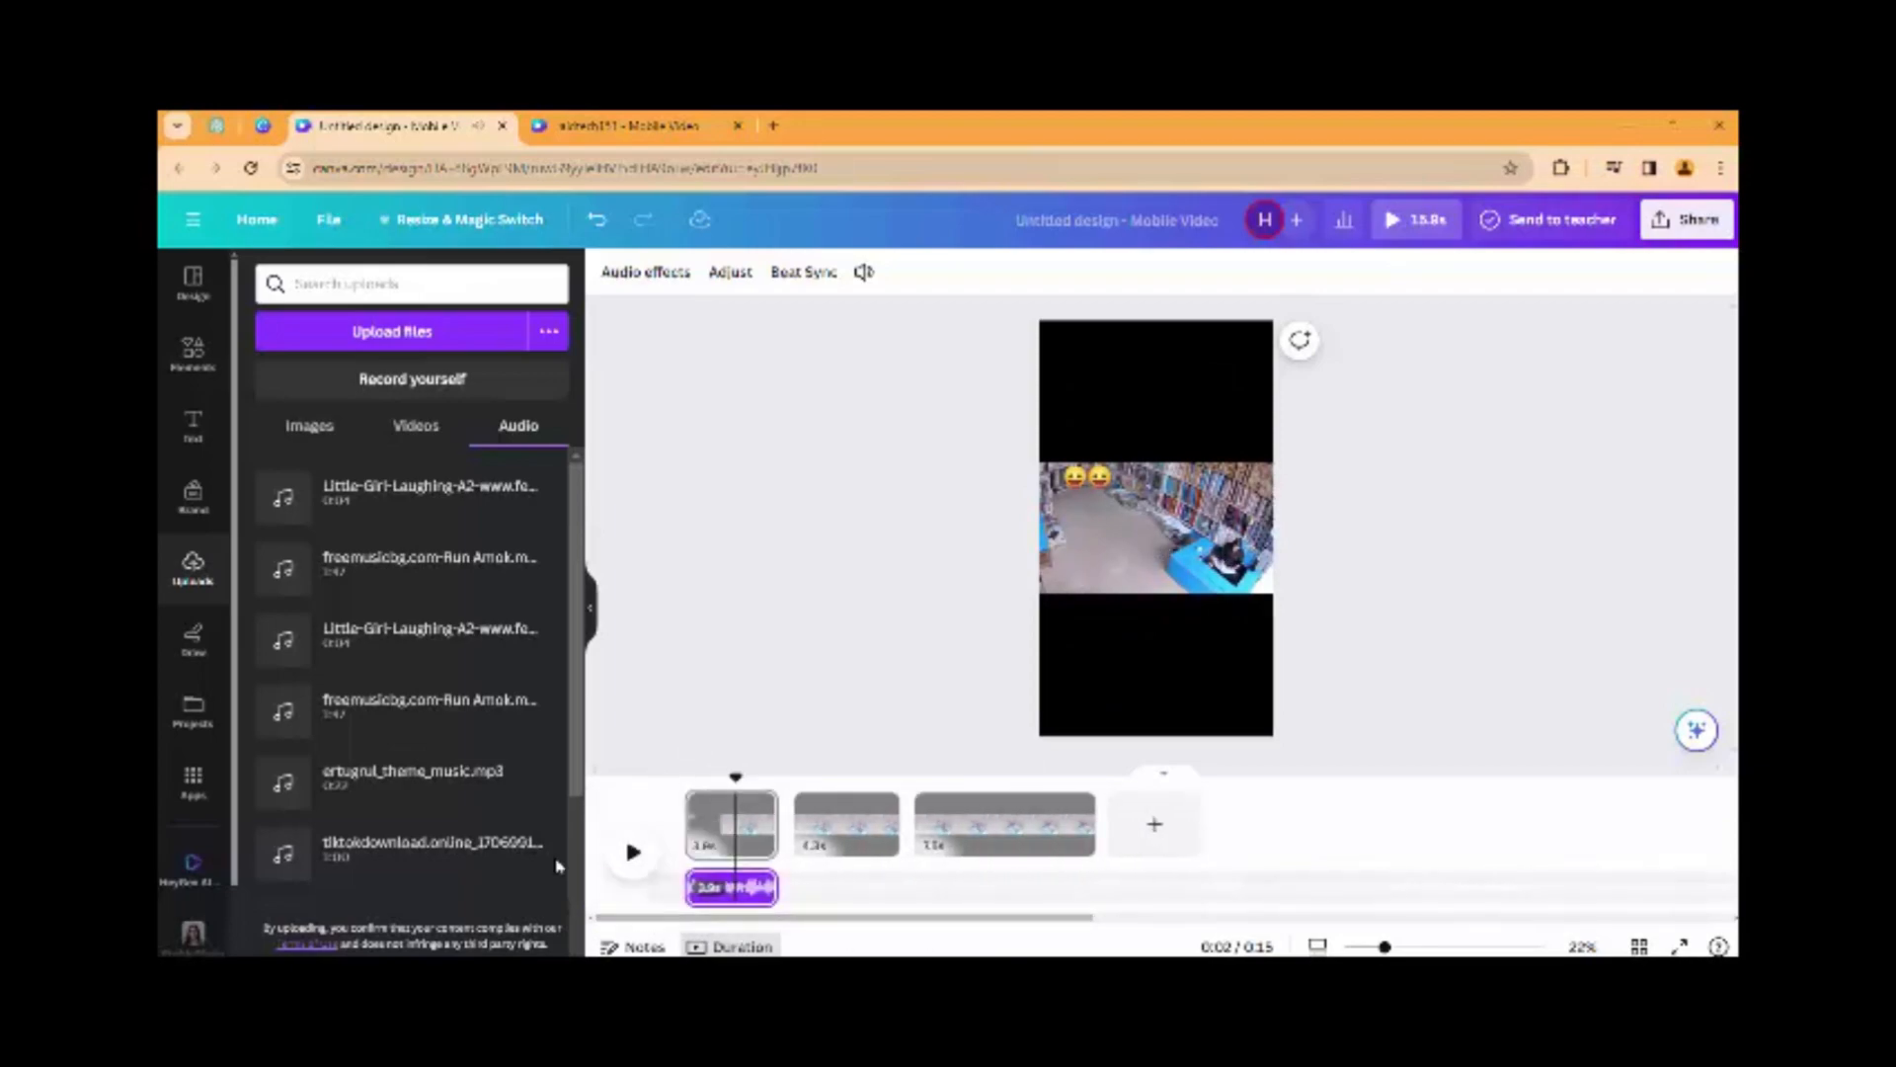
# Place two consecutive copies of the Little-Girl-Laughing sound under the third page and play that page back
pyautogui.click(286, 499)
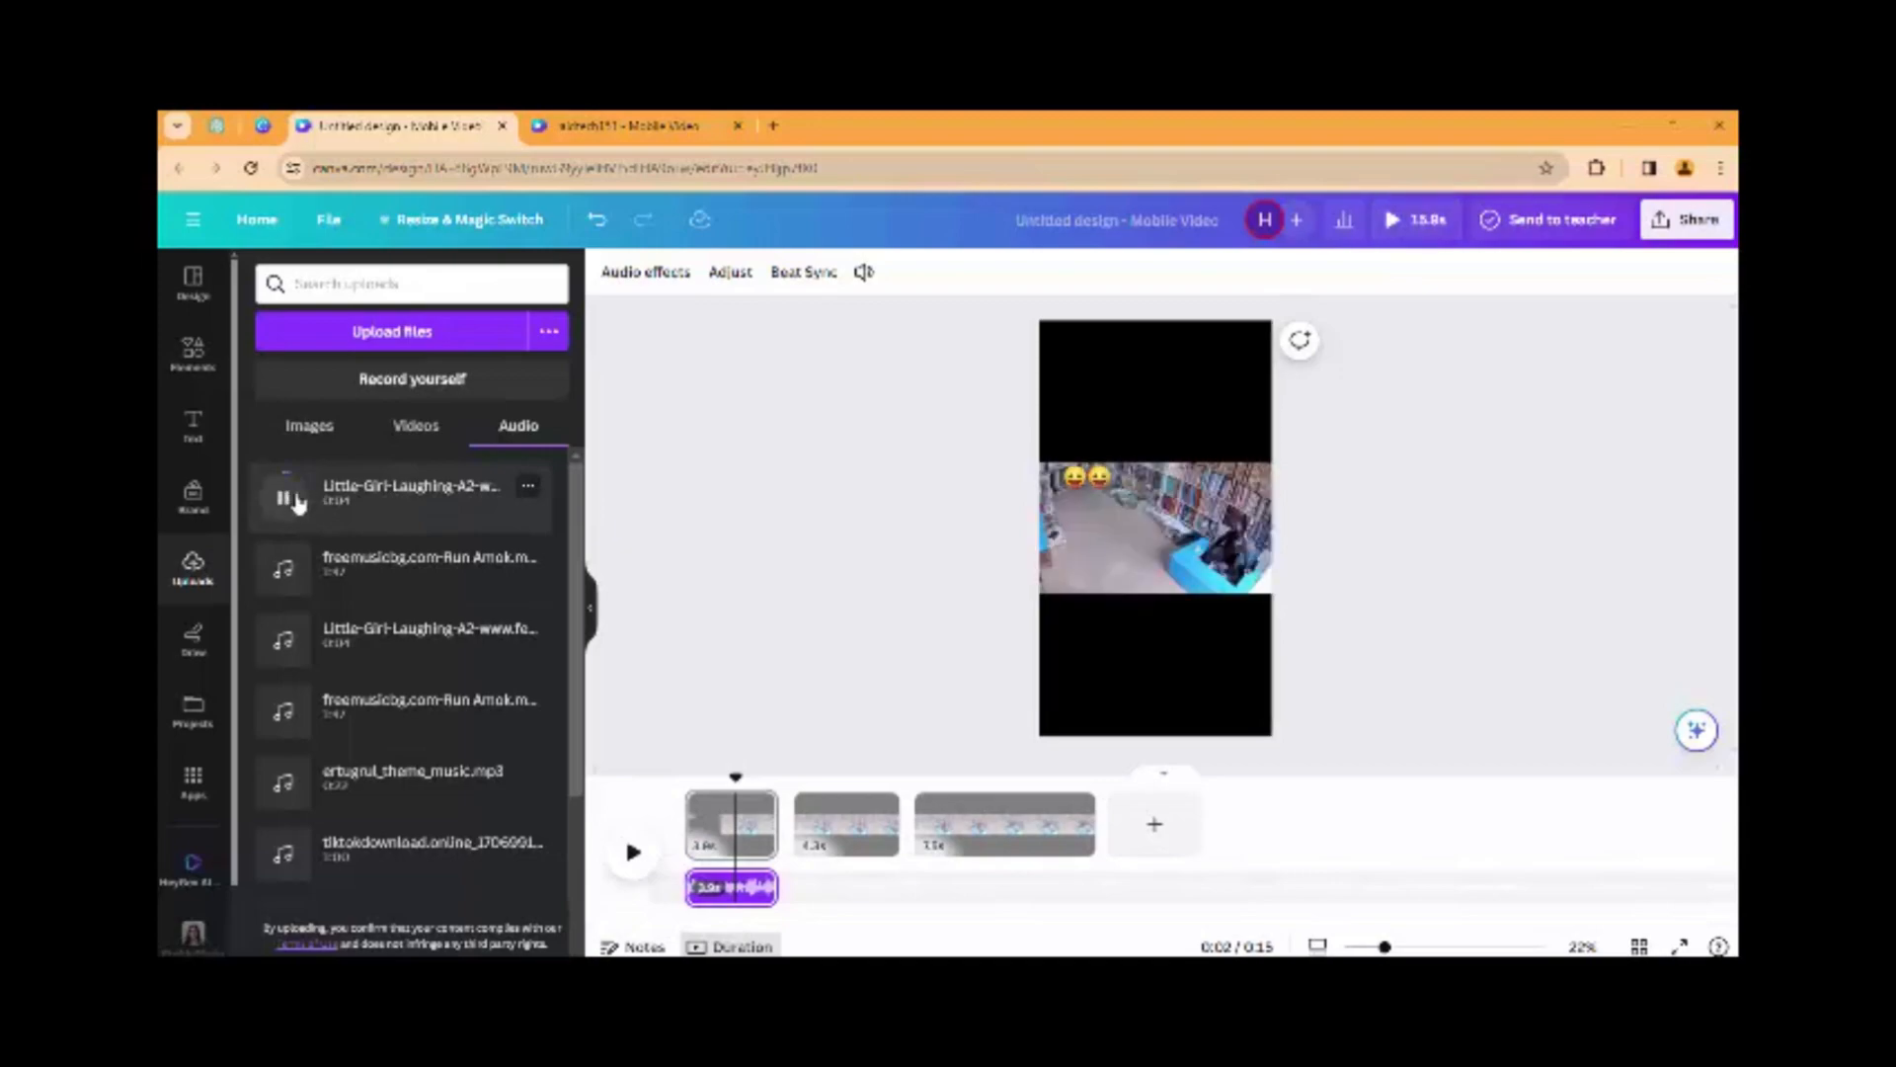
pyautogui.moveTo(876, 491); pyautogui.dragTo(948, 894)
pyautogui.click(966, 887)
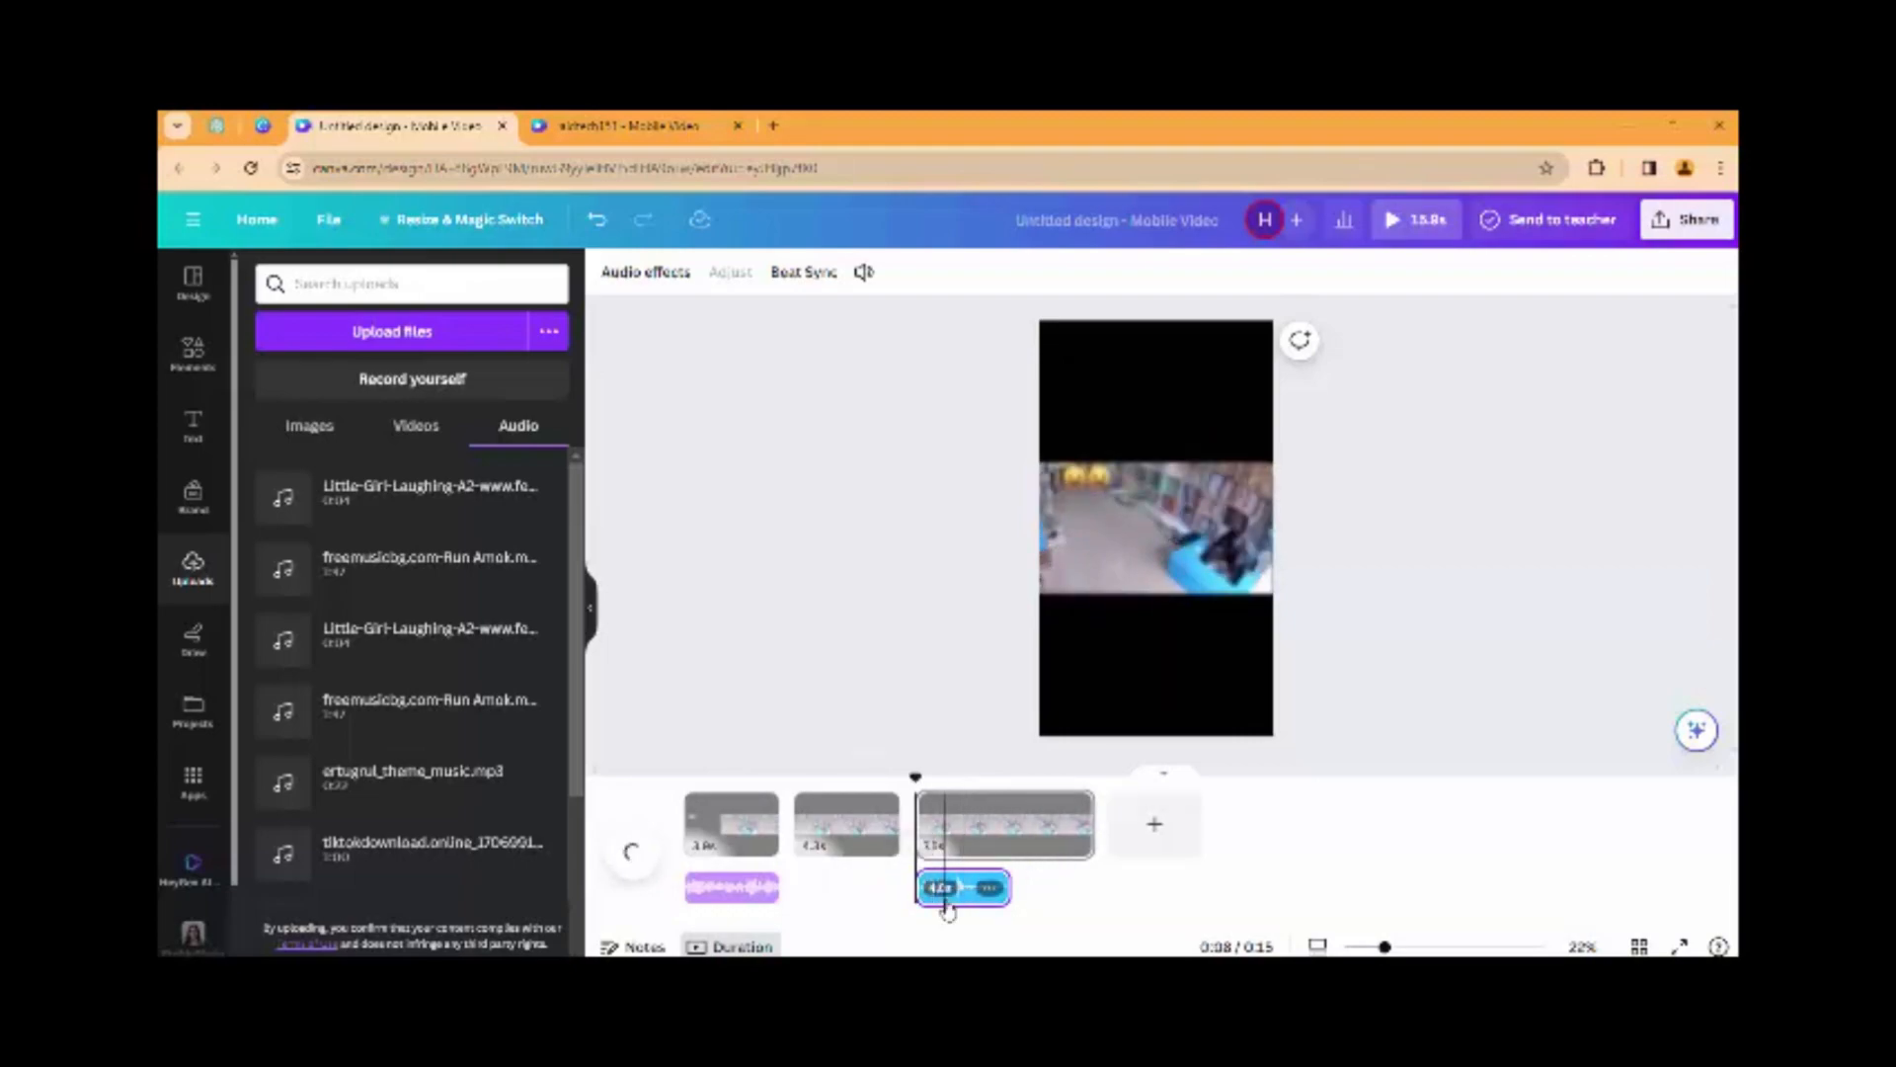
pyautogui.moveTo(948, 894); pyautogui.dragTo(1049, 895)
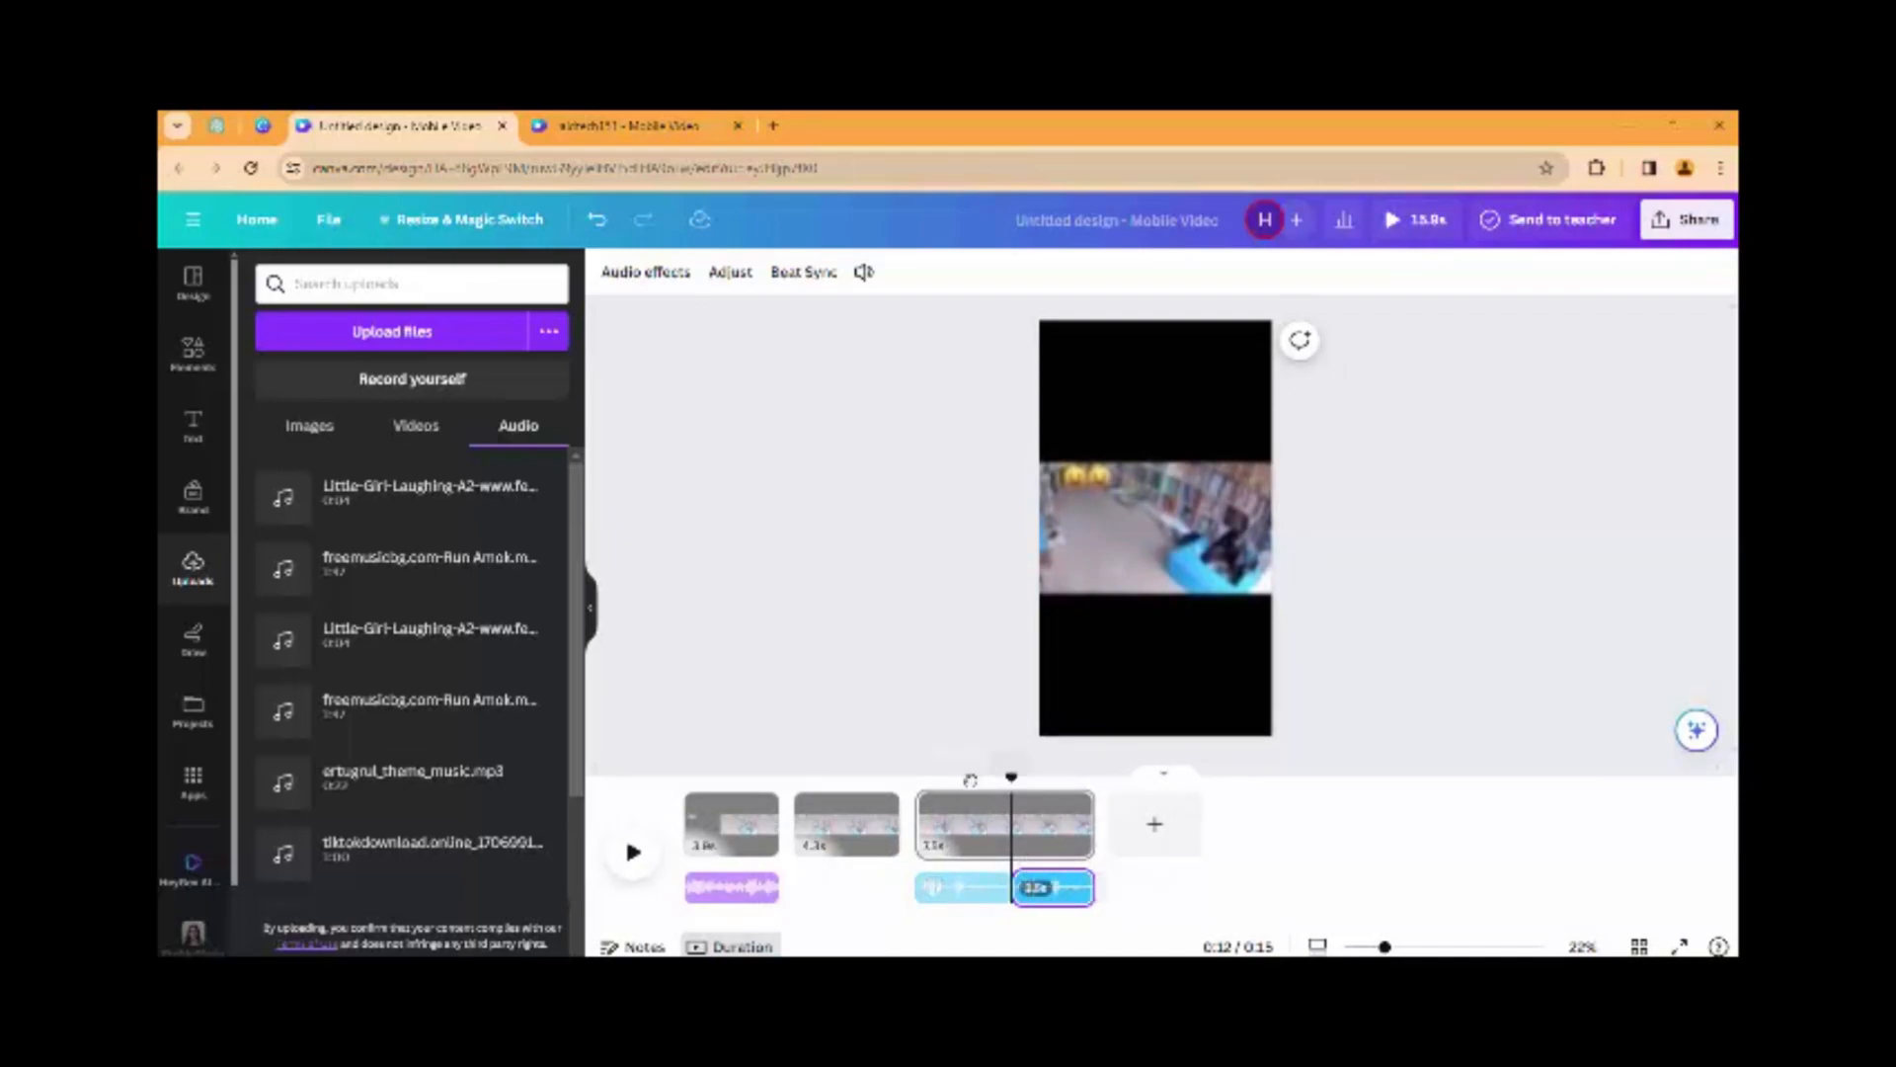
pyautogui.moveTo(970, 780); pyautogui.dragTo(915, 780)
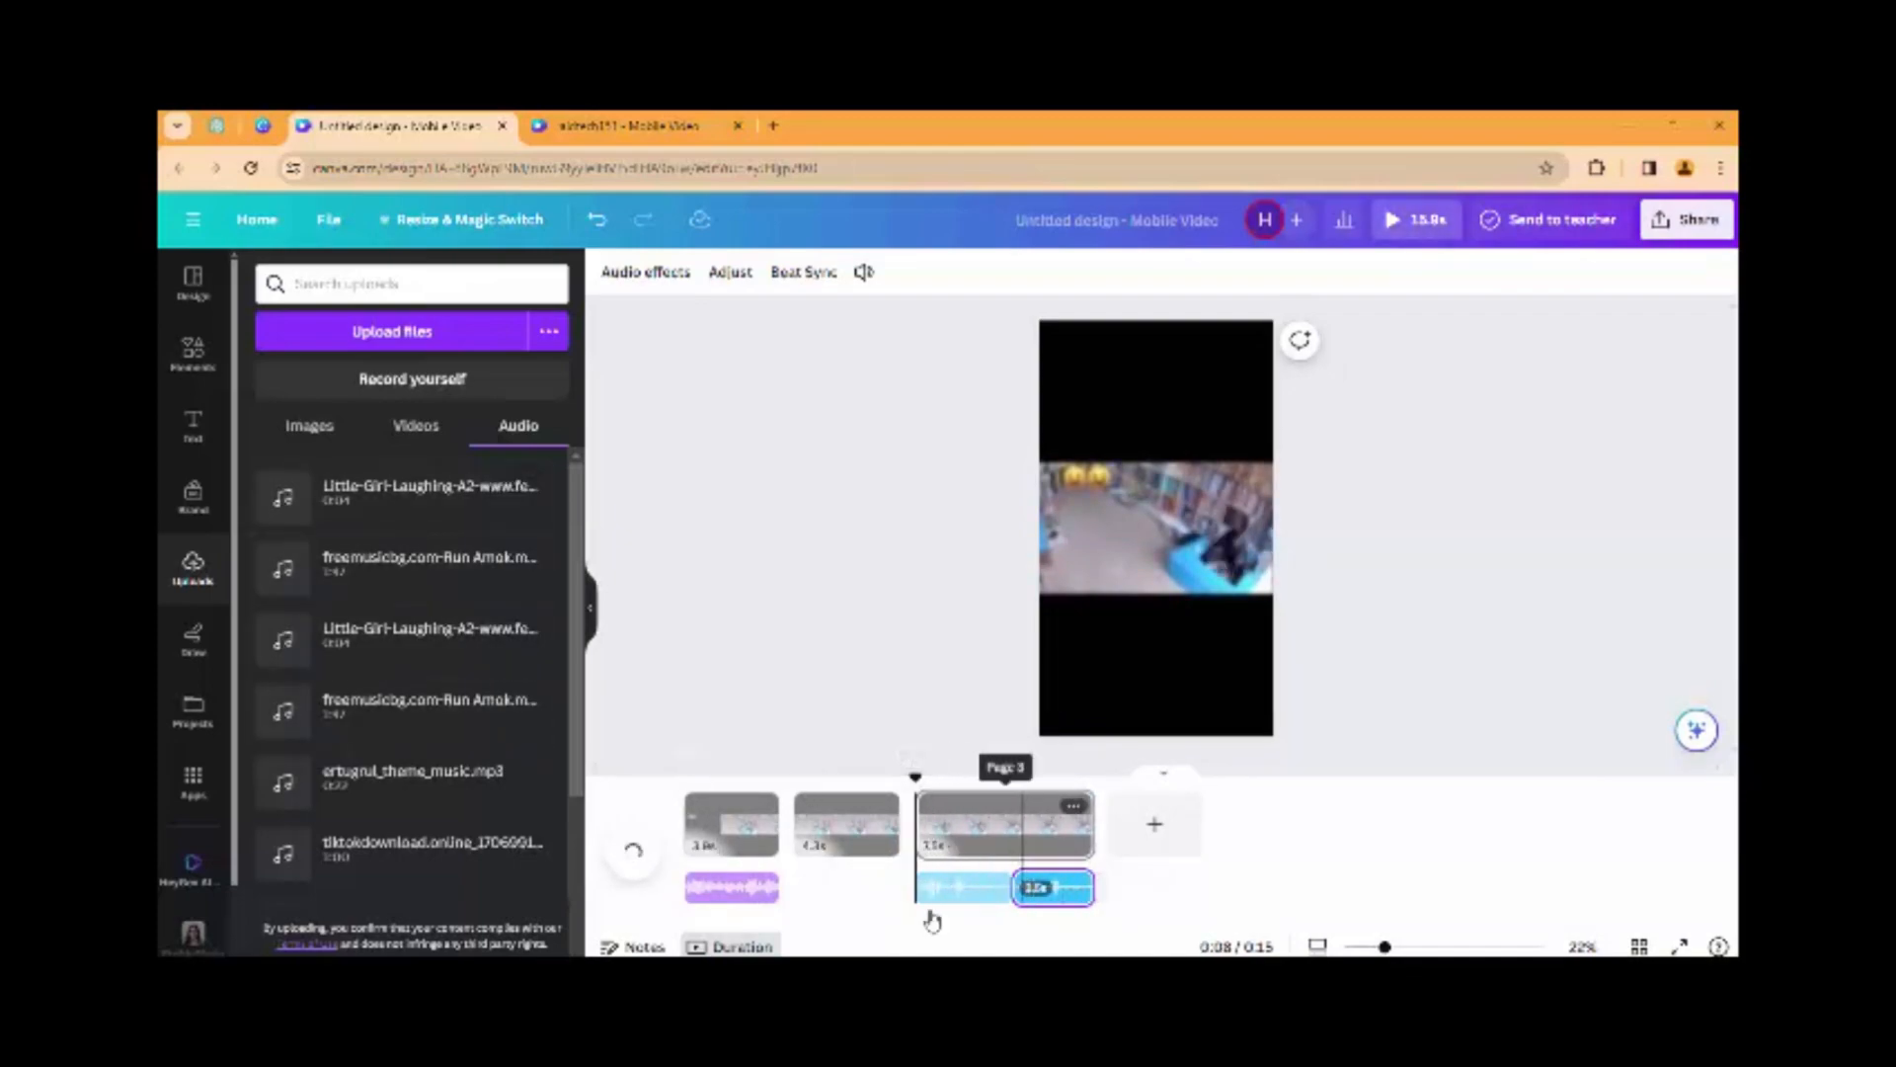
pyautogui.click(622, 861)
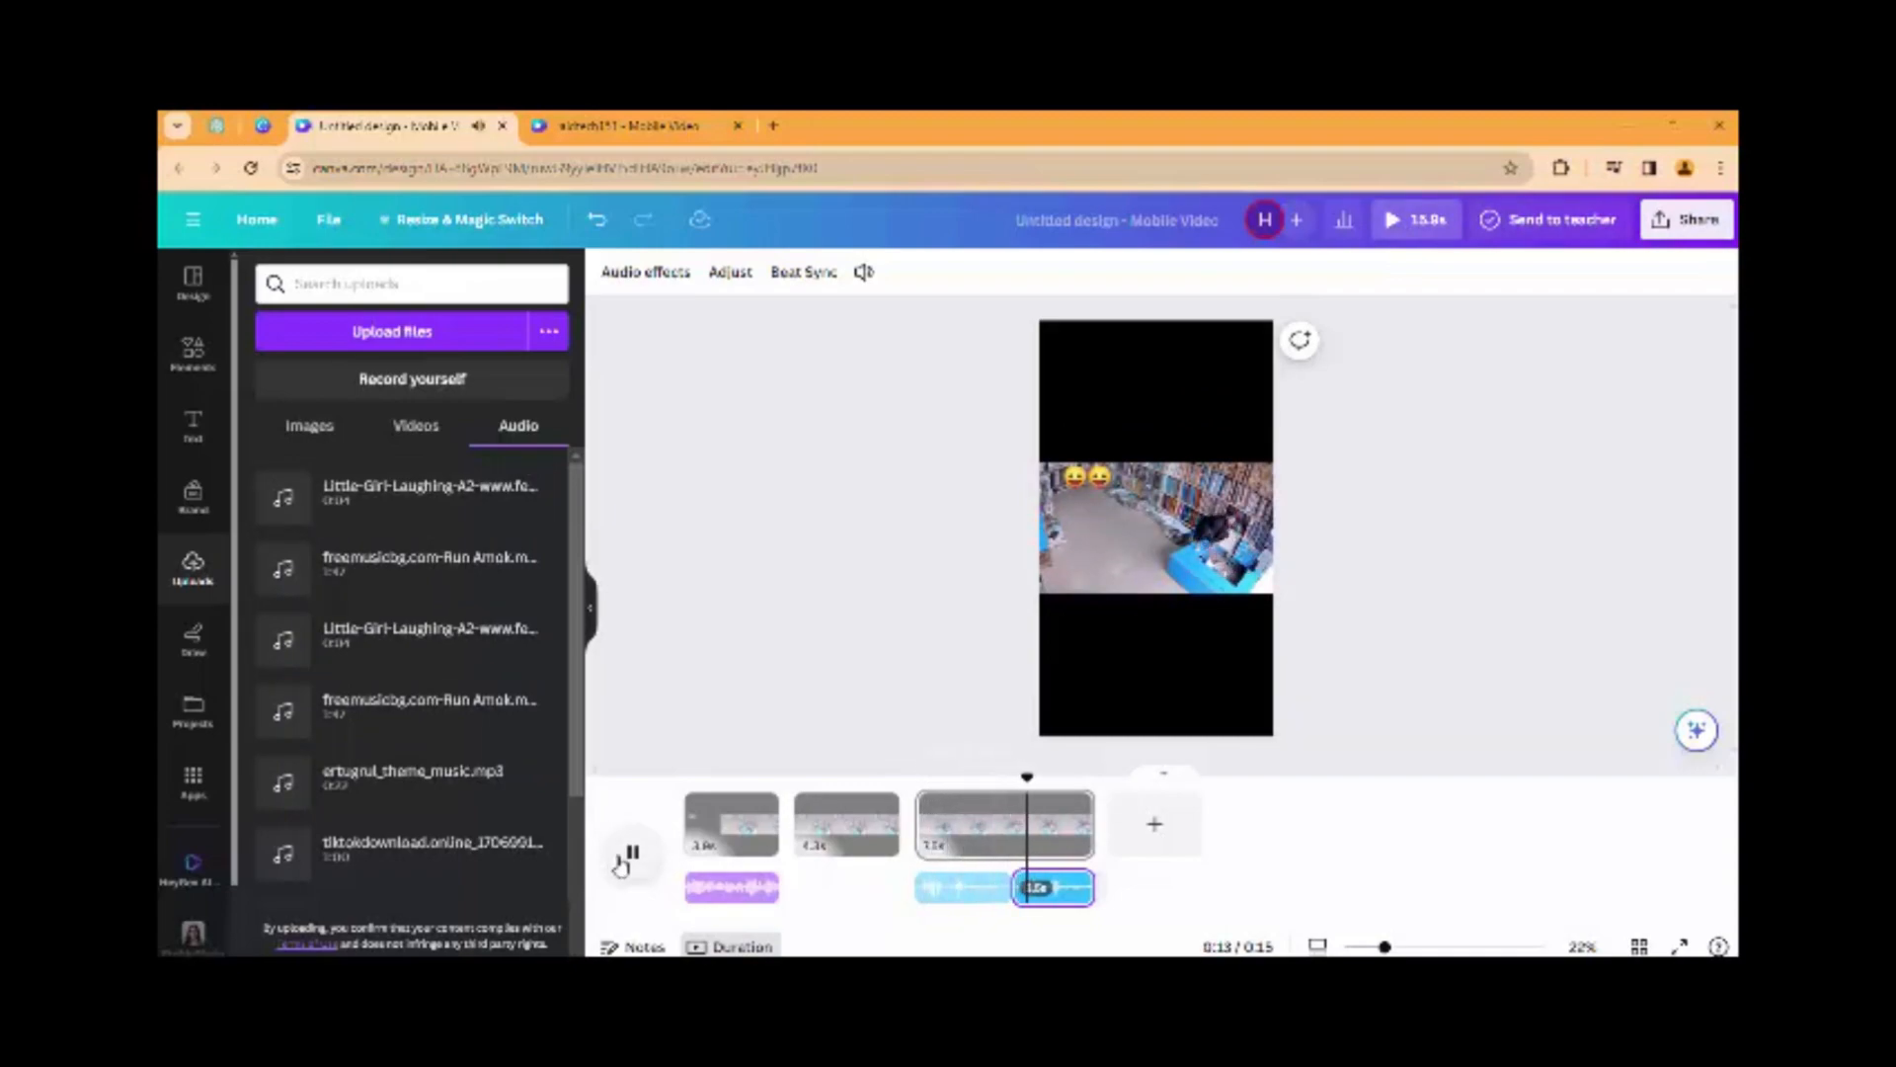
pyautogui.click(622, 861)
# Shorten the first laughing clip to about 3 seconds and play the third page again
pyautogui.moveTo(1009, 887); pyautogui.dragTo(978, 882)
pyautogui.moveTo(1005, 775); pyautogui.dragTo(910, 780)
pyautogui.click(637, 856)
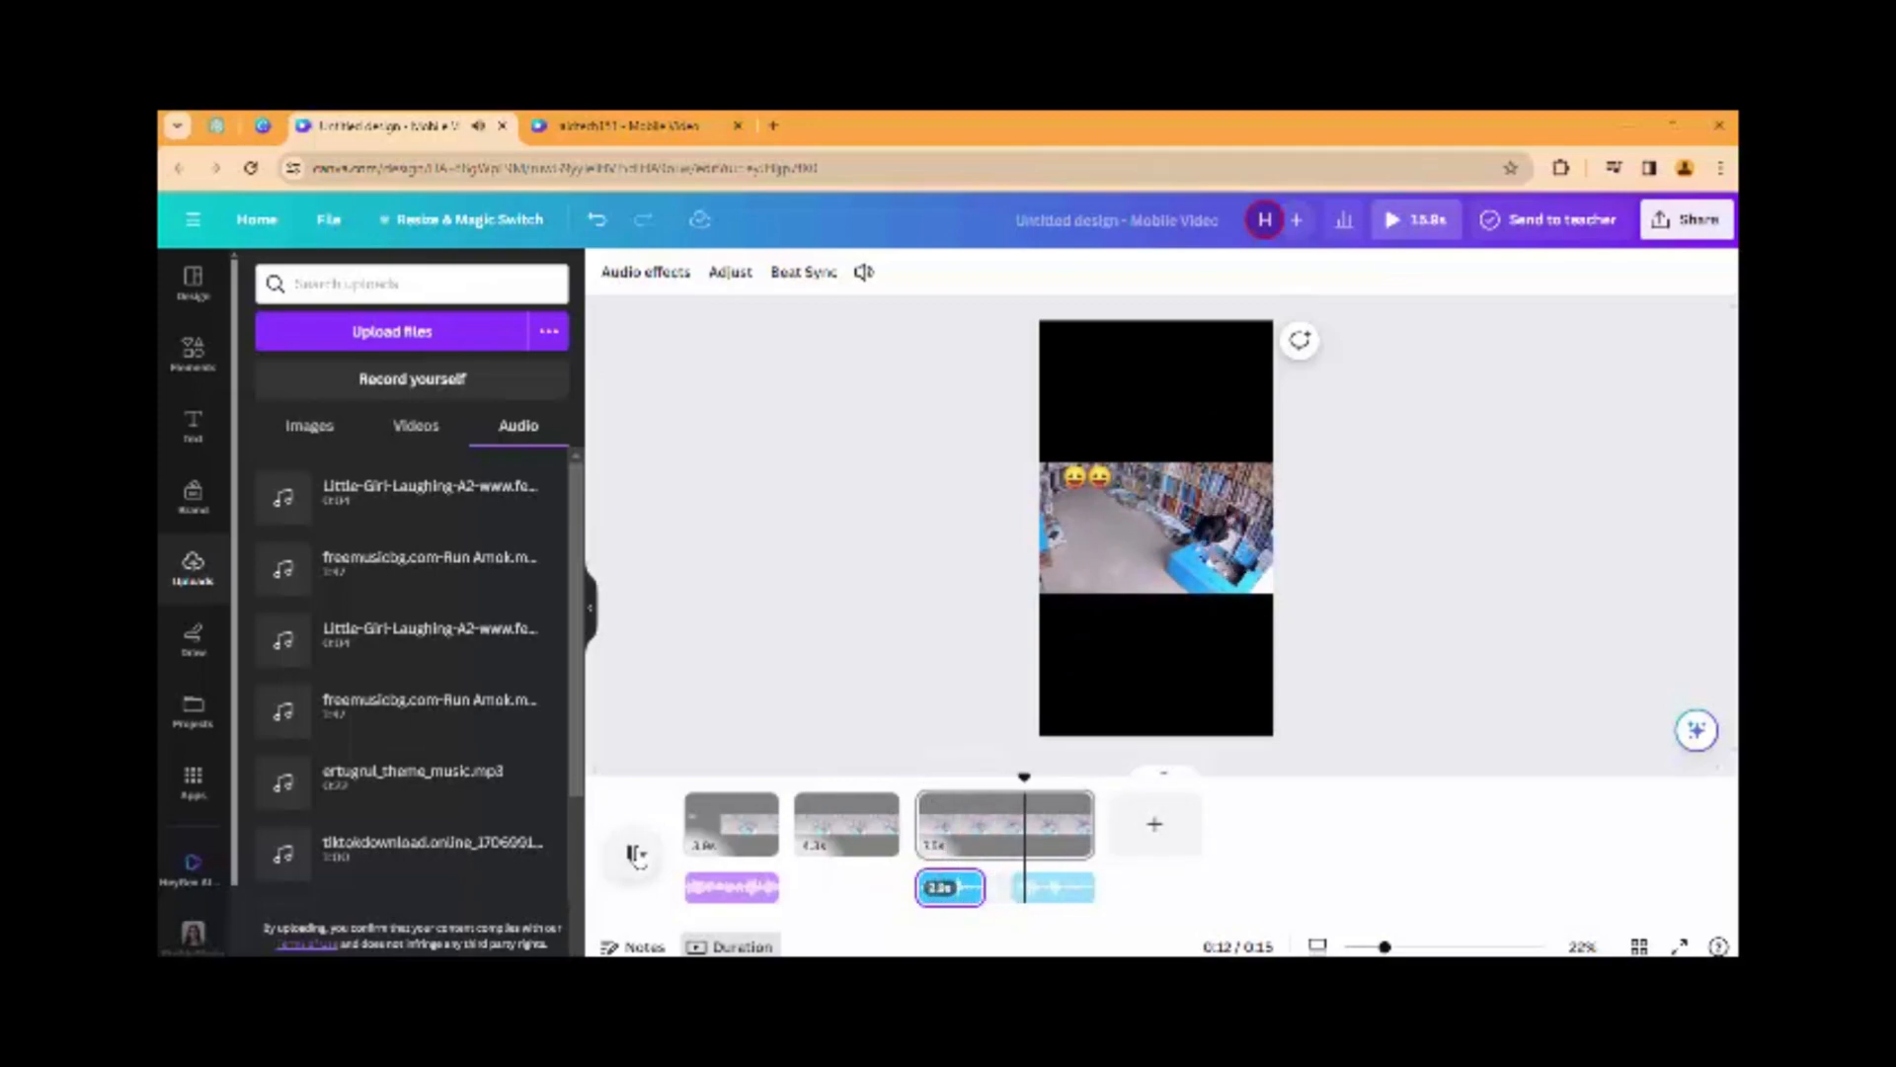
pyautogui.click(637, 856)
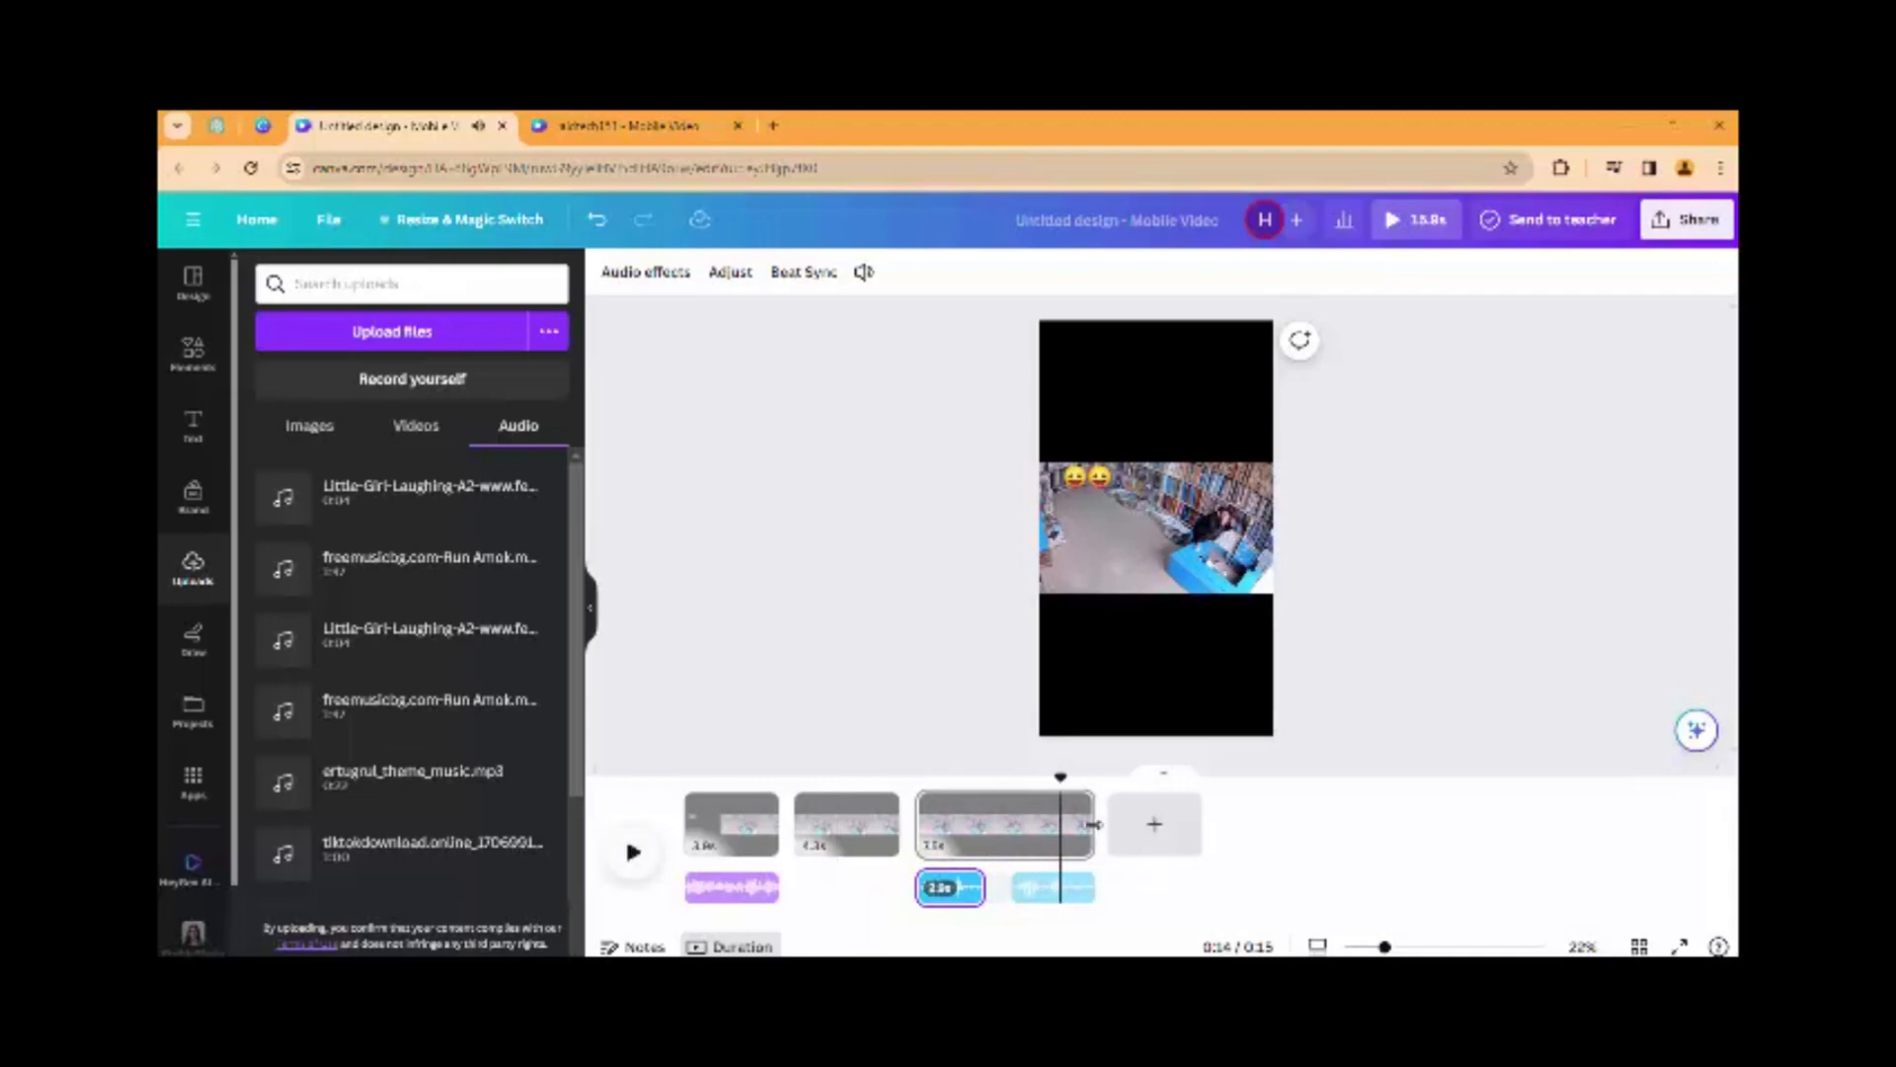
pyautogui.click(1600, 537)
pyautogui.moveTo(1062, 805)
pyautogui.mouseDown()
pyautogui.moveTo(582, 803)
pyautogui.moveTo(1095, 805)
pyautogui.mouseUp()
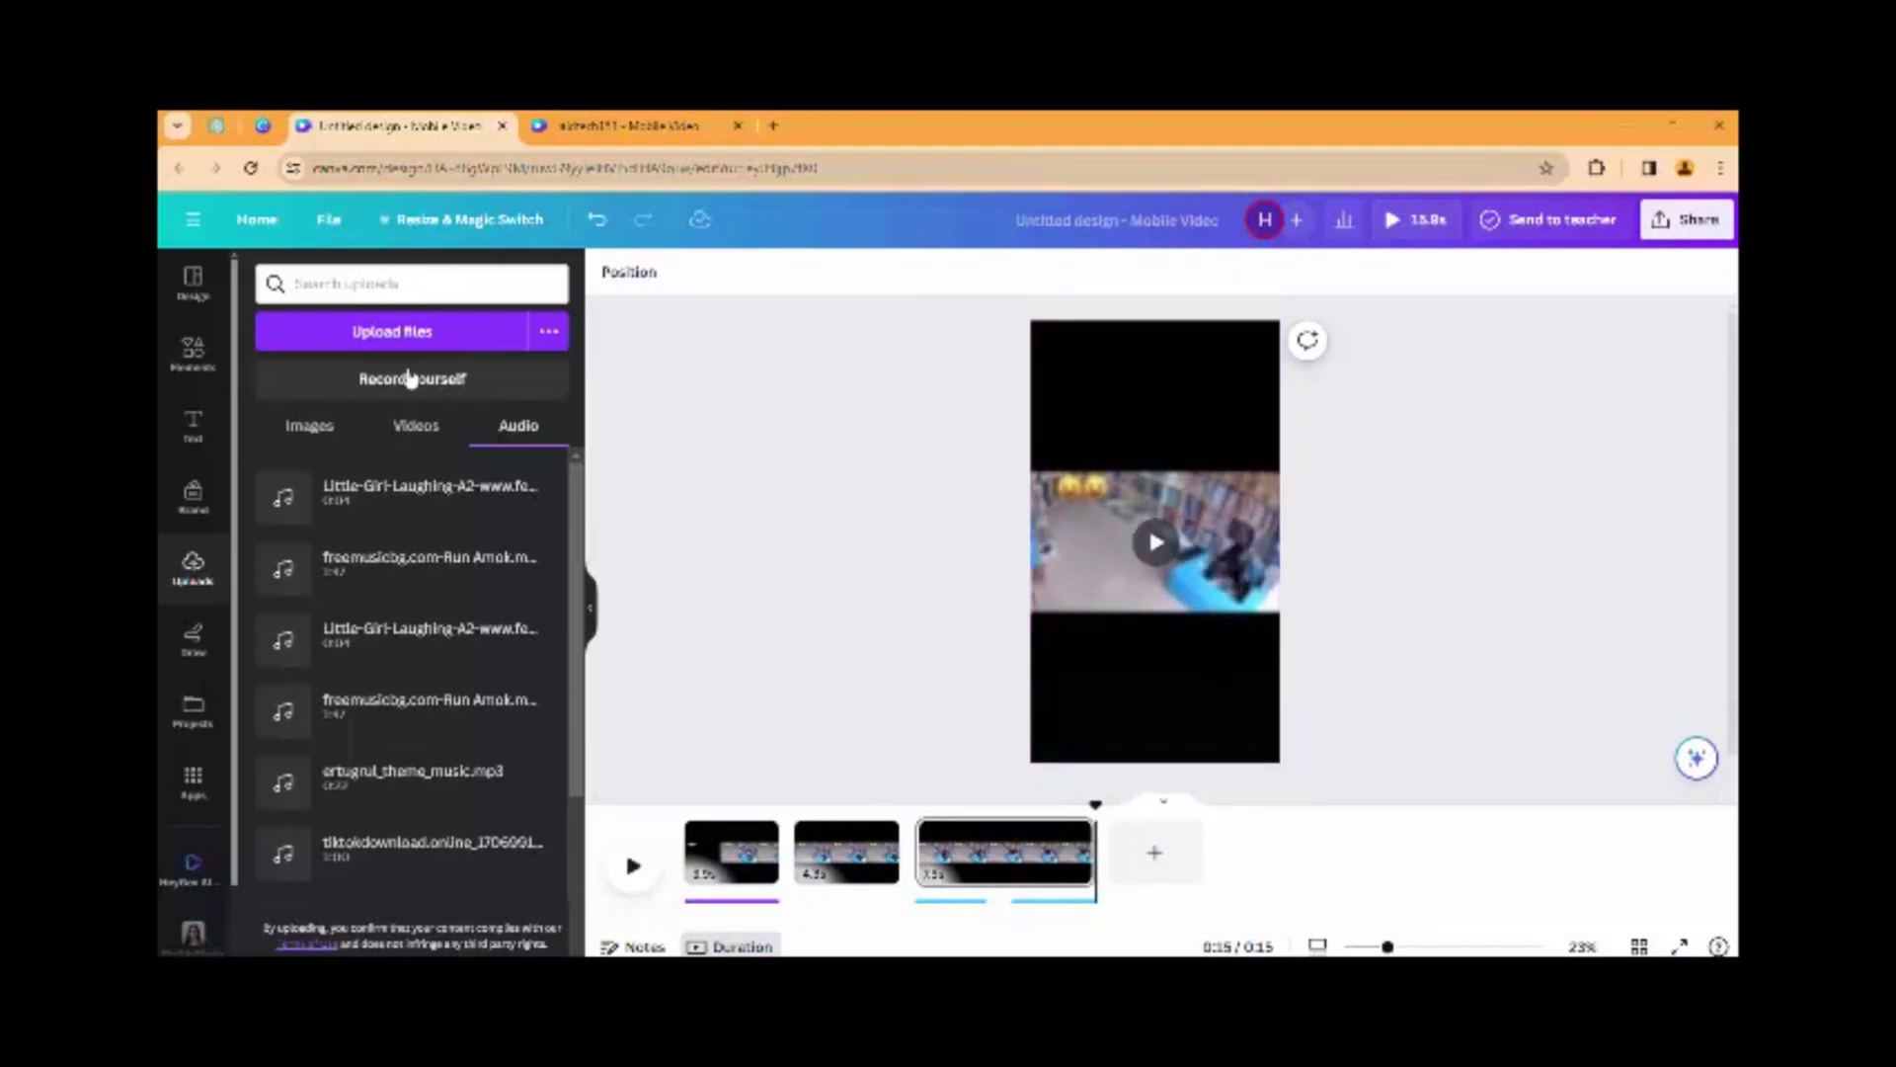
# Look through the uploaded videos and images and the recently used elements, with the playhead returned to the first page
pyautogui.click(413, 426)
pyautogui.click(318, 437)
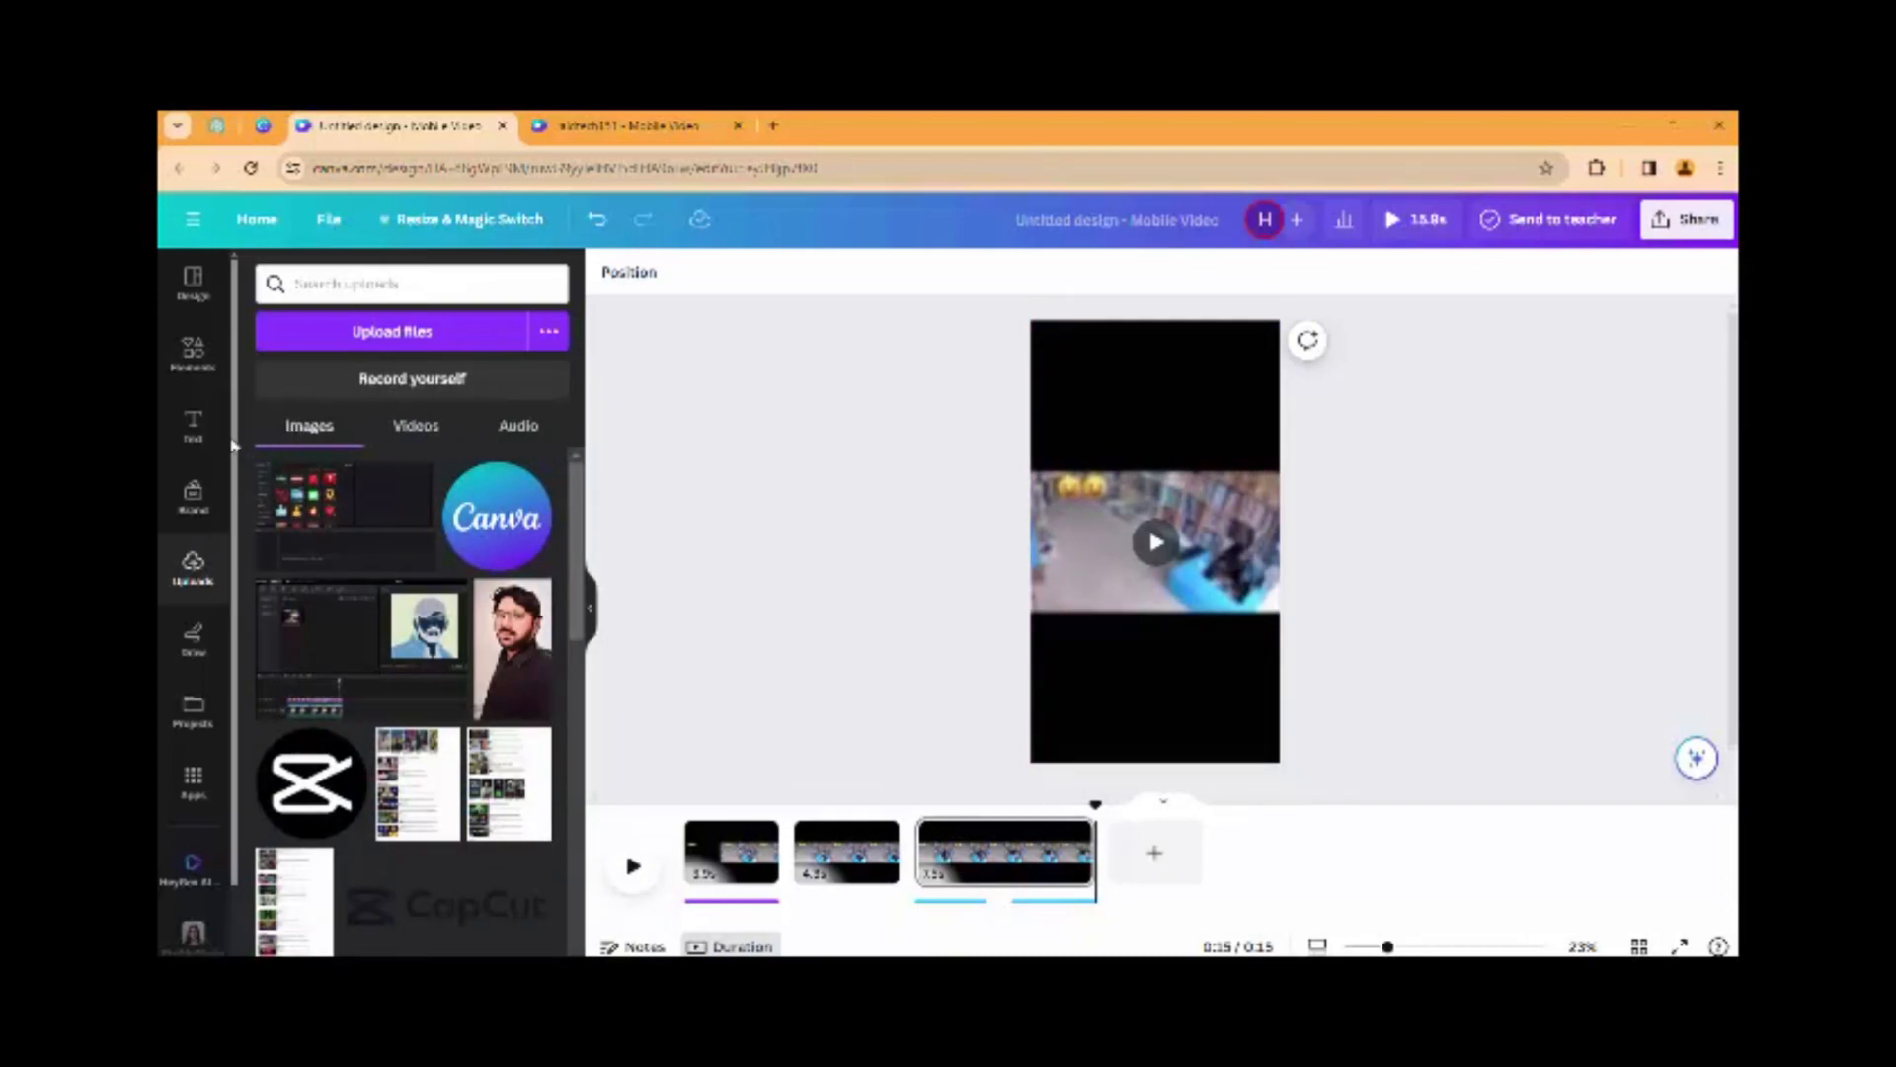
pyautogui.click(183, 346)
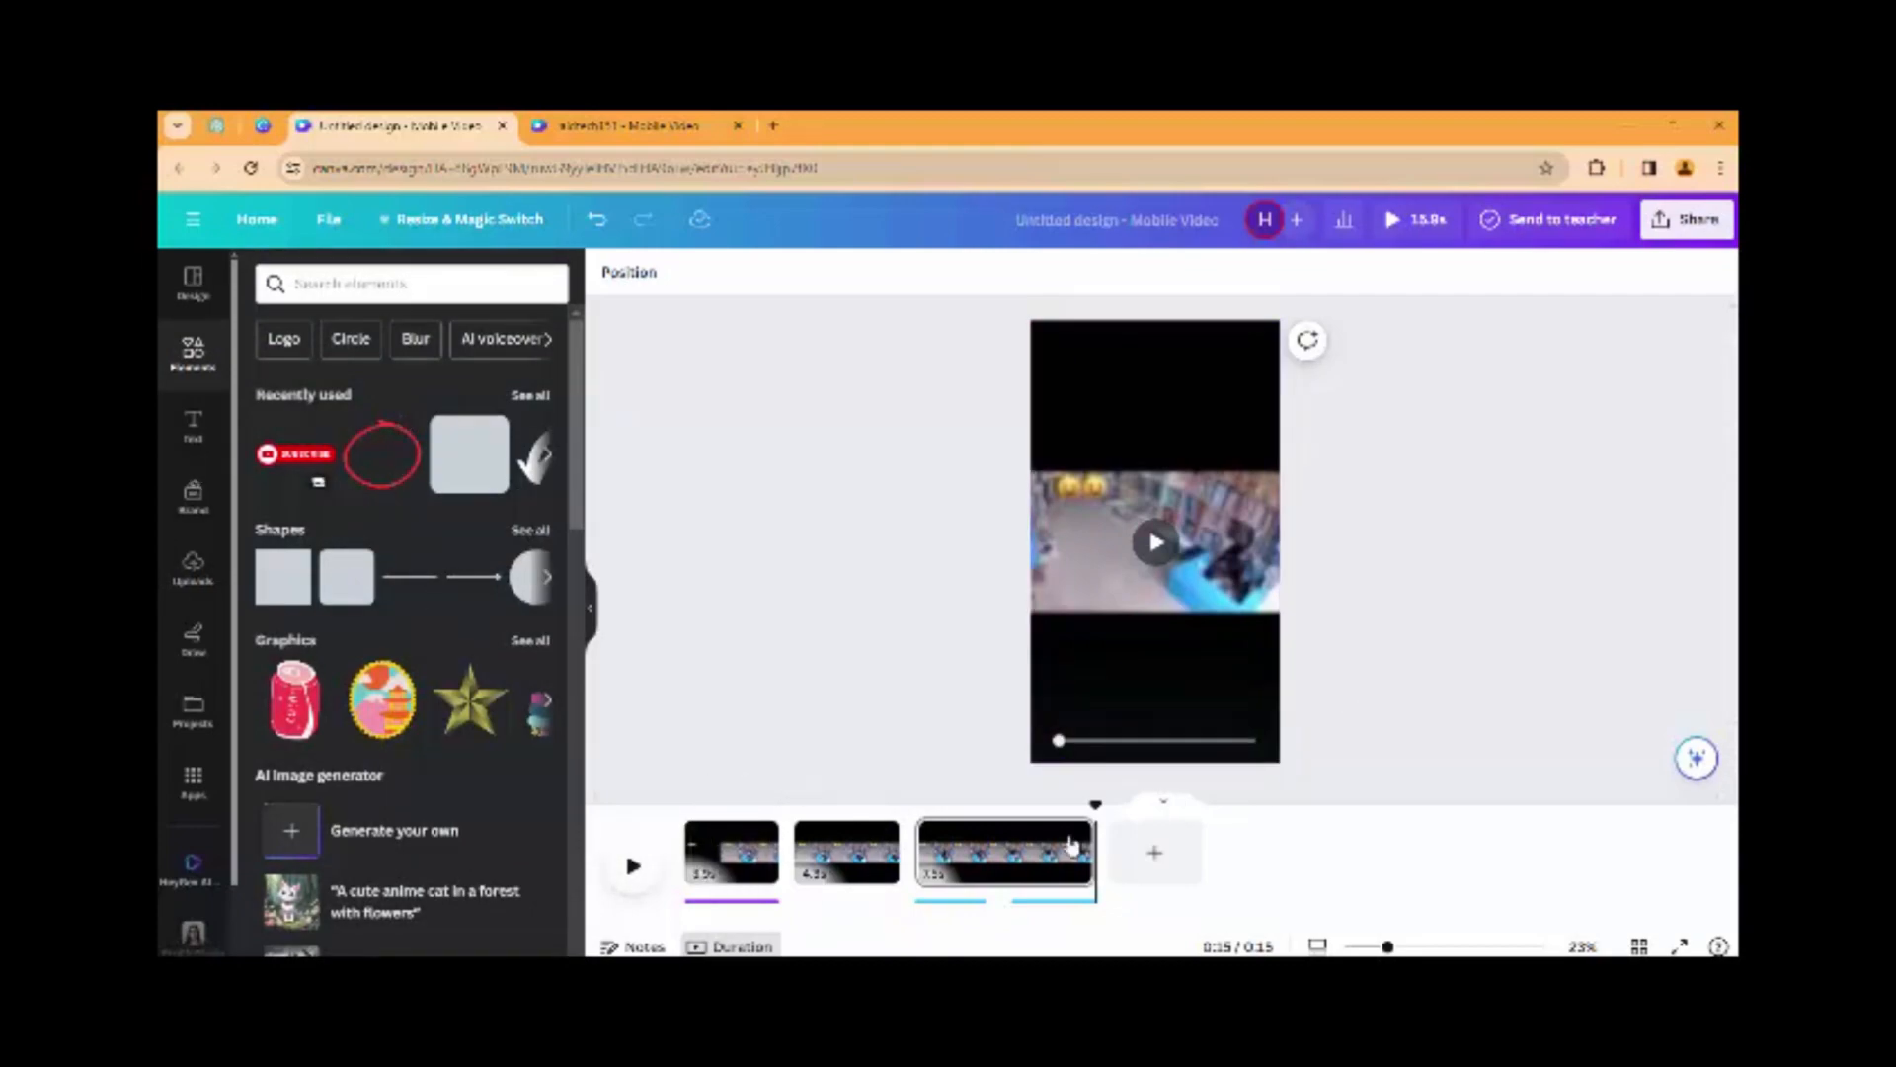
pyautogui.click(1024, 849)
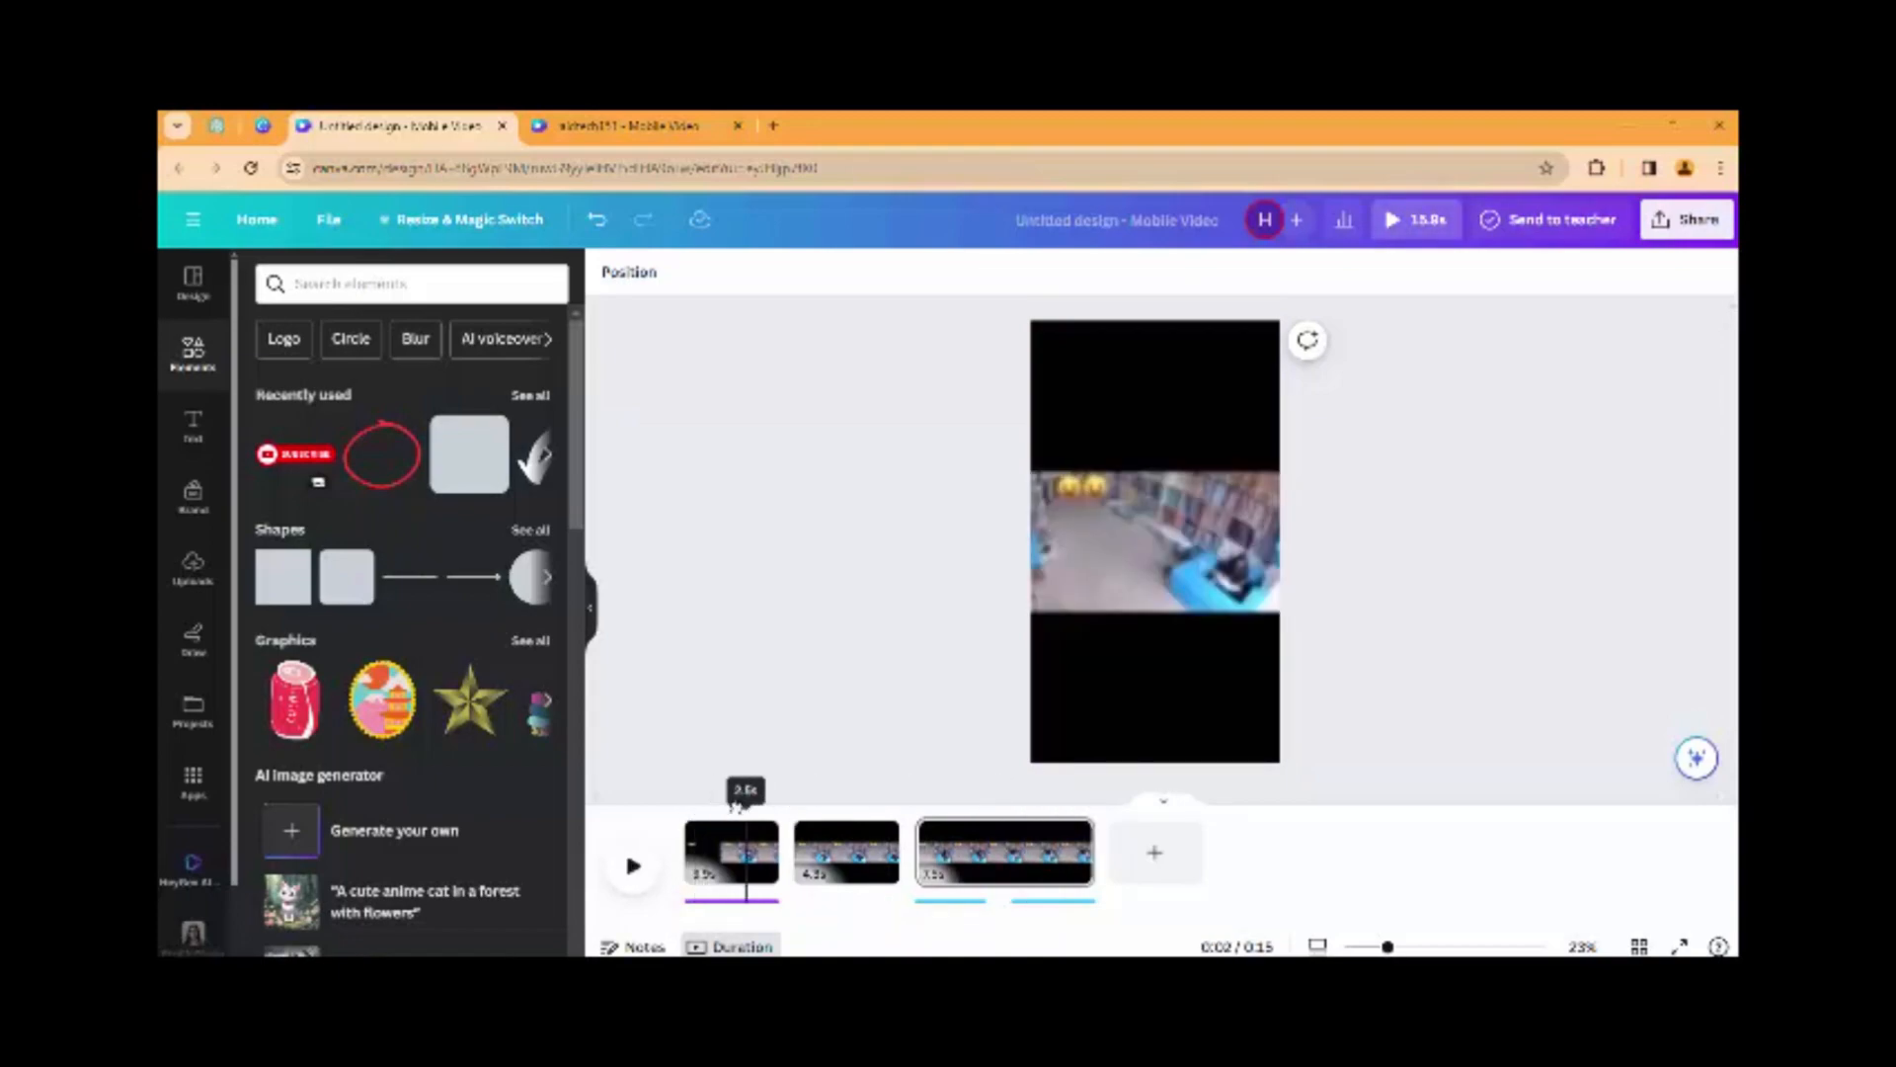
pyautogui.click(530, 395)
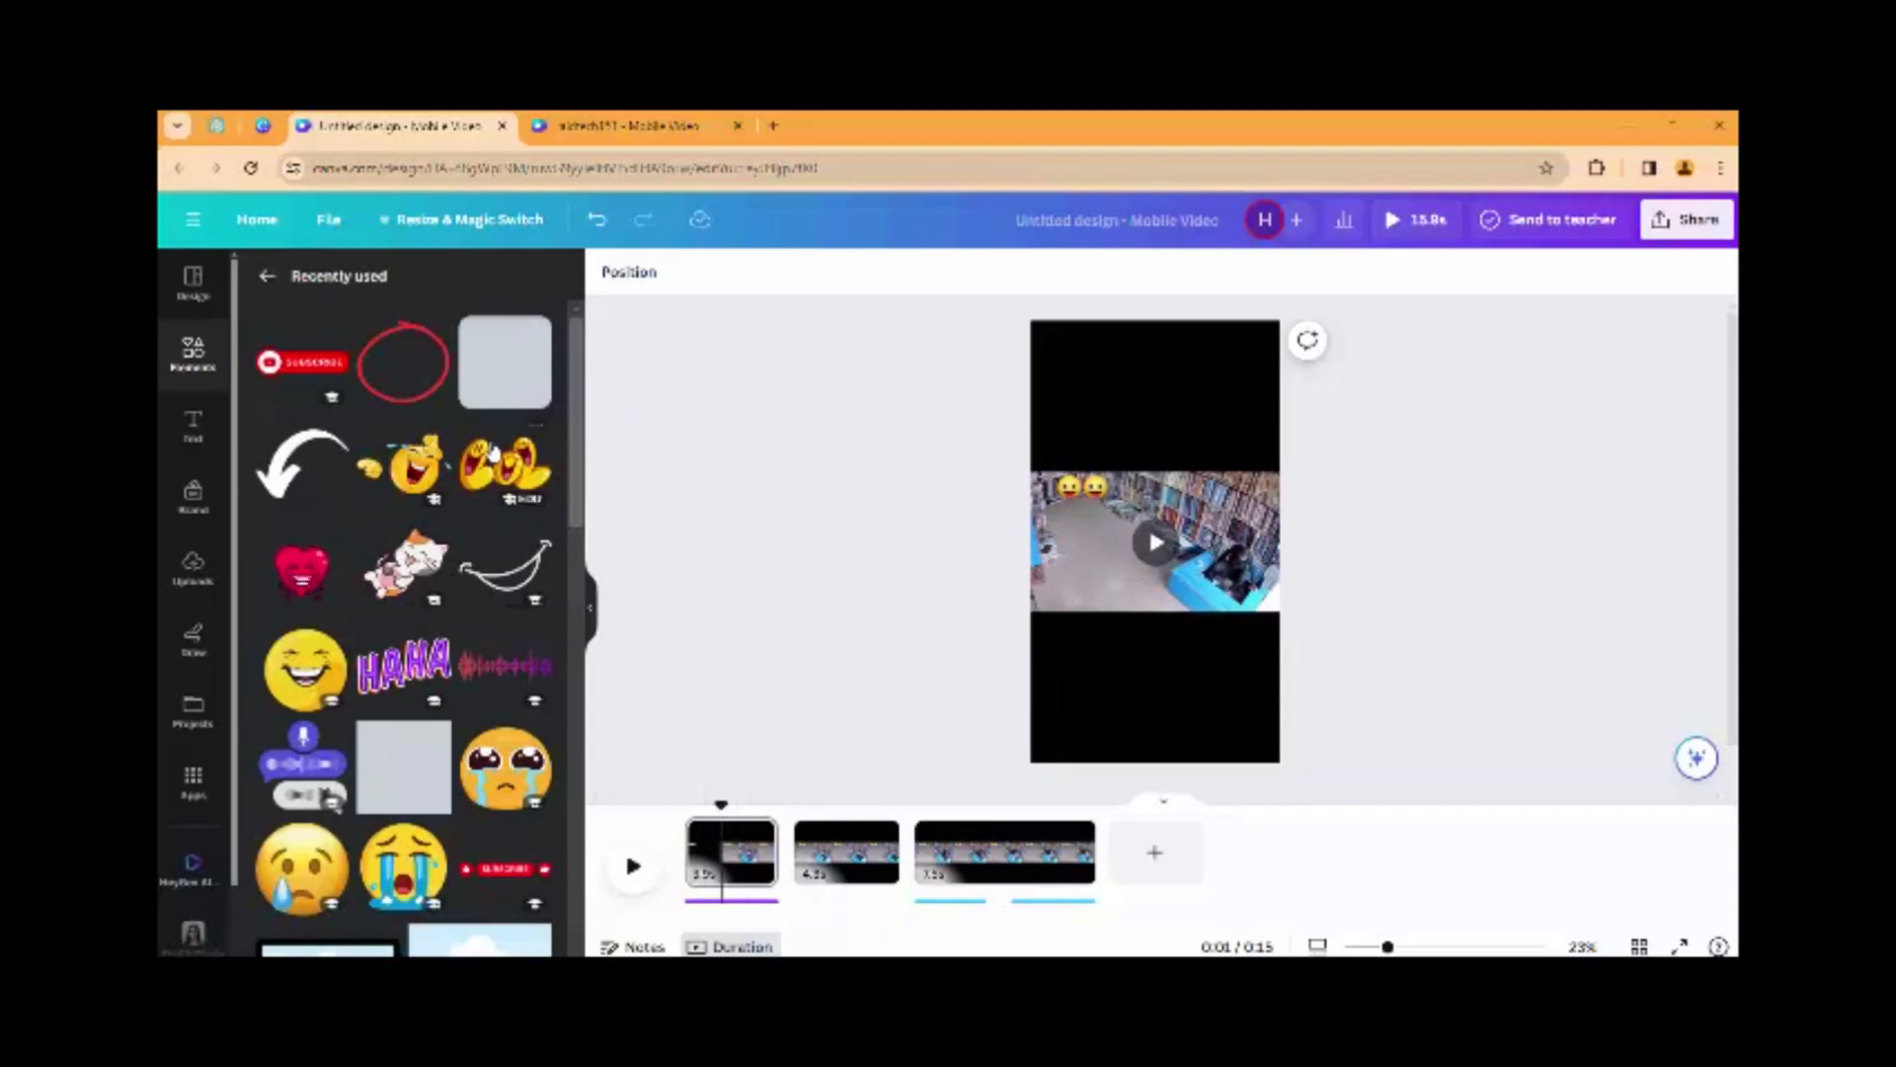
pyautogui.click(265, 280)
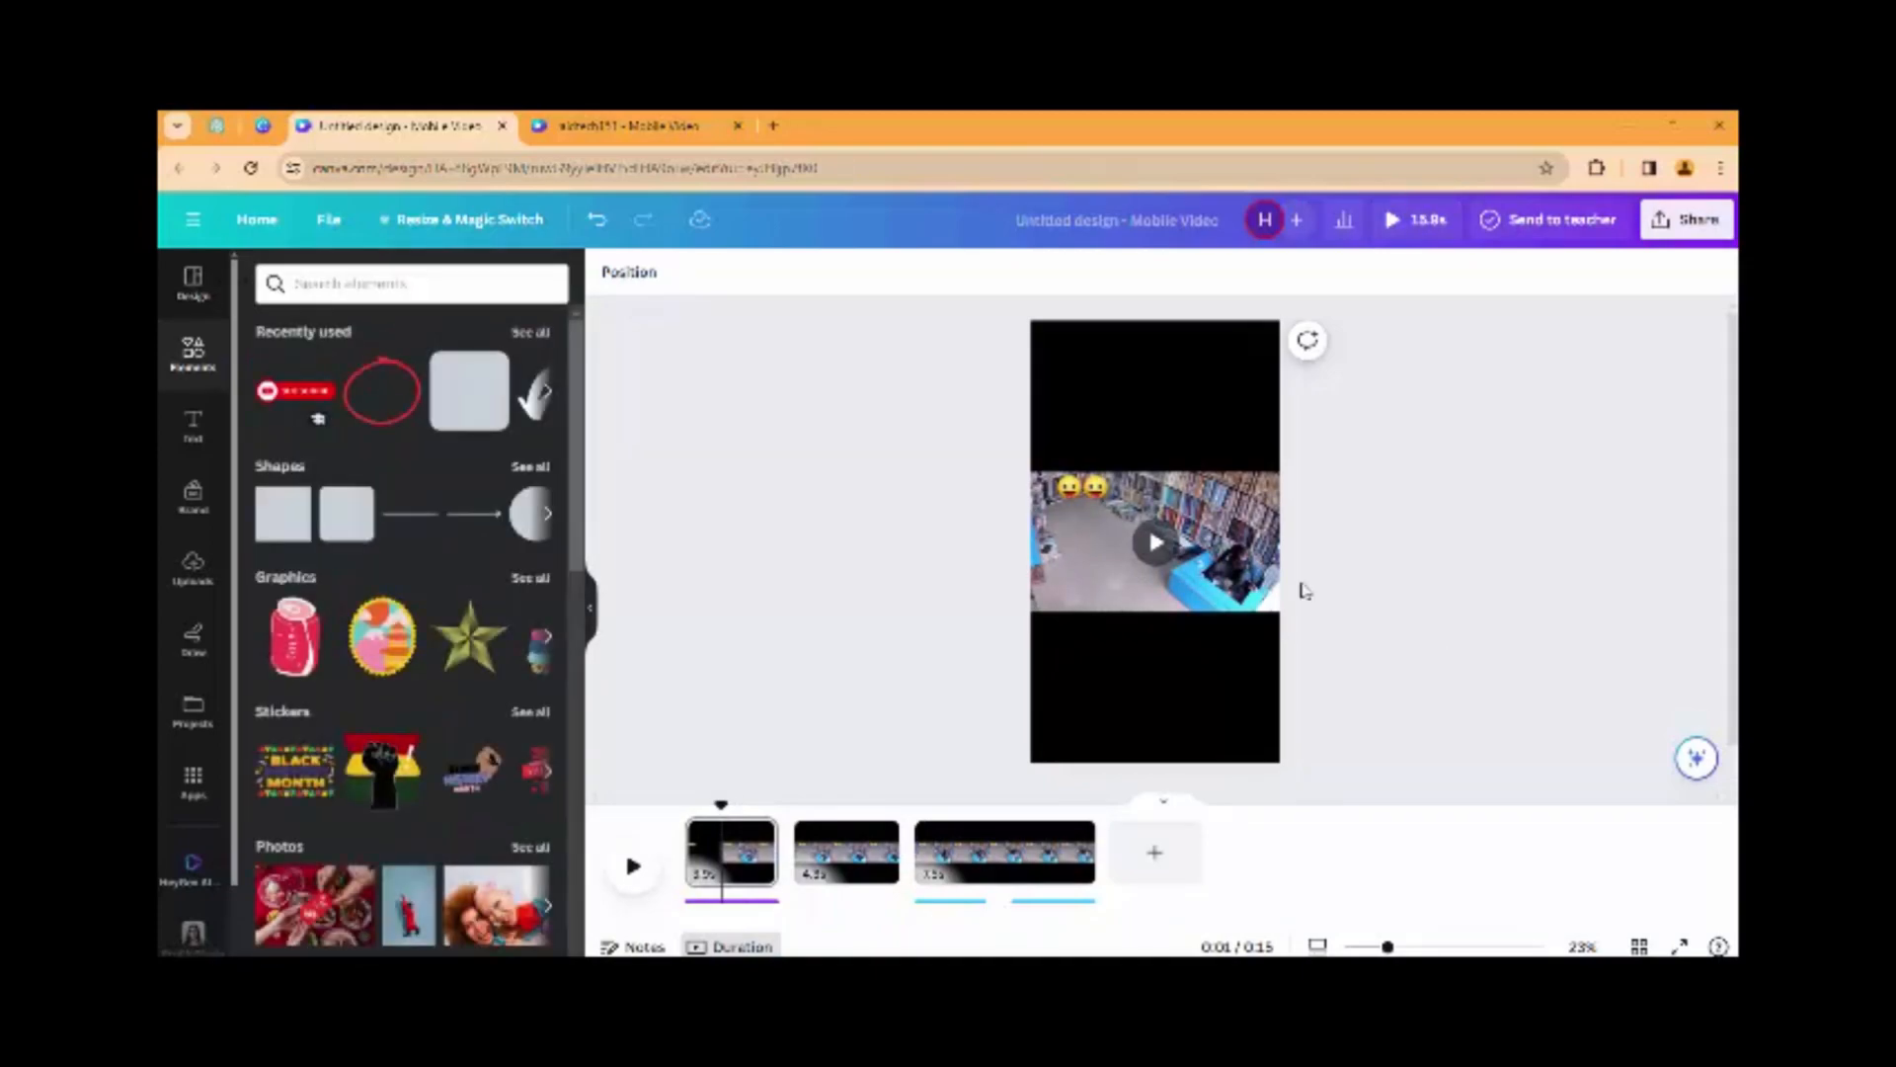
# Search the elements for "Errow" and switch to the suggested Arrow results
pyautogui.click(432, 289)
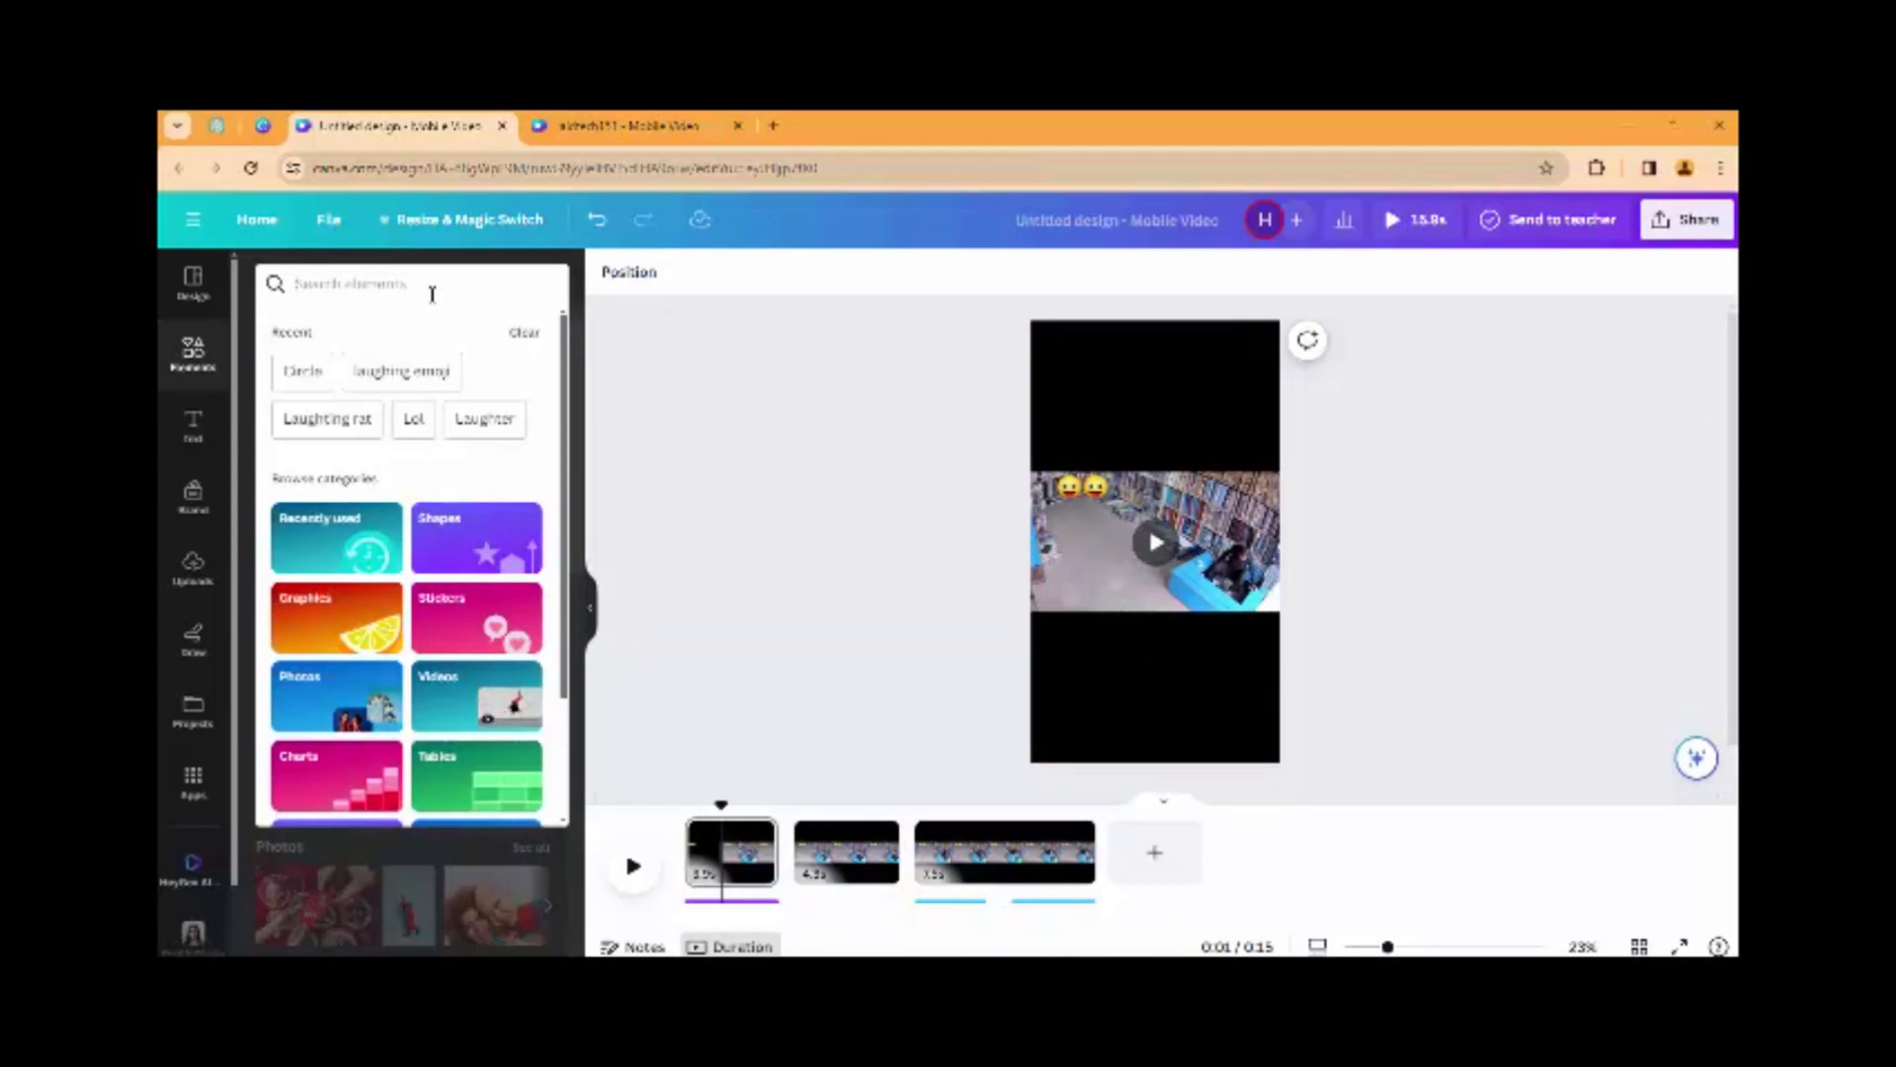
pyautogui.write('erro')
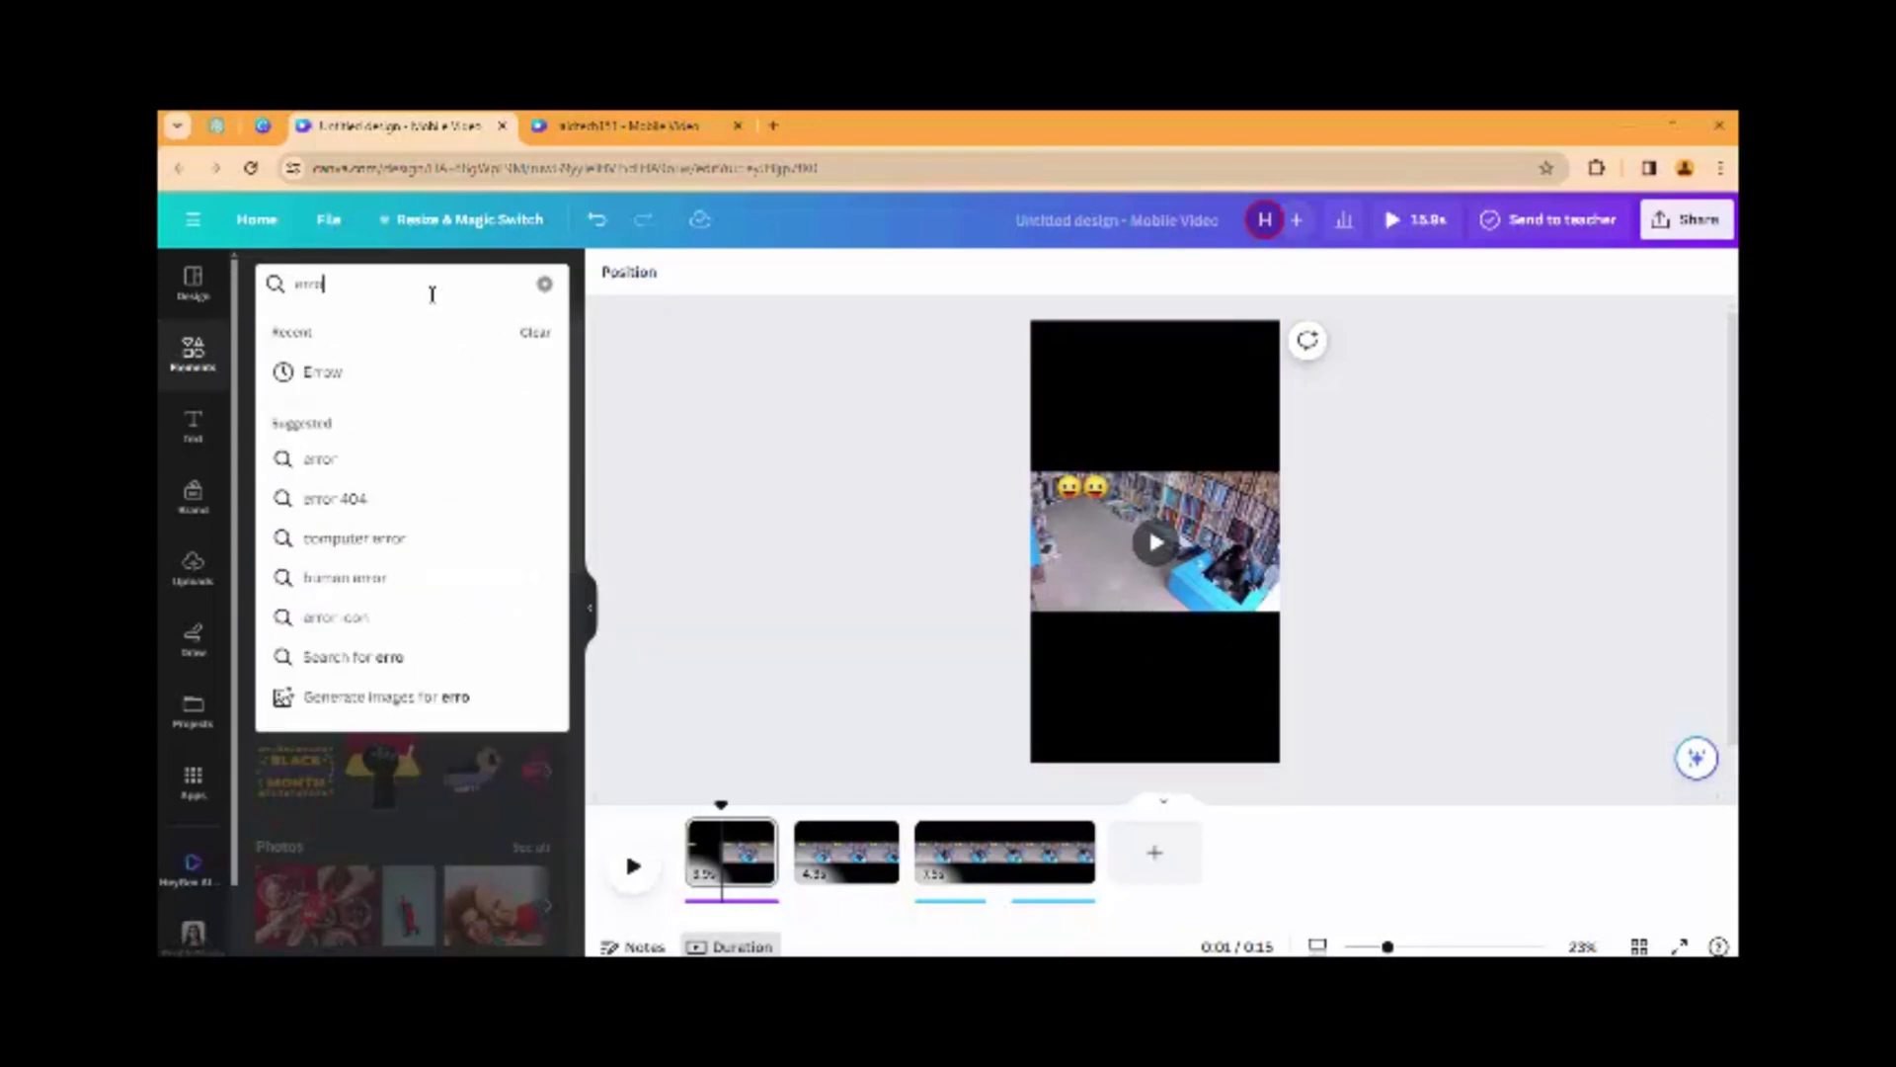
pyautogui.click(359, 373)
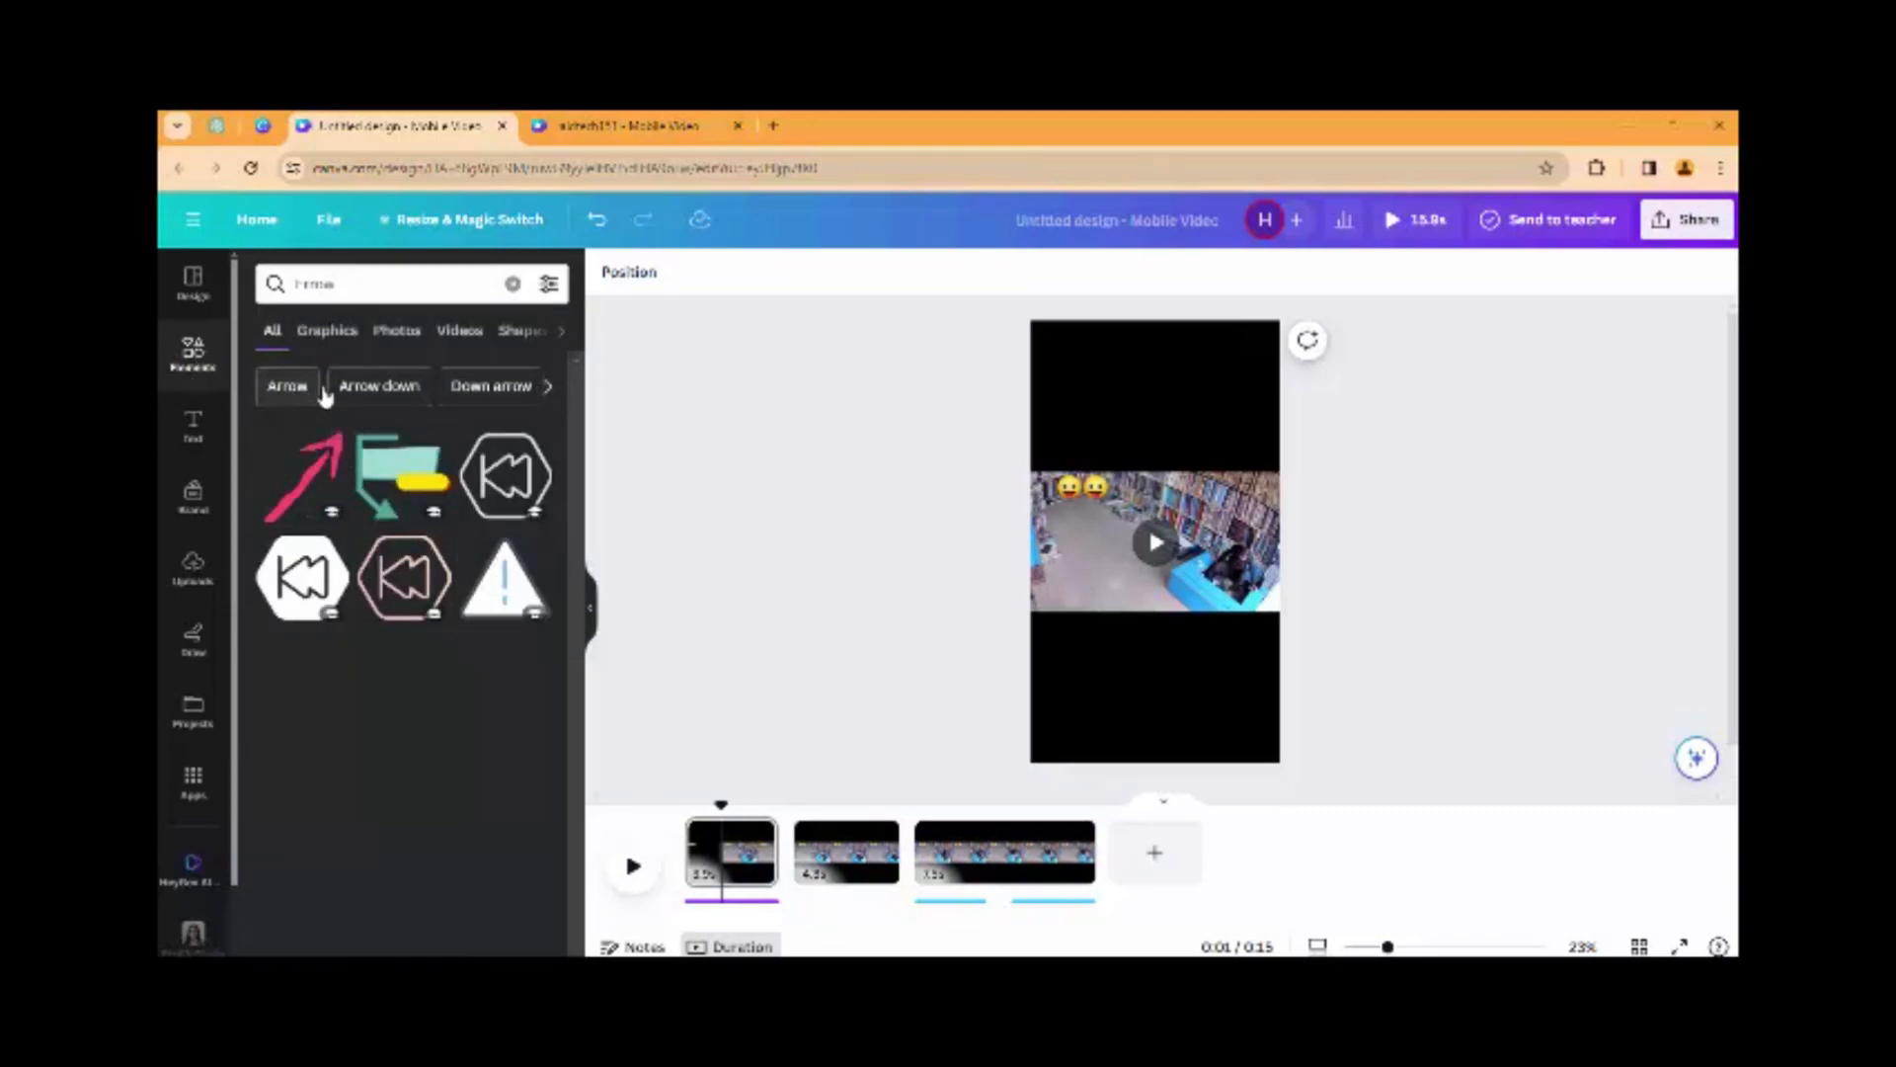
pyautogui.click(545, 405)
pyautogui.click(257, 389)
pyautogui.click(286, 395)
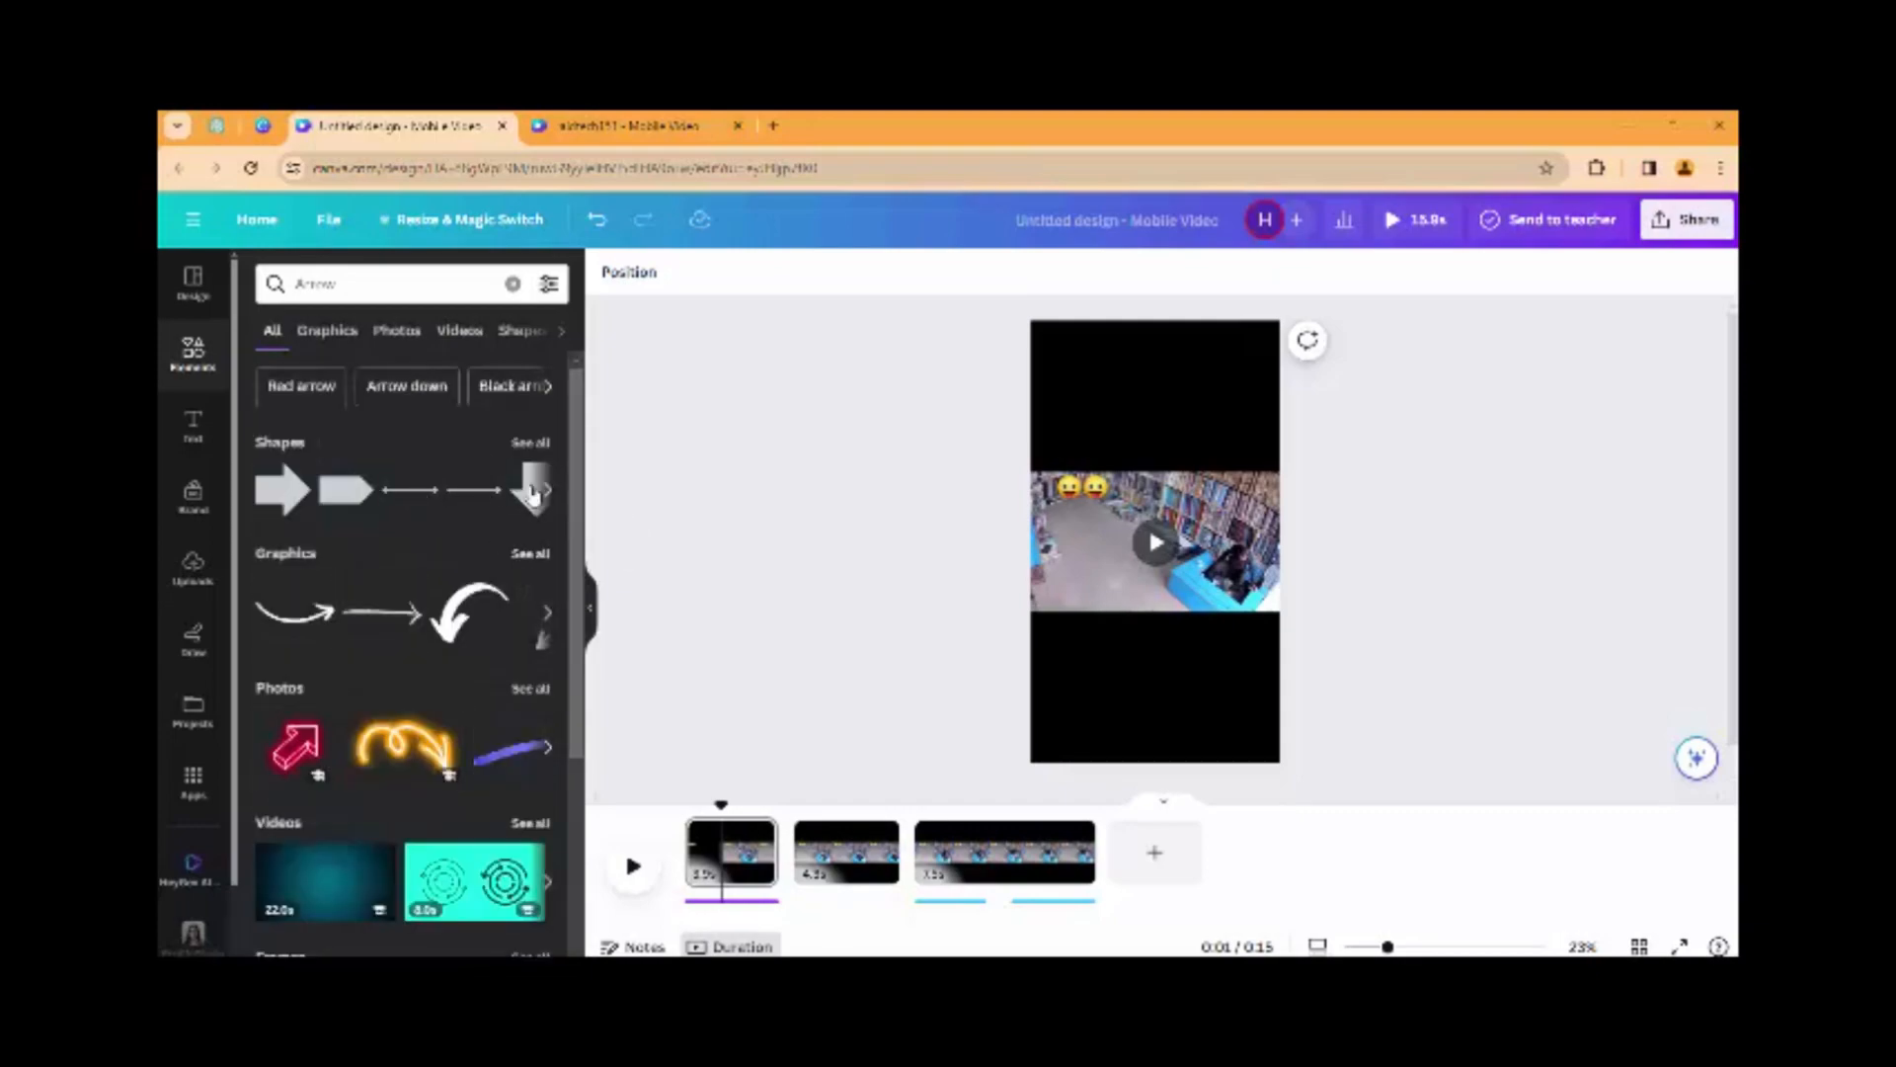
# Browse the arrow shapes and videos in the search results and add the red neon arrow photo to the first page
pyautogui.click(527, 446)
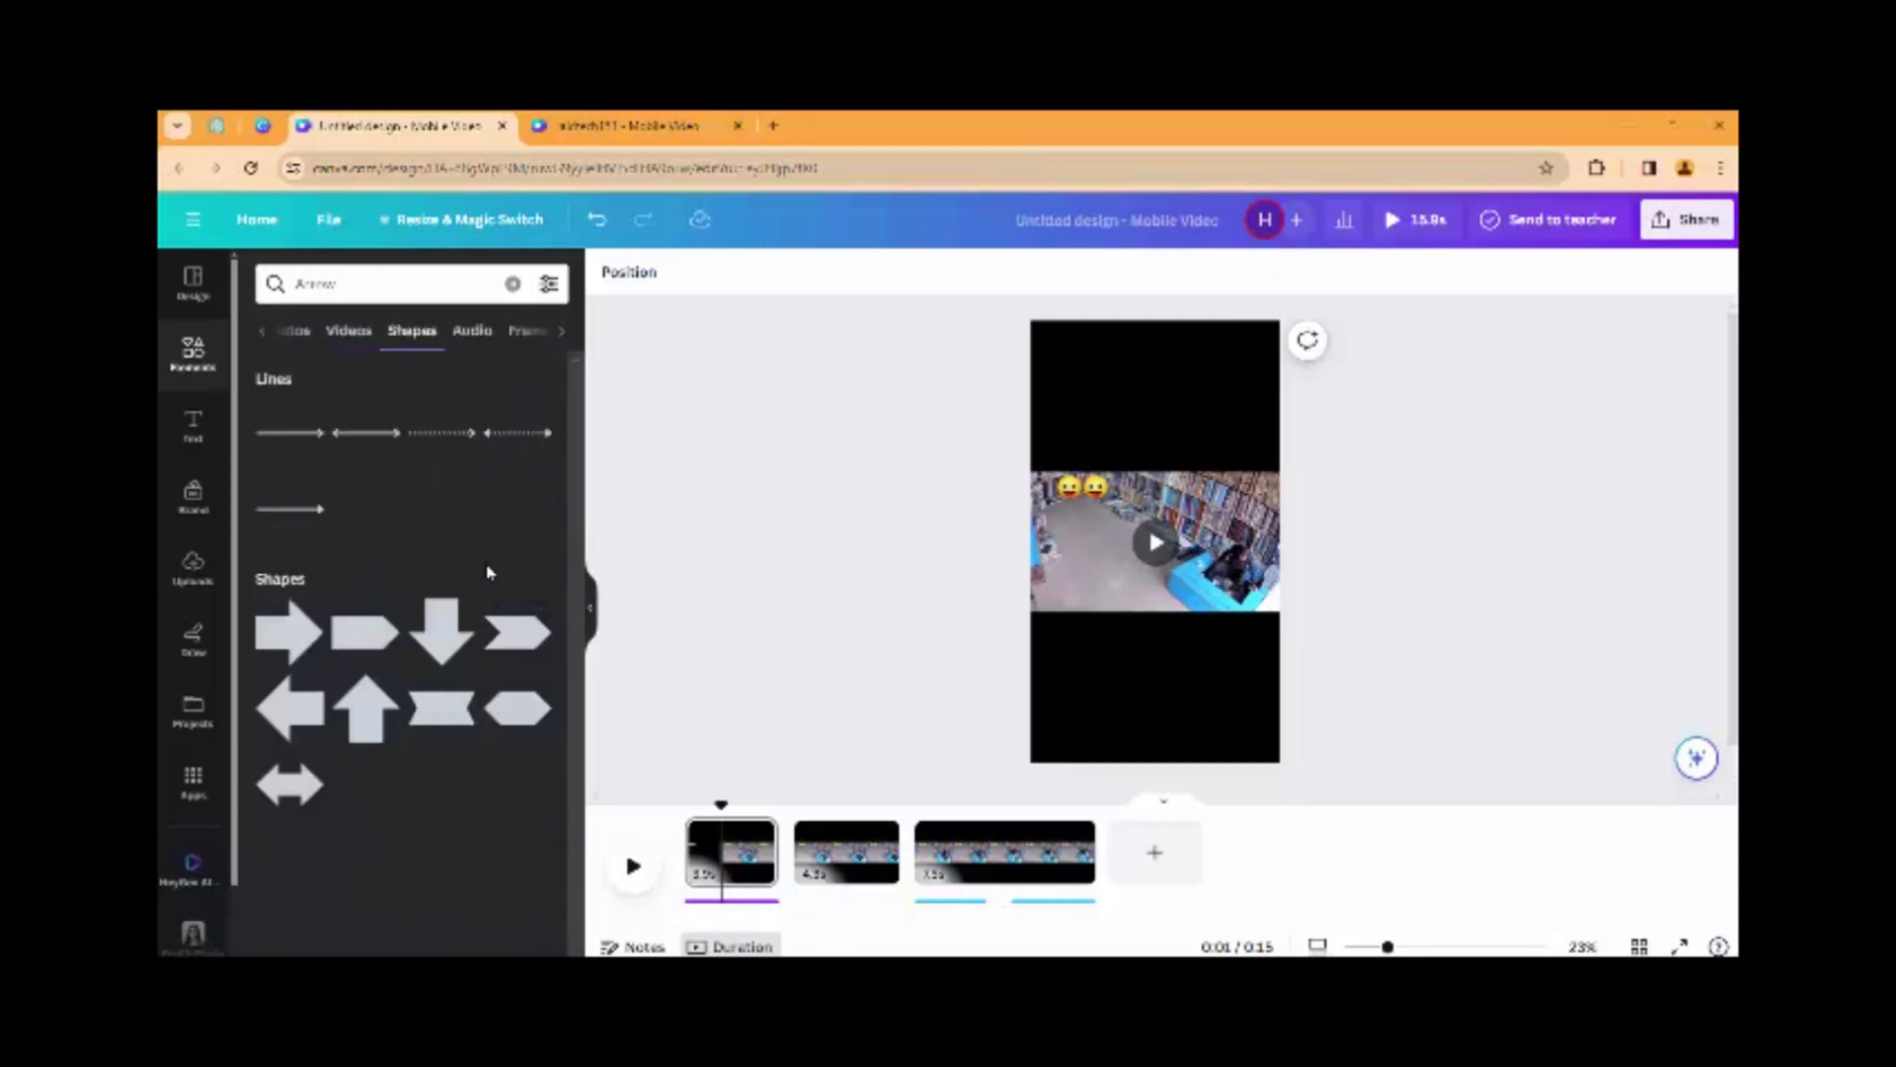
pyautogui.click(561, 331)
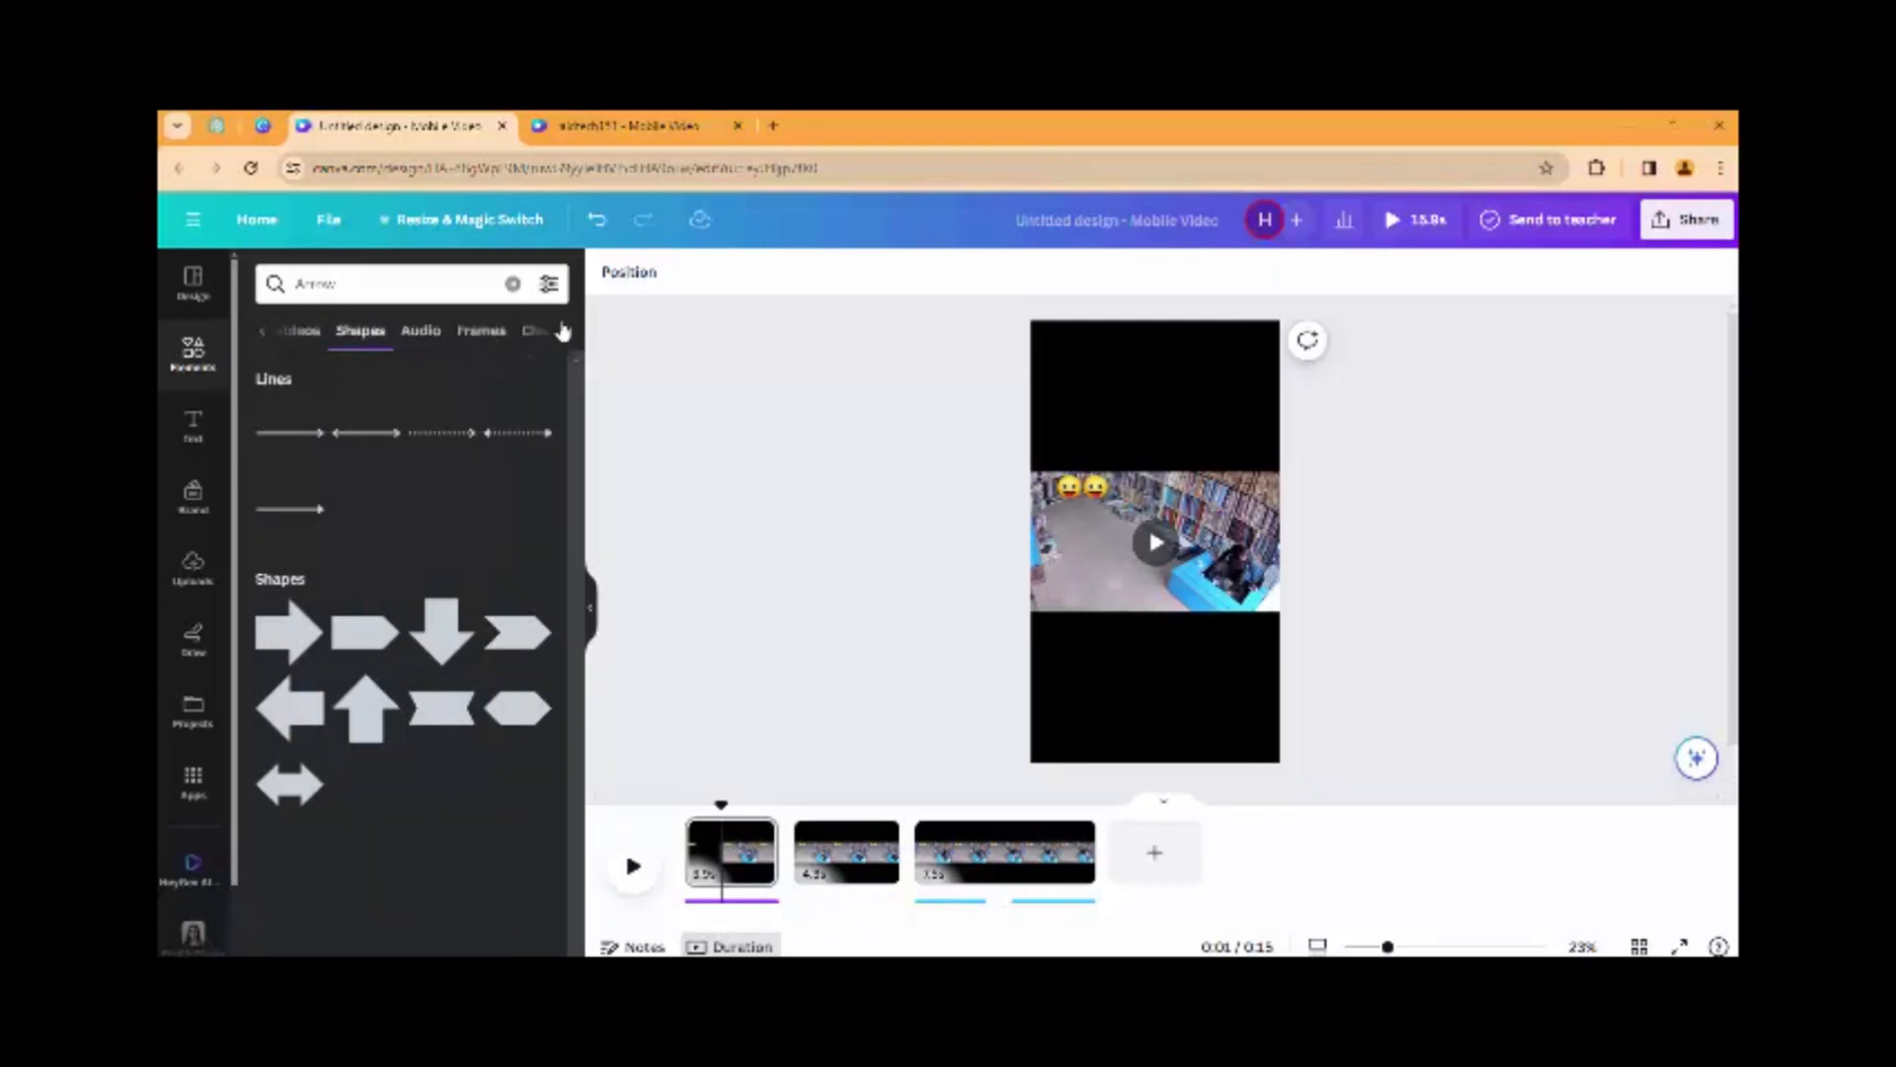
pyautogui.click(302, 334)
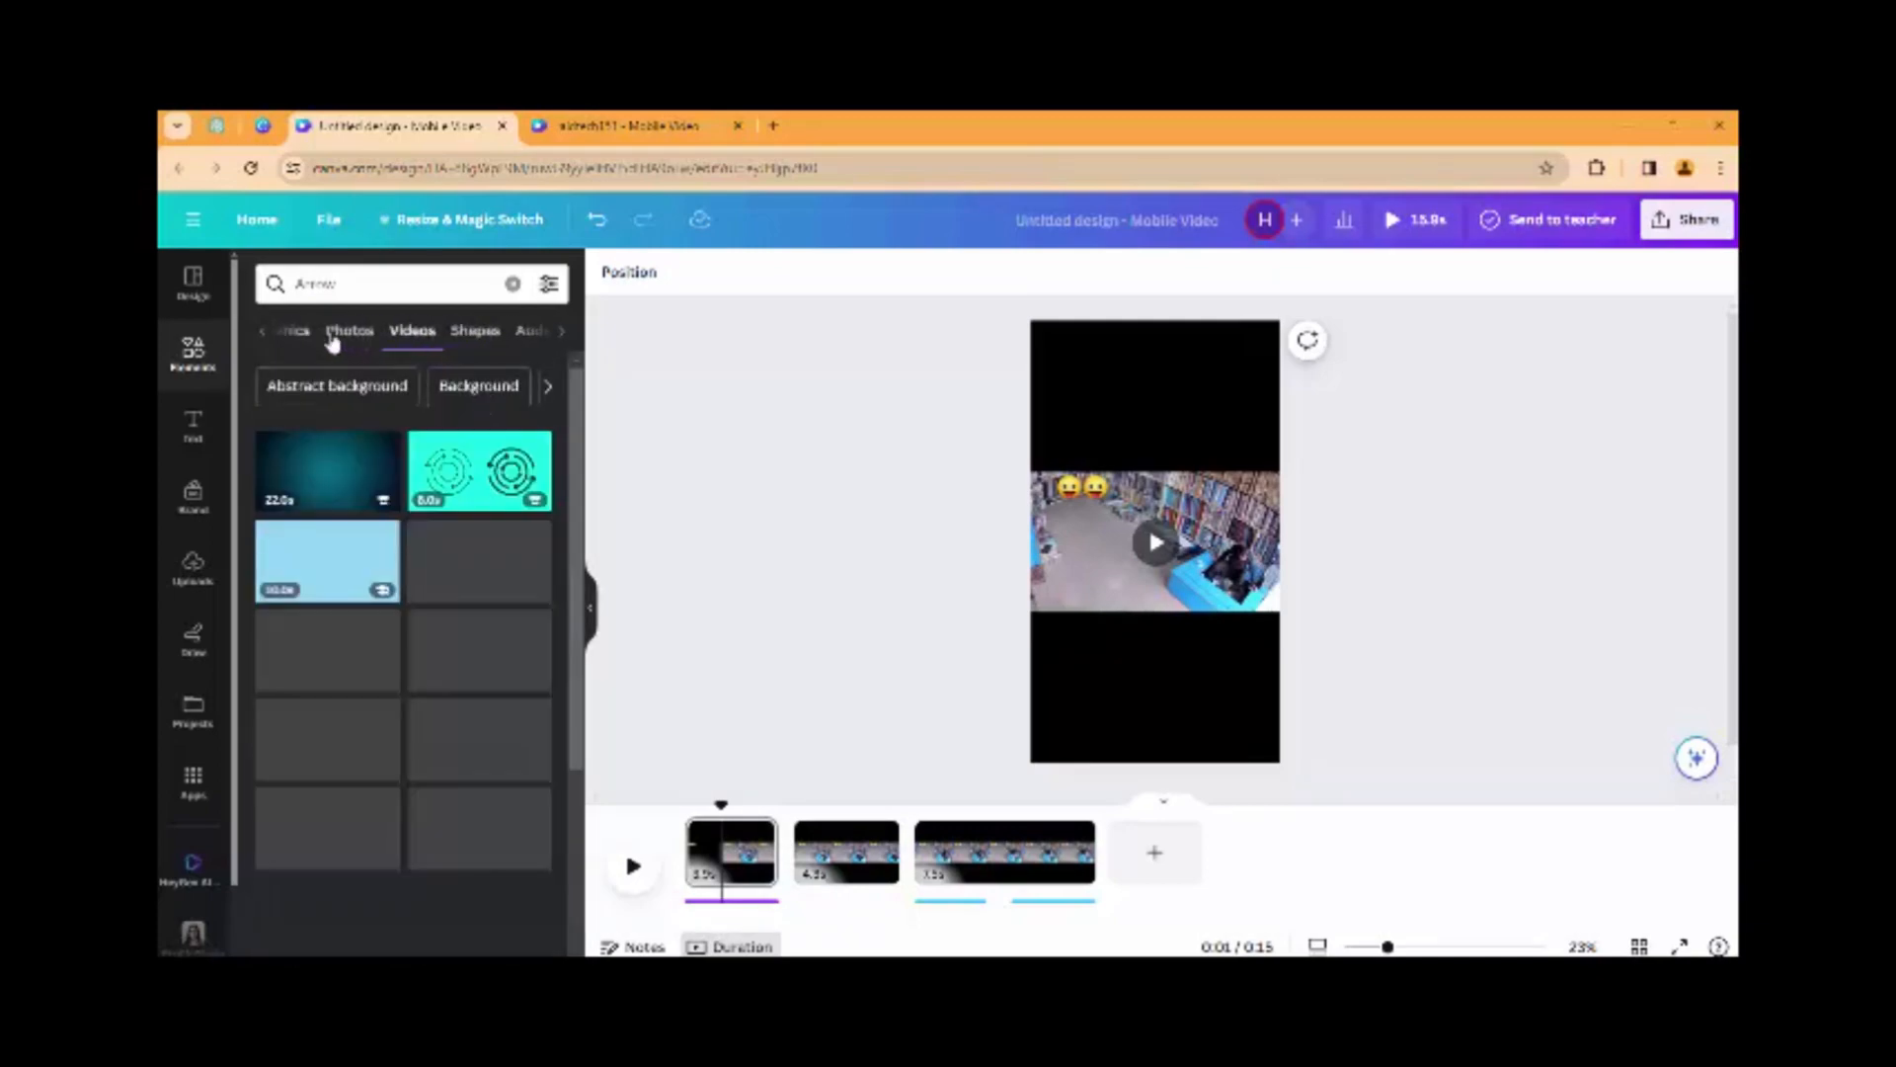
pyautogui.click(455, 335)
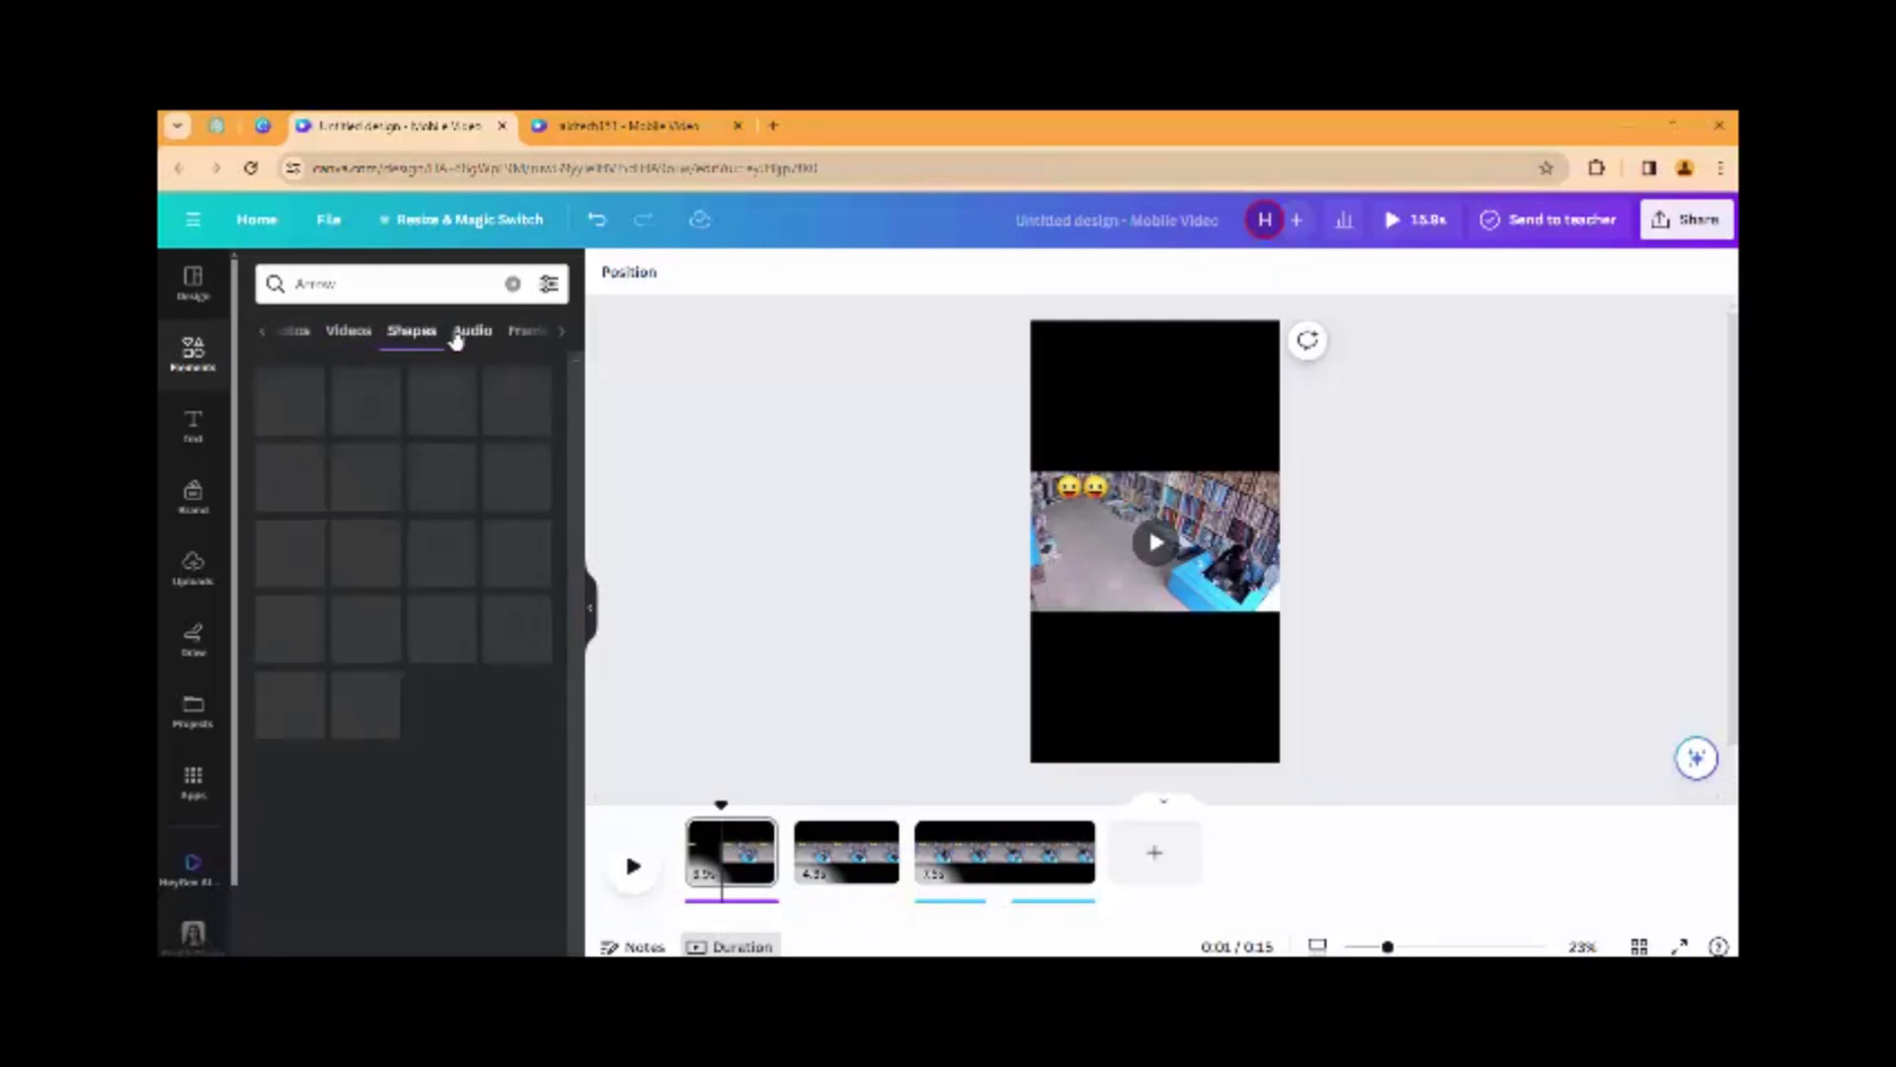
pyautogui.click(333, 332)
pyautogui.click(276, 333)
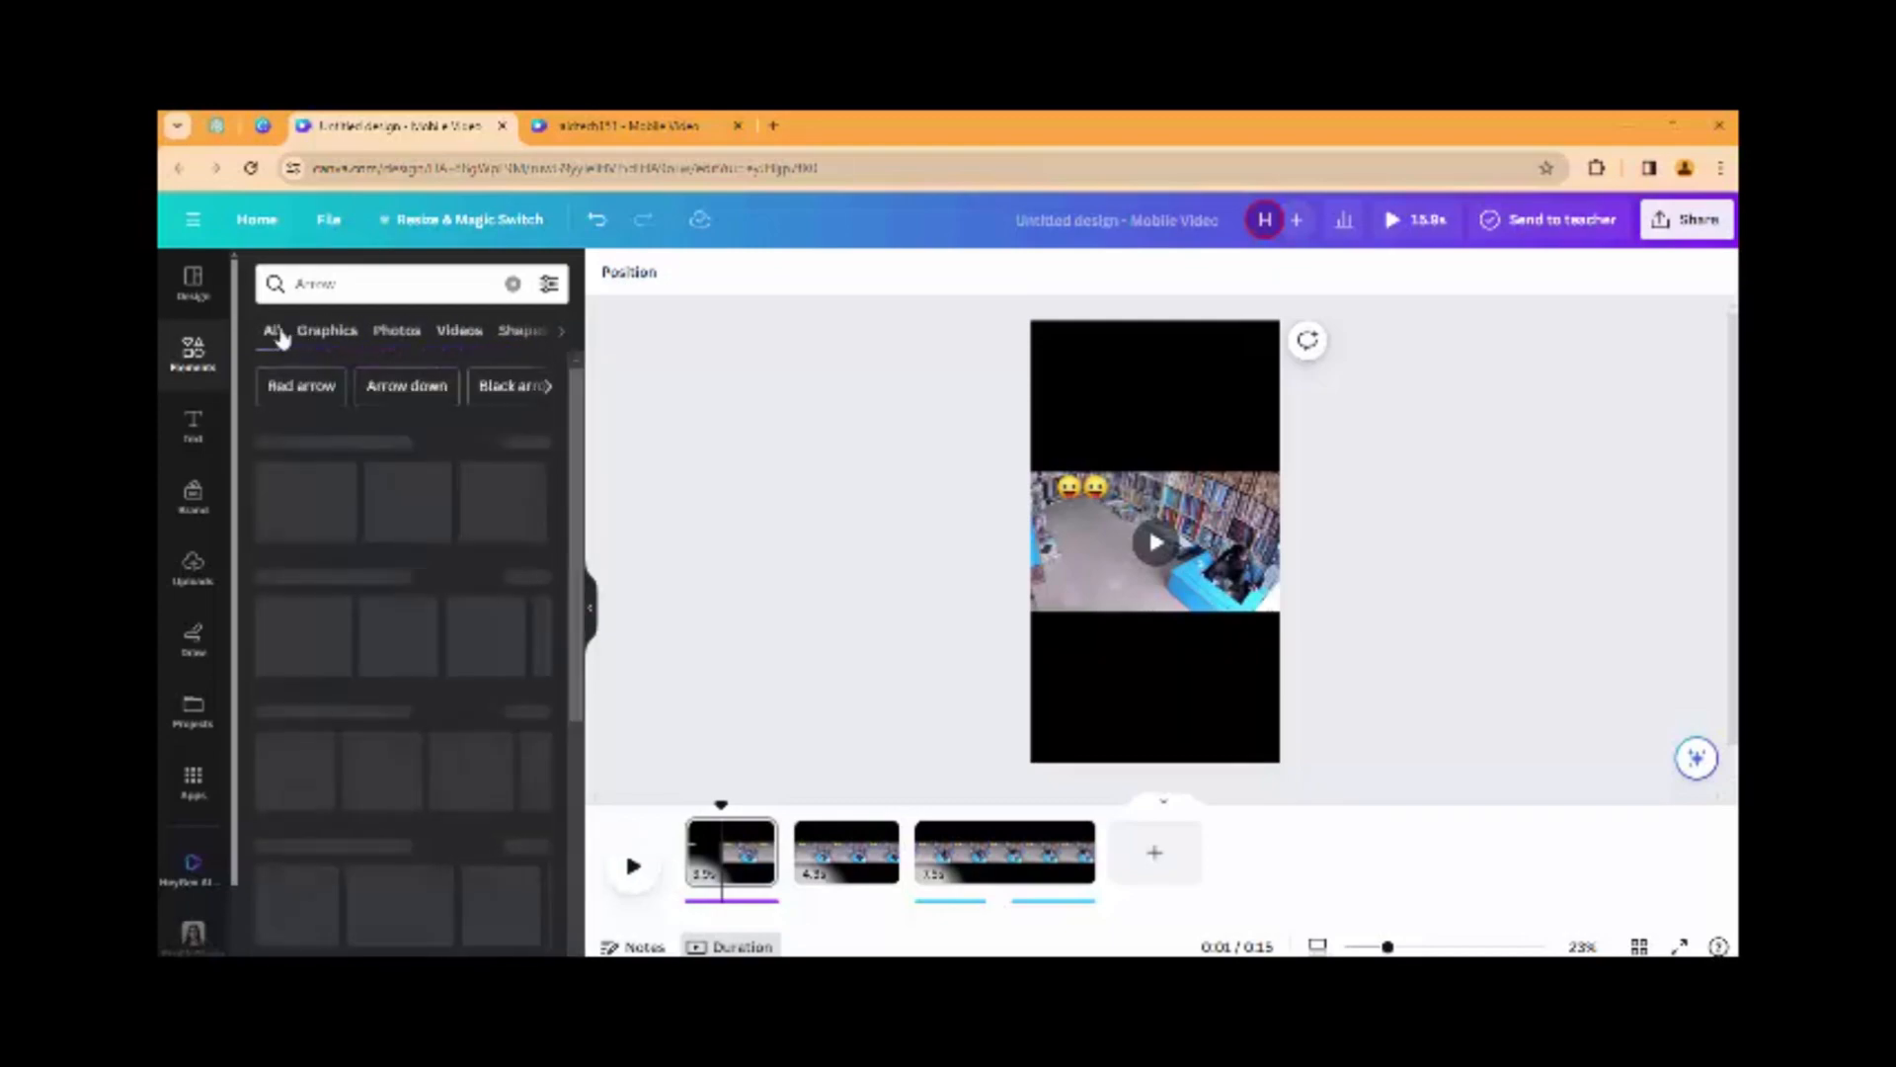
pyautogui.scroll(-1, 296, 674)
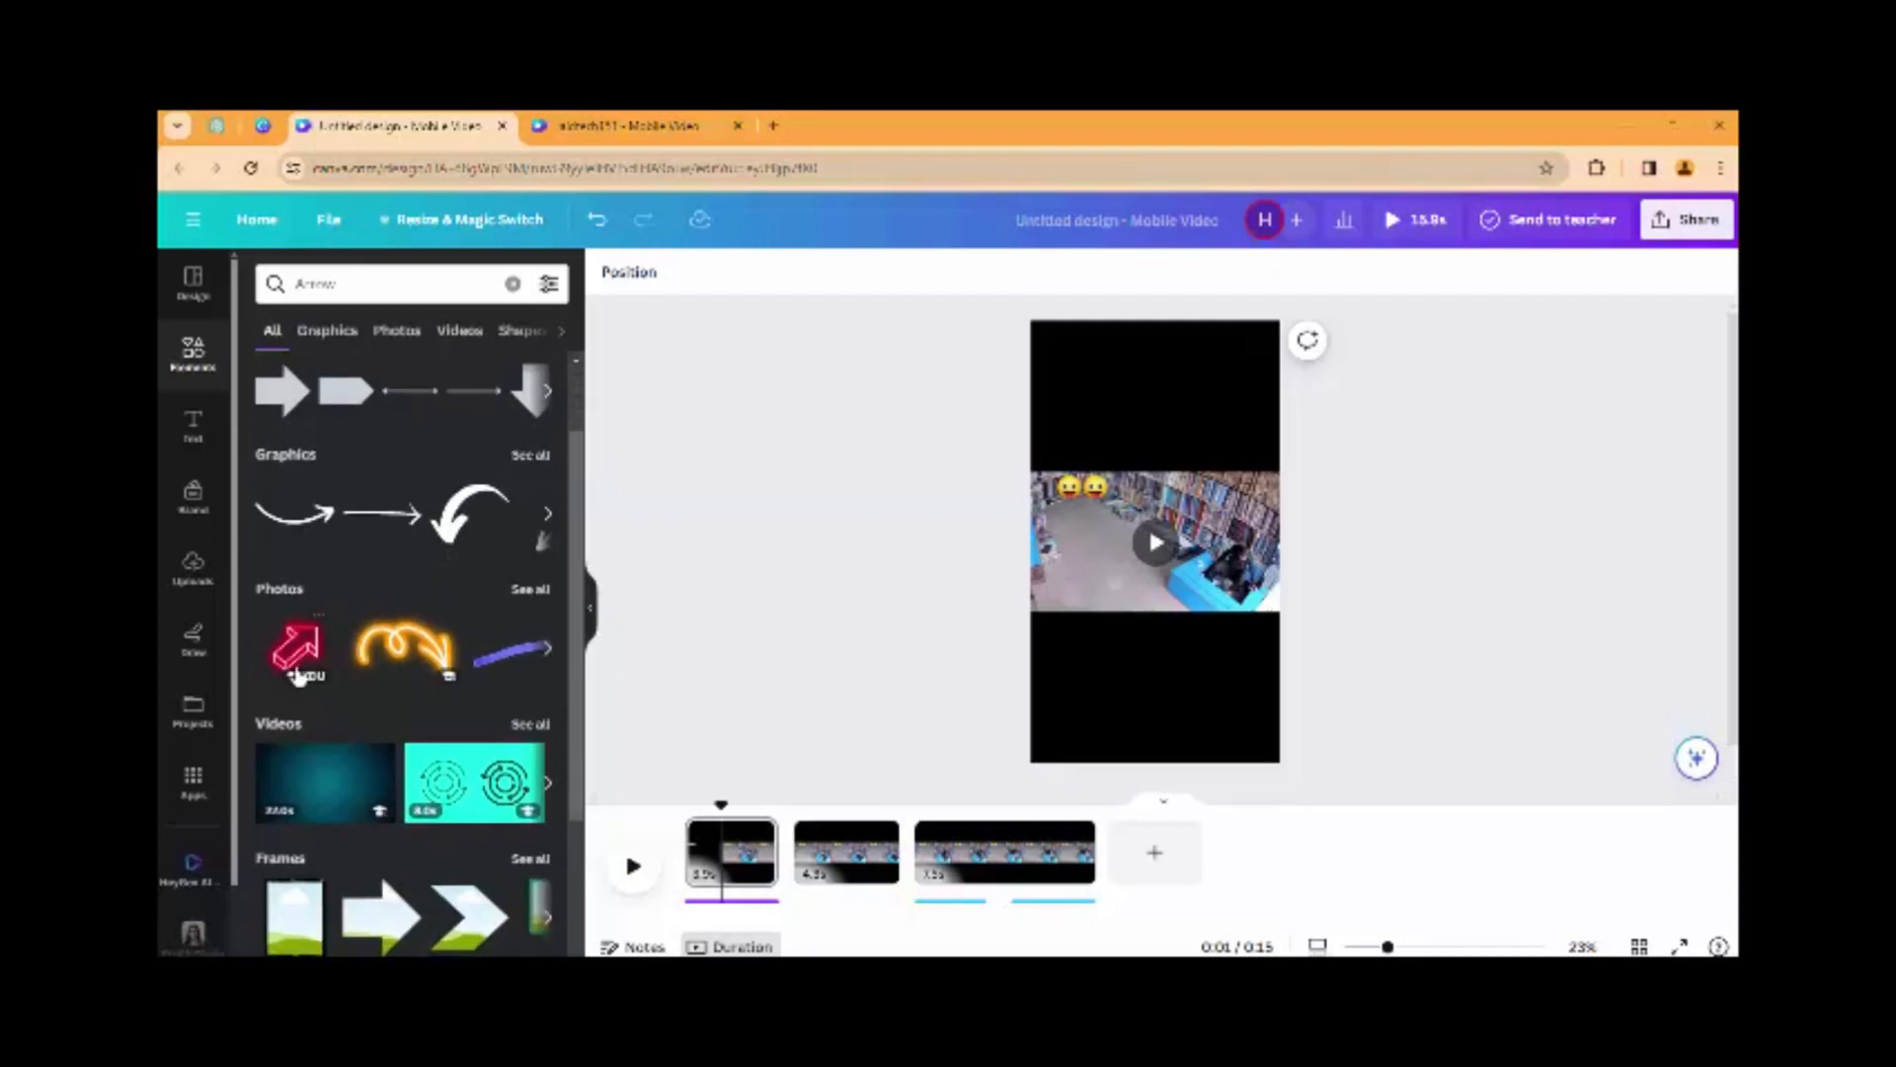
pyautogui.click(301, 665)
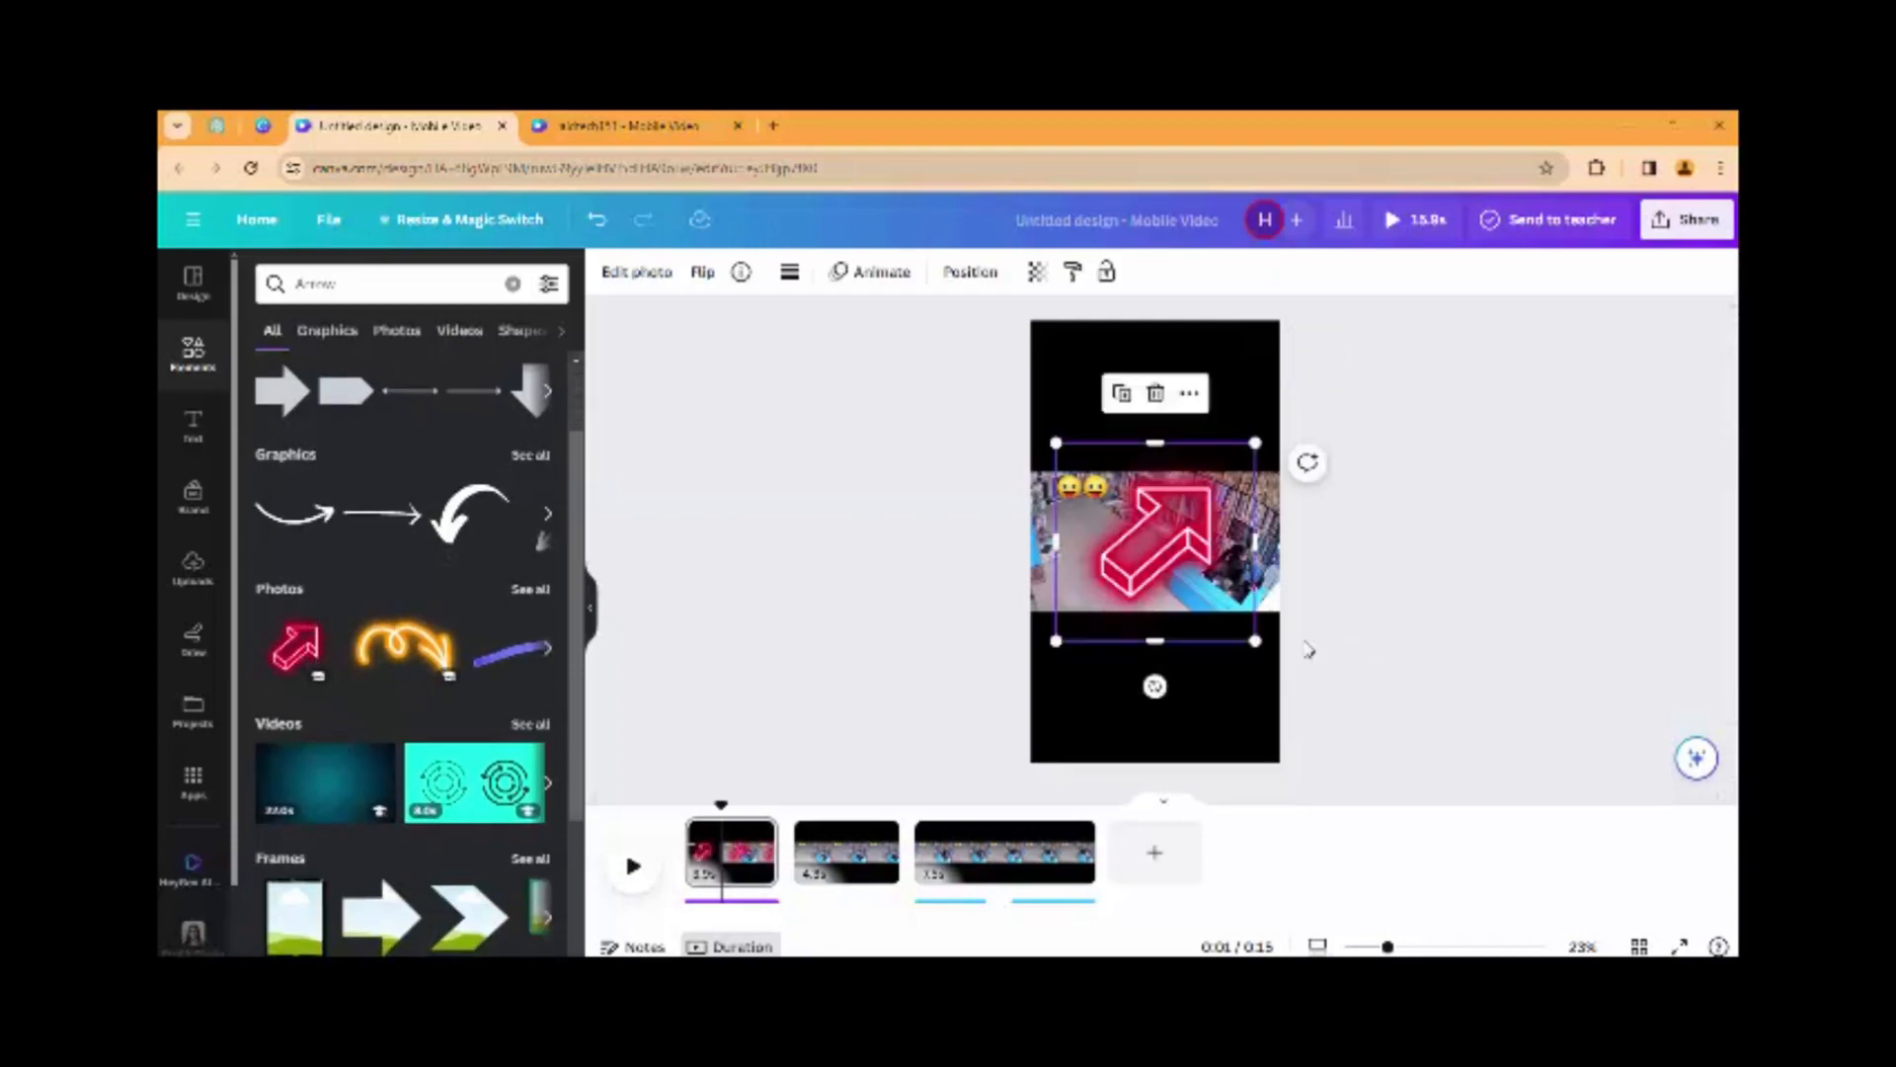
# Move the neon arrow to the clip's lower edge, rotate it to point up and to the left, and shrink it
pyautogui.moveTo(1141, 610); pyautogui.dragTo(1156, 693)
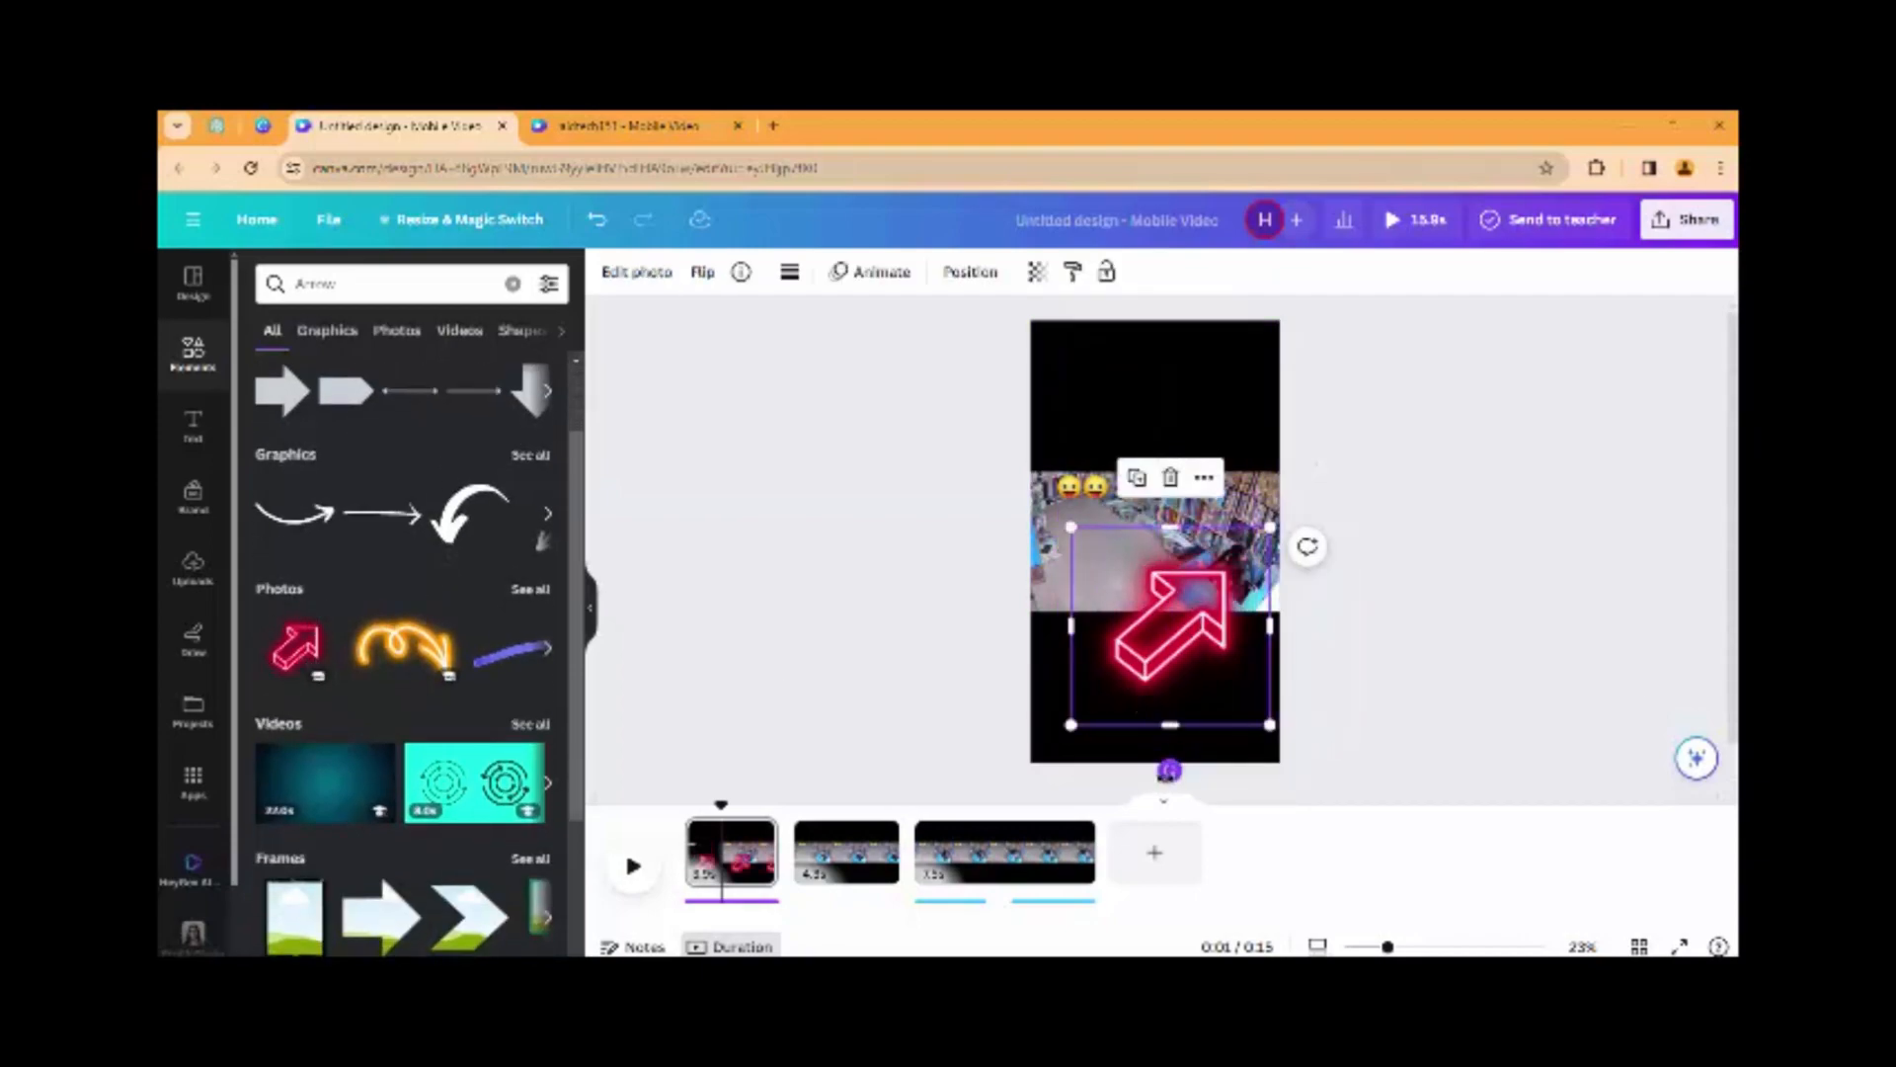
pyautogui.moveTo(1169, 769); pyautogui.dragTo(1307, 577)
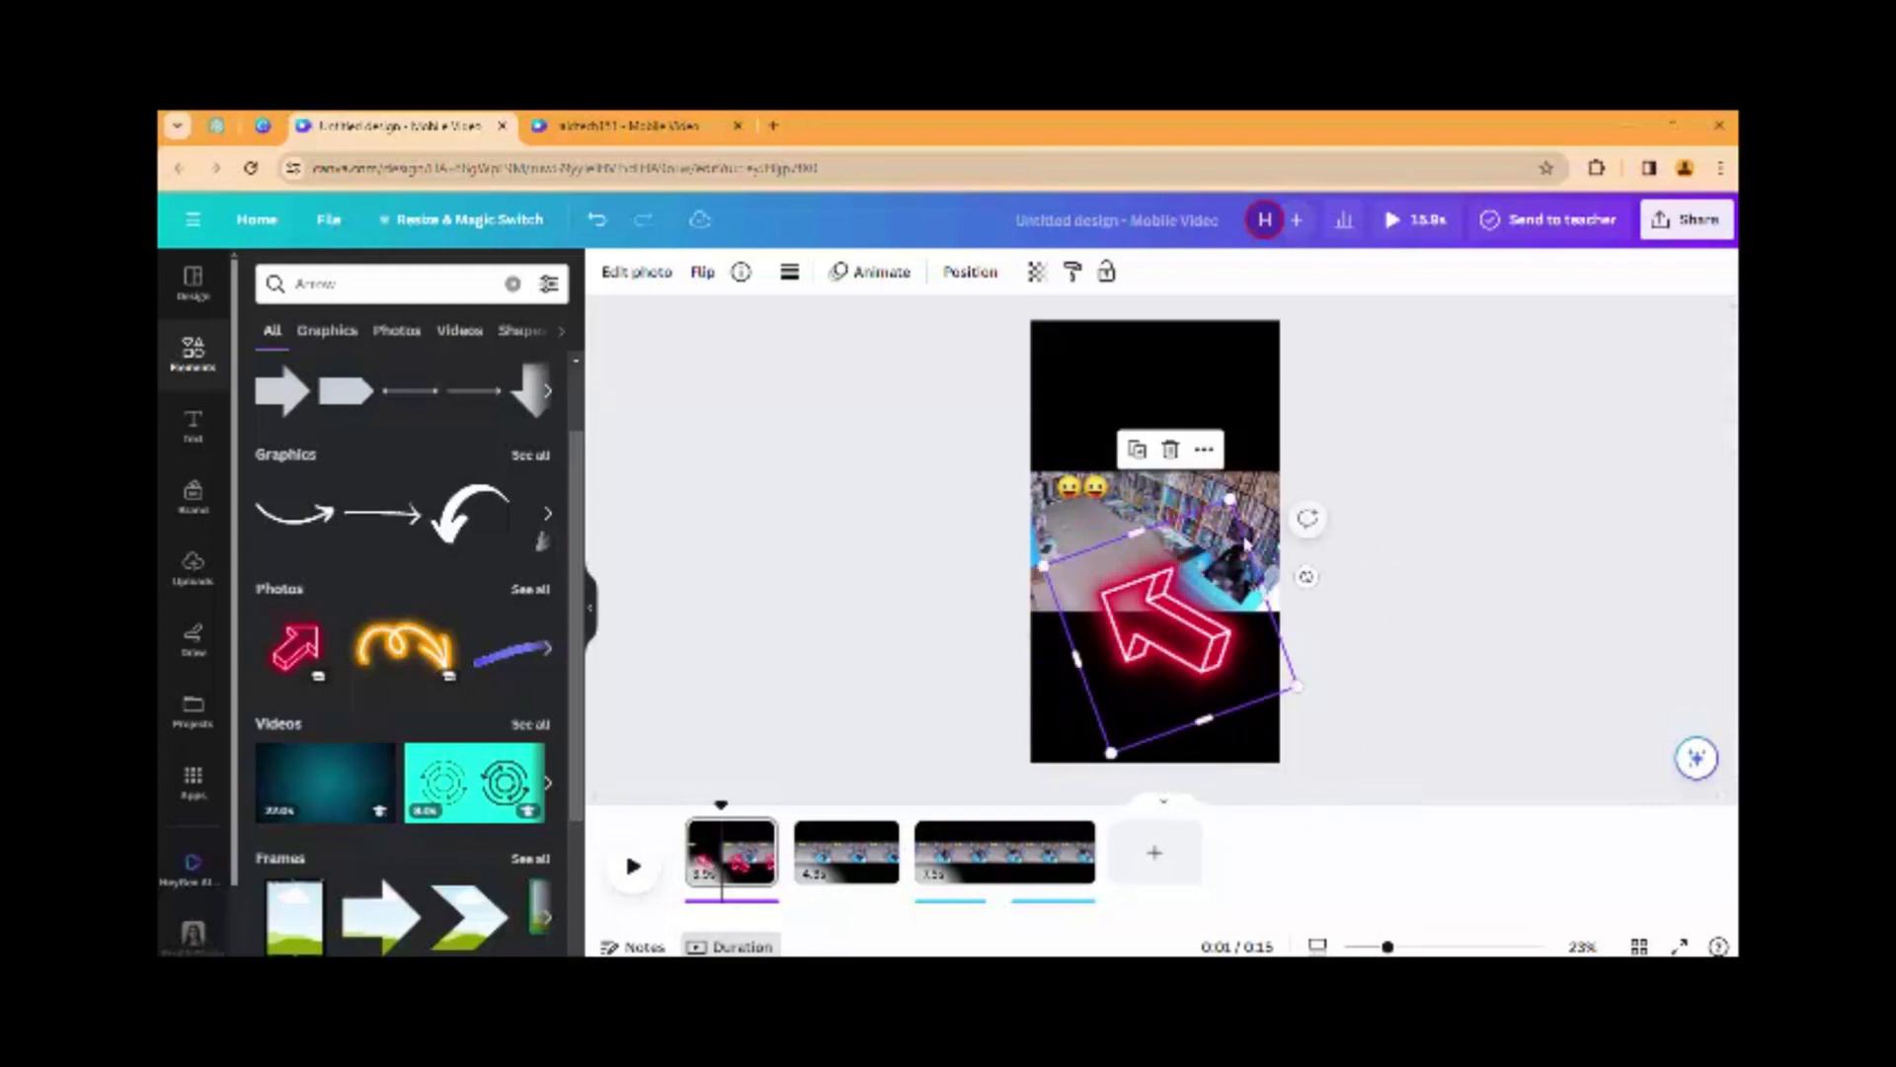
pyautogui.moveTo(1229, 496); pyautogui.dragTo(1159, 614)
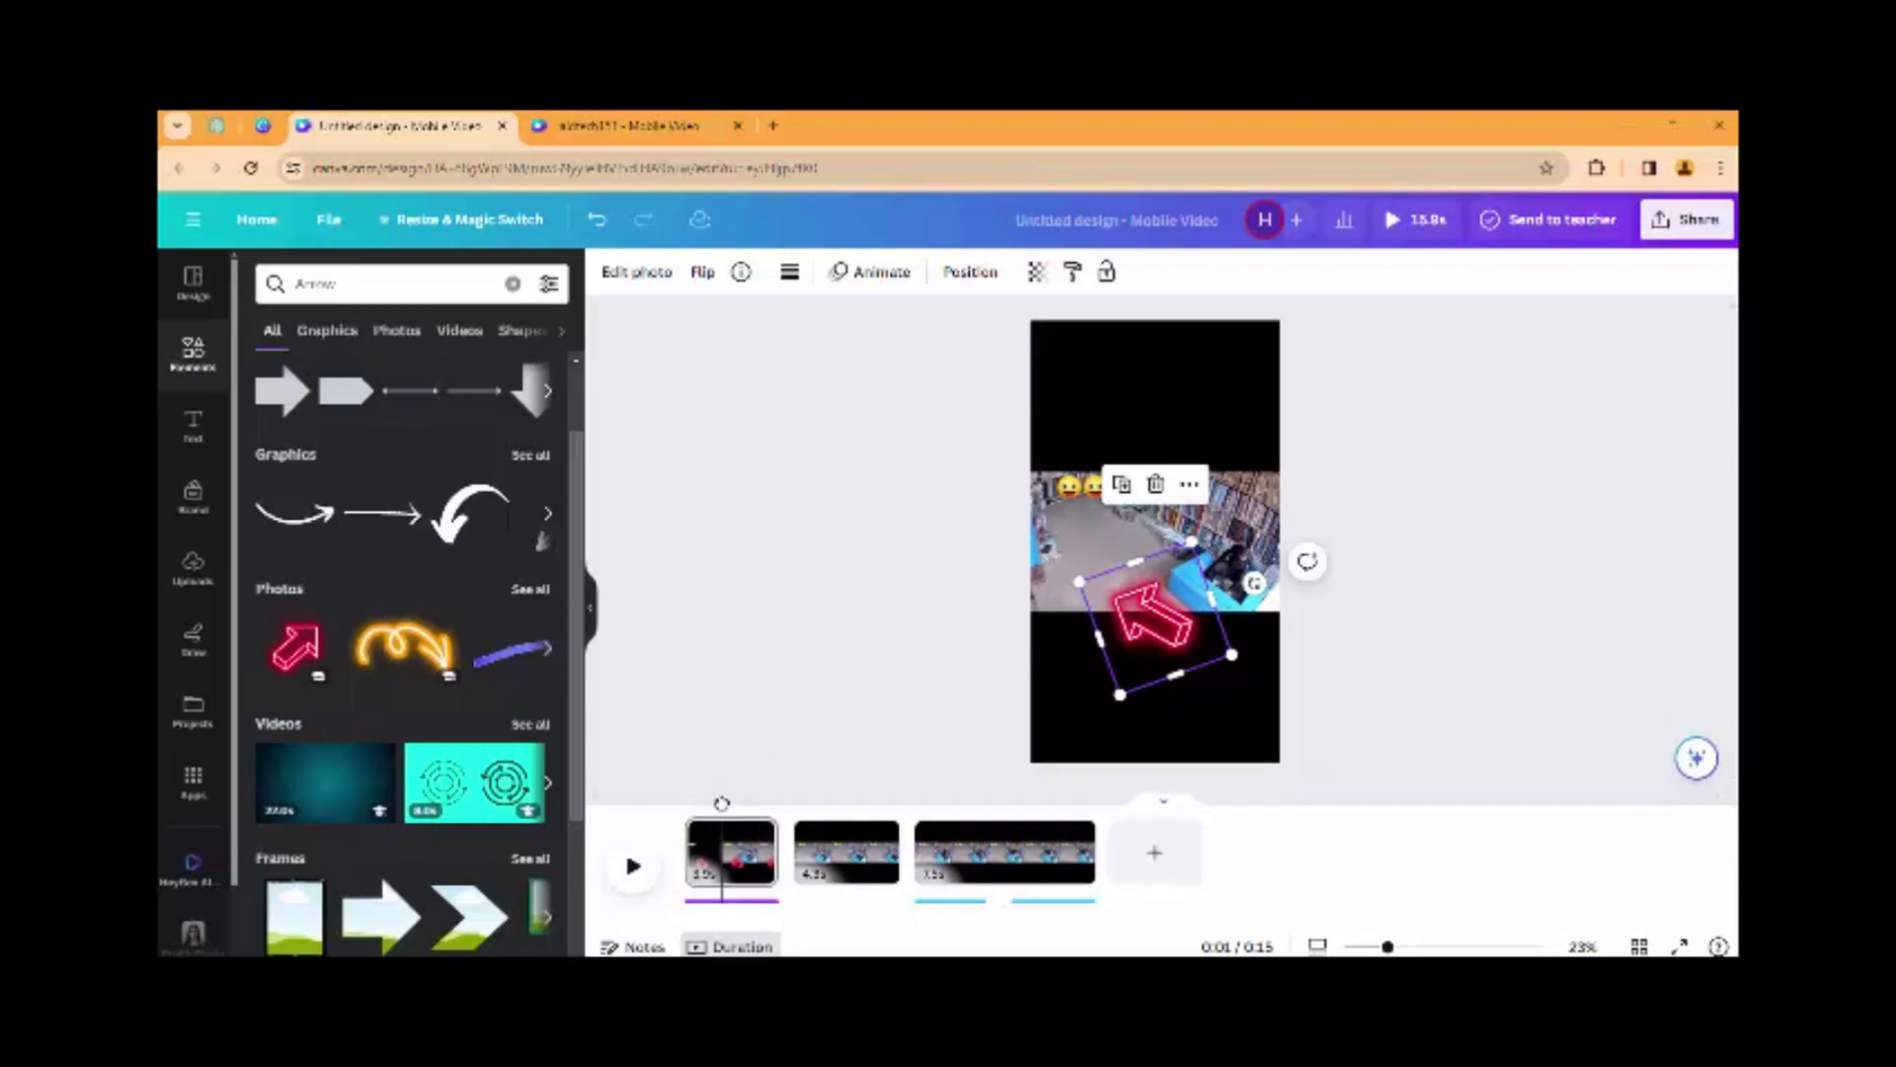
# Play the first page from its start, and reduce the neon arrow further at the clip's lower edge
pyautogui.moveTo(720, 800); pyautogui.dragTo(672, 802)
pyautogui.click(635, 867)
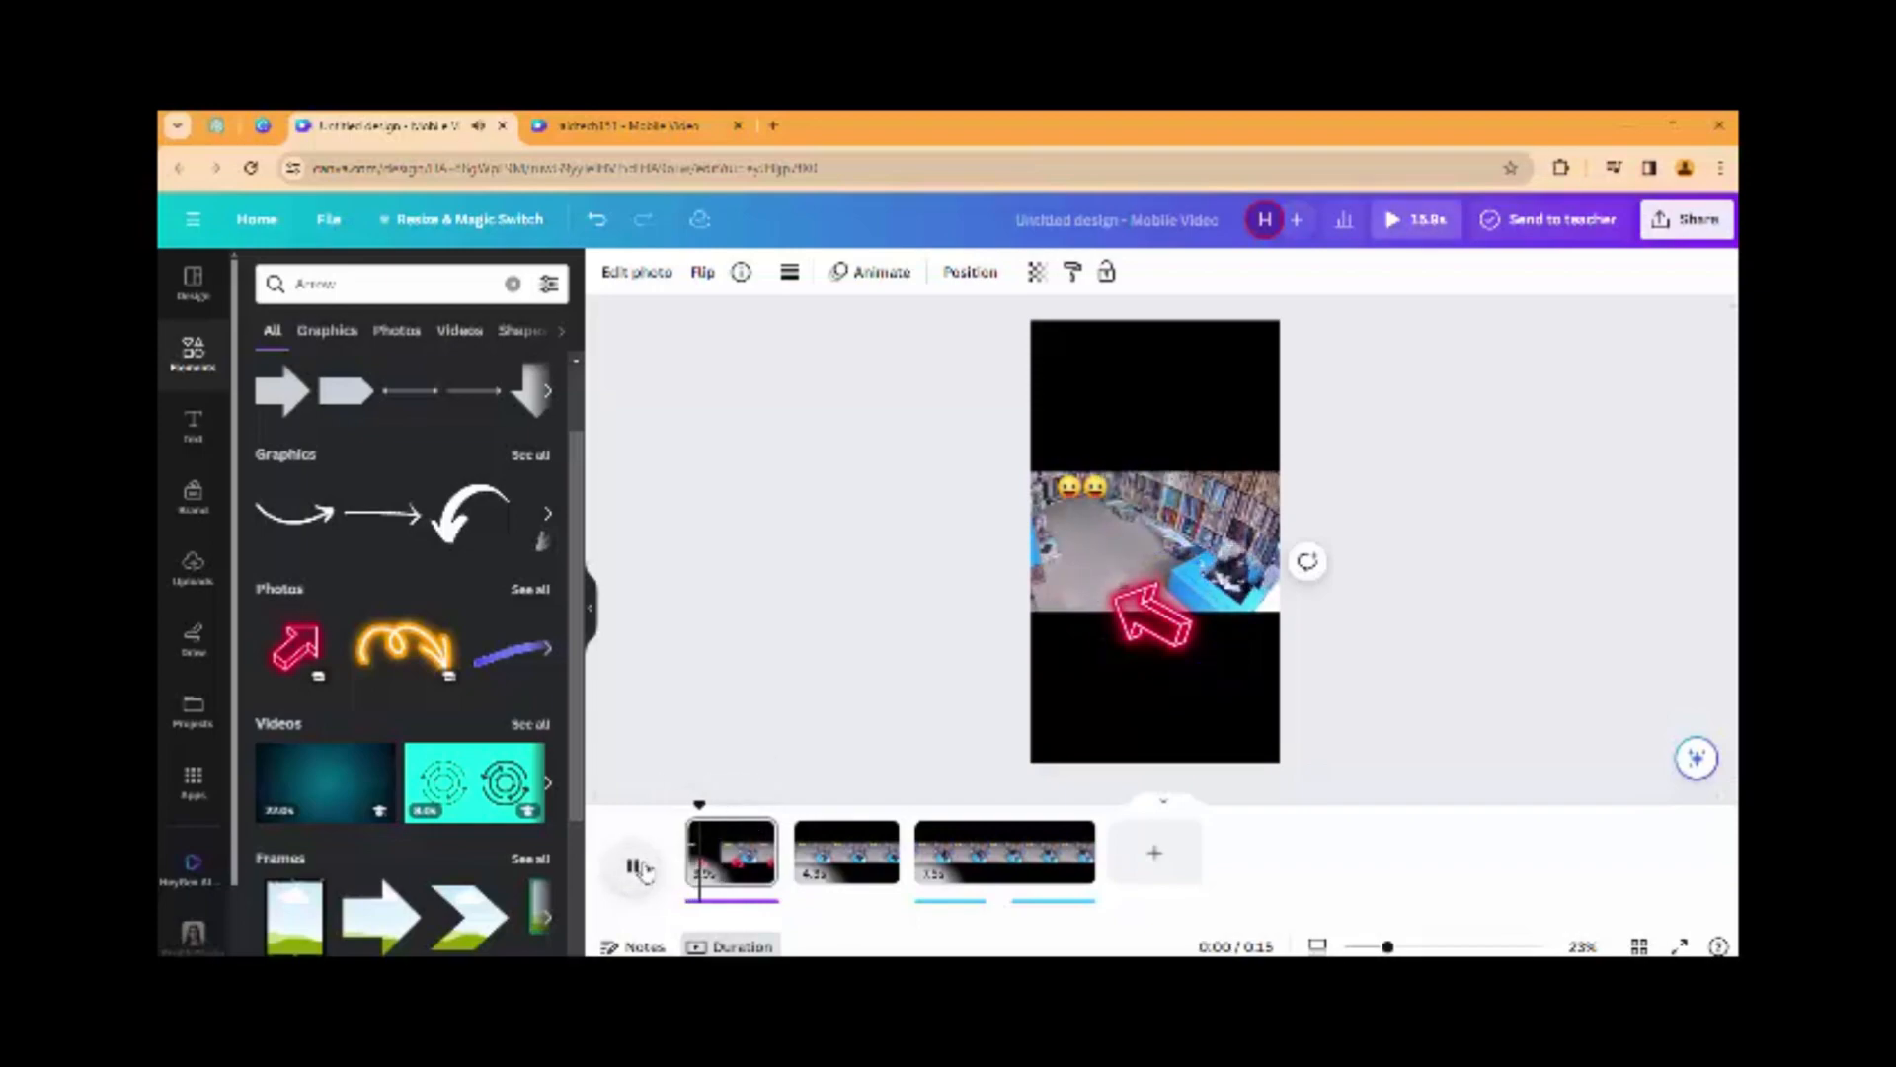
pyautogui.click(1178, 649)
pyautogui.moveTo(1156, 682); pyautogui.dragTo(1265, 595)
pyautogui.moveTo(1243, 668); pyautogui.dragTo(1163, 613)
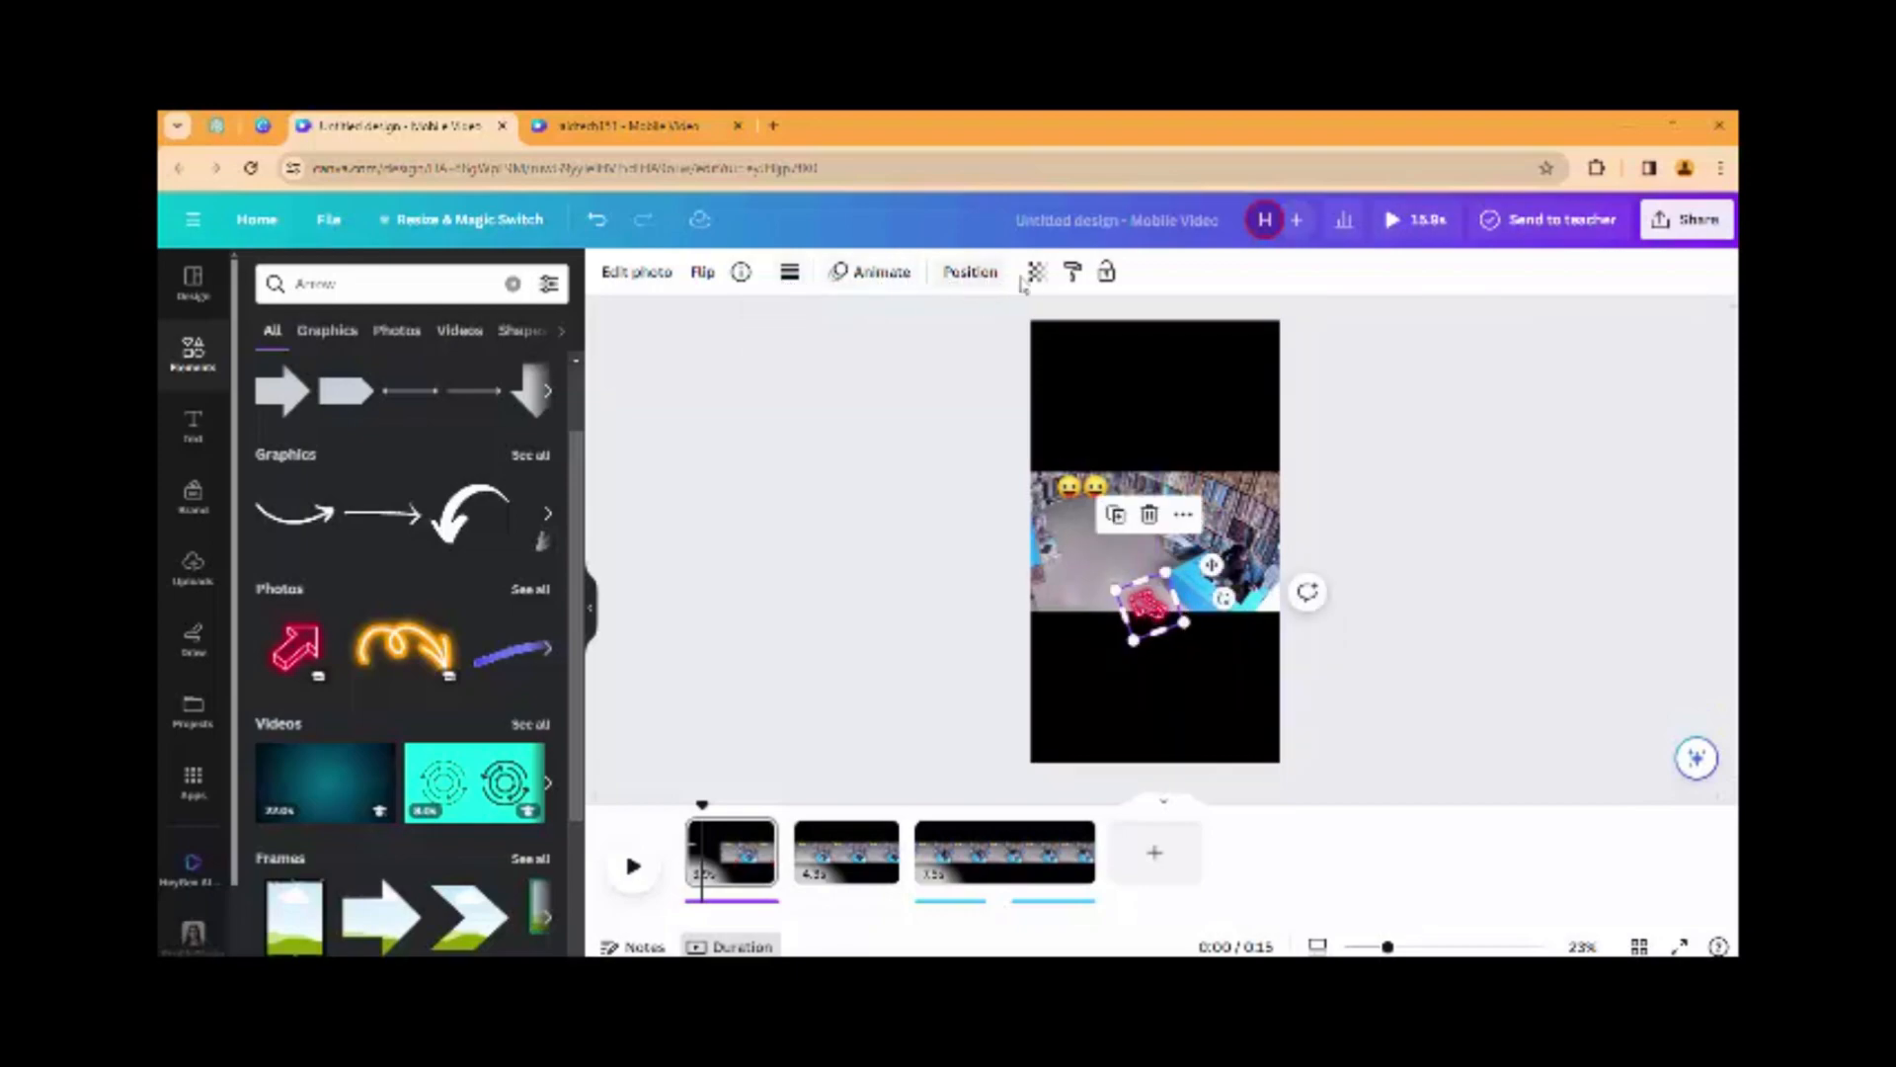
# Open the arrow's photo animations, shift the arrow toward the clip's lower-left corner, and play the page back
pyautogui.click(874, 275)
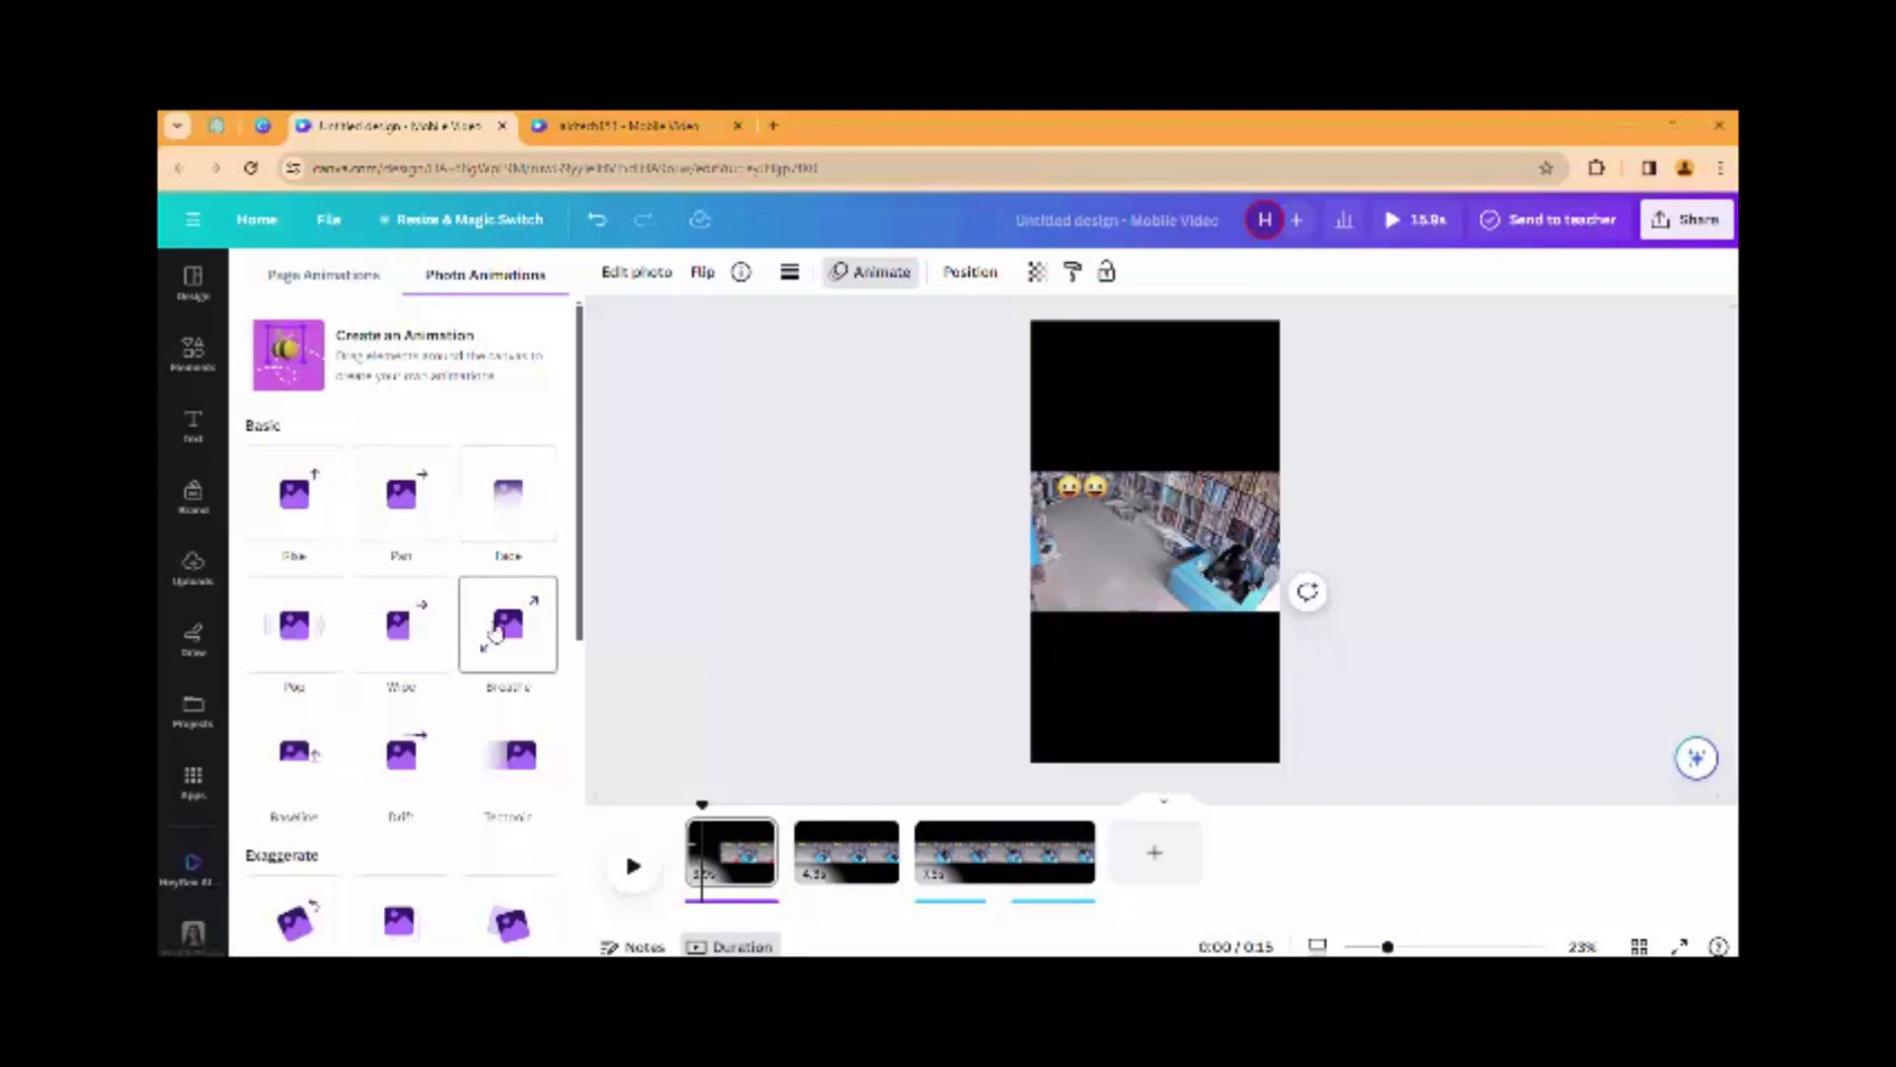
pyautogui.scroll(-5, 508, 623)
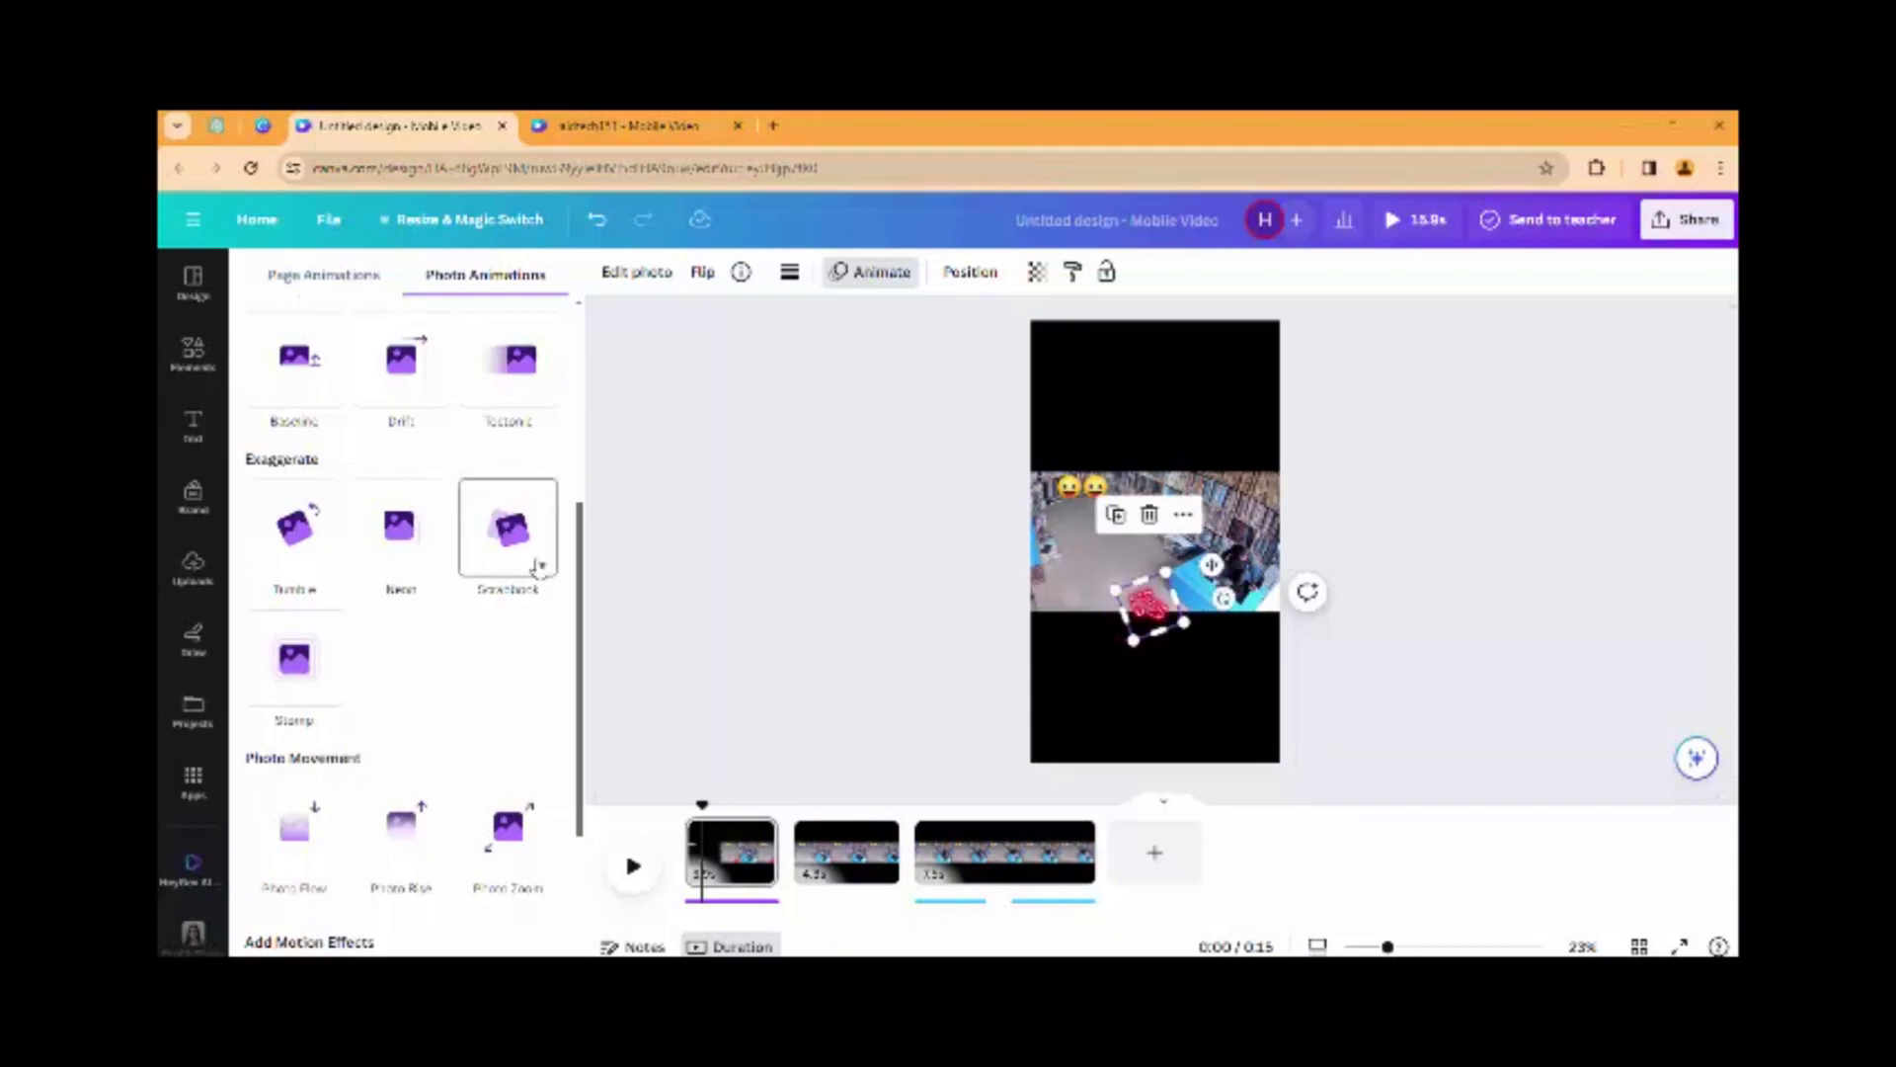
pyautogui.moveTo(1153, 612); pyautogui.dragTo(1092, 620)
pyautogui.click(633, 866)
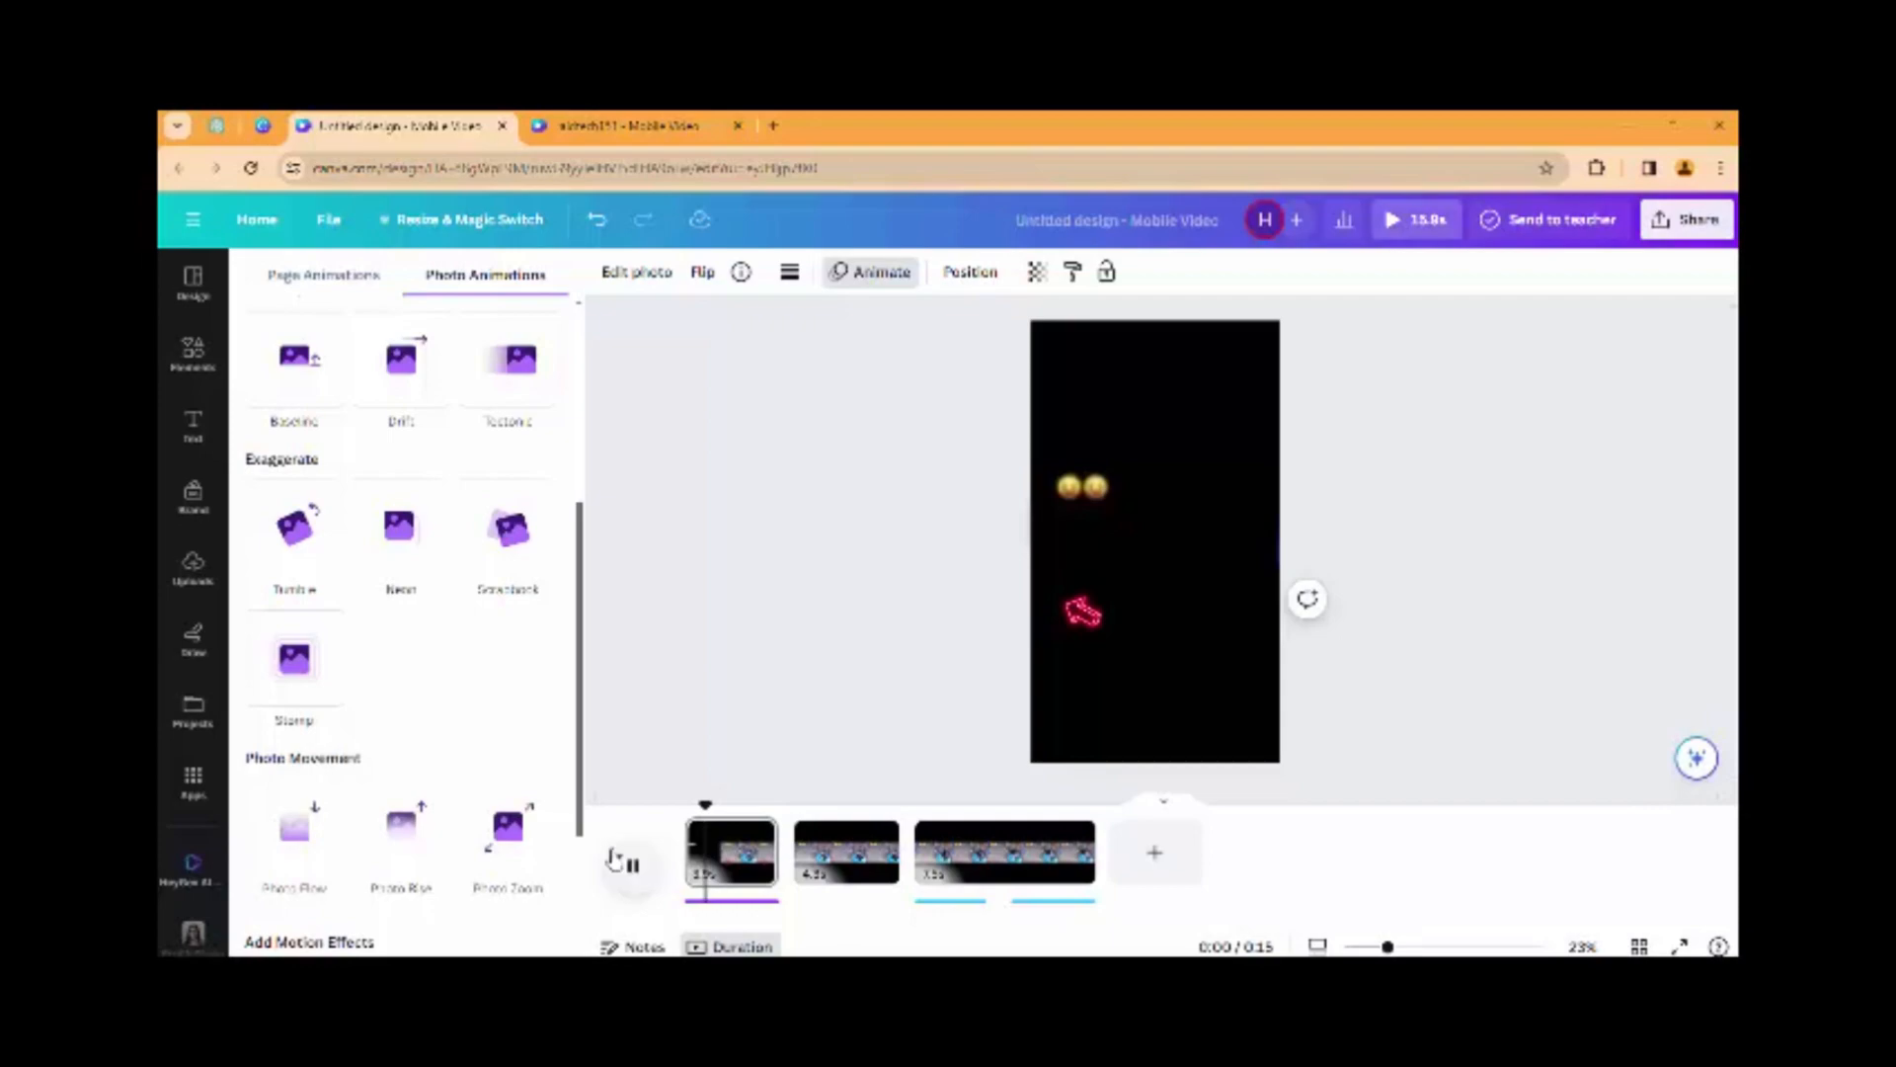
pyautogui.click(635, 866)
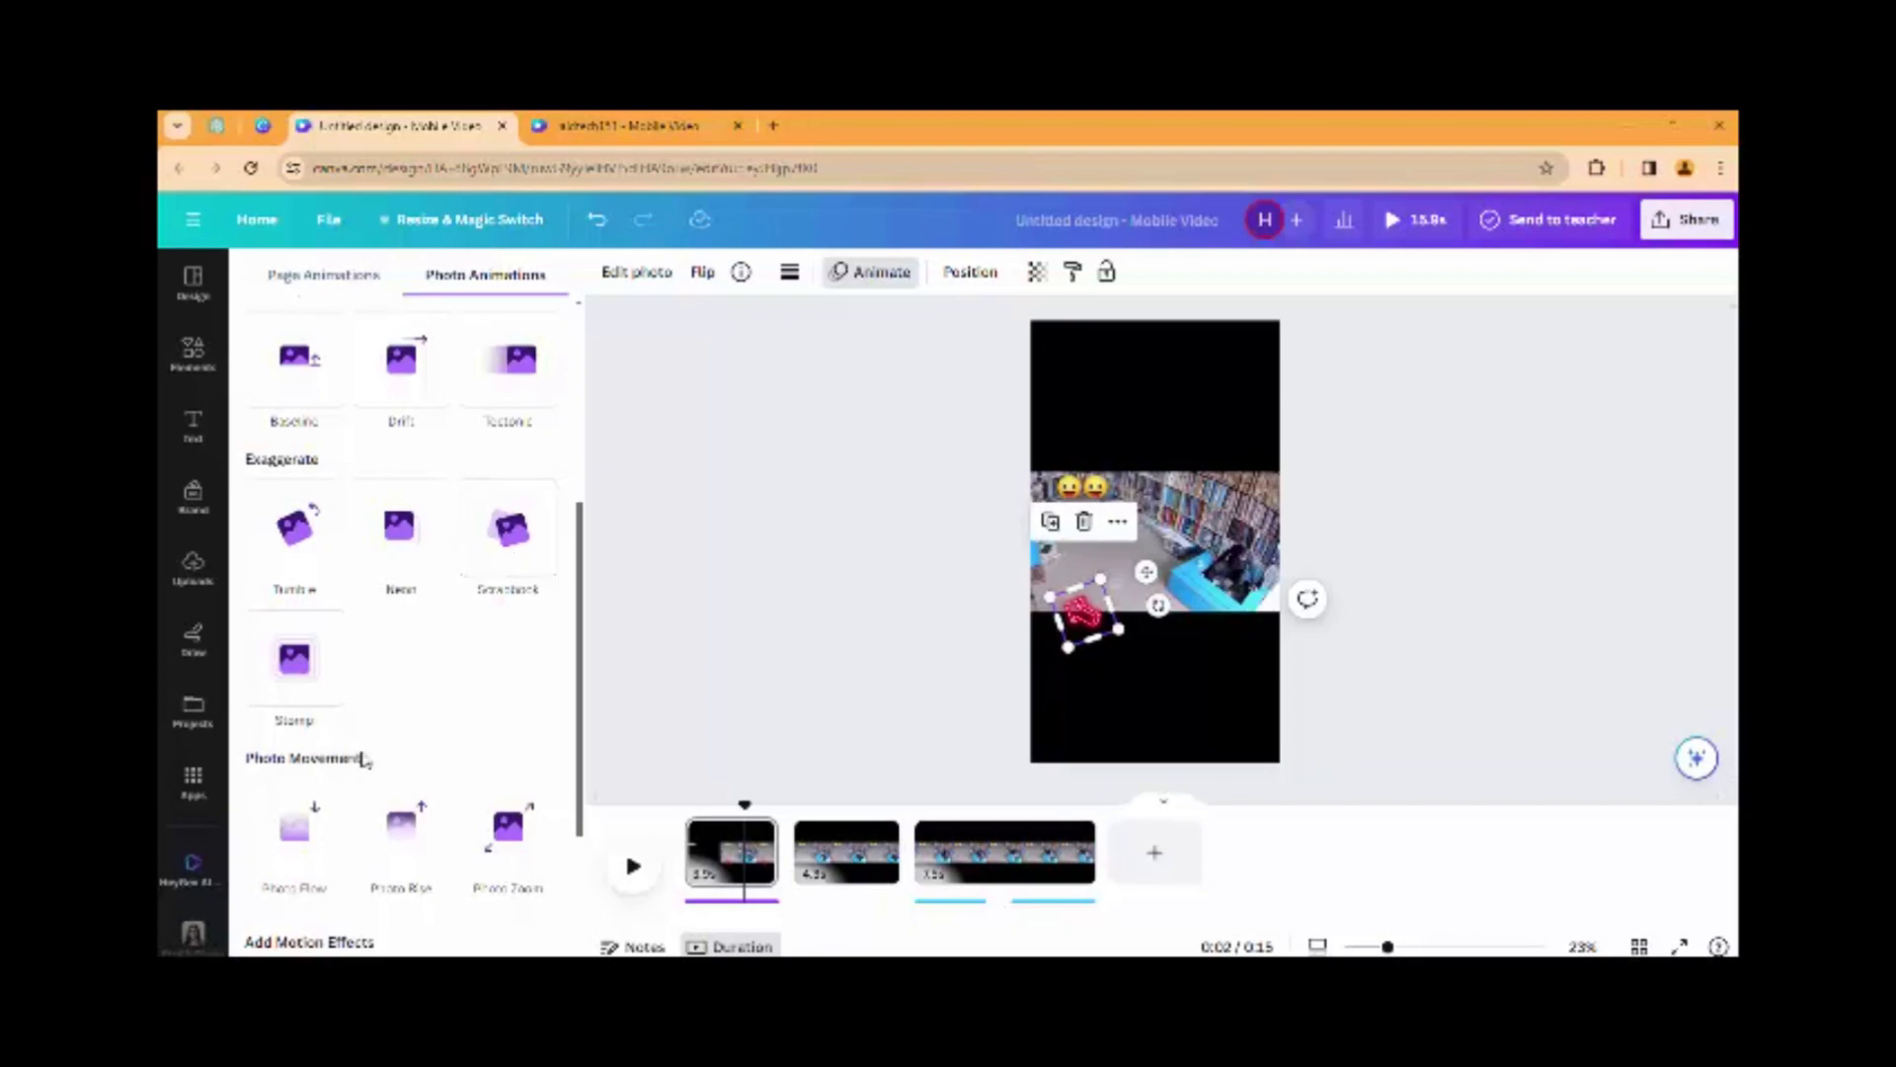
# Apply the Pulse motion effect to the arrow and move it back to the middle of the clip's lower edge
pyautogui.scroll(-1, 322, 682)
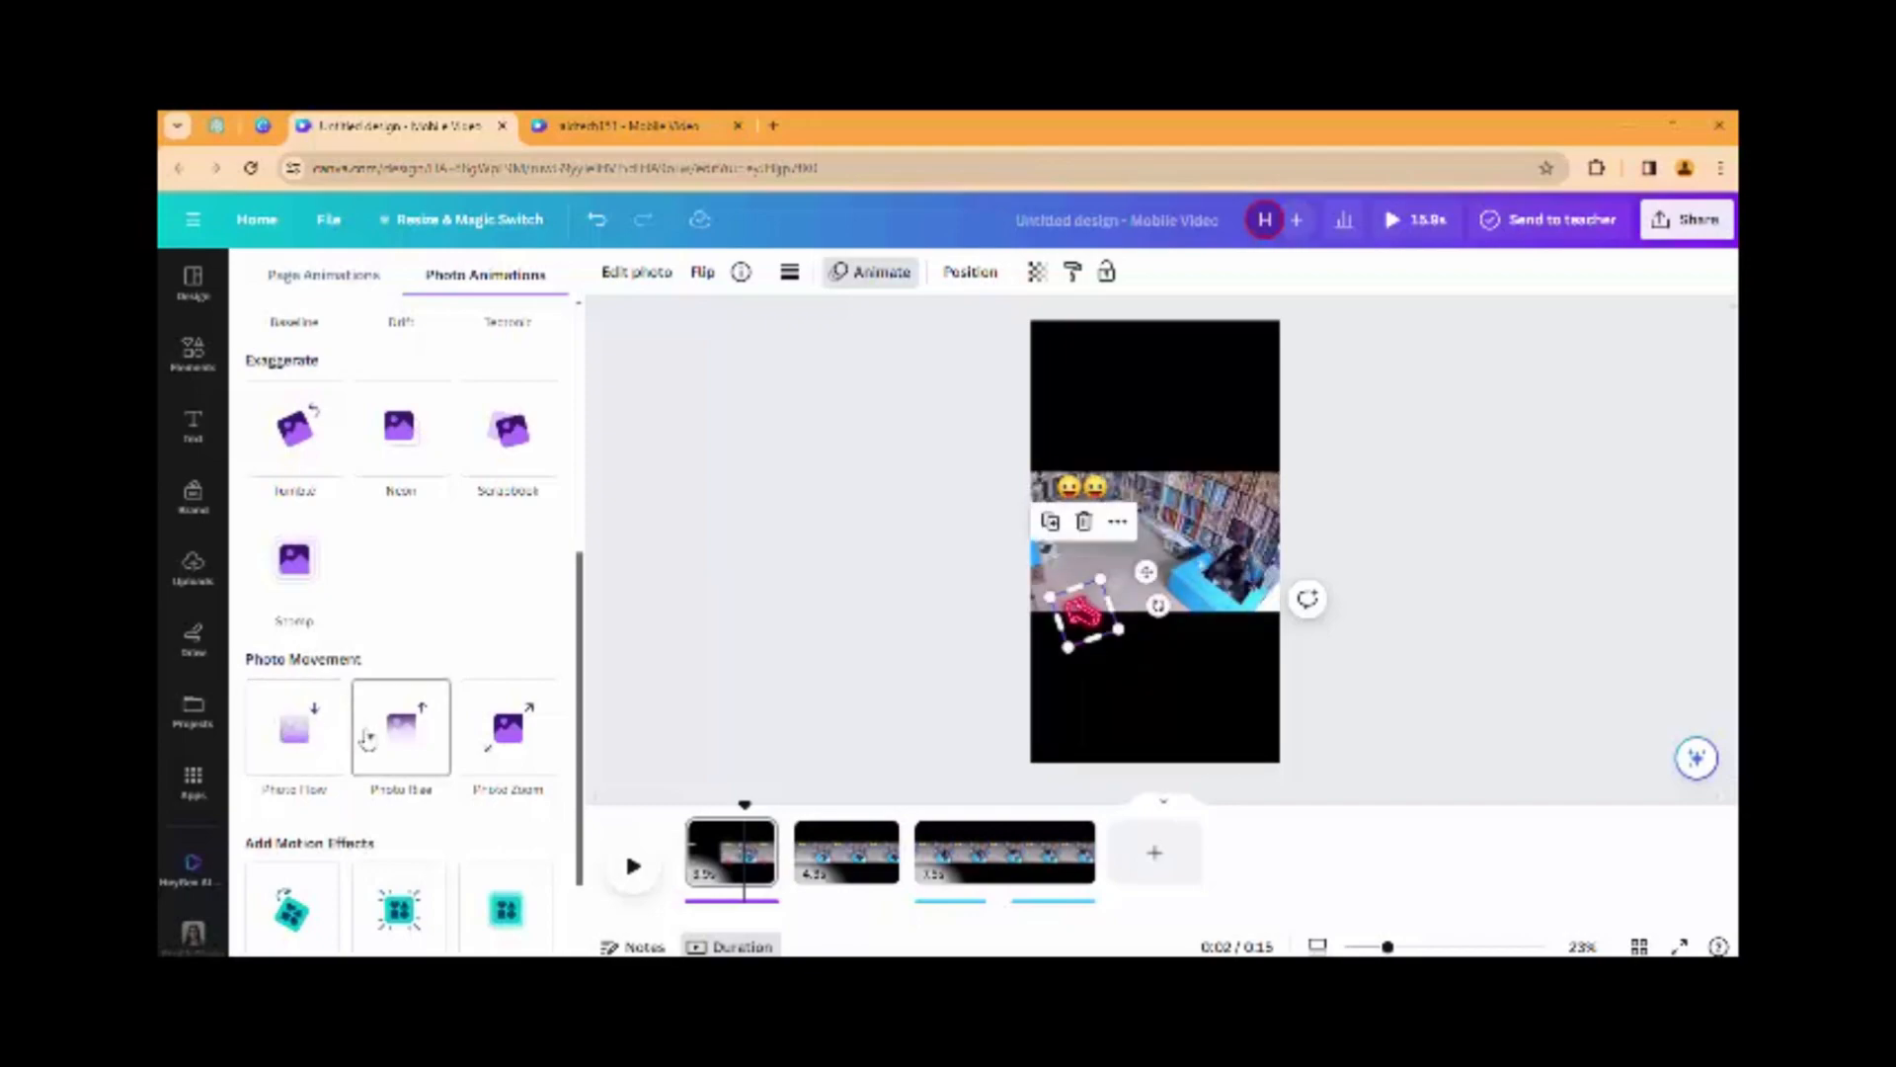
pyautogui.scroll(-1, 485, 739)
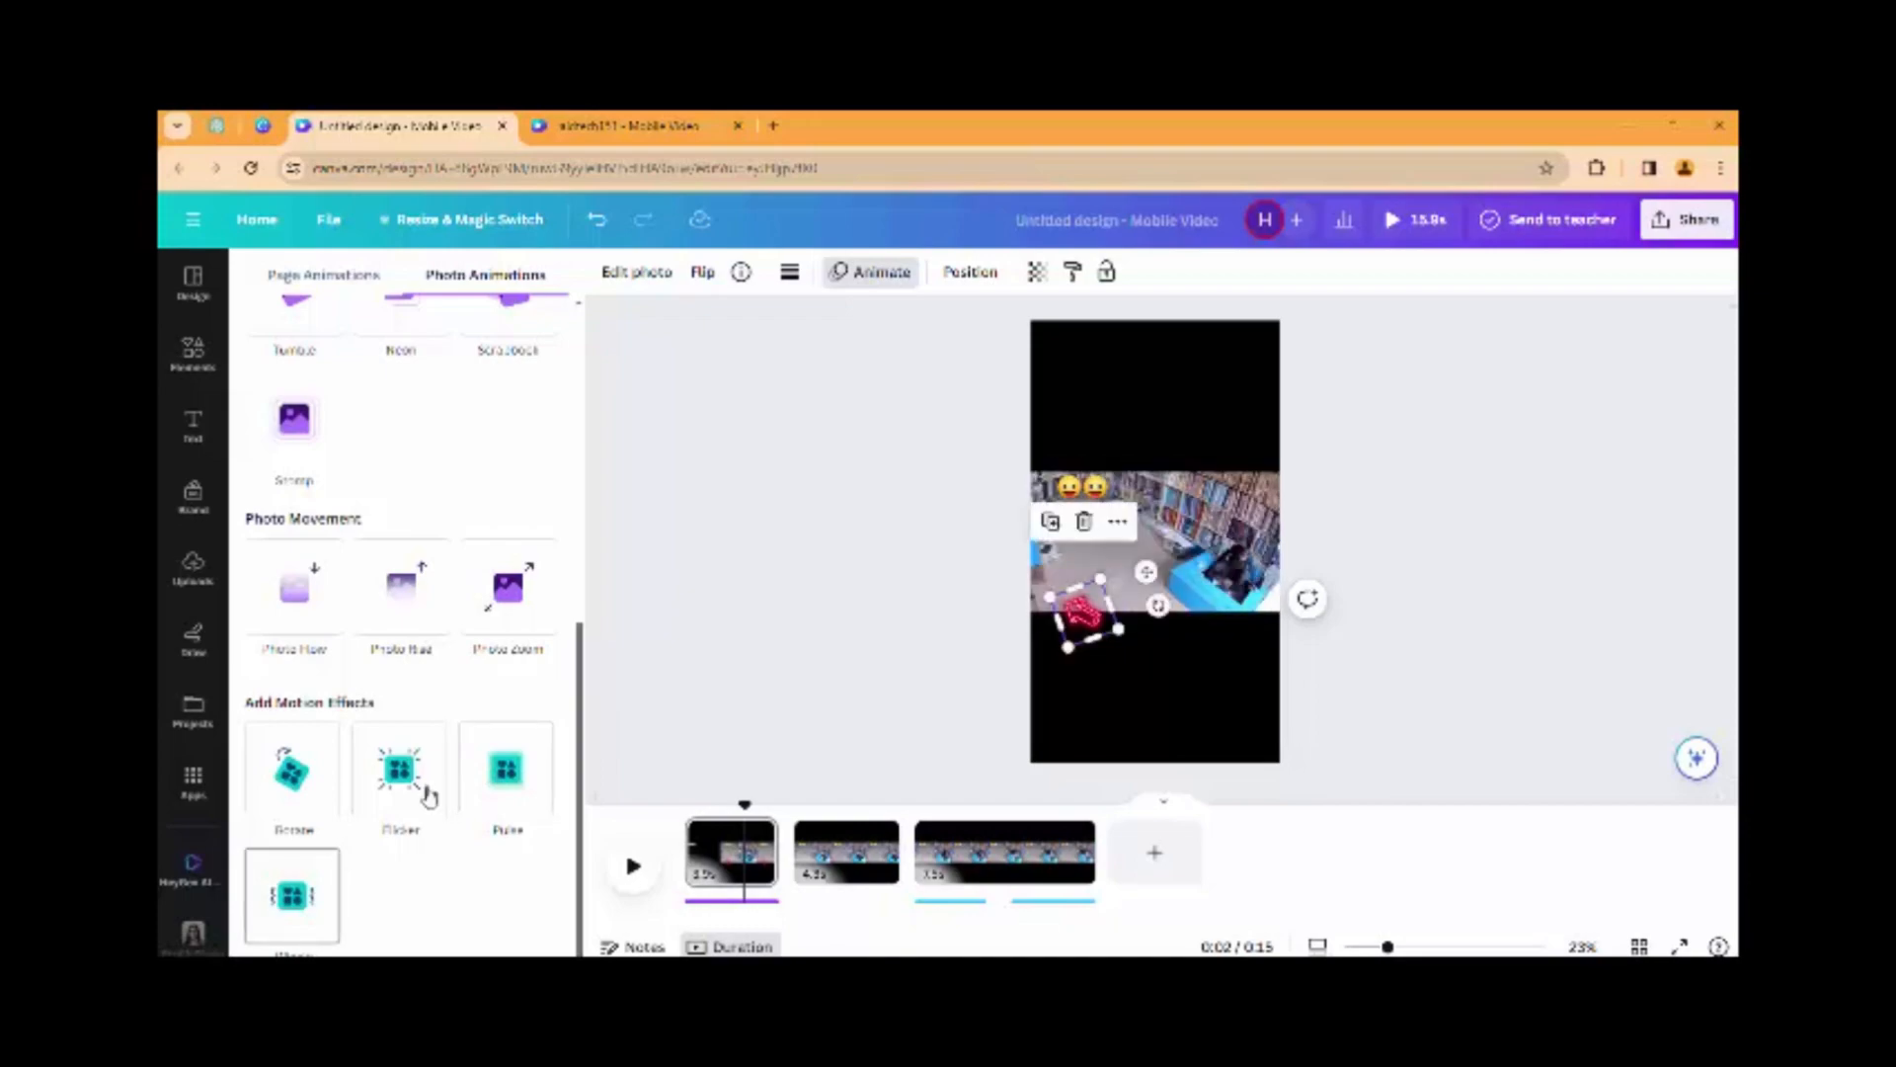
pyautogui.click(508, 776)
pyautogui.moveTo(1084, 612); pyautogui.dragTo(1156, 609)
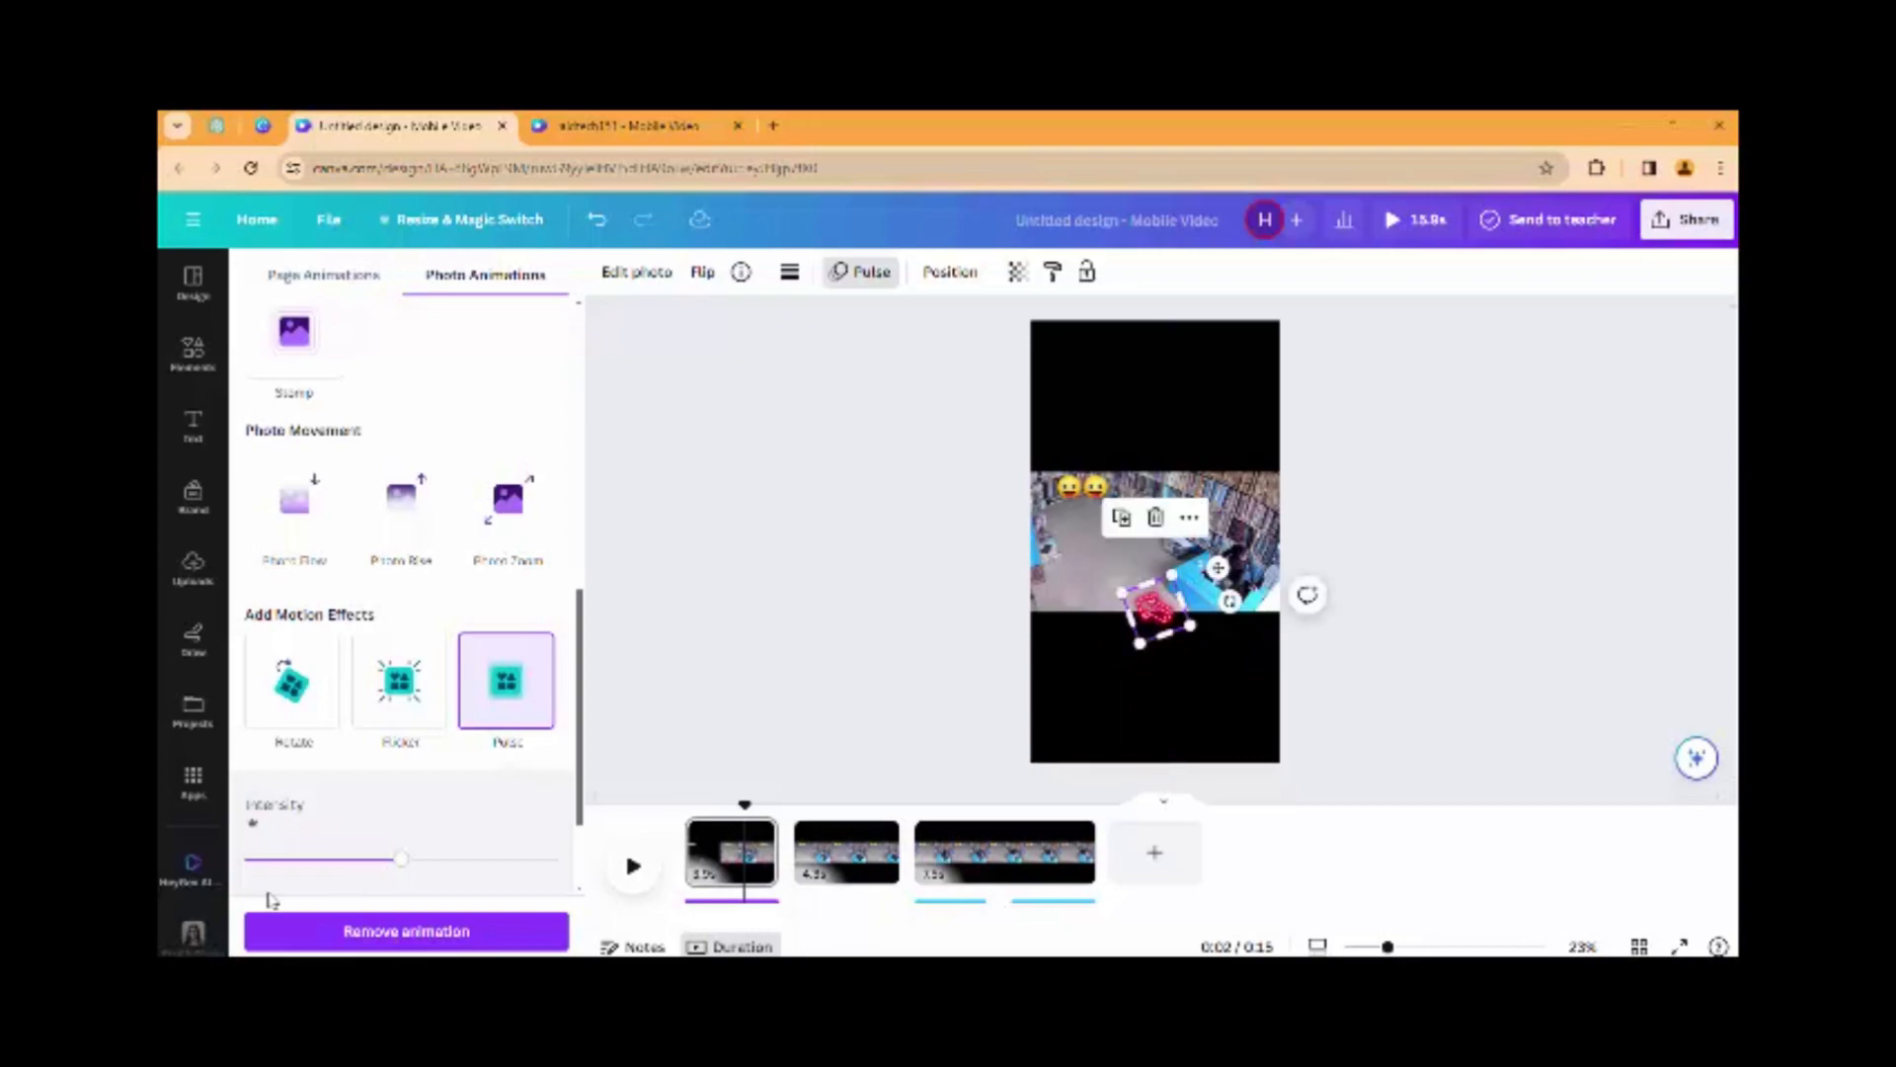
pyautogui.scroll(-2, 326, 869)
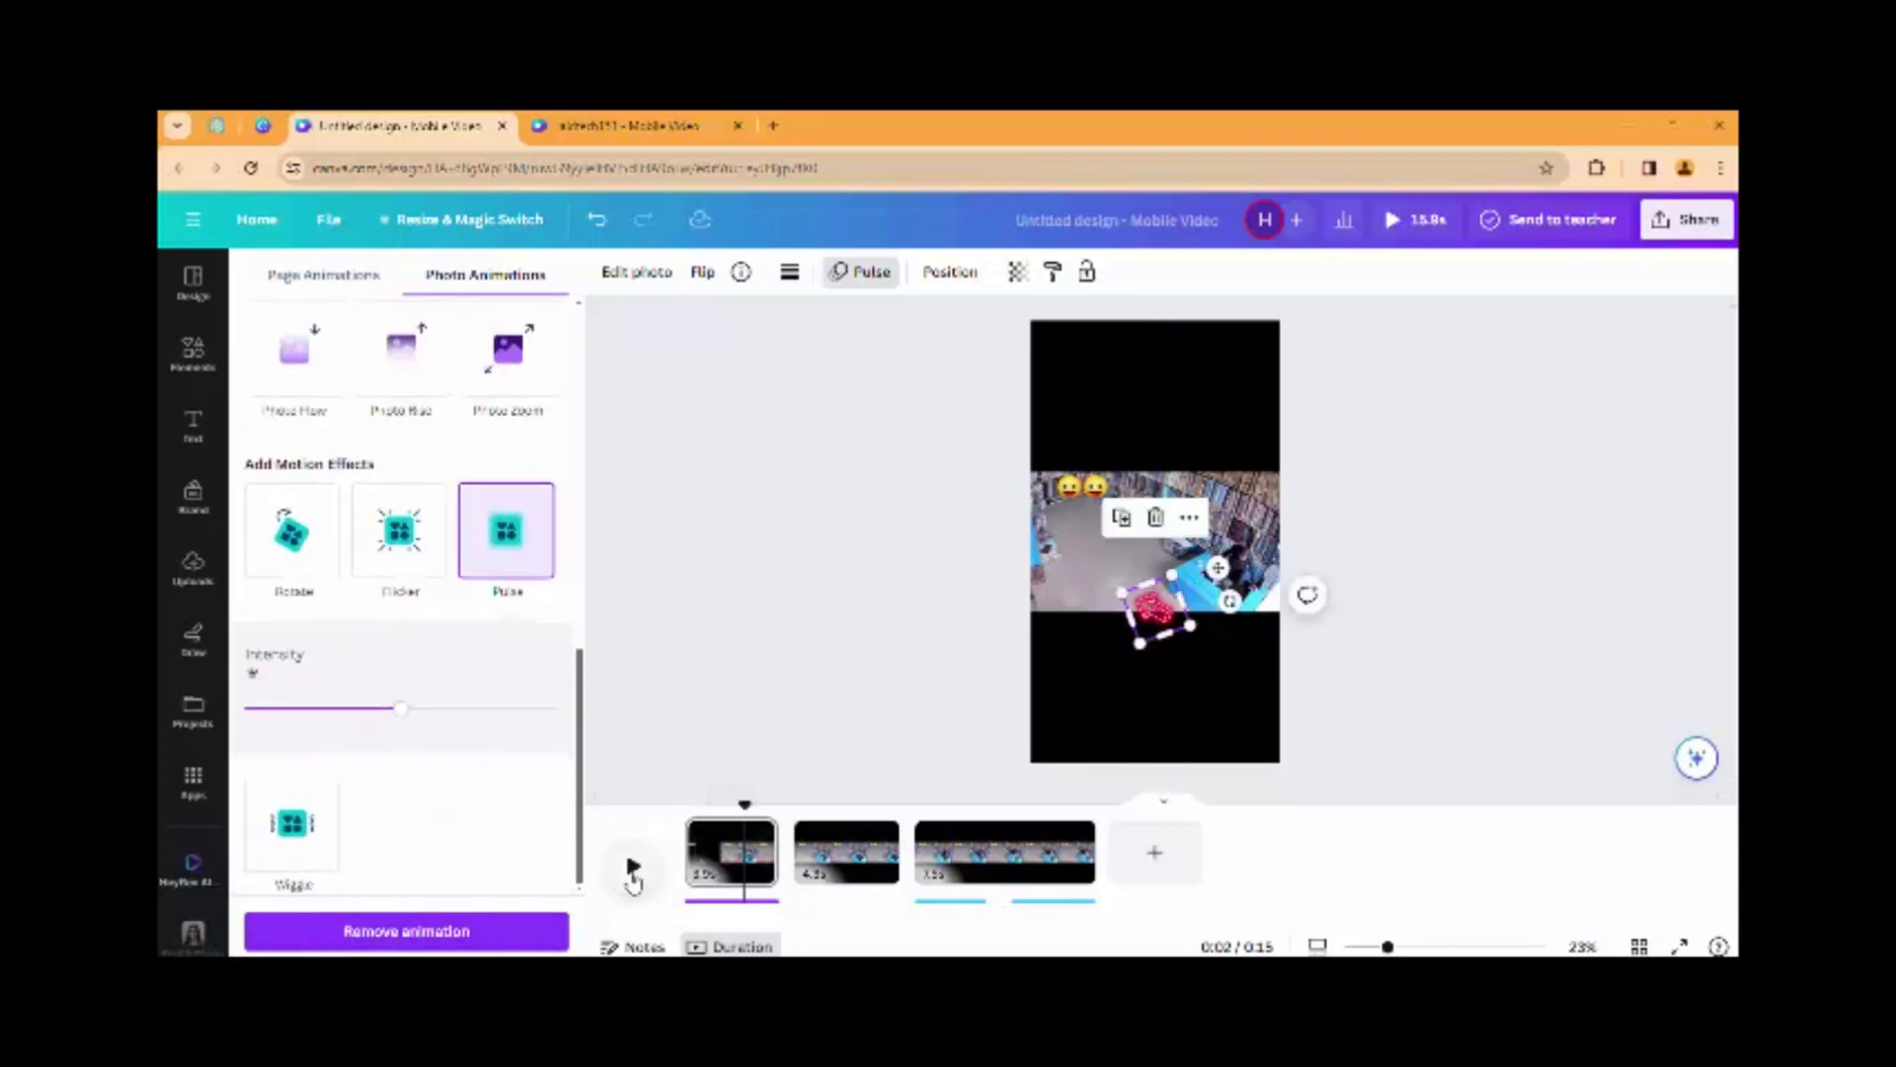
# Play the first page from the start to preview the pulsing arrow, and return the playhead to the beginning
pyautogui.moveTo(746, 805); pyautogui.dragTo(682, 802)
pyautogui.click(631, 879)
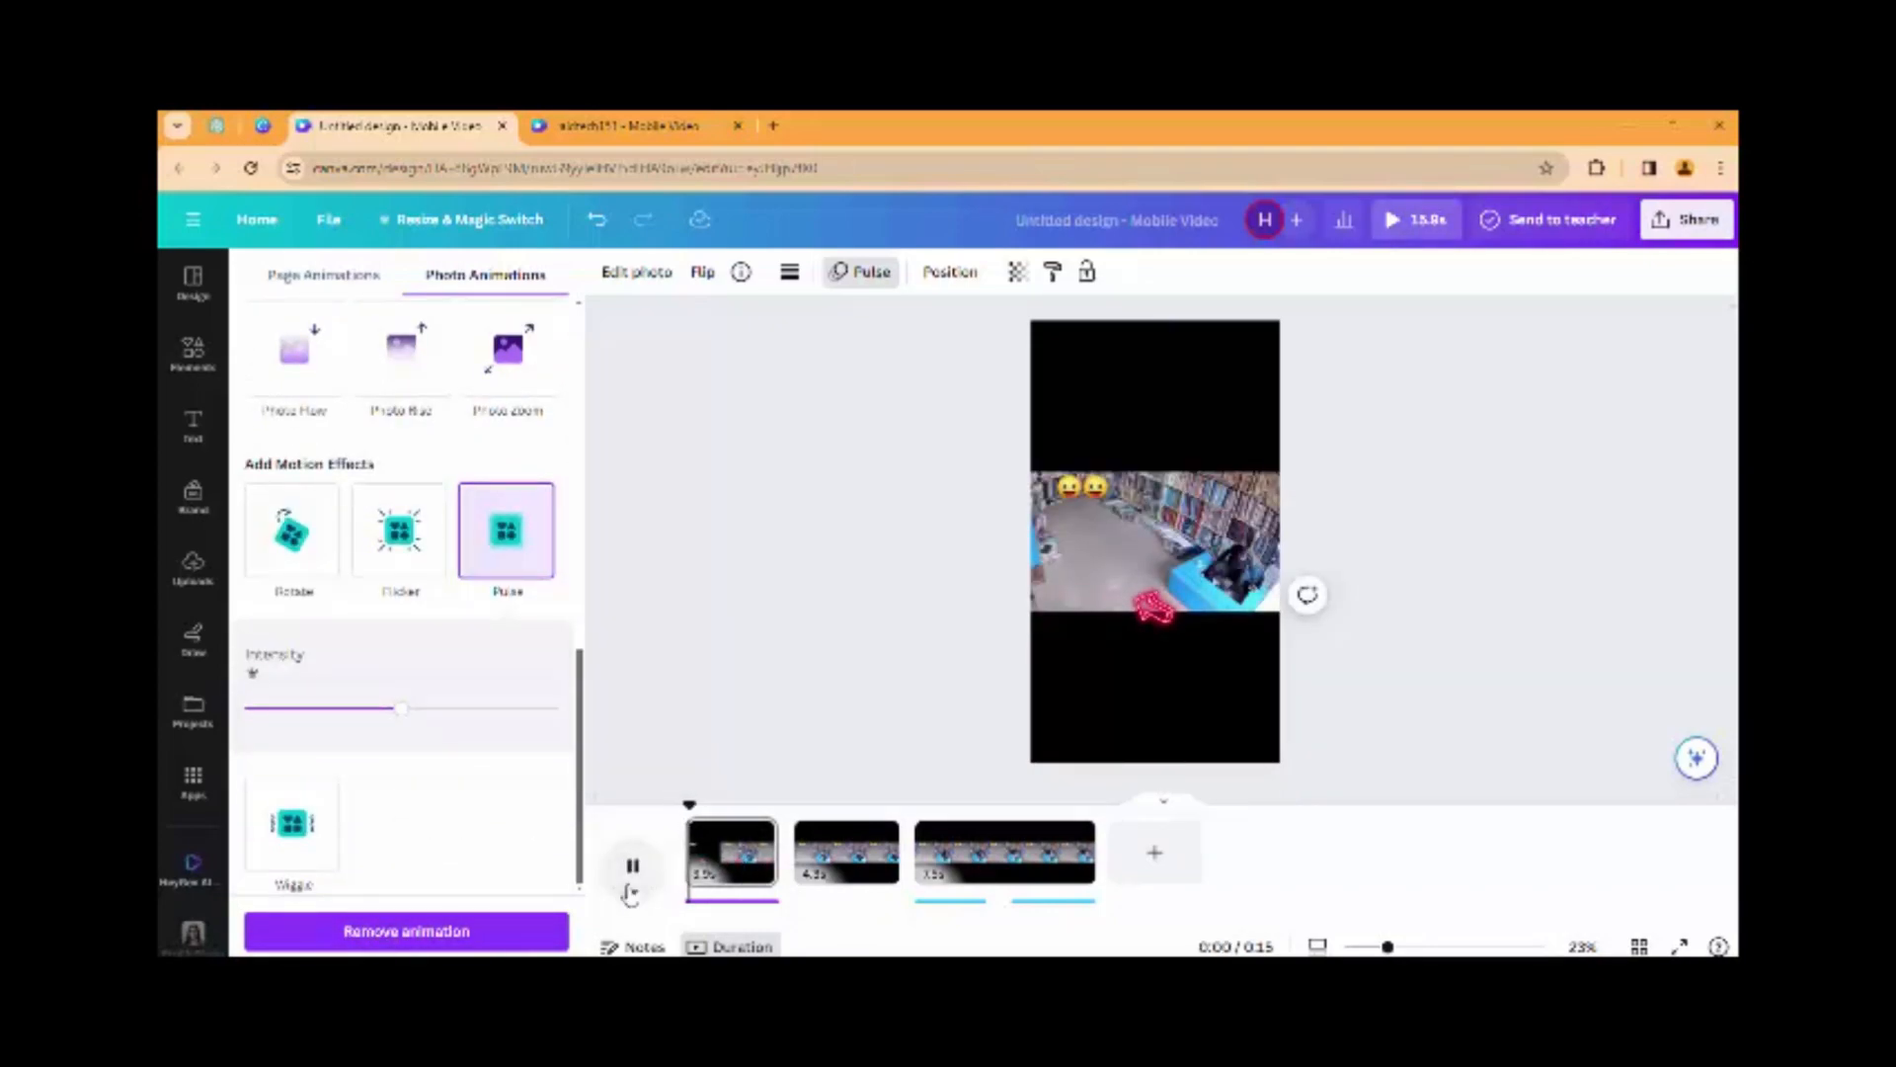
pyautogui.click(631, 889)
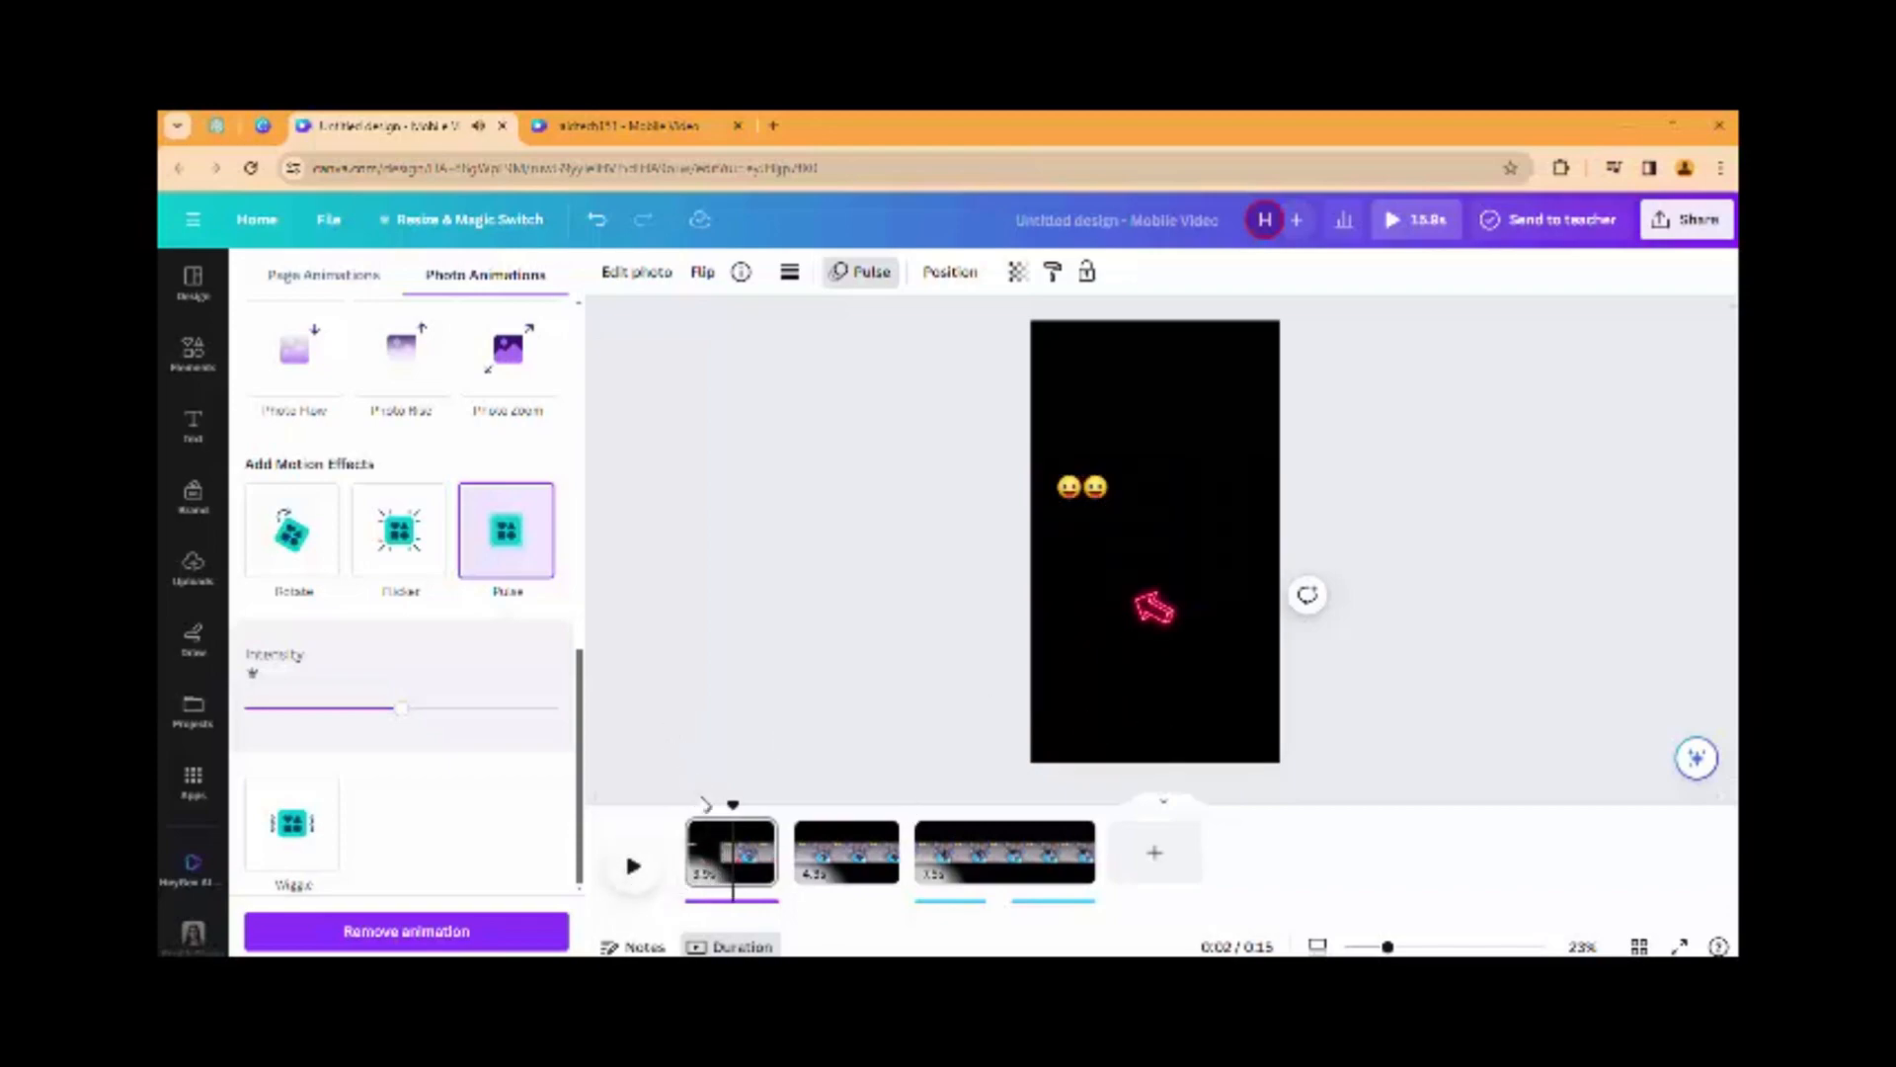
pyautogui.scroll(5, 449, 499)
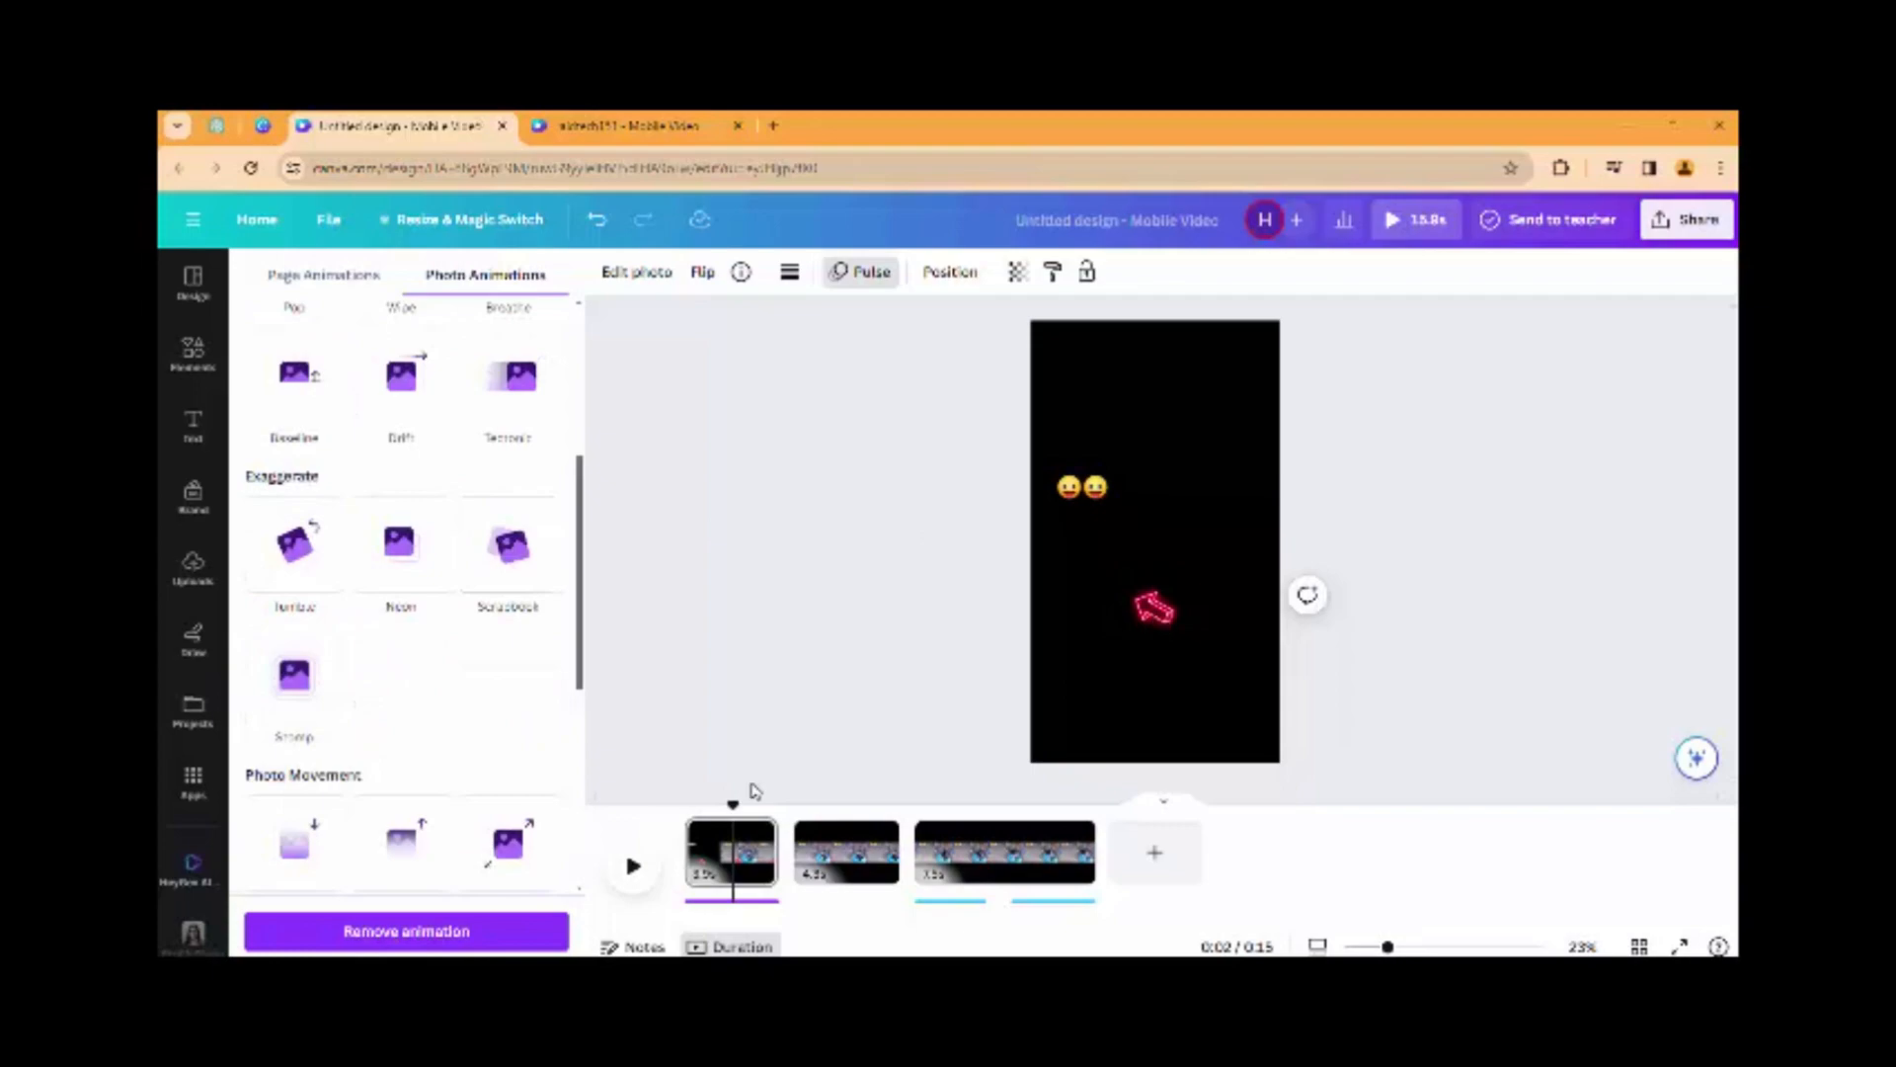
pyautogui.moveTo(720, 808); pyautogui.dragTo(685, 808)
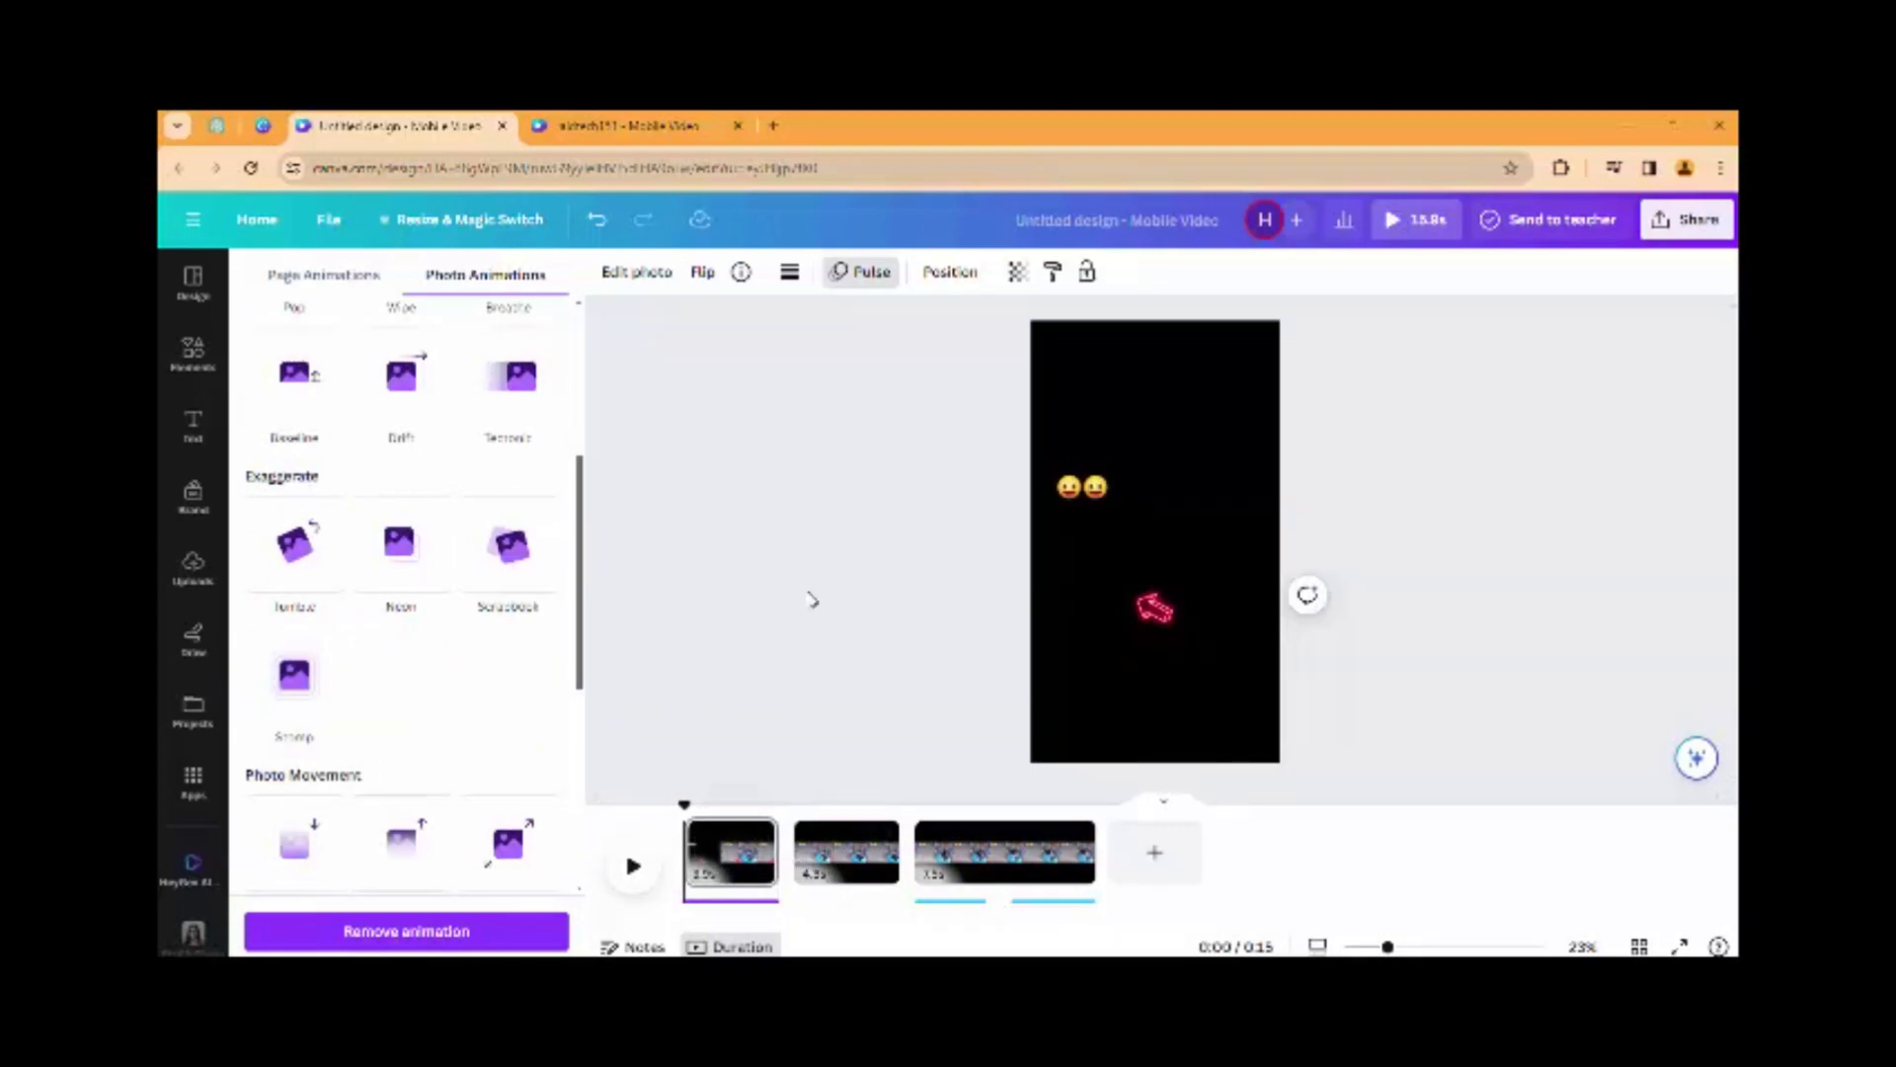
# Search the elements for "Funny cat" and show all the photo results
pyautogui.click(1153, 604)
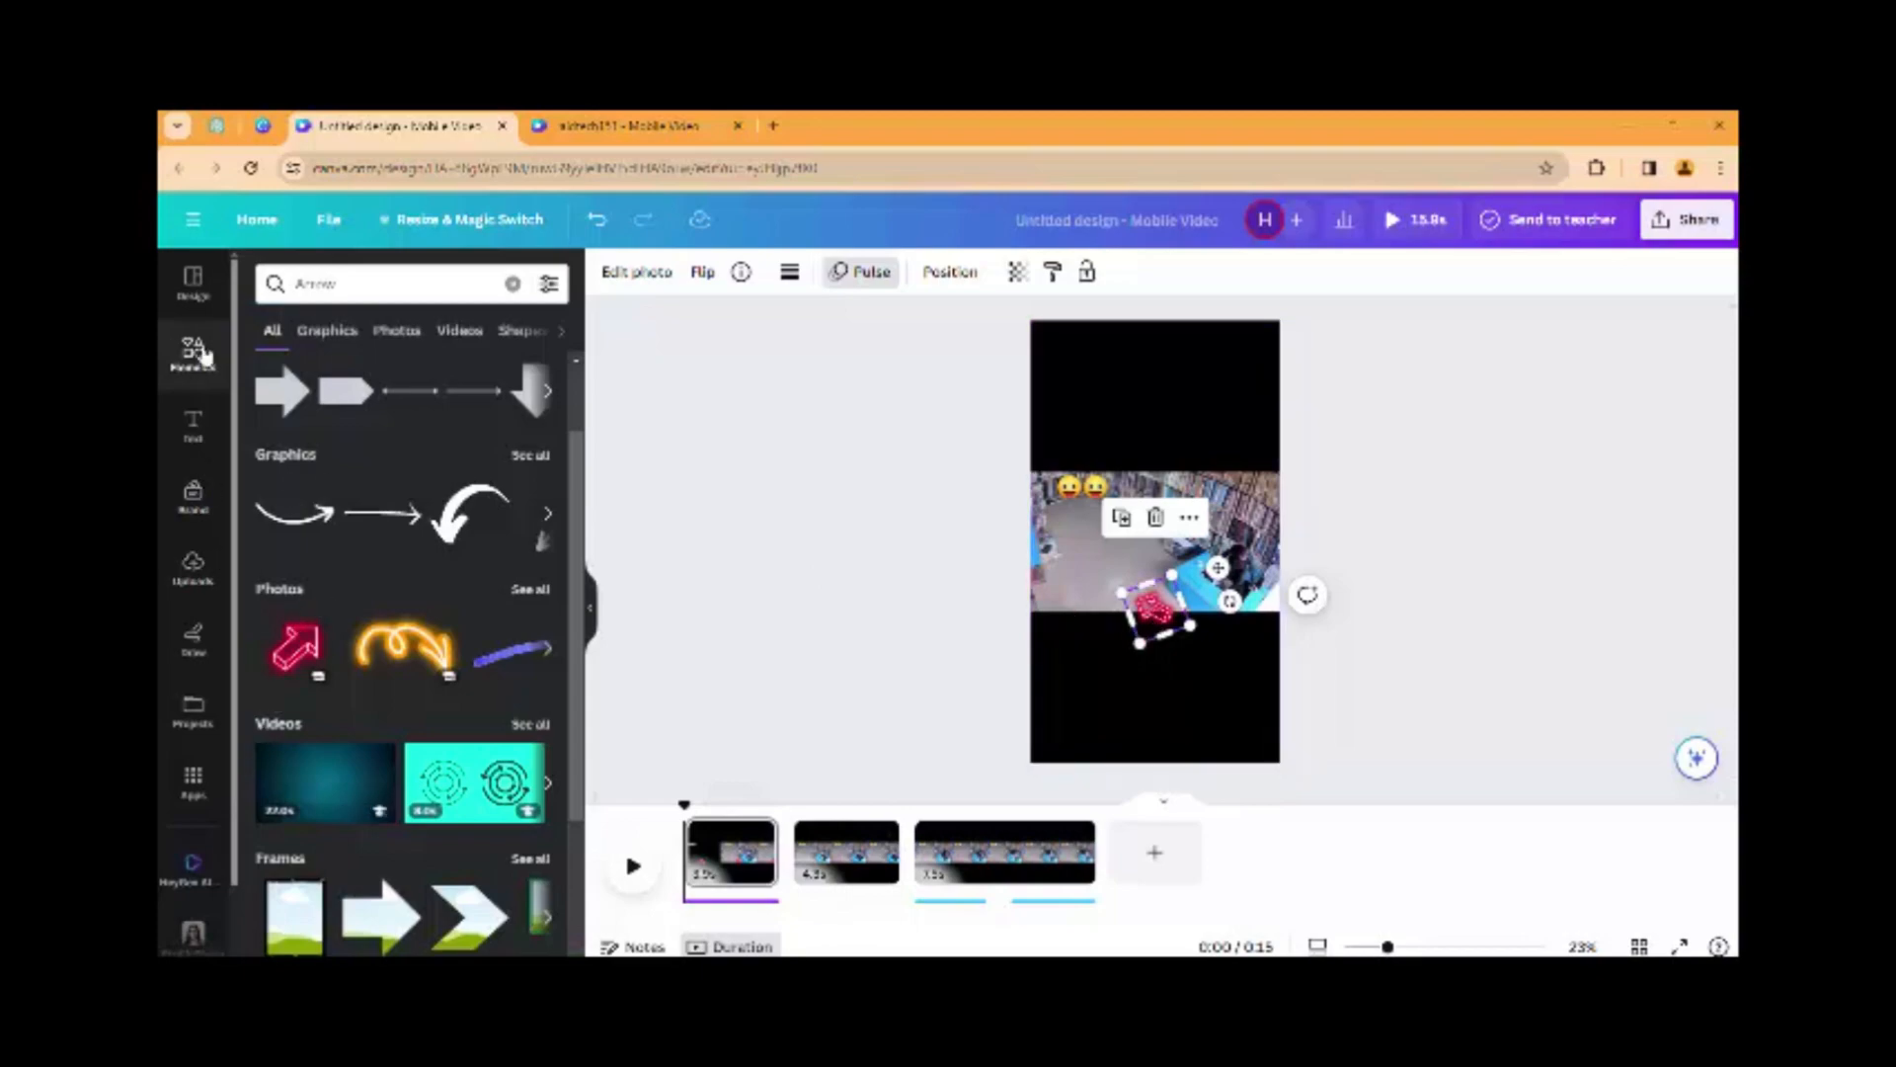
pyautogui.click(336, 279)
pyautogui.hotkey('ctrl', 'a')
pyautogui.press('BackSpace')
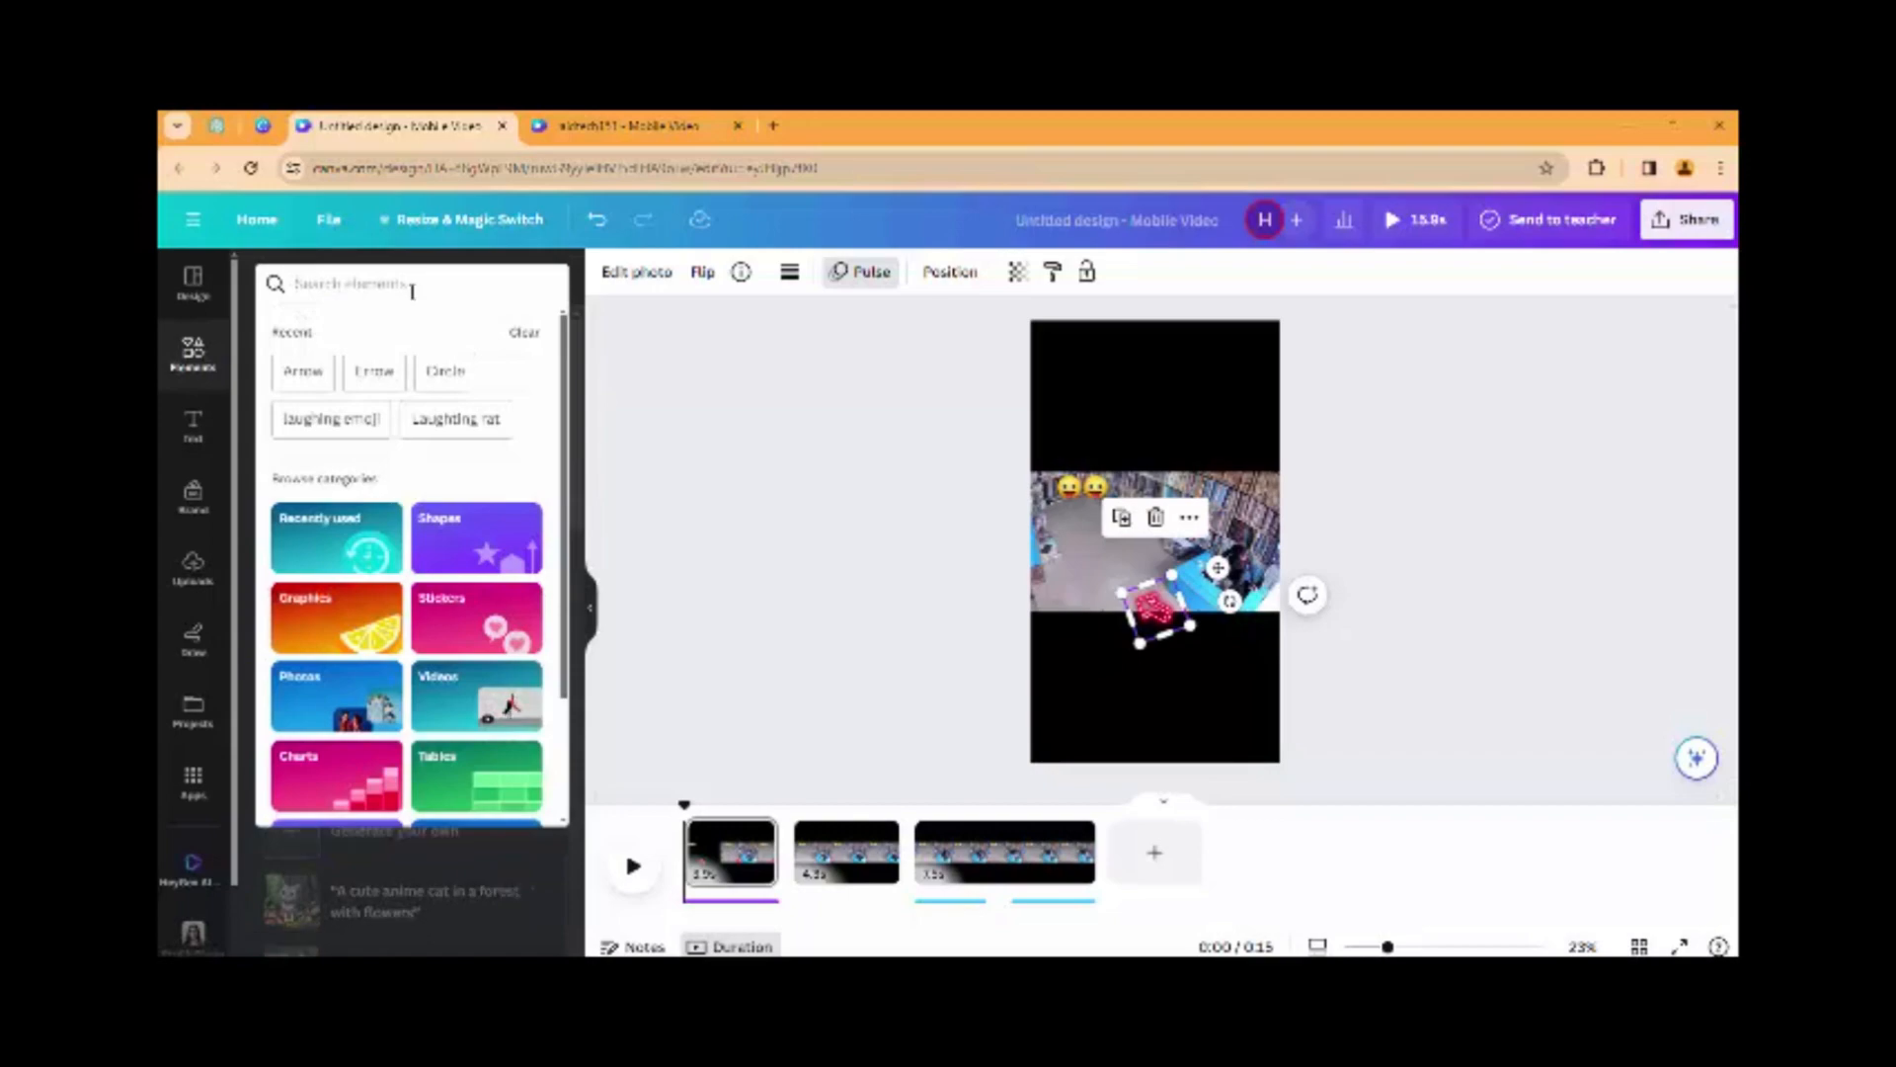
pyautogui.write('Fu')
pyautogui.write('nnh')
pyautogui.write('y cat')
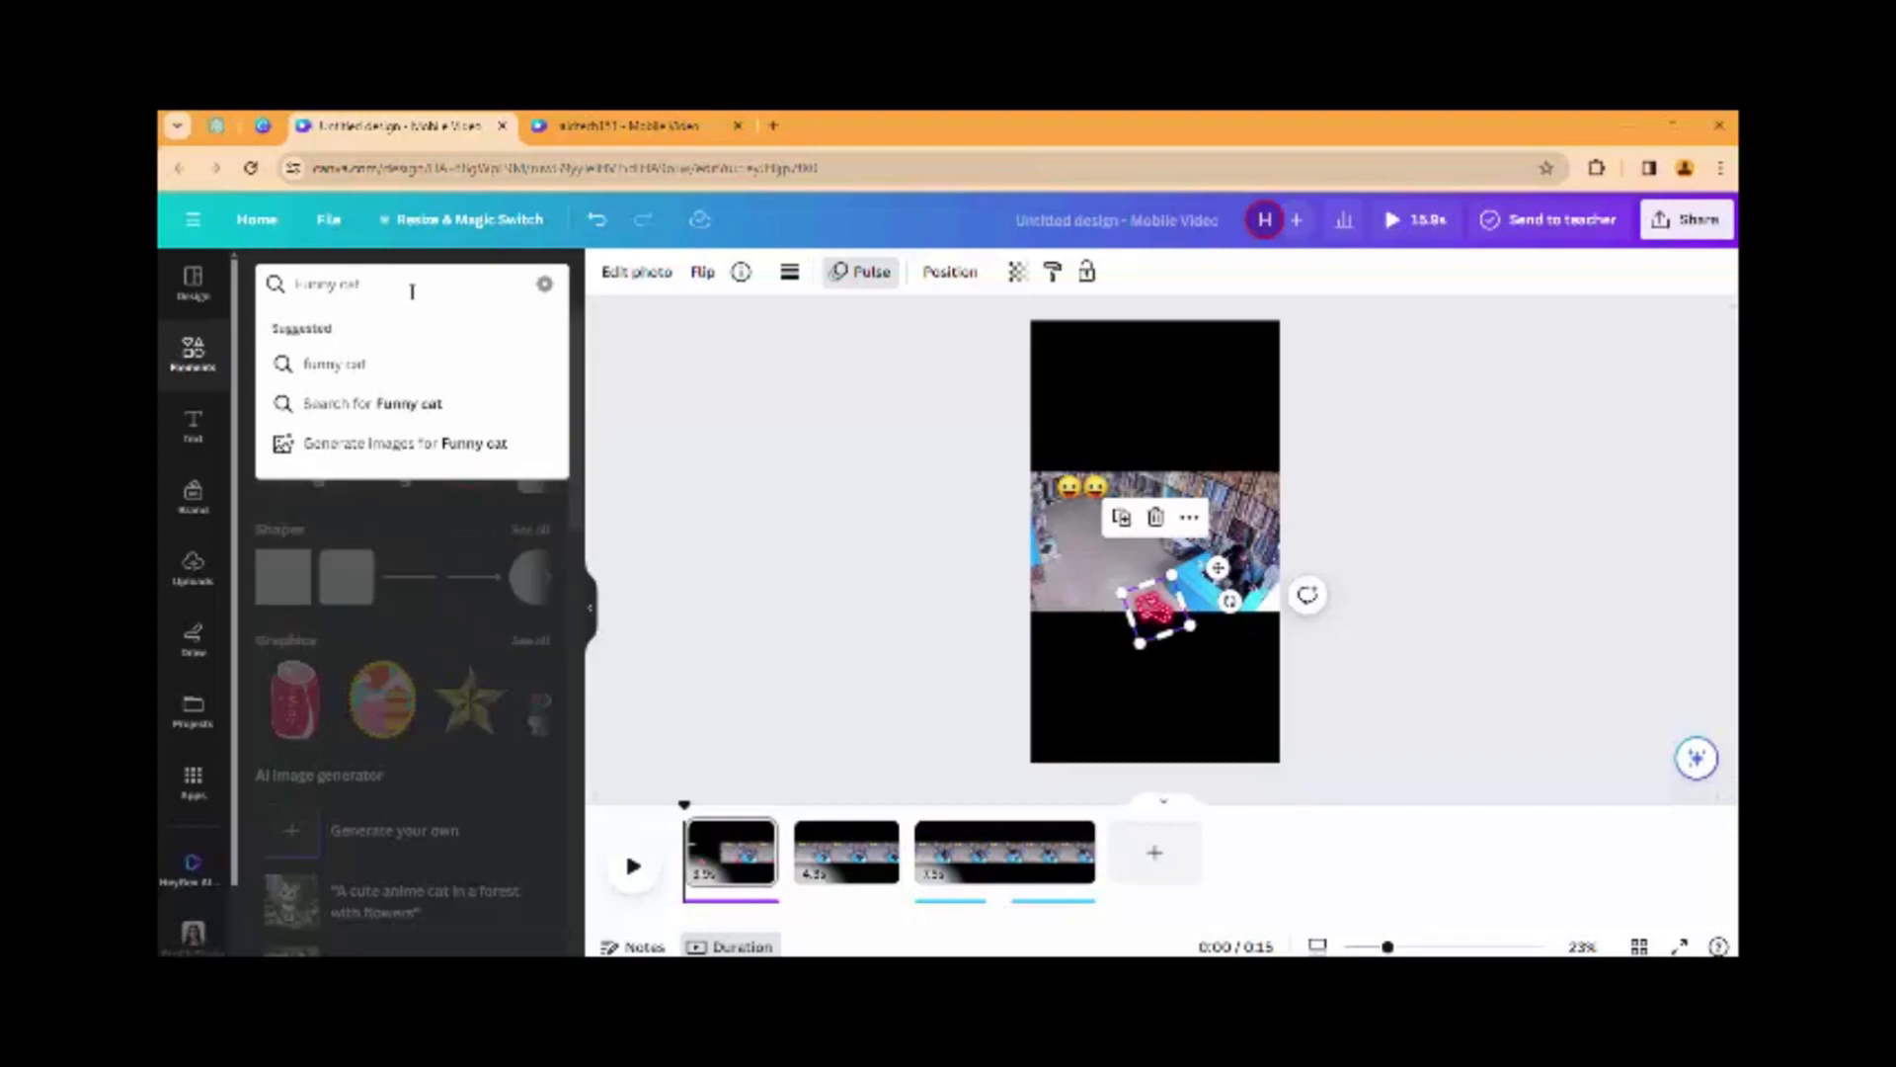
pyautogui.press('Return')
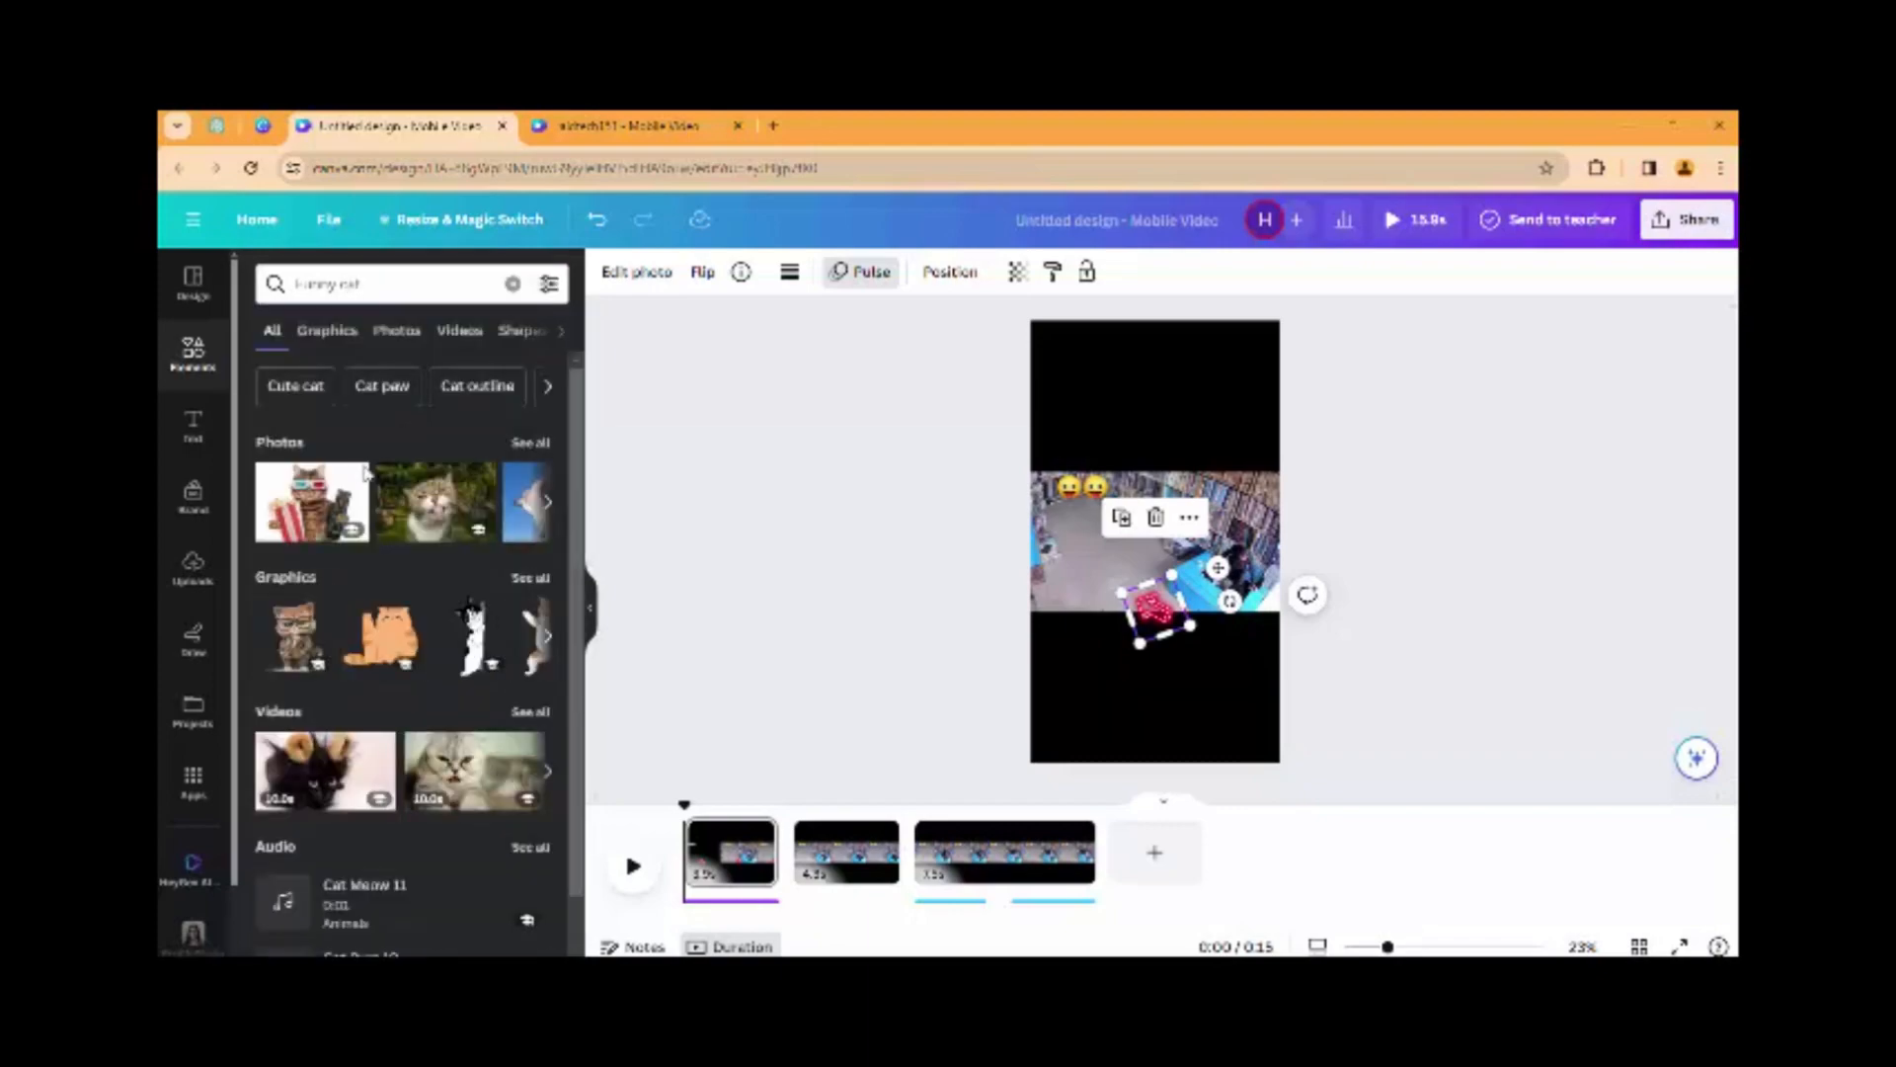
pyautogui.click(528, 444)
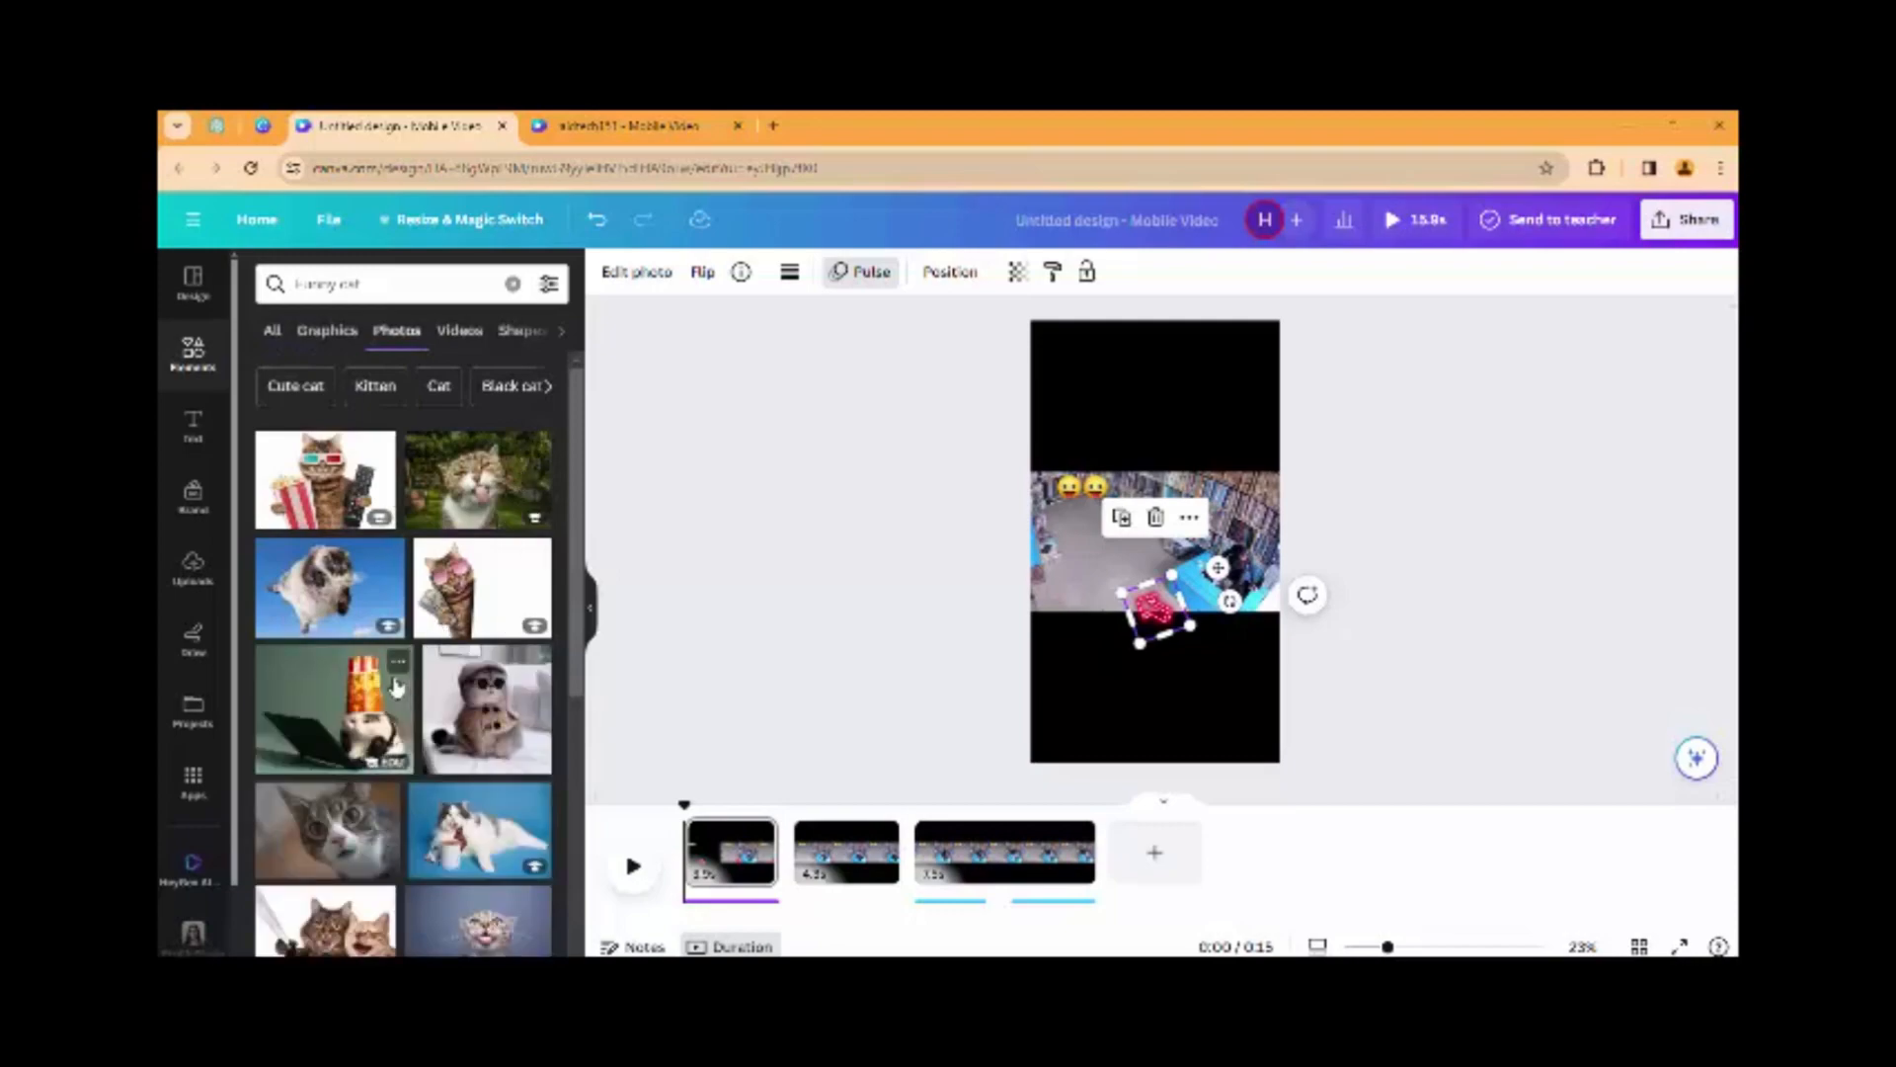
# Add the photo of the wide-eyed, open-mouthed tabby cat above the clip on the first page and remove its background
pyautogui.scroll(-2, 395, 687)
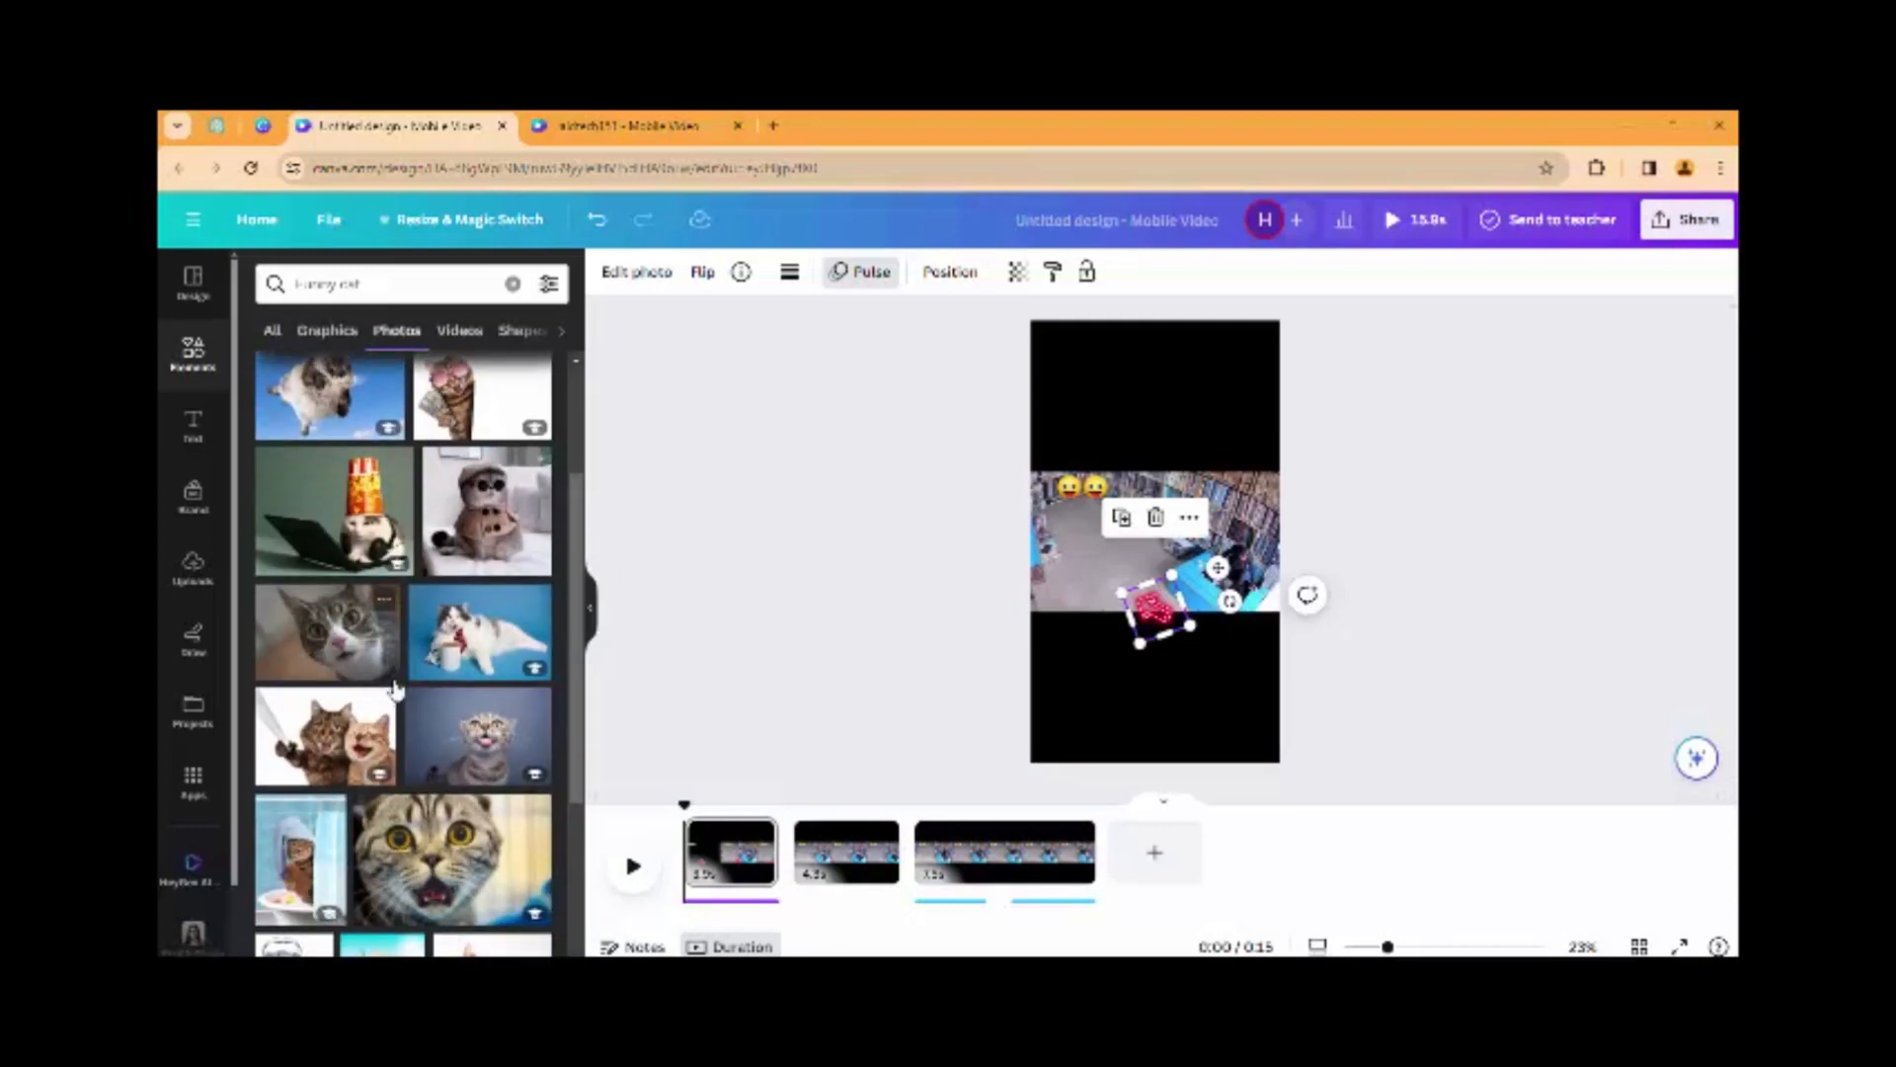
pyautogui.click(446, 860)
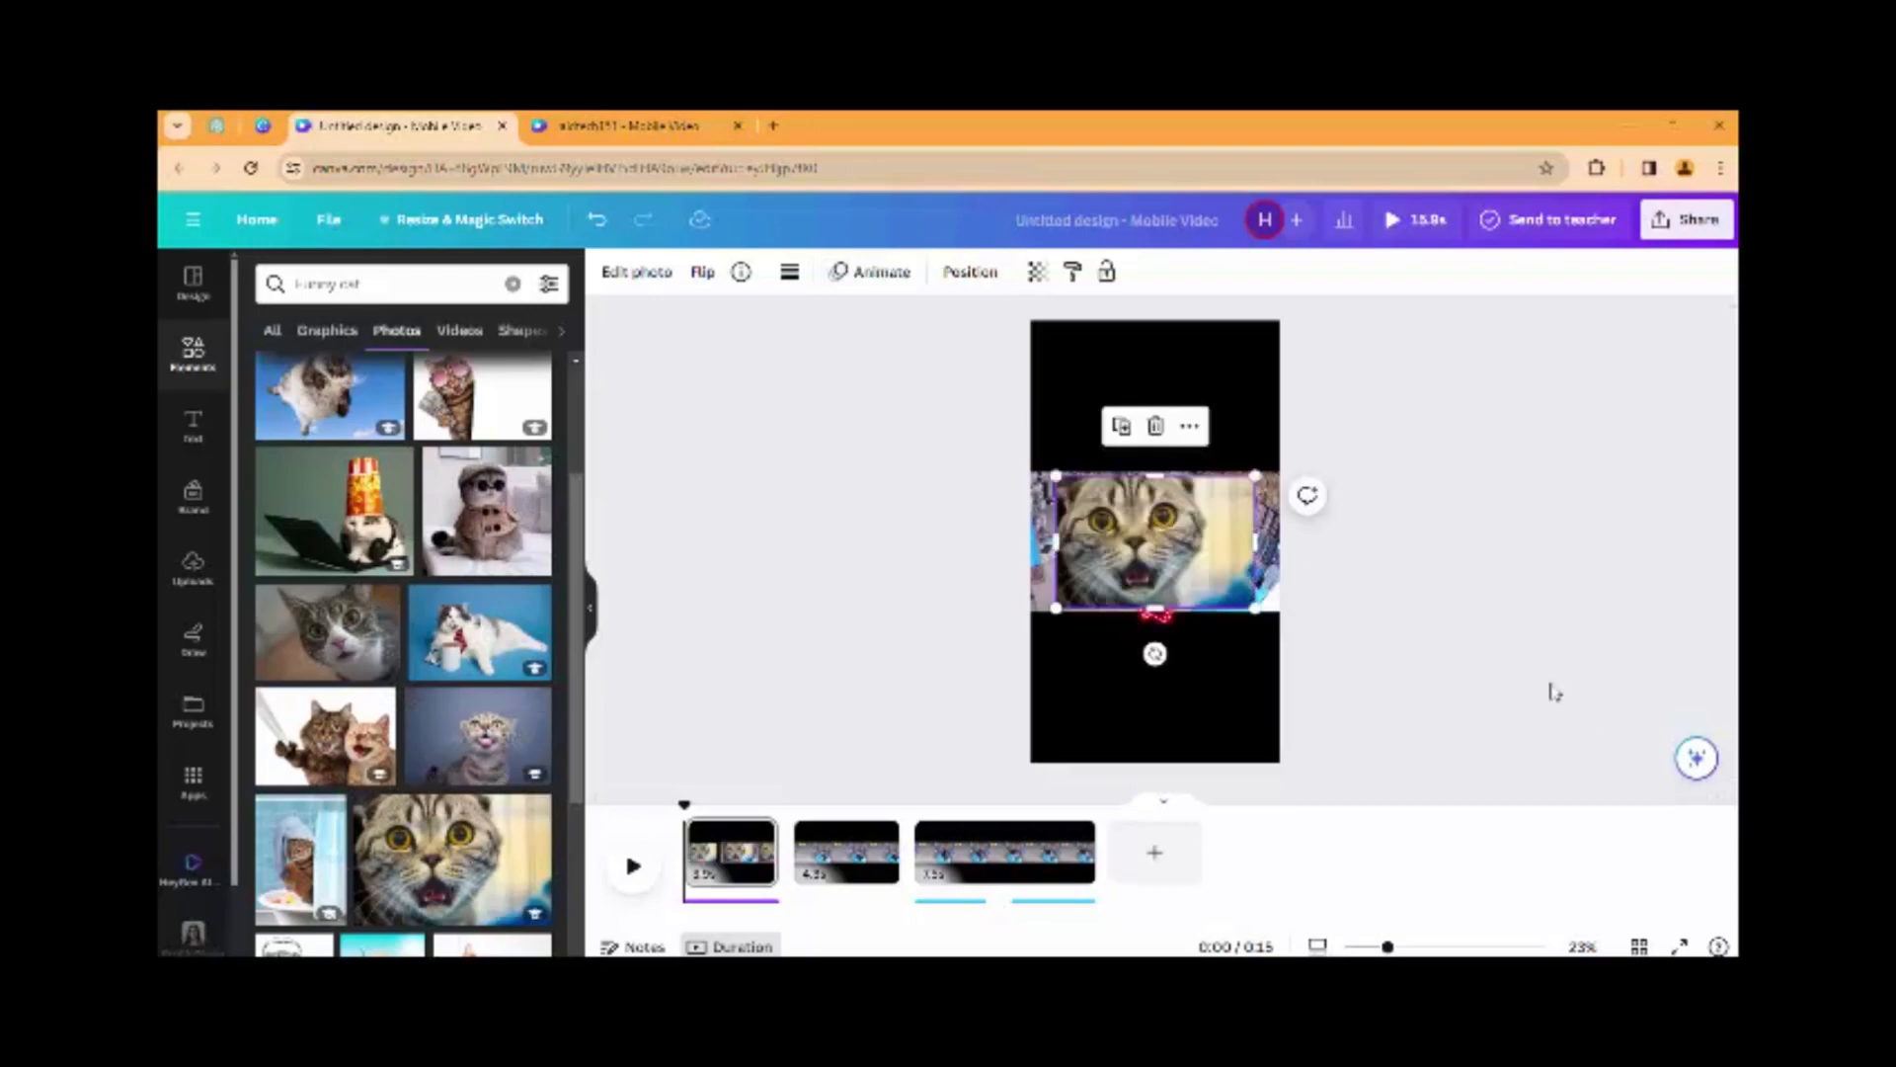
pyautogui.moveTo(1169, 558); pyautogui.dragTo(1165, 427)
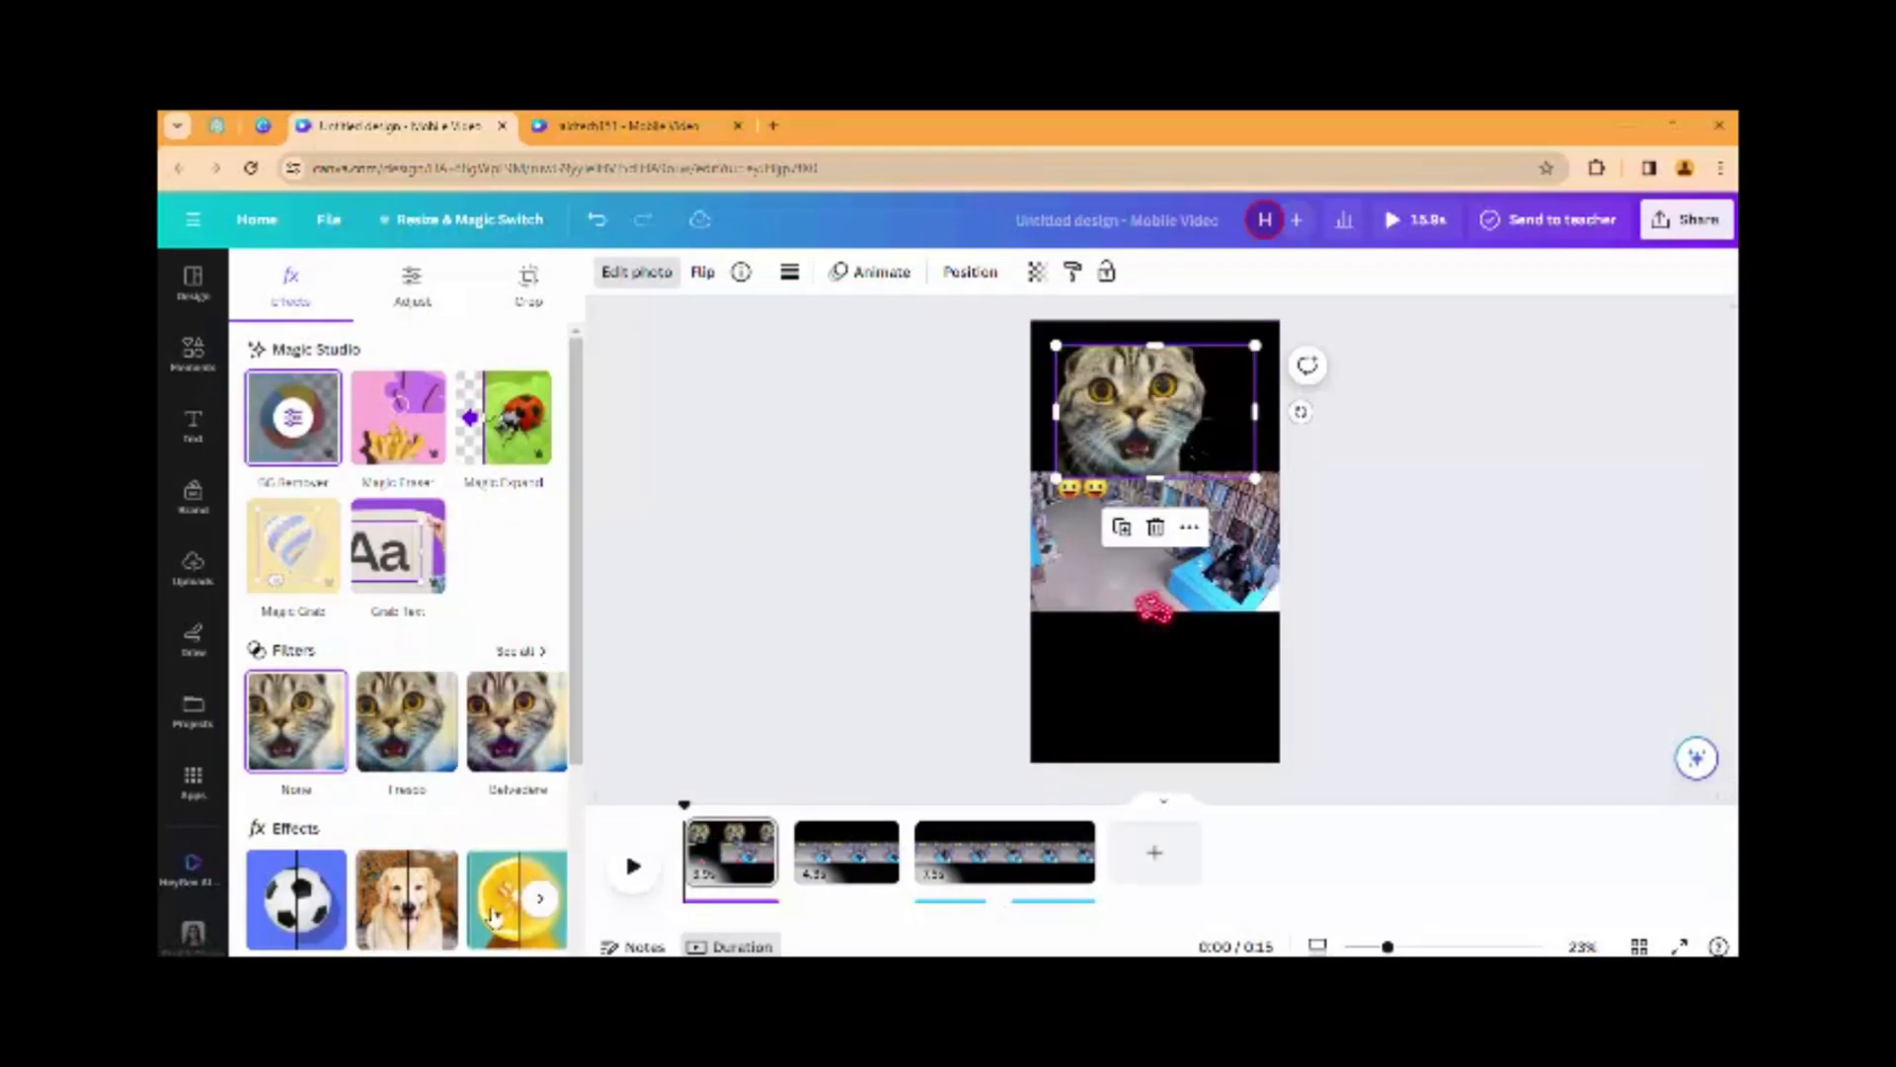
# Check the Blur effect's options for the cat photo without applying it, and look through the remaining photo effects
pyautogui.click(506, 915)
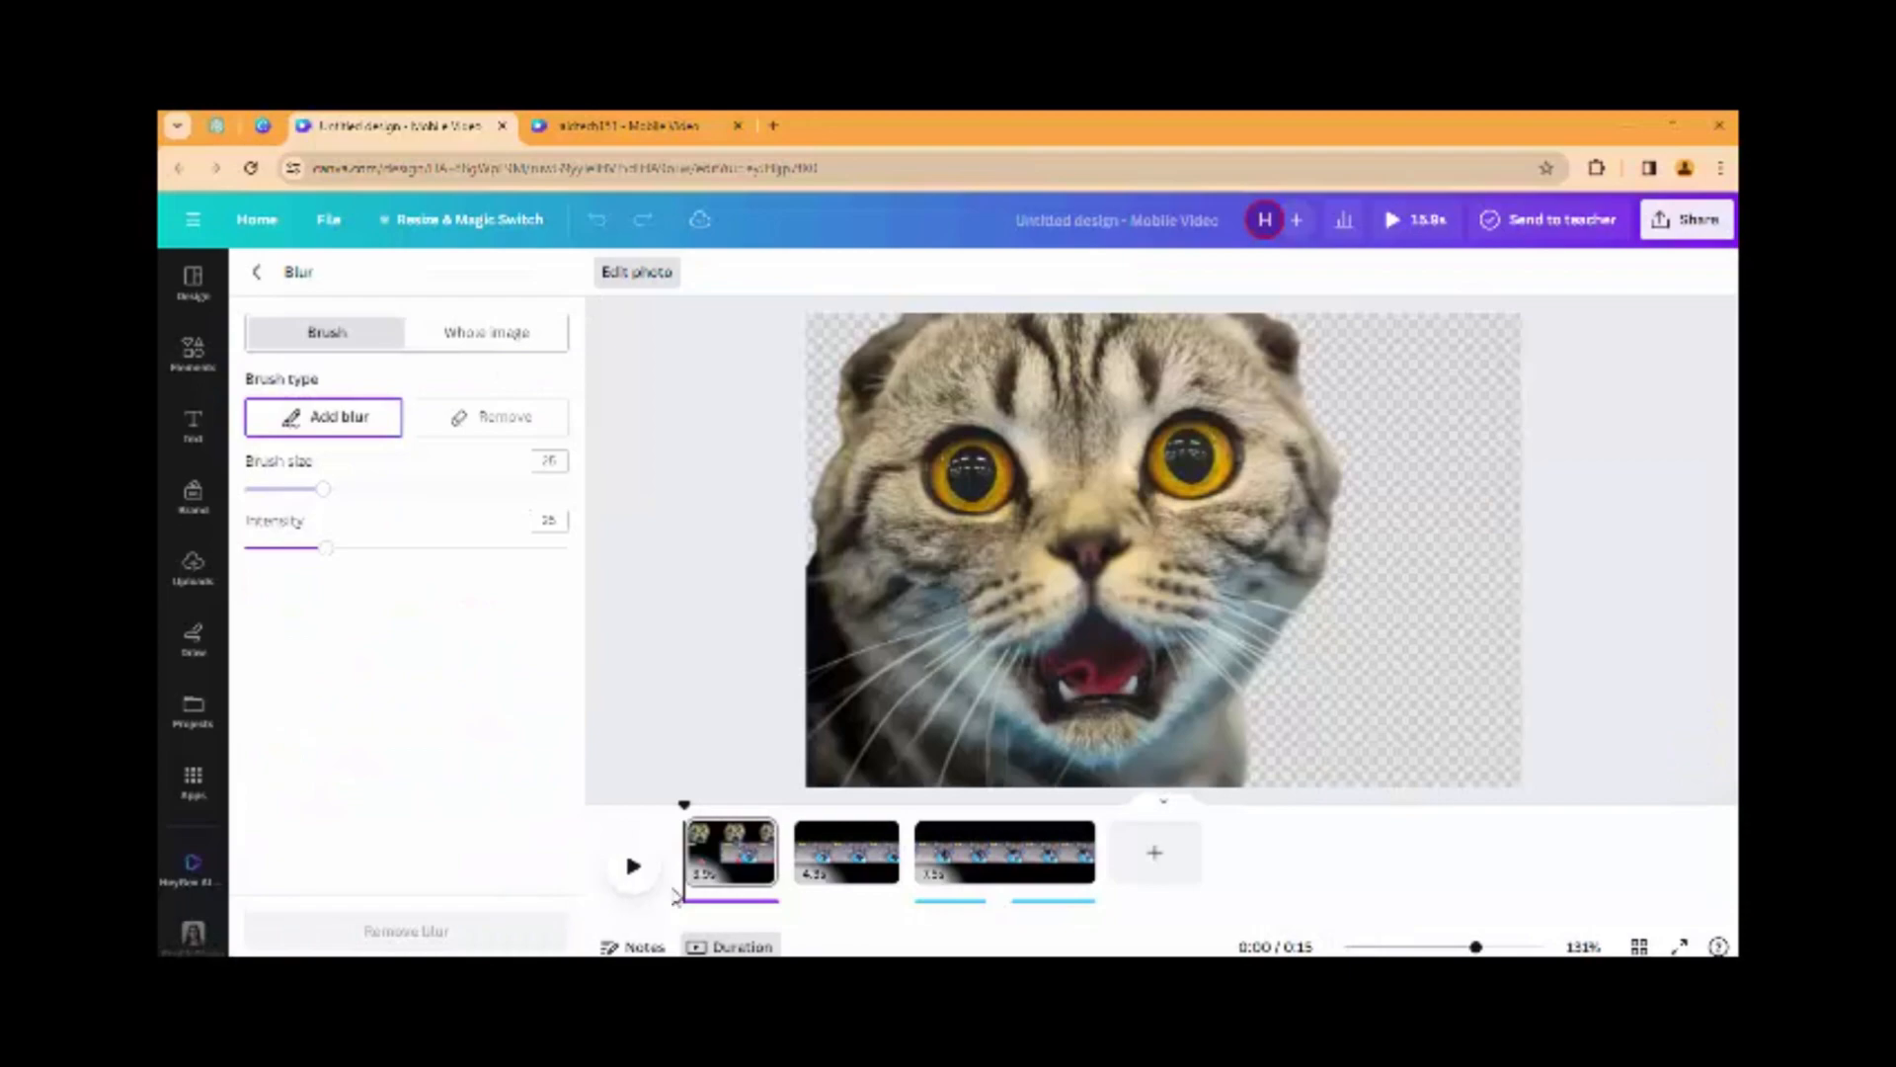
pyautogui.click(257, 273)
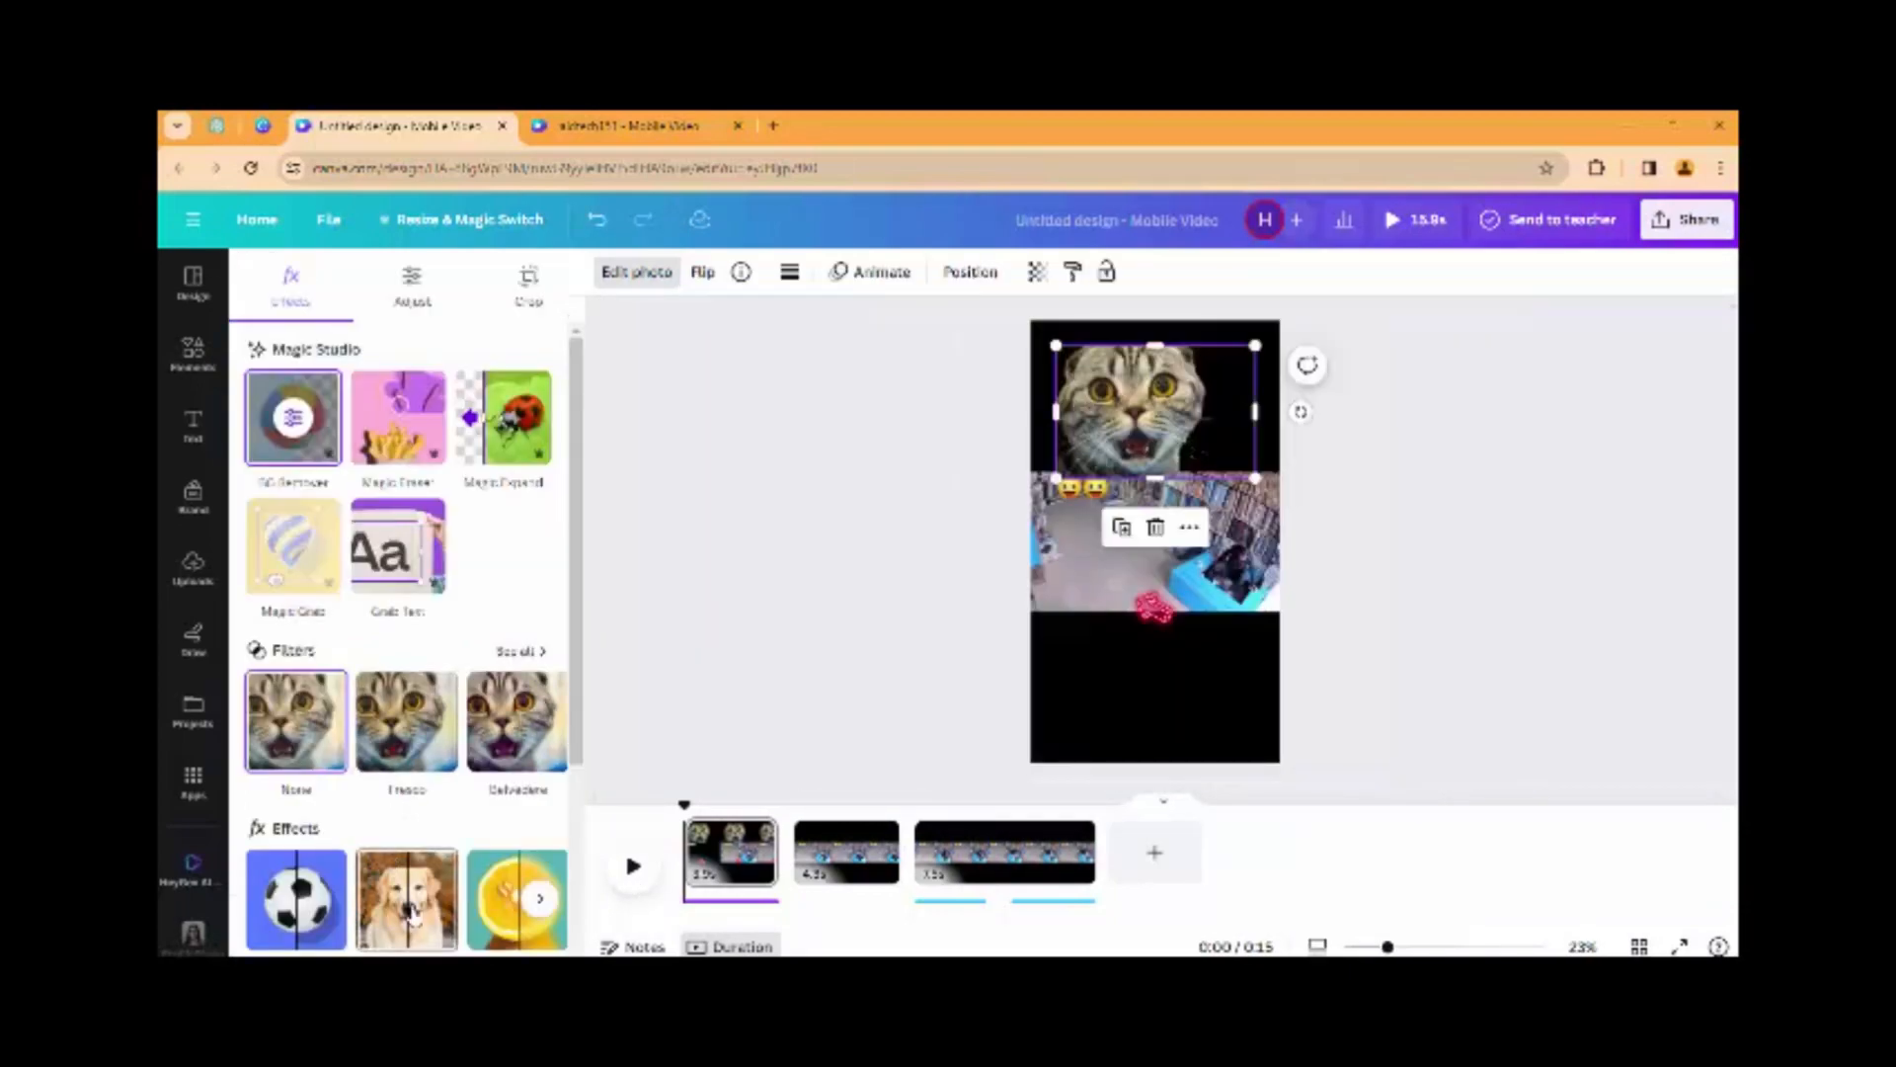
pyautogui.scroll(-3, 411, 911)
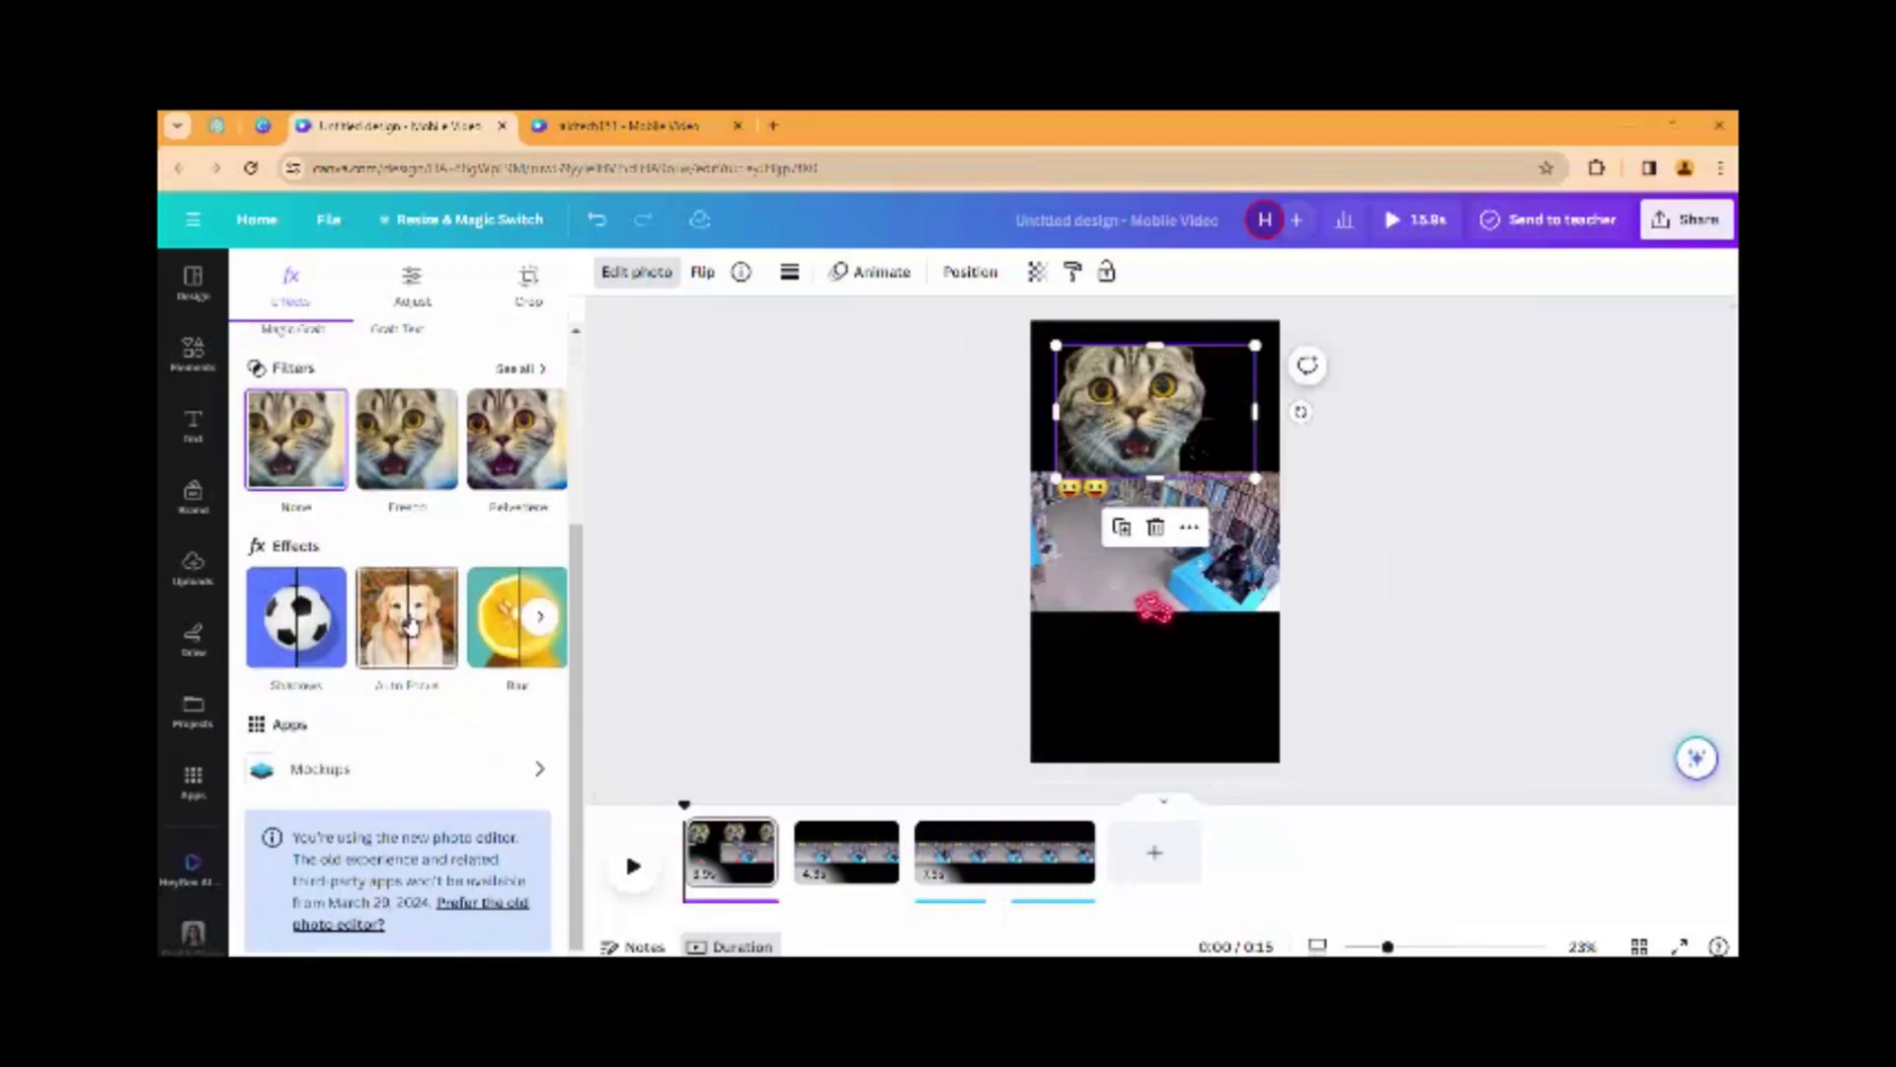
# Apply the Auto Focus effect to the cat photo, shrink it and place it centred just above the clip
pyautogui.click(411, 624)
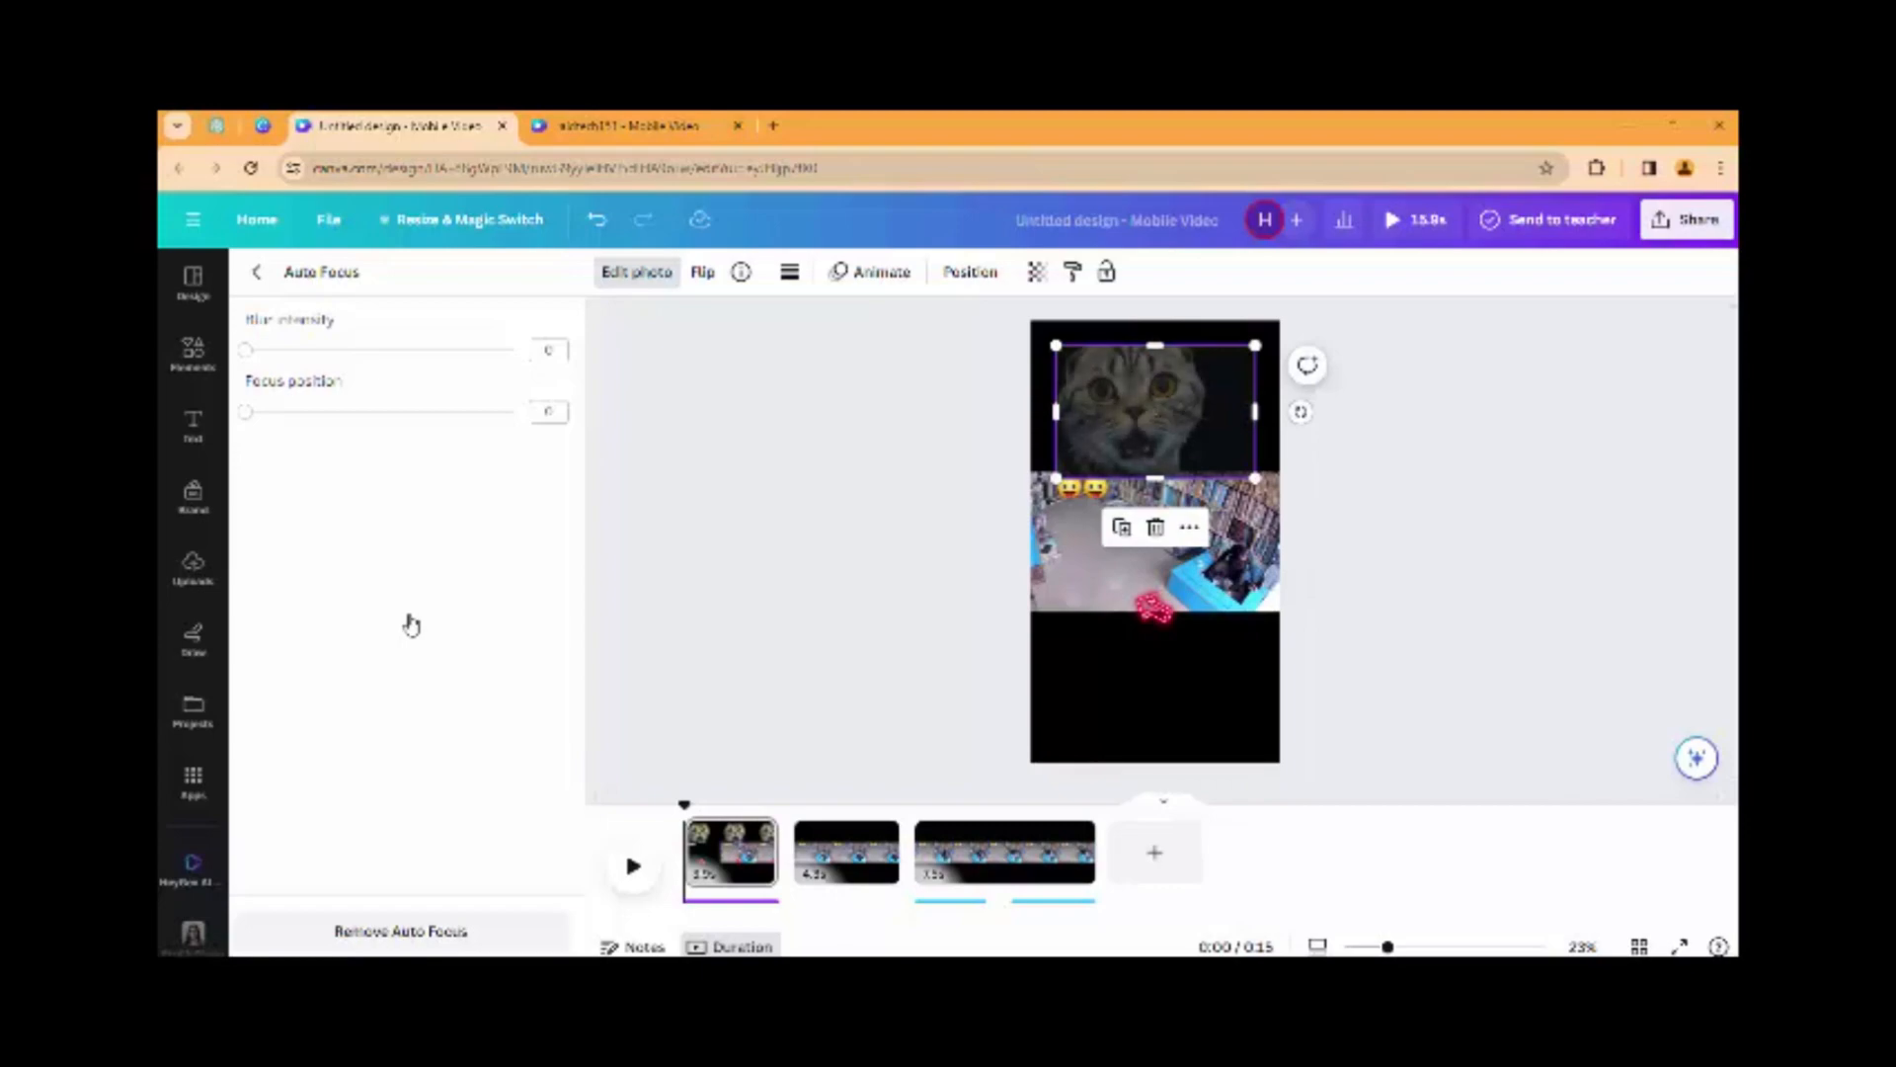
pyautogui.moveTo(1068, 389); pyautogui.dragTo(1061, 381)
pyautogui.moveTo(1247, 469); pyautogui.dragTo(1148, 432)
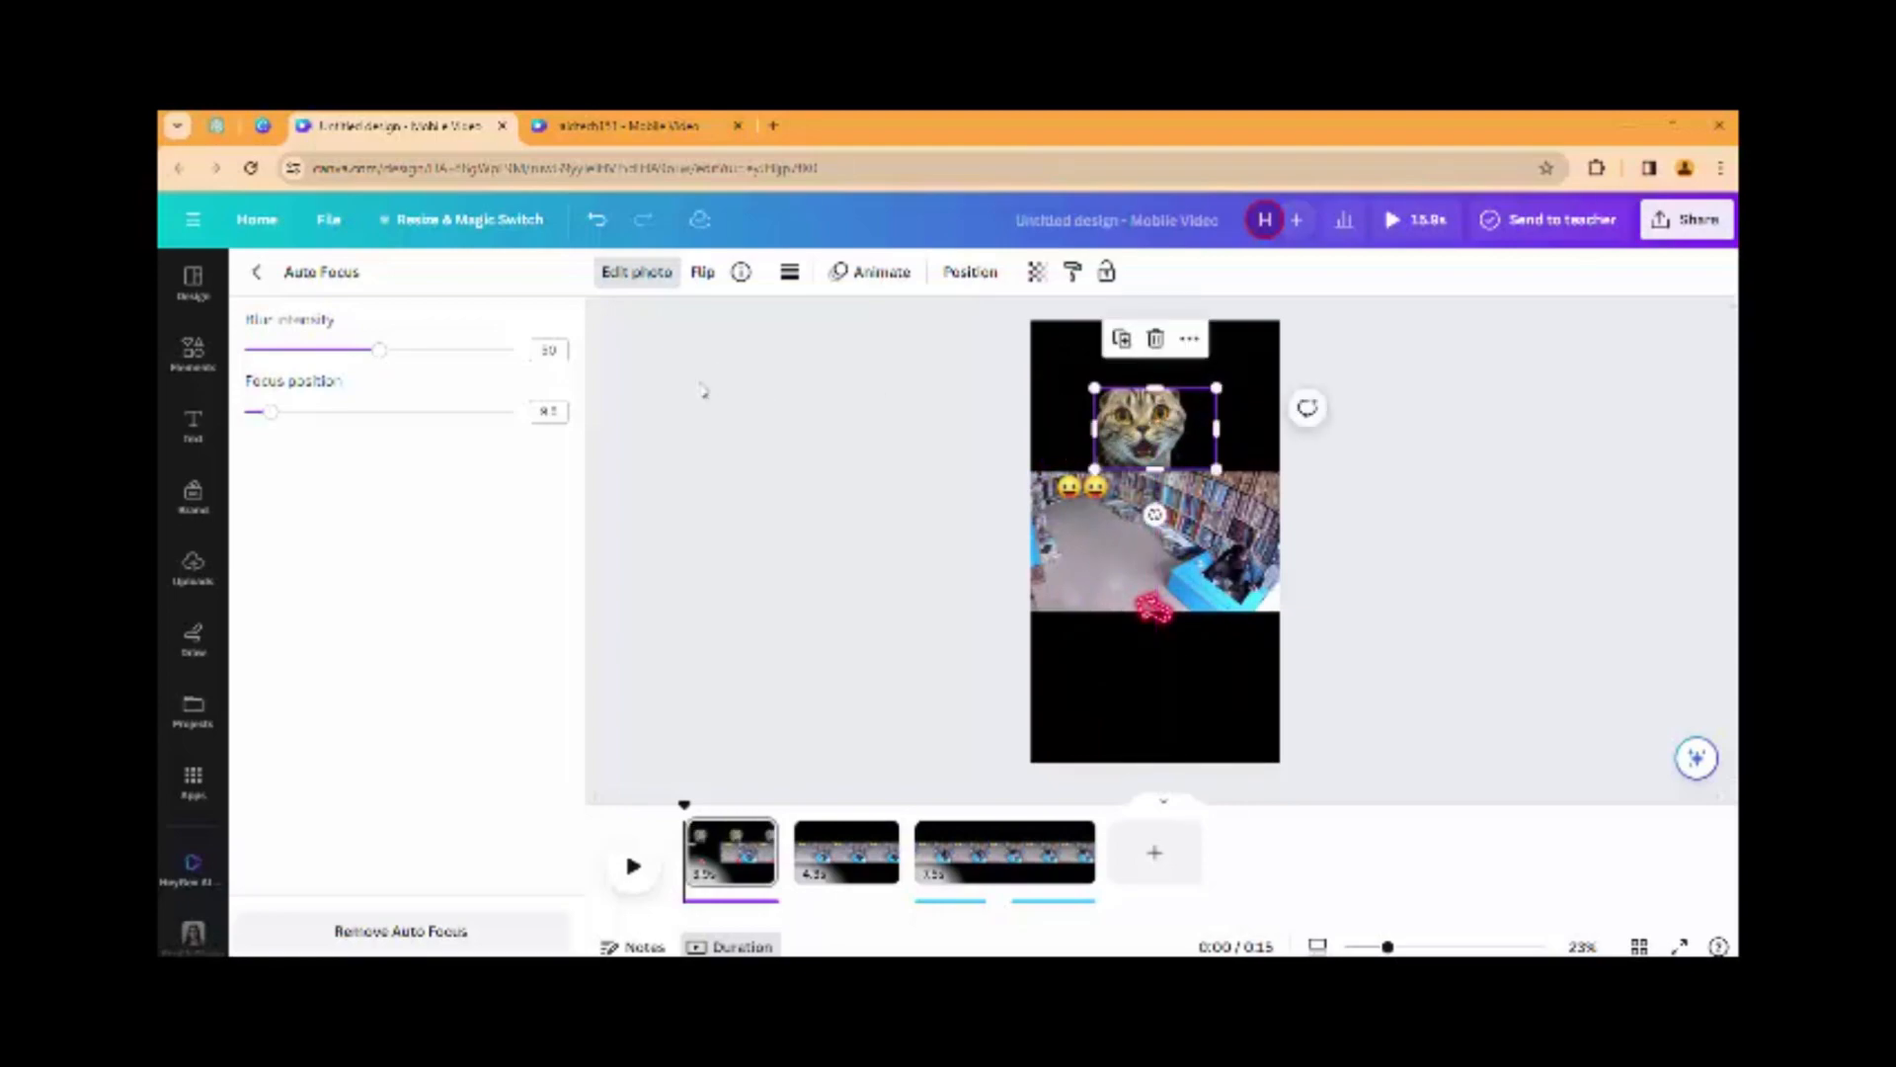
# Check the spelling of "Realy" with a web search in a new tab, copy the word "Really" and return to the design
pyautogui.click(193, 424)
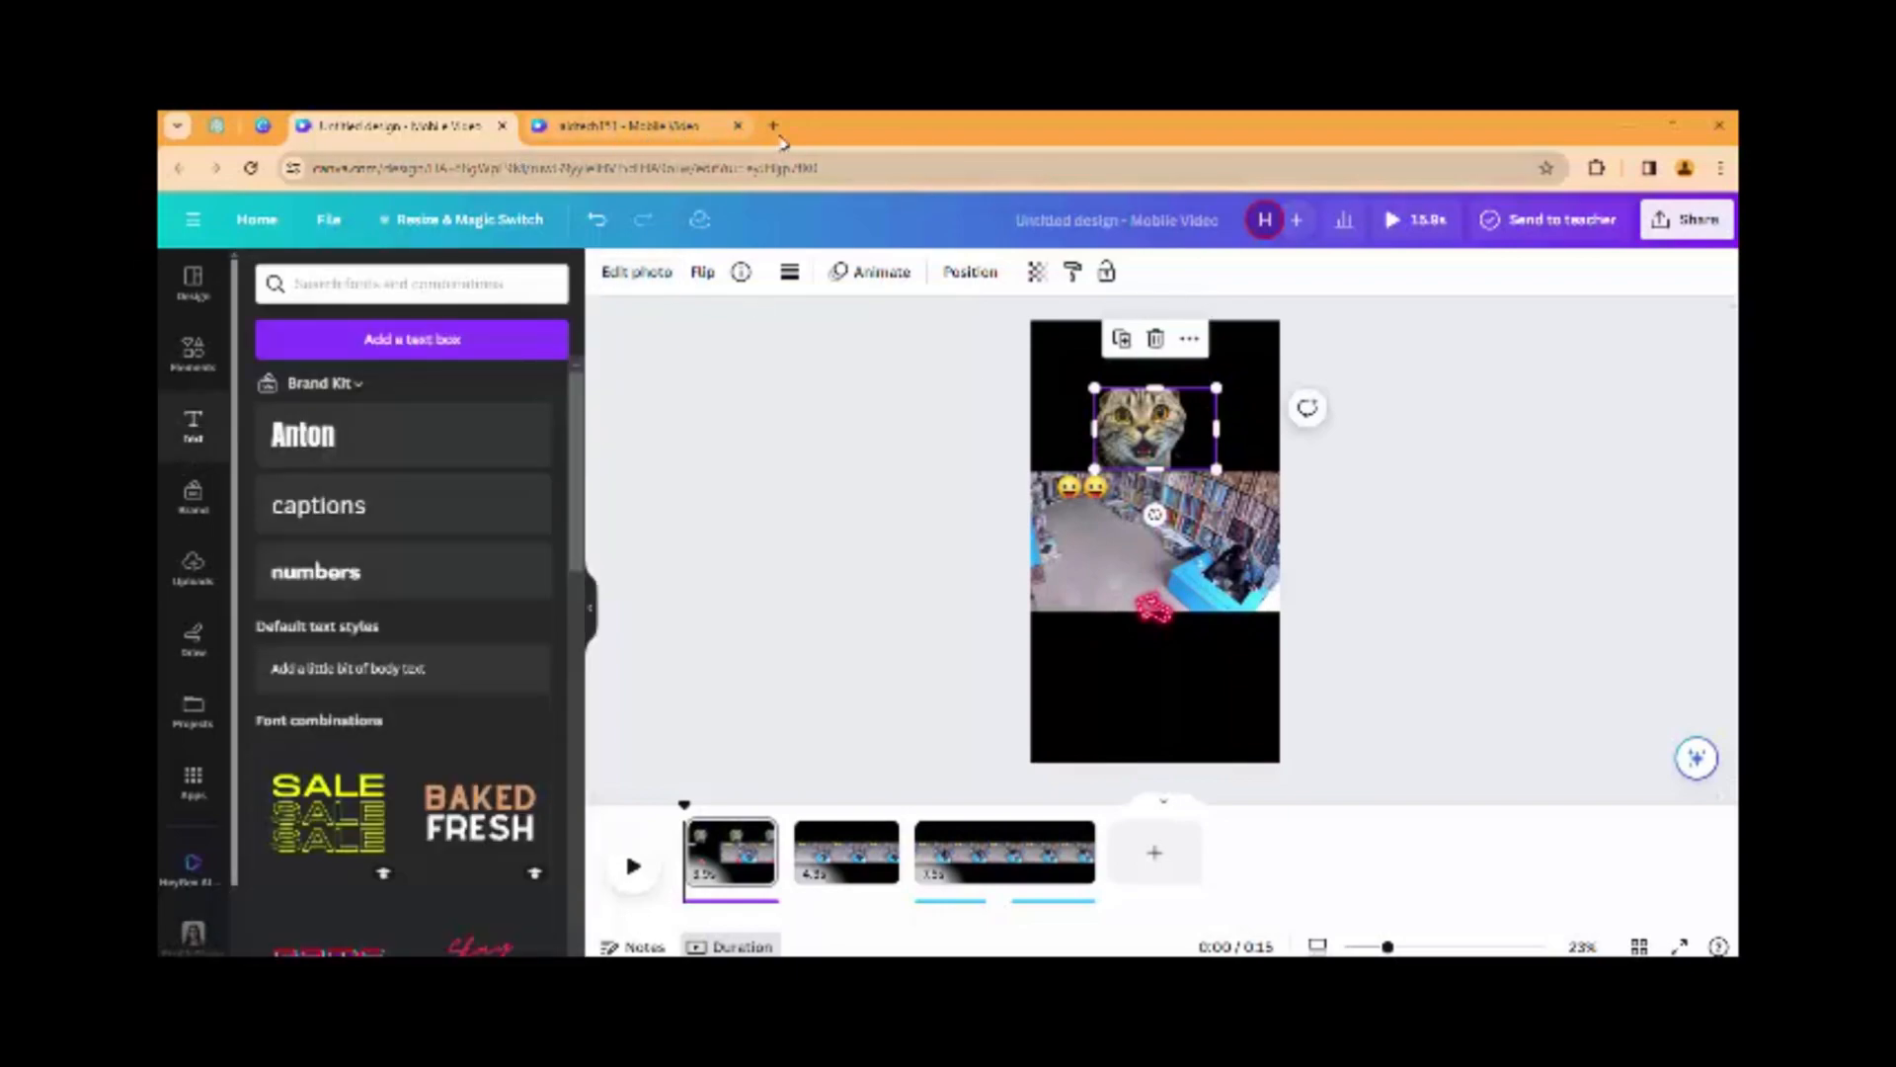
pyautogui.click(773, 126)
pyautogui.write('Real')
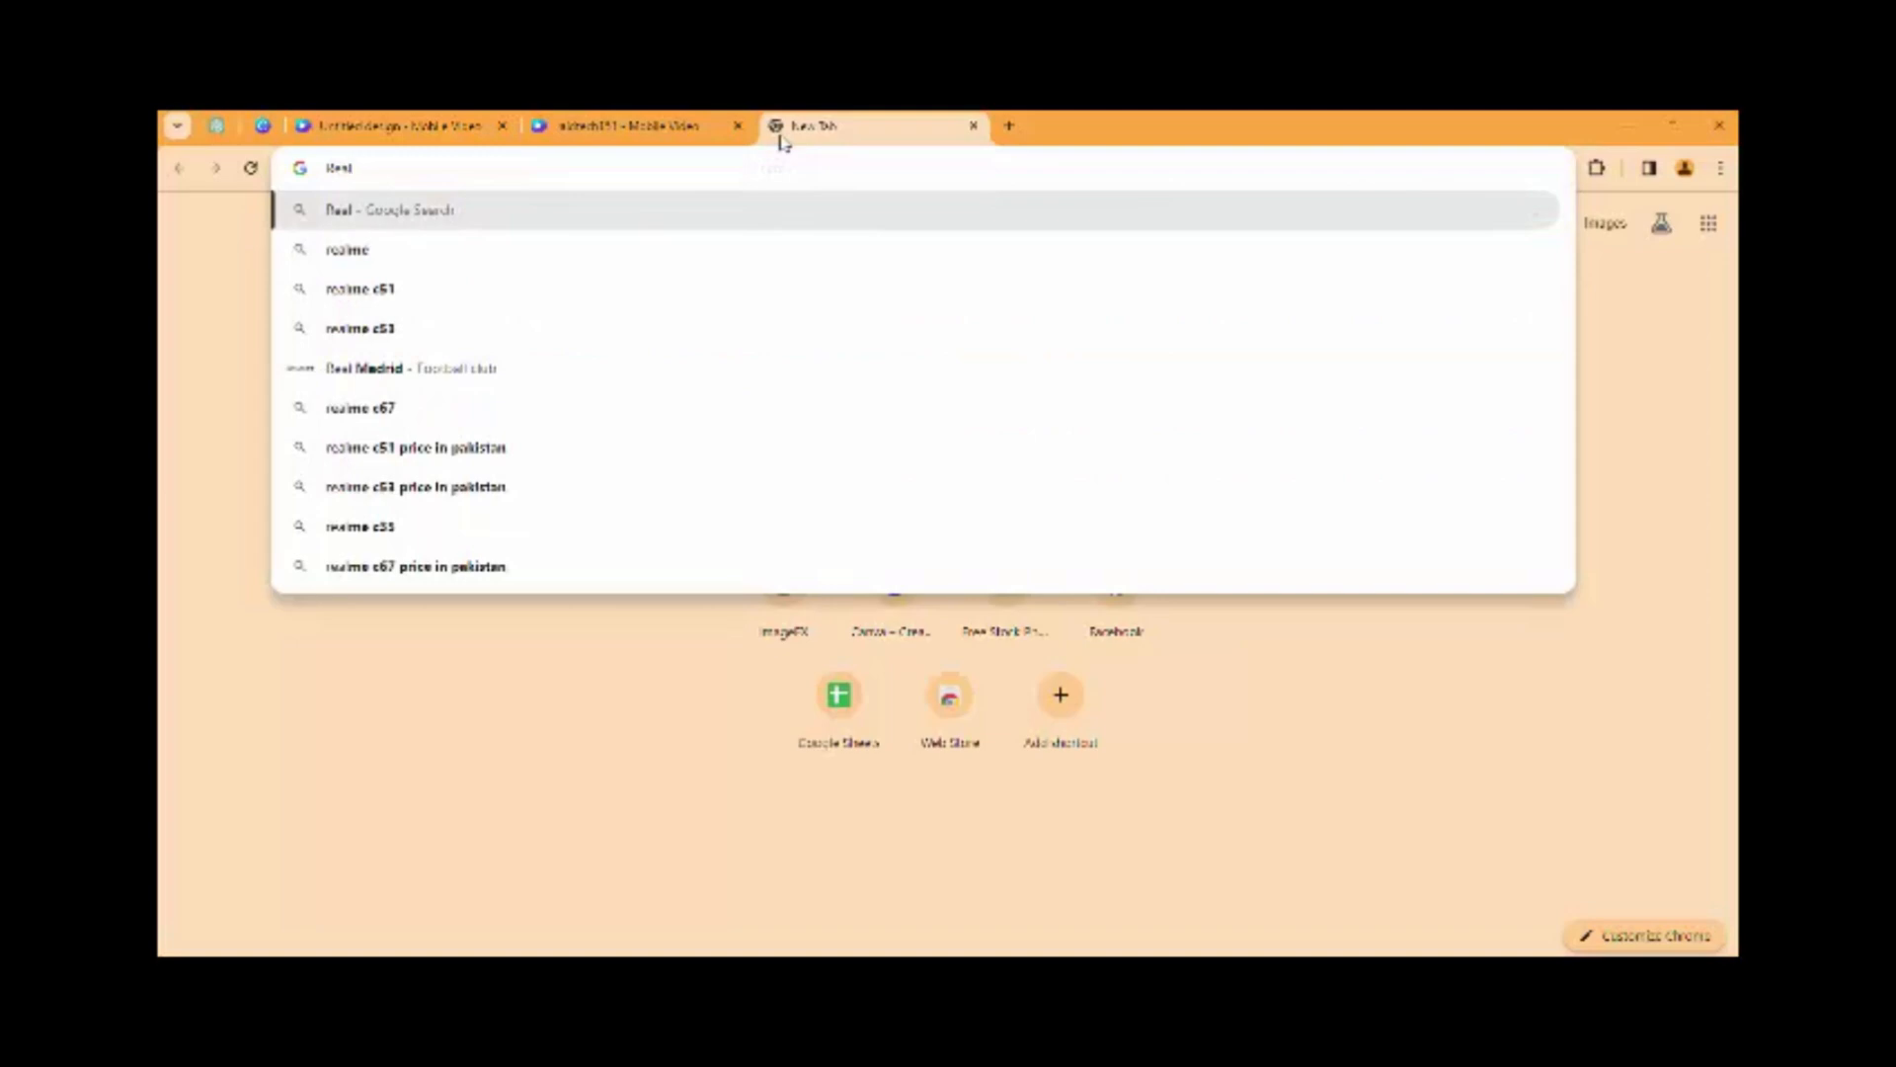
pyautogui.write('y')
pyautogui.press('Return')
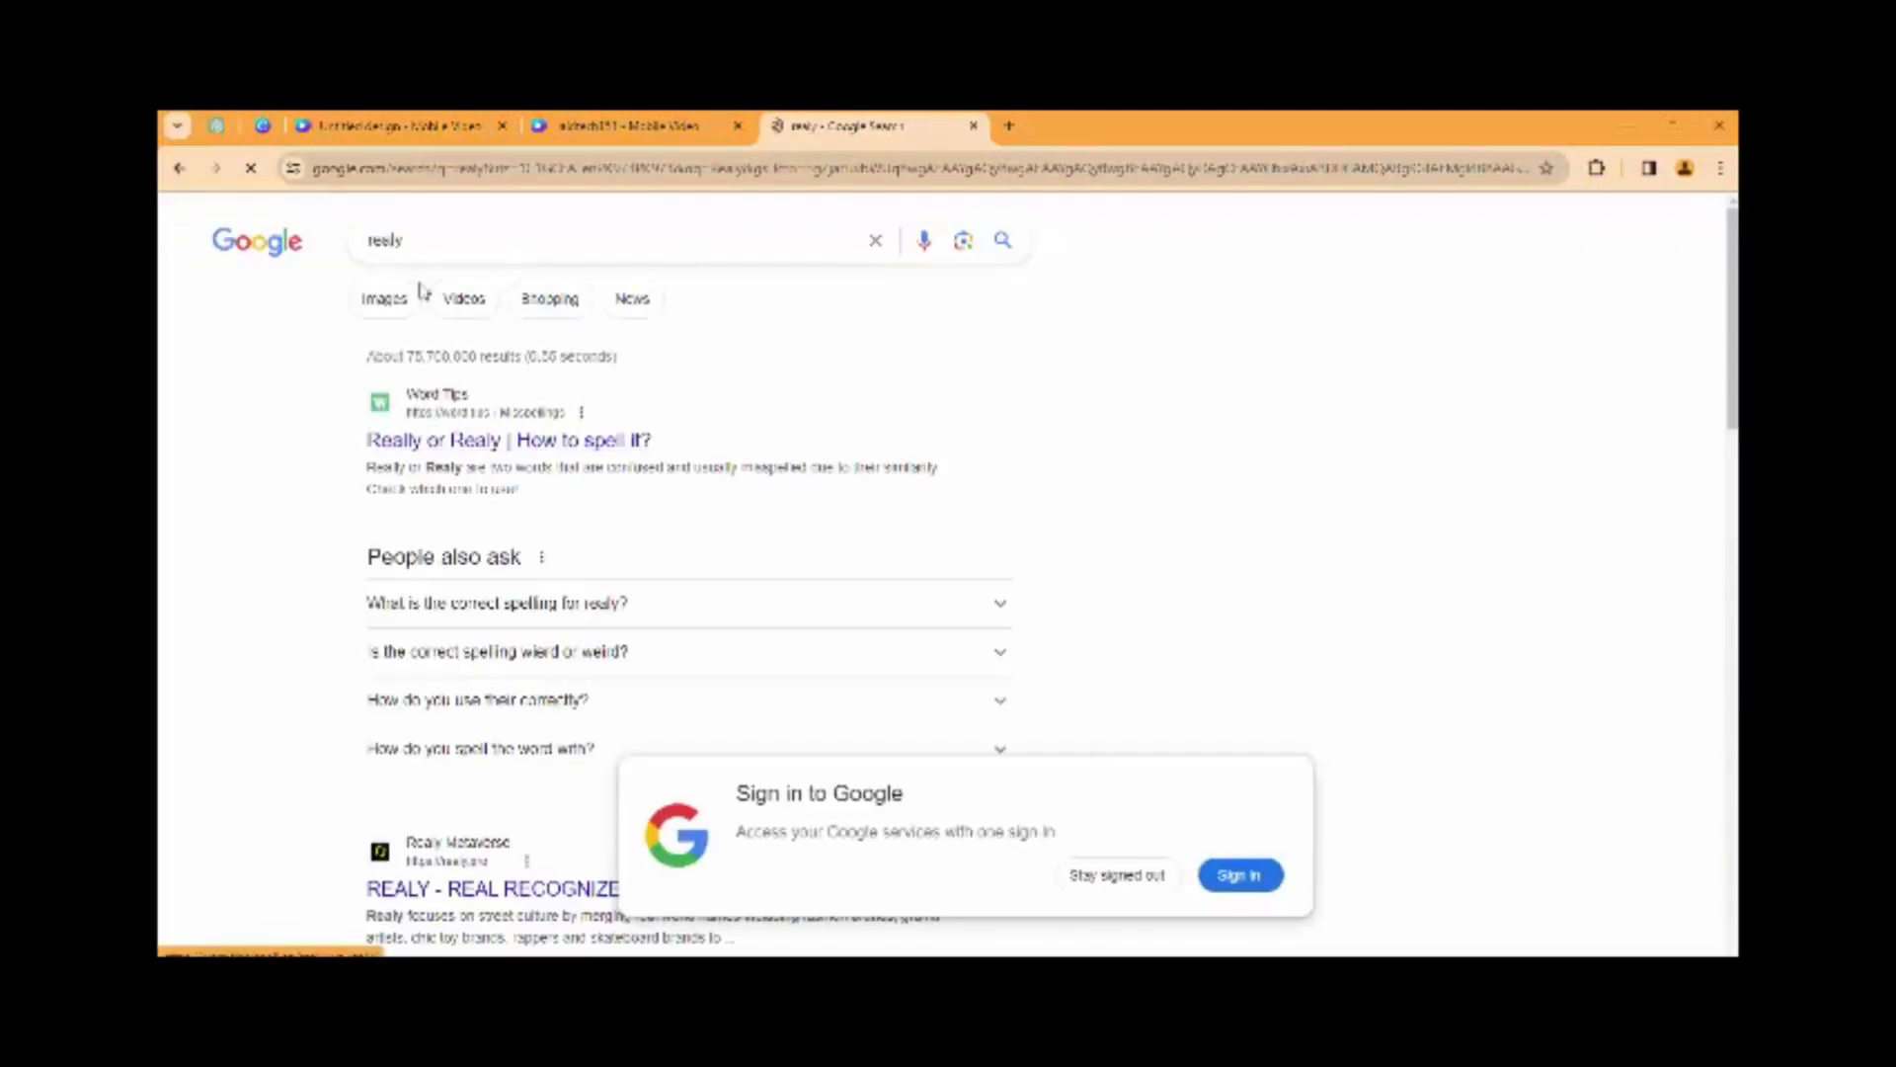
pyautogui.moveTo(362, 452); pyautogui.dragTo(894, 241)
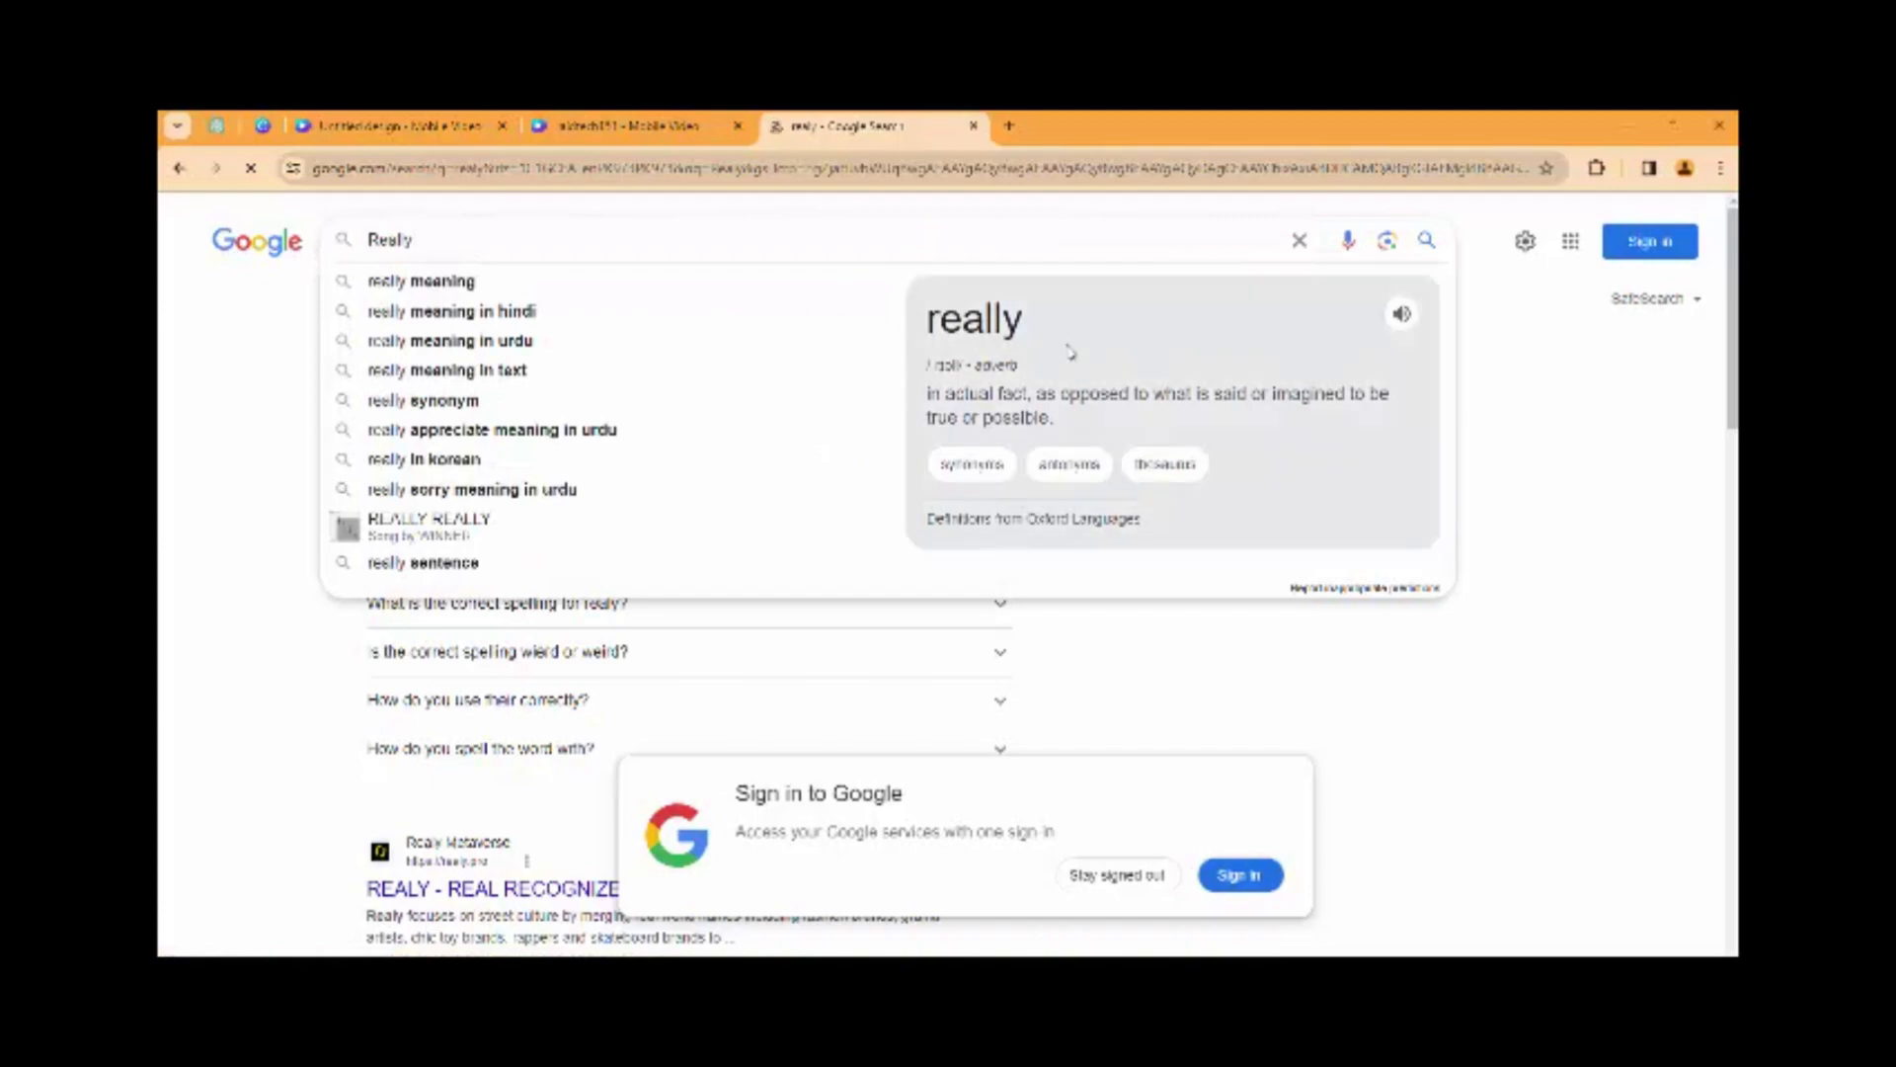
pyautogui.click(974, 126)
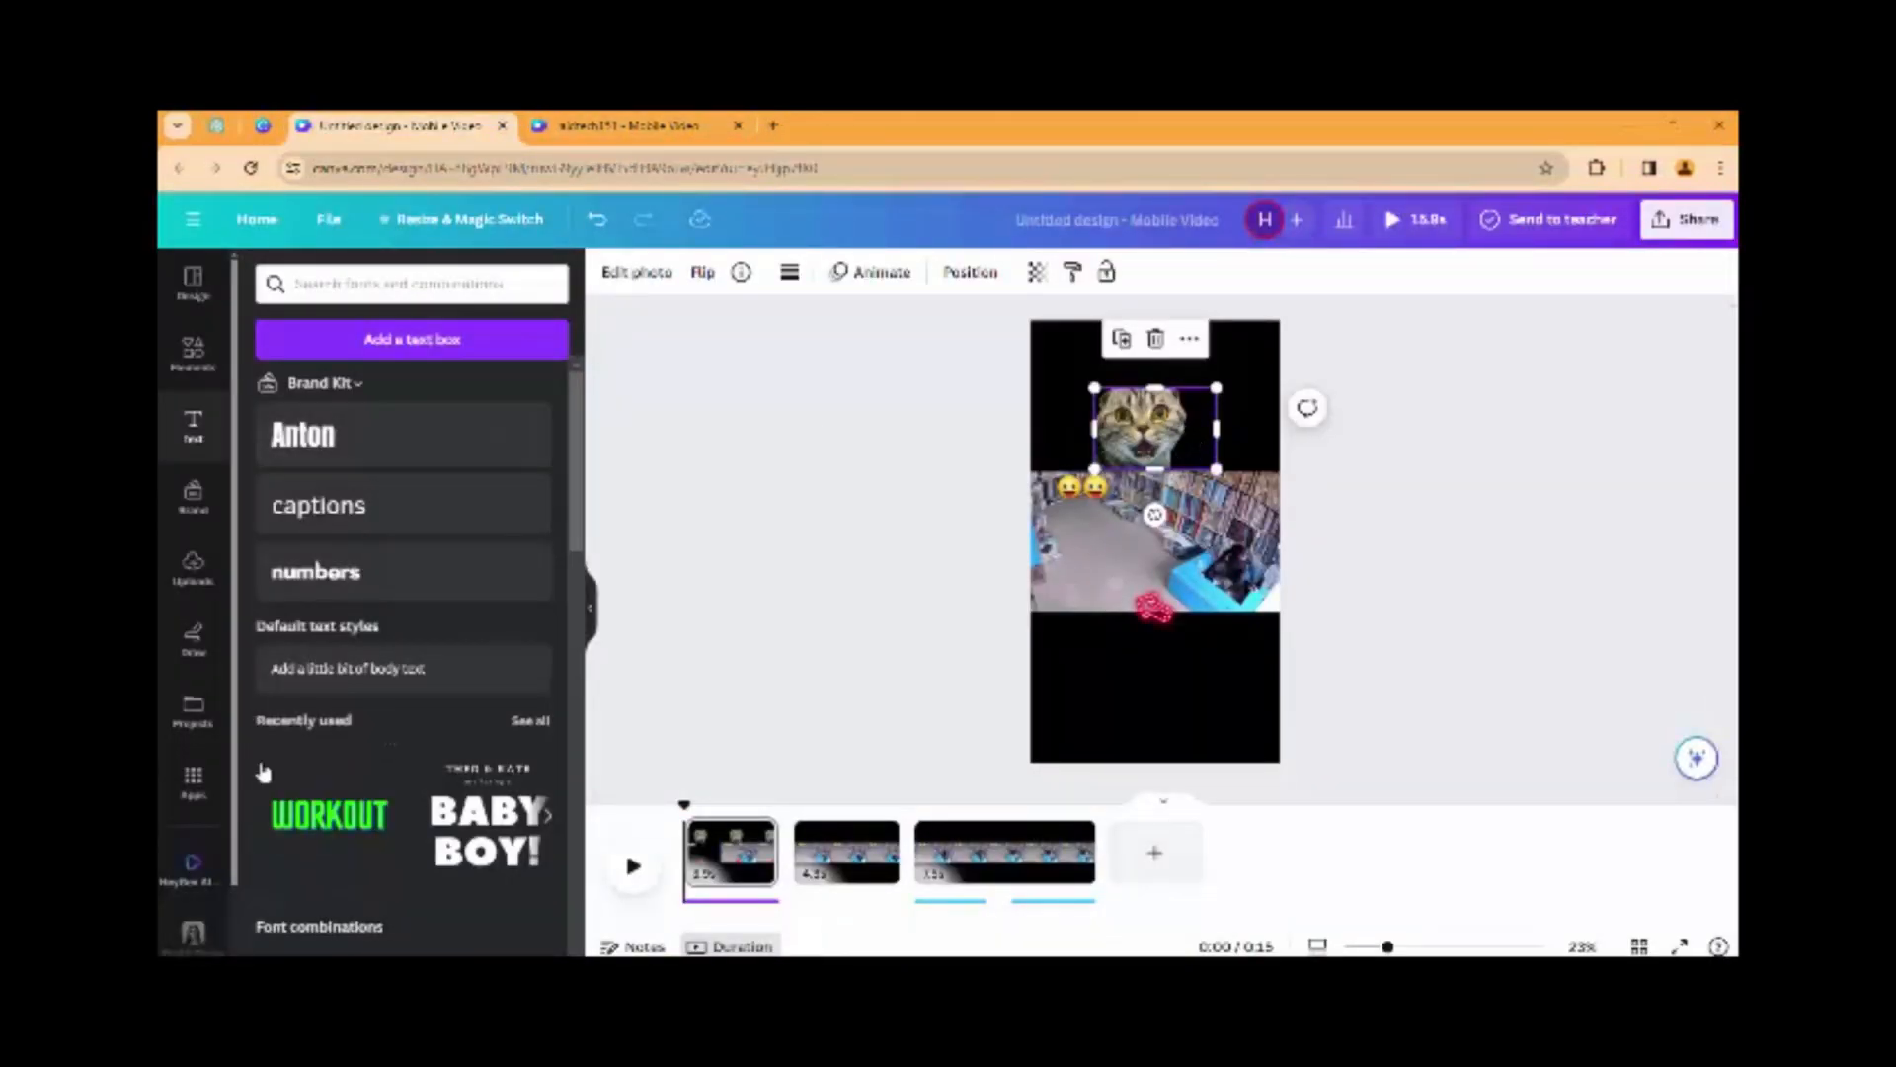
# Add the recently used "BABY BOY!" text combination to the first page, clear its small upper line and move it above the clip
pyautogui.scroll(-4, 392, 671)
pyautogui.scroll(-3, 341, 643)
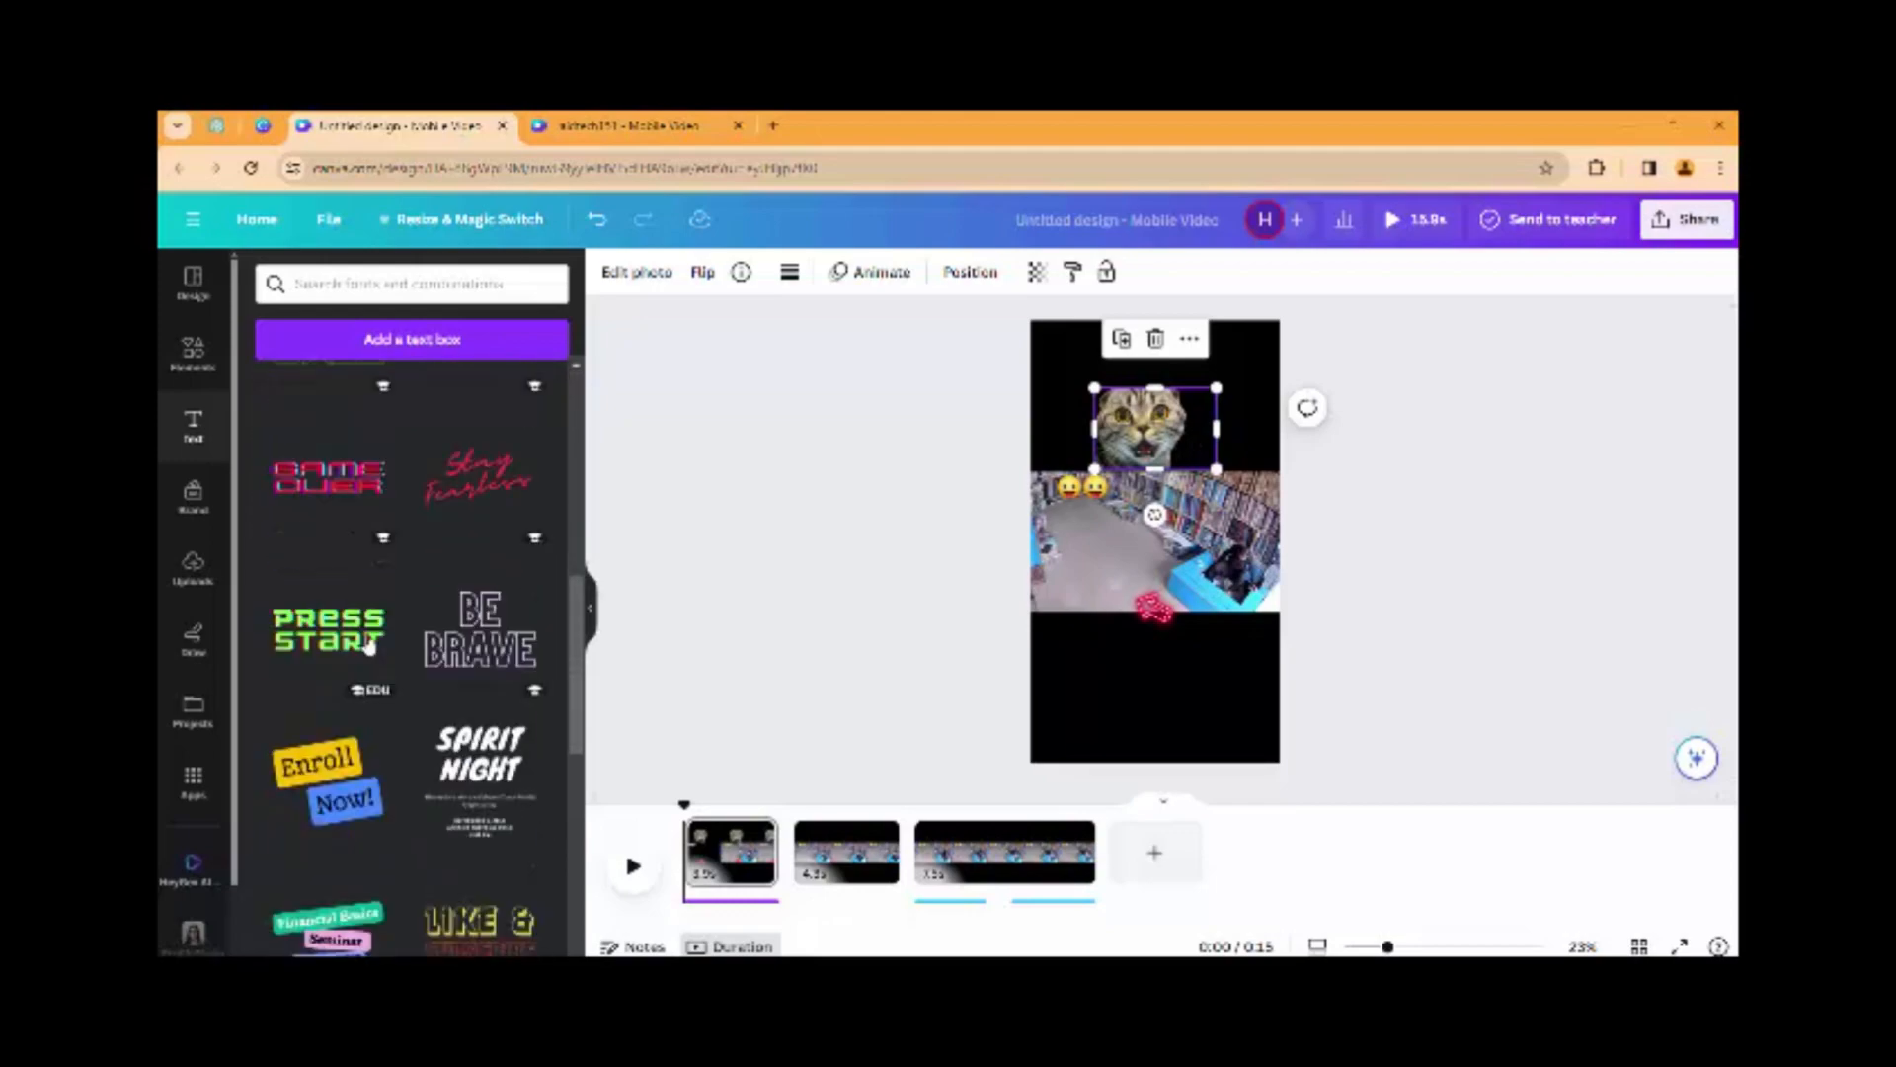
pyautogui.scroll(5, 479, 587)
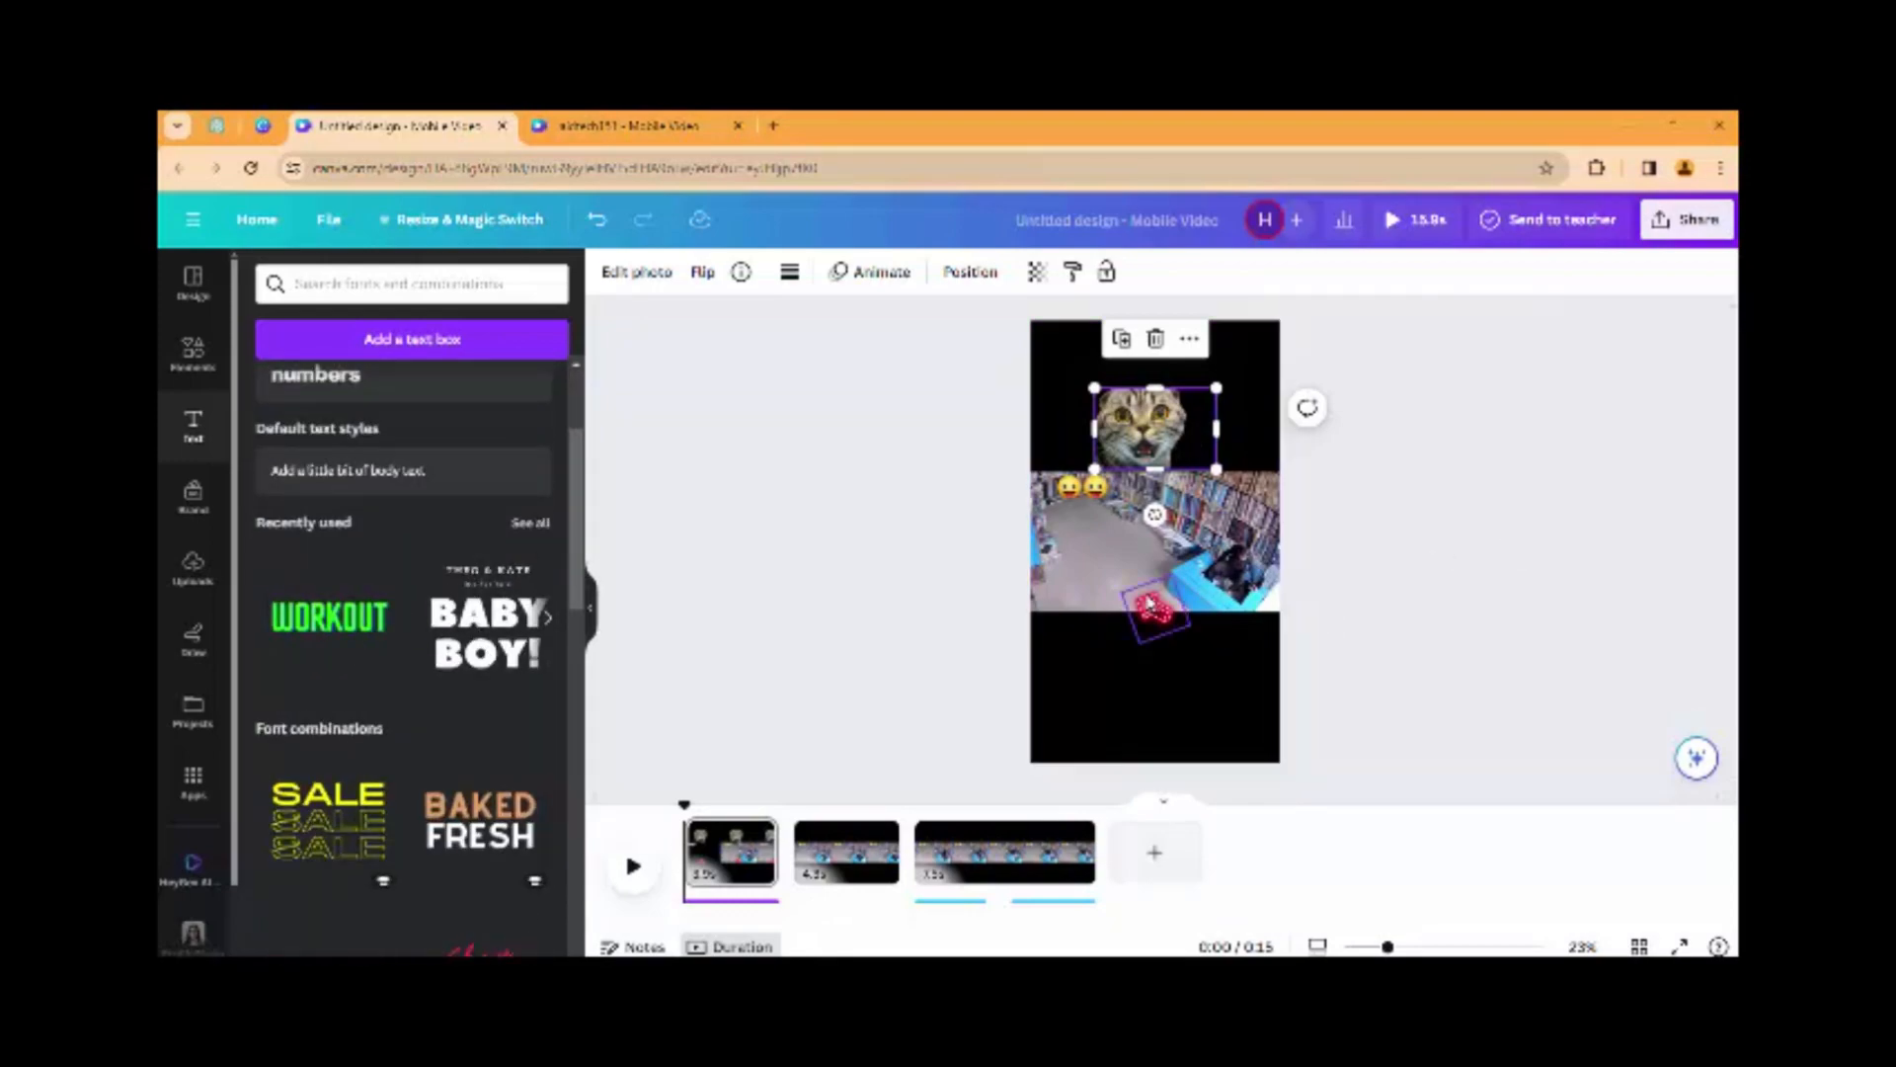
pyautogui.click(488, 620)
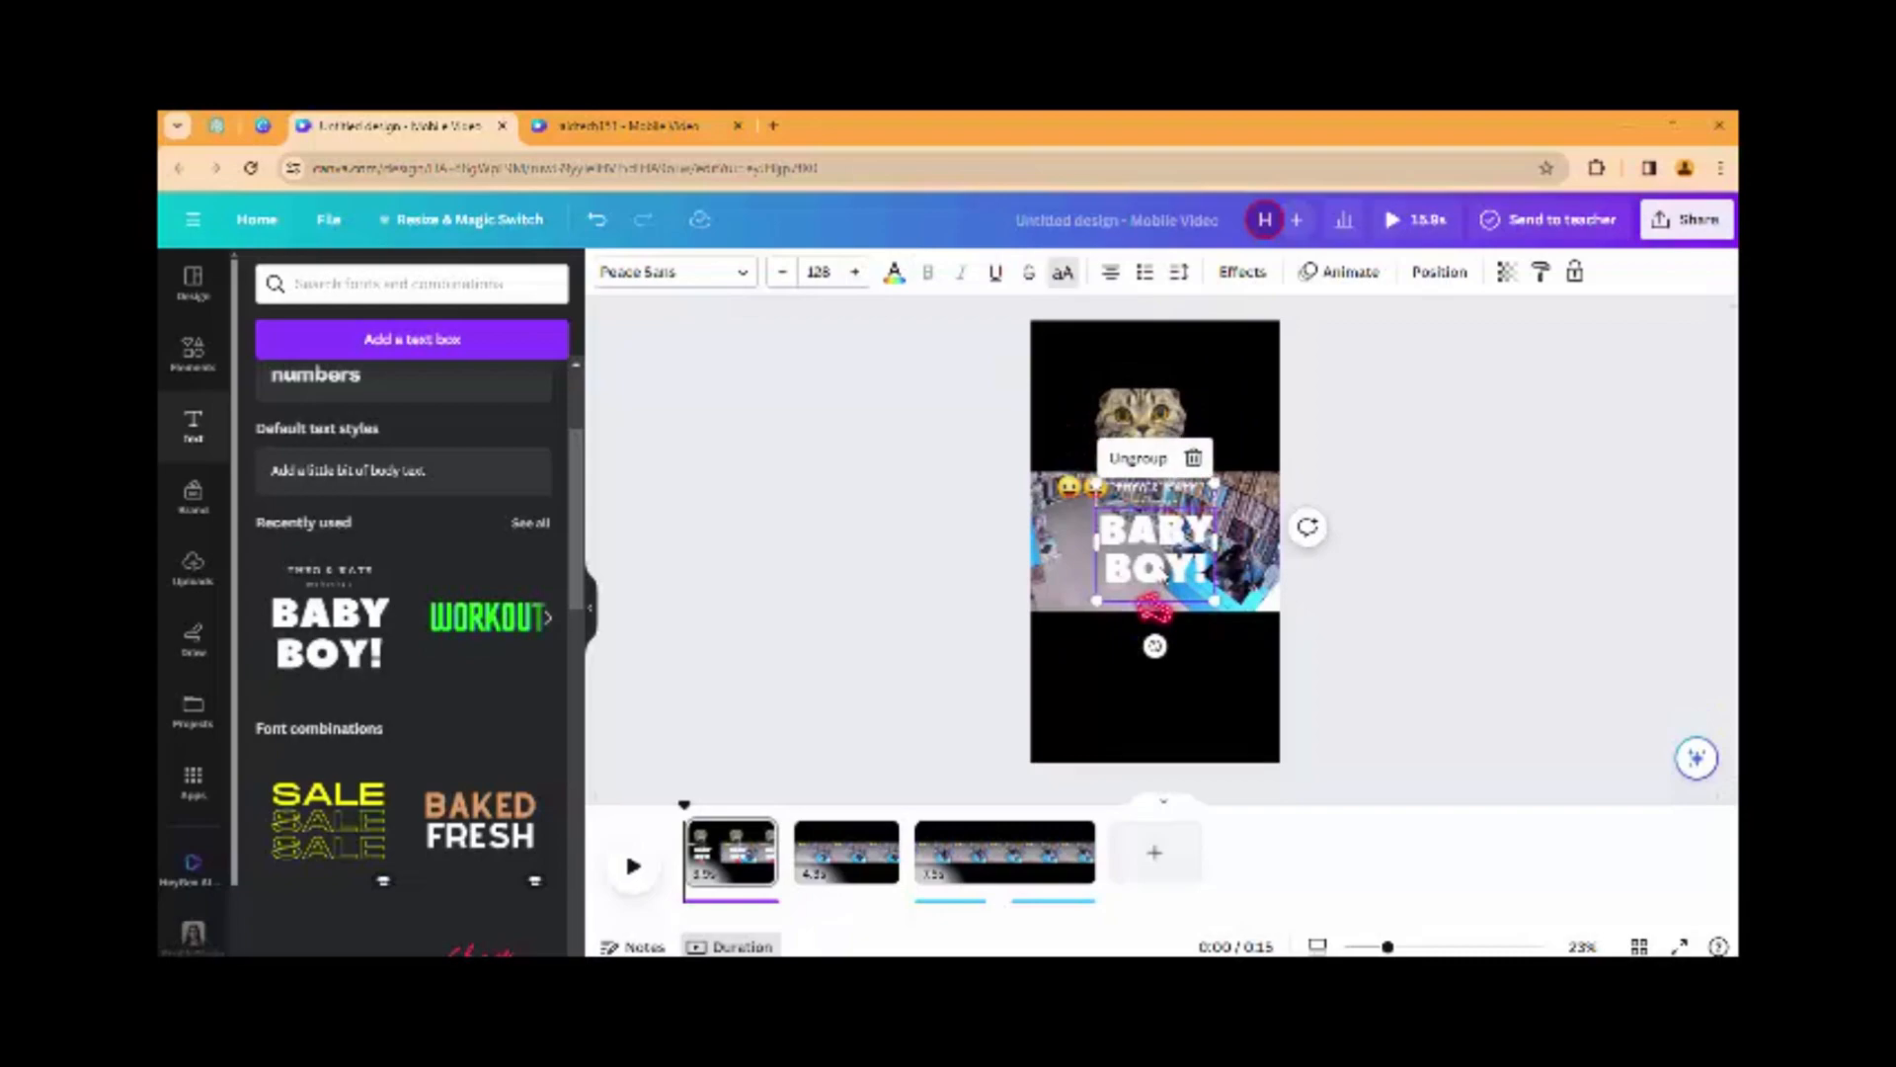
pyautogui.press('BackSpace')
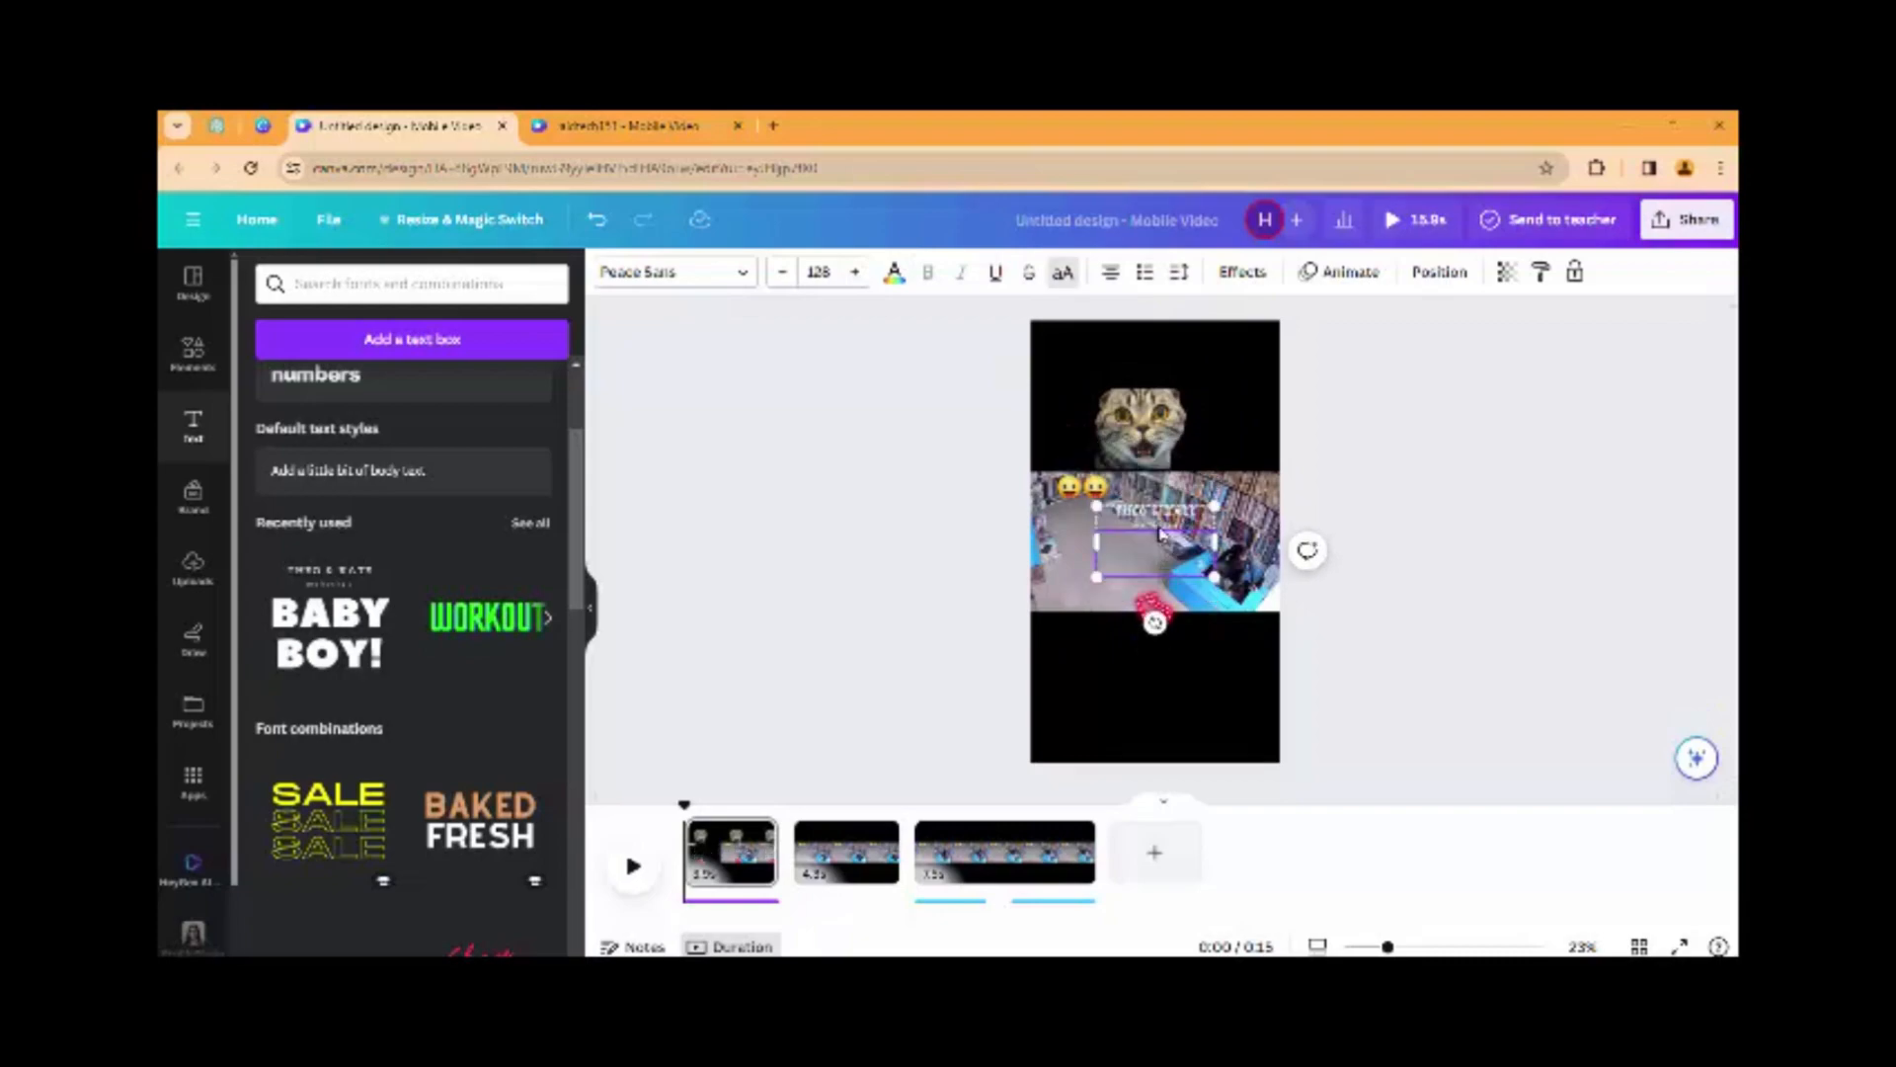
pyautogui.hotkey('ctrl', 'z')
pyautogui.click(1163, 509)
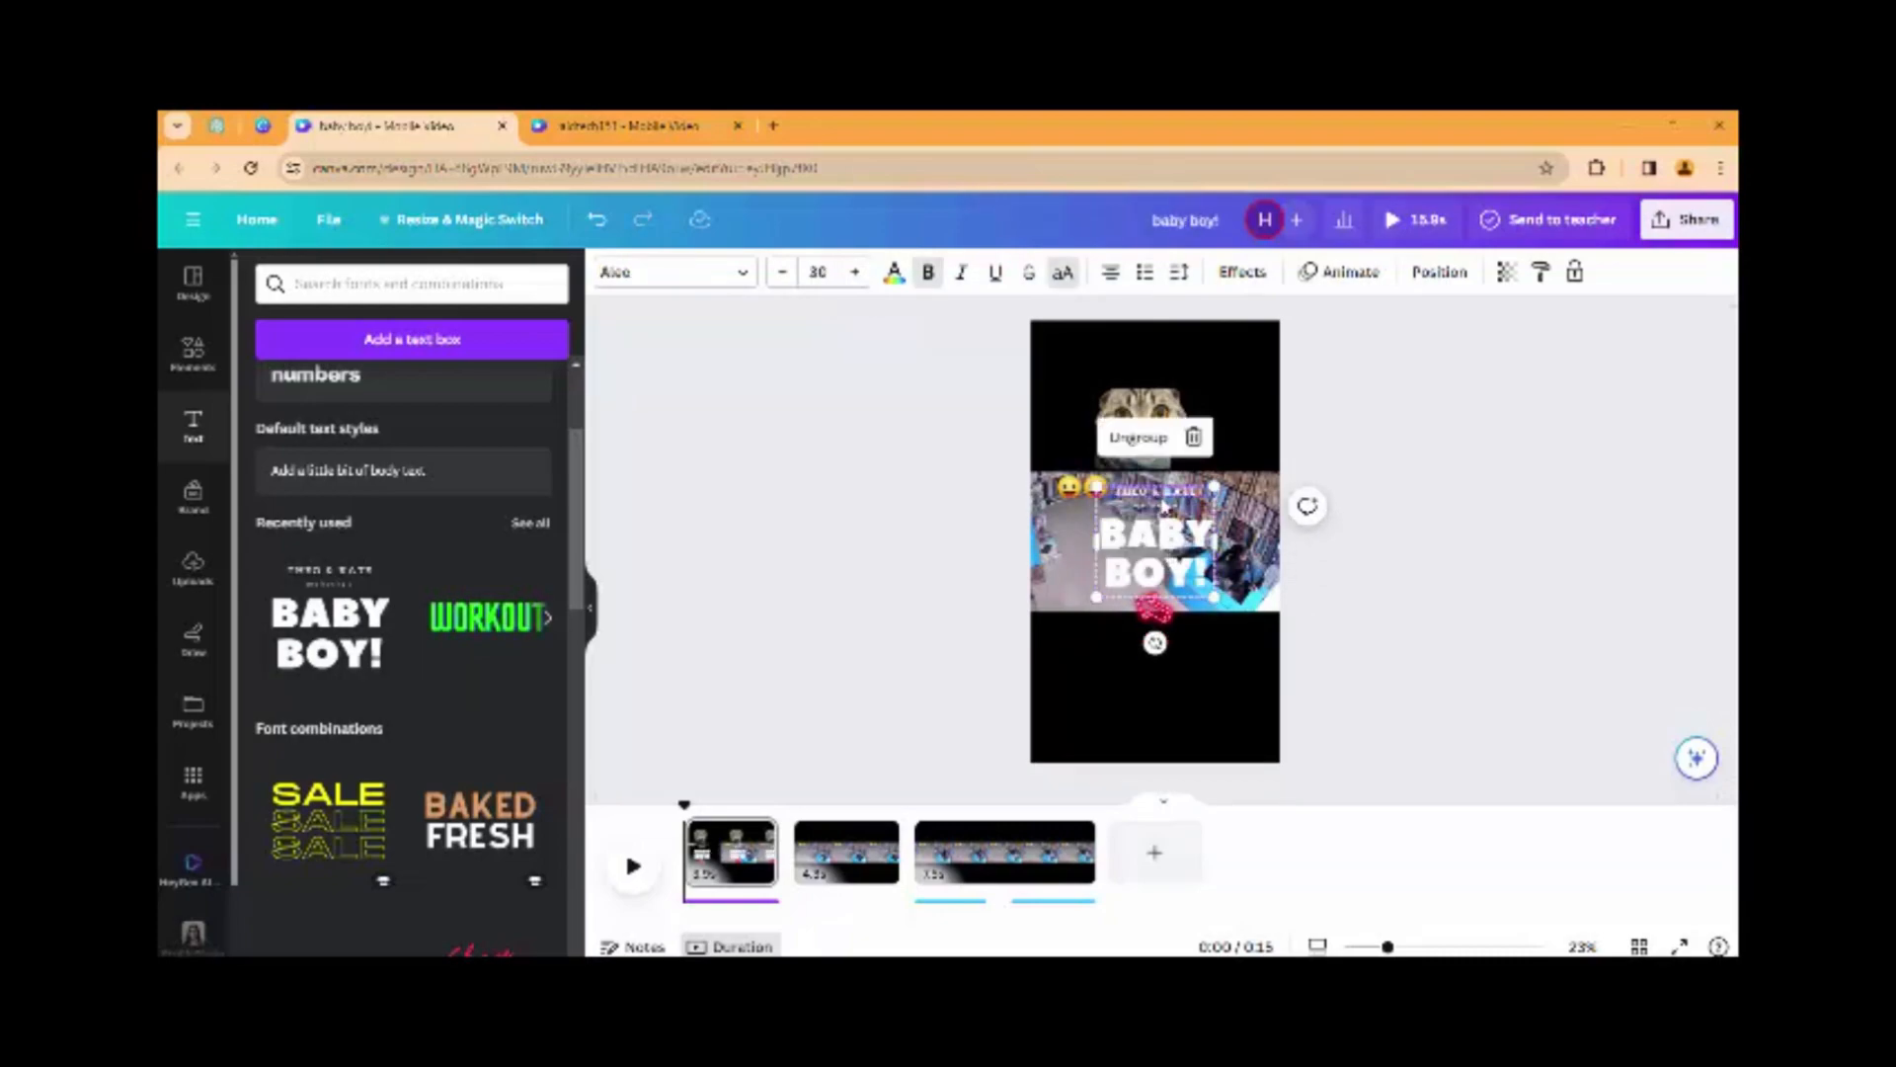
pyautogui.click(1155, 533)
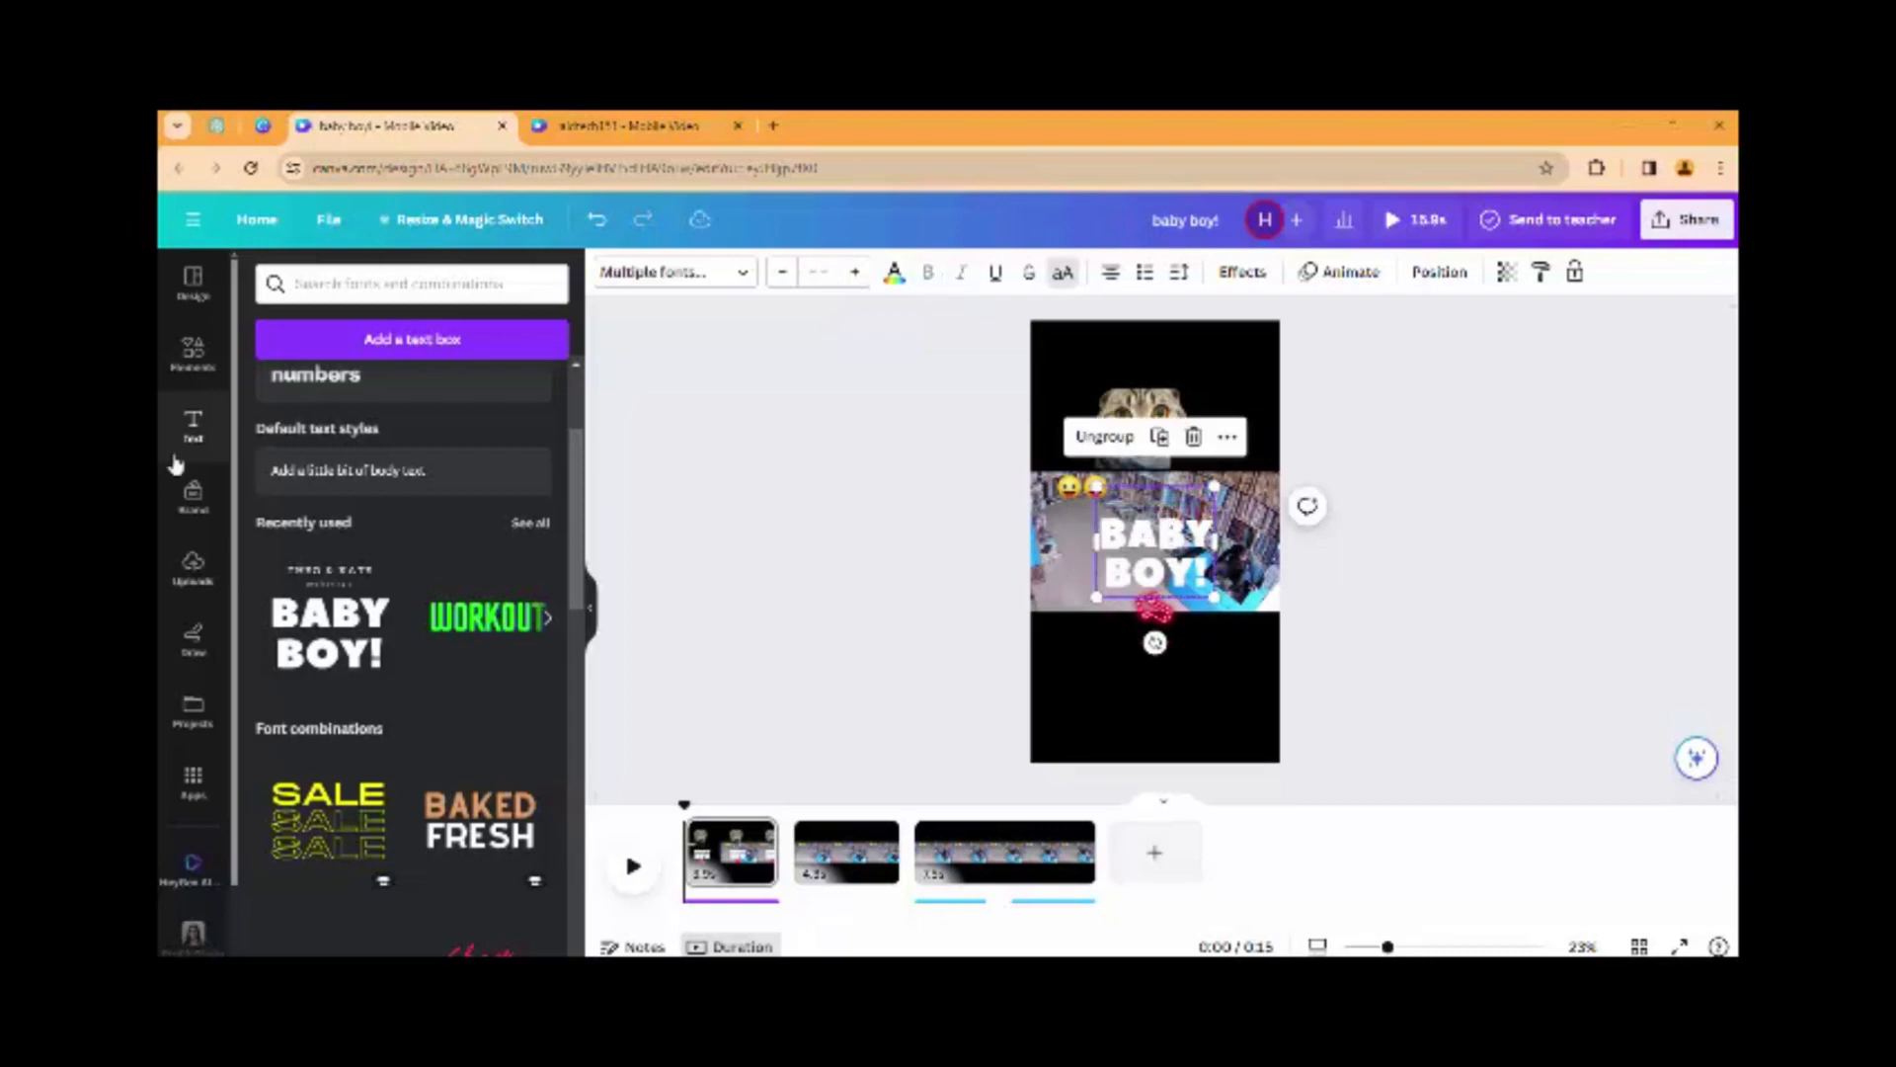
pyautogui.moveTo(1119, 546); pyautogui.dragTo(1086, 378)
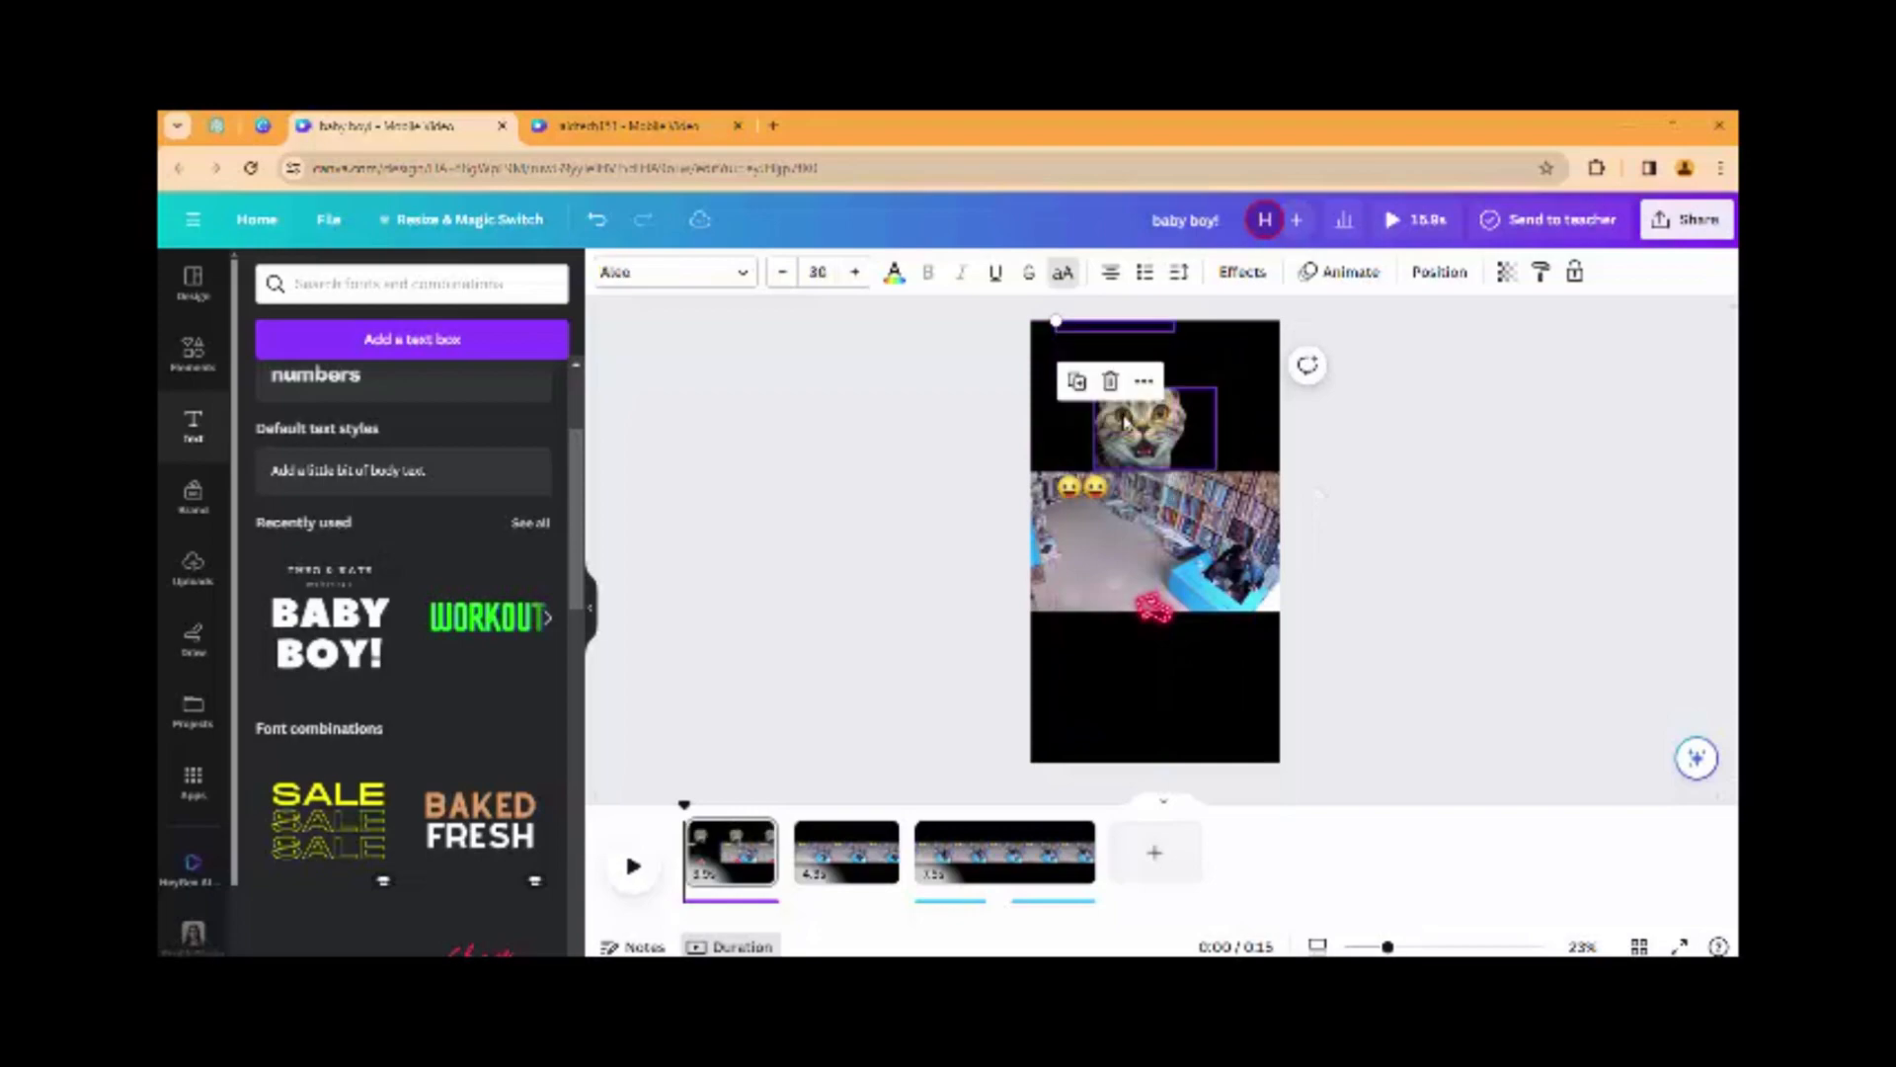
# Replace the heading text with "REALLY", resize it to font size 104 above the cat and remove its underline
pyautogui.click(1116, 386)
pyautogui.hotkey('ctrl', 'a')
pyautogui.write('REALLY')
pyautogui.moveTo(1189, 370); pyautogui.dragTo(1238, 410)
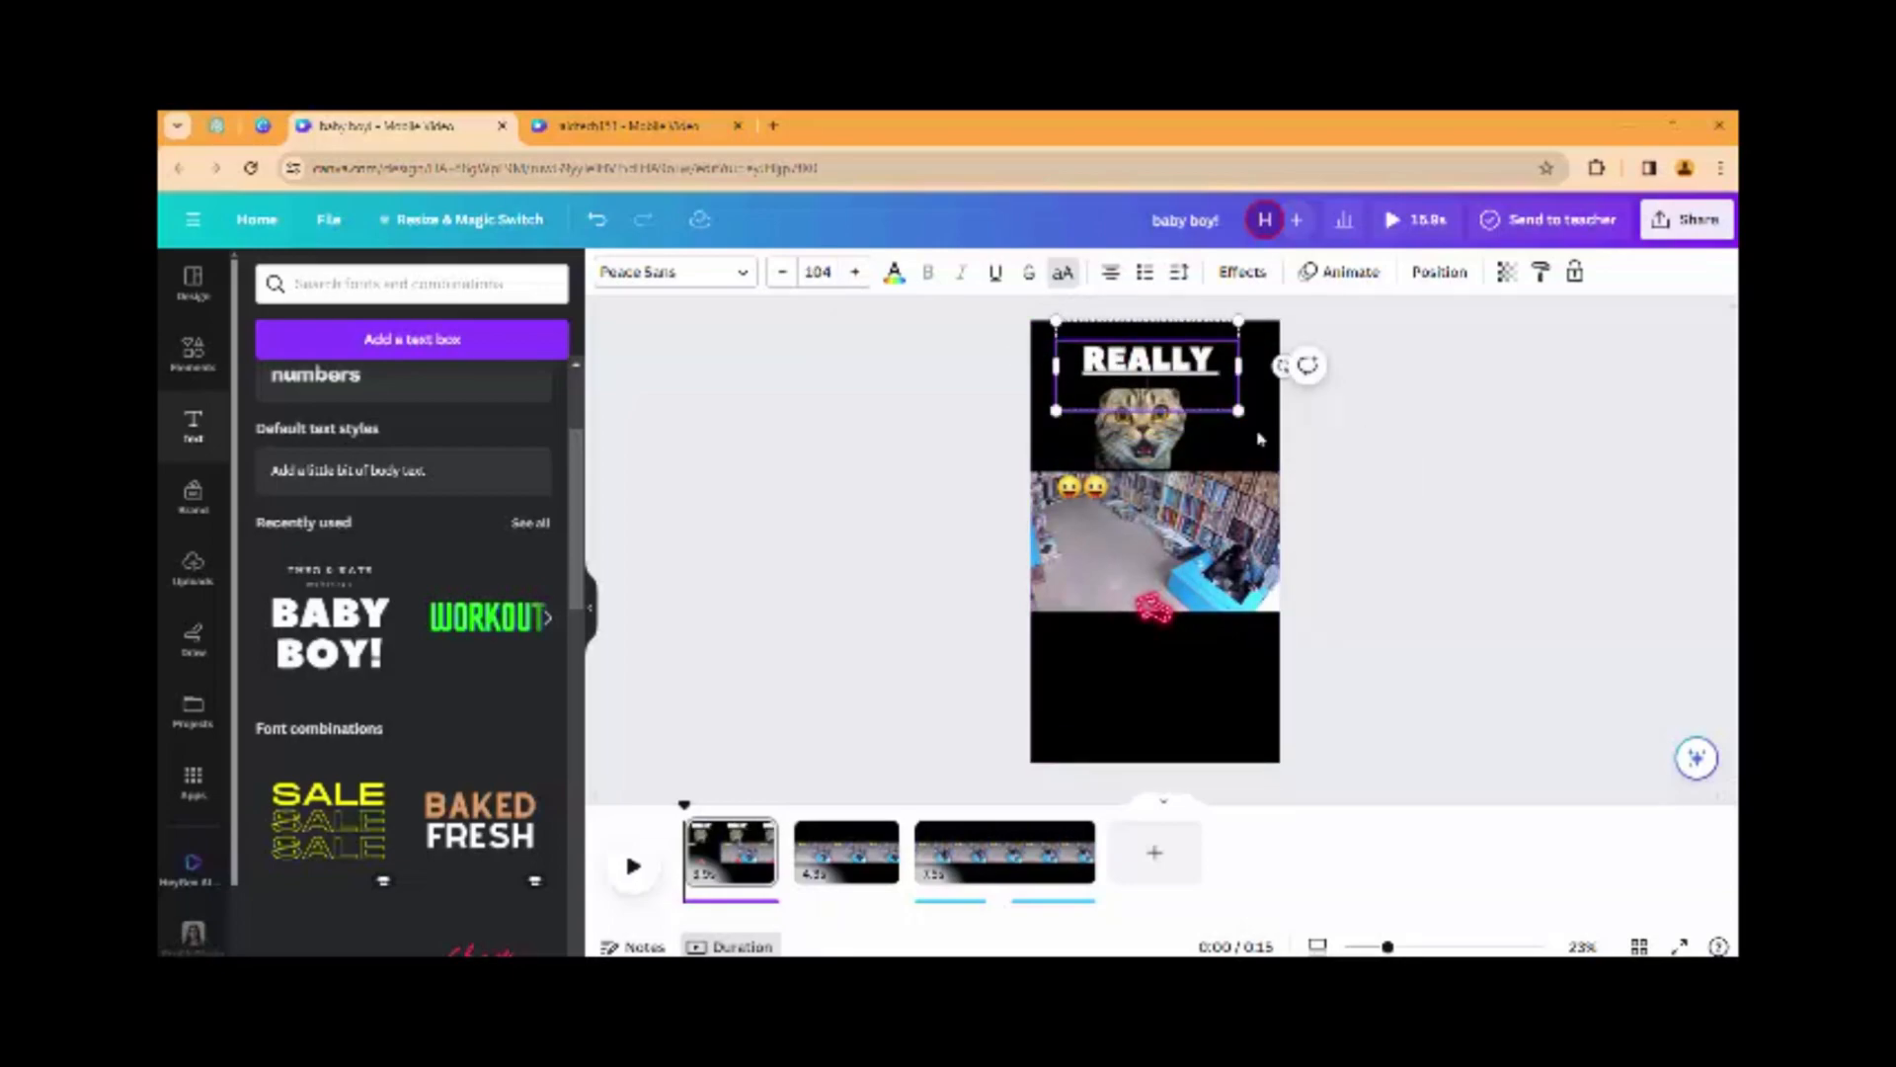
pyautogui.moveTo(1158, 348); pyautogui.dragTo(1158, 341)
pyautogui.click(998, 273)
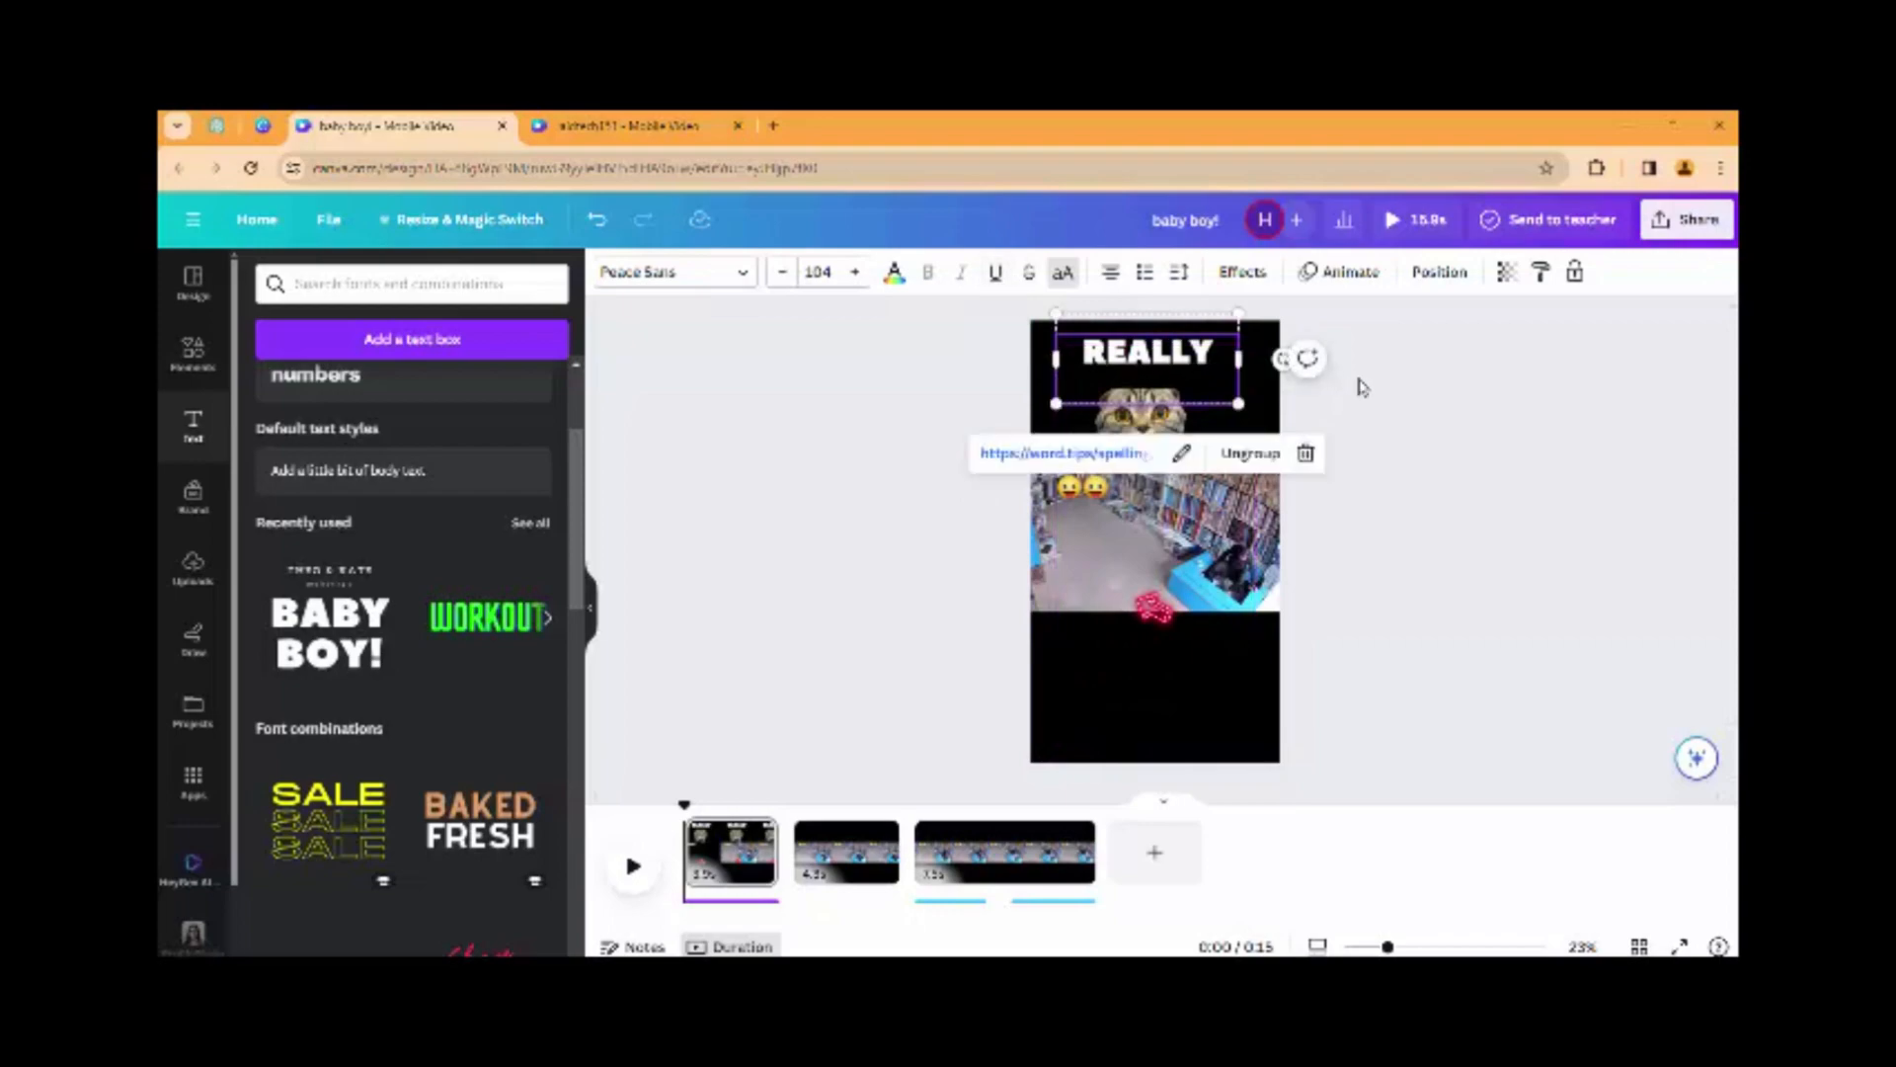
# Enlarge the REALLY text to font size 142, move the cat photo to the top of the page and place the text between cat and clip
pyautogui.moveTo(1243, 405); pyautogui.dragTo(1280, 425)
pyautogui.moveTo(1055, 425); pyautogui.dragTo(1029, 440)
pyautogui.moveTo(1146, 390)
pyautogui.mouseDown()
pyautogui.moveTo(1146, 539)
pyautogui.moveTo(1146, 355)
pyautogui.mouseUp()
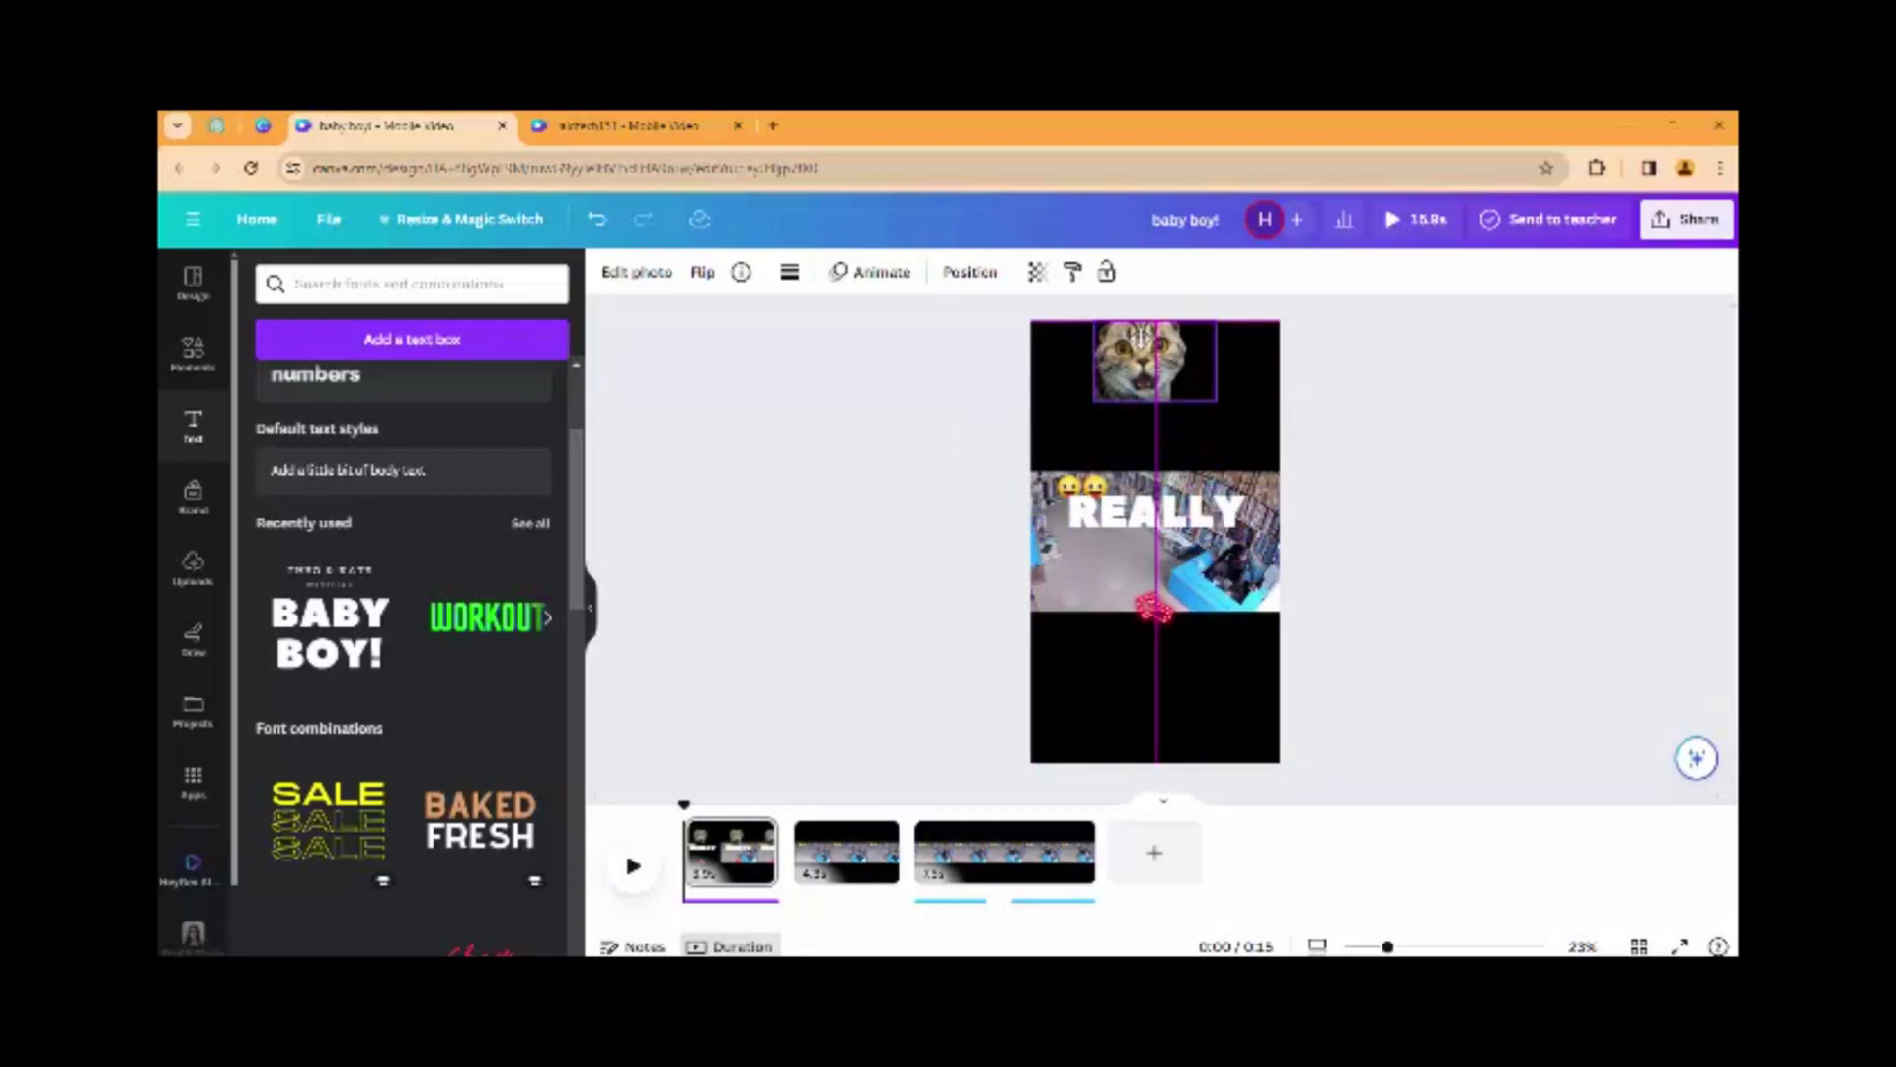
pyautogui.moveTo(1165, 460)
pyautogui.mouseDown()
pyautogui.moveTo(1167, 383)
pyautogui.moveTo(1154, 434)
pyautogui.mouseUp()
pyautogui.click(1448, 455)
pyautogui.click(1517, 422)
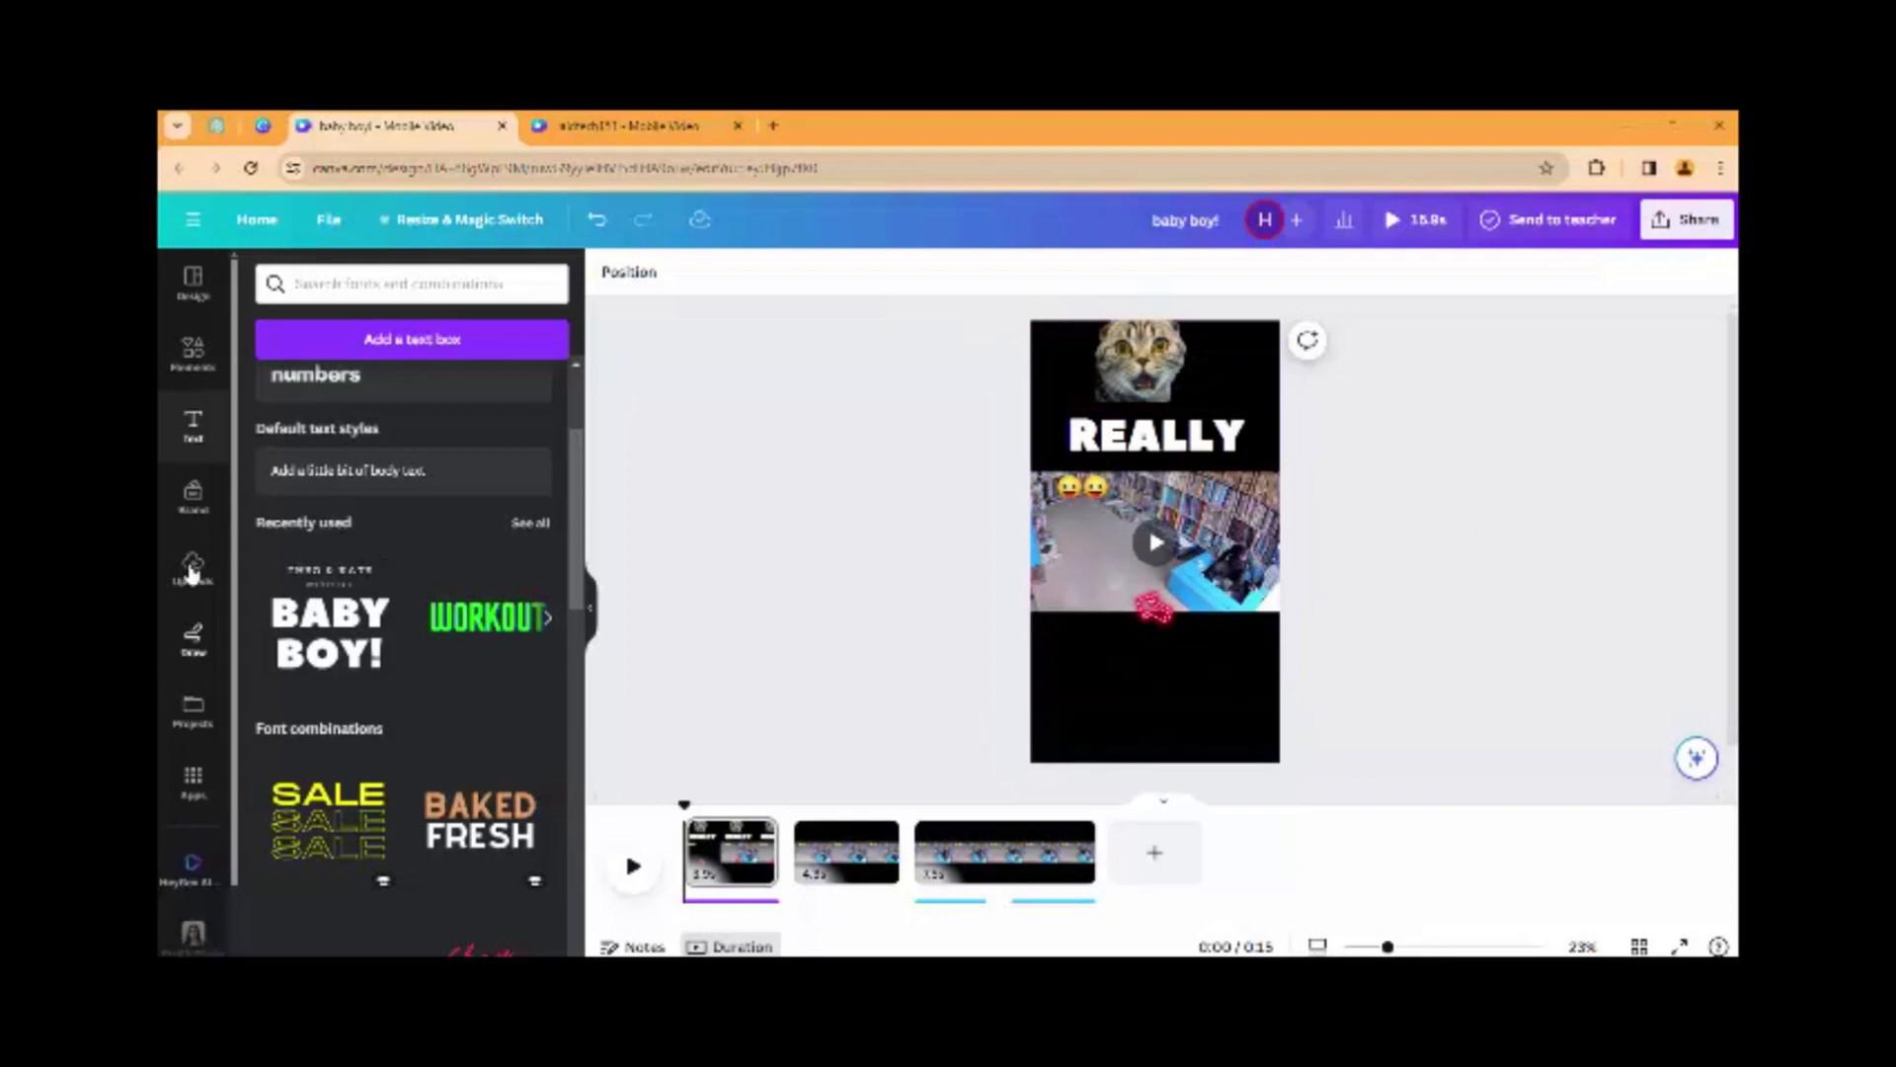
# Add the photo of the cat with its tongue out, remove its background and place it beside the REALLY text
pyautogui.click(194, 357)
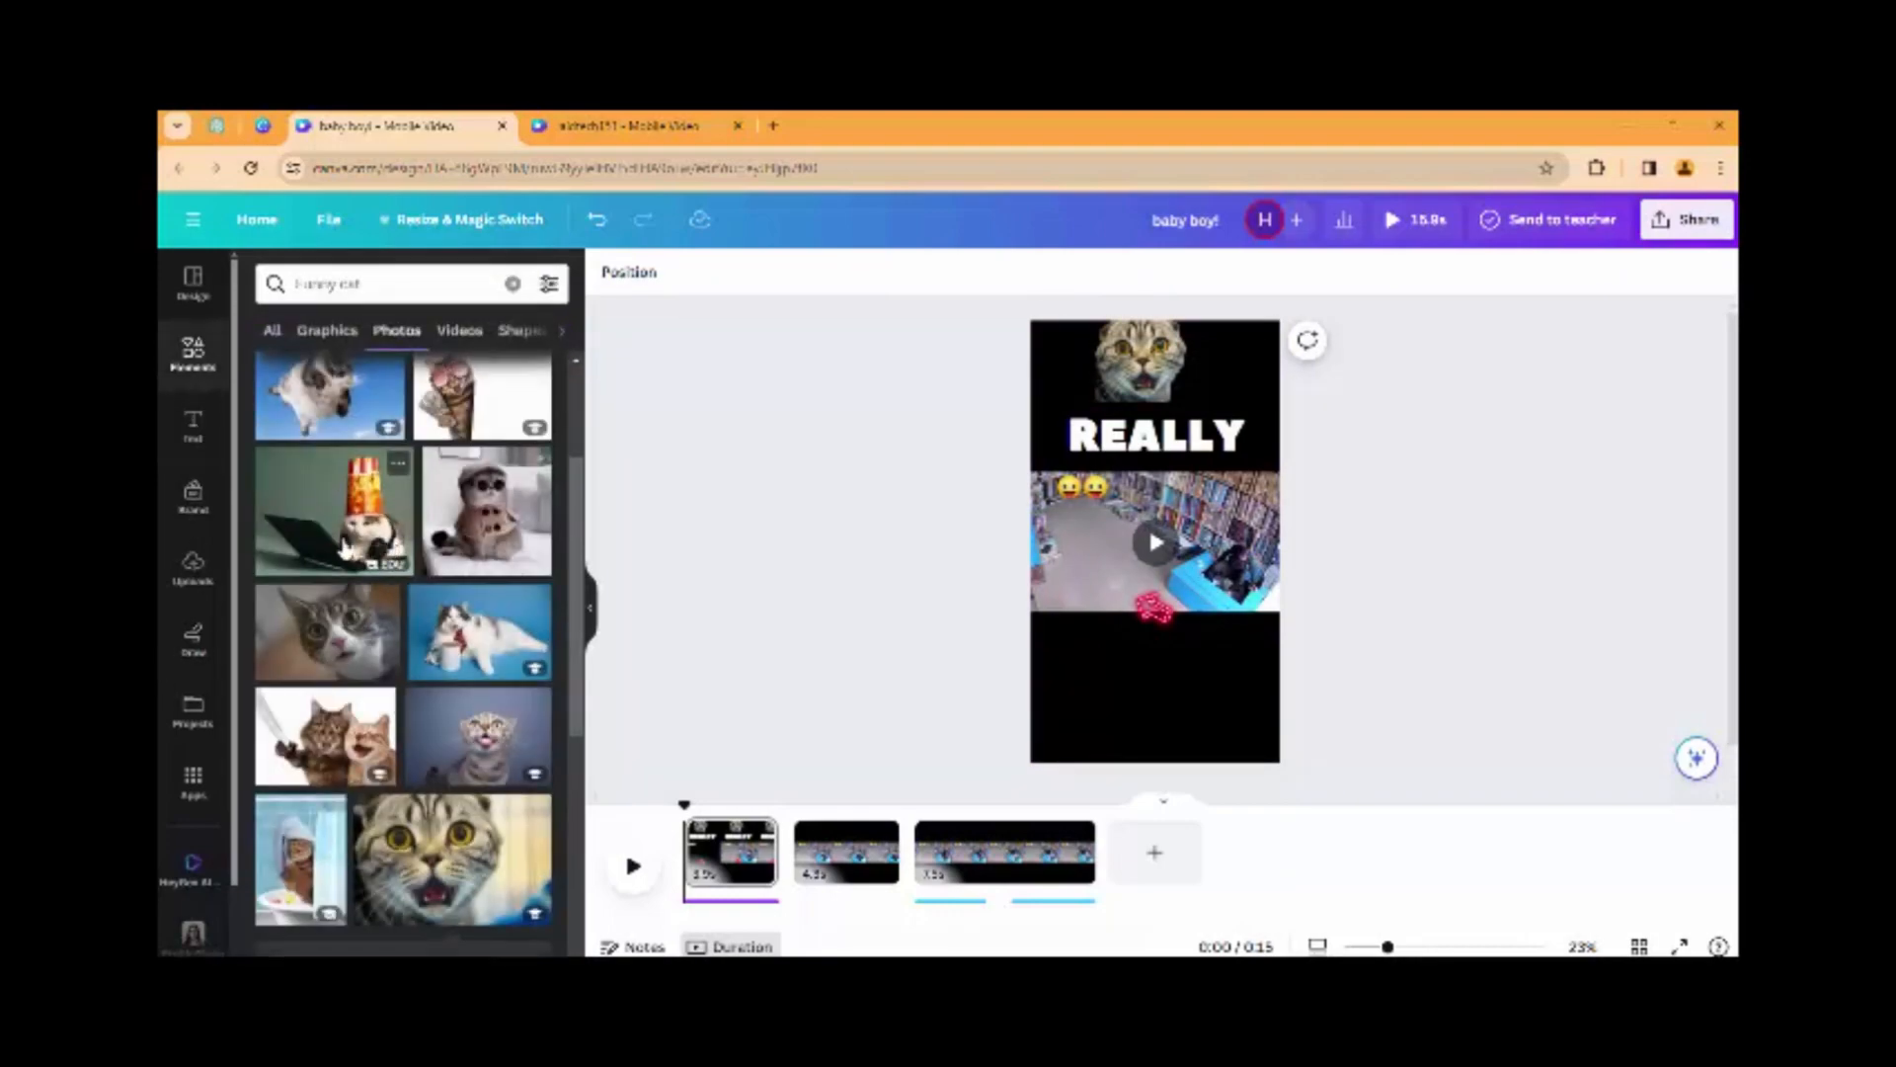
pyautogui.scroll(-4, 346, 548)
pyautogui.scroll(2, 356, 573)
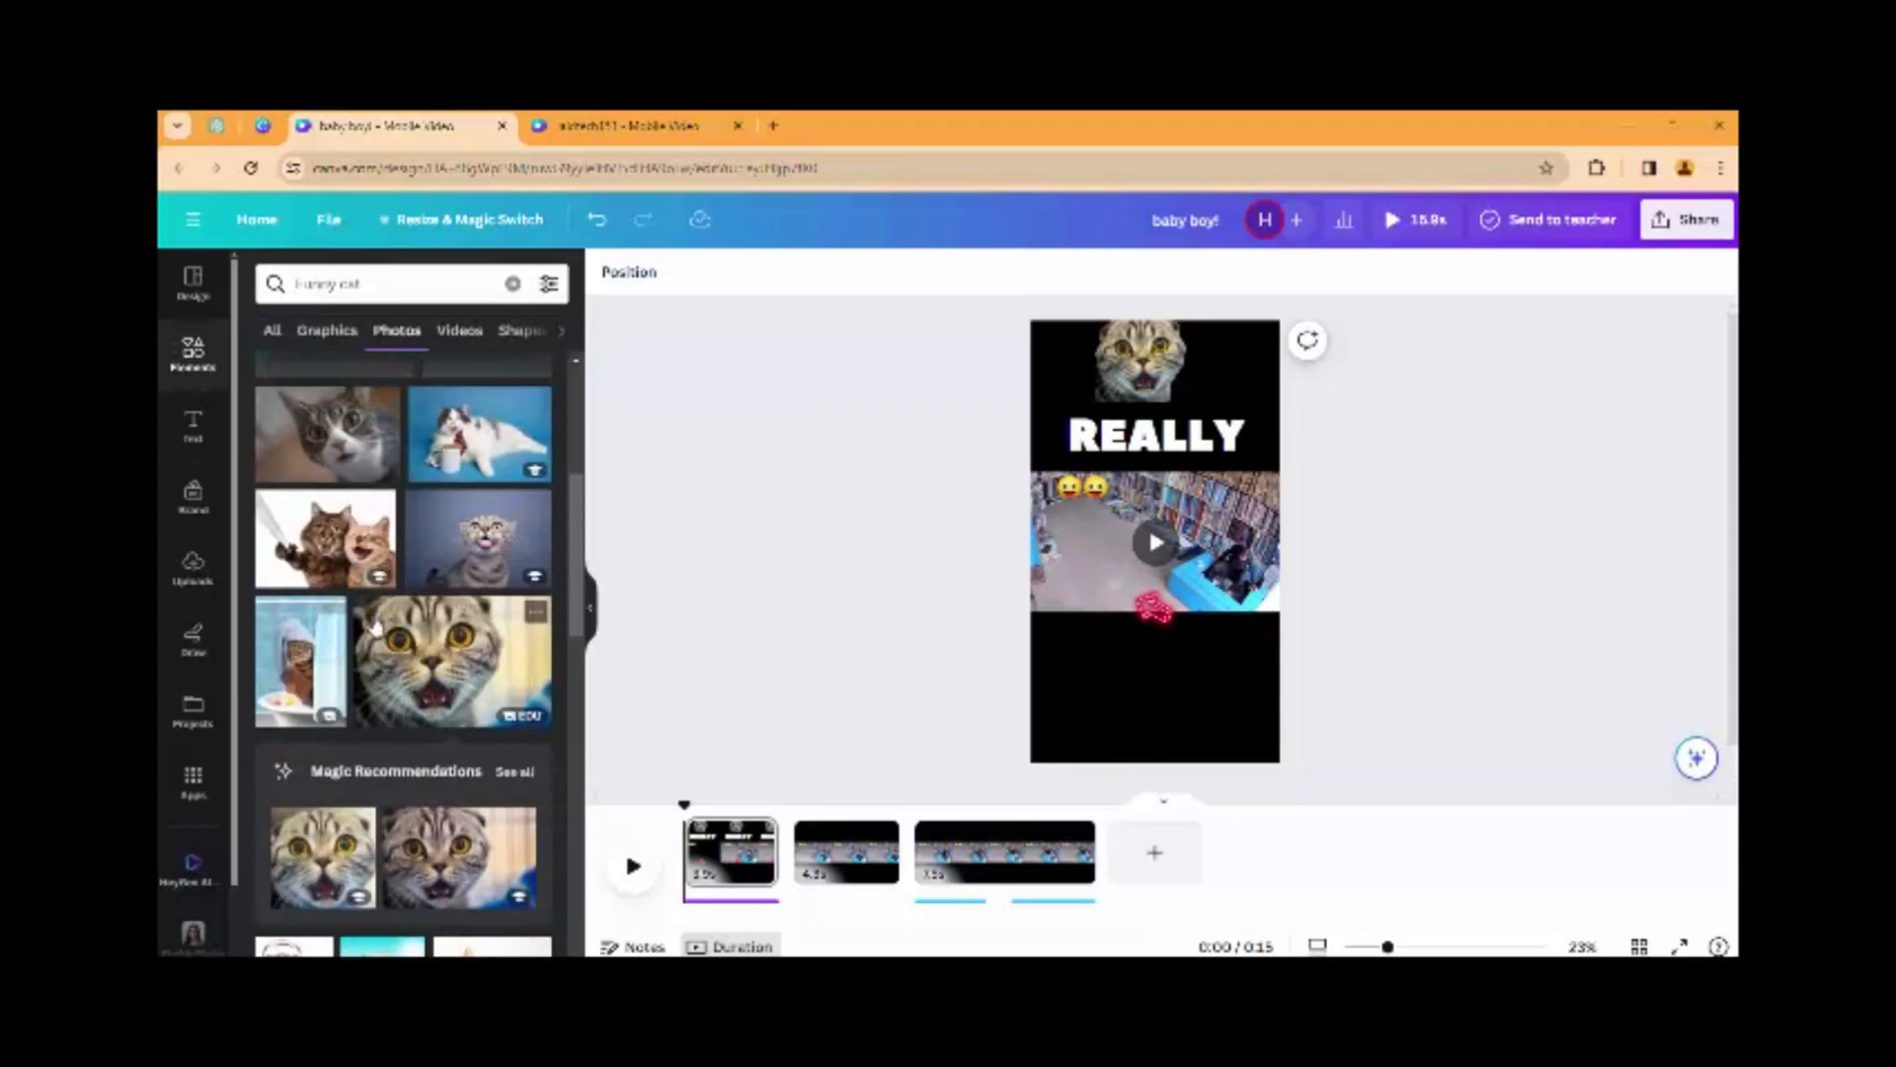
pyautogui.moveTo(477, 578); pyautogui.dragTo(1126, 637)
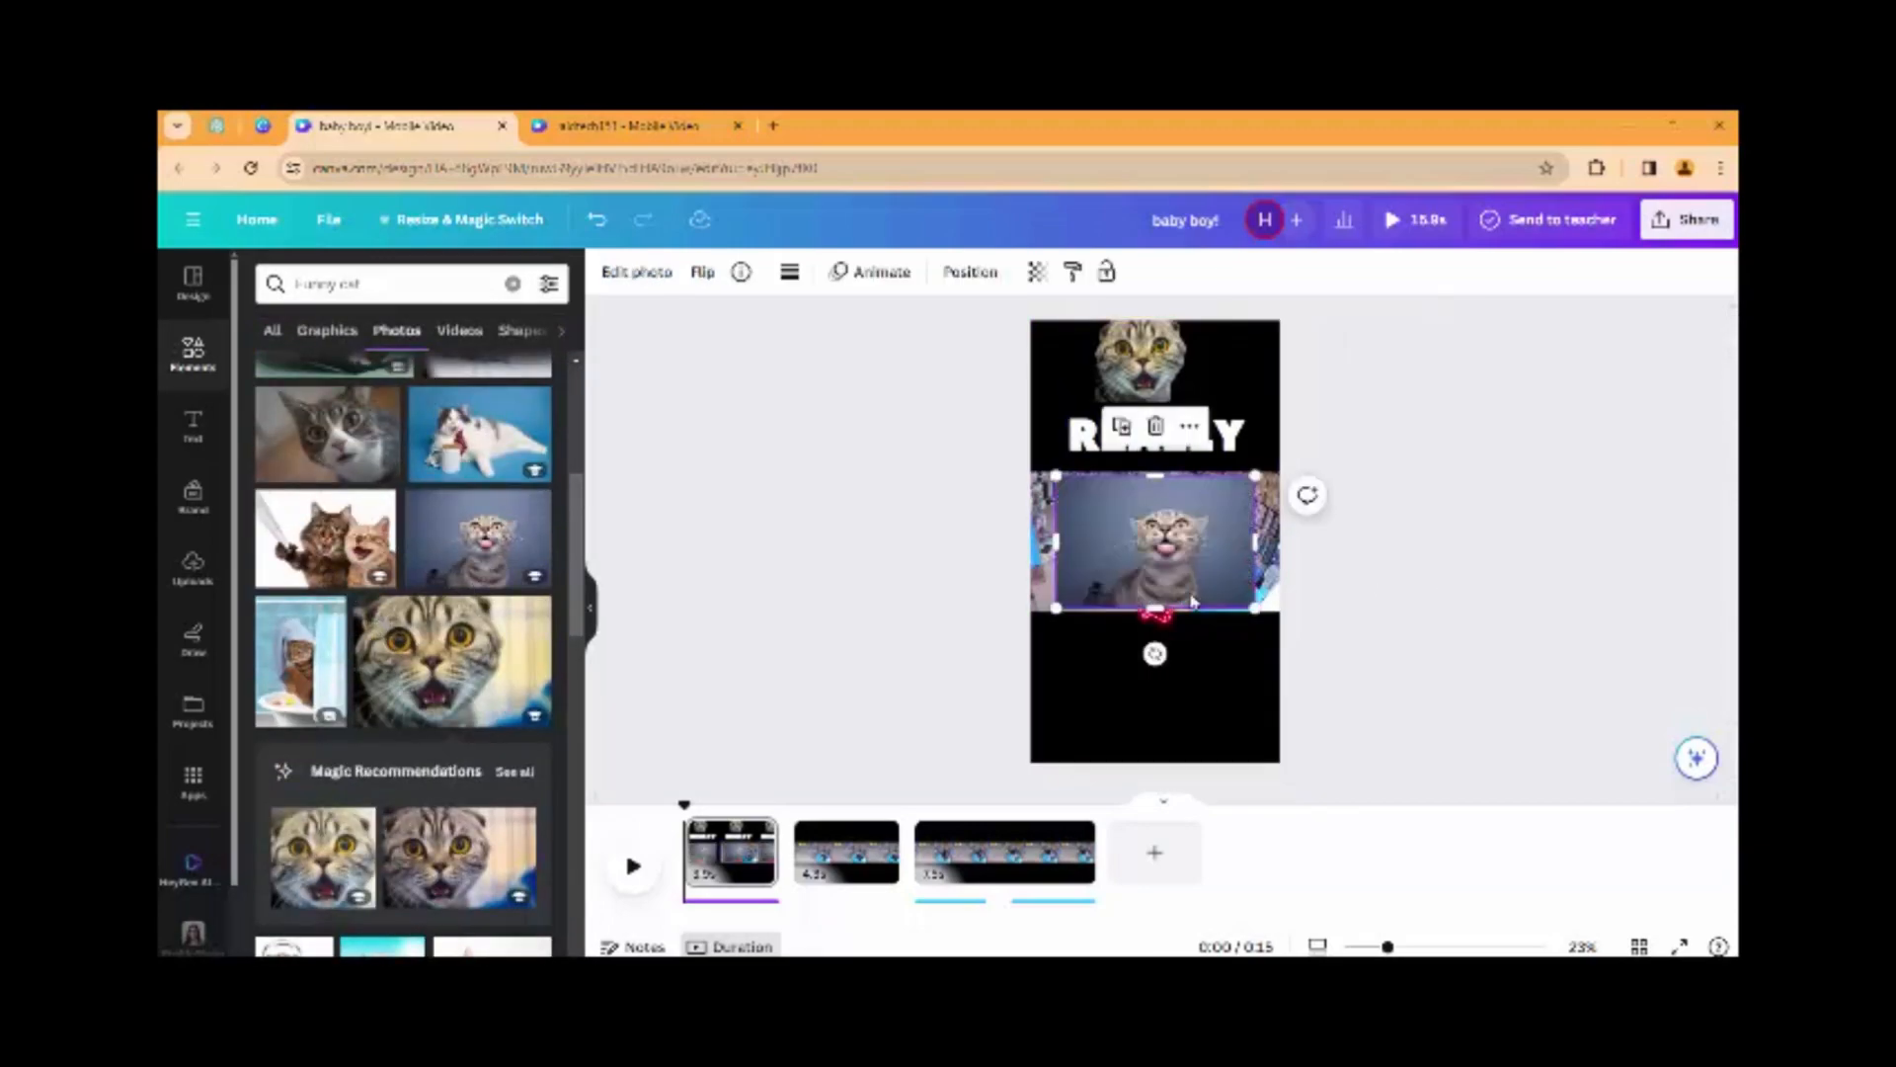
pyautogui.click(640, 273)
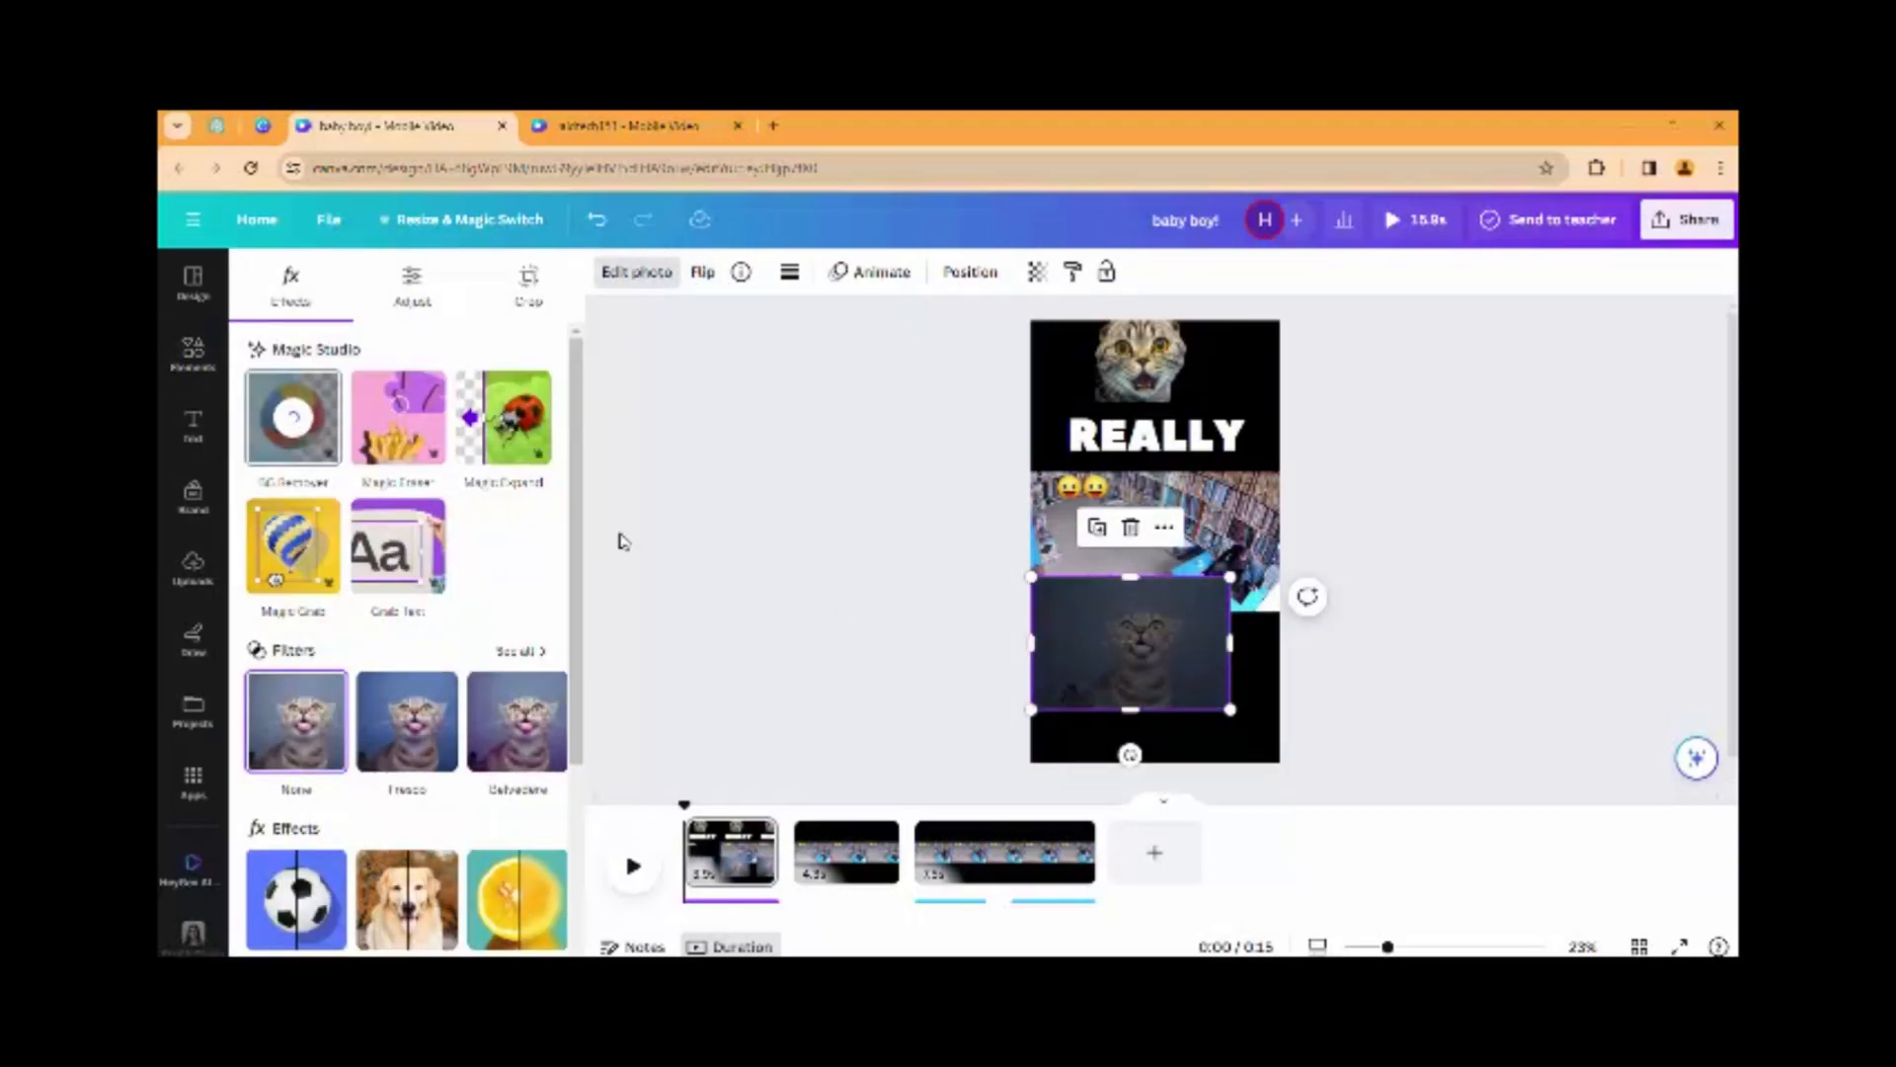
pyautogui.moveTo(1148, 631); pyautogui.dragTo(1258, 487)
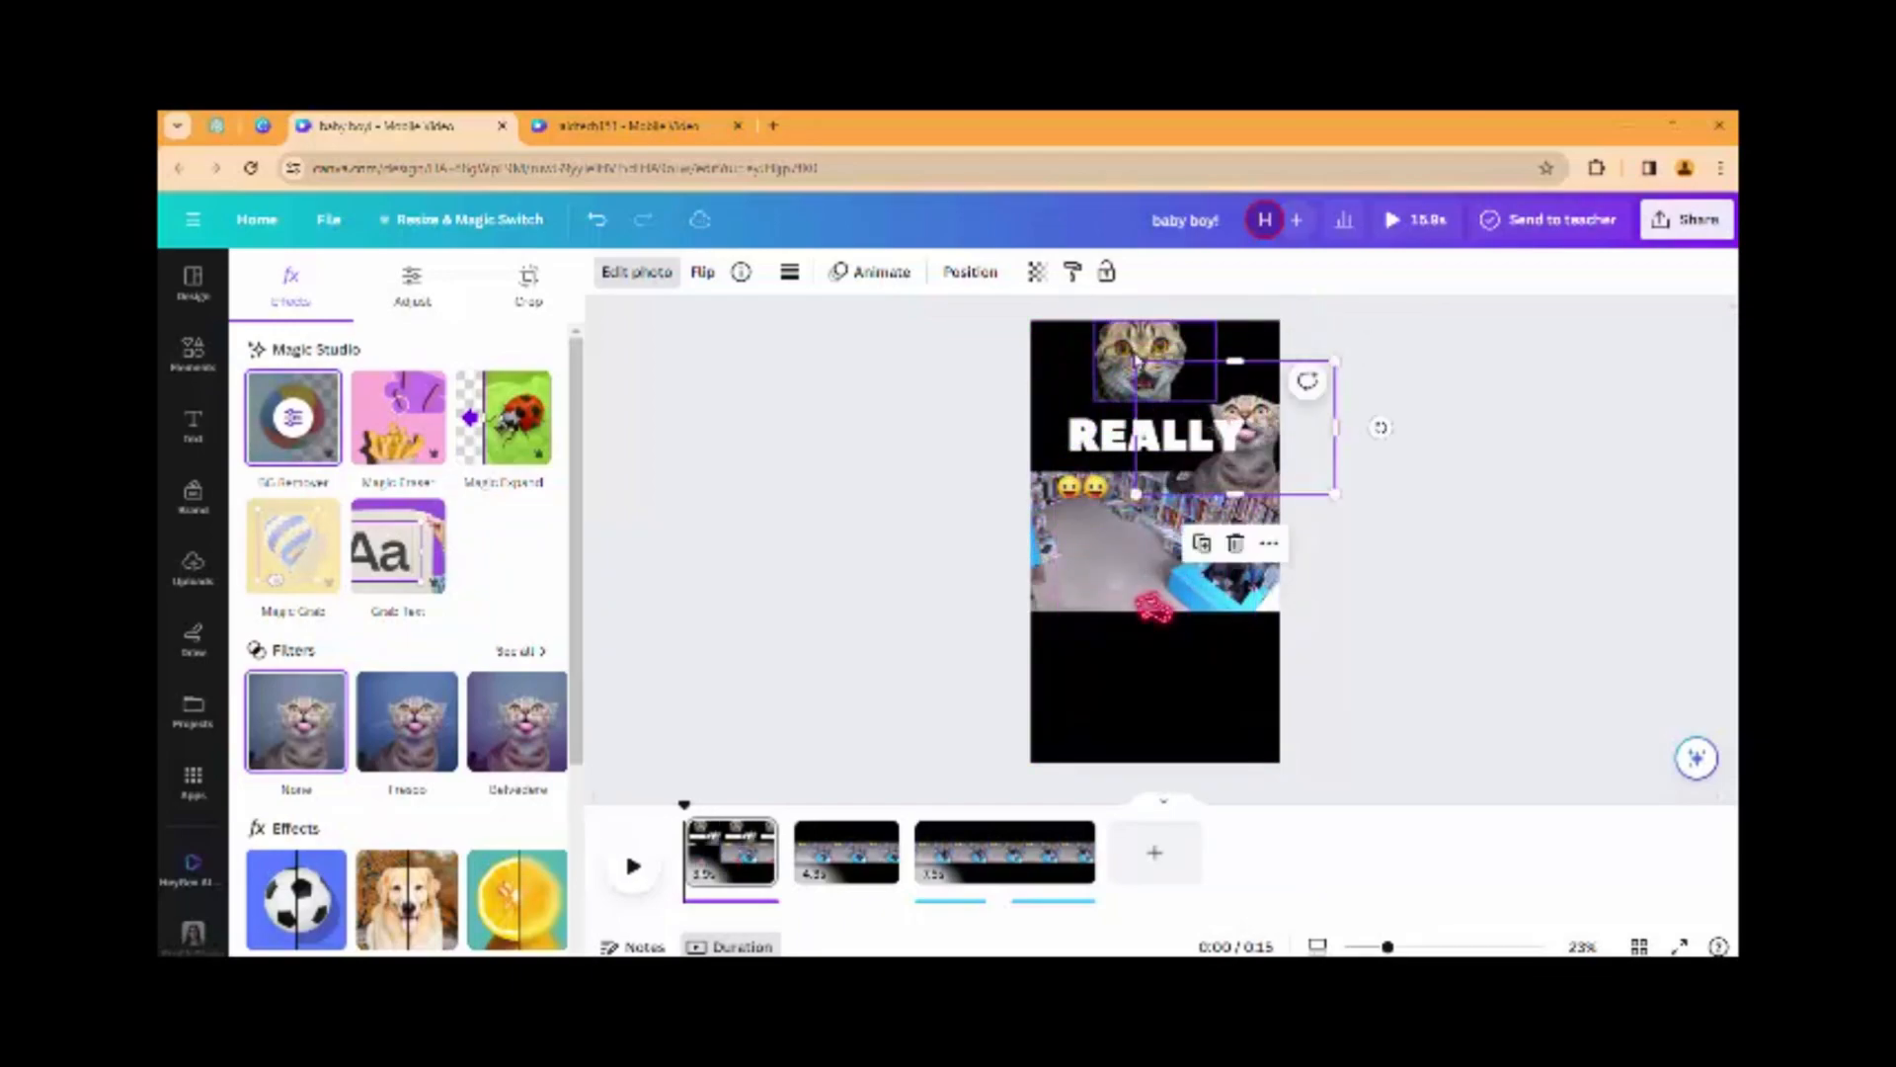
# Try other arrangements of the two cat photos, then delete the tongue-out cat and restore the wide-eyed one
pyautogui.click(1085, 362)
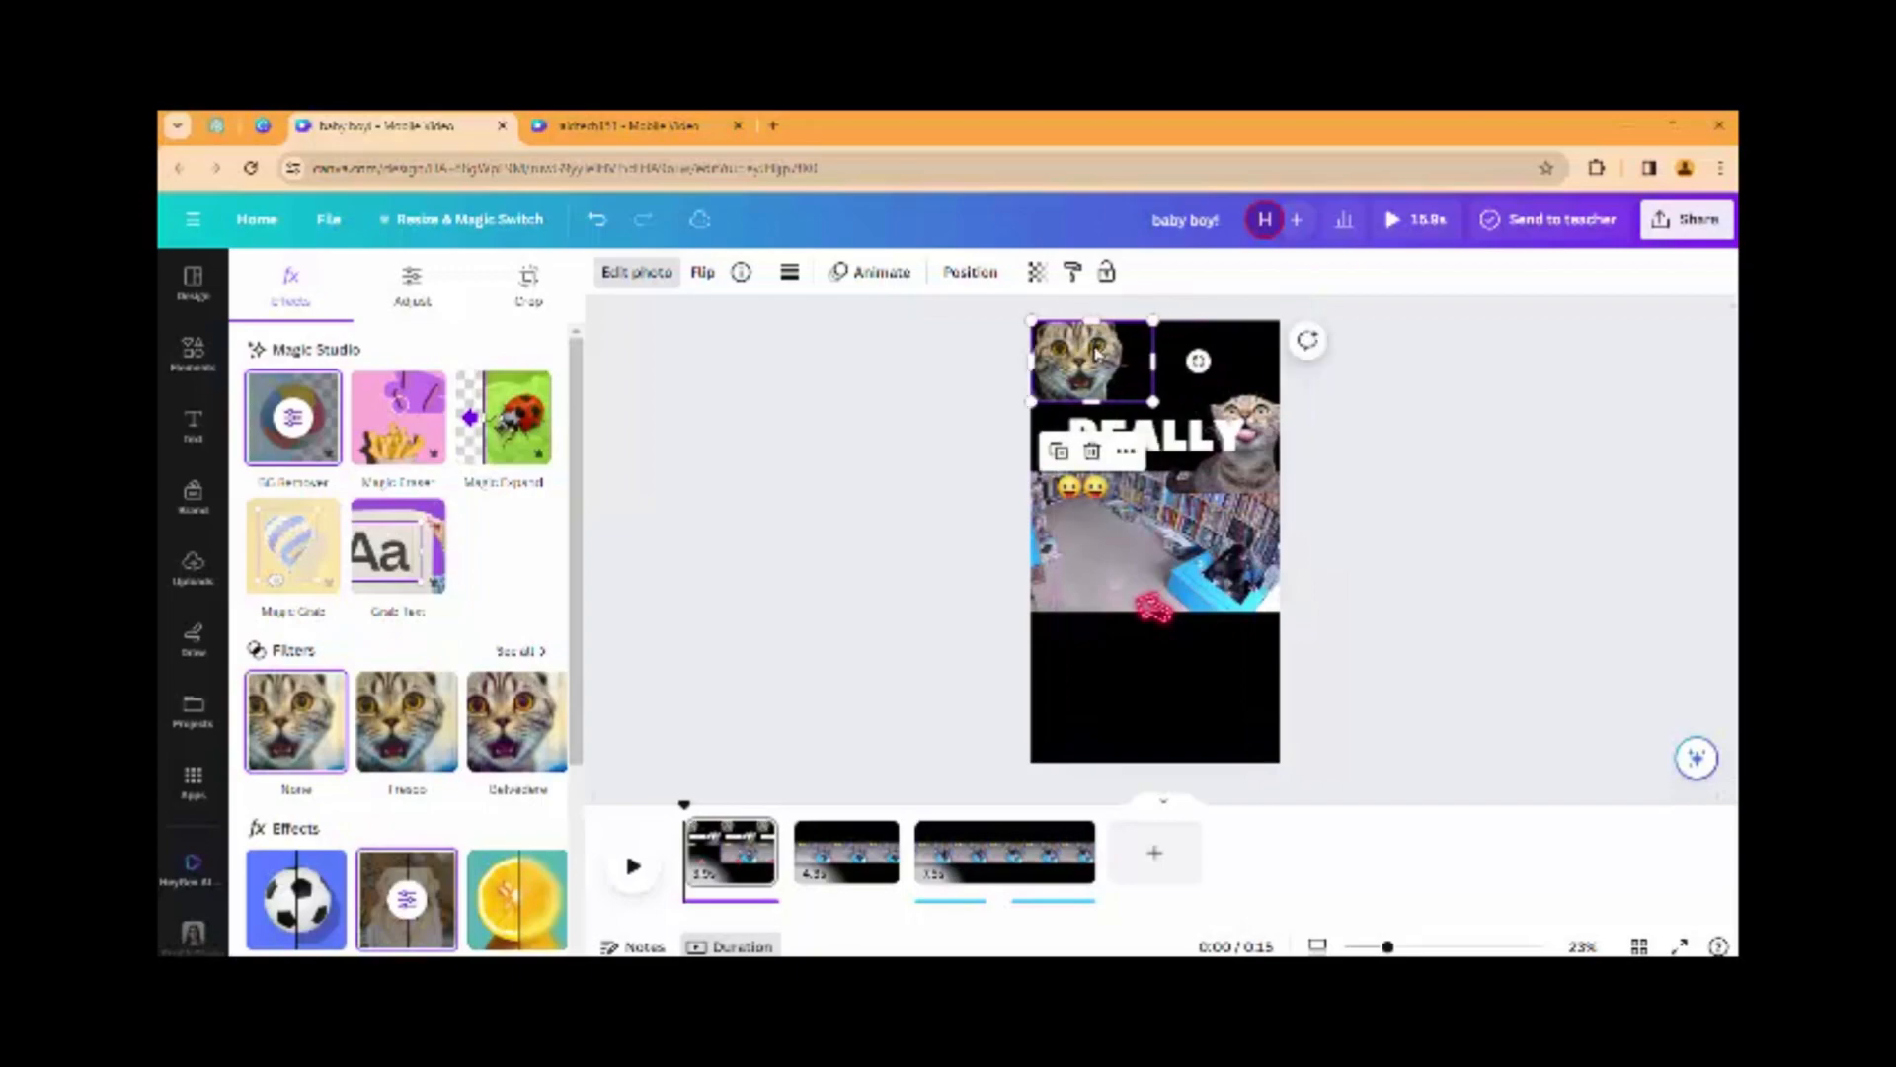
pyautogui.press('Delete')
pyautogui.moveTo(1220, 353); pyautogui.dragTo(1245, 398)
pyautogui.moveTo(1194, 562); pyautogui.dragTo(1204, 681)
pyautogui.moveTo(1222, 389); pyautogui.dragTo(1146, 370)
pyautogui.hotkey('ctrl', 'z')
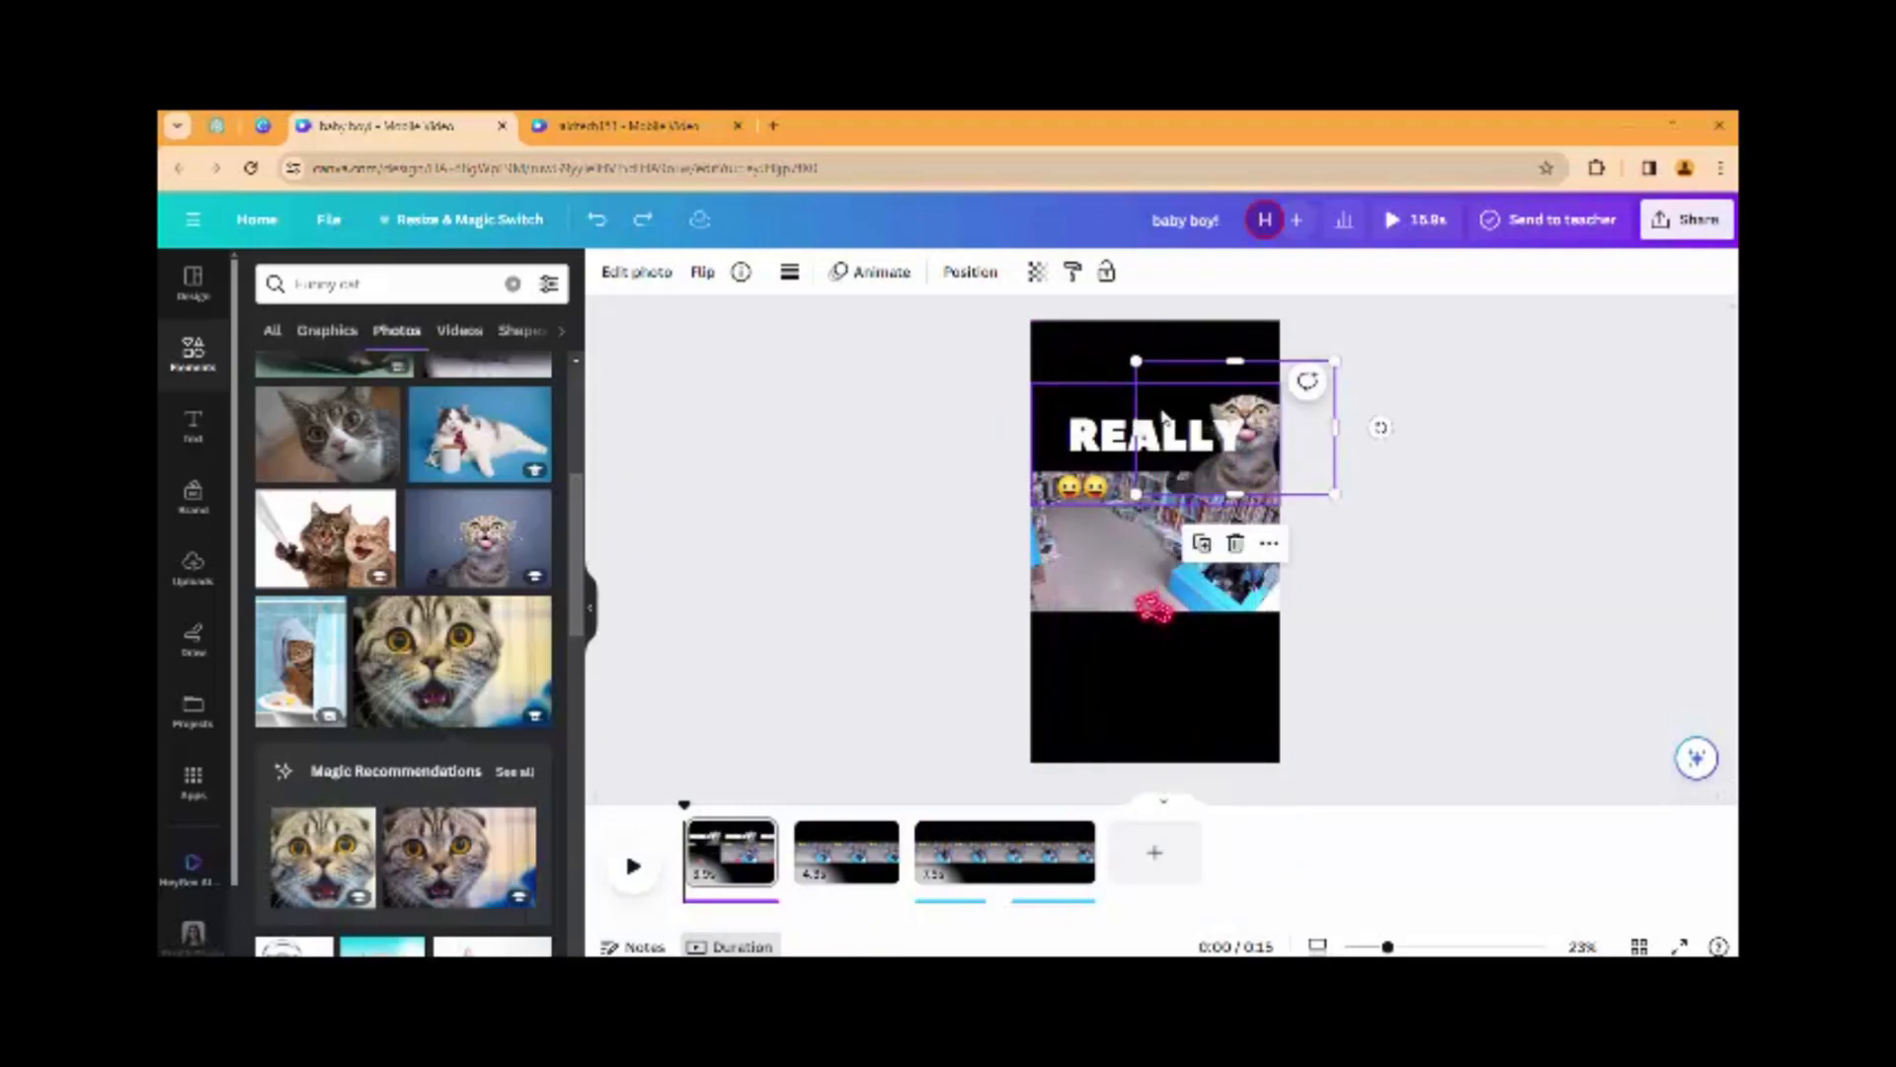
pyautogui.press('Delete')
pyautogui.click(1109, 490)
# Centre the wide-eyed cat photo at the top of the page above the REALLY text
pyautogui.moveTo(1067, 358); pyautogui.dragTo(1142, 363)
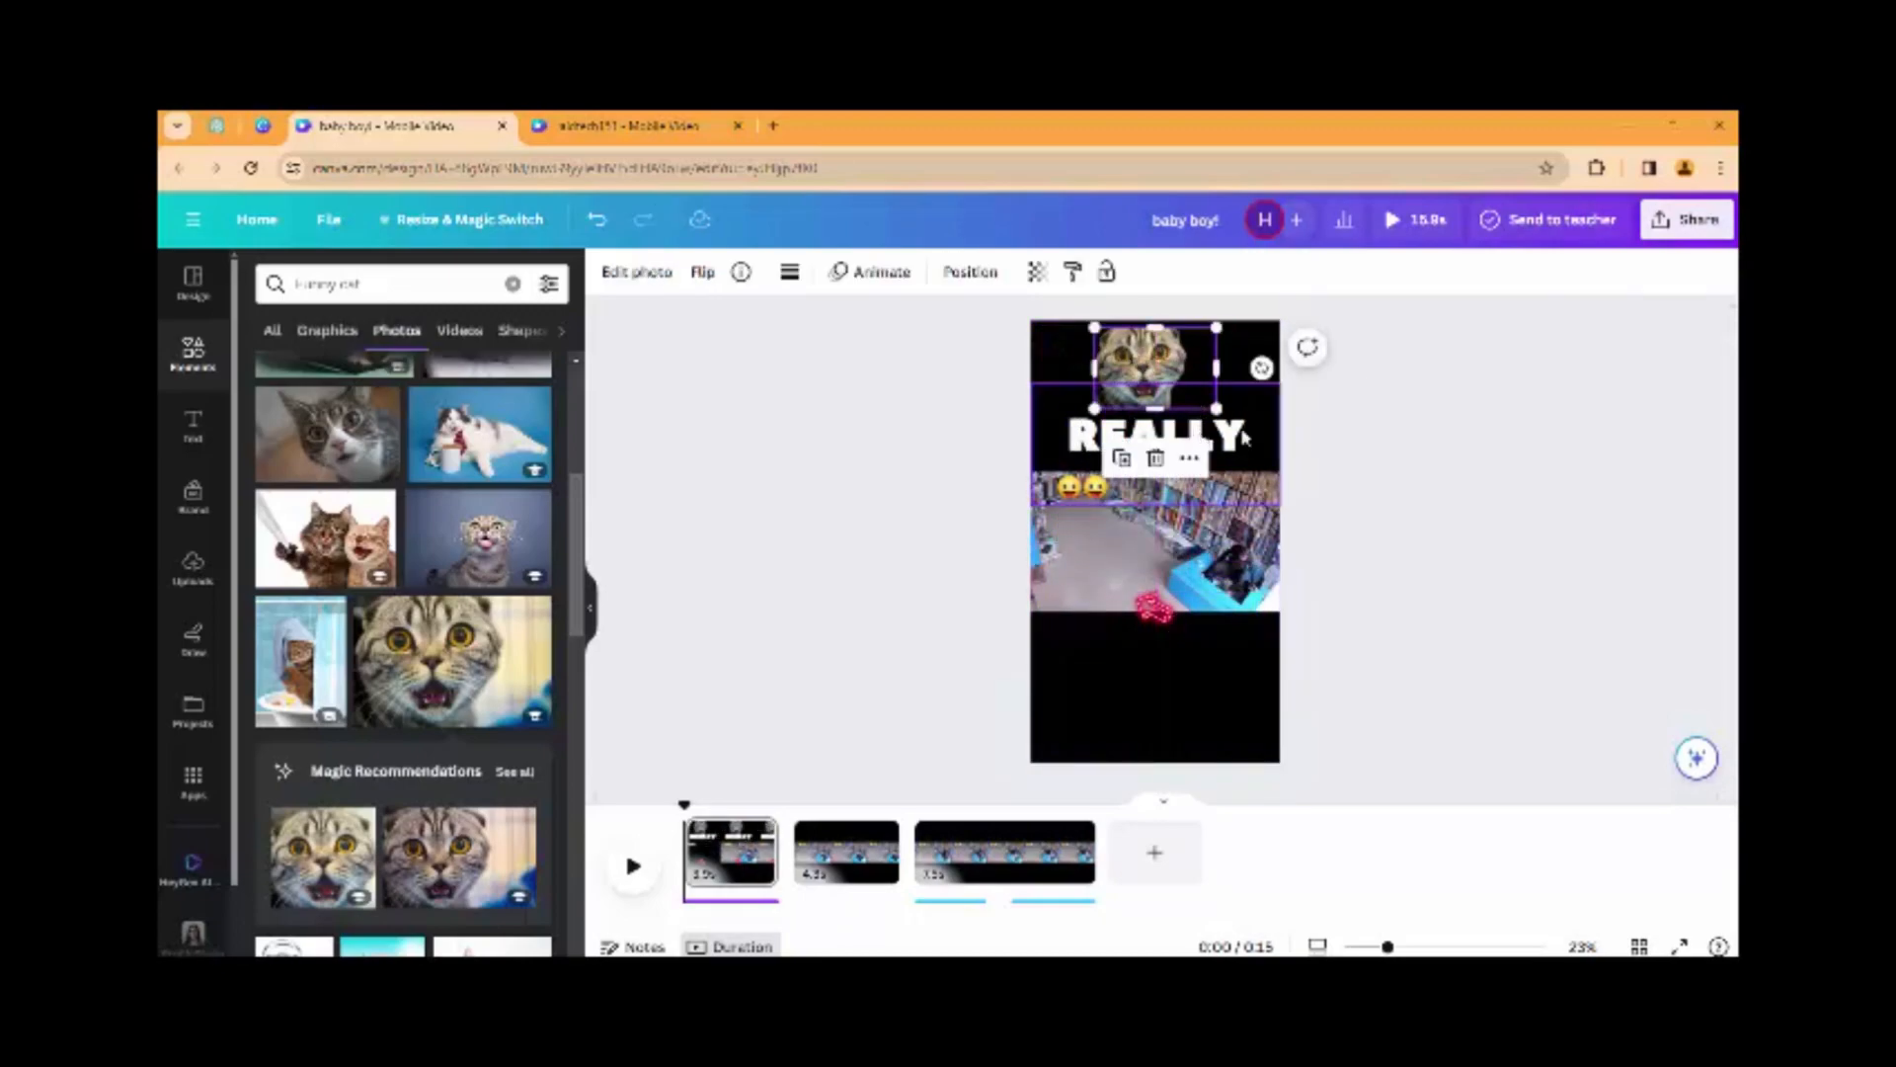
pyautogui.click(1419, 438)
pyautogui.click(1152, 364)
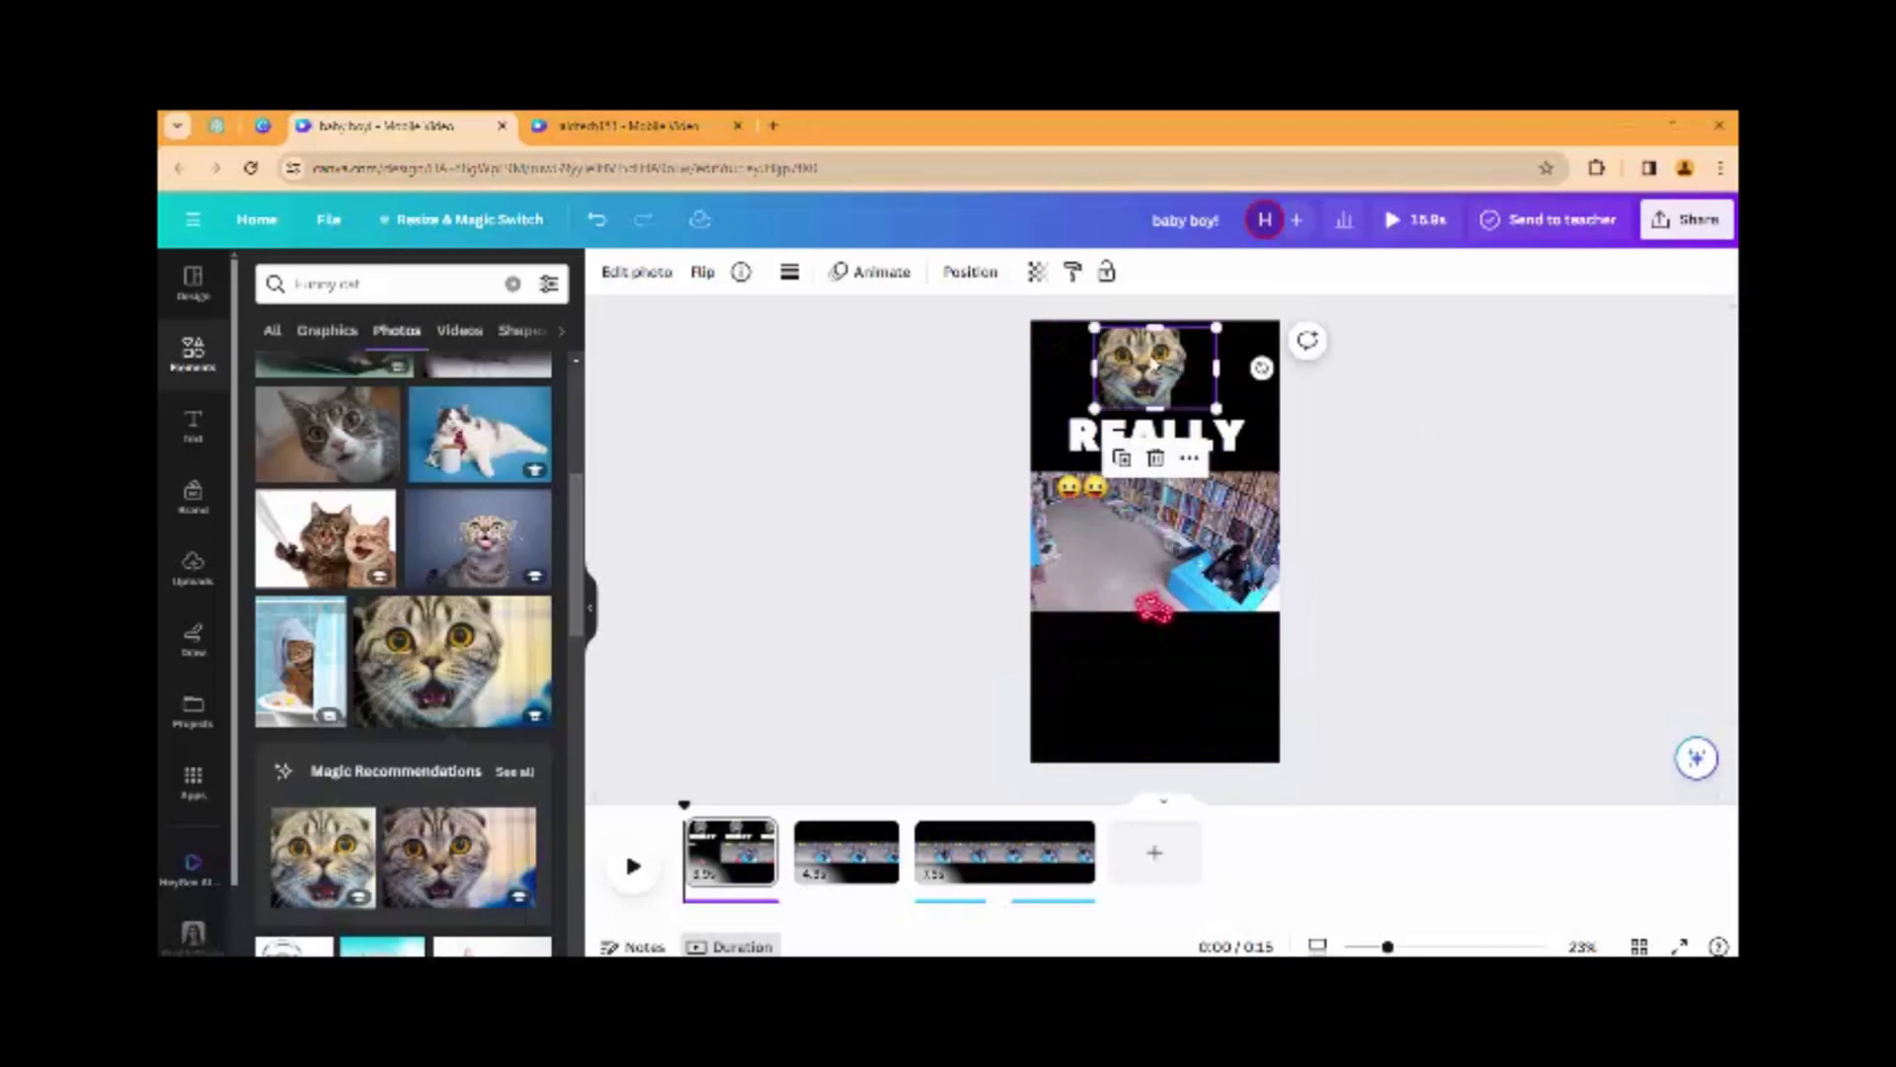
pyautogui.moveTo(1151, 318); pyautogui.dragTo(1151, 317)
pyautogui.click(1432, 441)
# Extend the heading to "REALLY BRO" on one line at font size 98.7 above the clip, and nudge the cat photo slightly down
pyautogui.click(1234, 465)
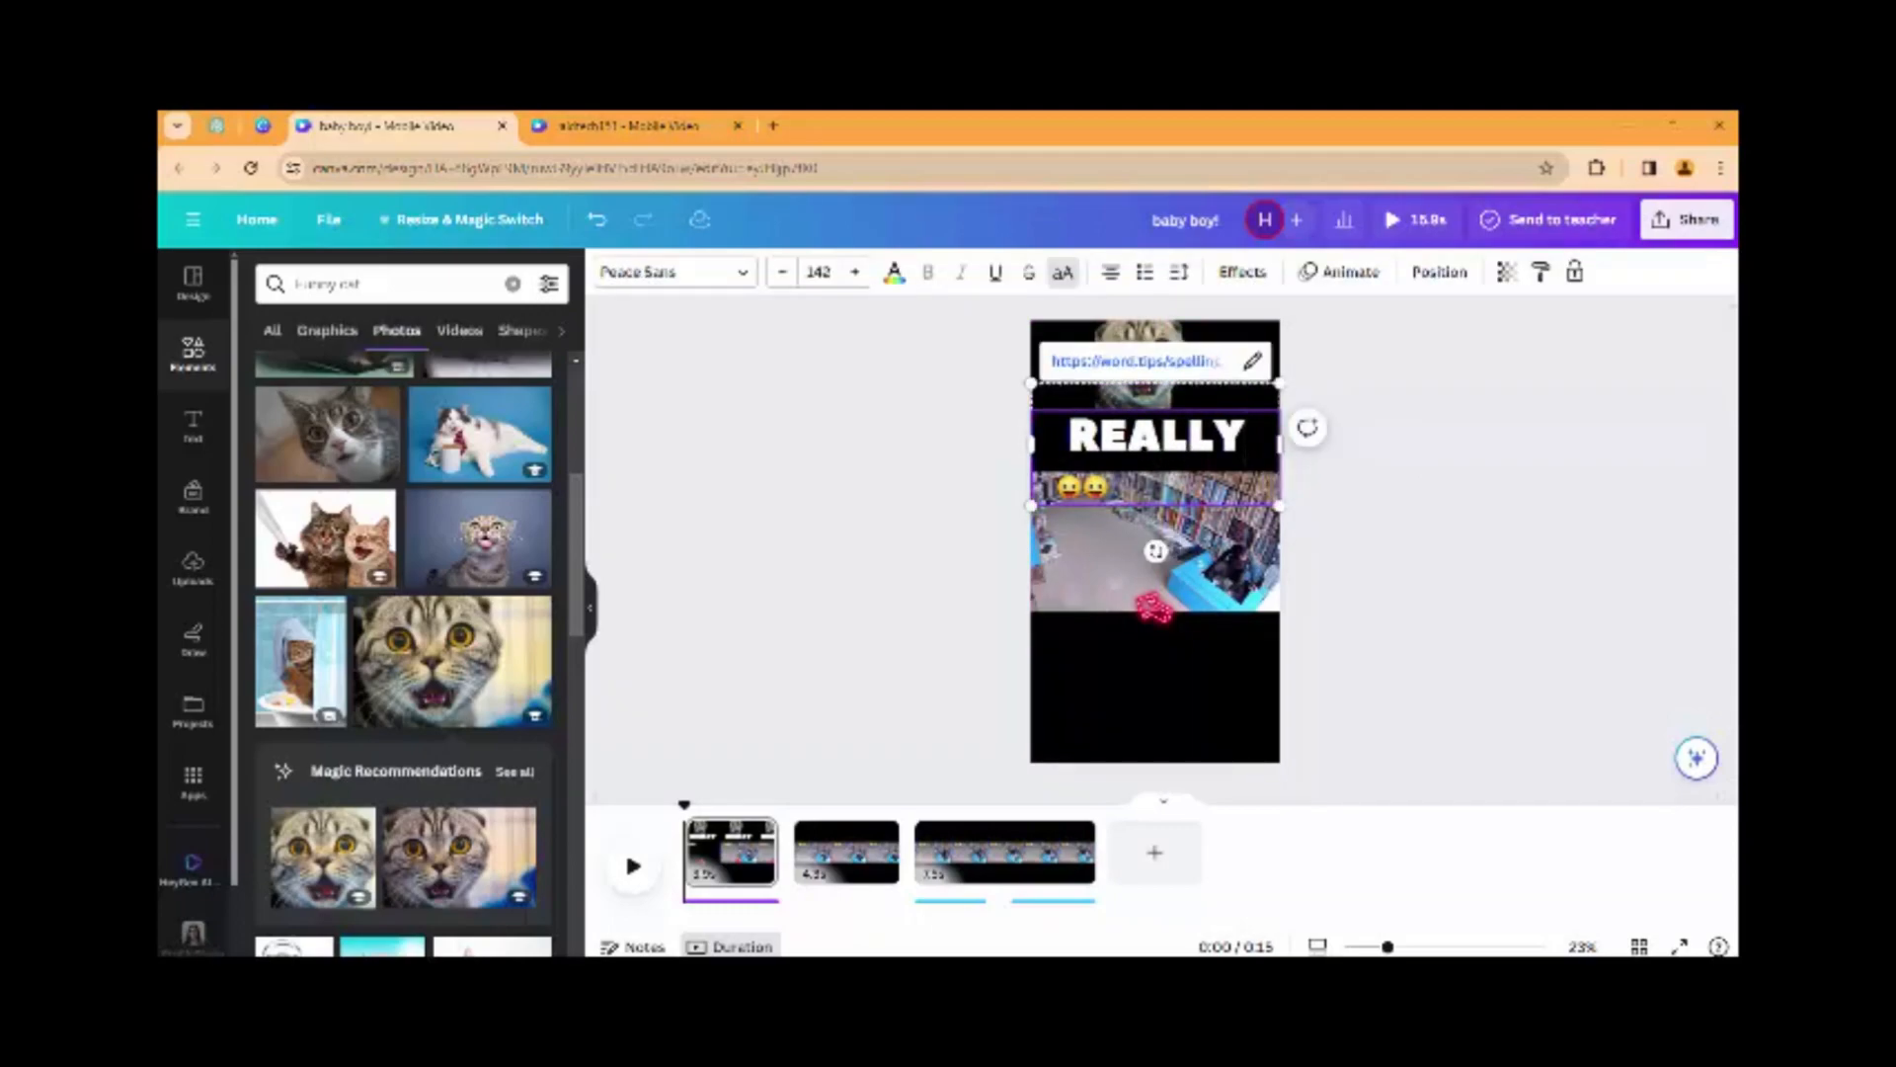
pyautogui.write('BRO')
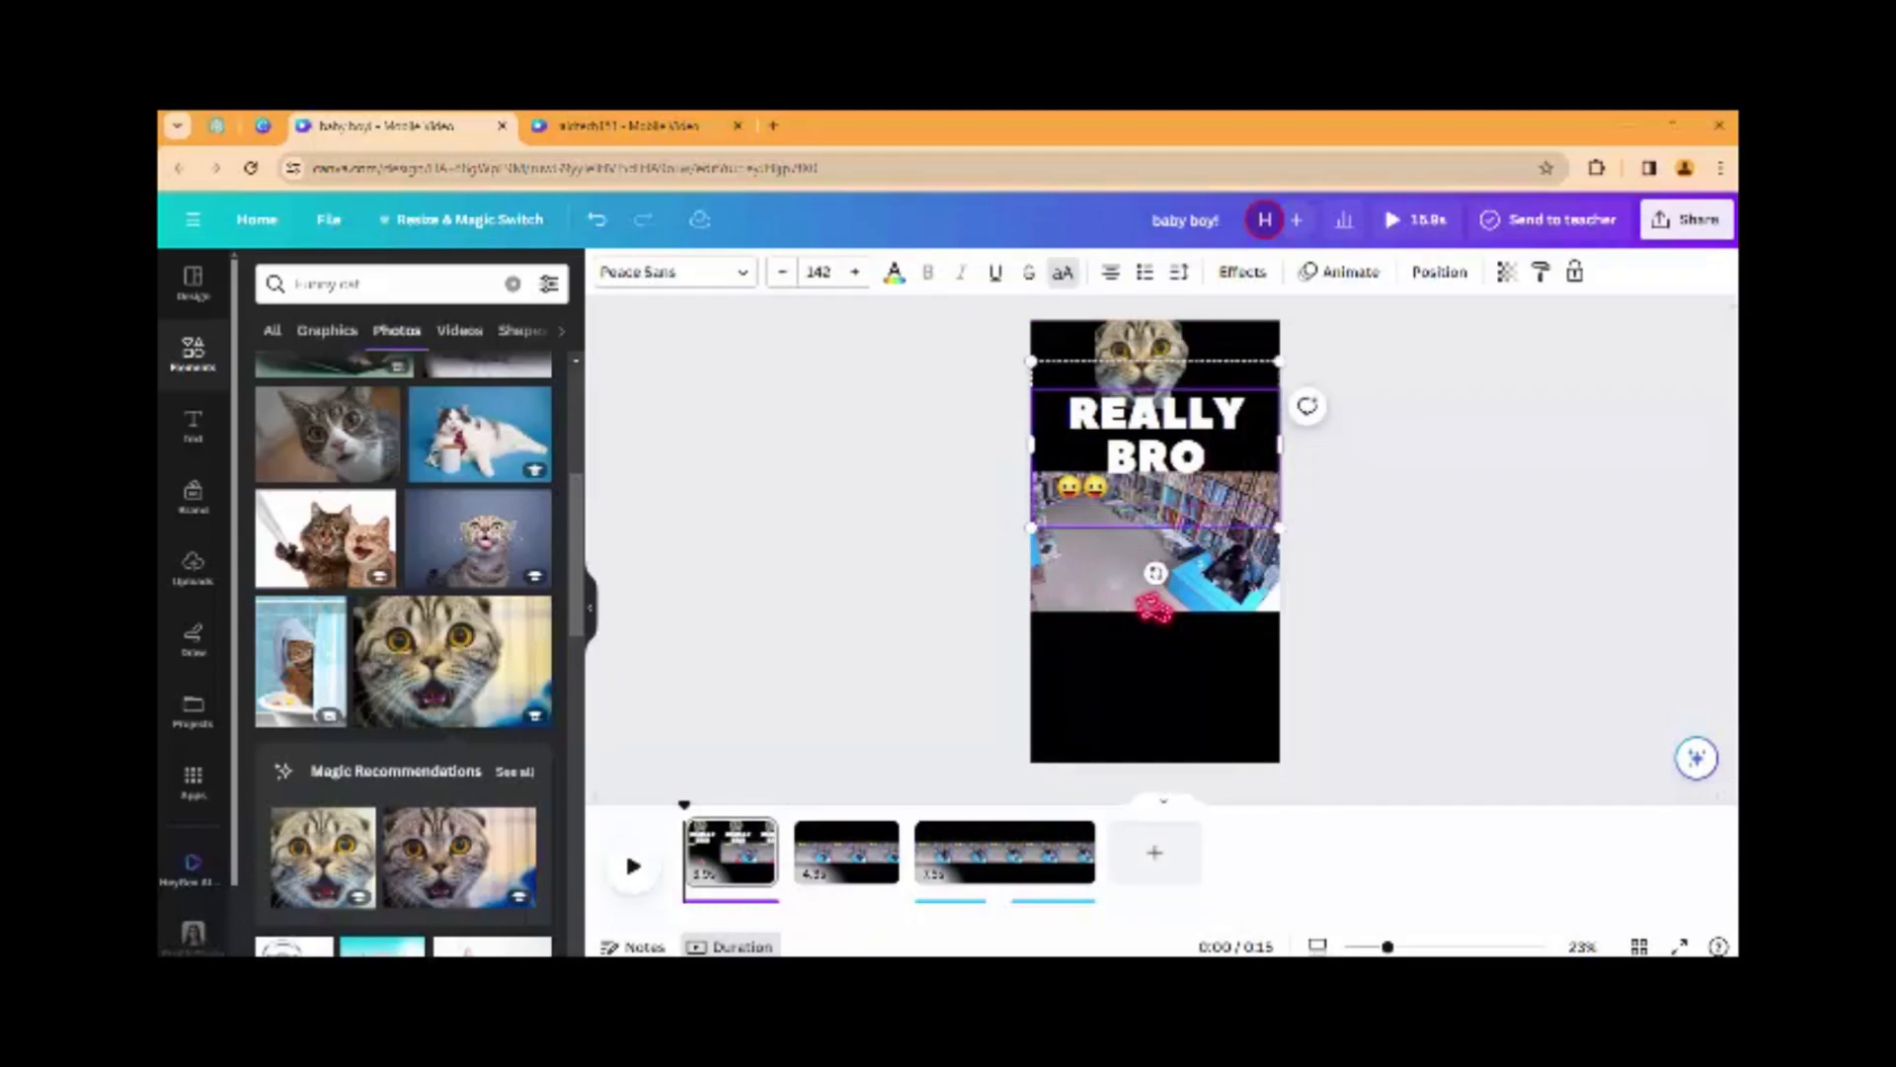
pyautogui.moveTo(1282, 445); pyautogui.dragTo(1309, 474)
pyautogui.moveTo(1190, 434); pyautogui.dragTo(1176, 441)
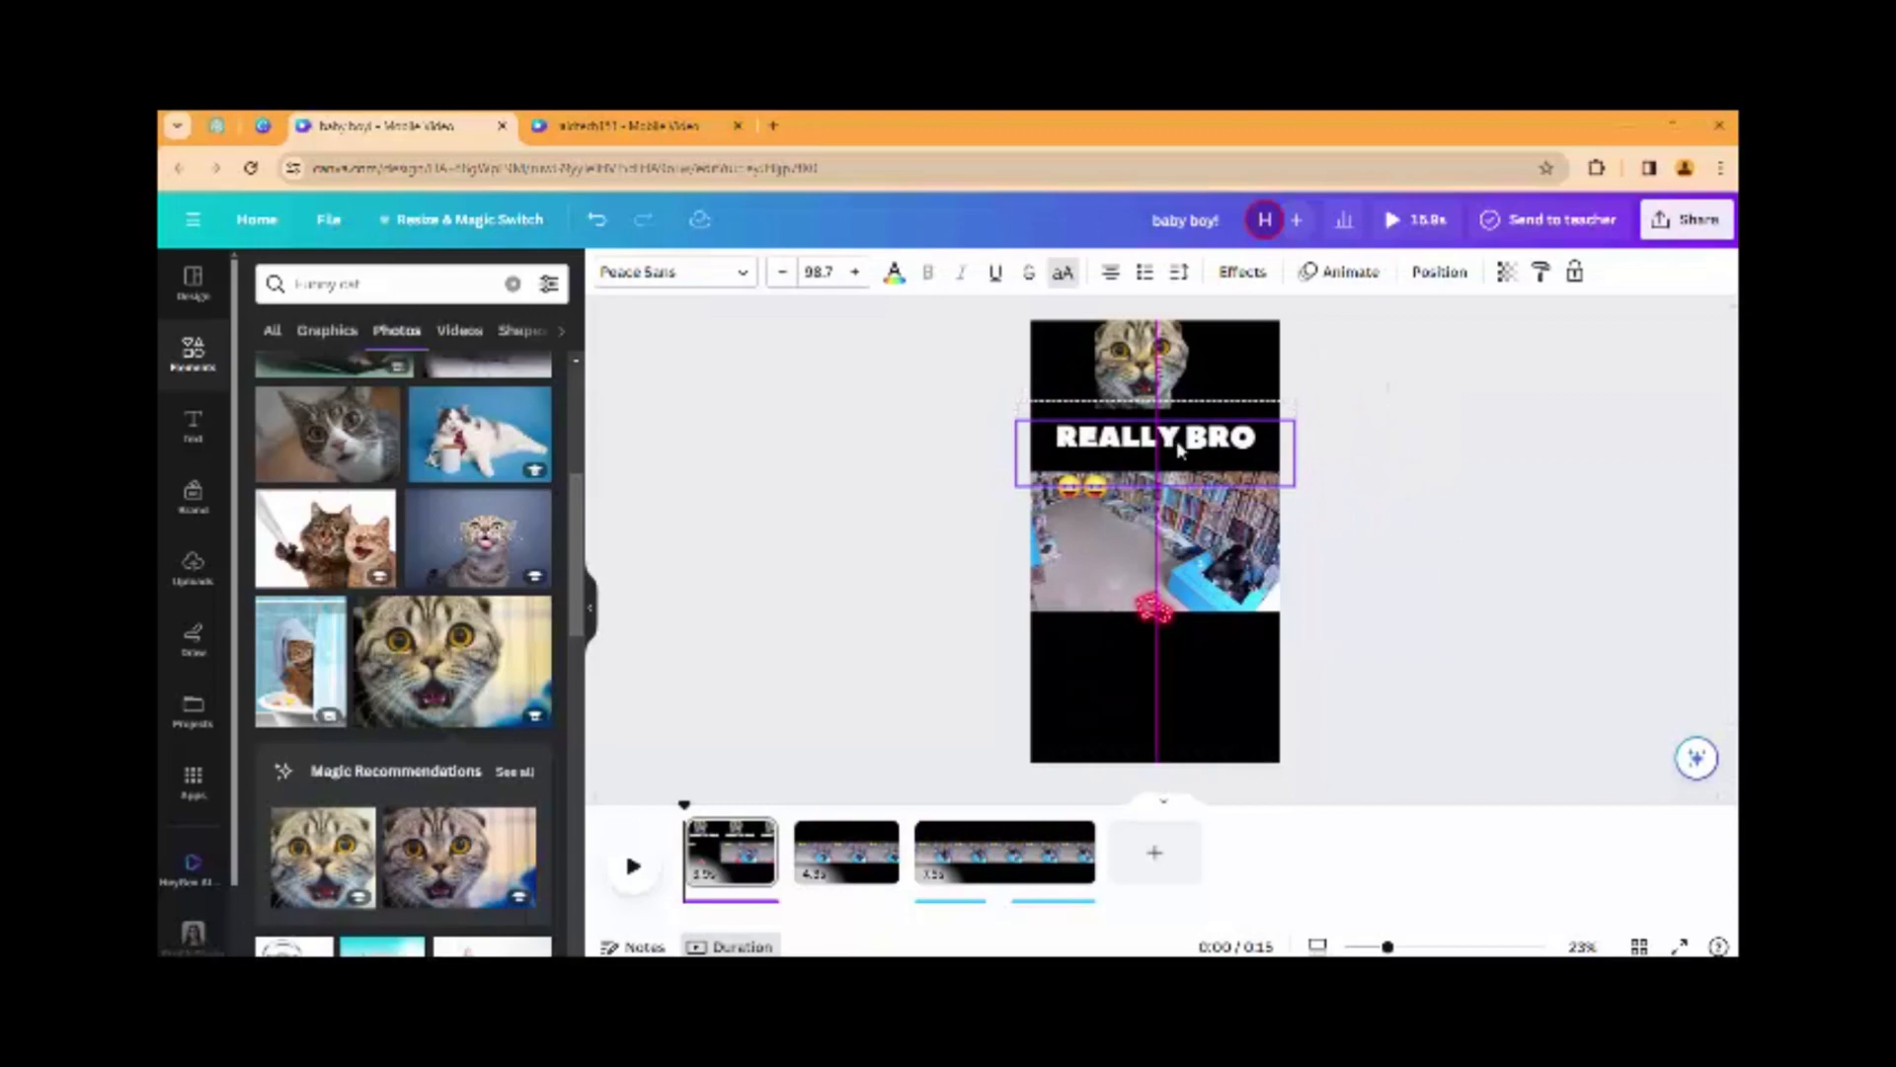
pyautogui.click(1472, 439)
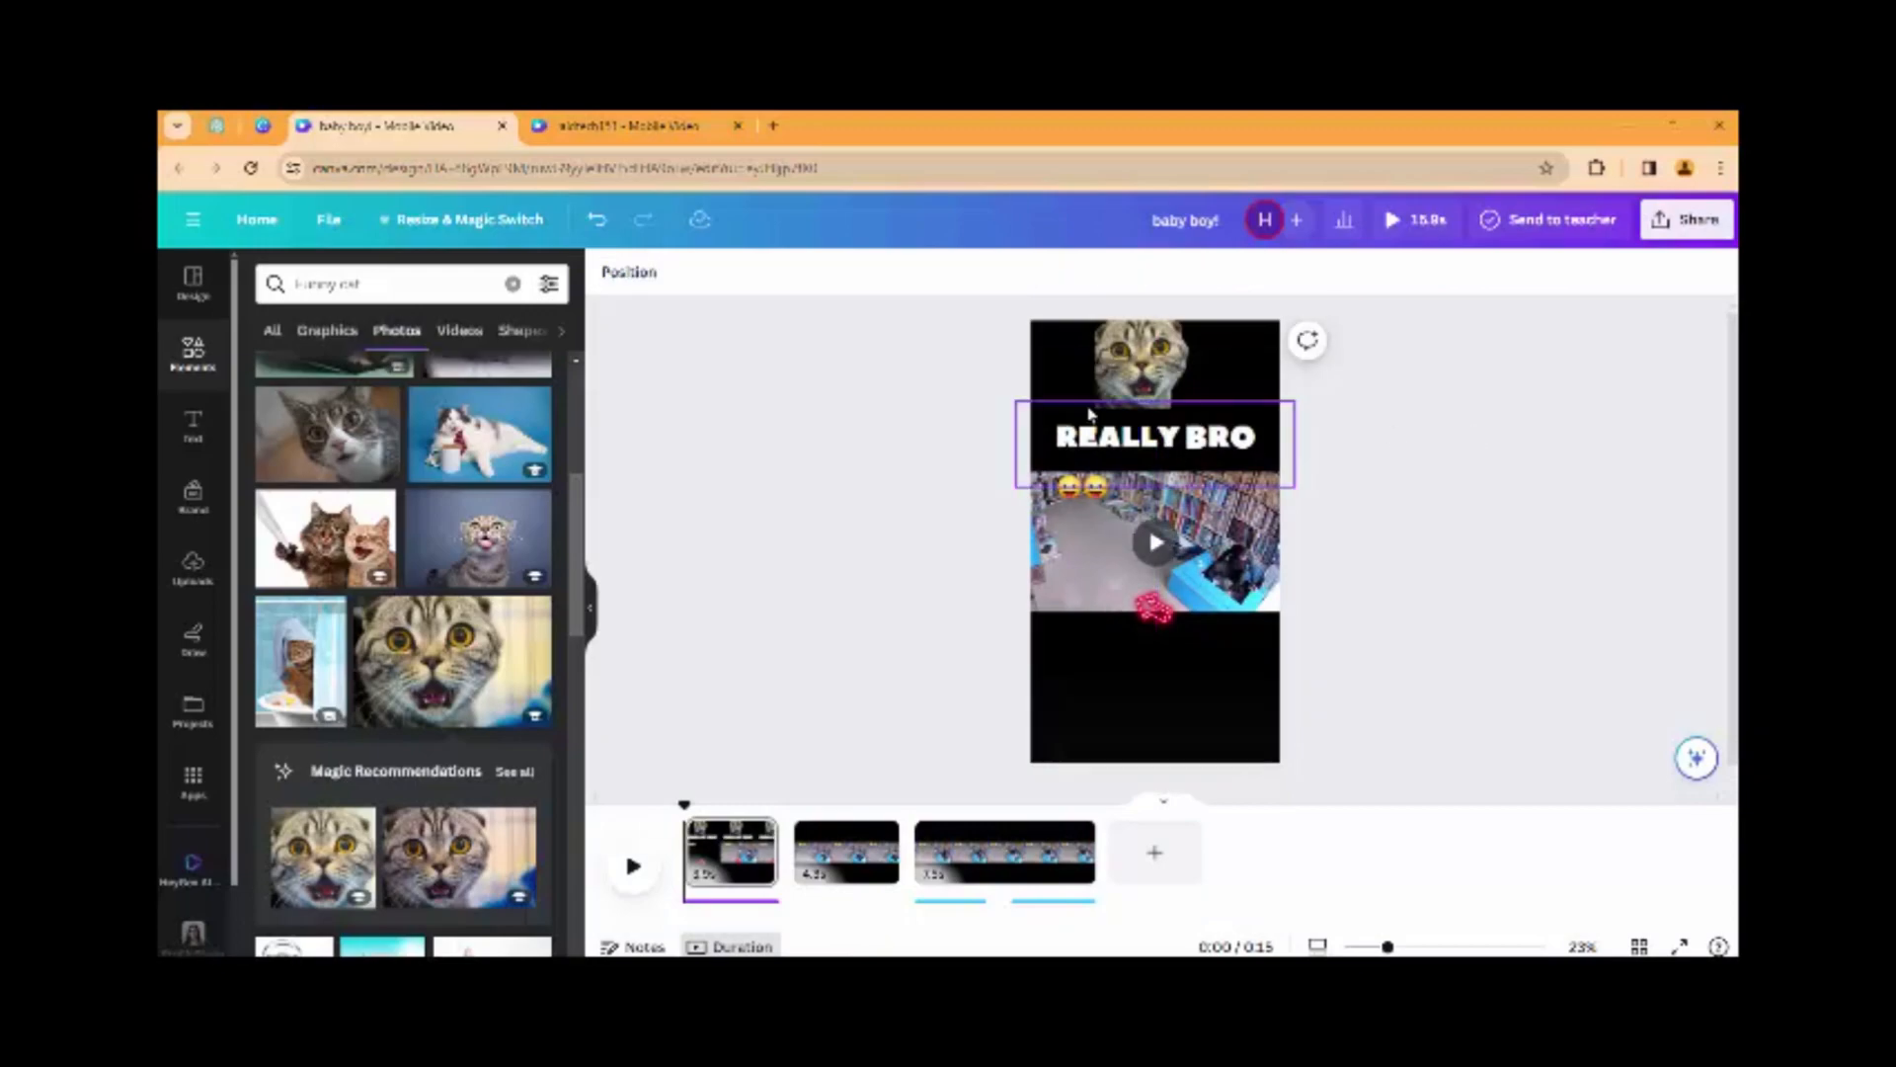
pyautogui.click(1126, 380)
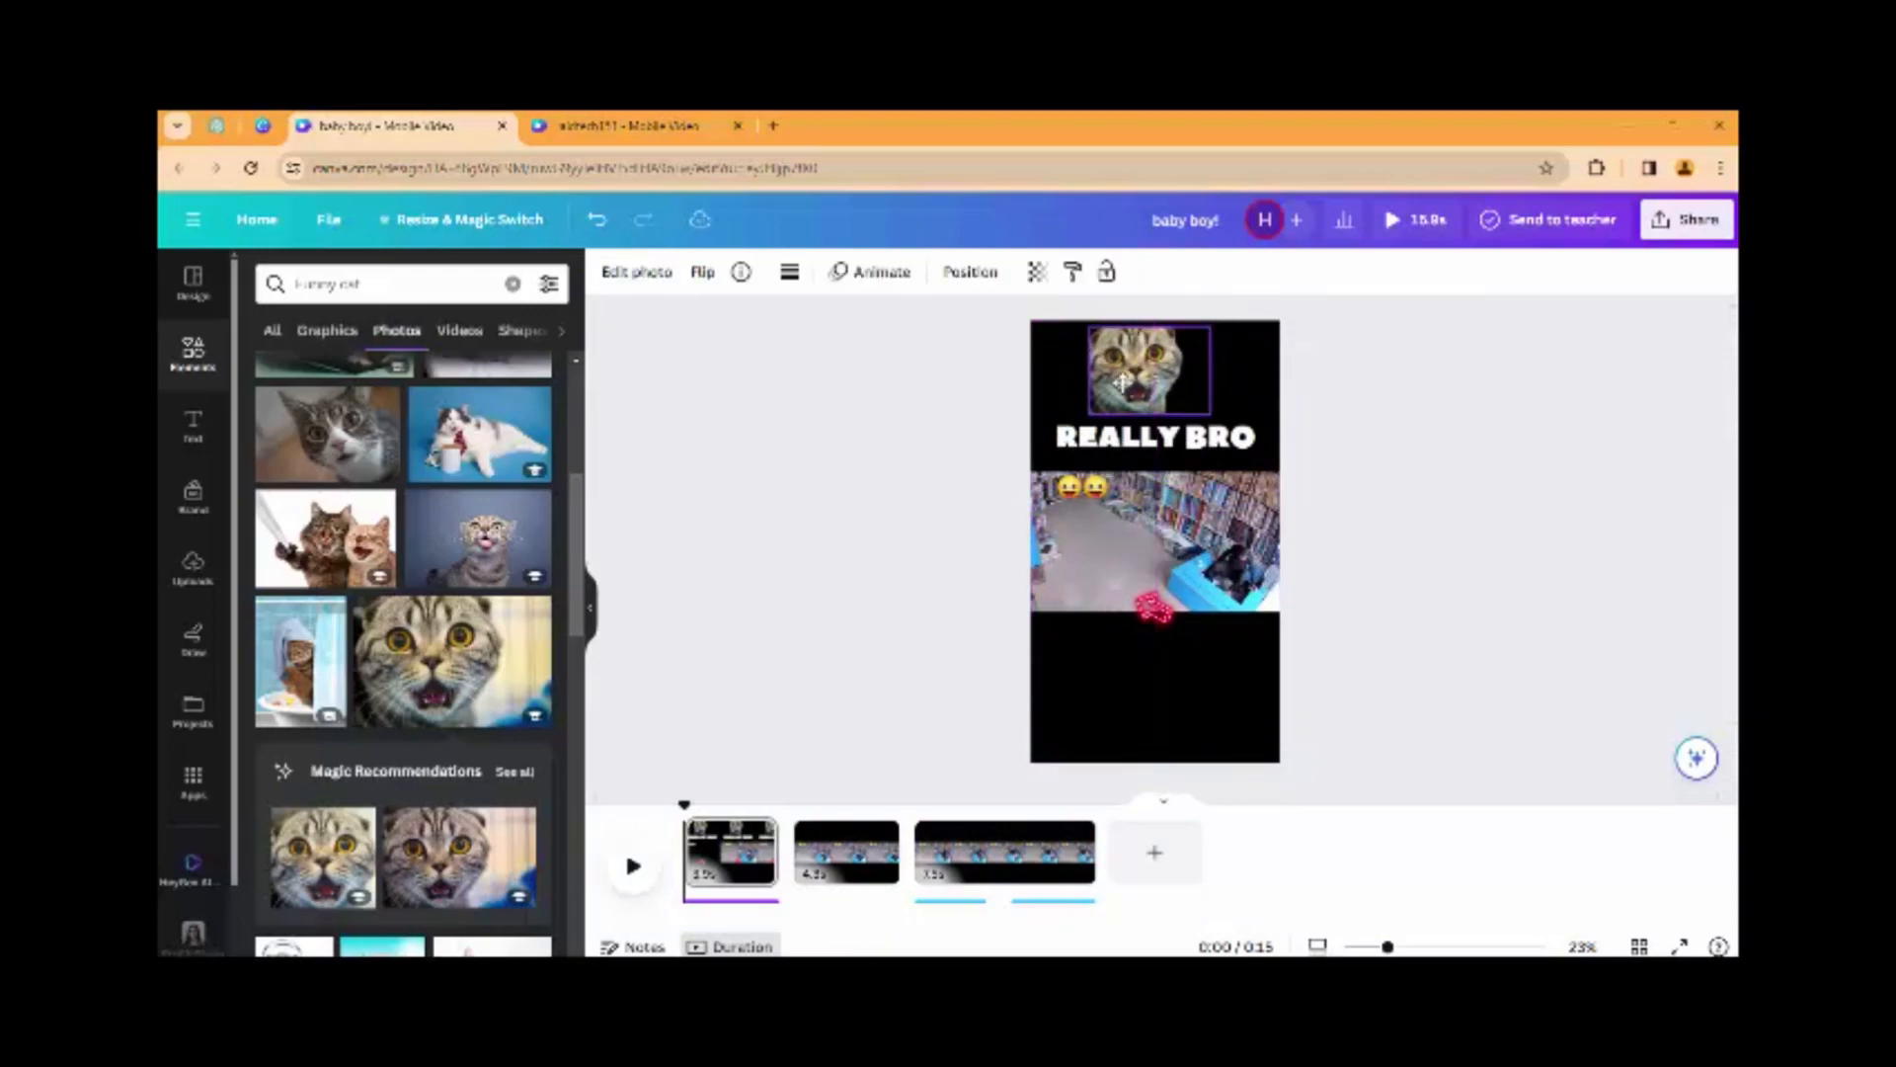
pyautogui.click(1302, 837)
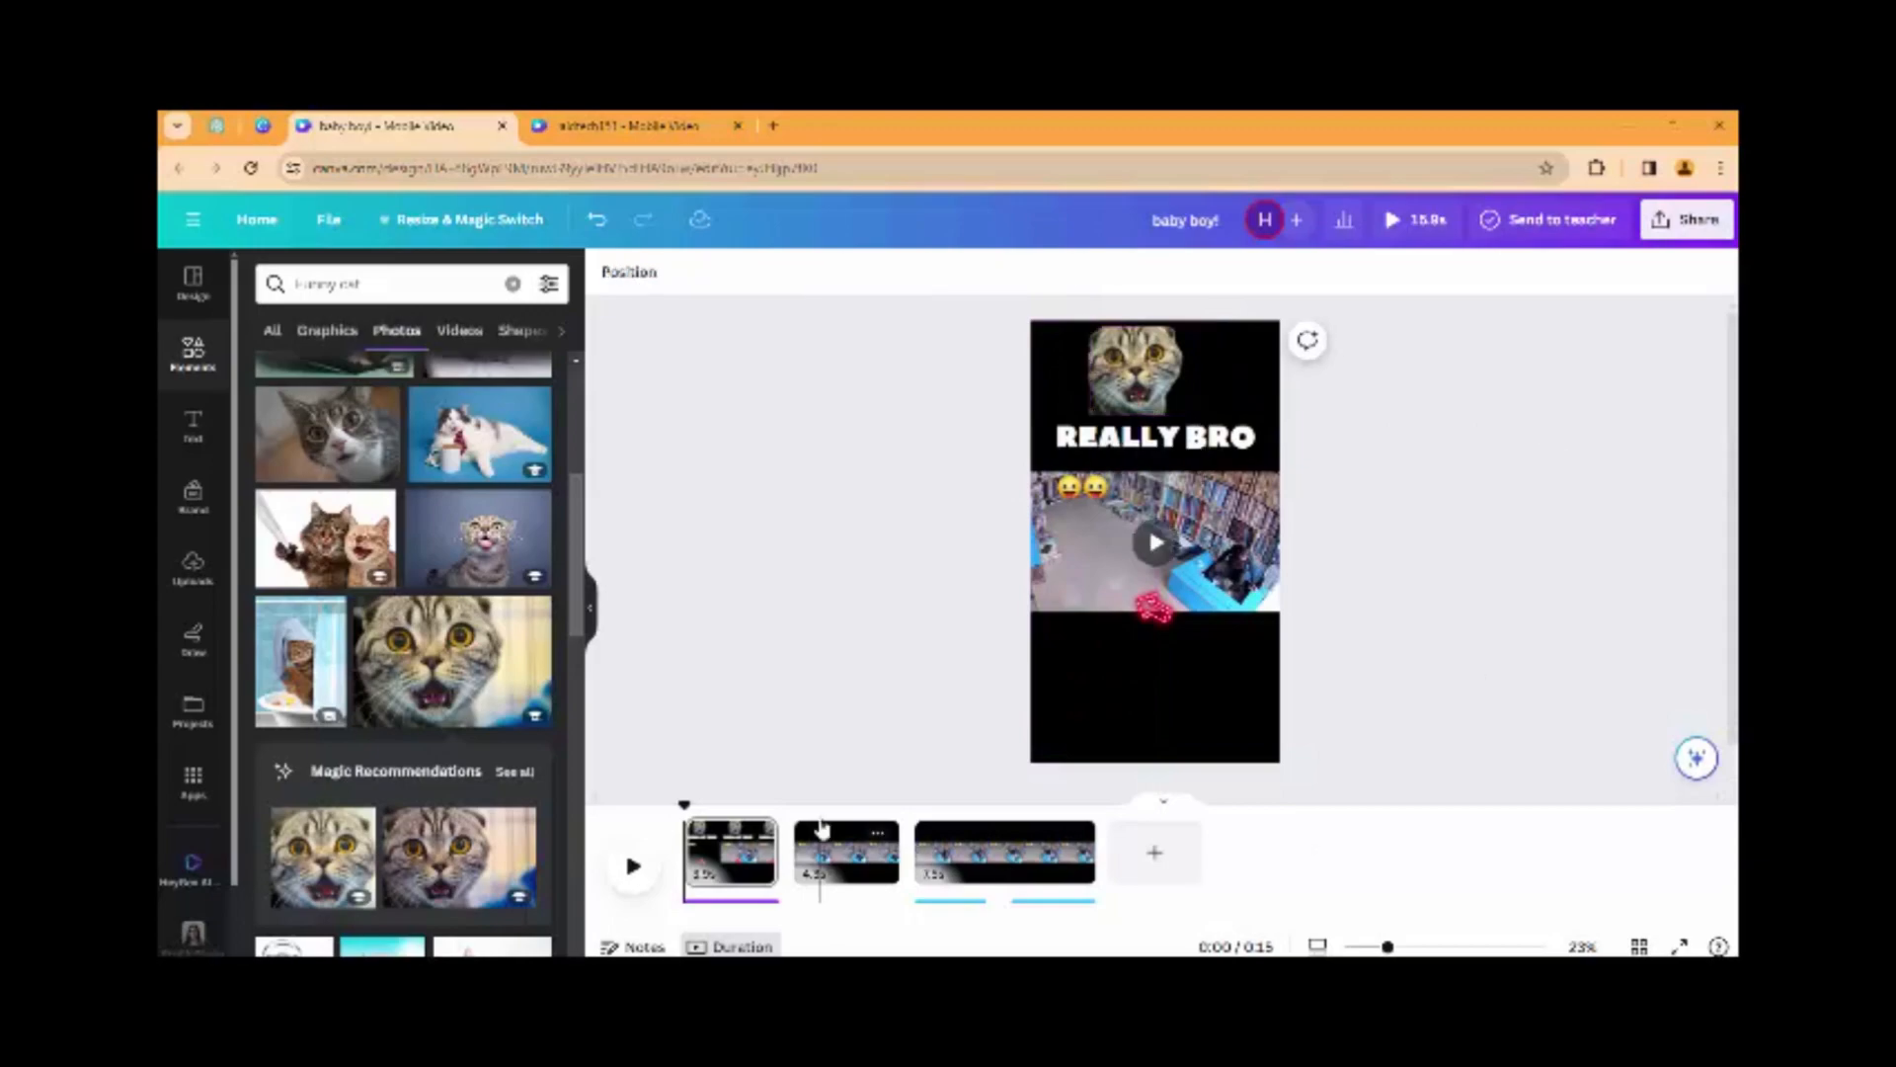
# Look through more of the funny cat photos, and search the photos for "Sad cat"
pyautogui.scroll(-2, 385, 833)
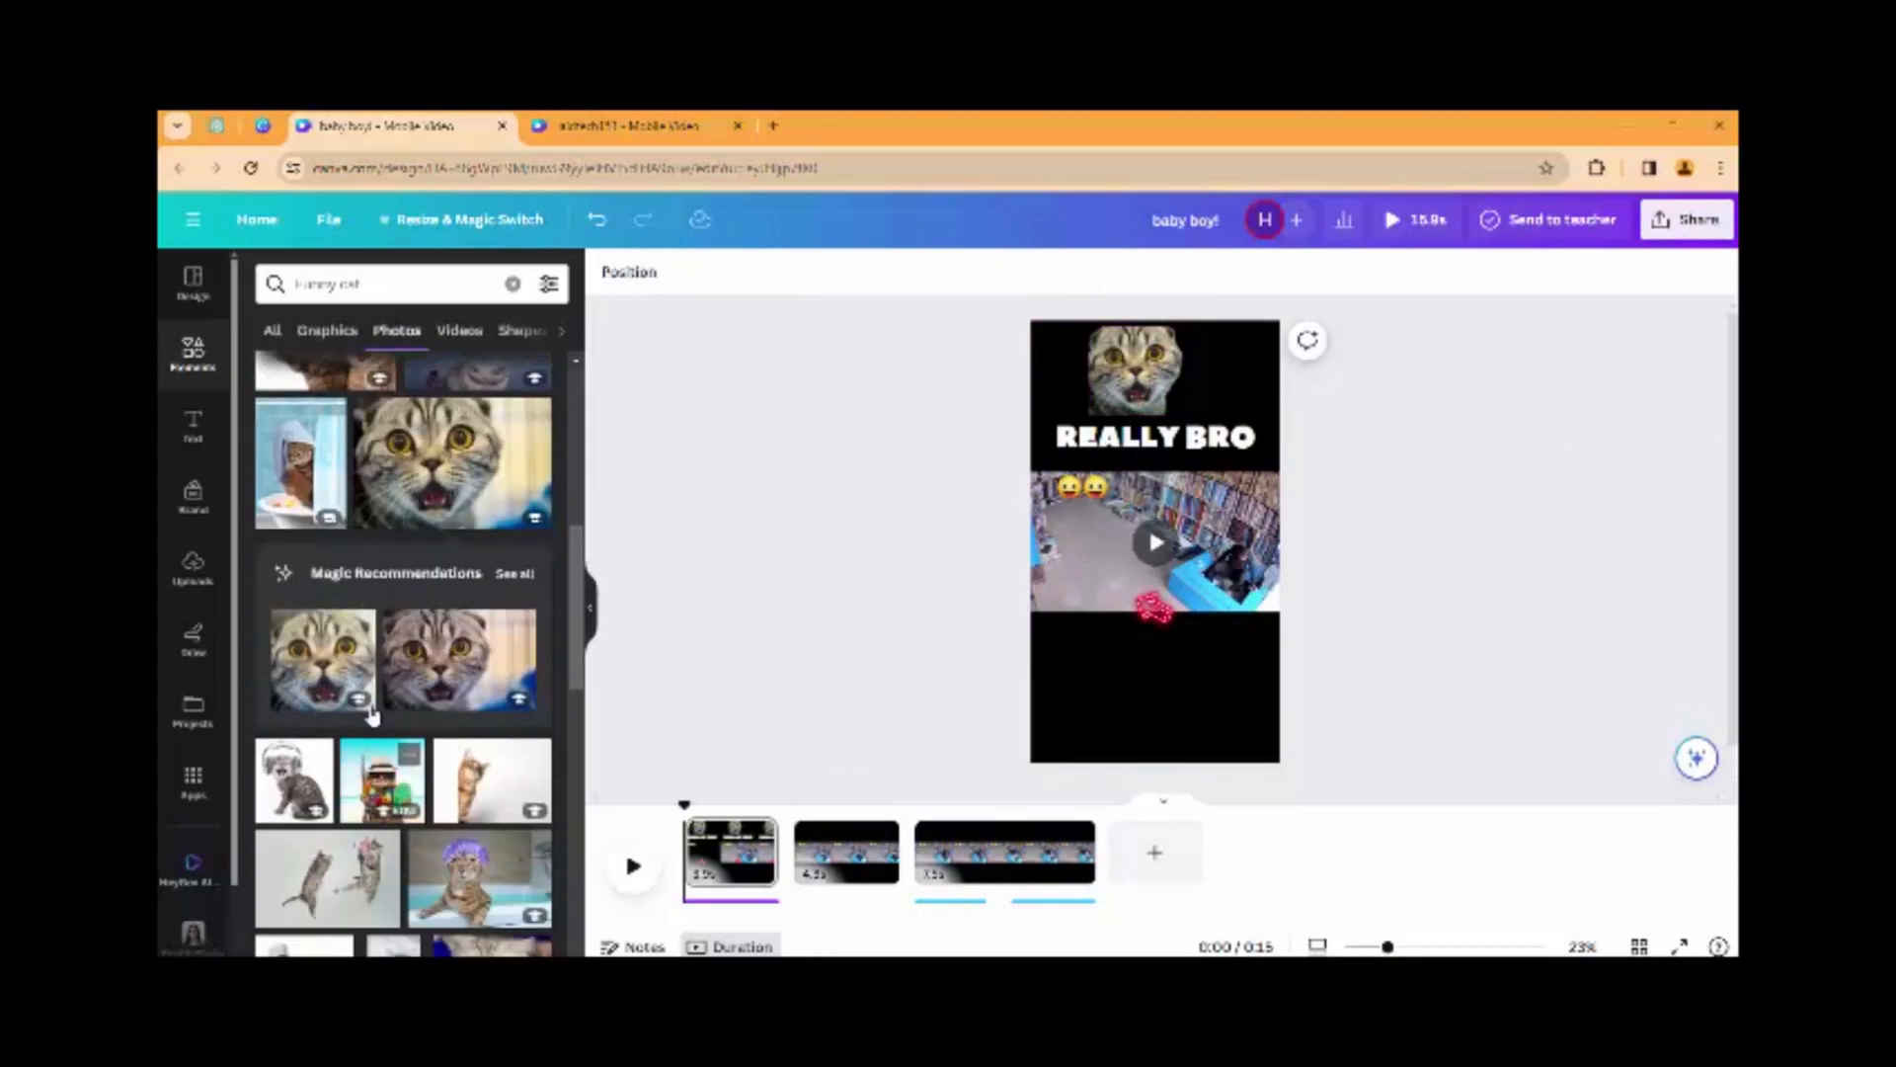
pyautogui.scroll(-4, 395, 732)
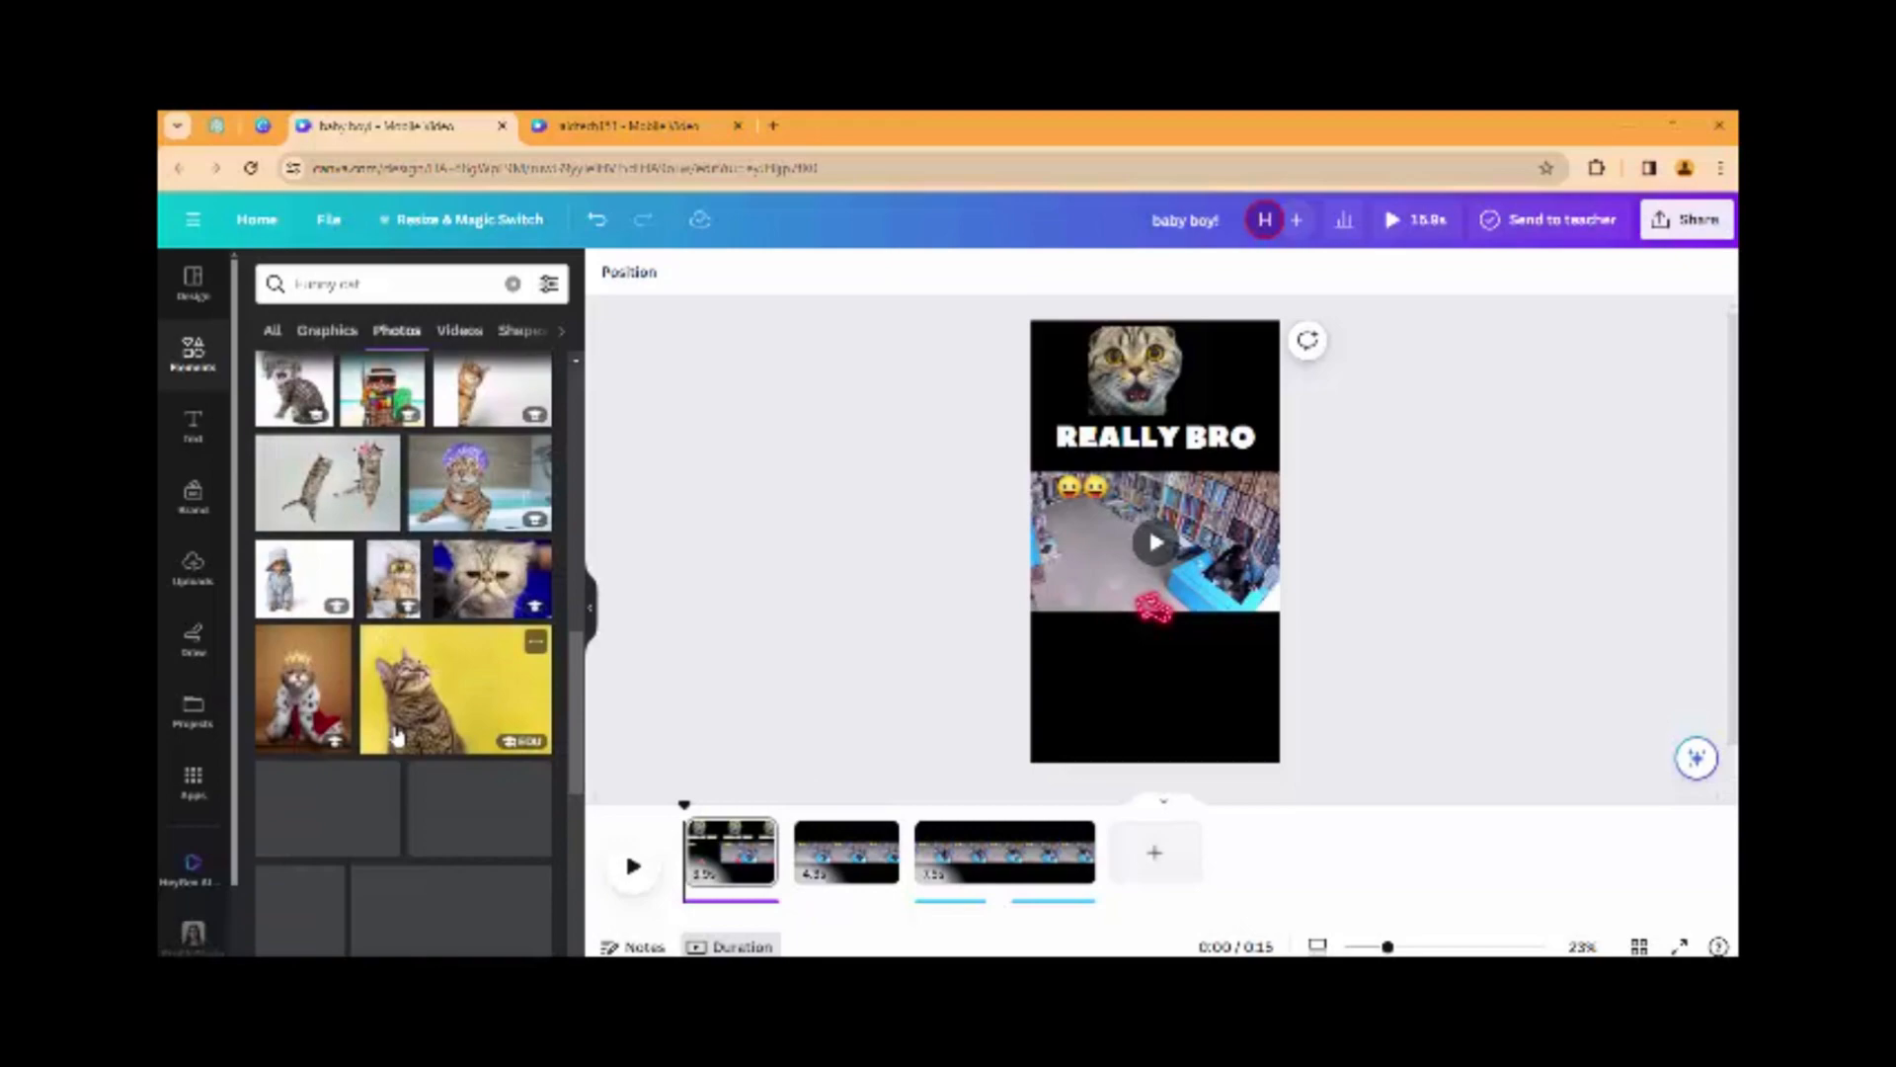
pyautogui.scroll(-5, 395, 736)
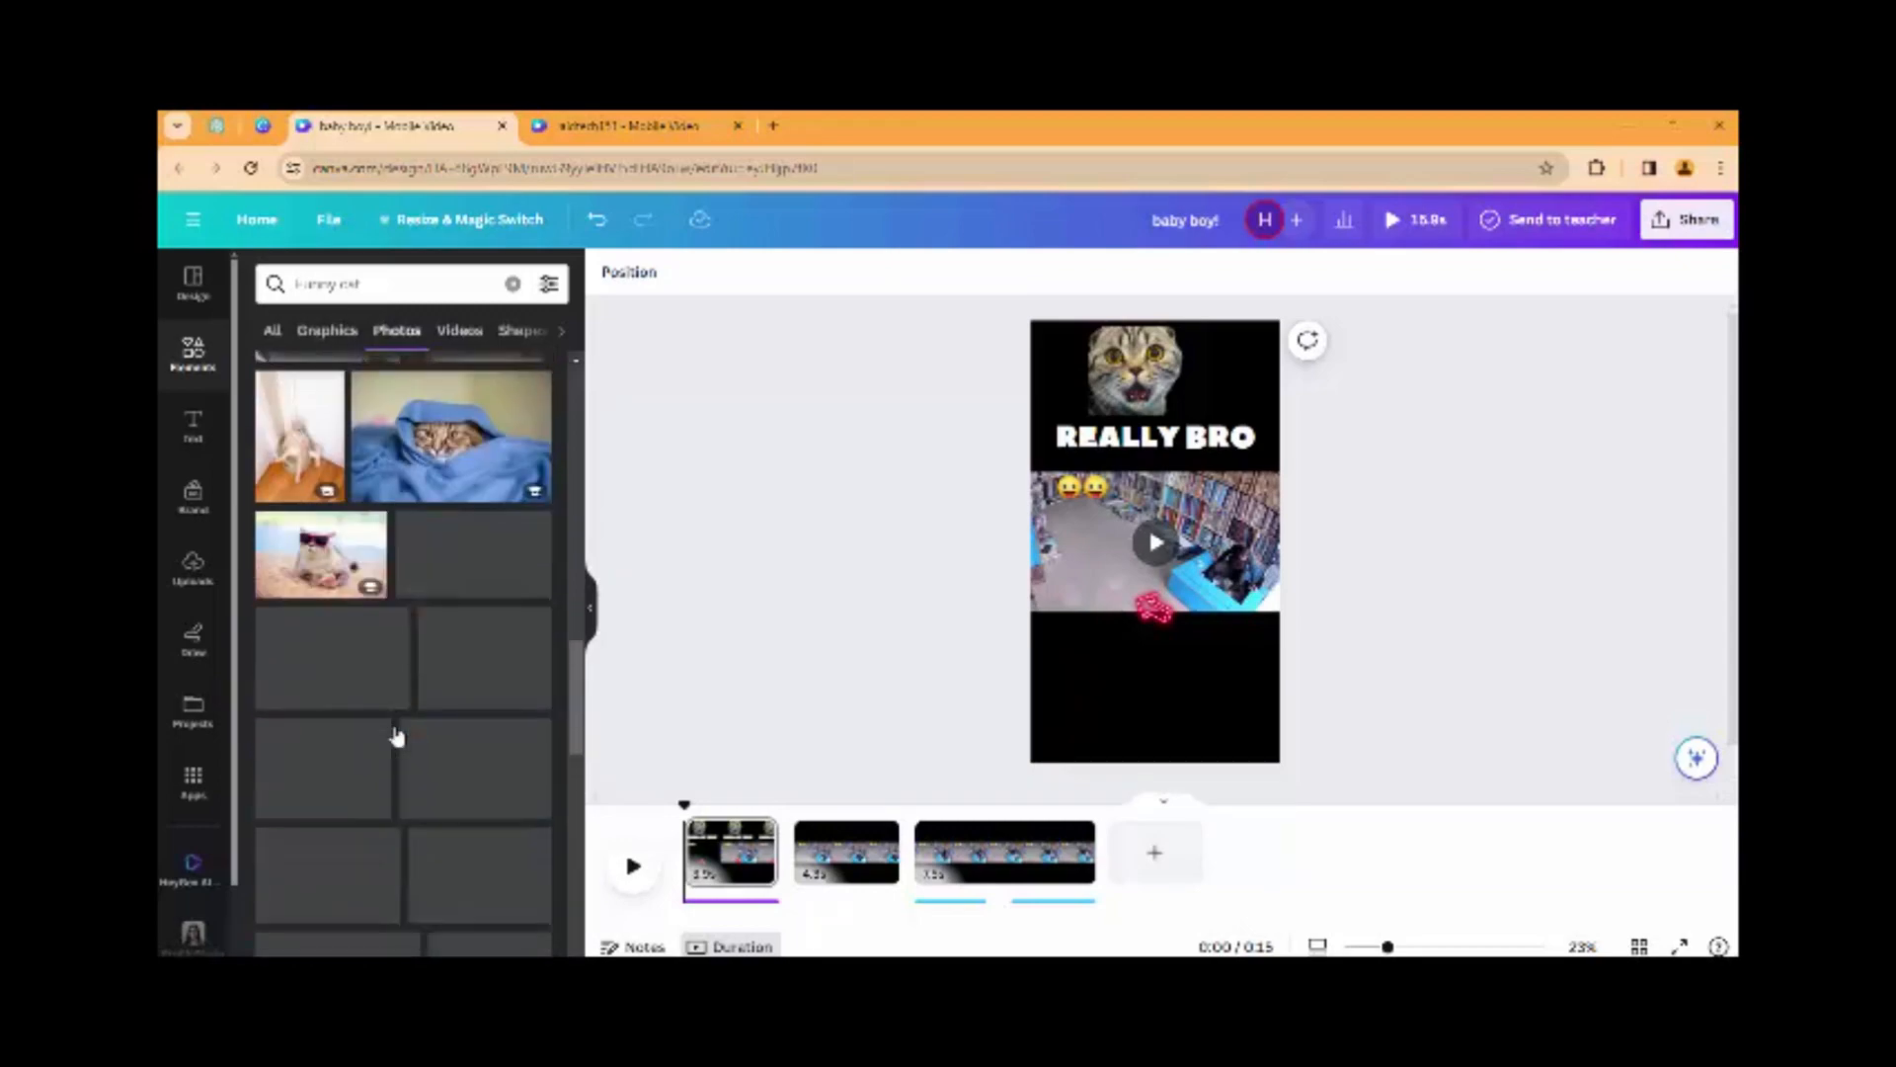
pyautogui.scroll(-3, 405, 632)
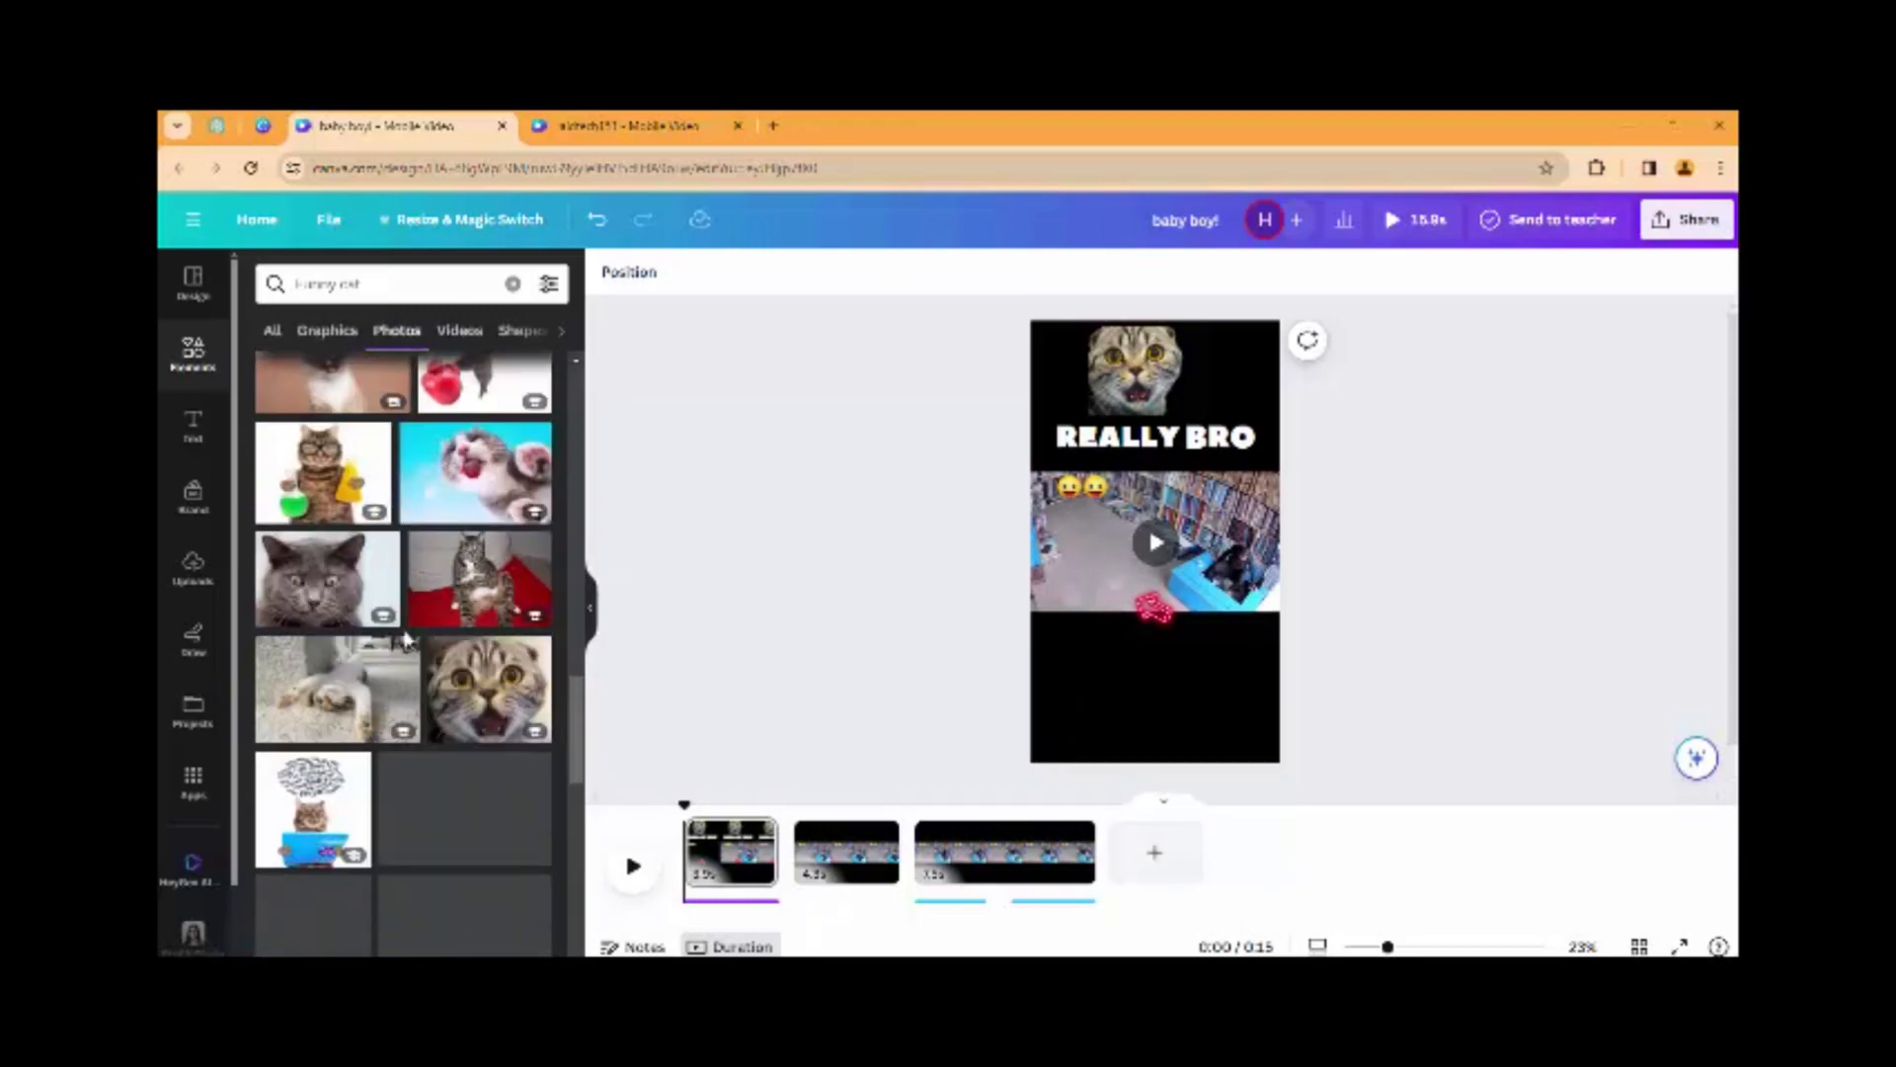
pyautogui.click(395, 329)
pyautogui.click(347, 283)
pyautogui.press('Return')
pyautogui.write('fool')
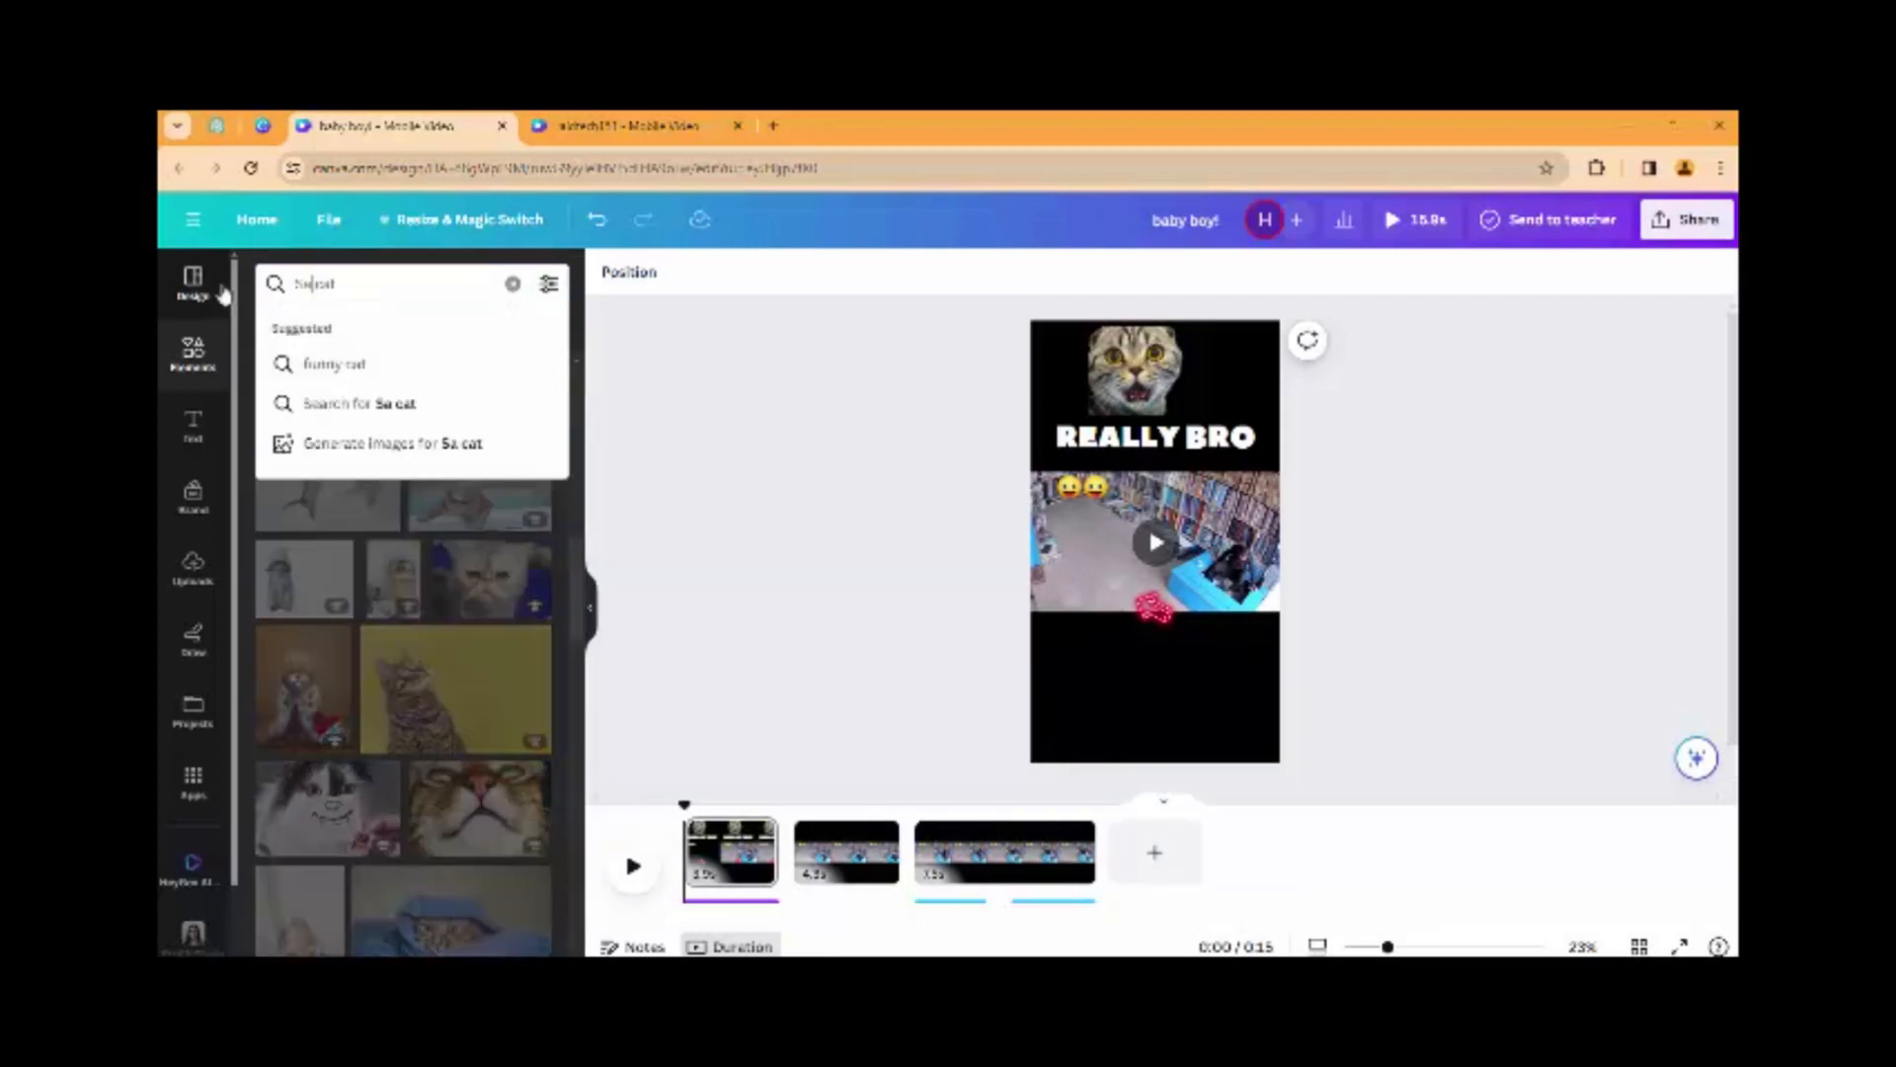
pyautogui.press('Return')
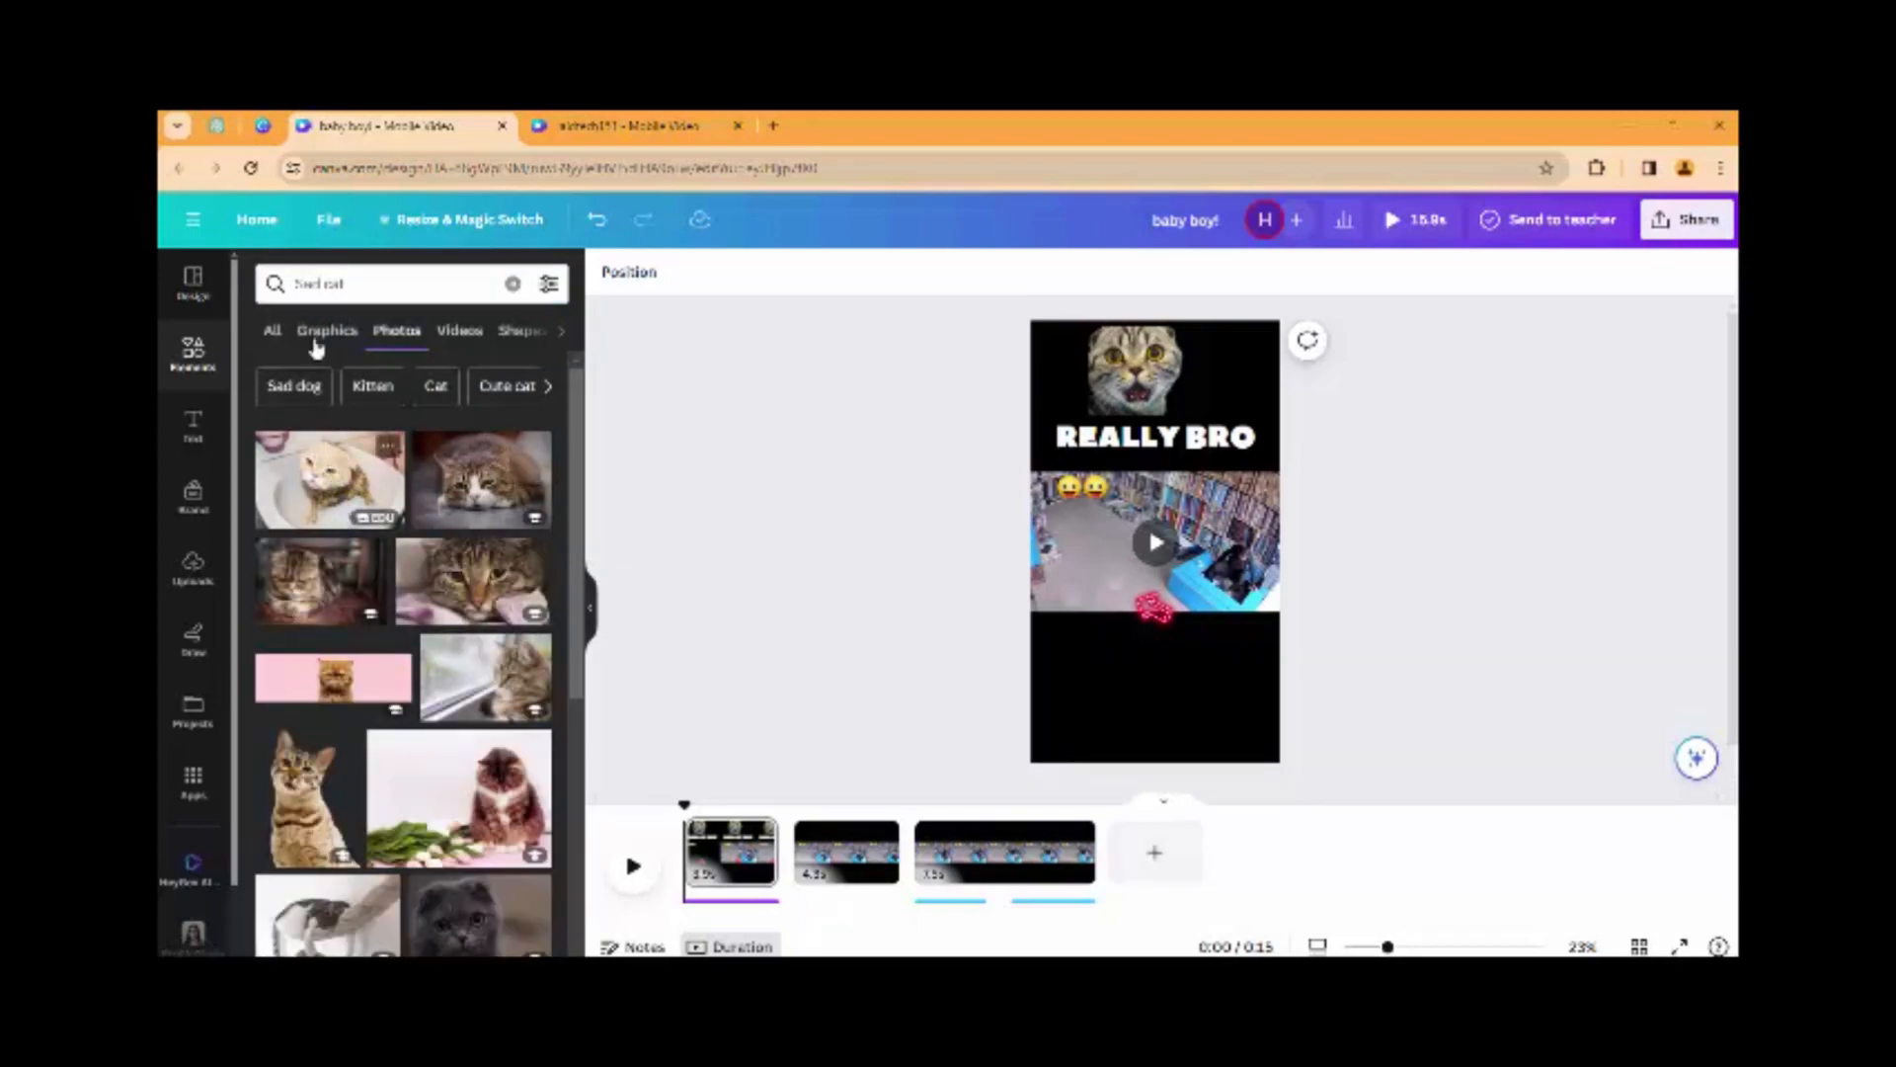
# Search the photos for "Socking cat" and for "Cute cat", and look through the pictures
pyautogui.doubleClick(314, 285)
pyautogui.write('So')
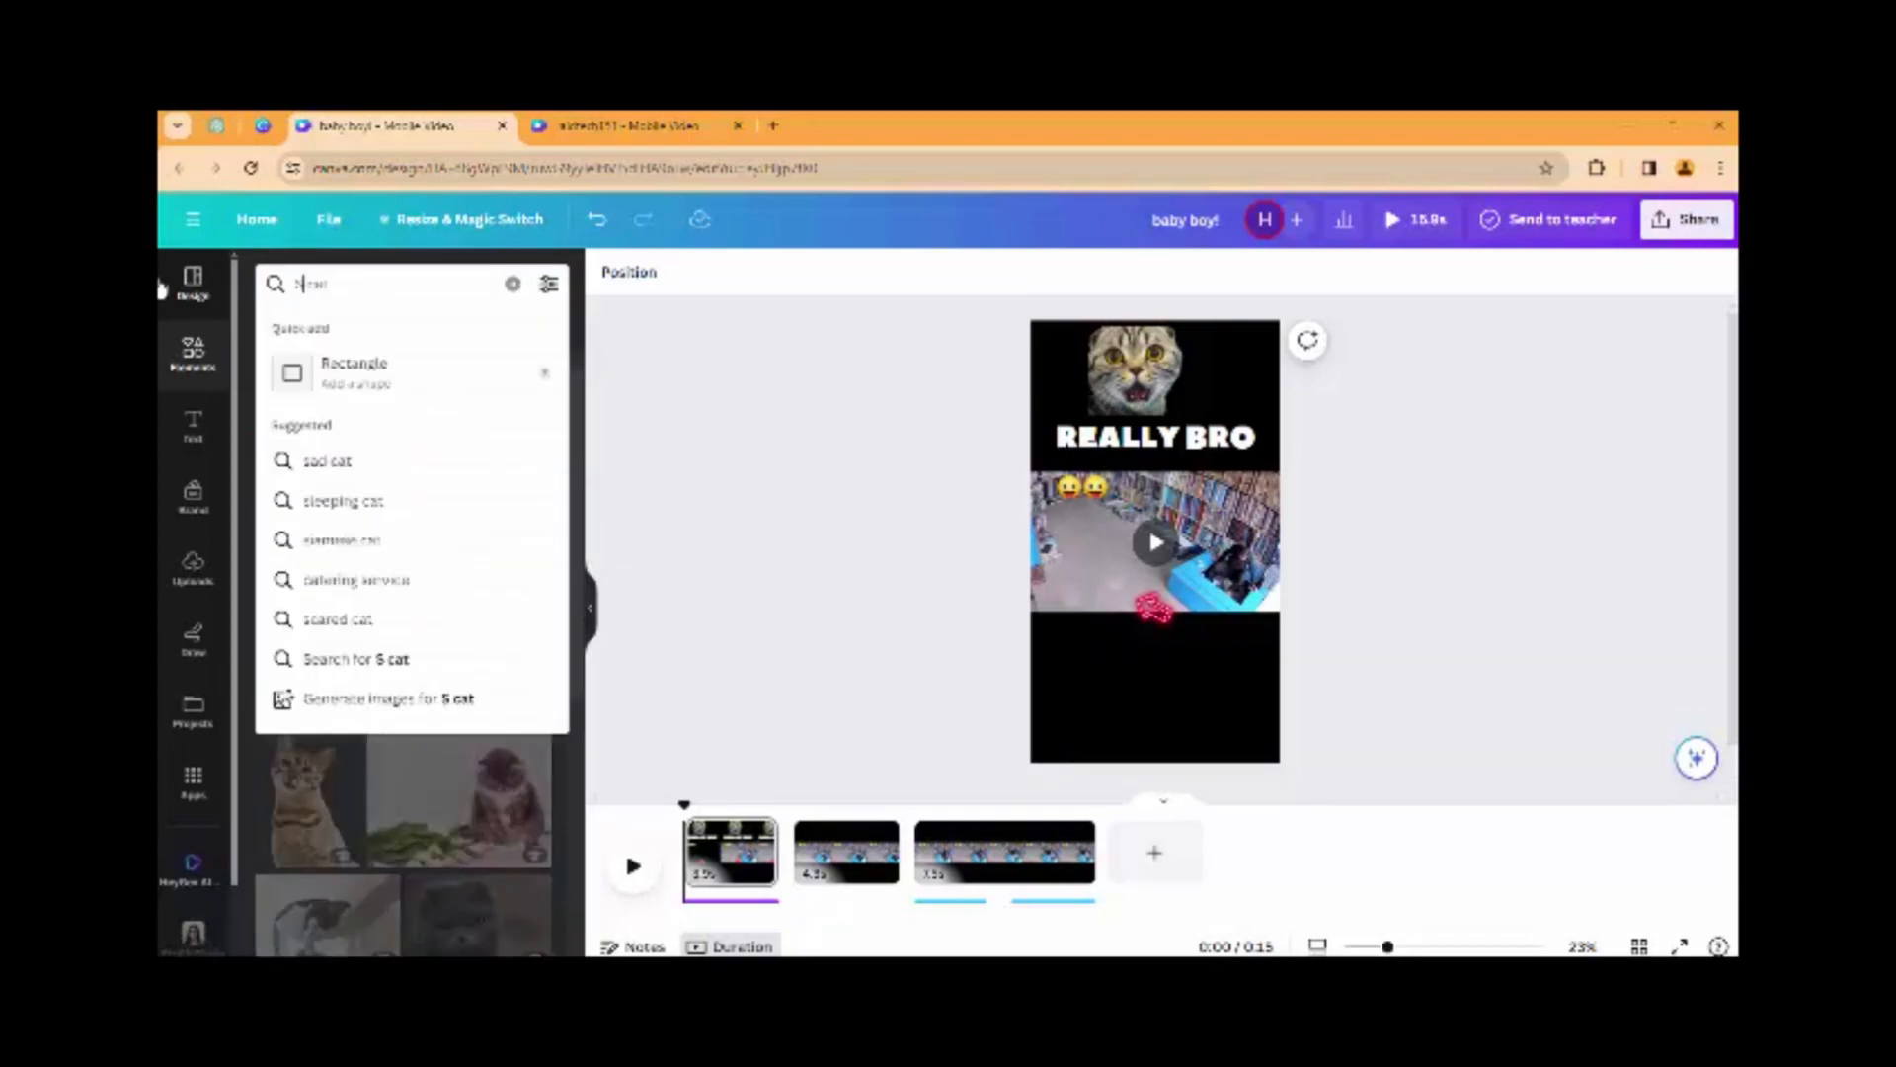
pyautogui.write('cial')
pyautogui.press('Return')
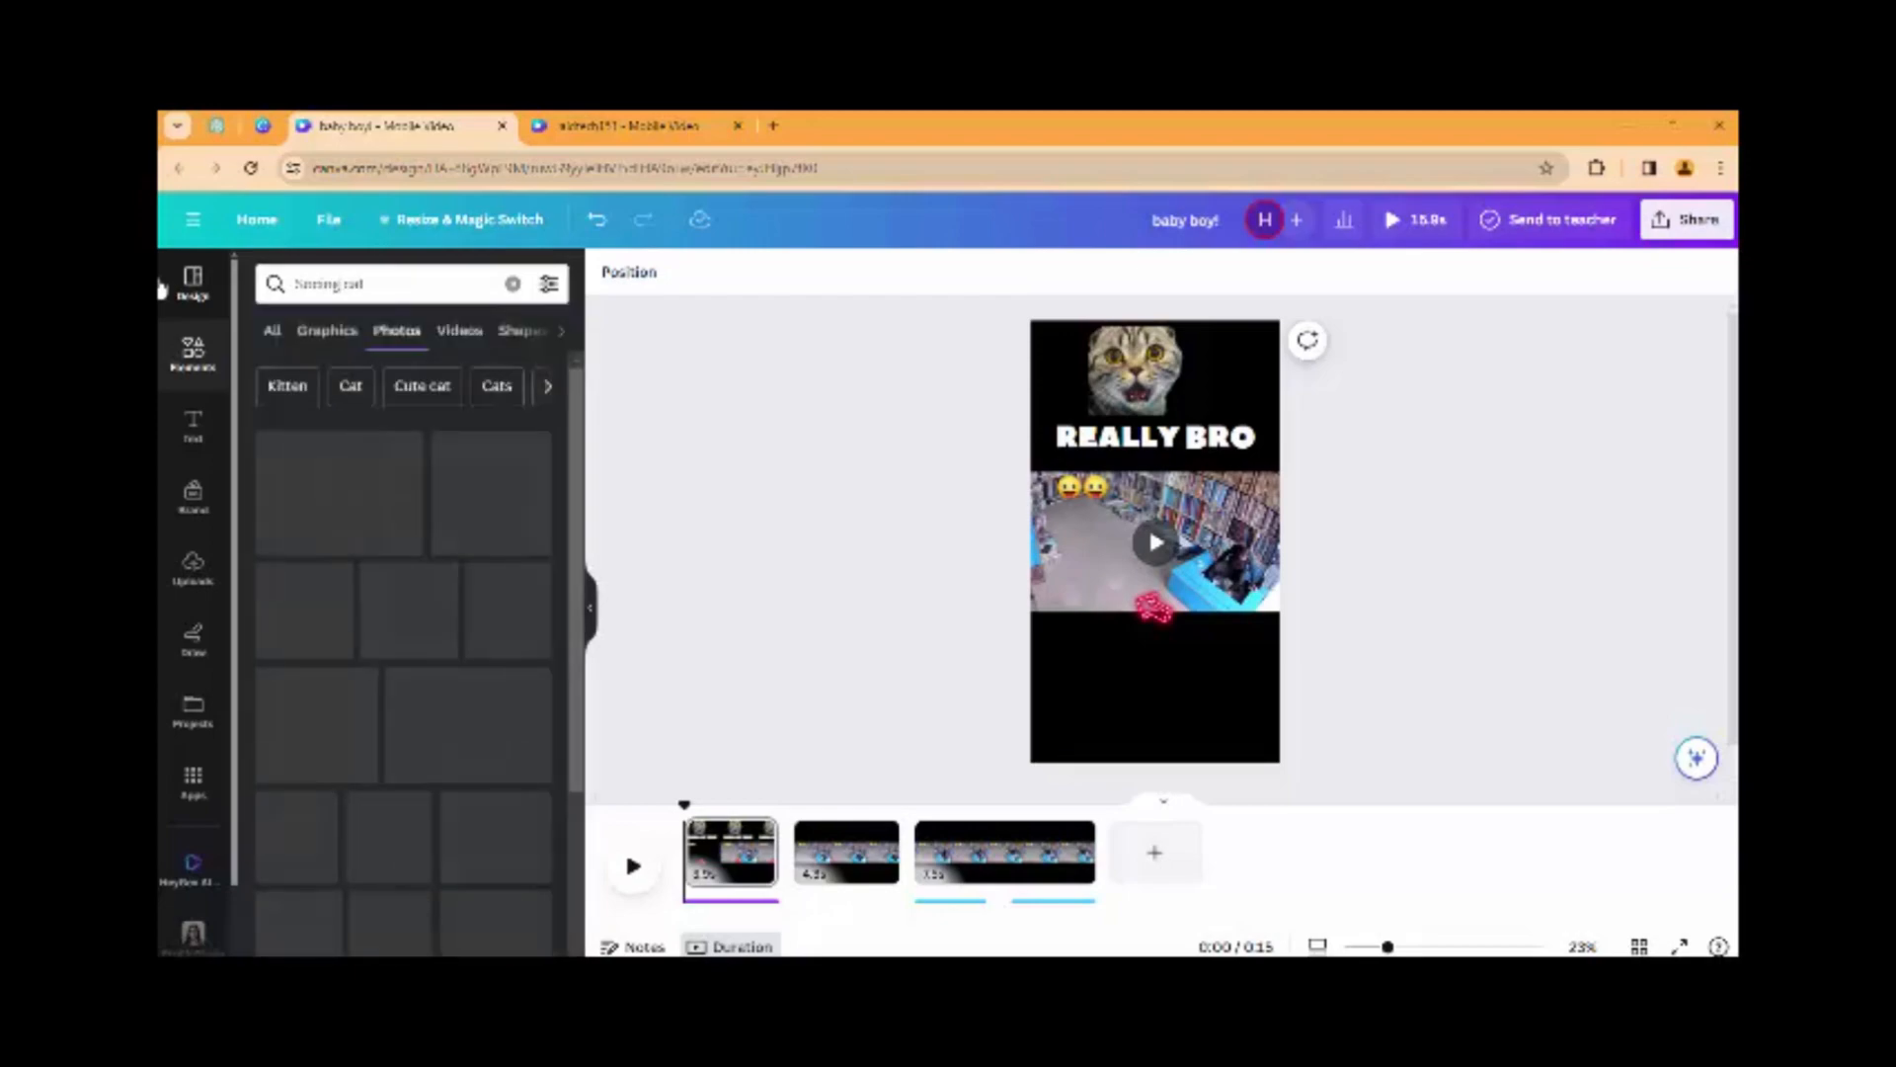
pyautogui.click(329, 285)
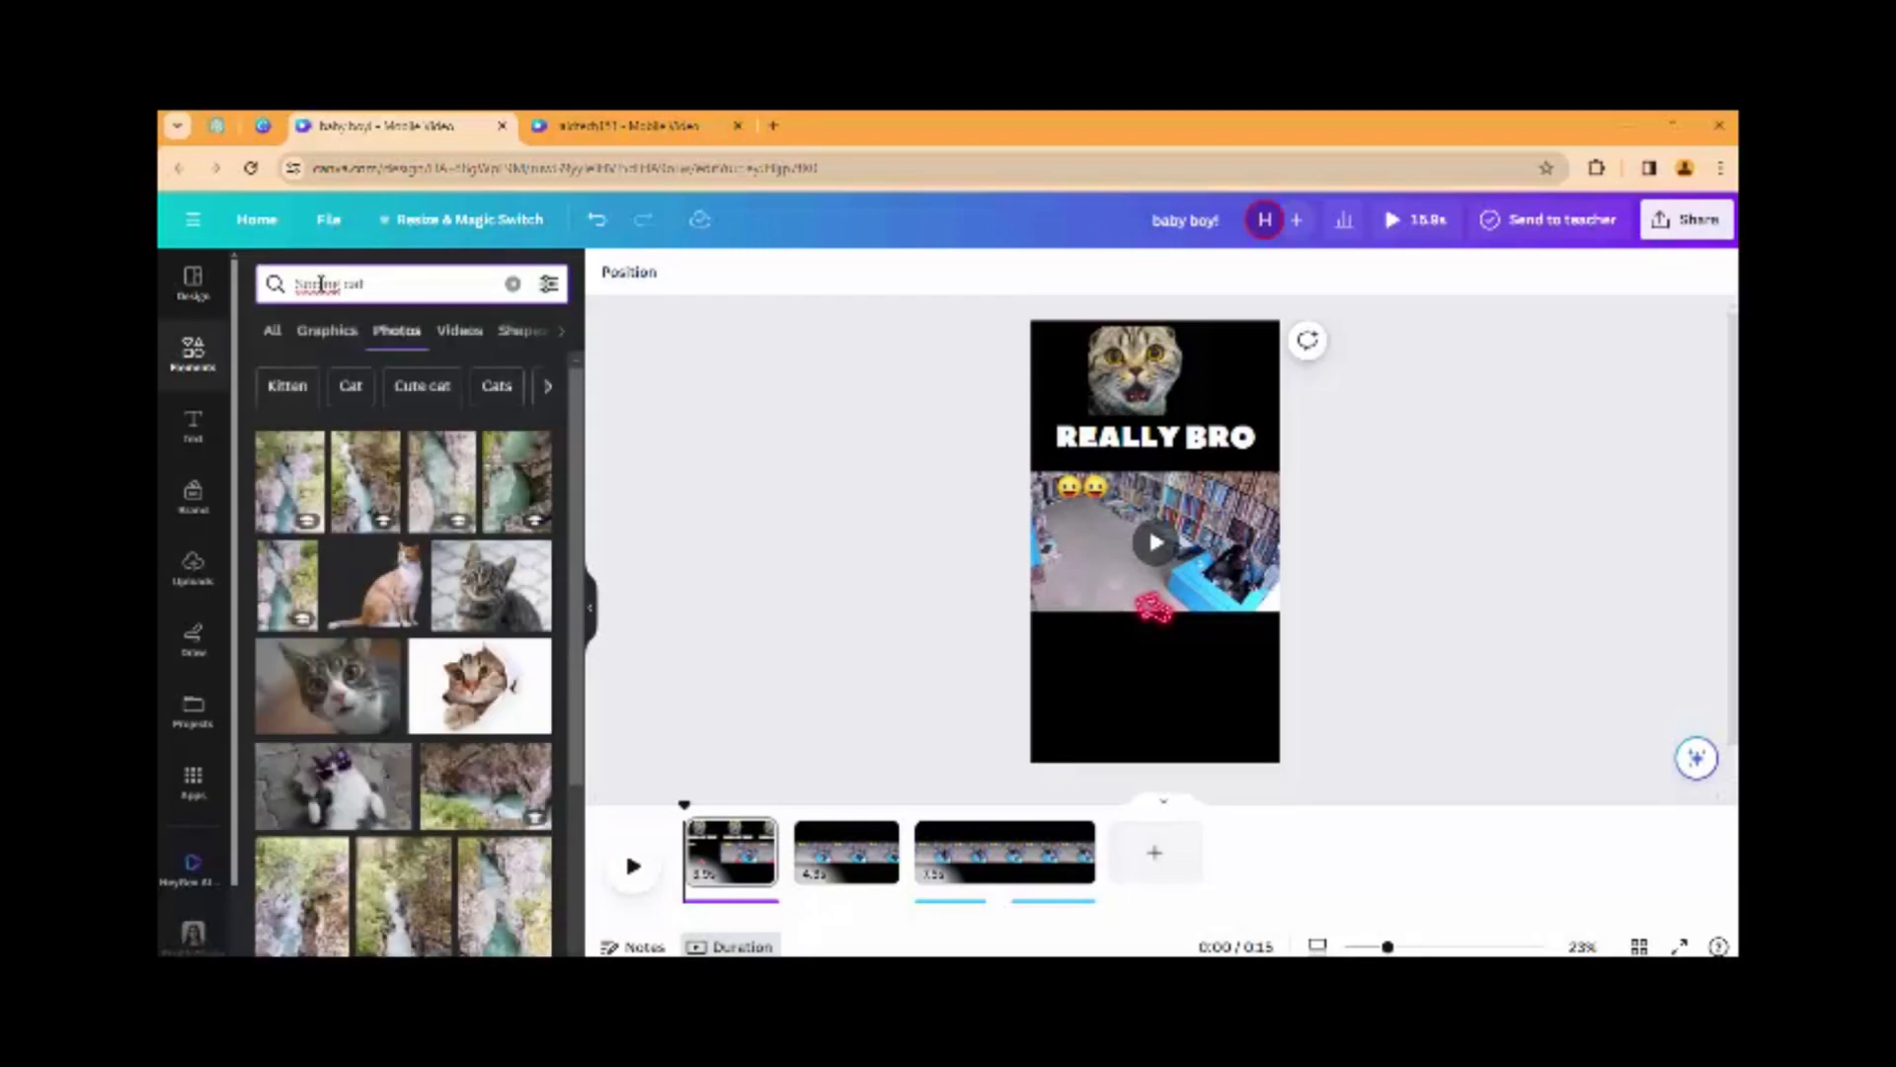
pyautogui.write('o')
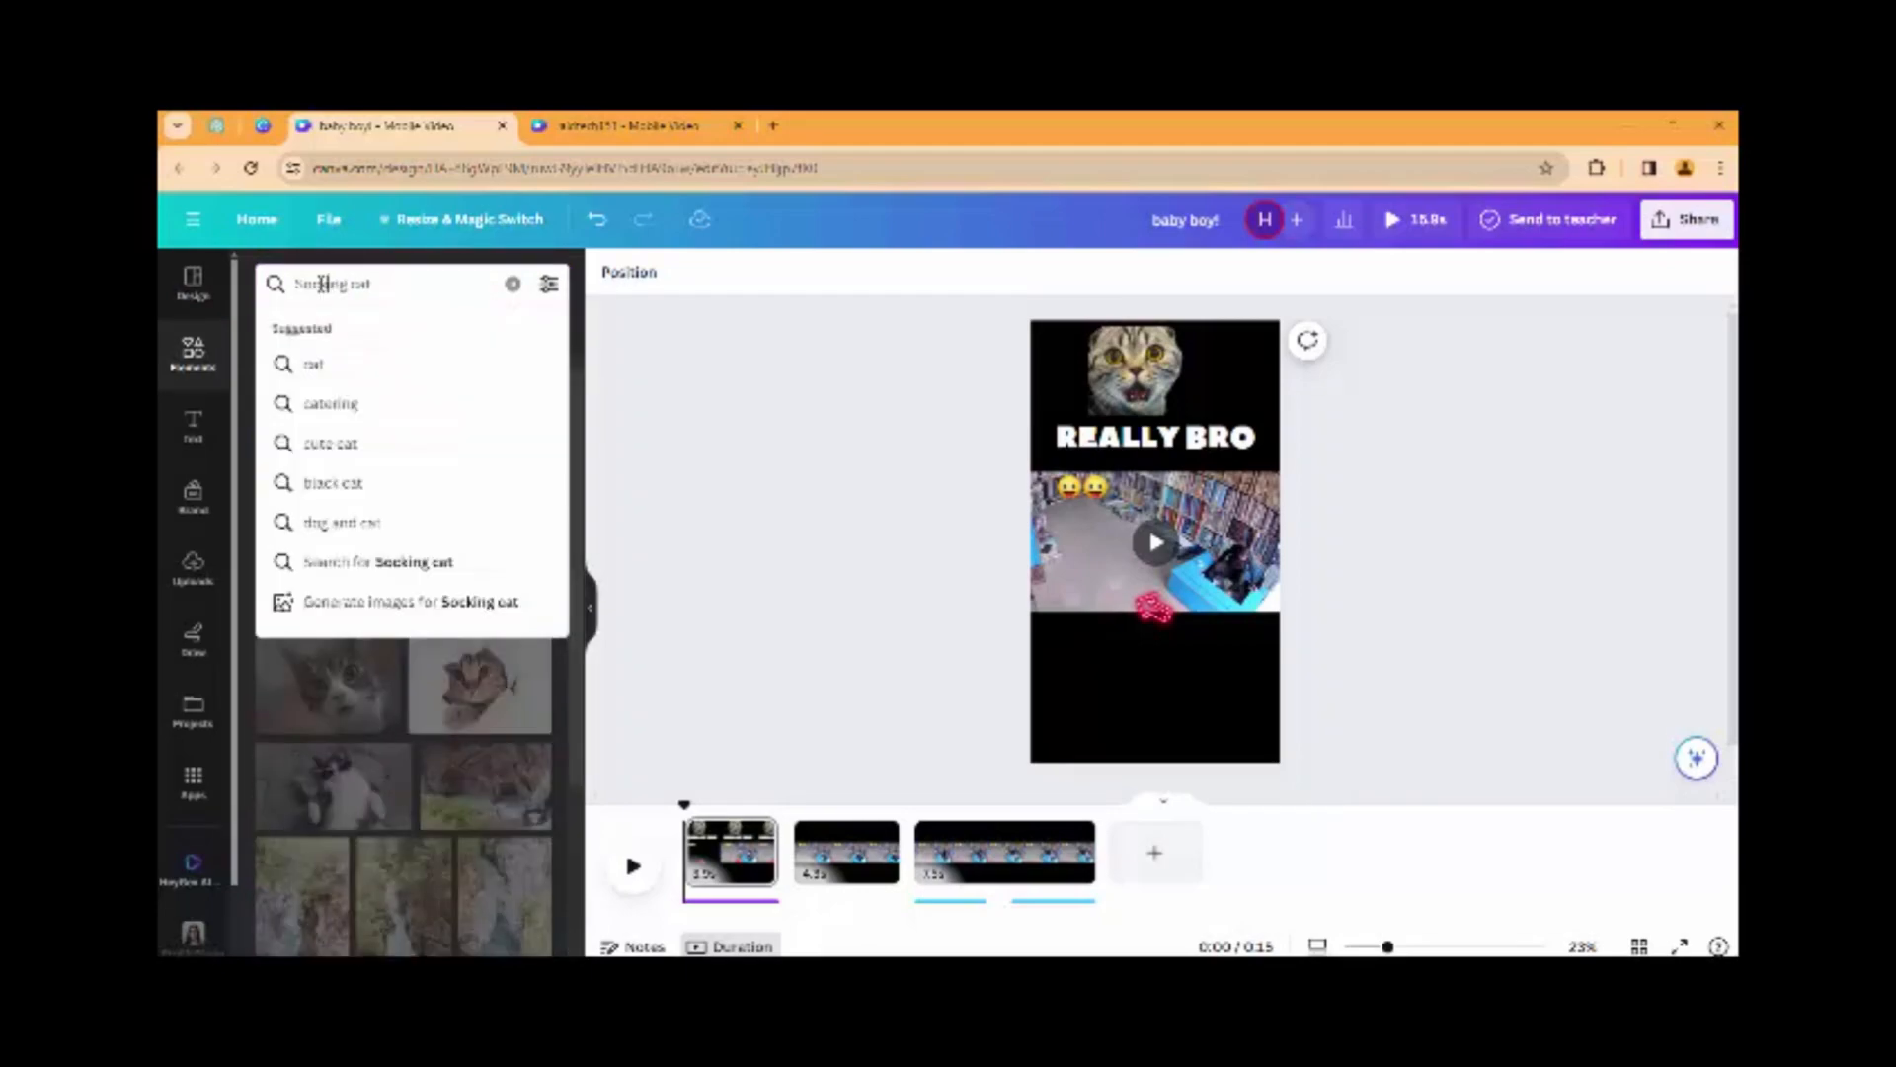
pyautogui.press('Return')
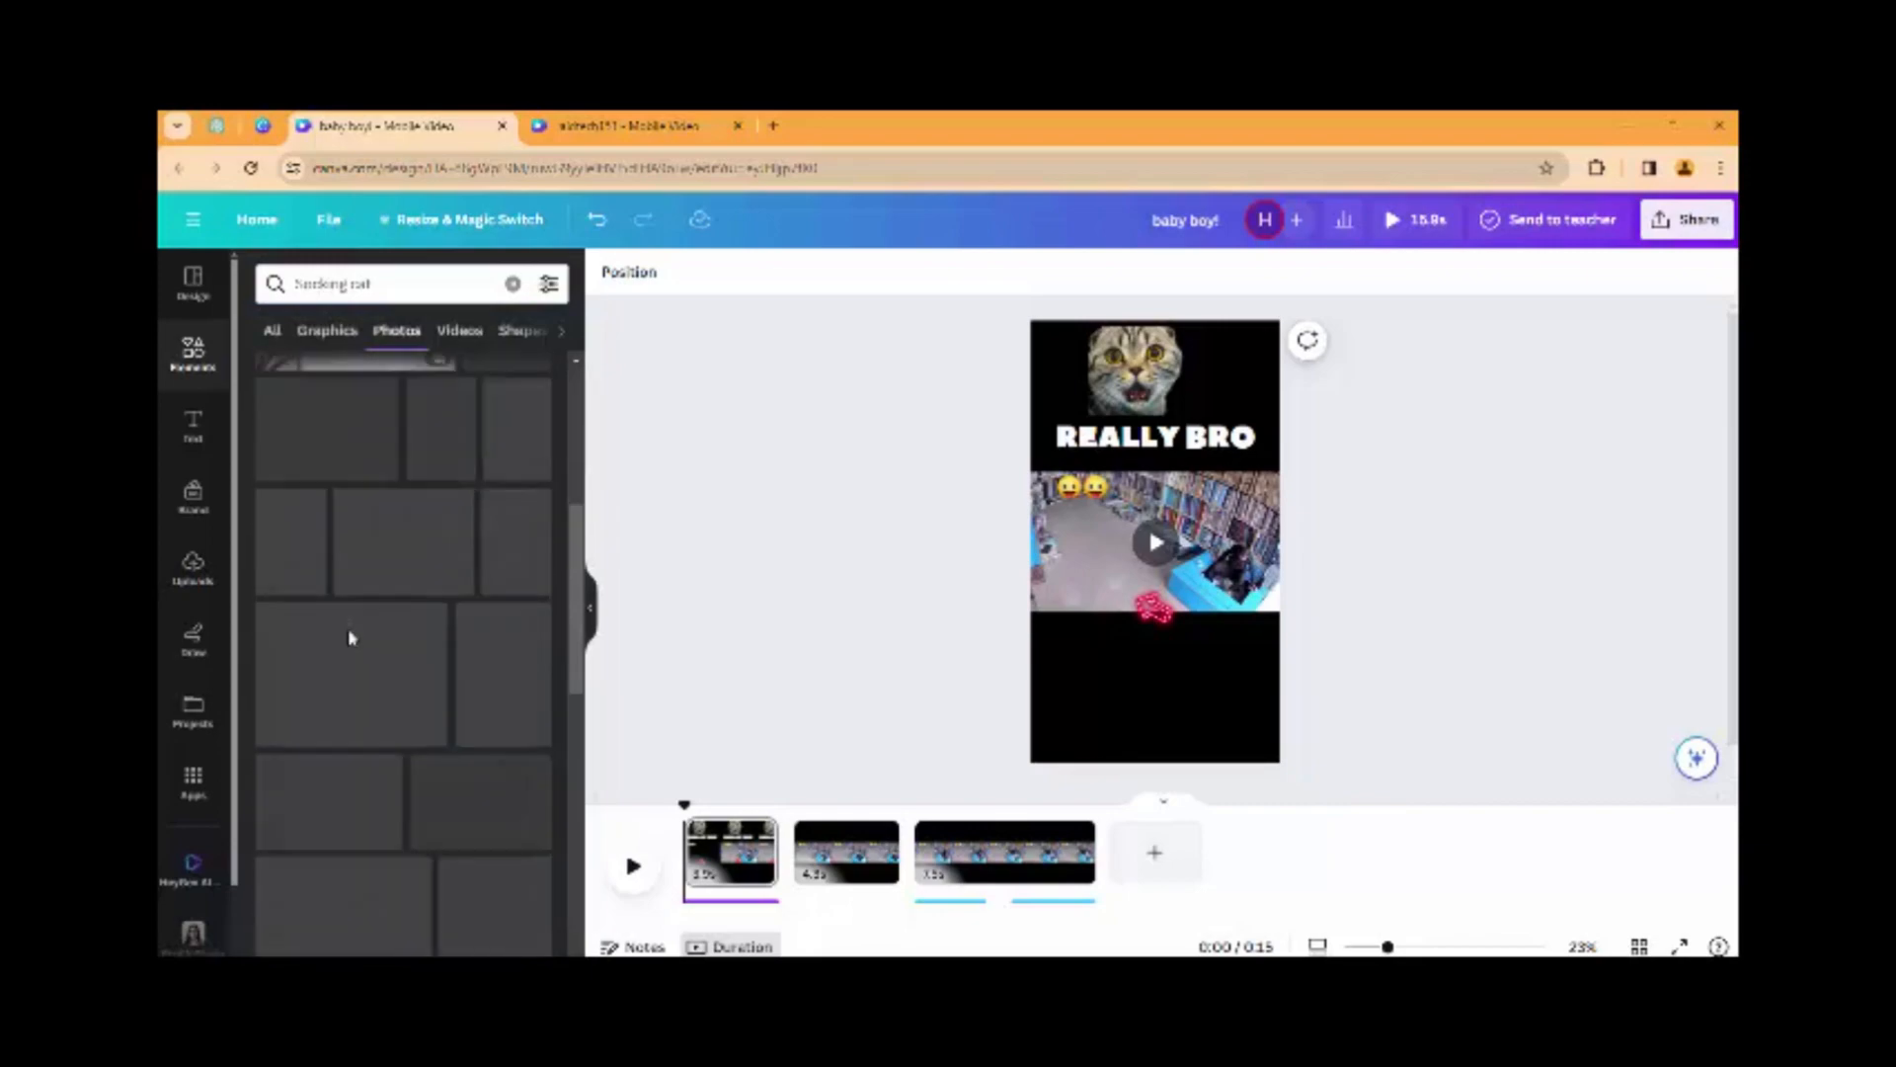
pyautogui.click(428, 393)
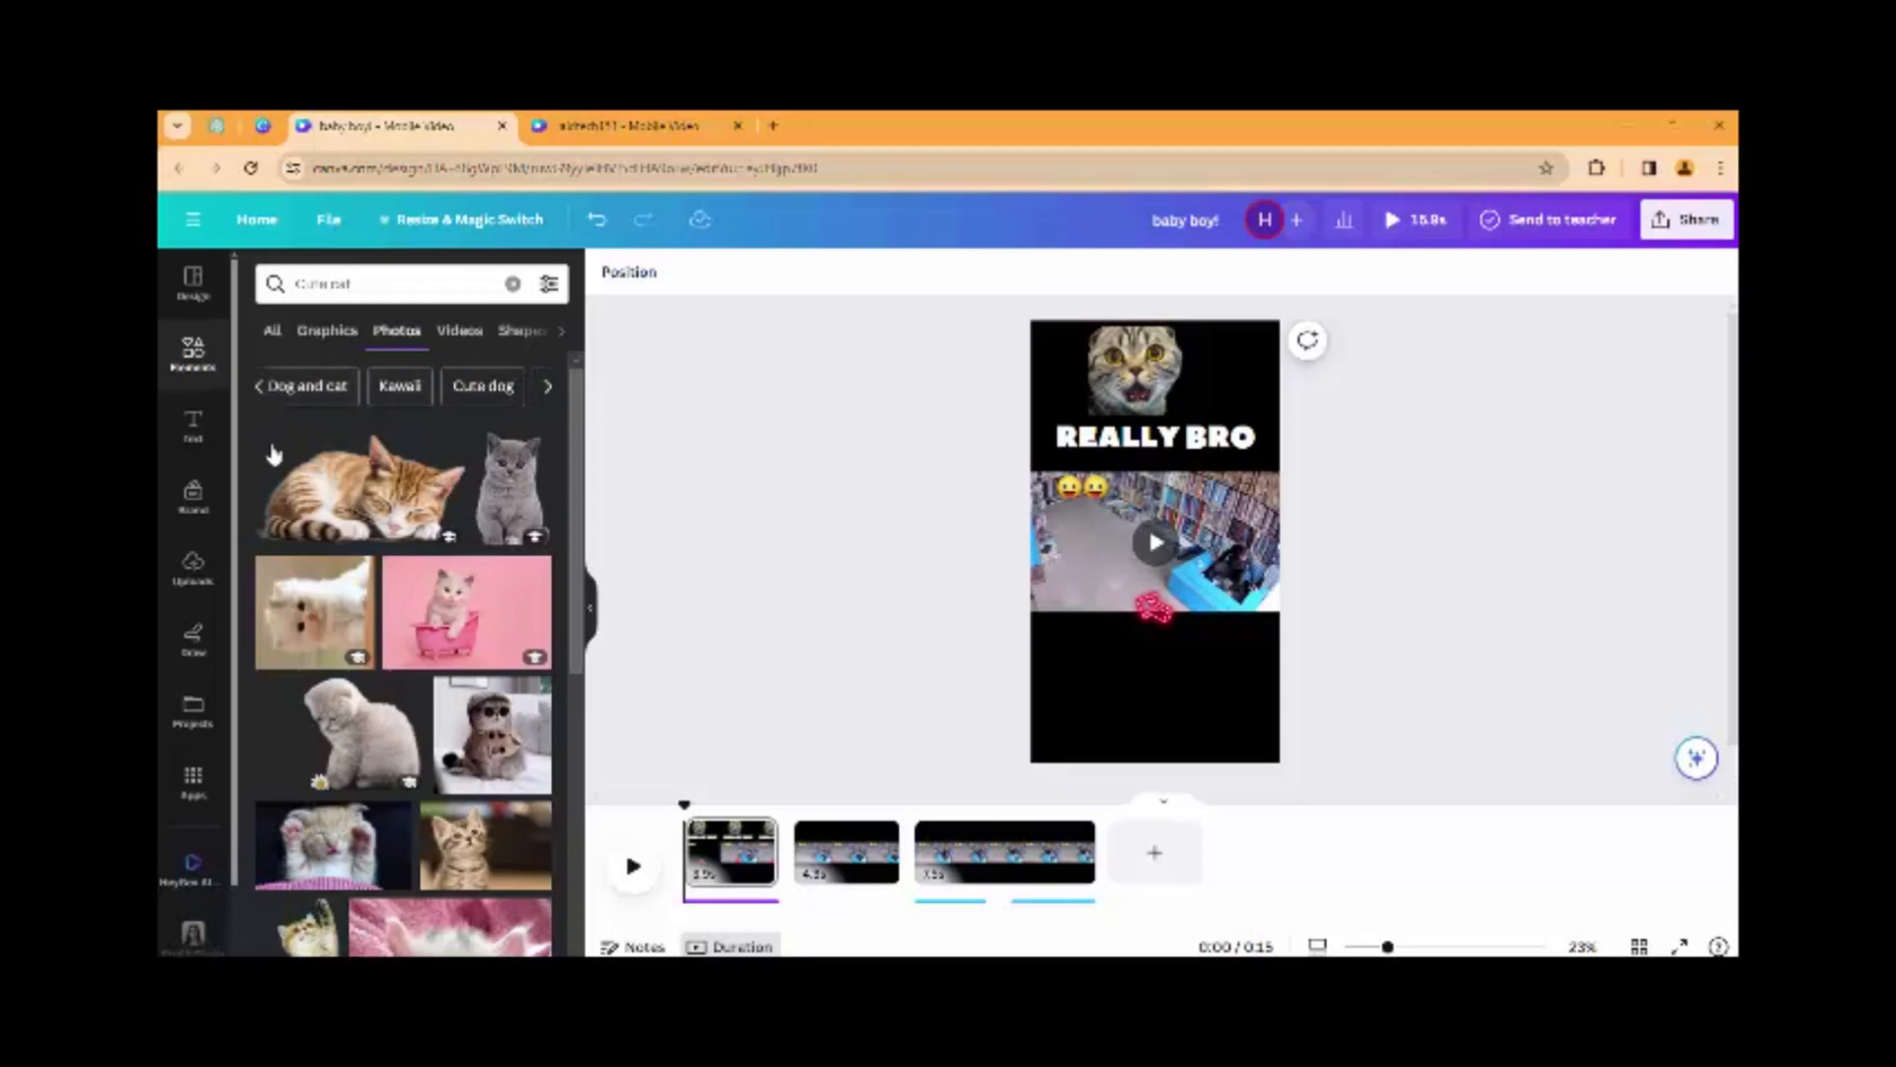
pyautogui.scroll(-3, 317, 592)
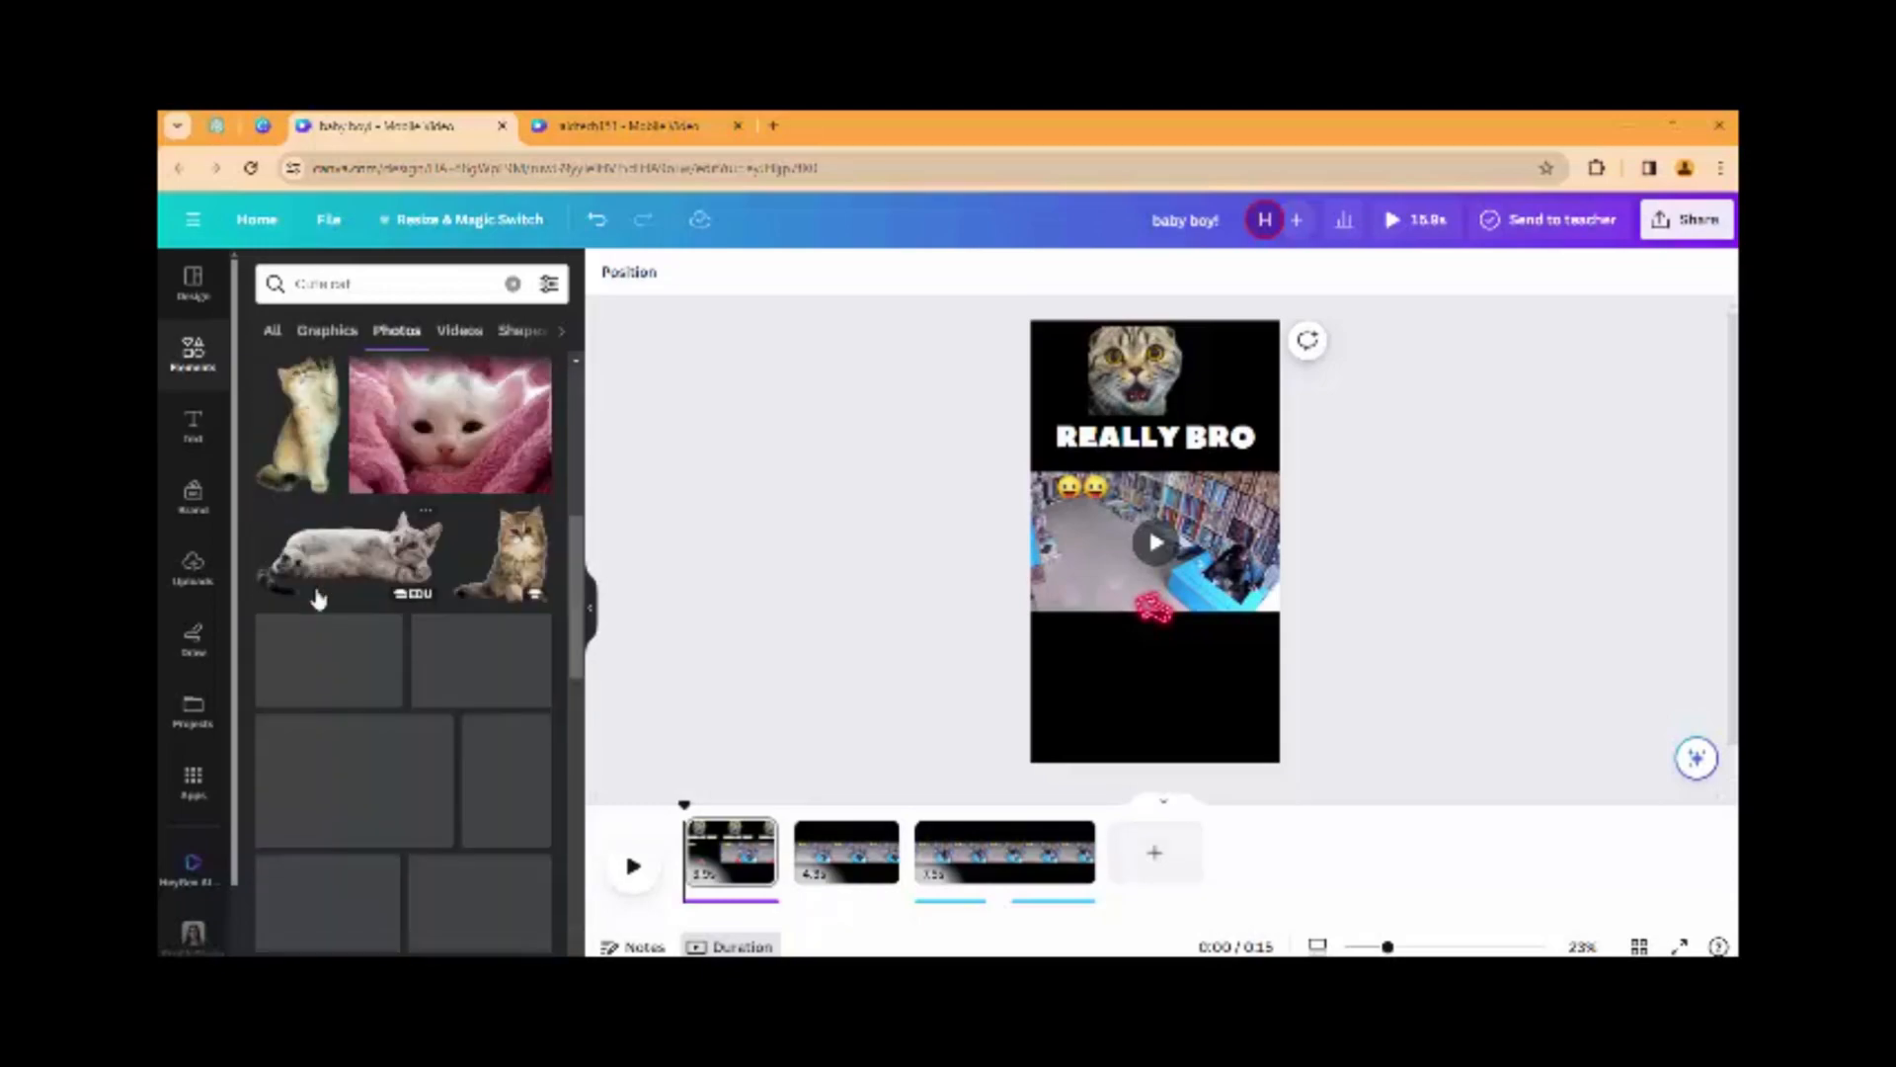
# Replace the cat search with a search of the elements for "laughing emoji"
pyautogui.click(512, 285)
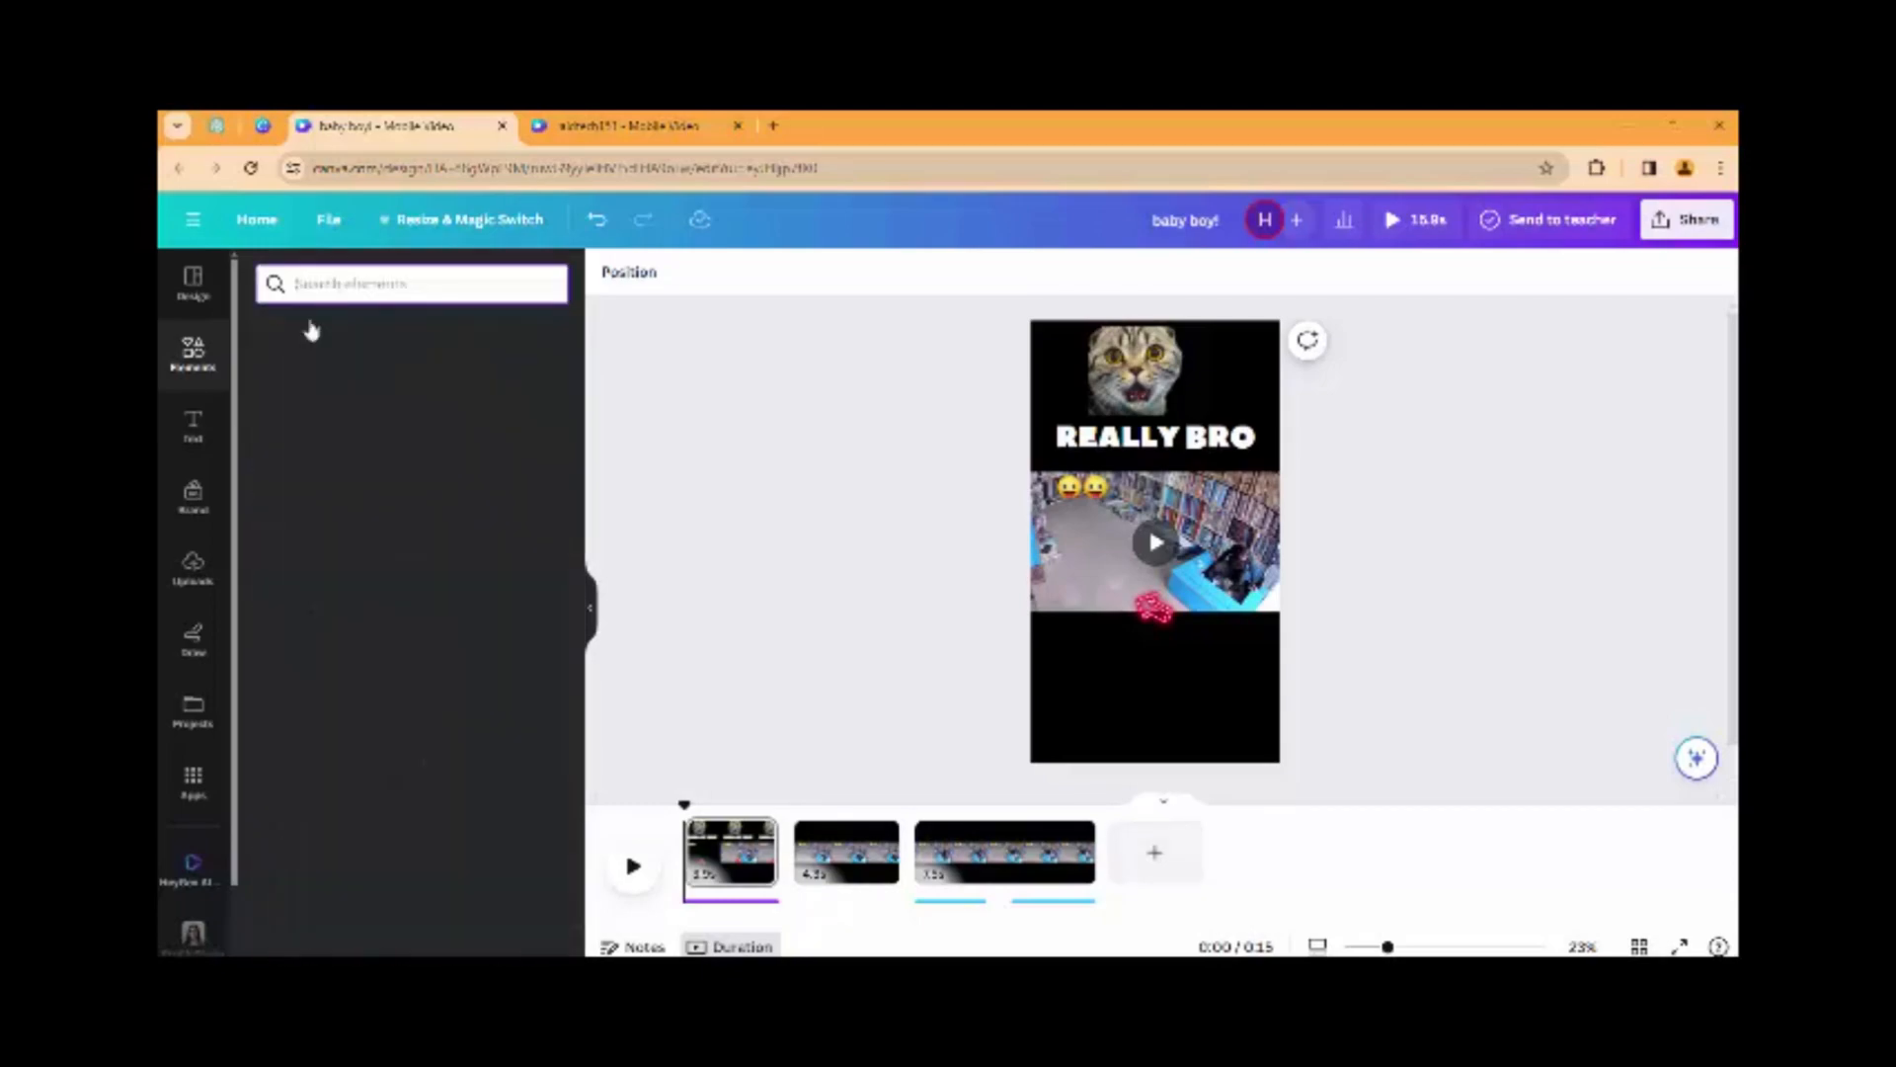
pyautogui.click(385, 285)
pyautogui.write('Eoji')
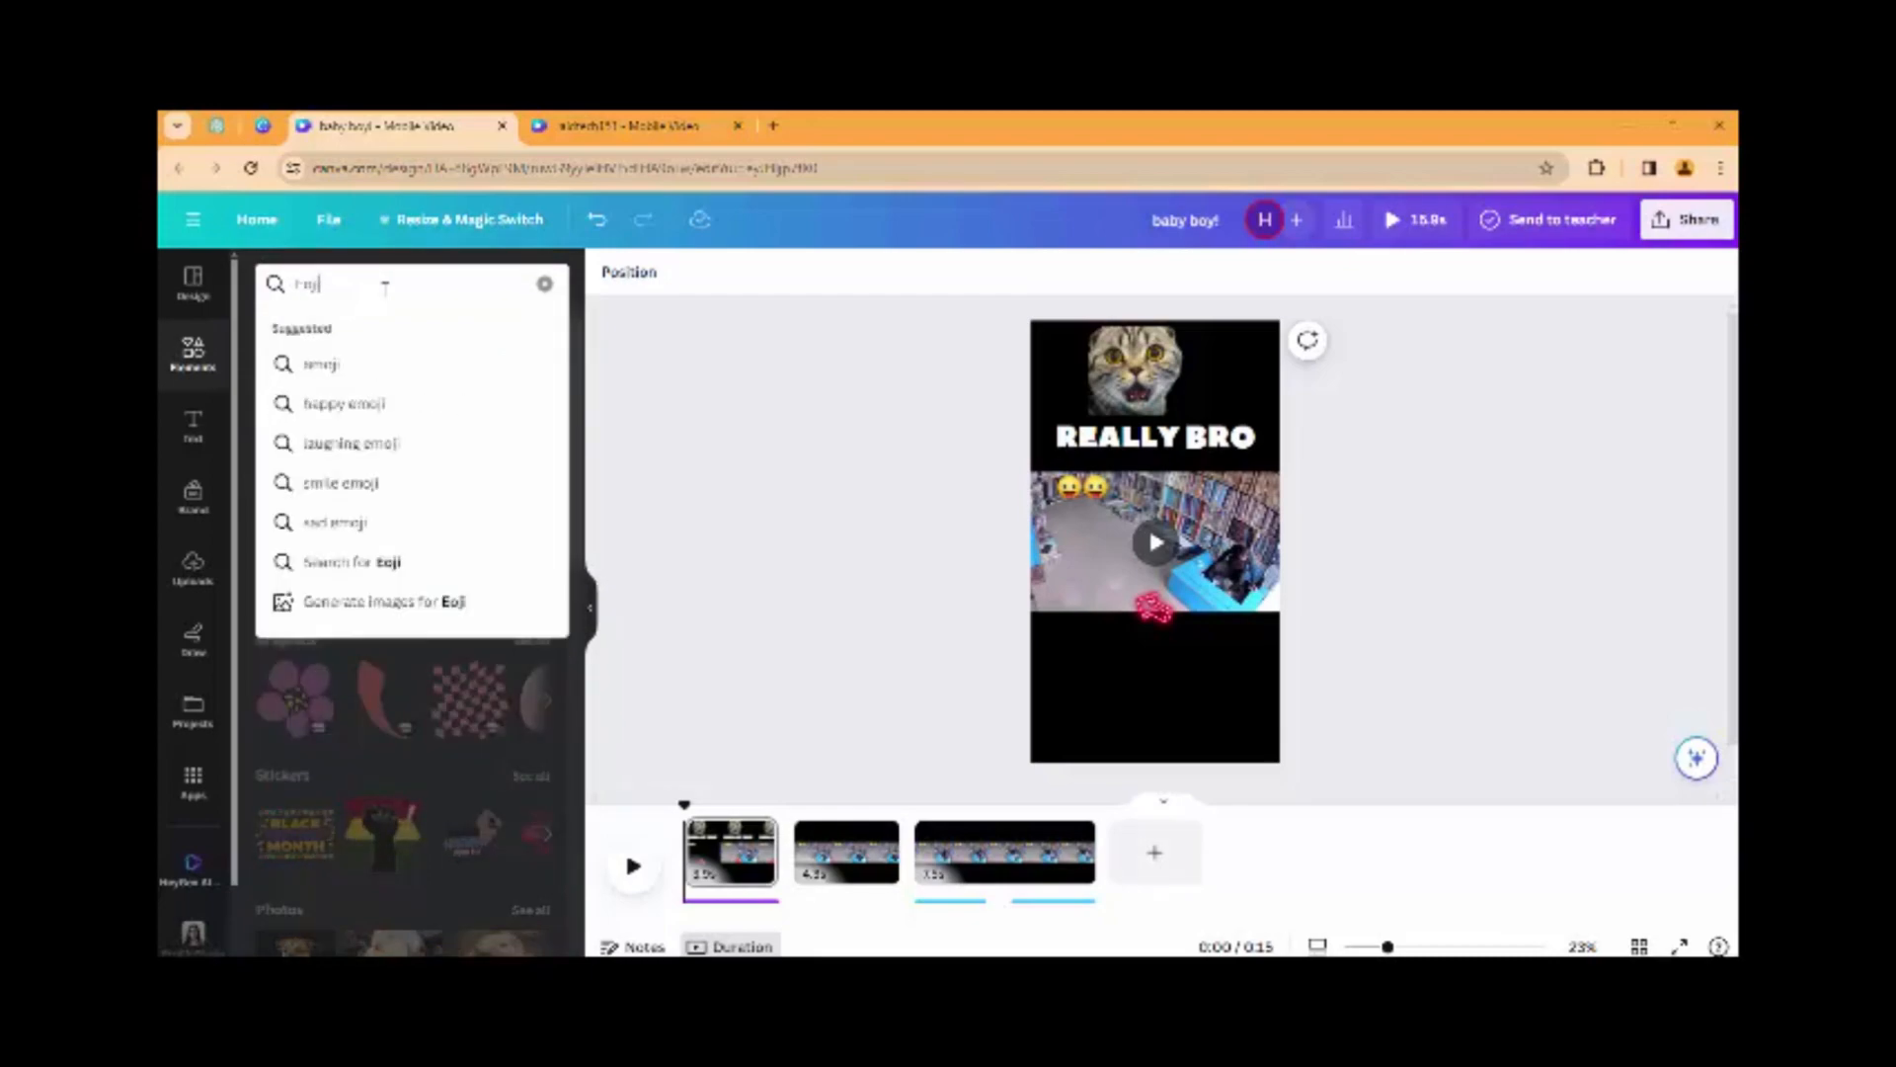
pyautogui.press('BackSpace')
pyautogui.press('BackSpace')
pyautogui.press('BackSpace')
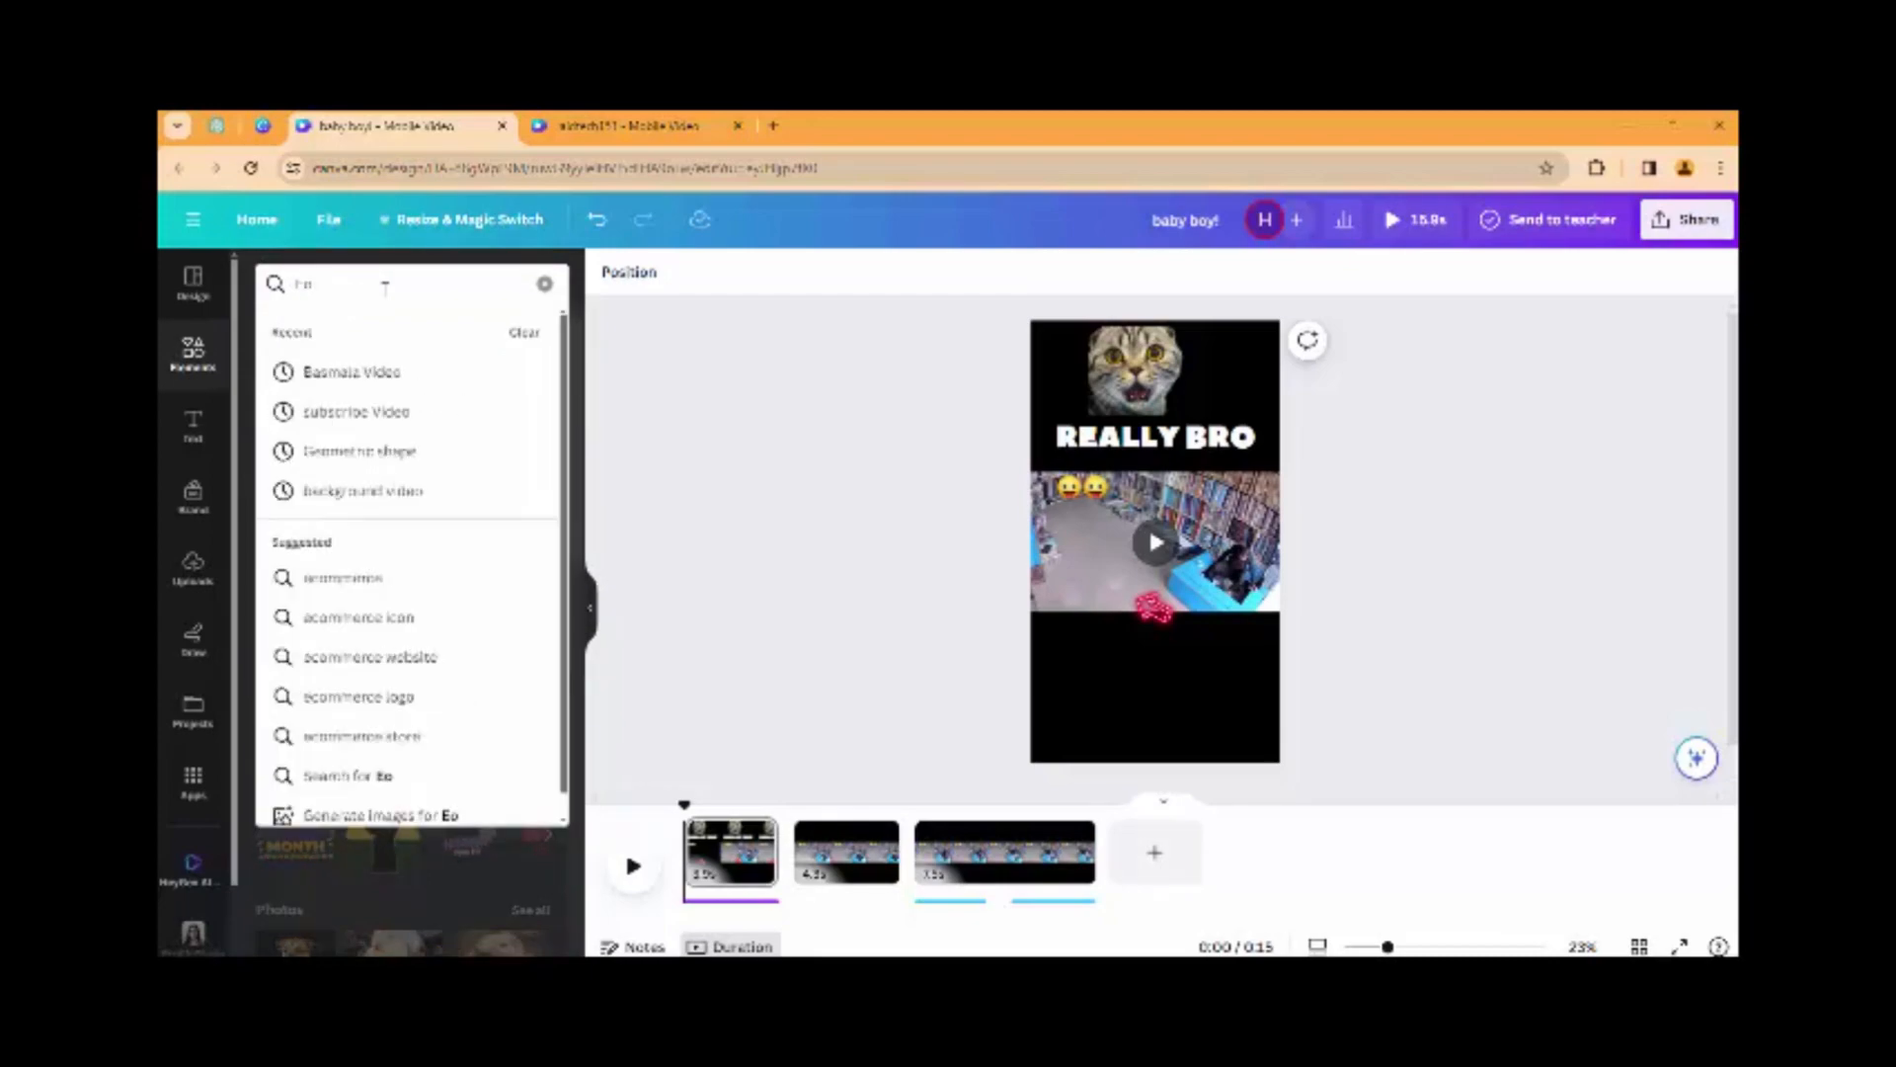
pyautogui.write('lau')
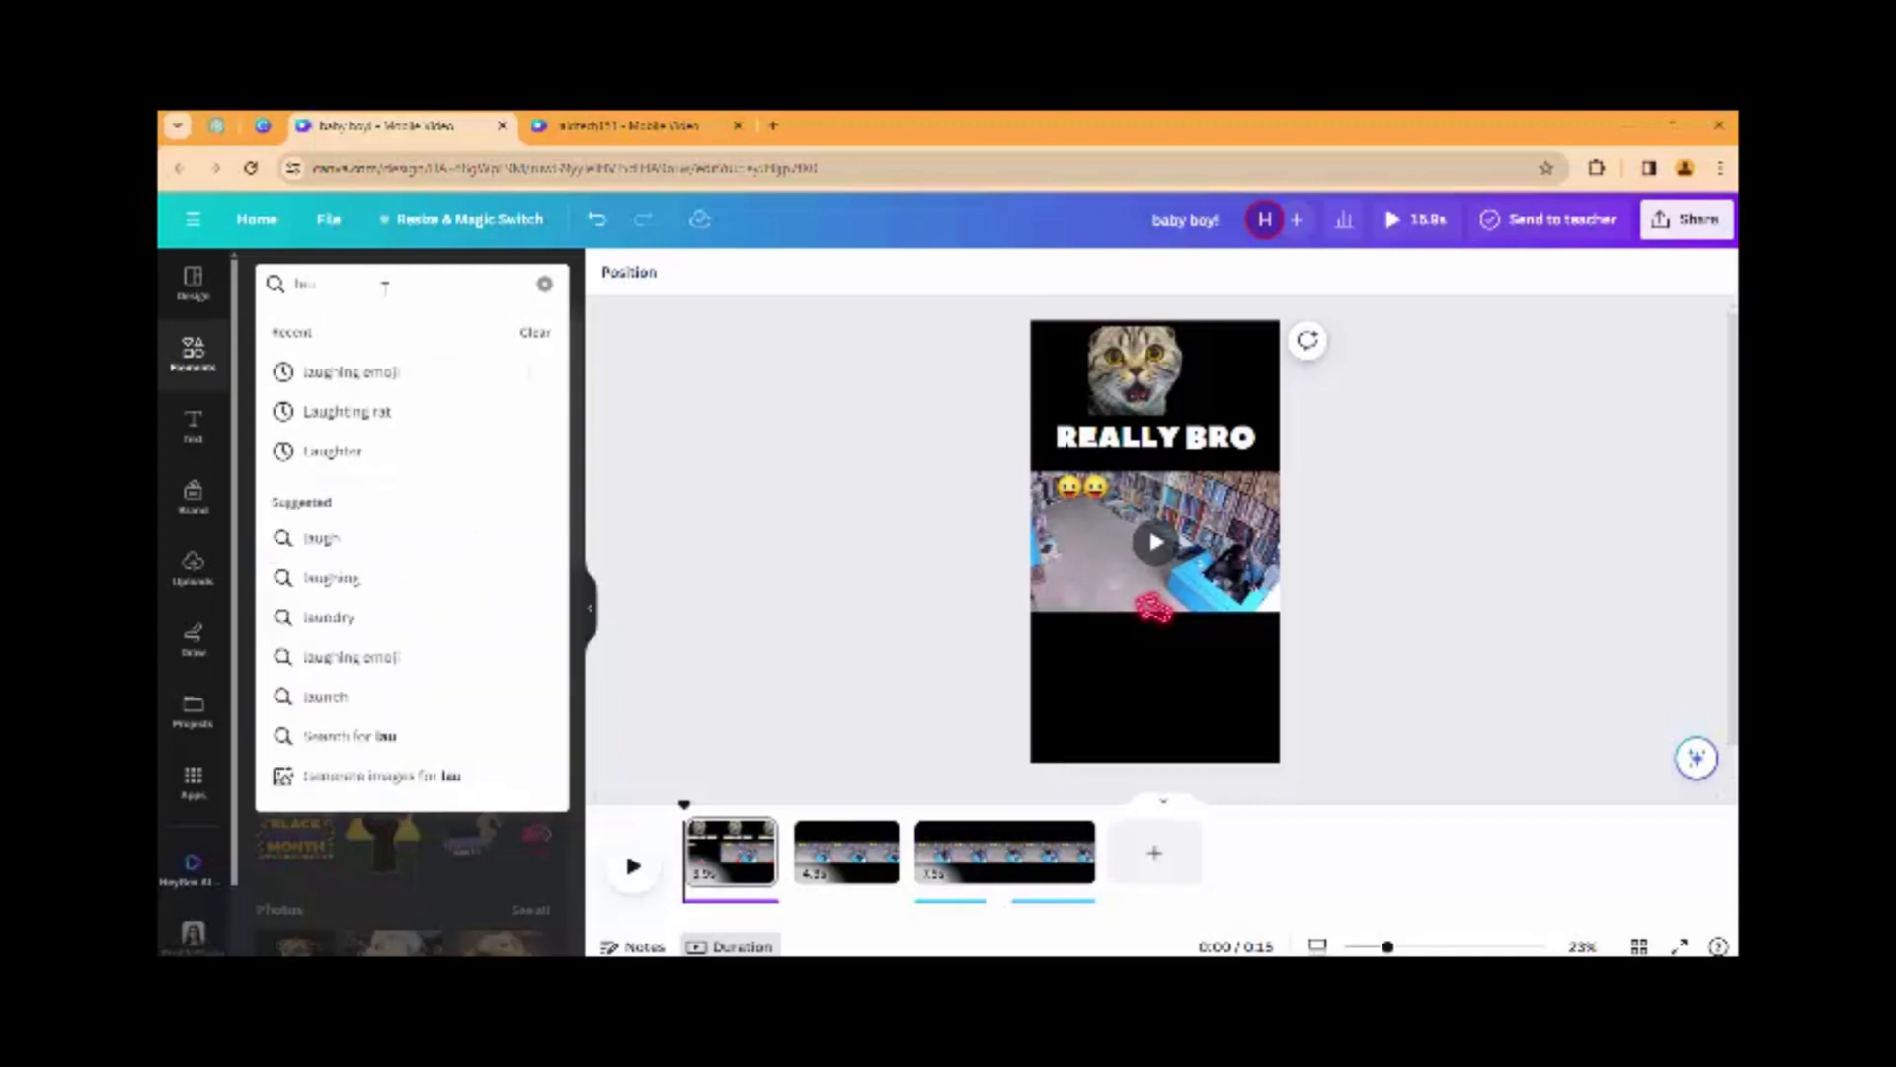
pyautogui.click(378, 370)
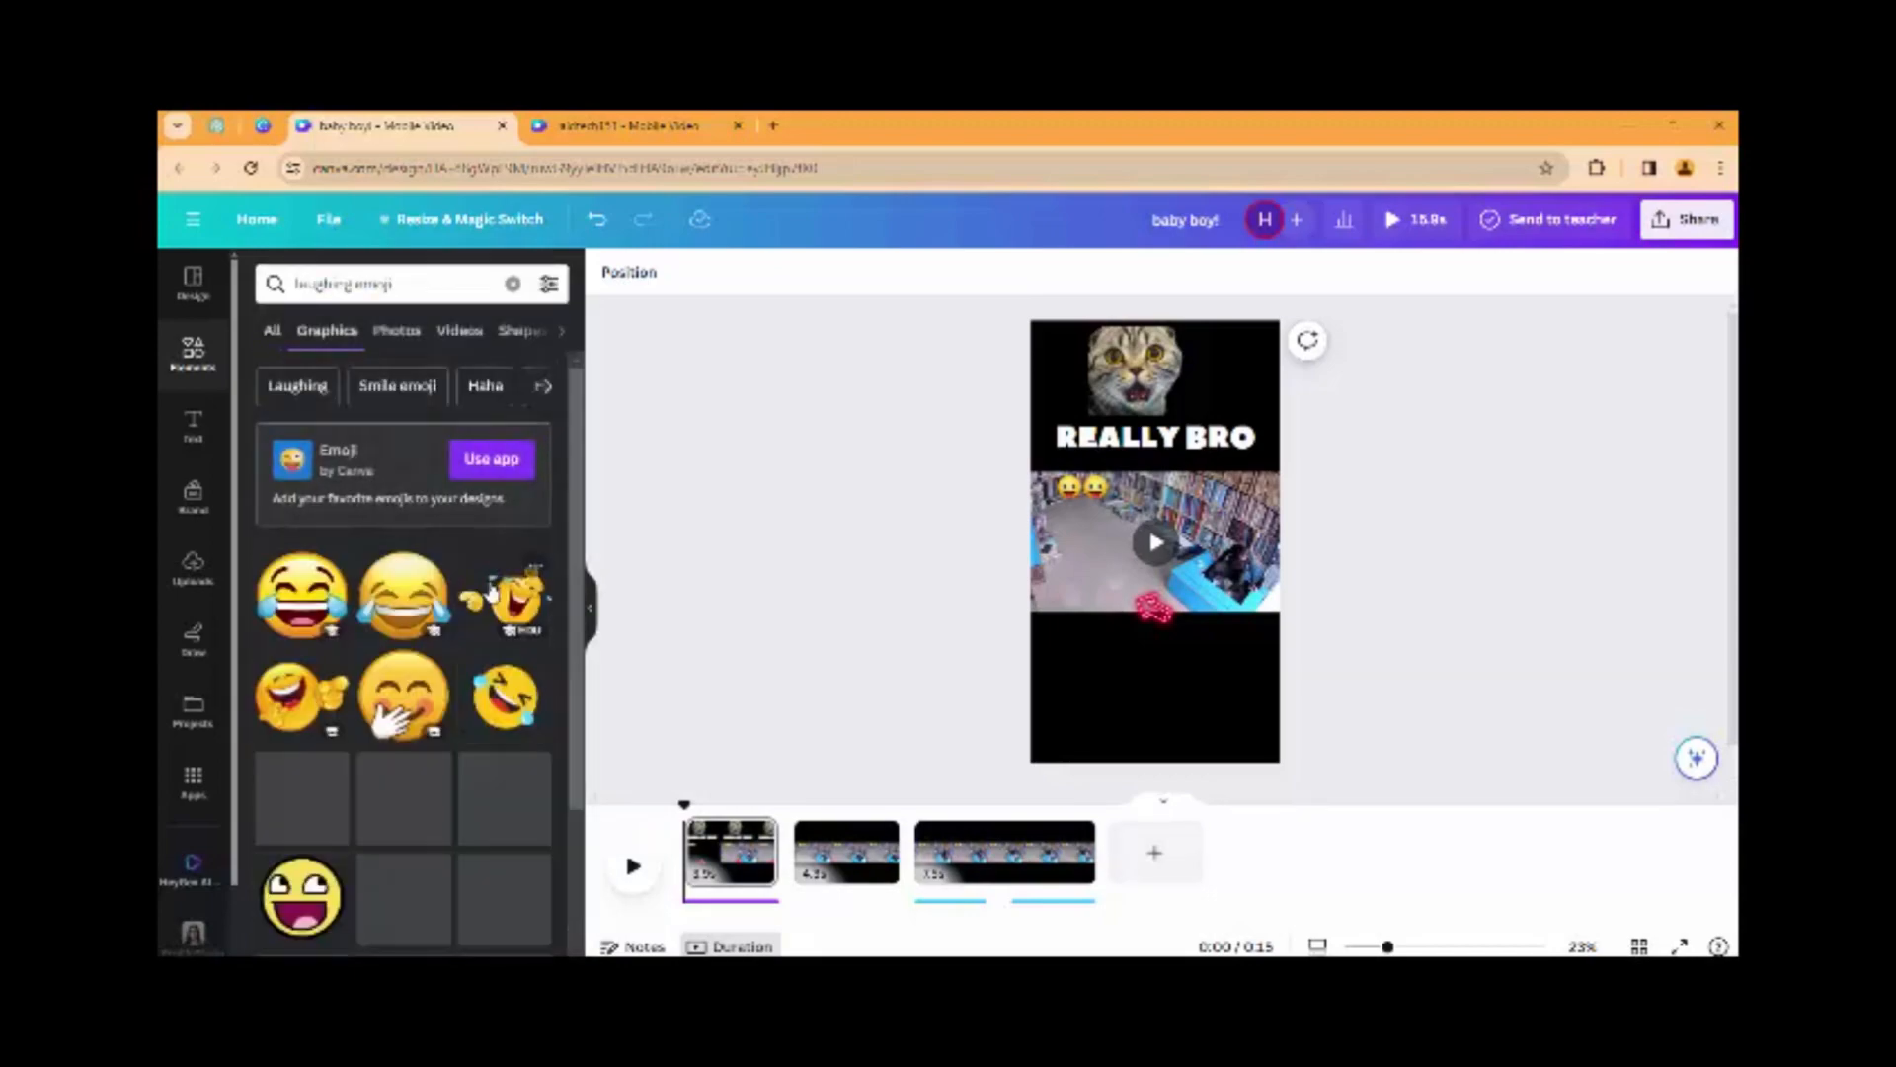
# Add the laughing red heart graphic, shrink it and place it in the lower-left corner of the page below the clip
pyautogui.scroll(-8, 491, 593)
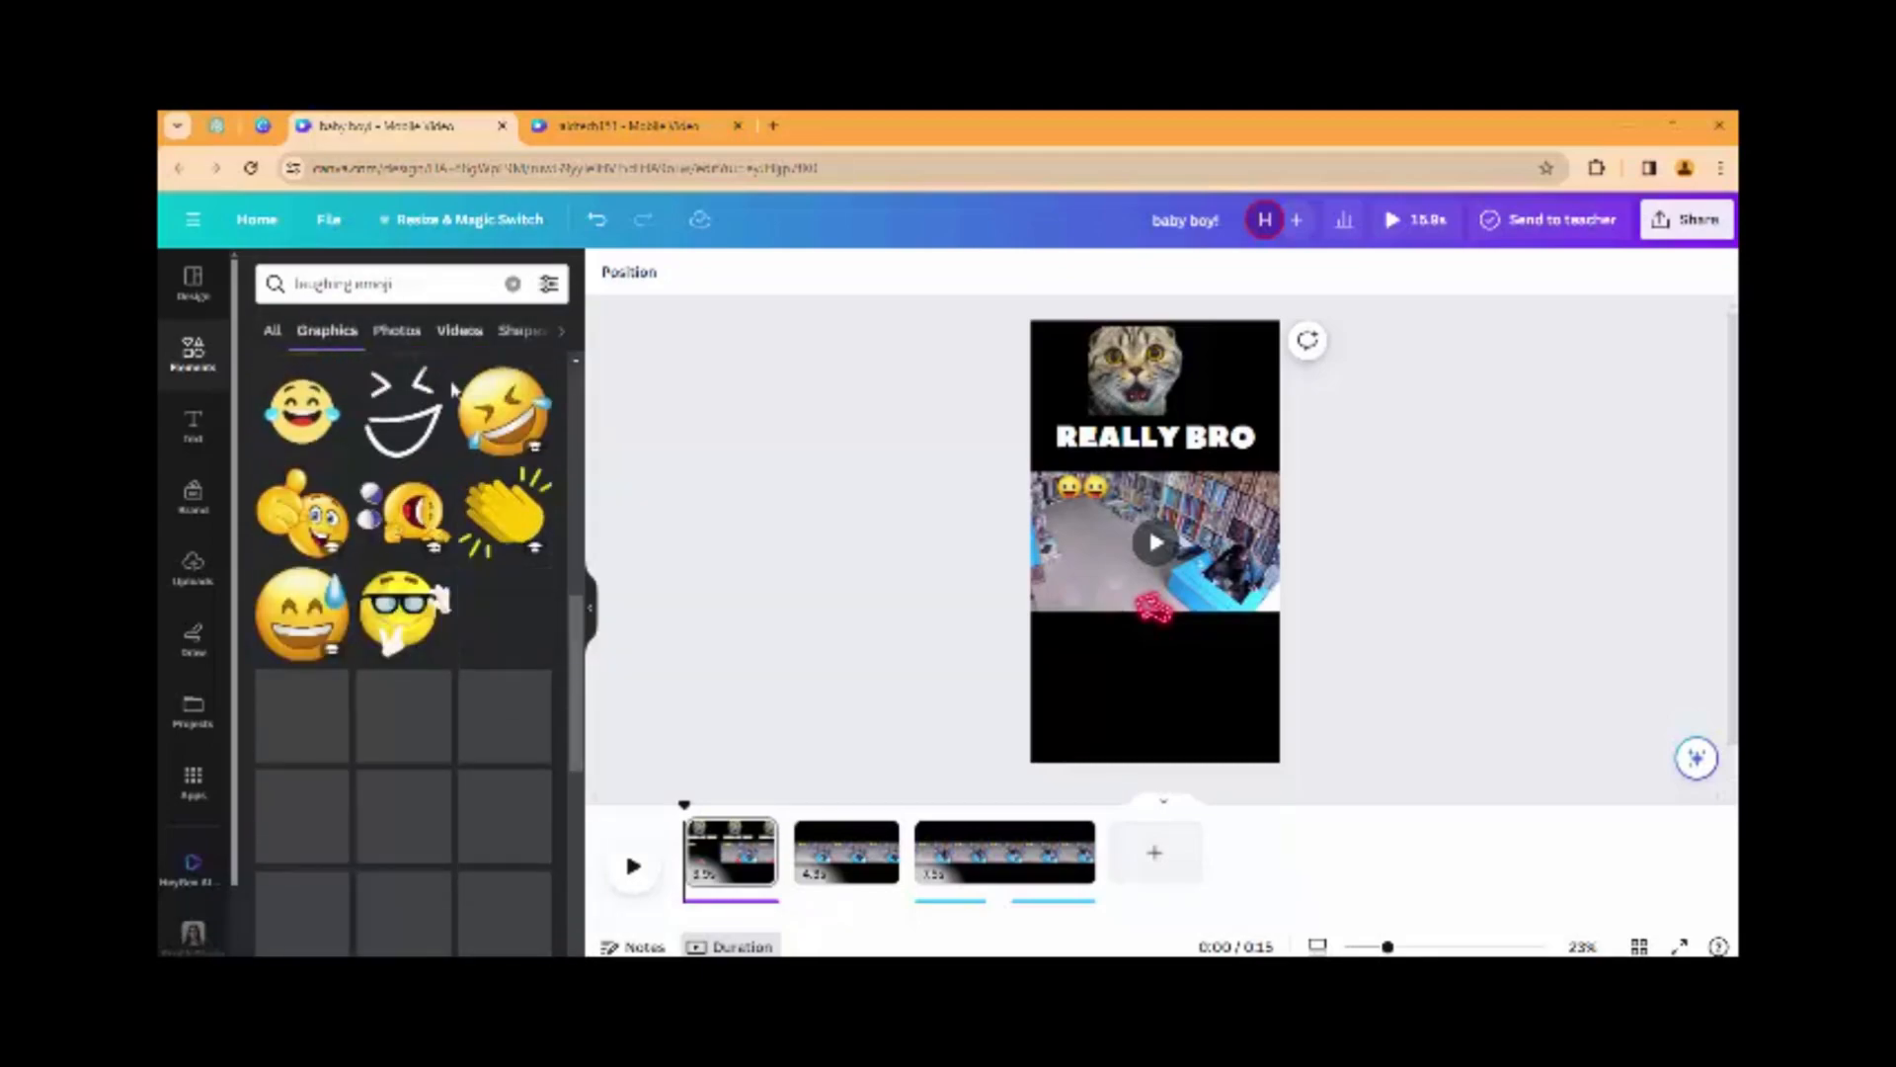
pyautogui.scroll(-5, 458, 600)
pyautogui.scroll(-1, 332, 687)
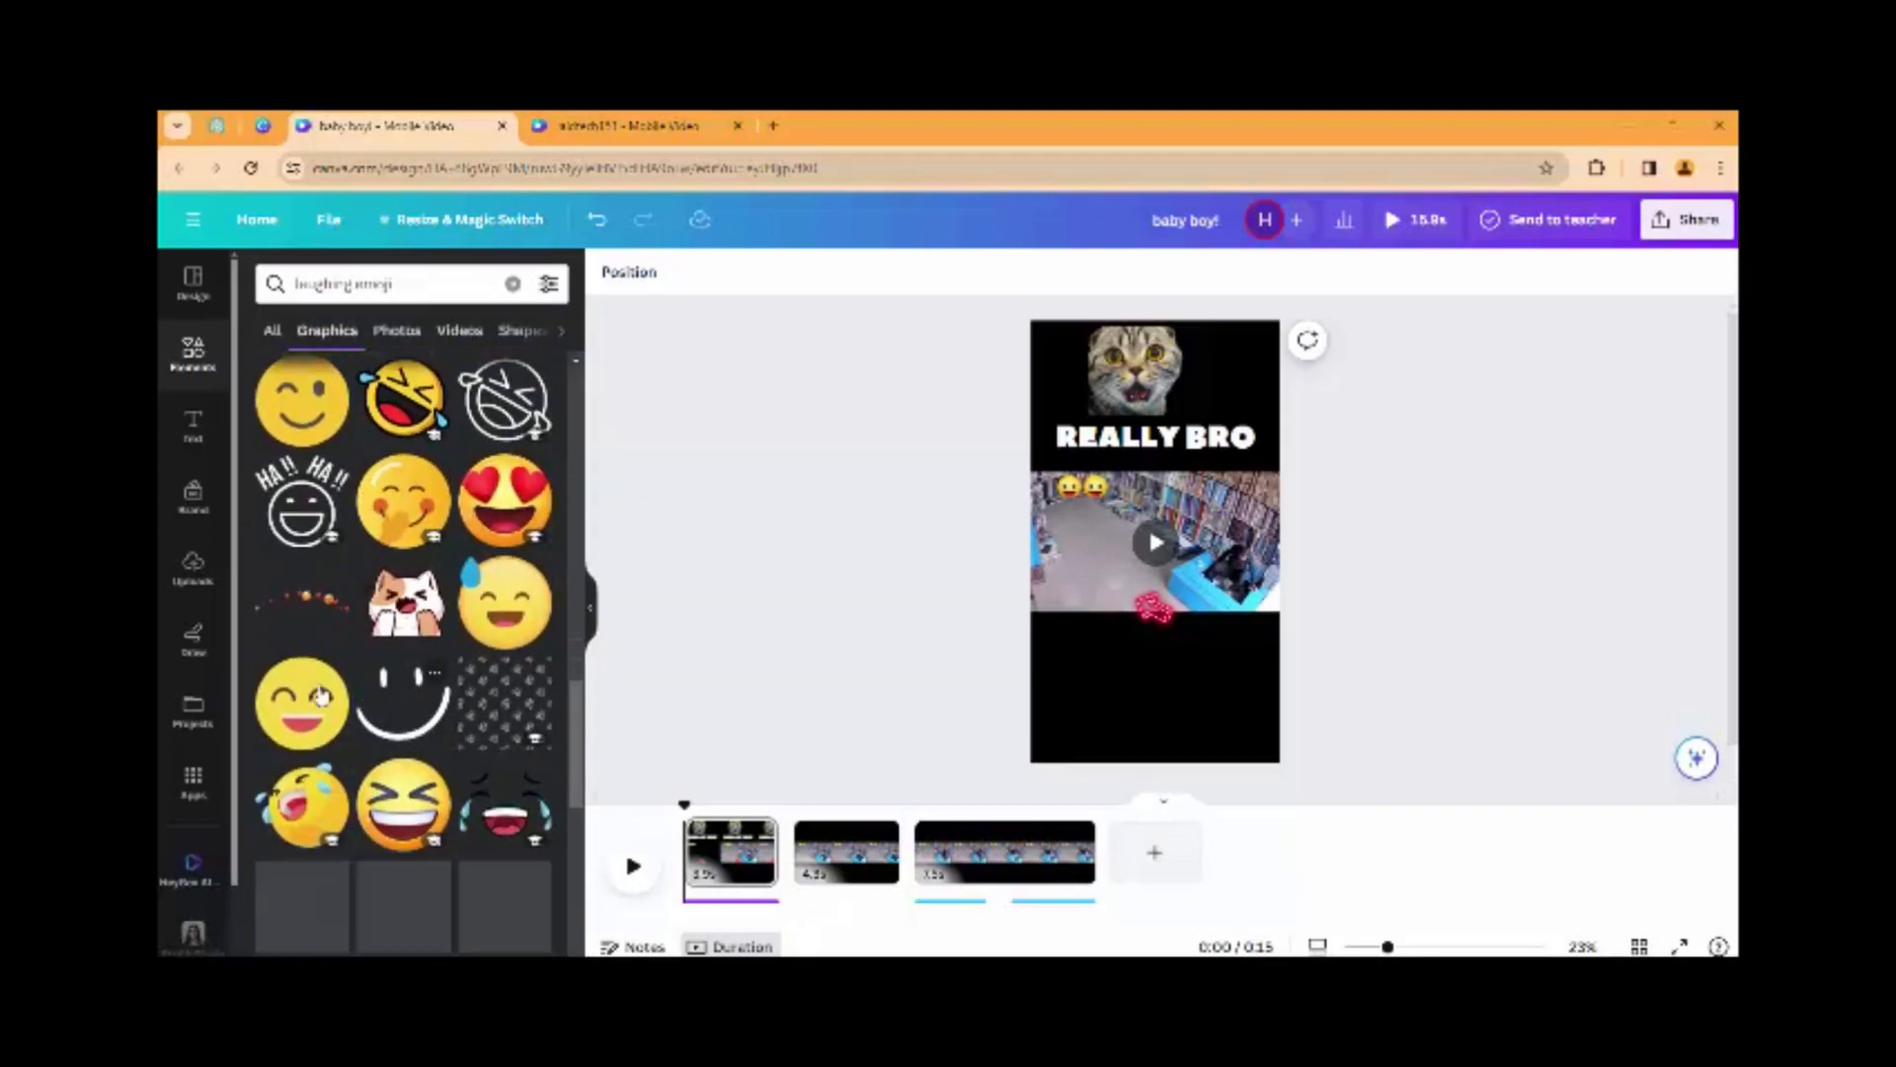
pyautogui.scroll(-2, 515, 752)
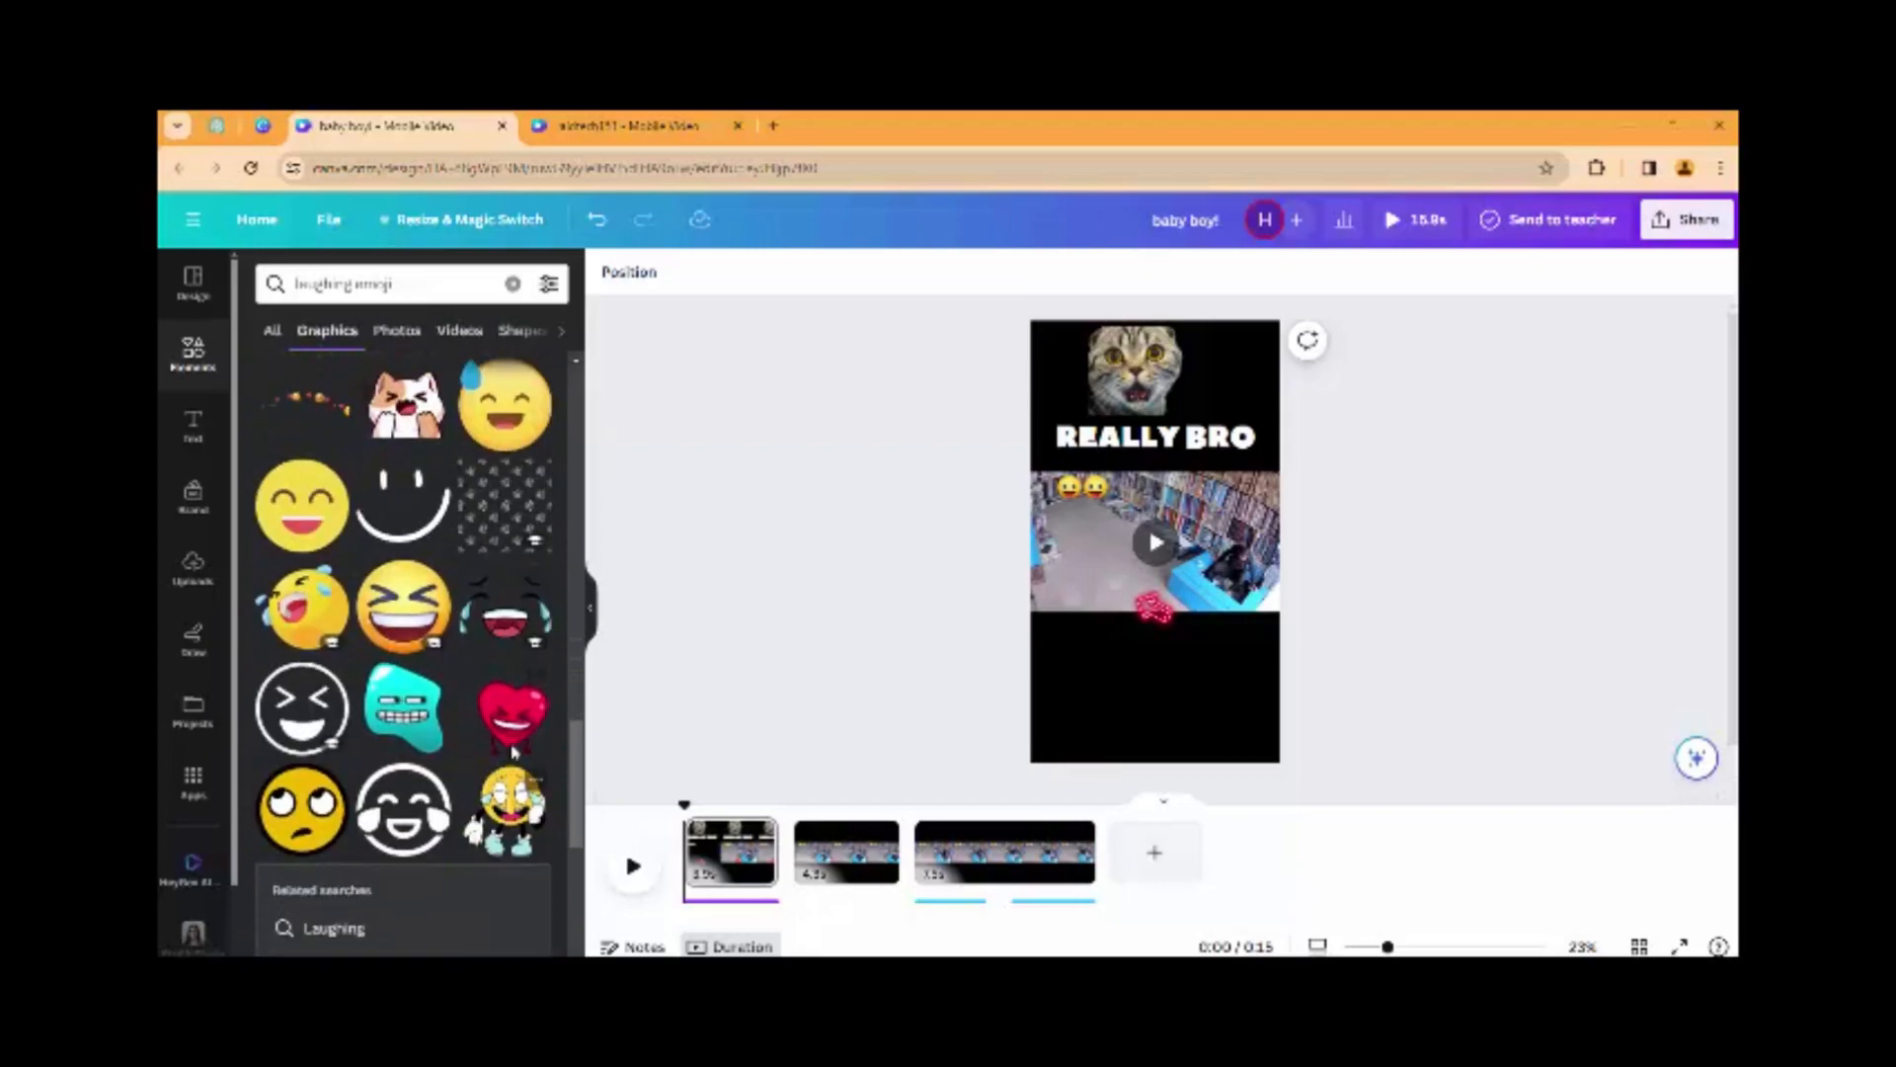
pyautogui.click(555, 713)
pyautogui.moveTo(1154, 533); pyautogui.dragTo(1153, 686)
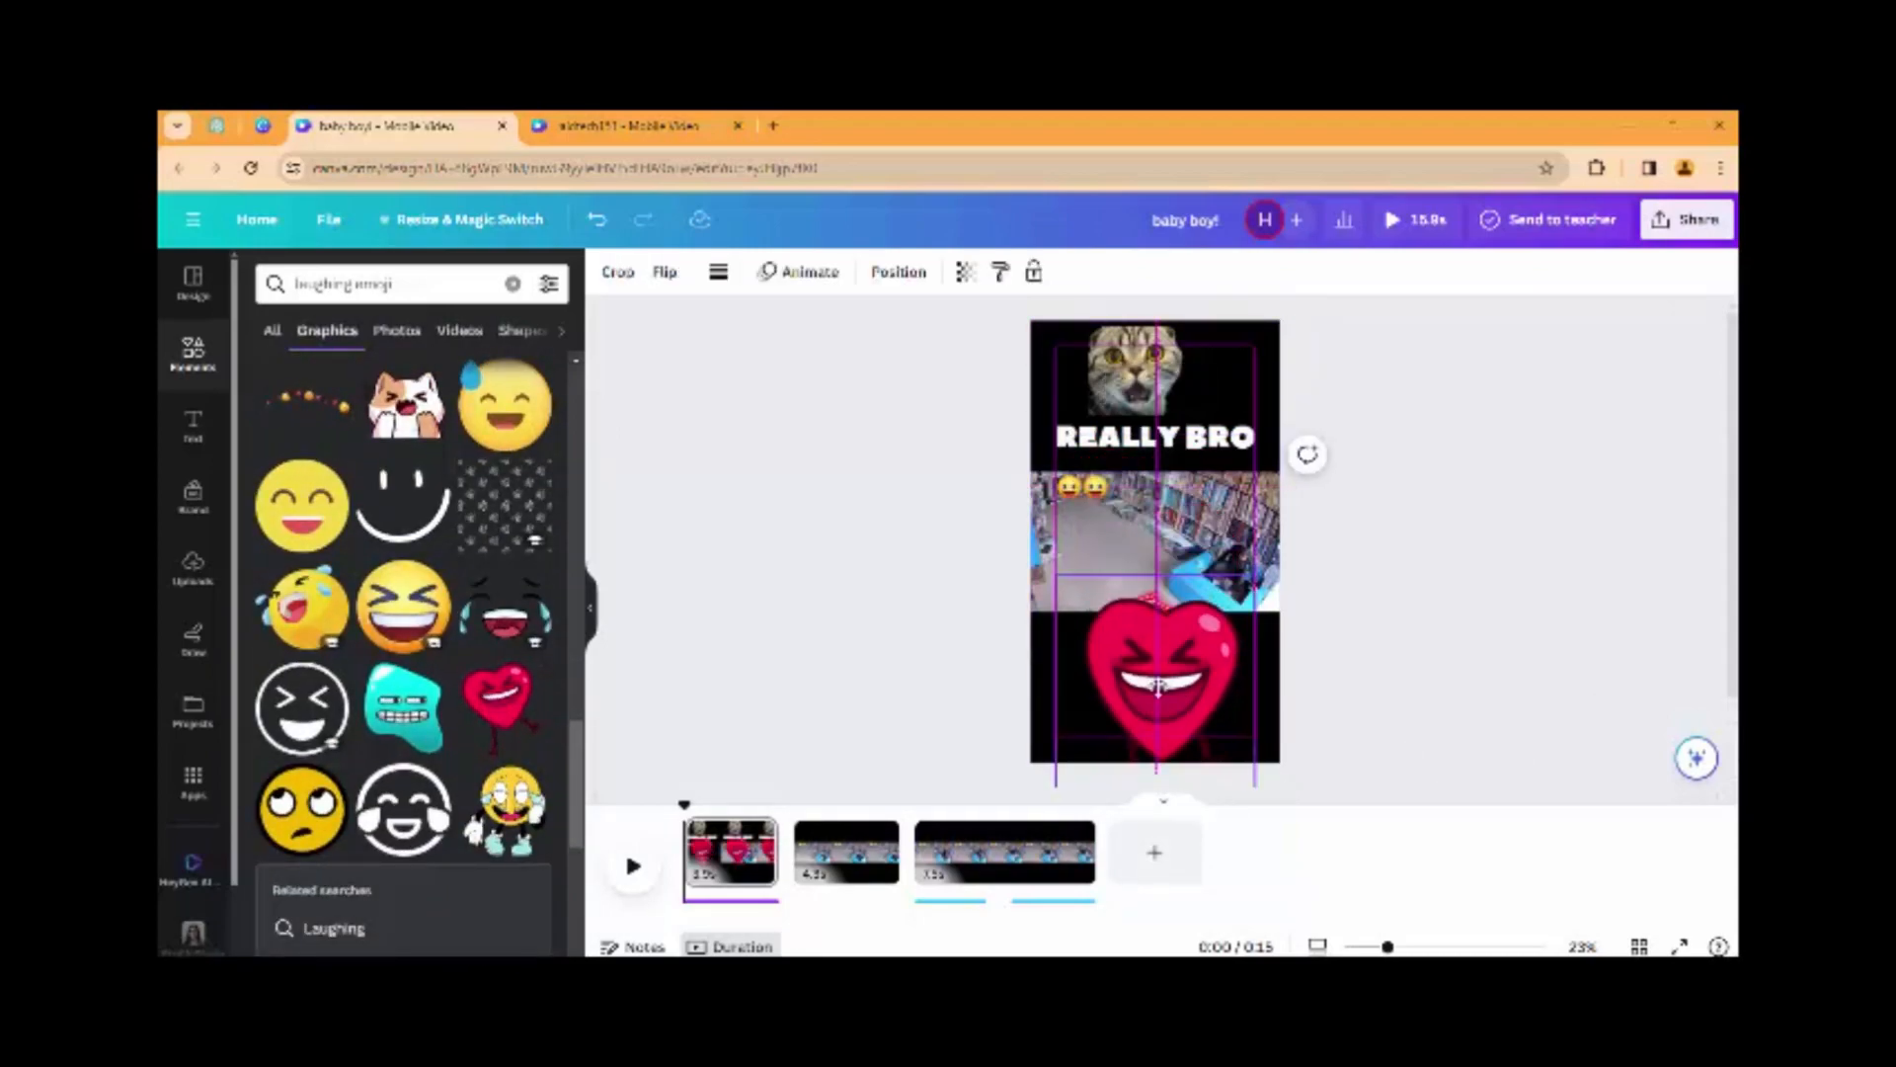
pyautogui.moveTo(1249, 584); pyautogui.dragTo(1105, 682)
# Search the graphics for "hahaha" and look for a laughing figure to go beside the heart
pyautogui.click(375, 285)
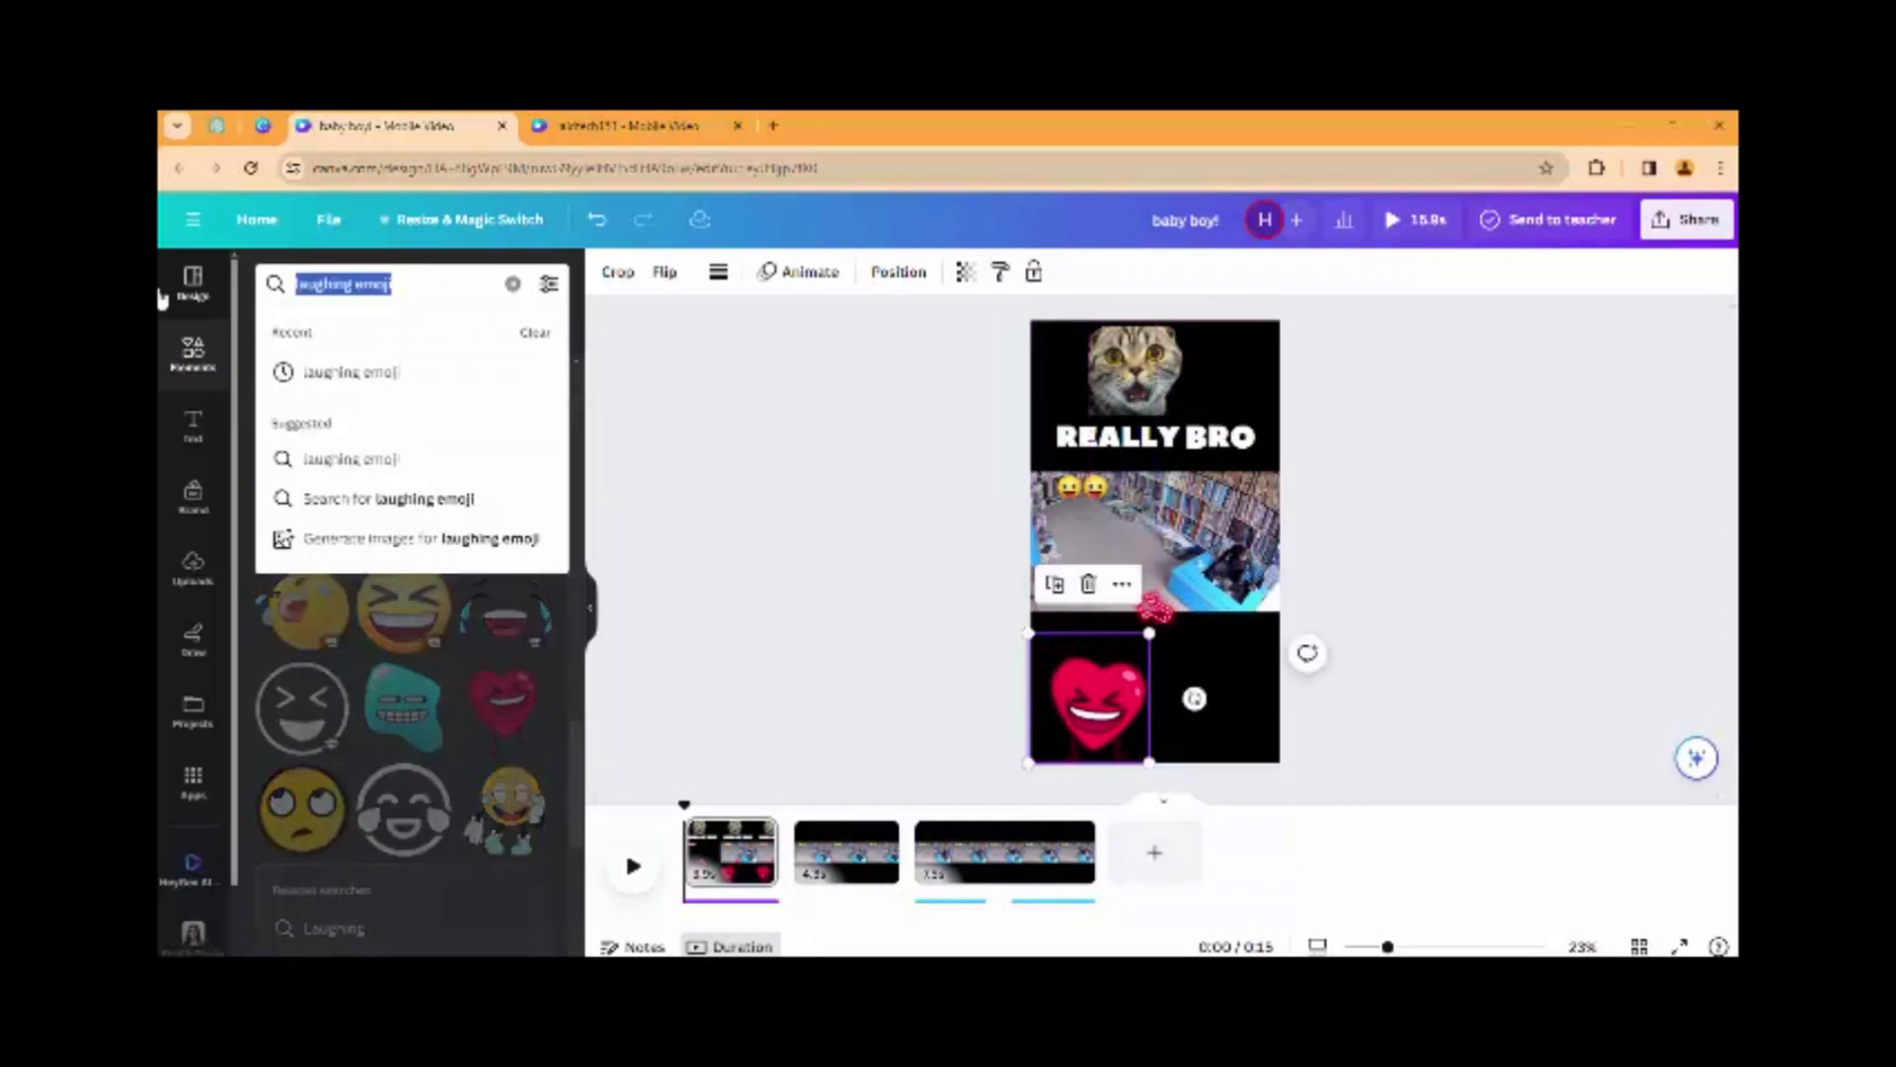
pyautogui.write('hahaha')
pyautogui.press('Return')
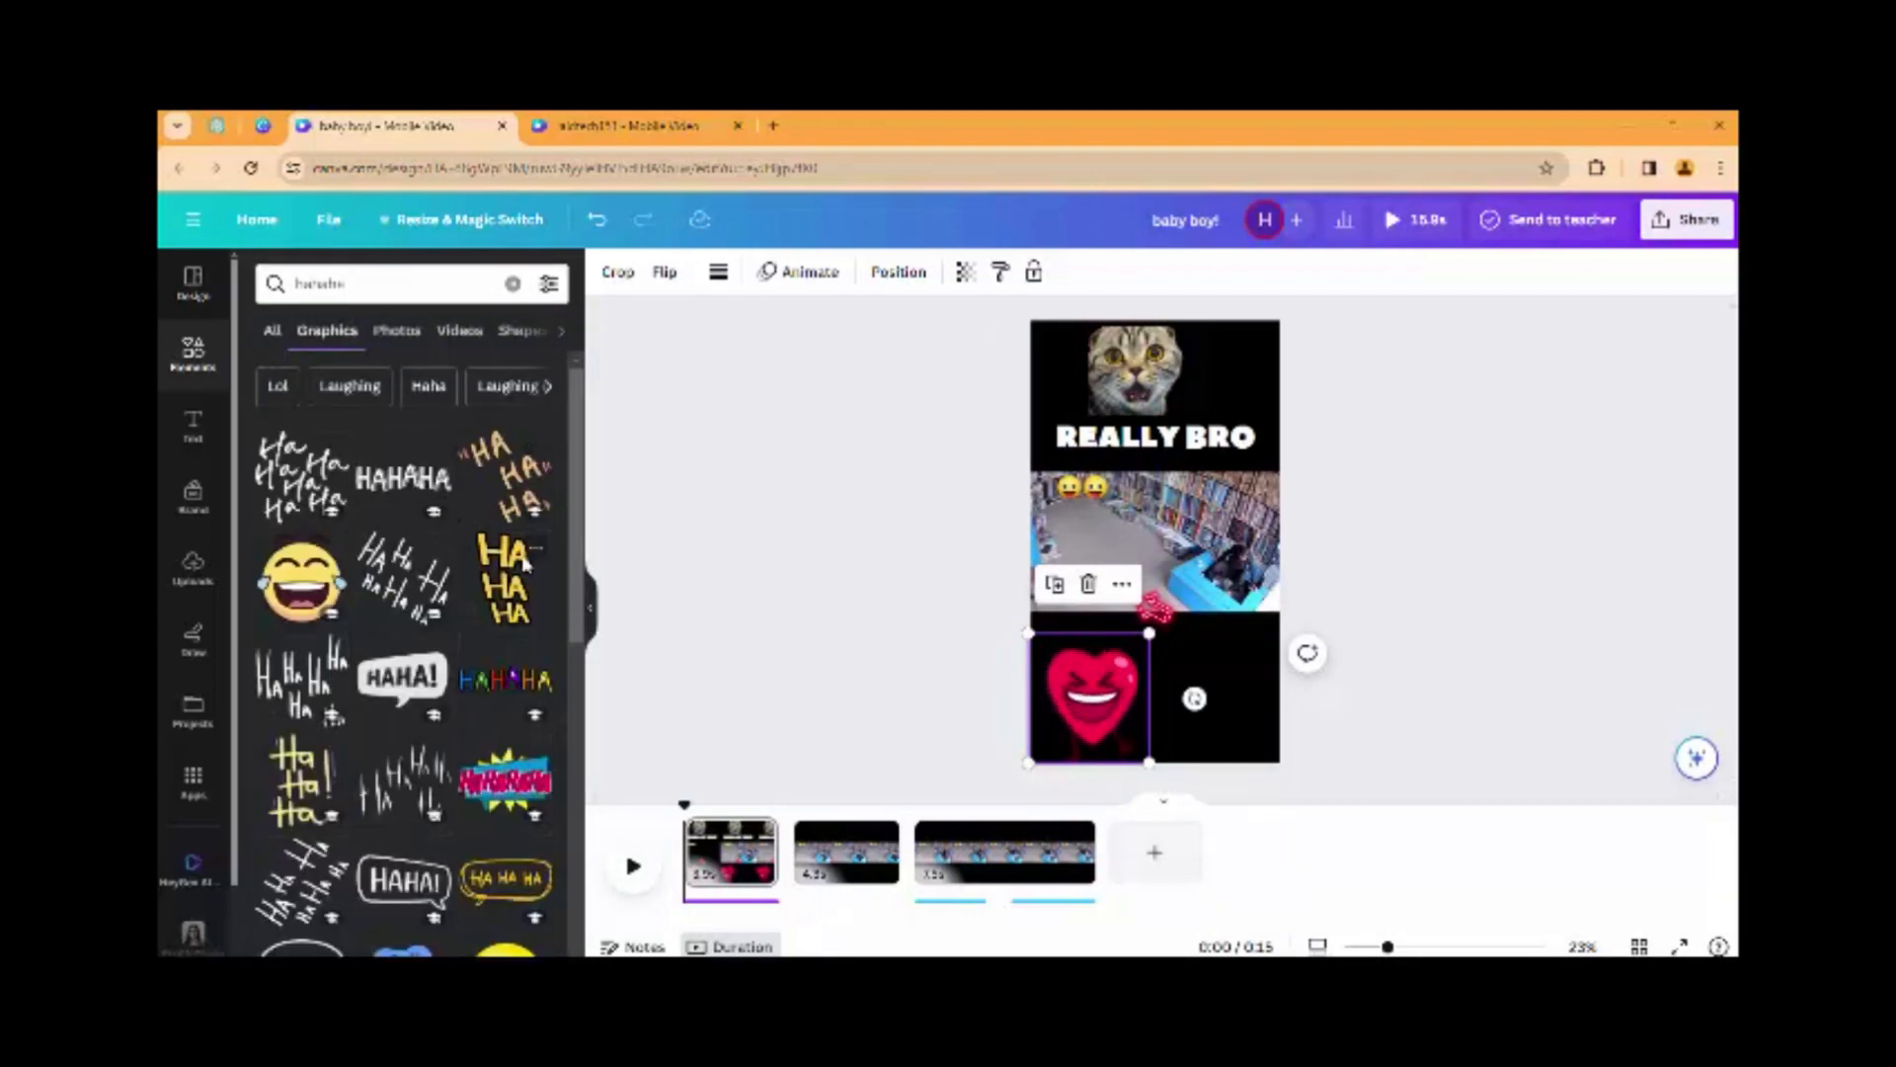
pyautogui.scroll(-3, 425, 544)
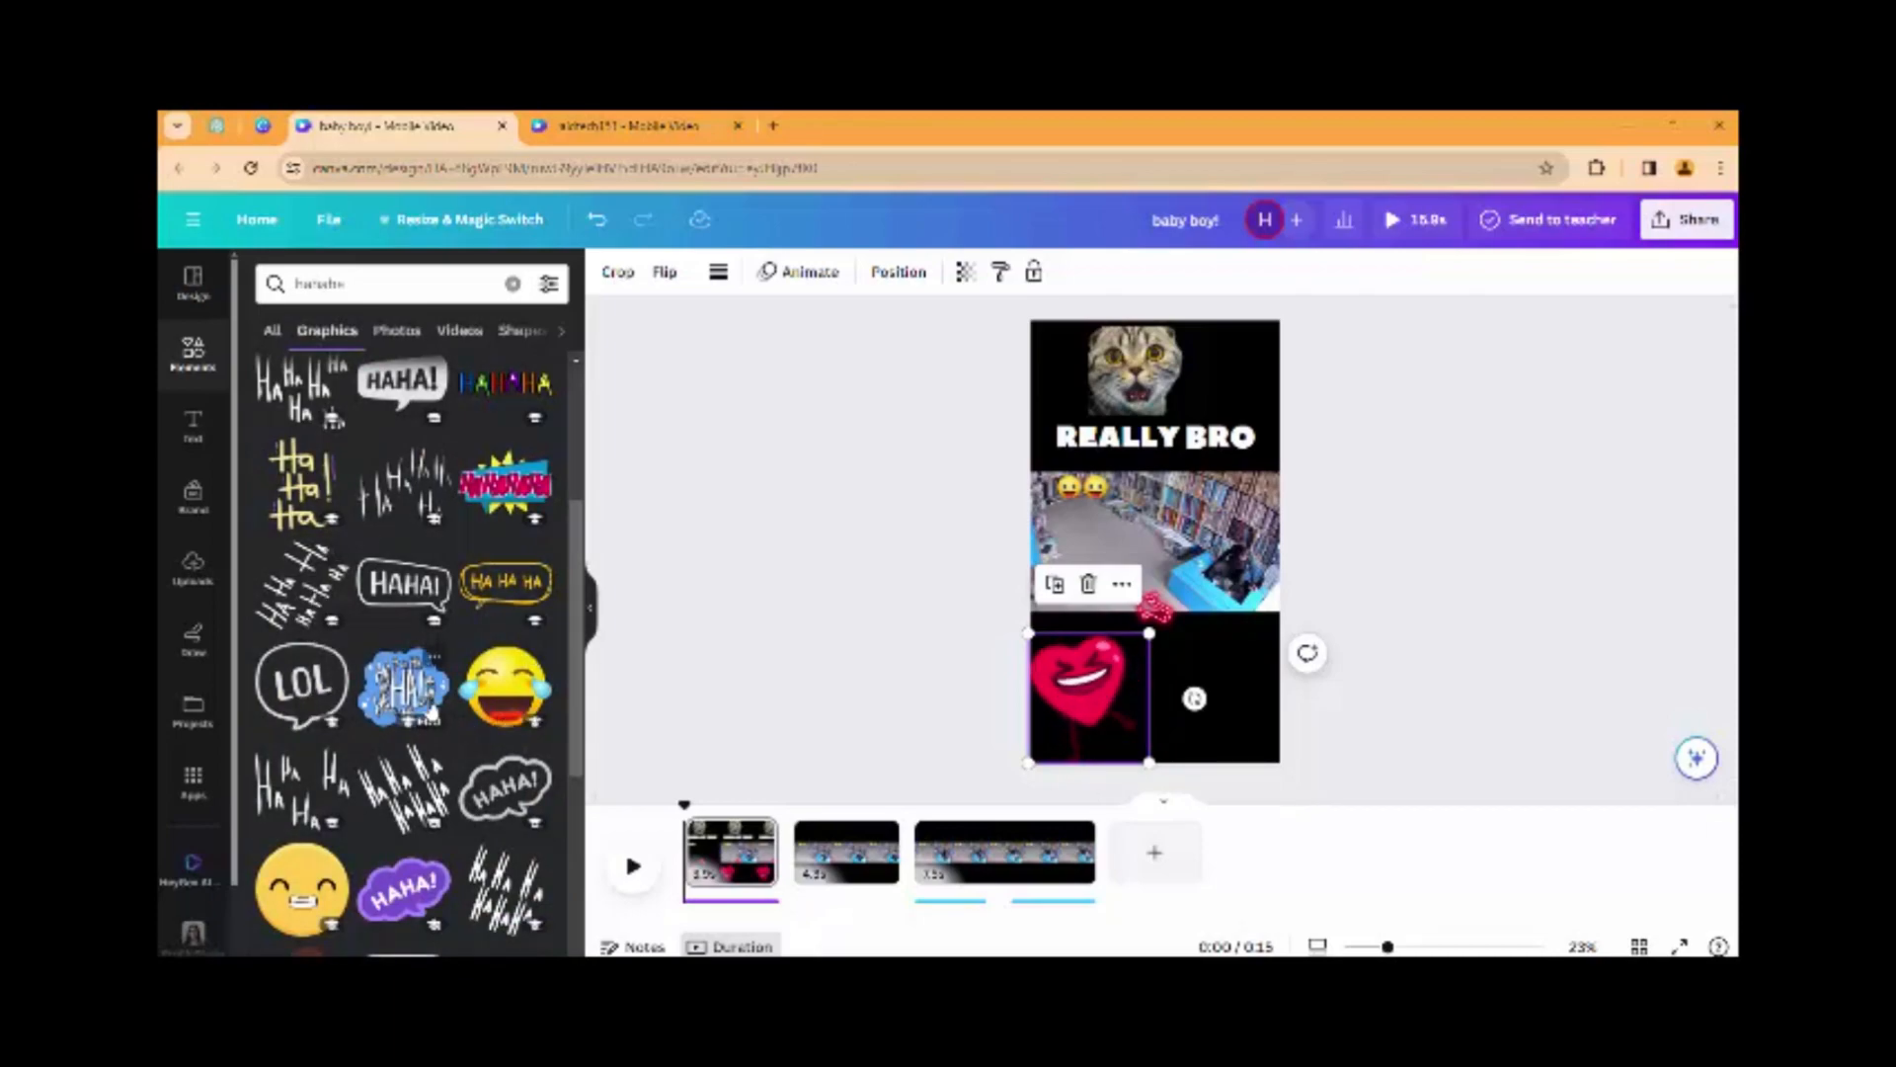
pyautogui.scroll(-4, 329, 524)
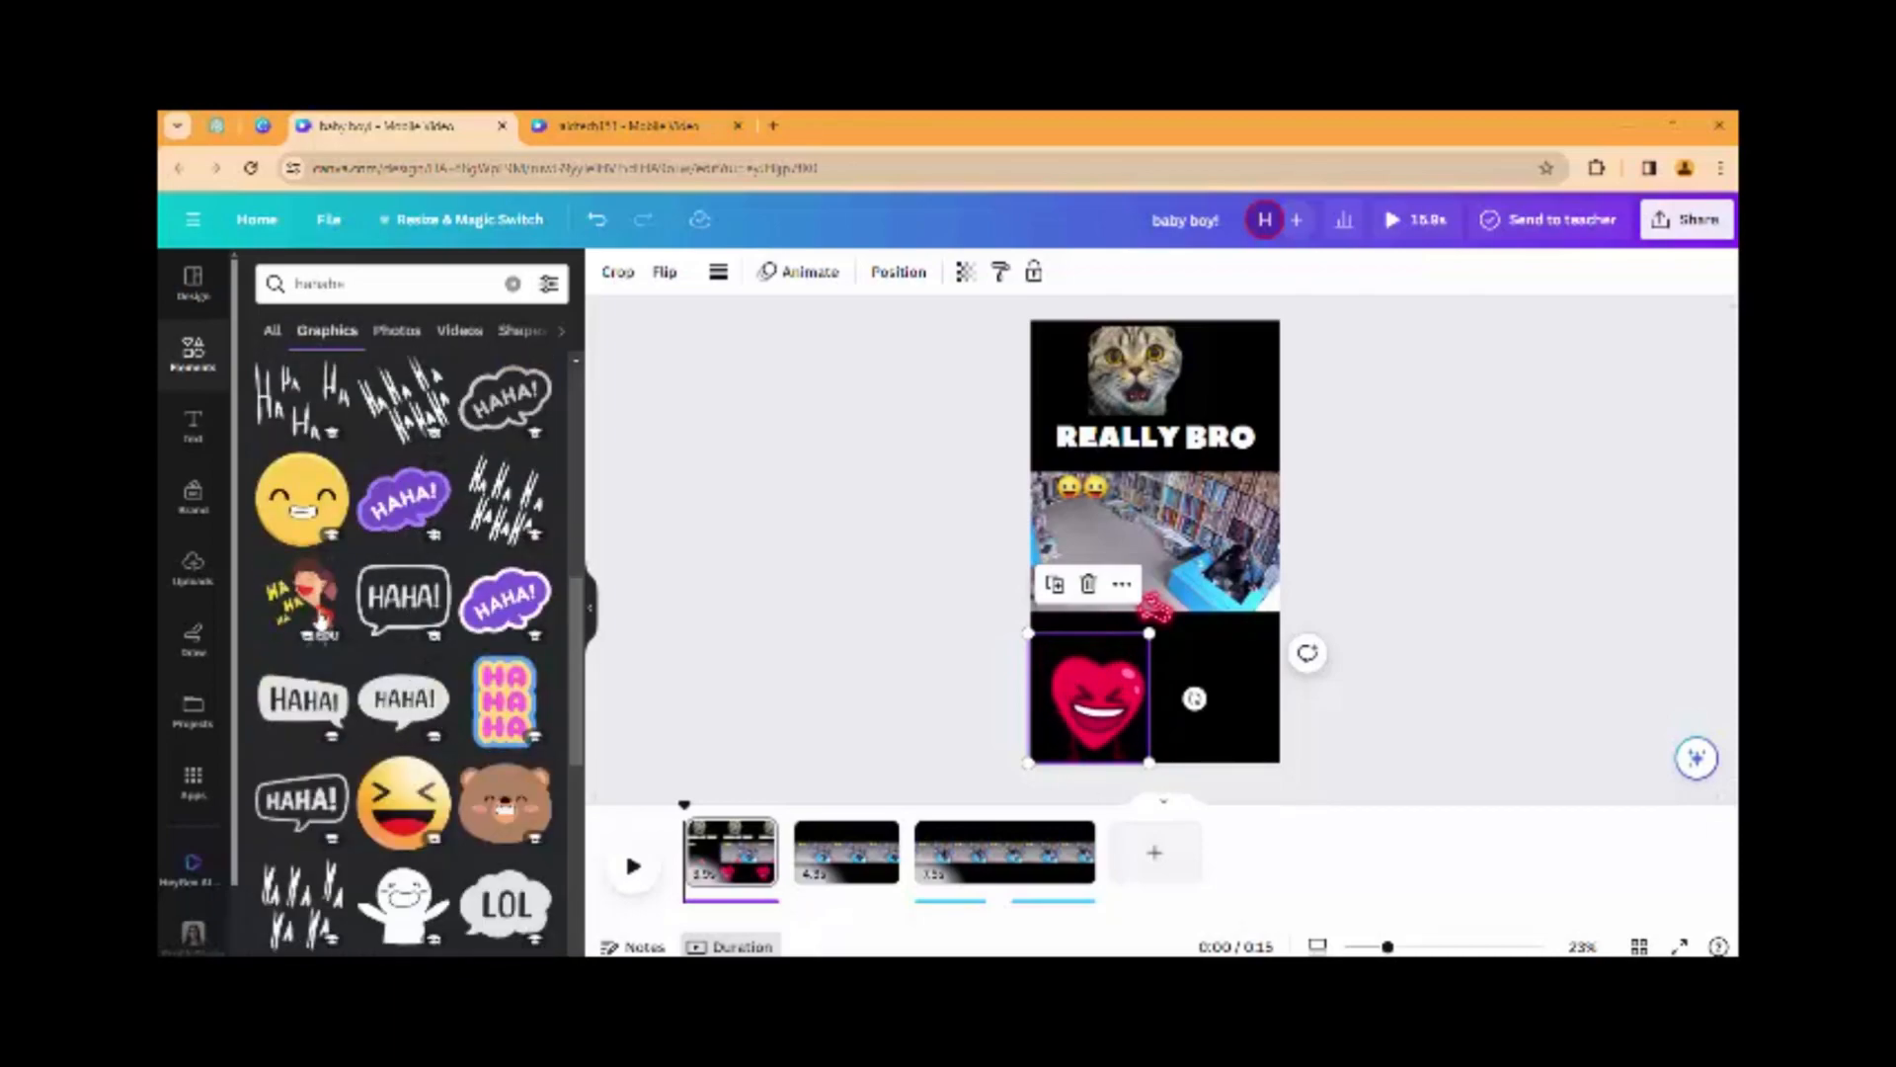
# Try the laughing woman with HA HA HA beside the heart, preview element animations on her, and delete the graphic
pyautogui.moveTo(321, 620); pyautogui.dragTo(1213, 702)
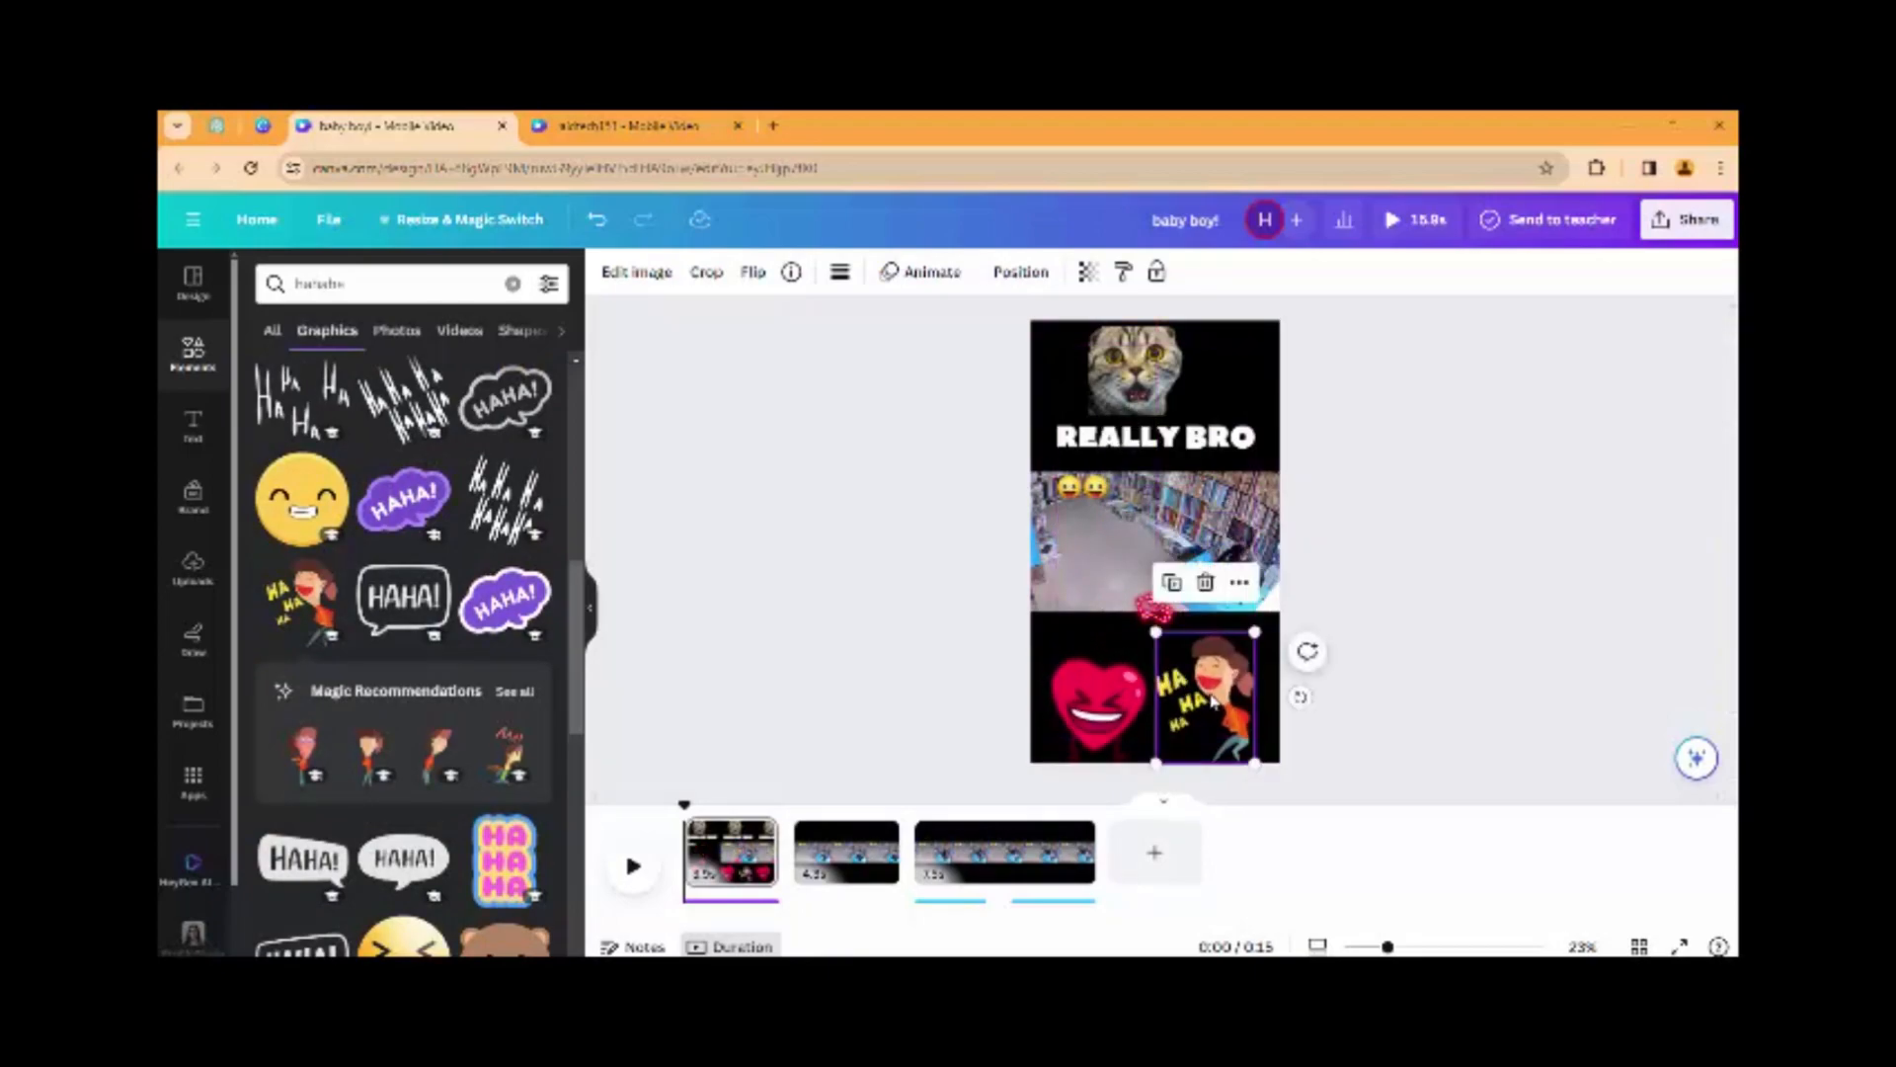
pyautogui.click(928, 273)
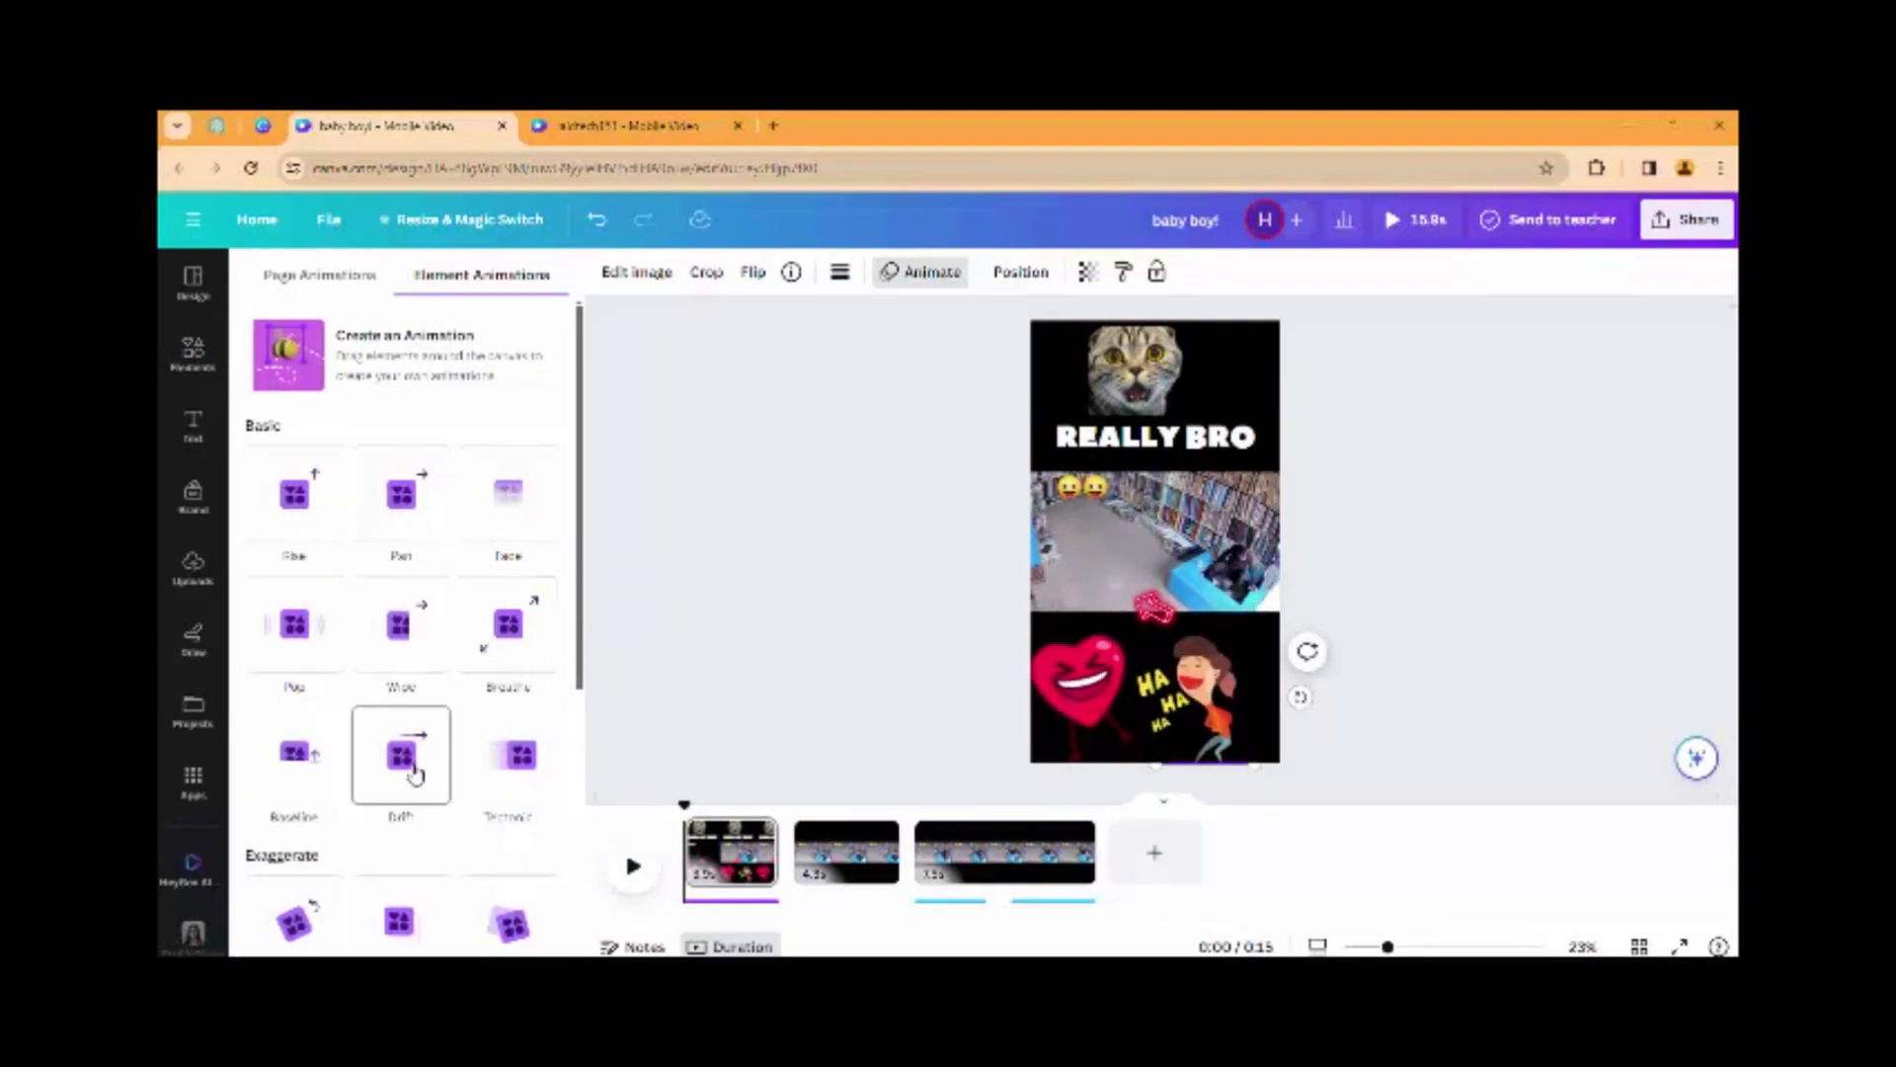
pyautogui.scroll(-5, 309, 796)
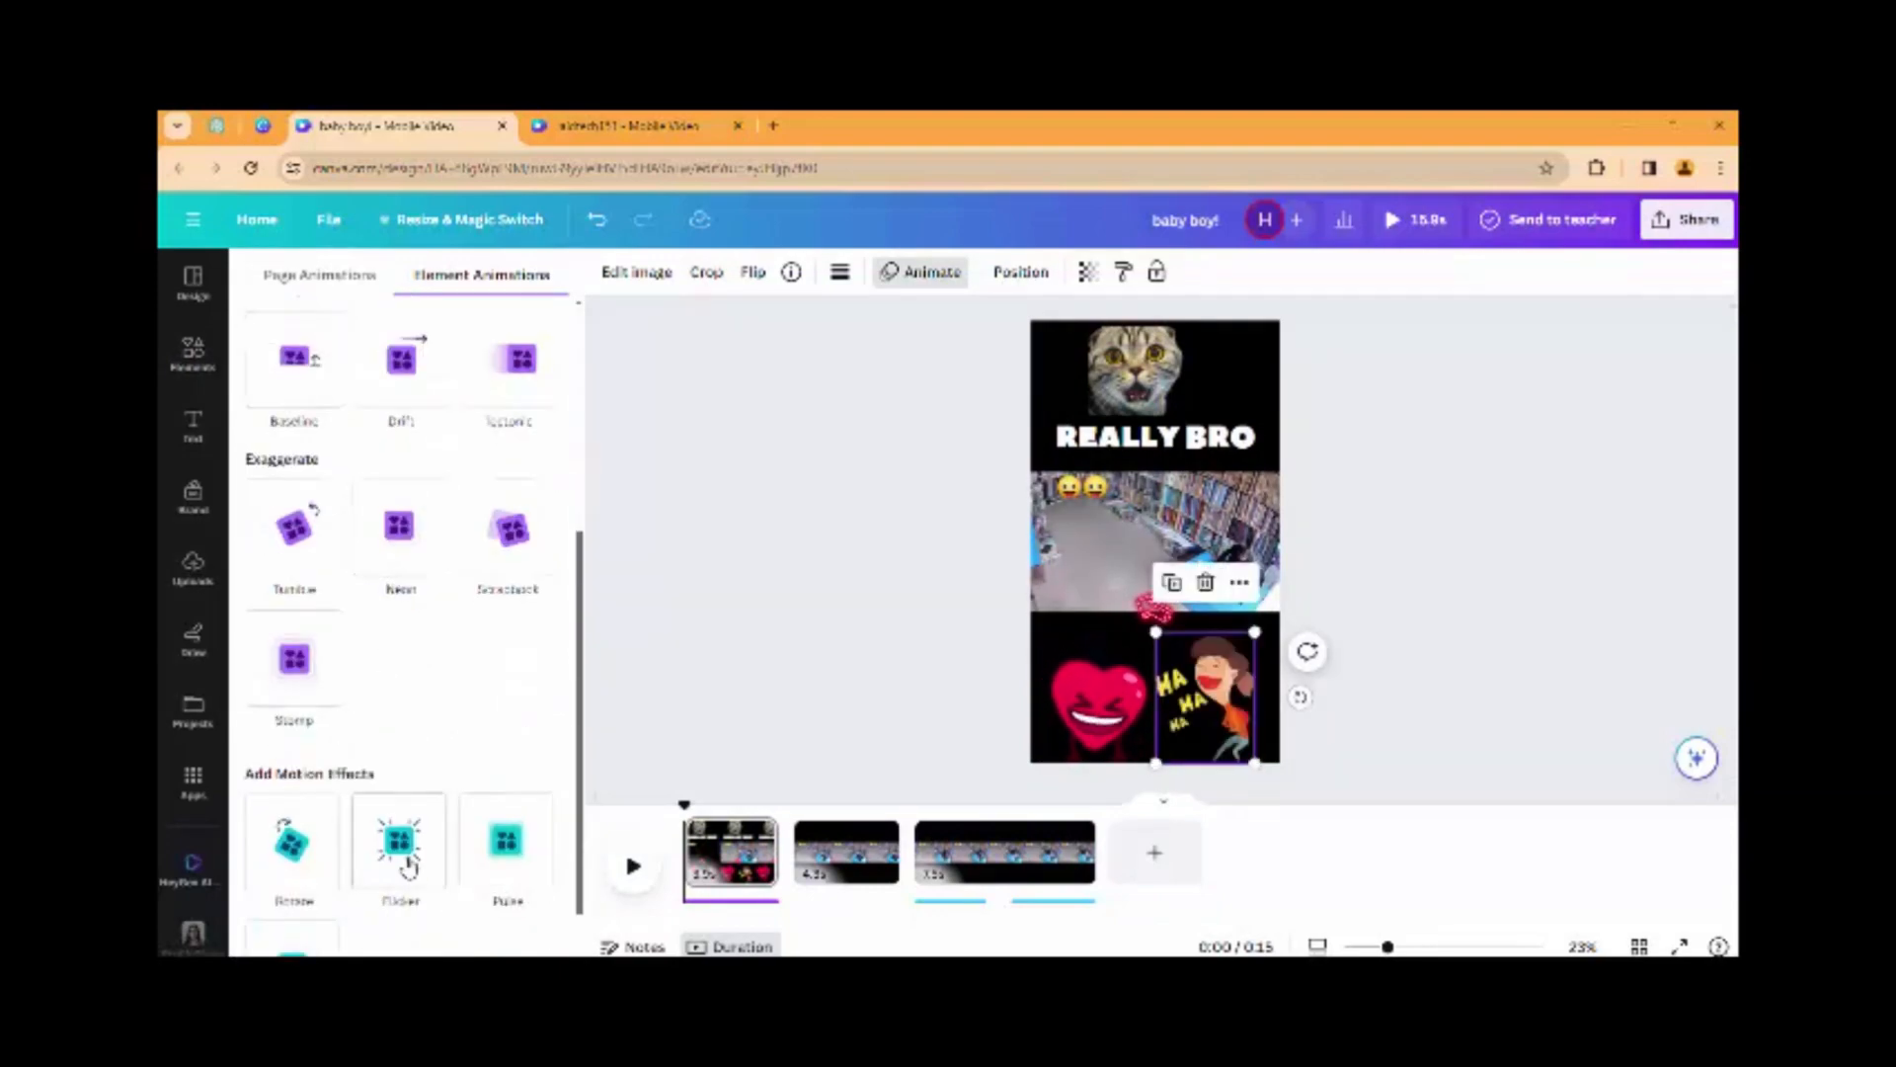
pyautogui.click(409, 866)
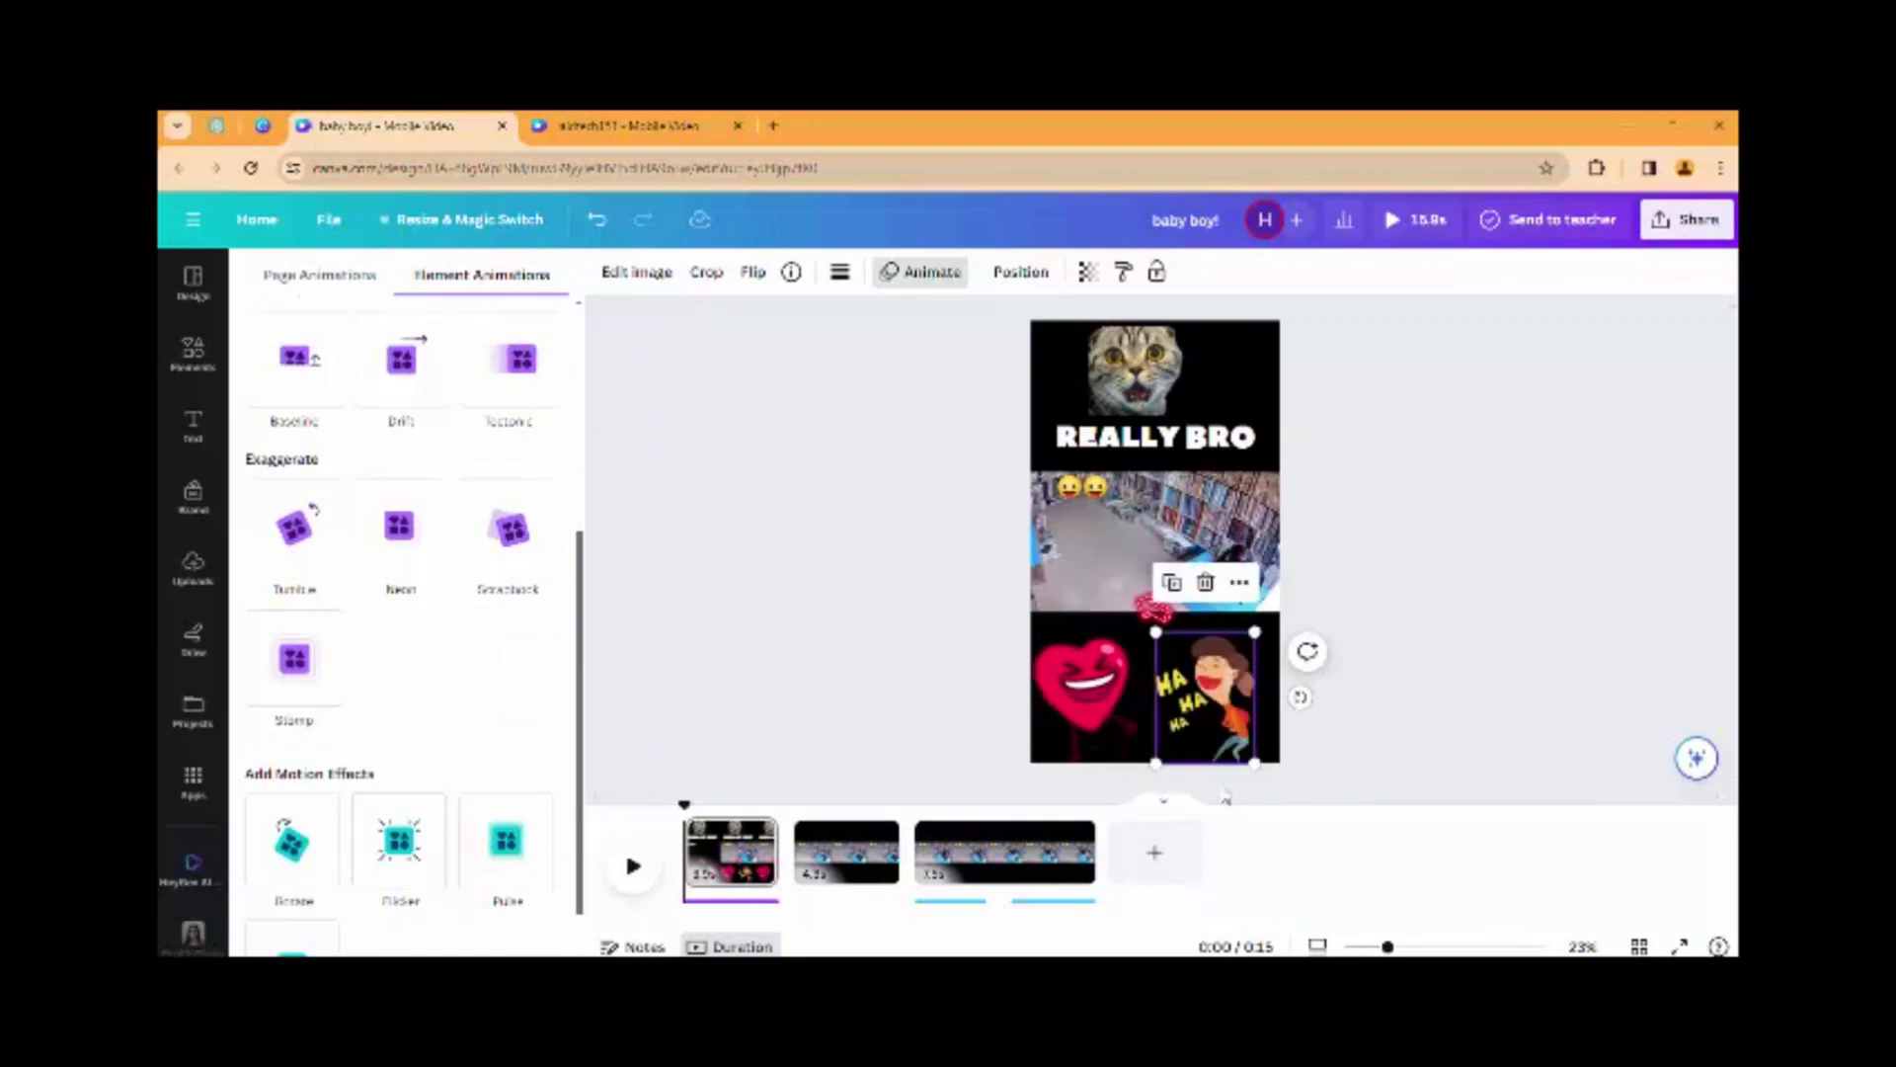
pyautogui.press('Delete')
# Look through the photo and graphic results for "hahaha" to find another laughing graphic to go beside the heart
pyautogui.scroll(-4, 452, 724)
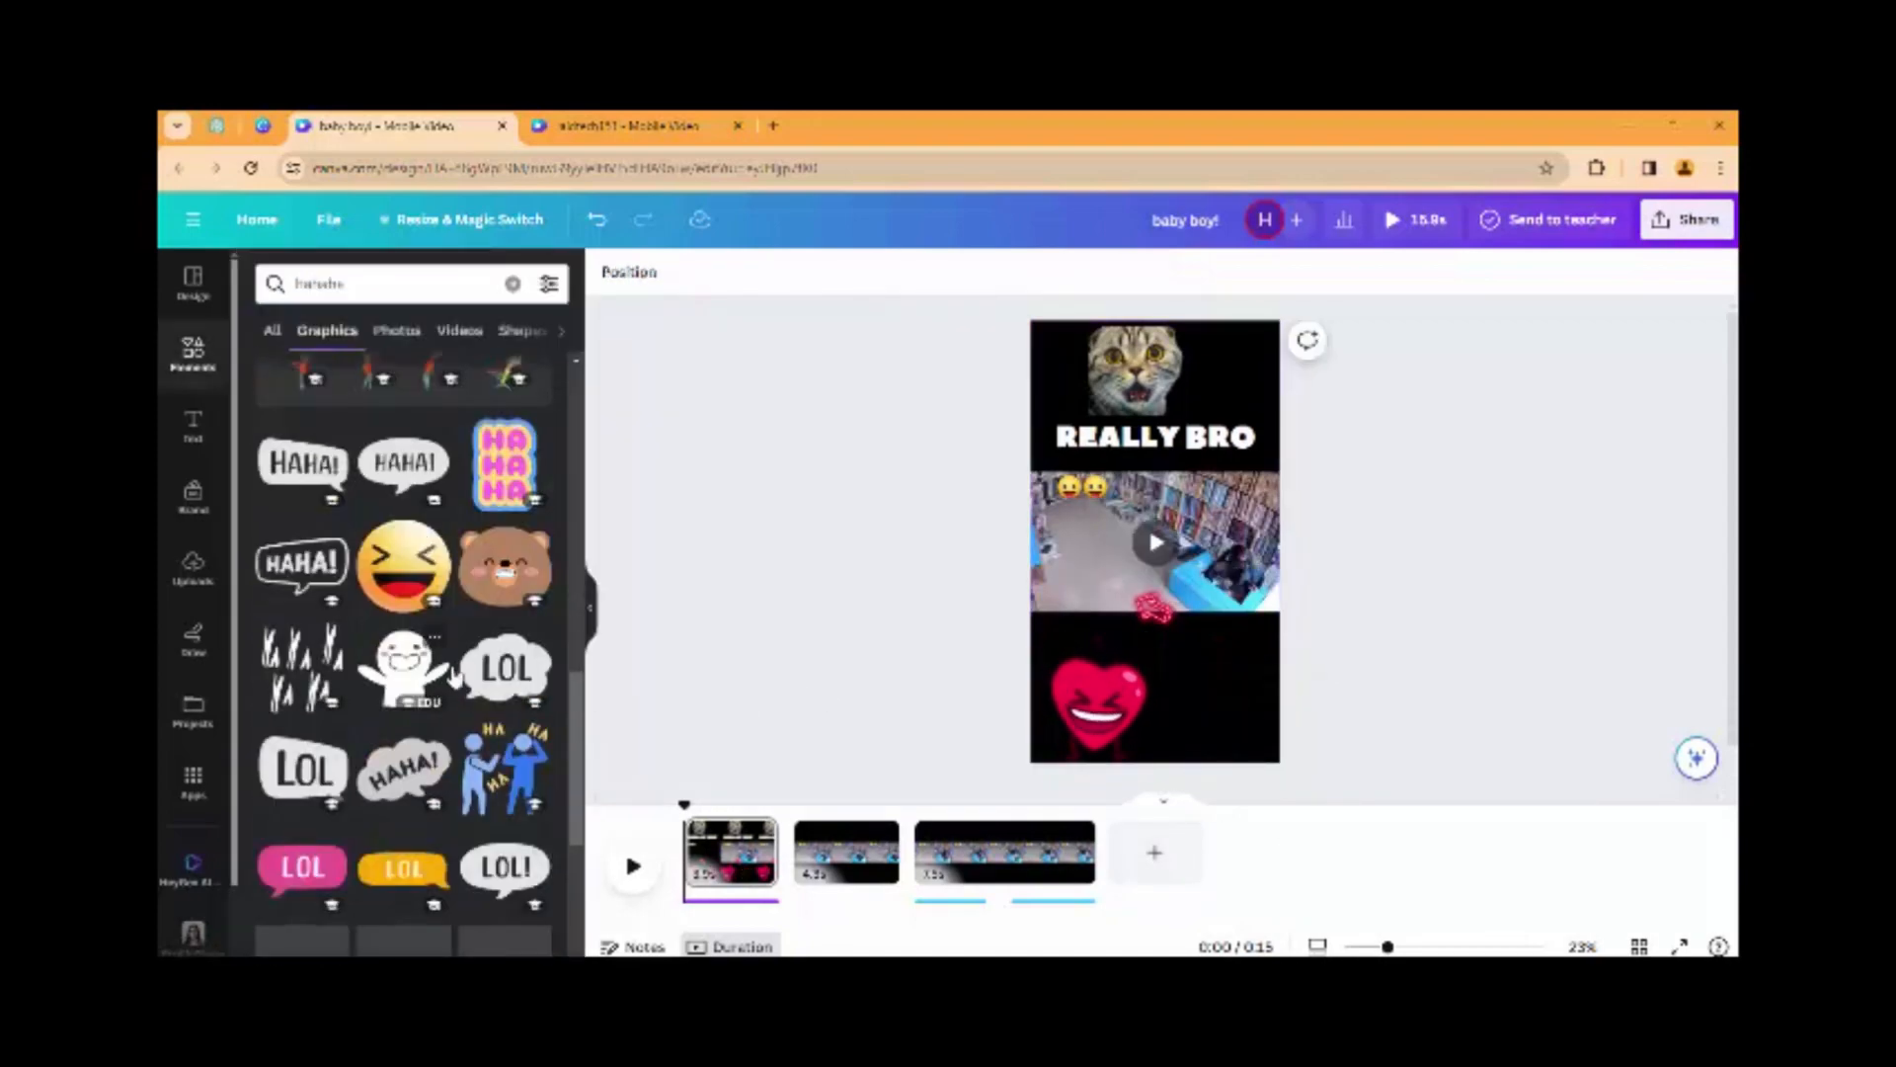
pyautogui.click(472, 334)
pyautogui.click(377, 332)
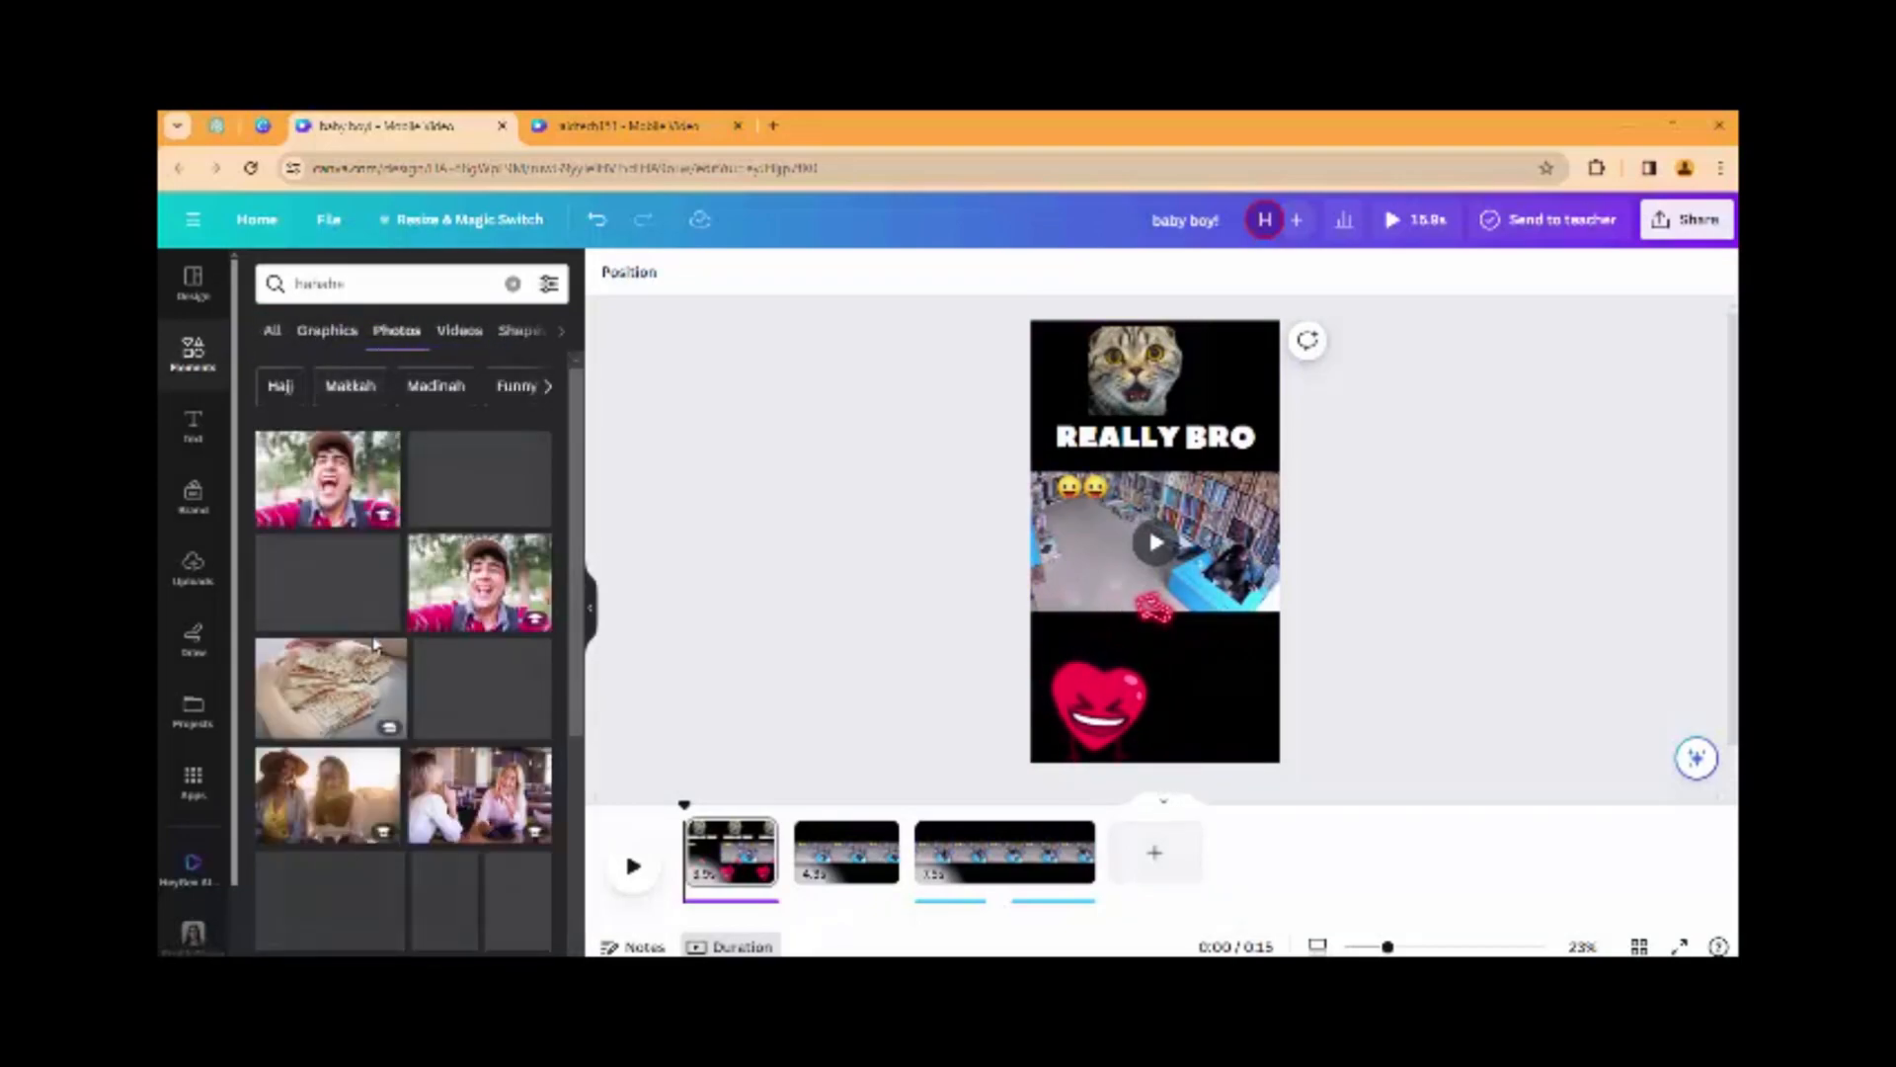
pyautogui.click(383, 293)
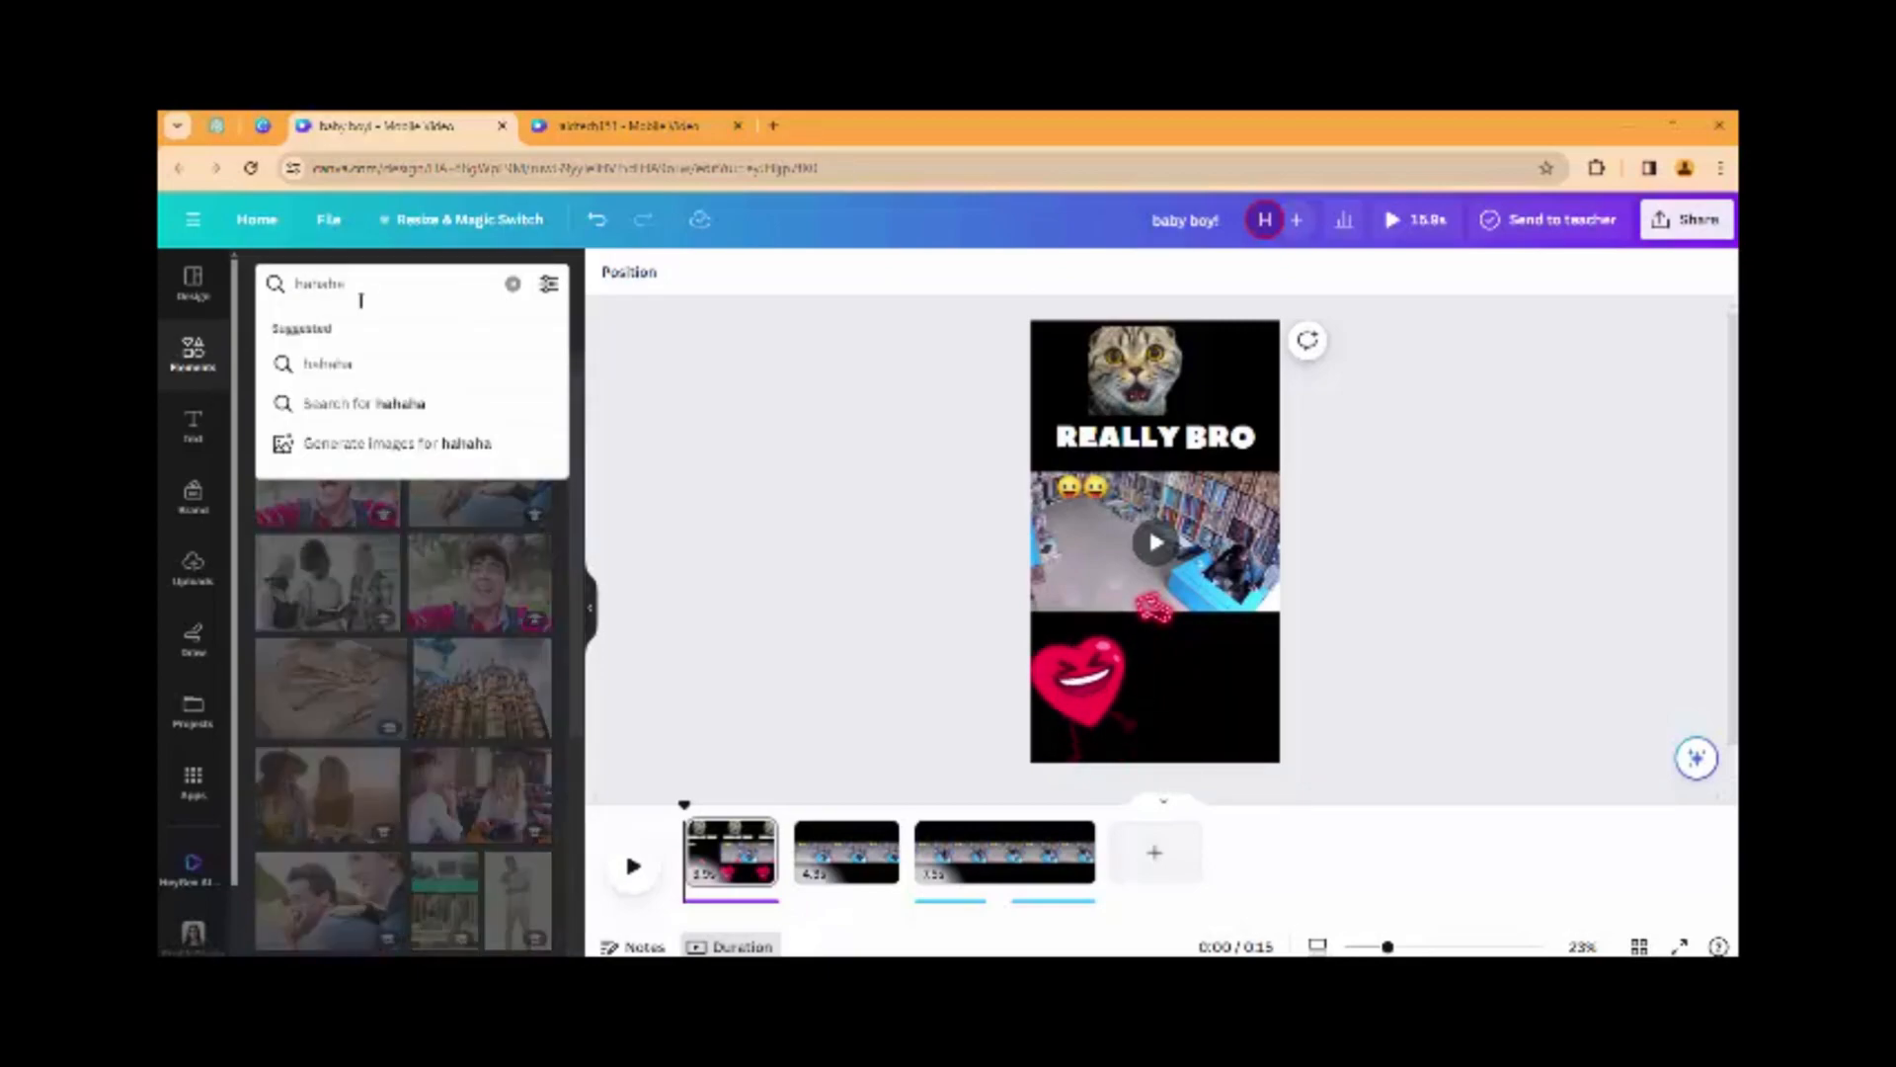
pyautogui.click(647, 336)
pyautogui.click(281, 335)
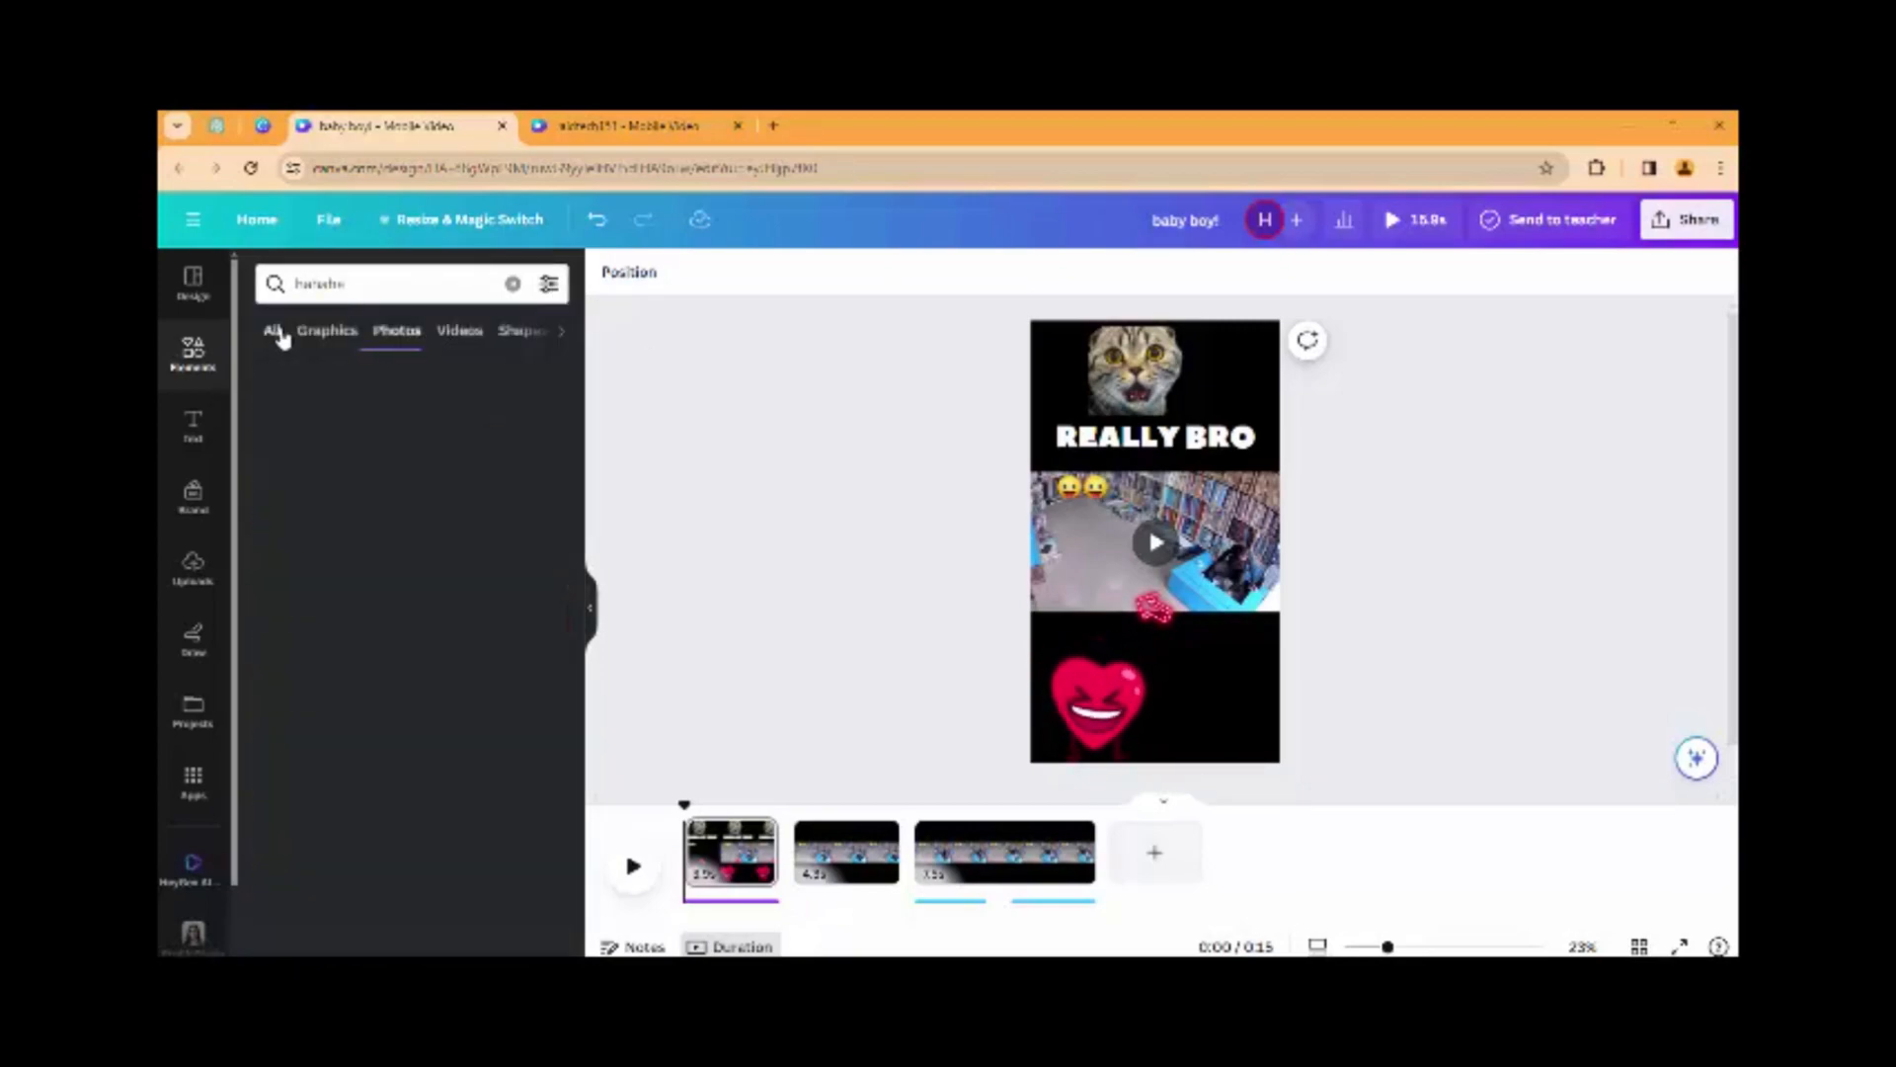
pyautogui.click(533, 440)
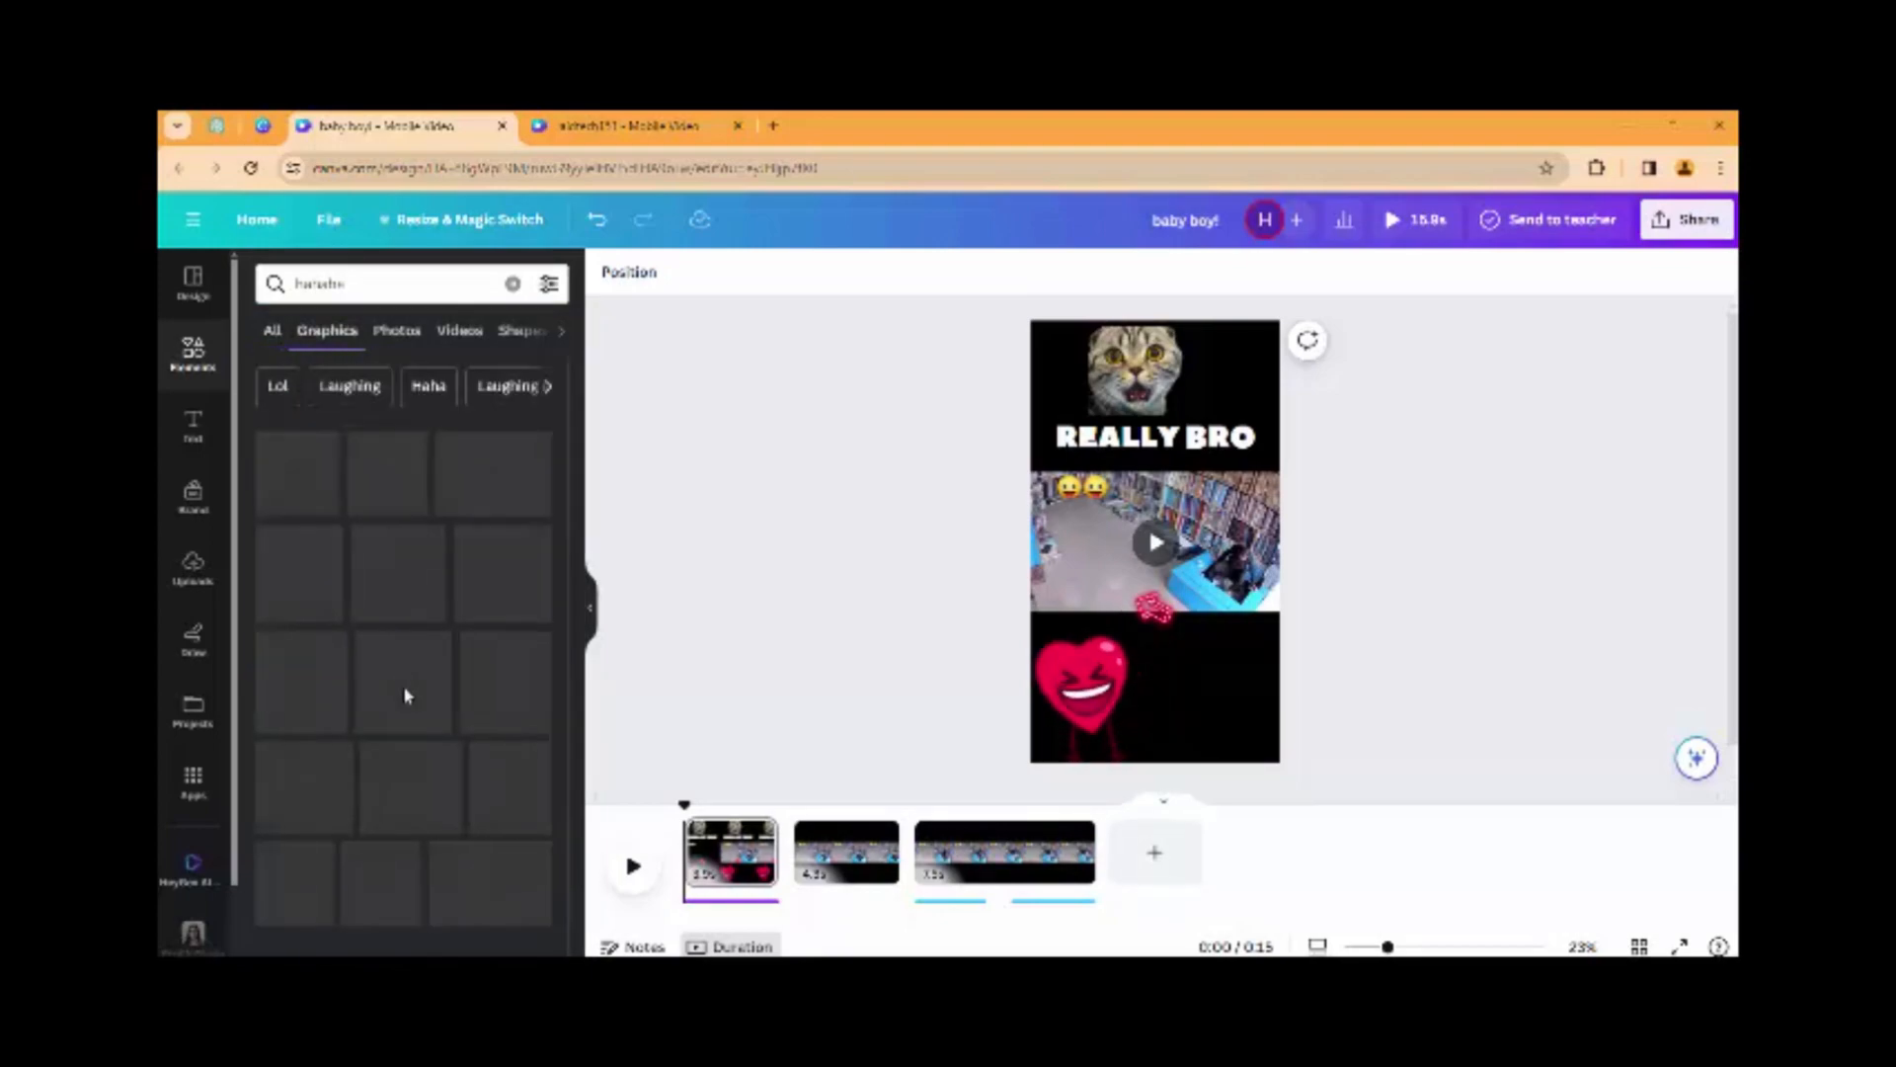
pyautogui.scroll(-2, 406, 665)
pyautogui.scroll(-2, 425, 680)
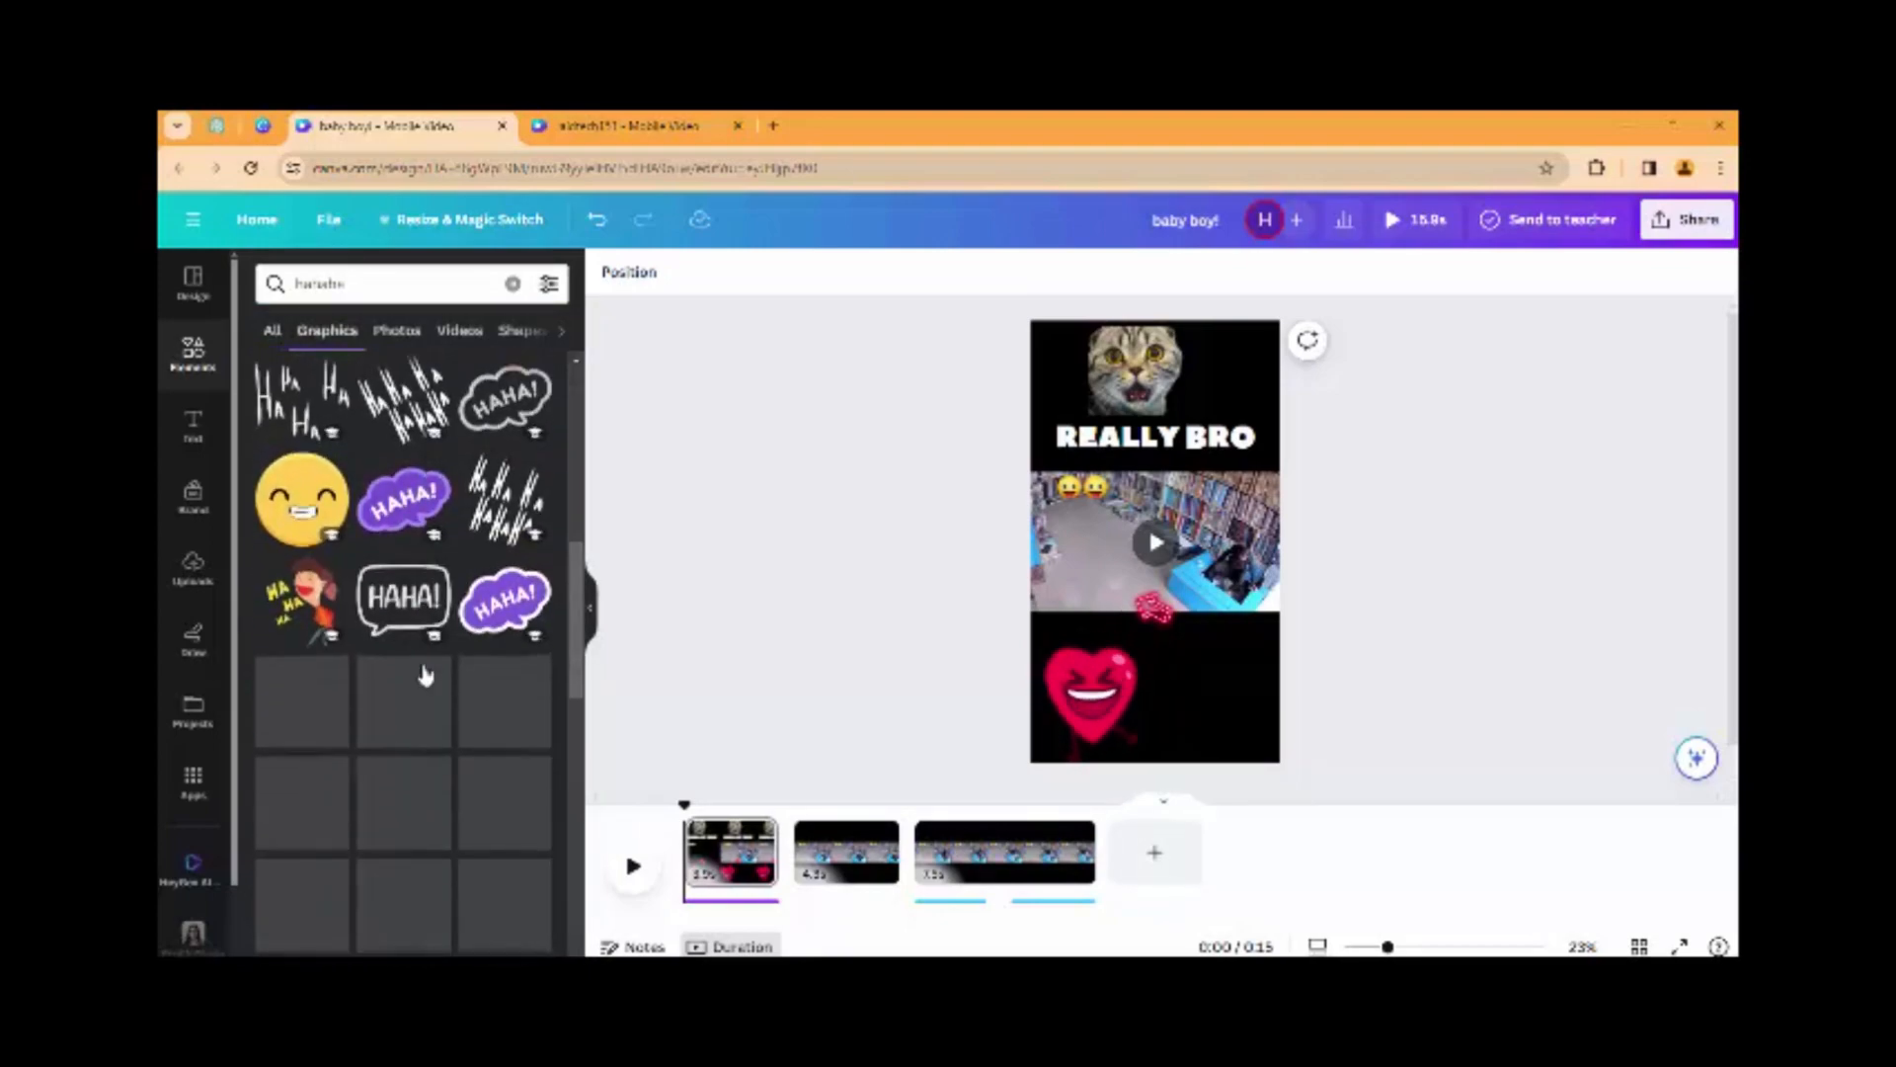
pyautogui.scroll(-5, 403, 759)
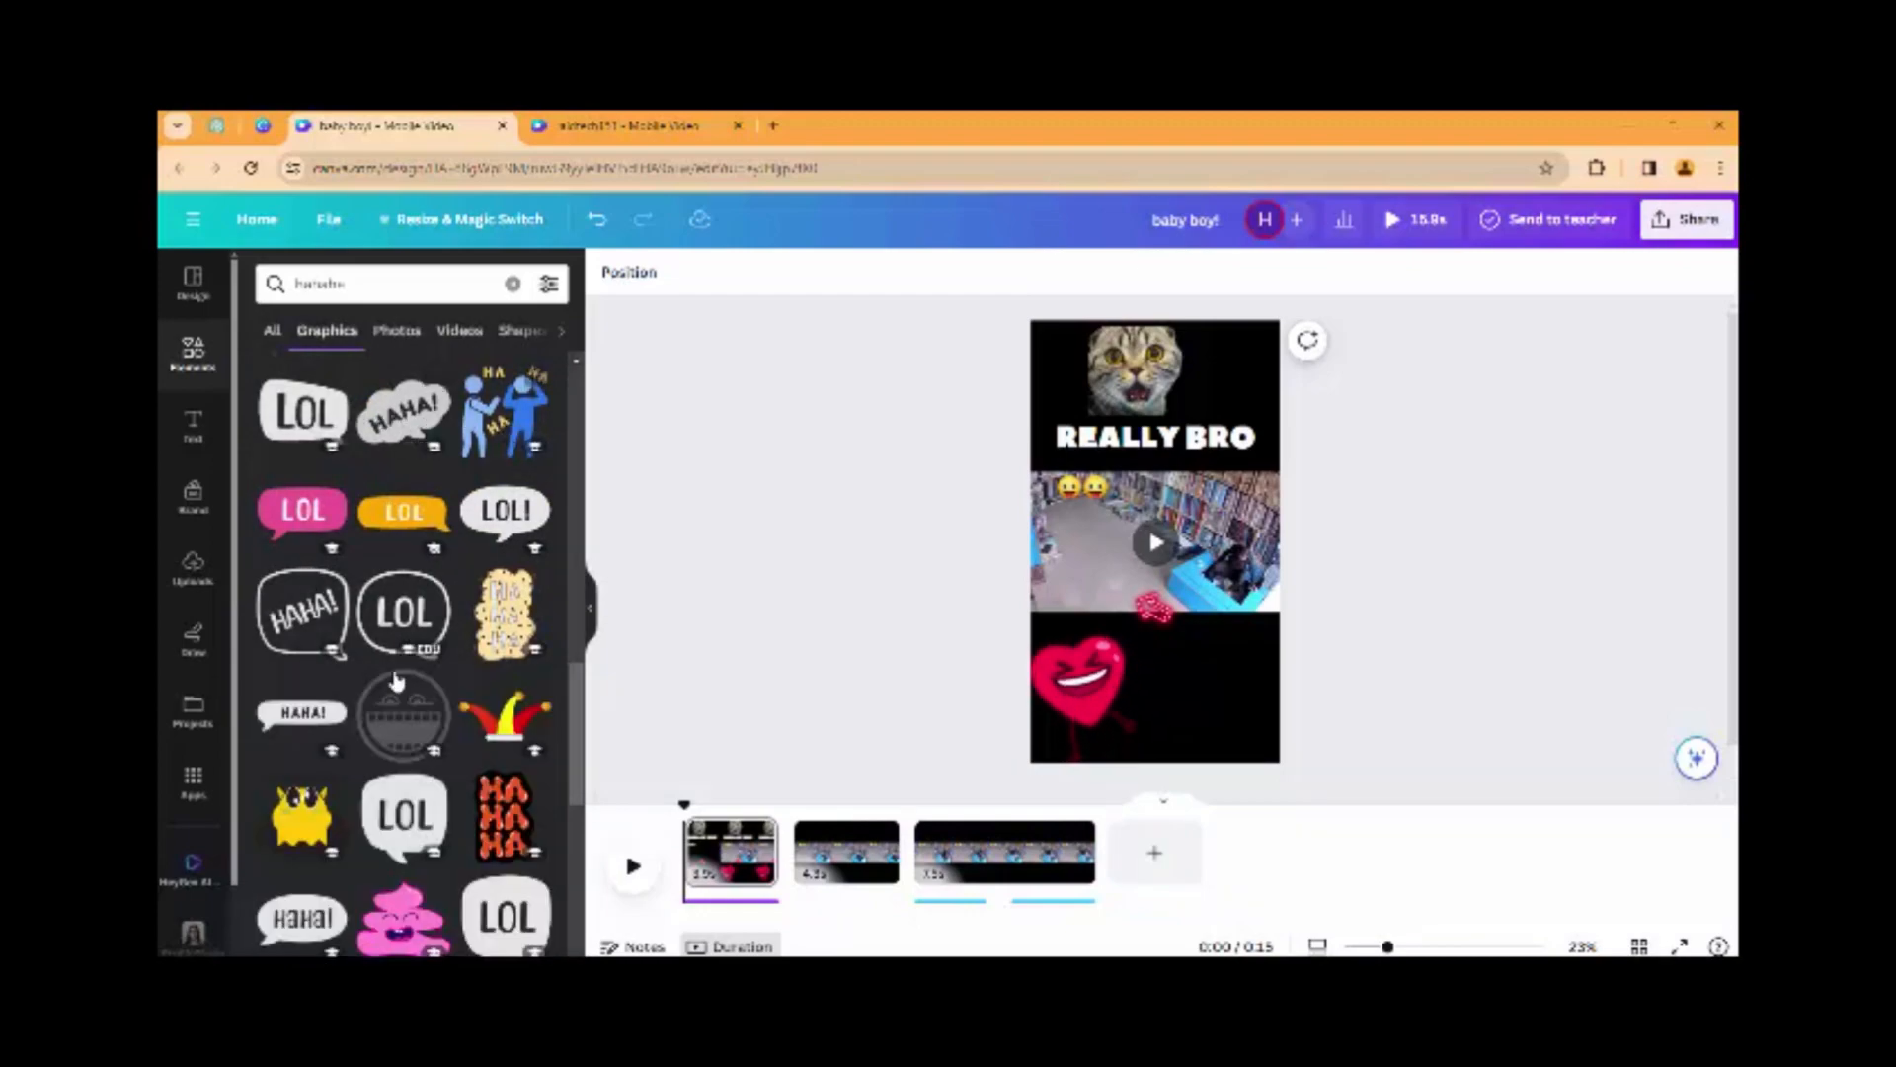
pyautogui.scroll(-3, 405, 667)
pyautogui.scroll(-5, 302, 654)
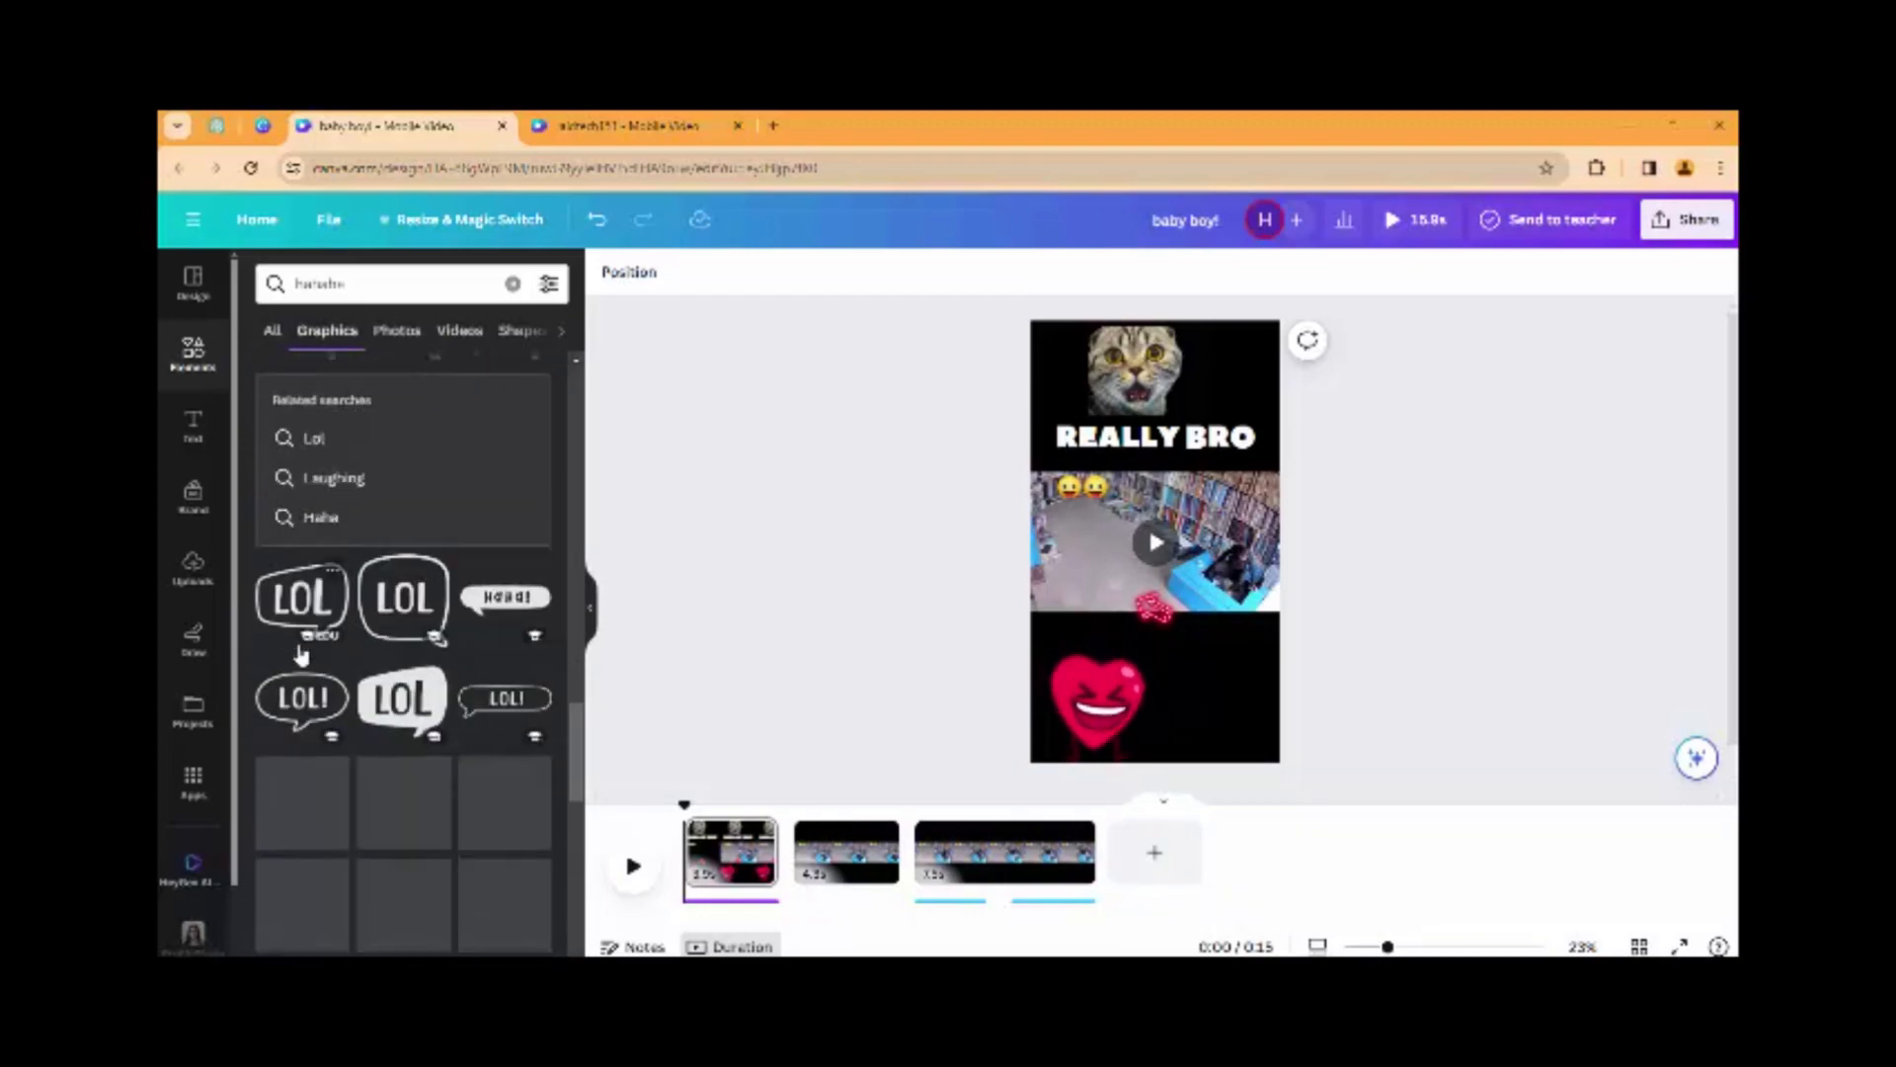
pyautogui.scroll(-3, 301, 654)
pyautogui.scroll(-3, 302, 654)
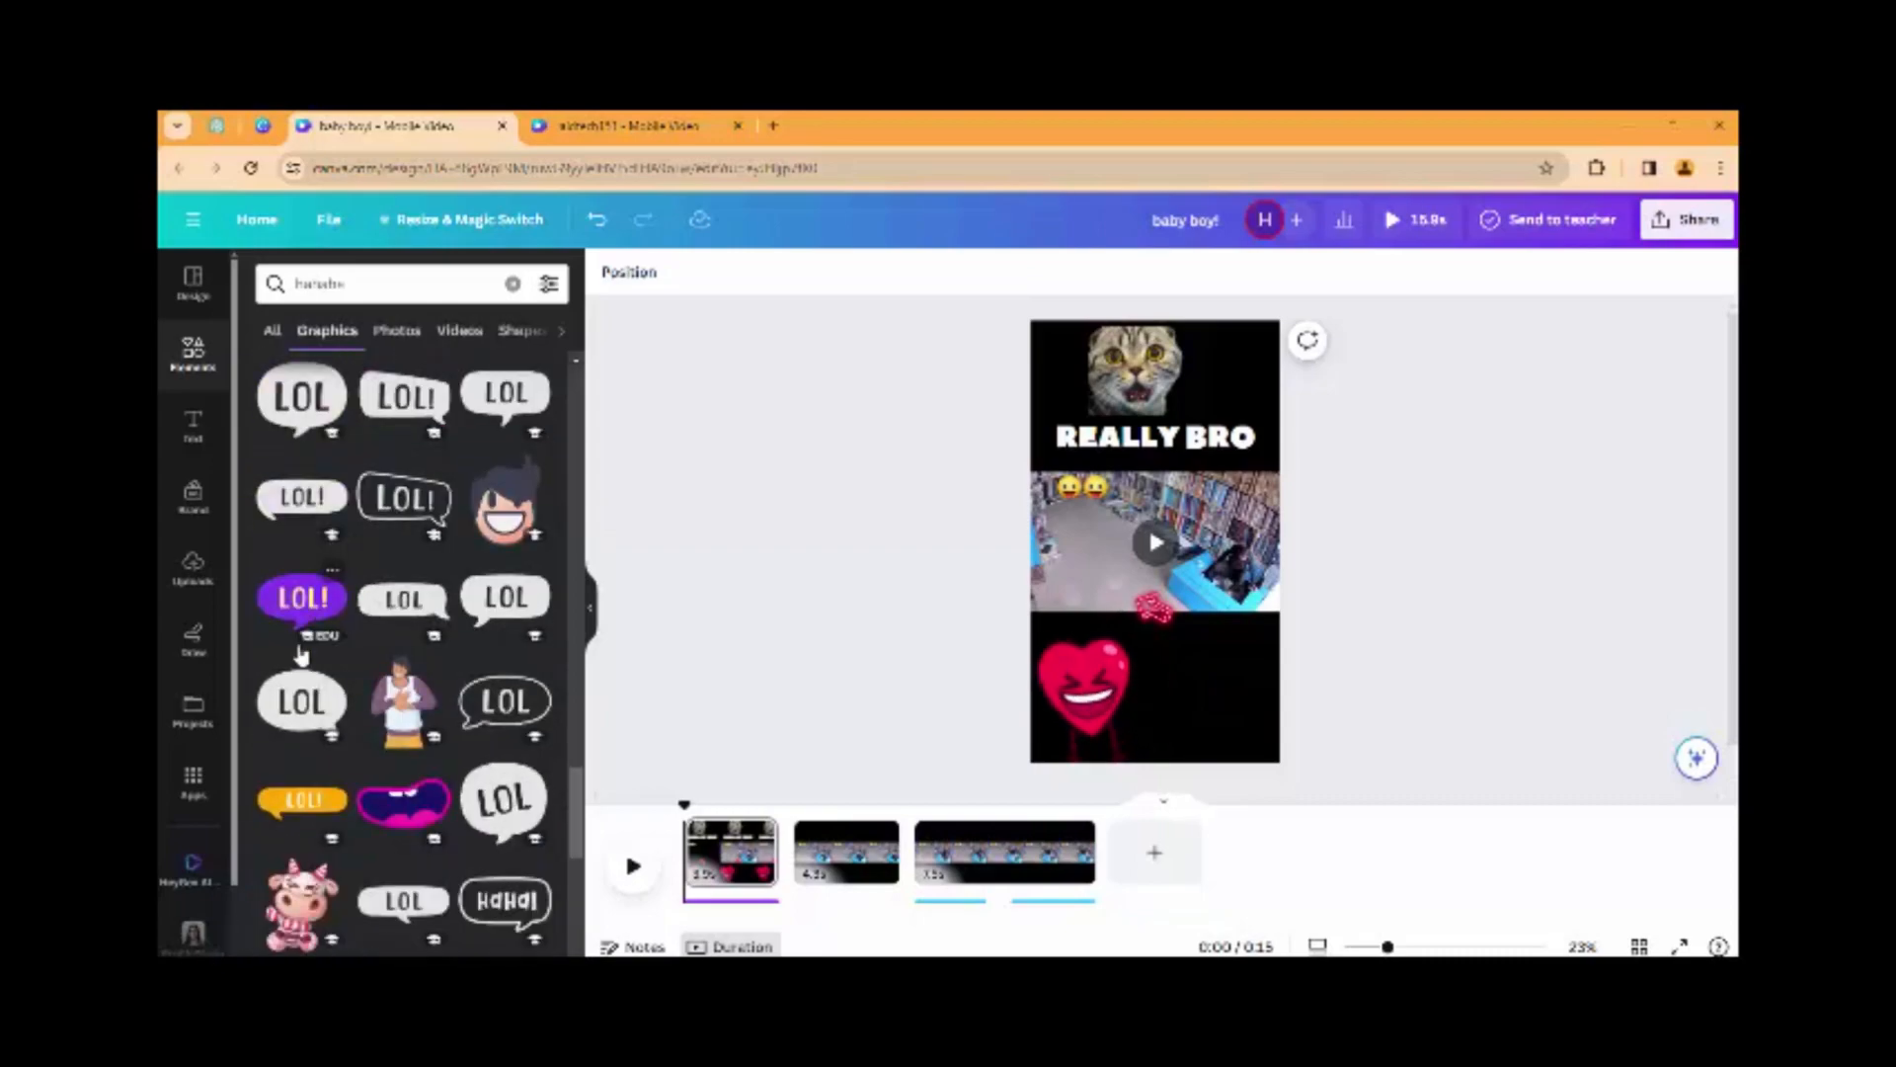
pyautogui.scroll(-3, 388, 549)
pyautogui.scroll(-5, 387, 549)
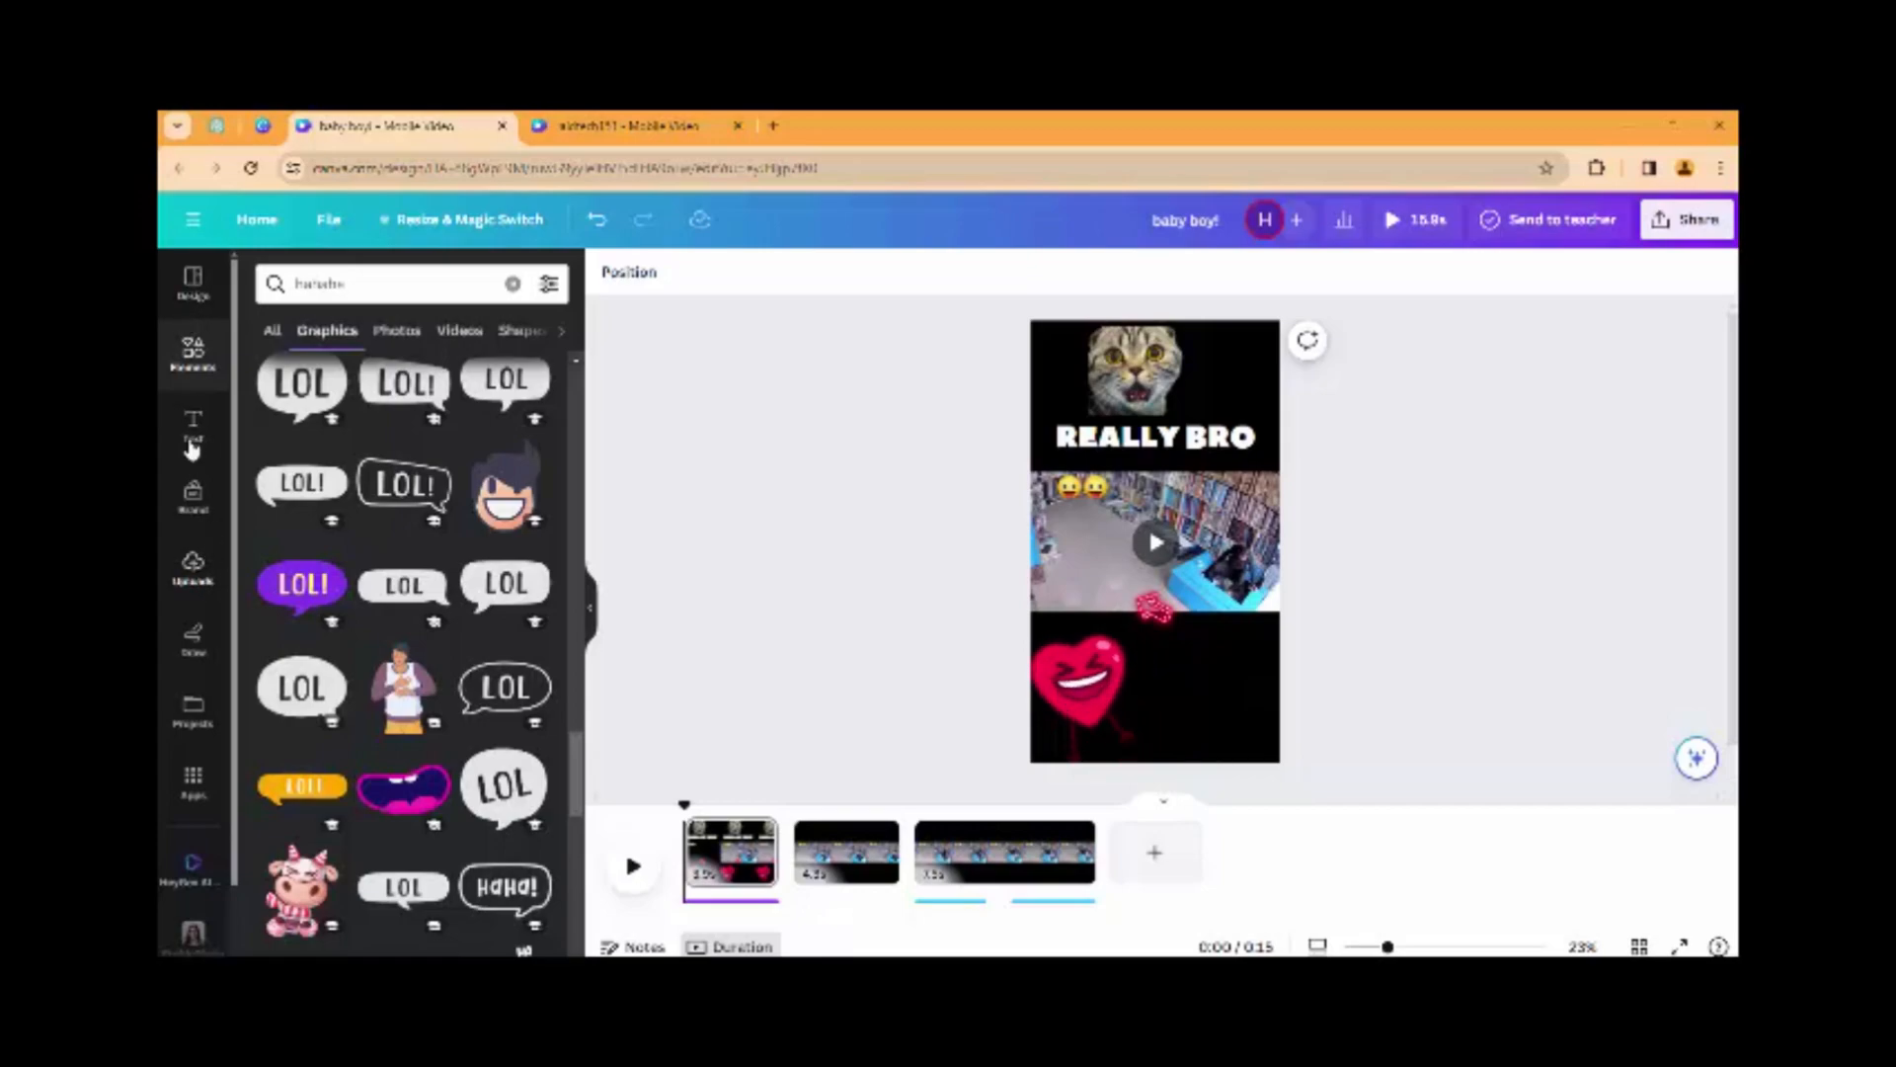
# Clear the element search and place the recently used purple HAHA graphic beside the heart on the first page
pyautogui.click(196, 296)
pyautogui.click(193, 352)
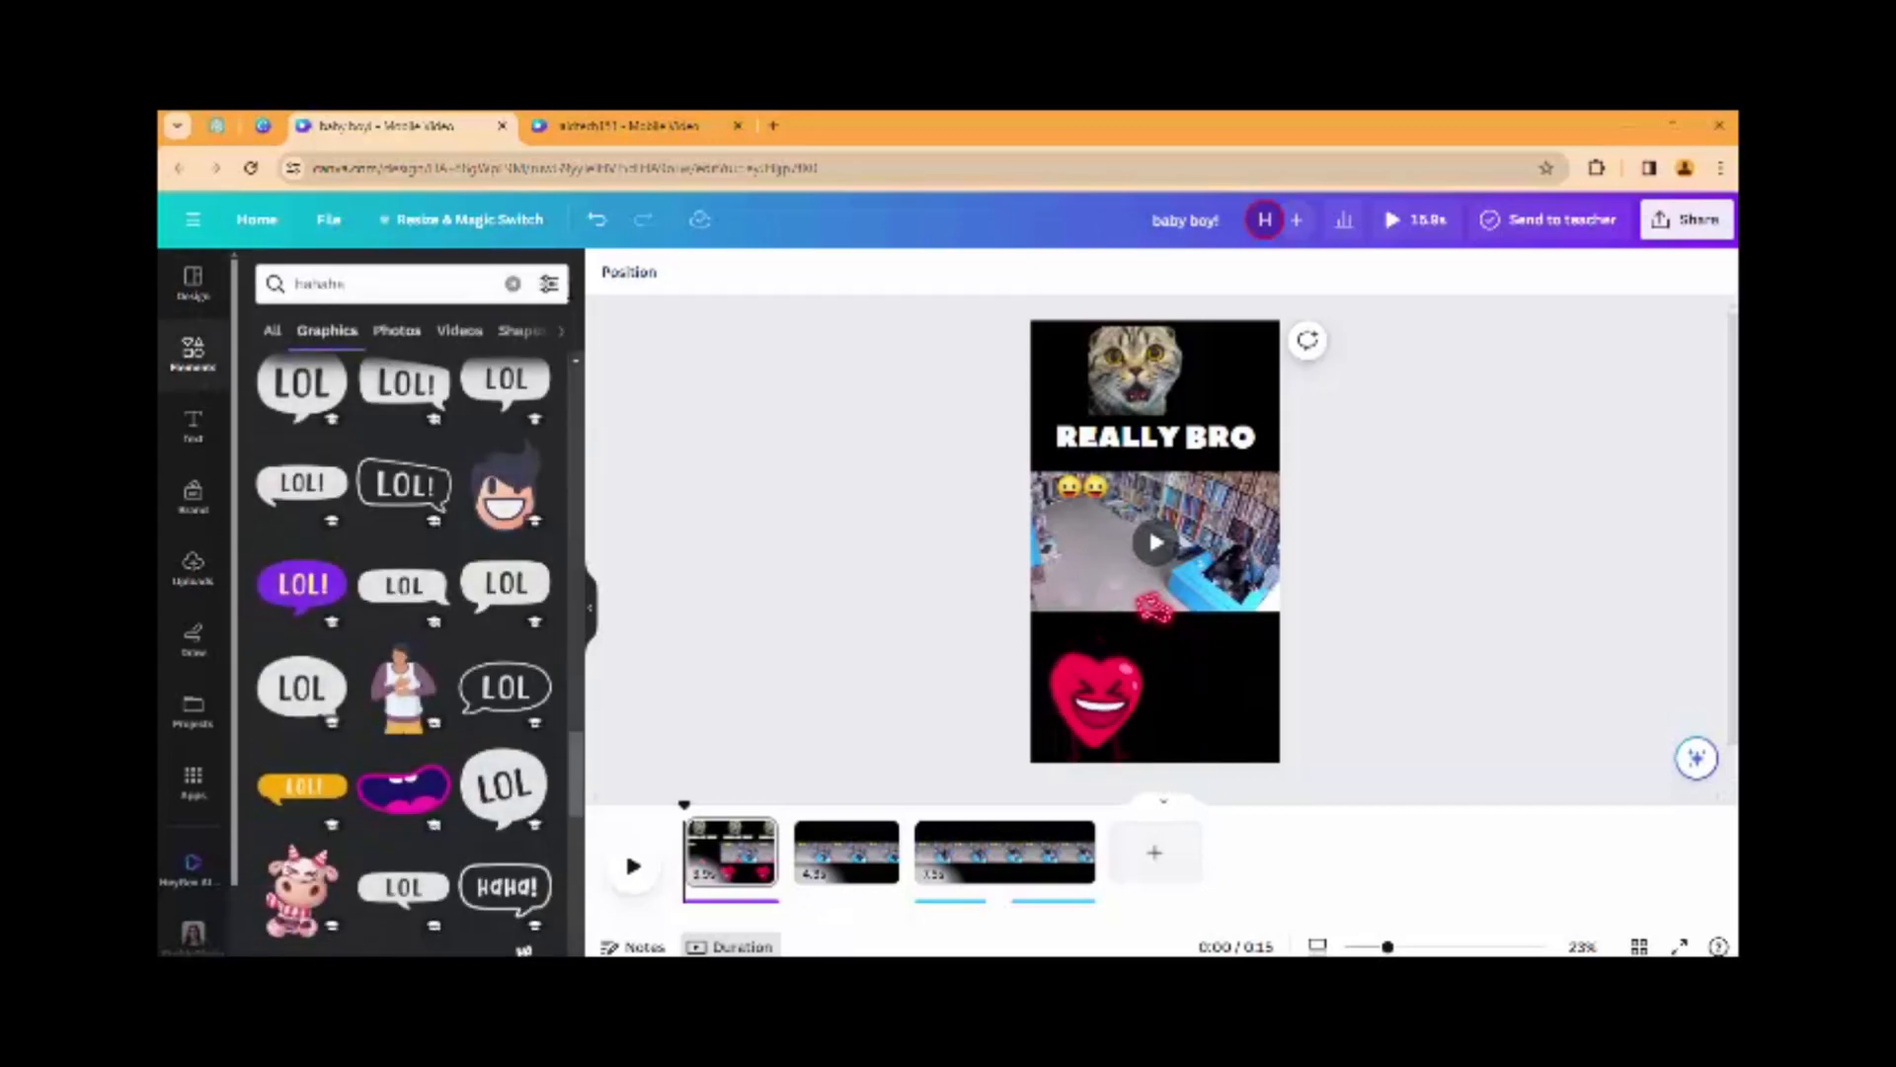
pyautogui.click(513, 285)
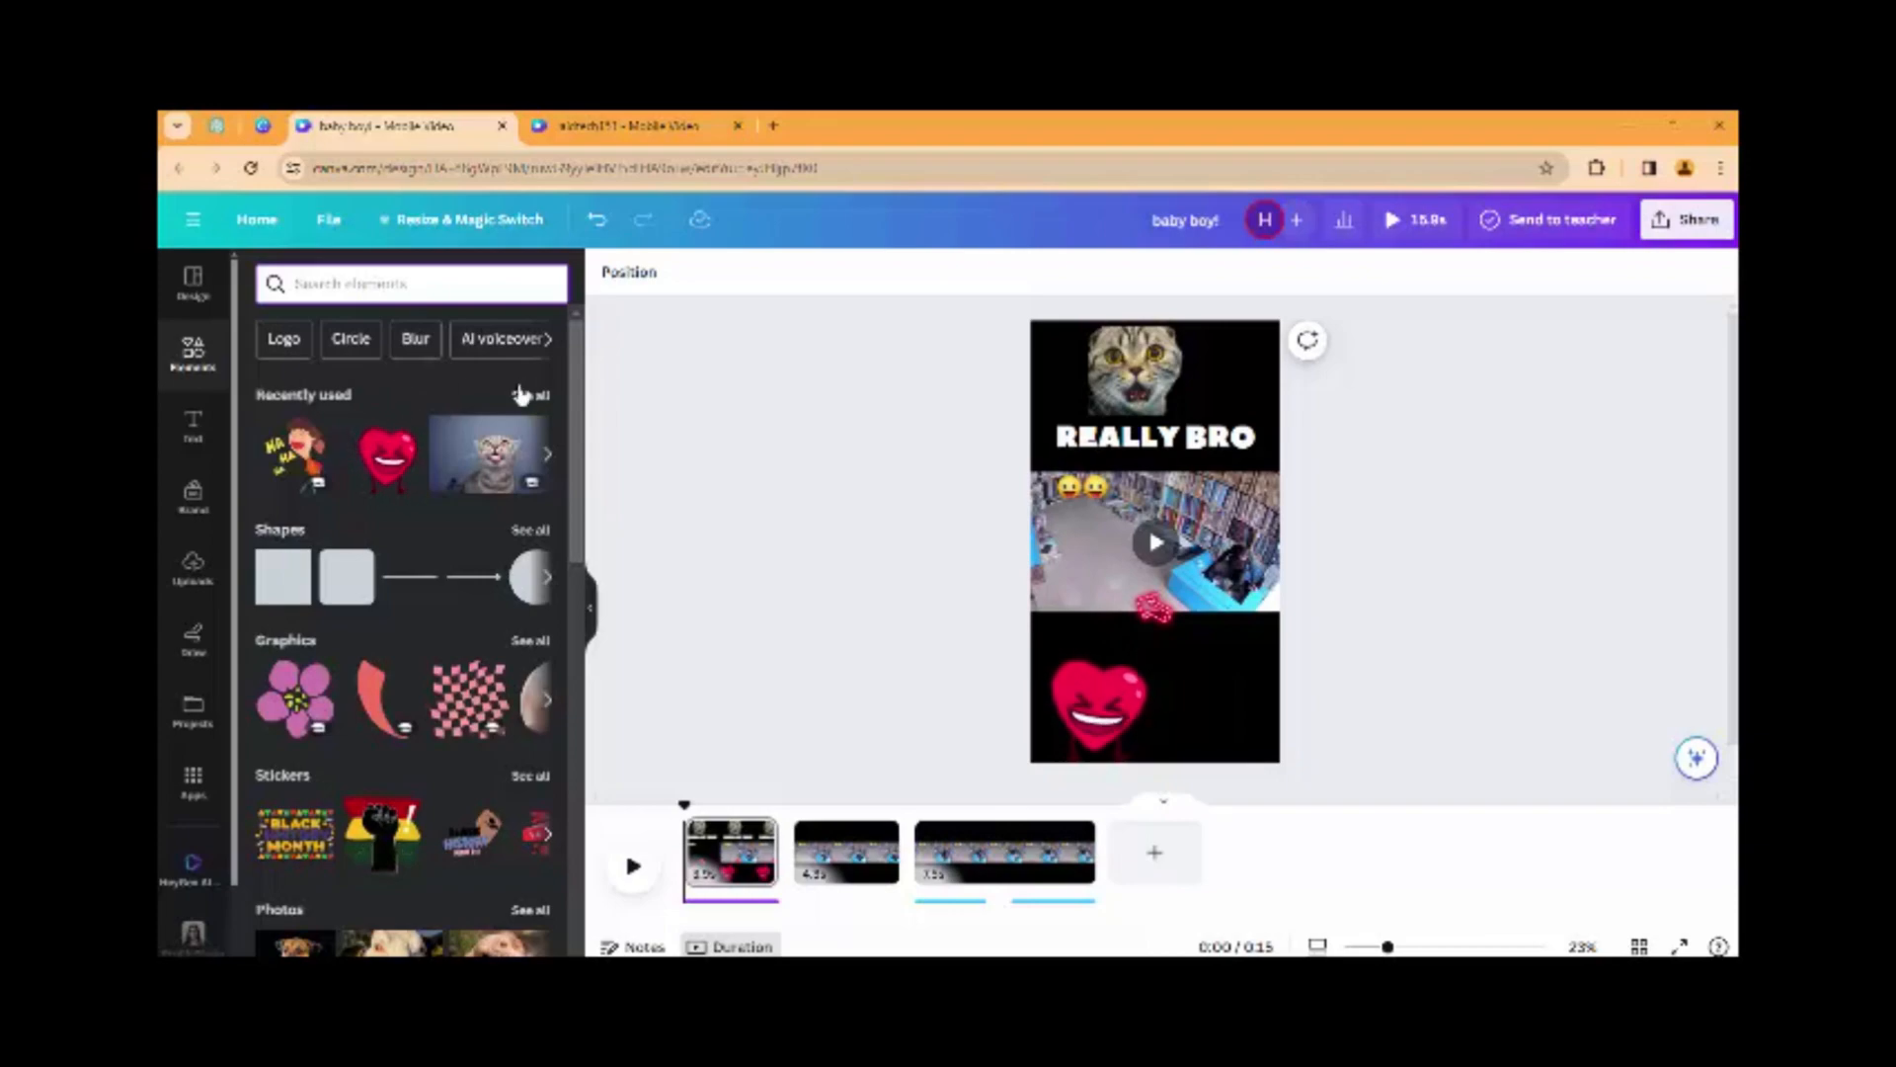
pyautogui.click(530, 396)
pyautogui.scroll(-2, 395, 680)
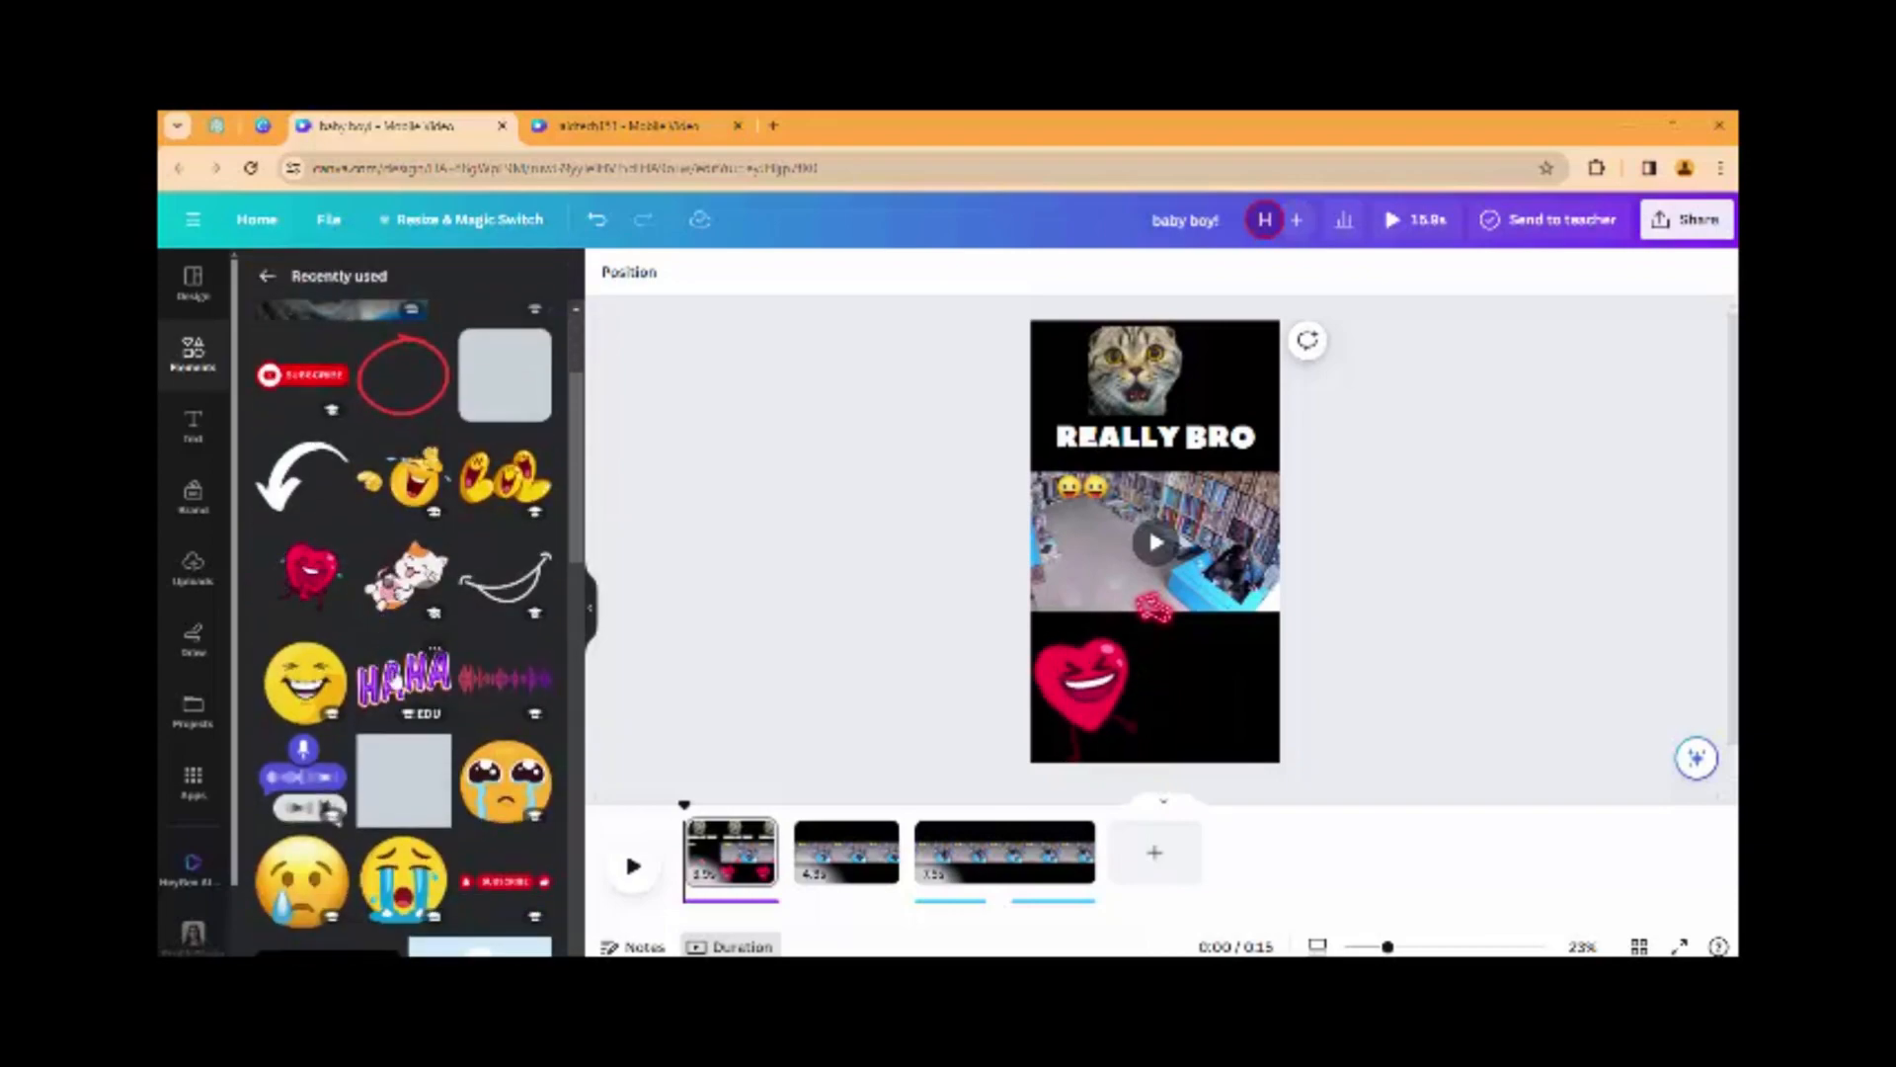
pyautogui.moveTo(1193, 562); pyautogui.dragTo(1225, 665)
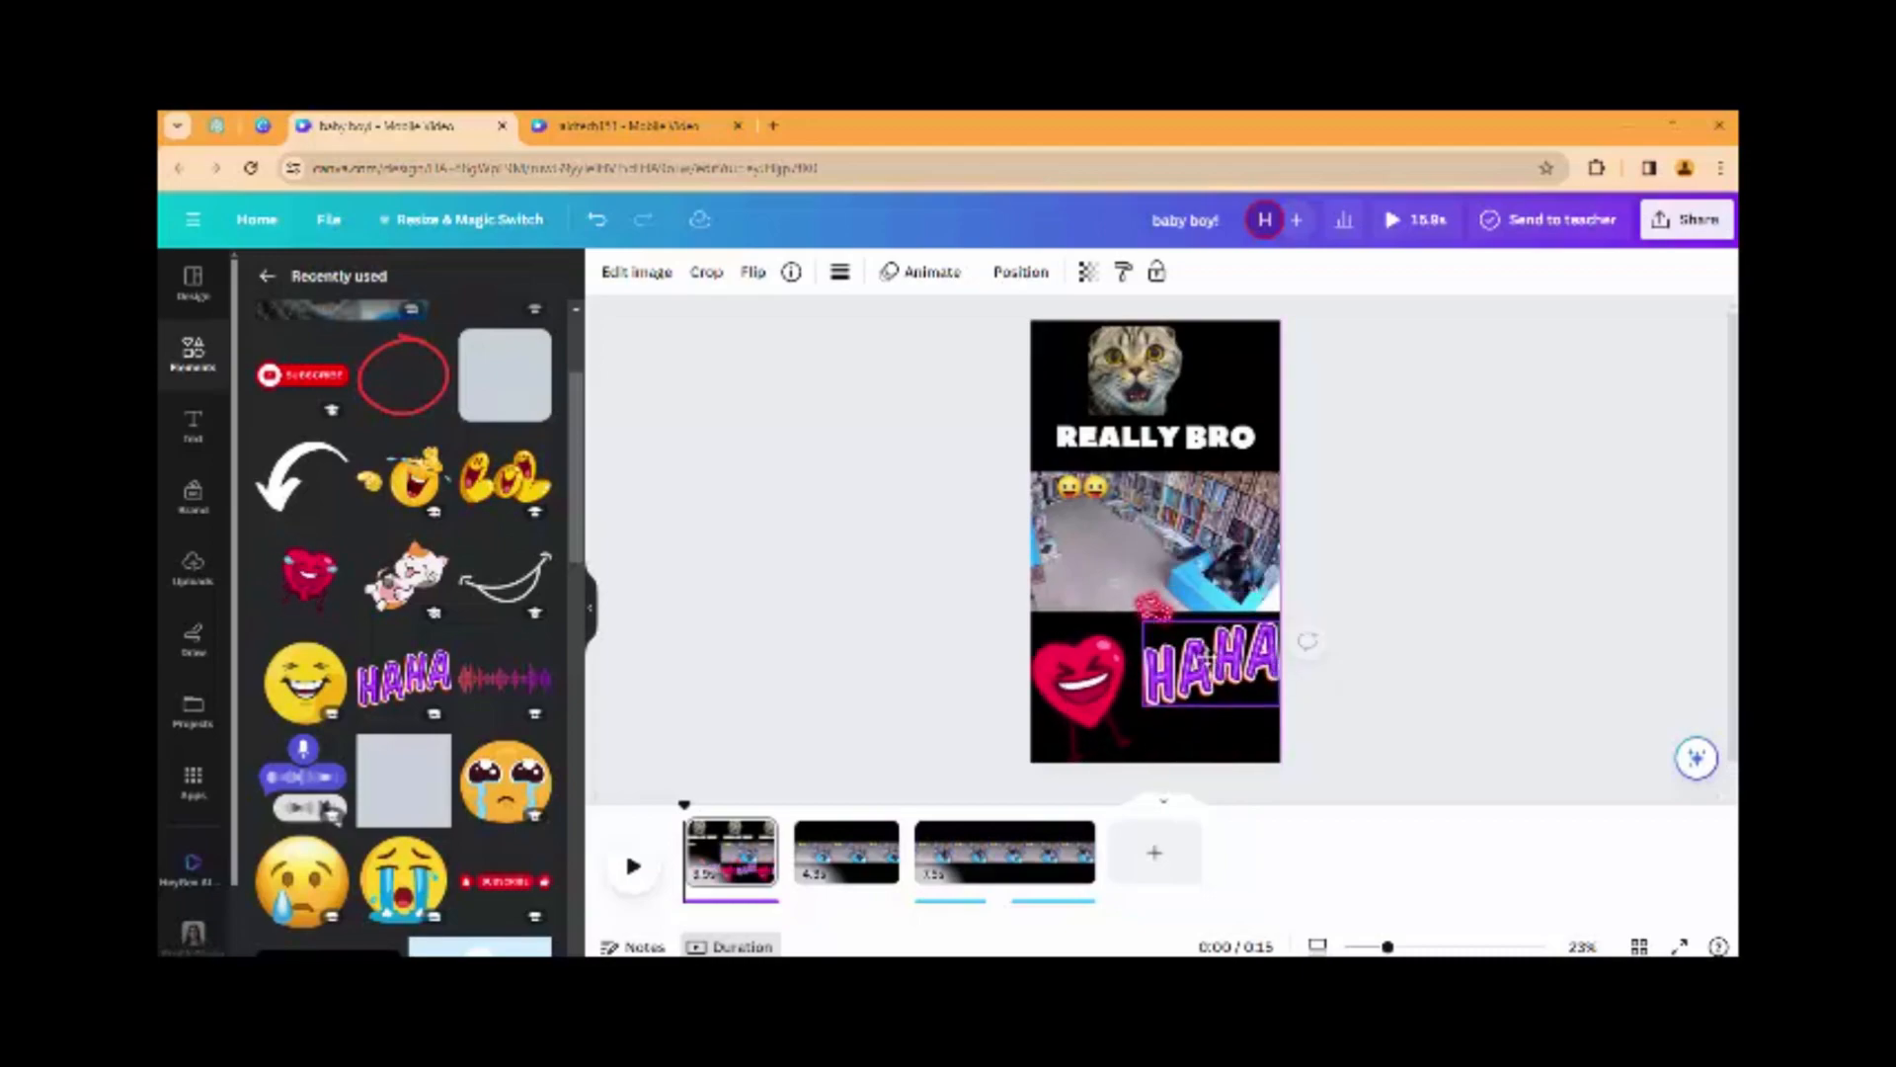
pyautogui.click(1450, 613)
pyautogui.click(1146, 696)
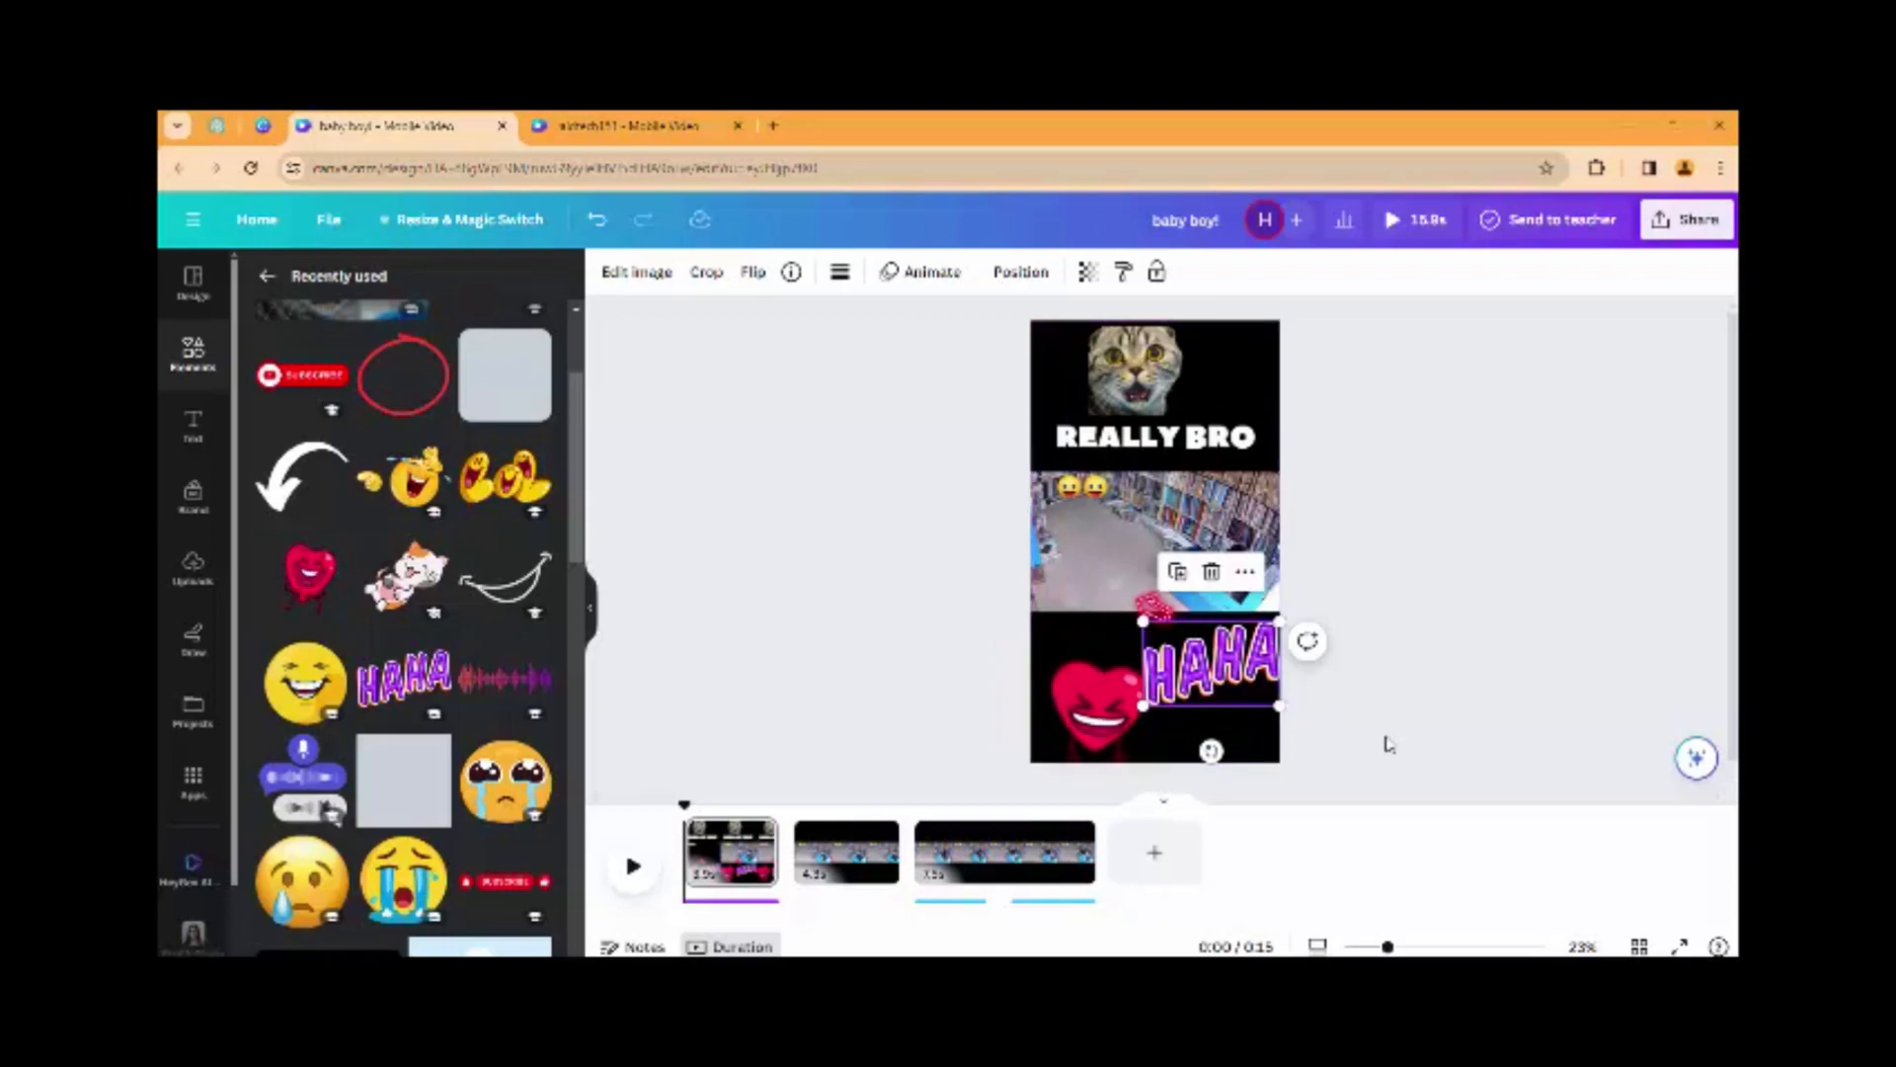
pyautogui.press('space')
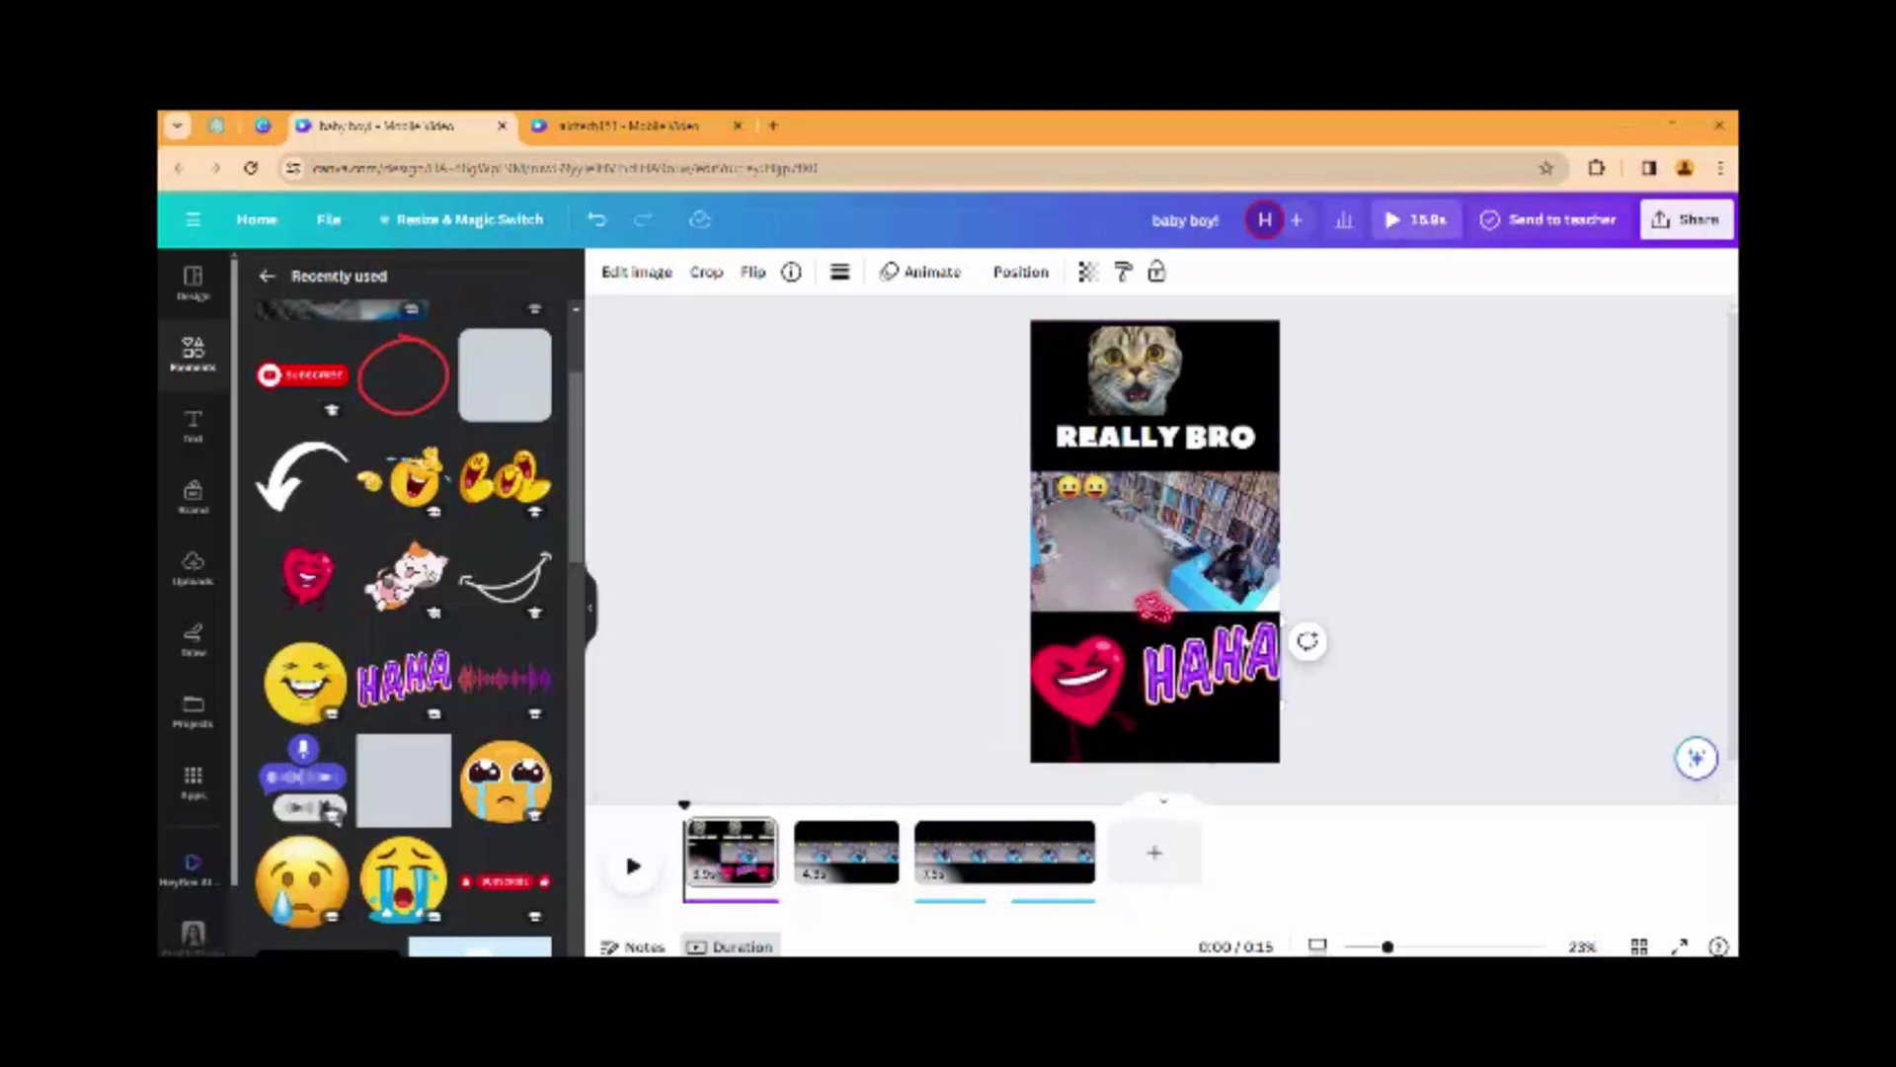
# Add the recently used laughing heart with tears and the purple HAHA graphic below the clip on the second page
pyautogui.click(1194, 672)
pyautogui.moveTo(688, 805); pyautogui.dragTo(816, 795)
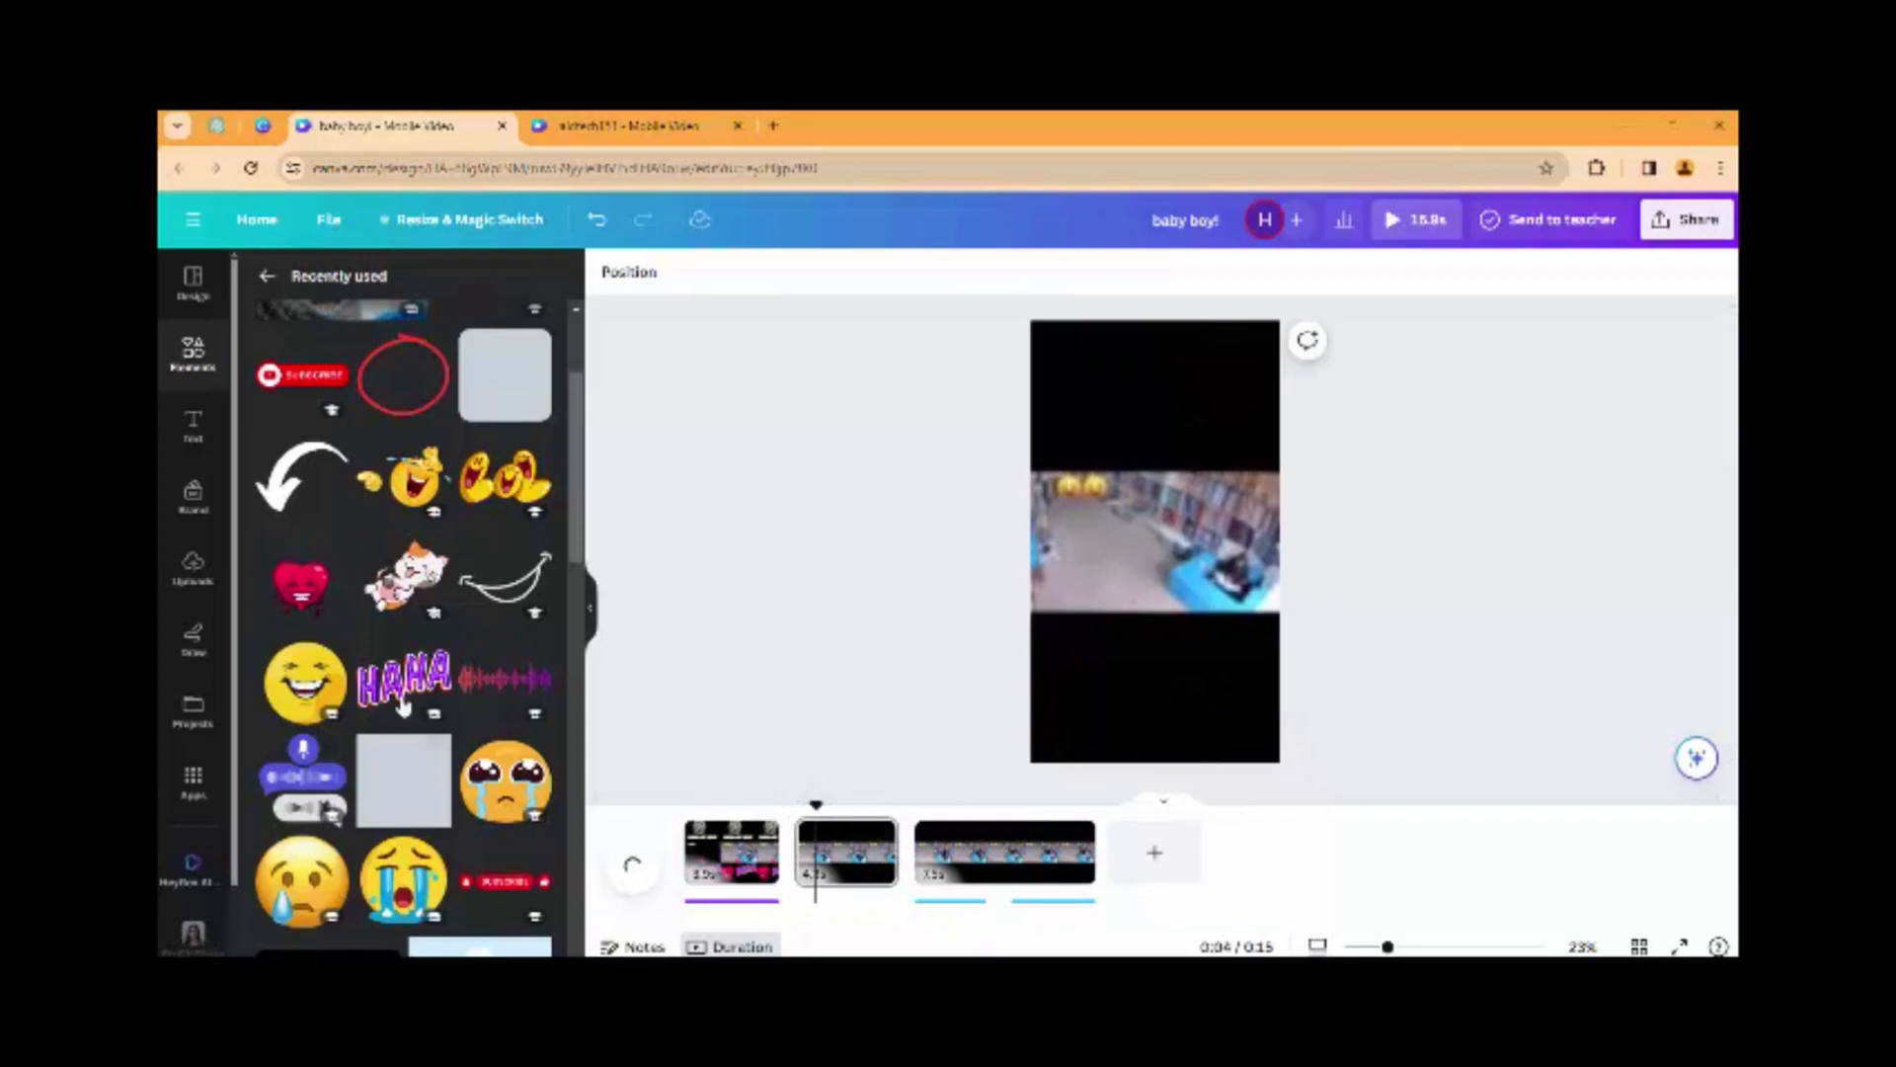
pyautogui.click(300, 580)
pyautogui.moveTo(1142, 559); pyautogui.dragTo(1079, 681)
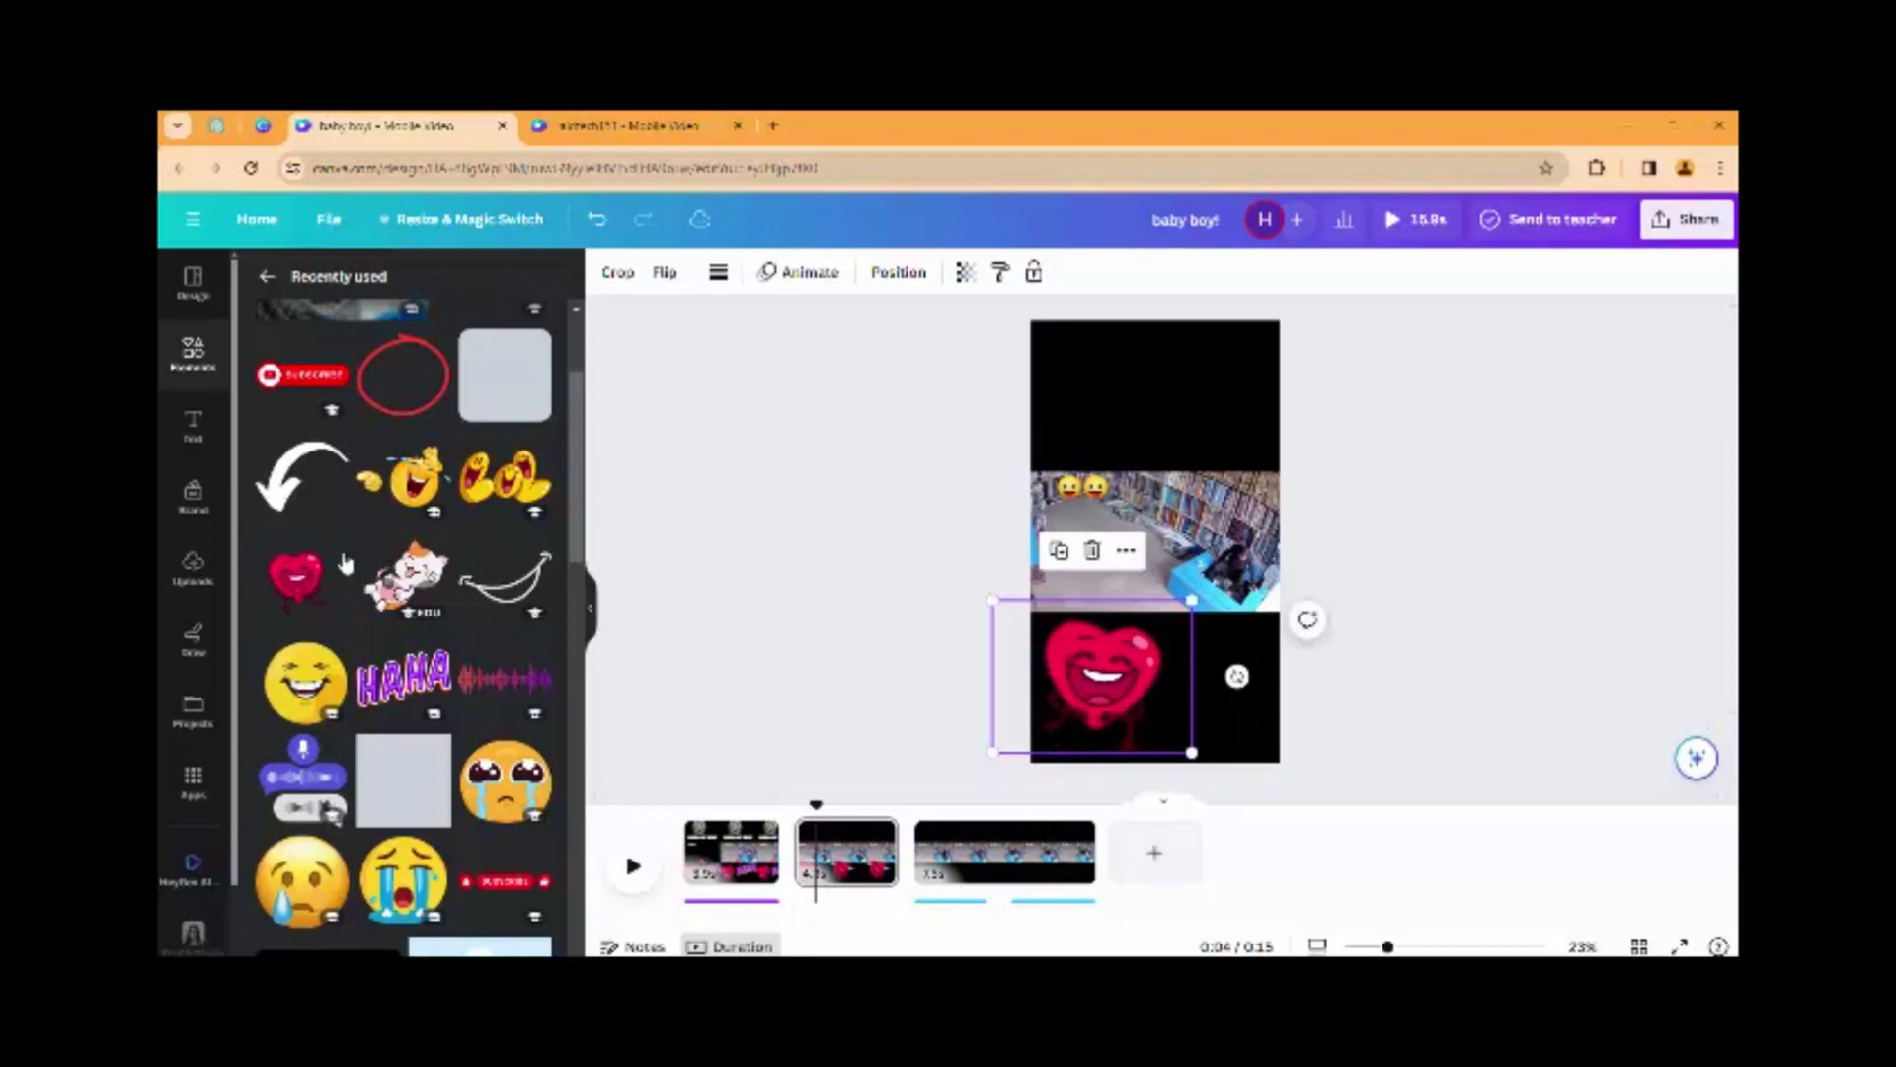
pyautogui.click(403, 679)
pyautogui.moveTo(1197, 535); pyautogui.dragTo(1217, 618)
# Shrink the heart on the second page and arrange it and the HAHA graphic side by side below the clip
pyautogui.click(1106, 681)
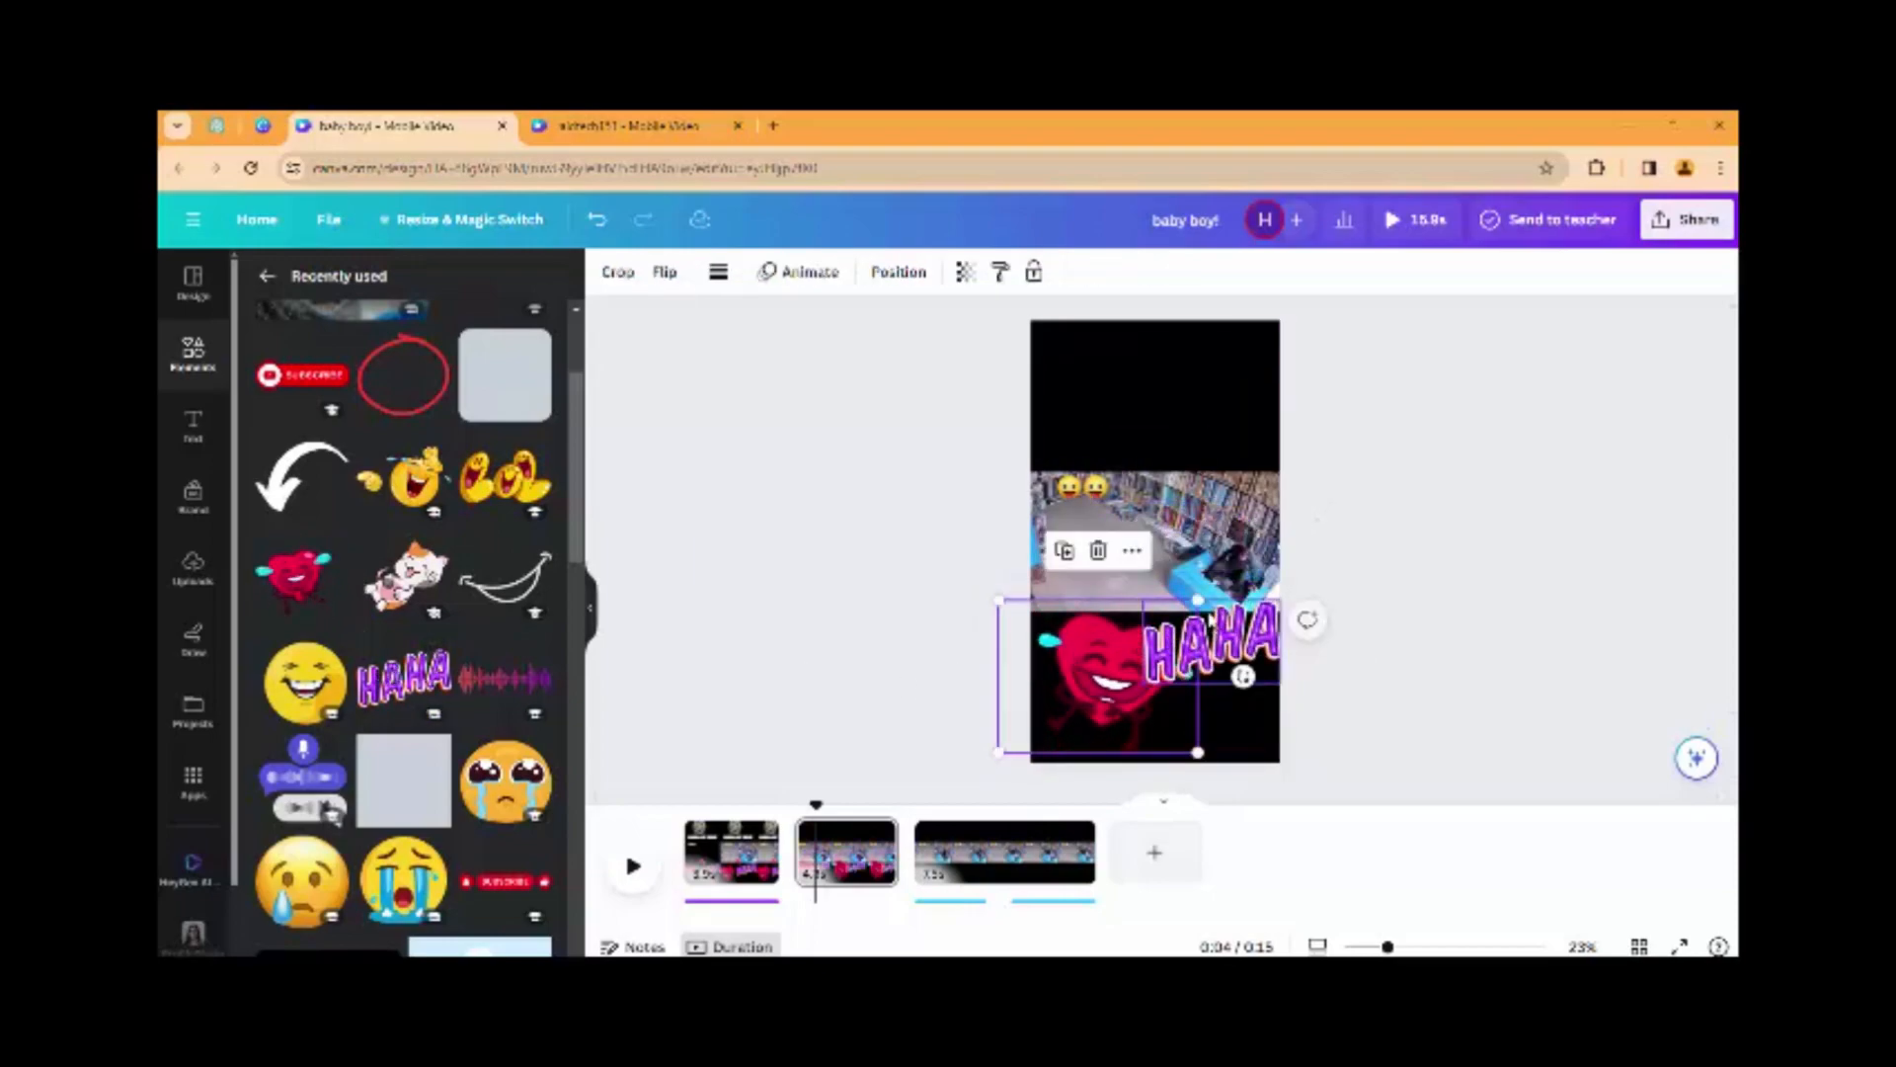
pyautogui.moveTo(1198, 752); pyautogui.dragTo(1179, 728)
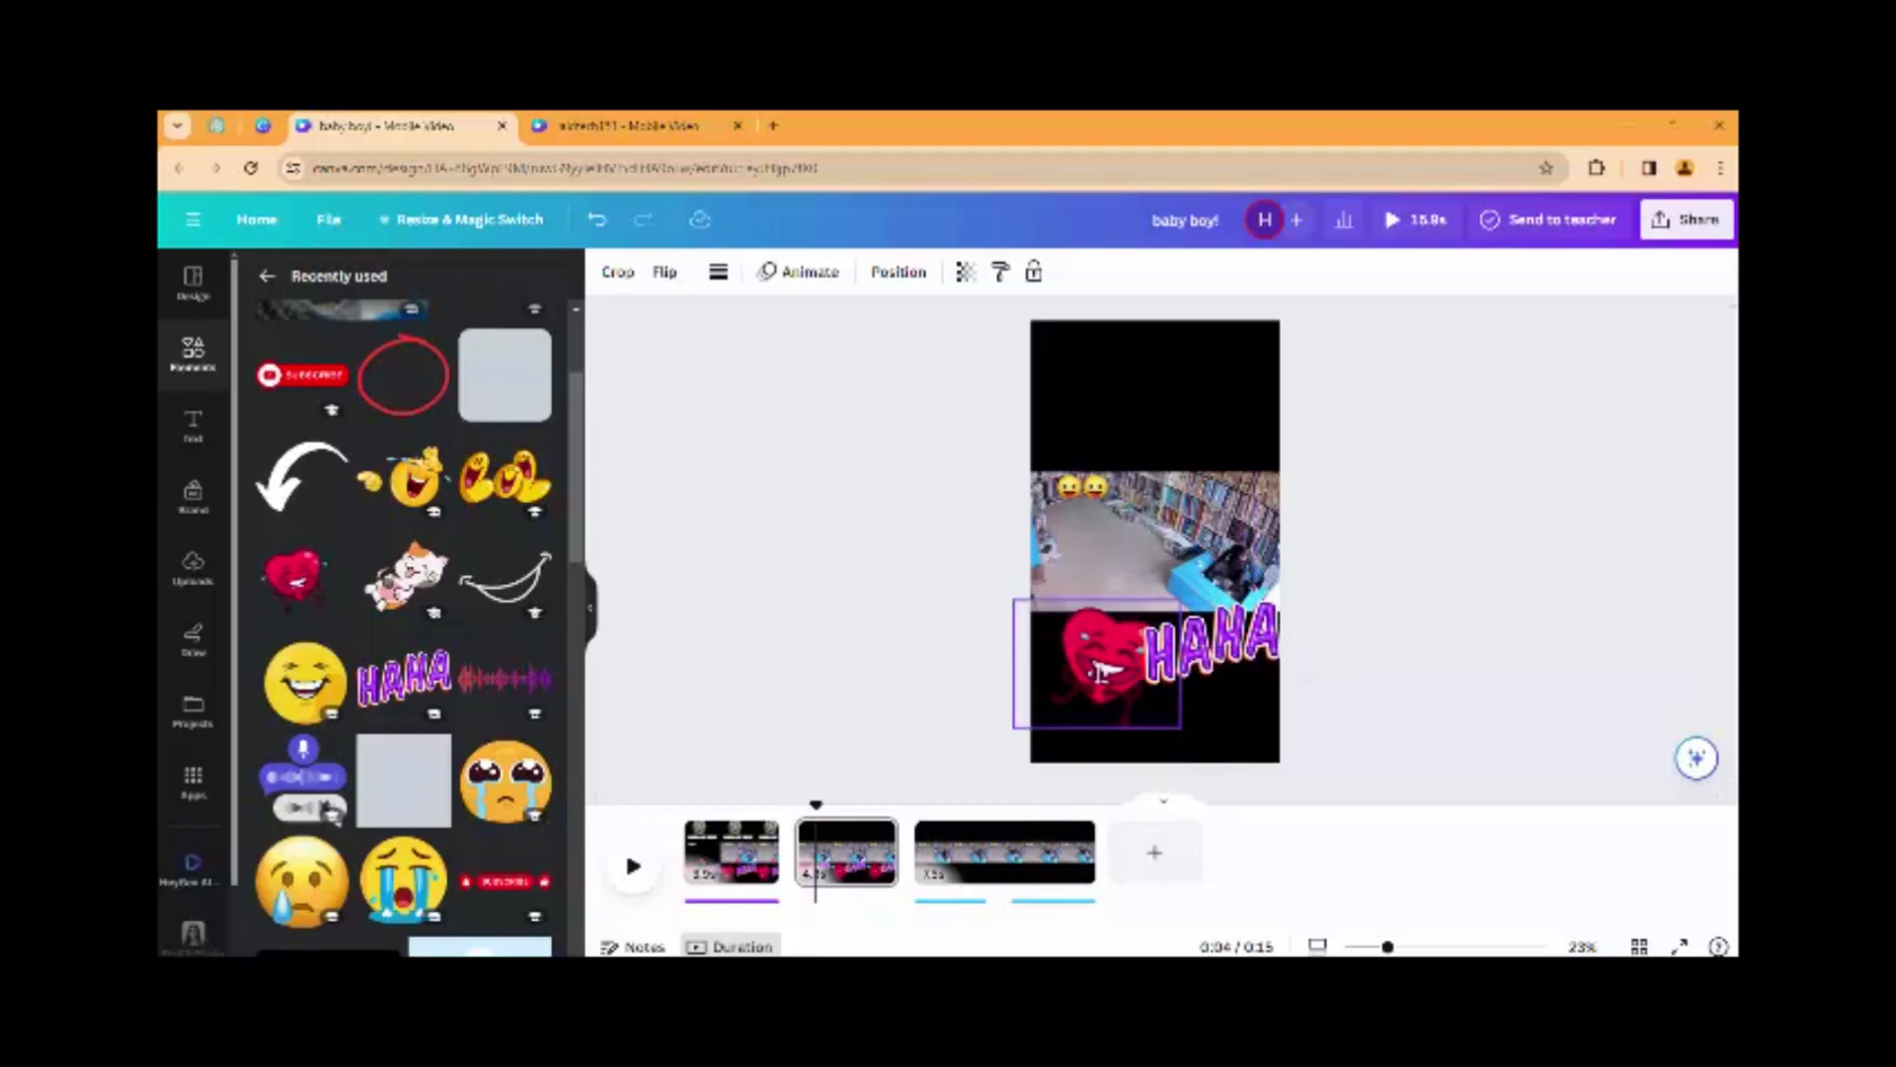
pyautogui.click(1156, 661)
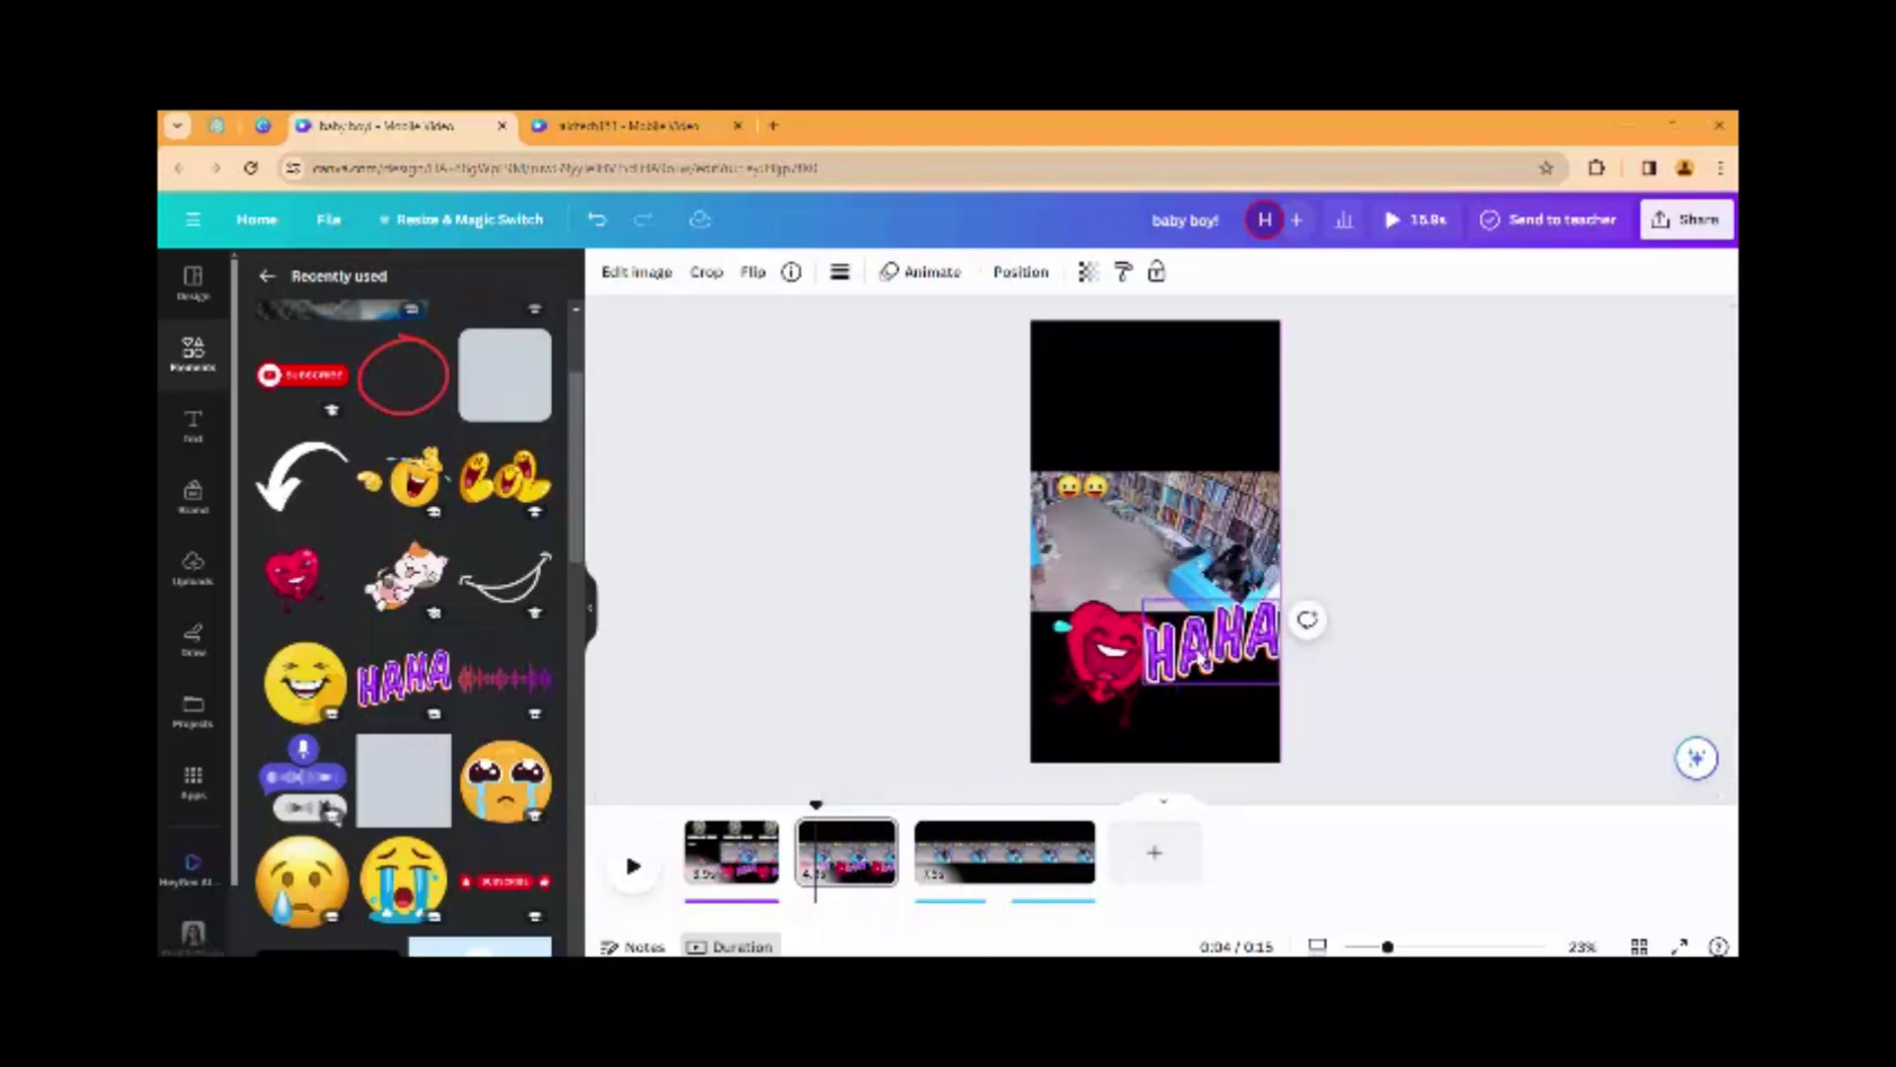
pyautogui.click(1106, 681)
pyautogui.moveTo(1178, 614); pyautogui.dragTo(1165, 619)
pyautogui.click(1150, 657)
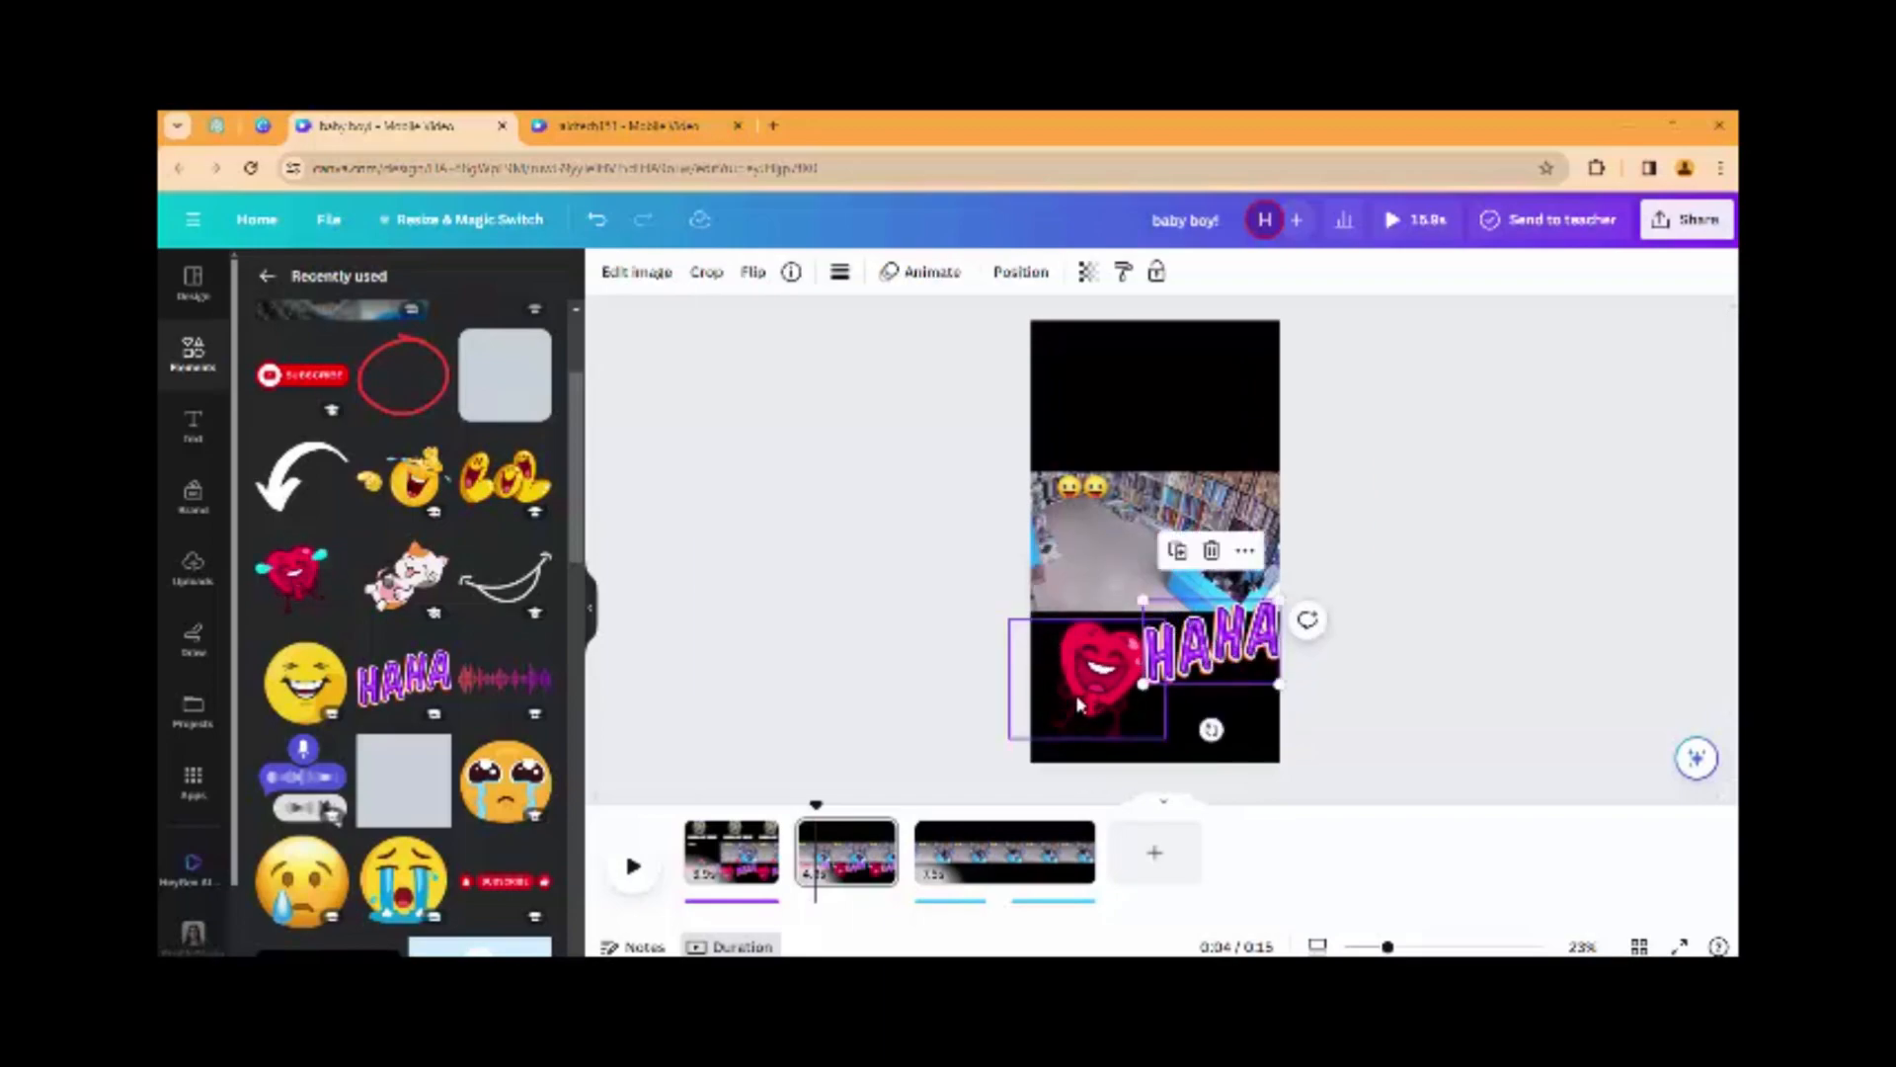
pyautogui.click(1079, 704)
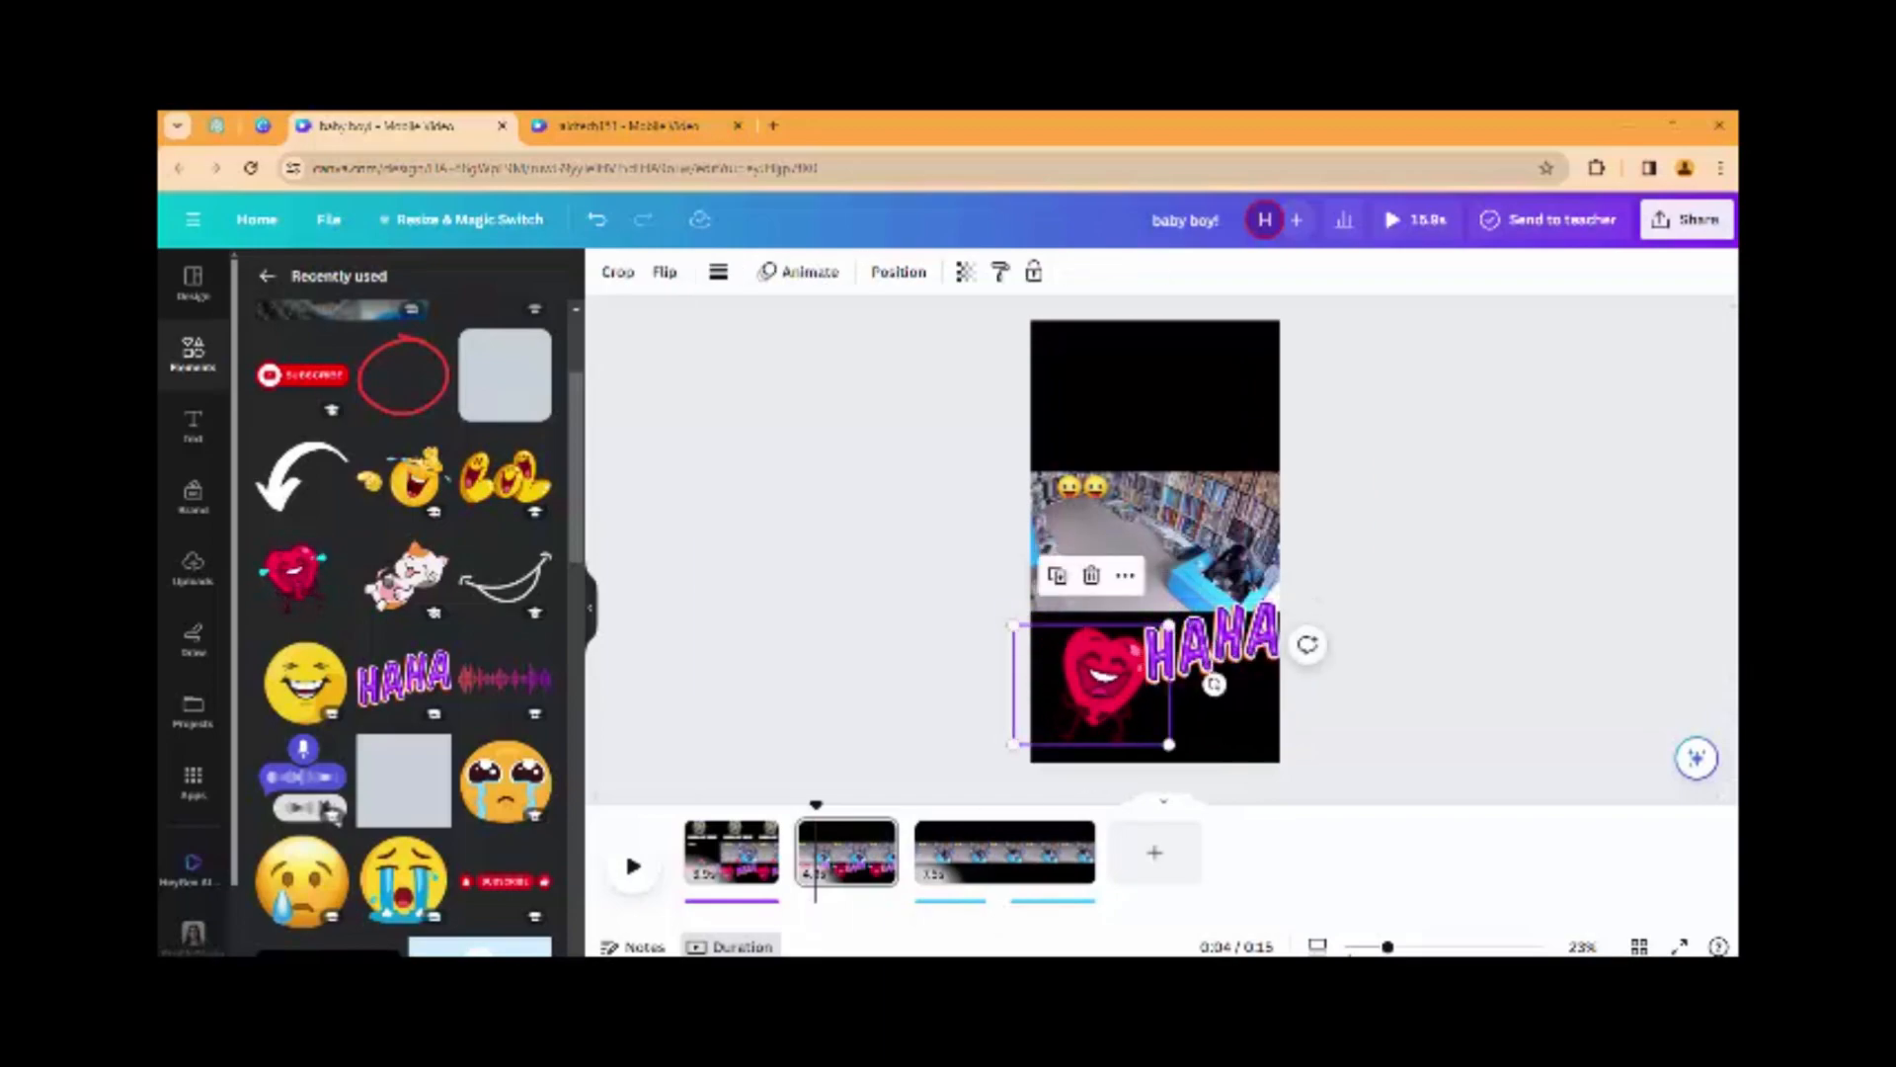
pyautogui.click(1158, 667)
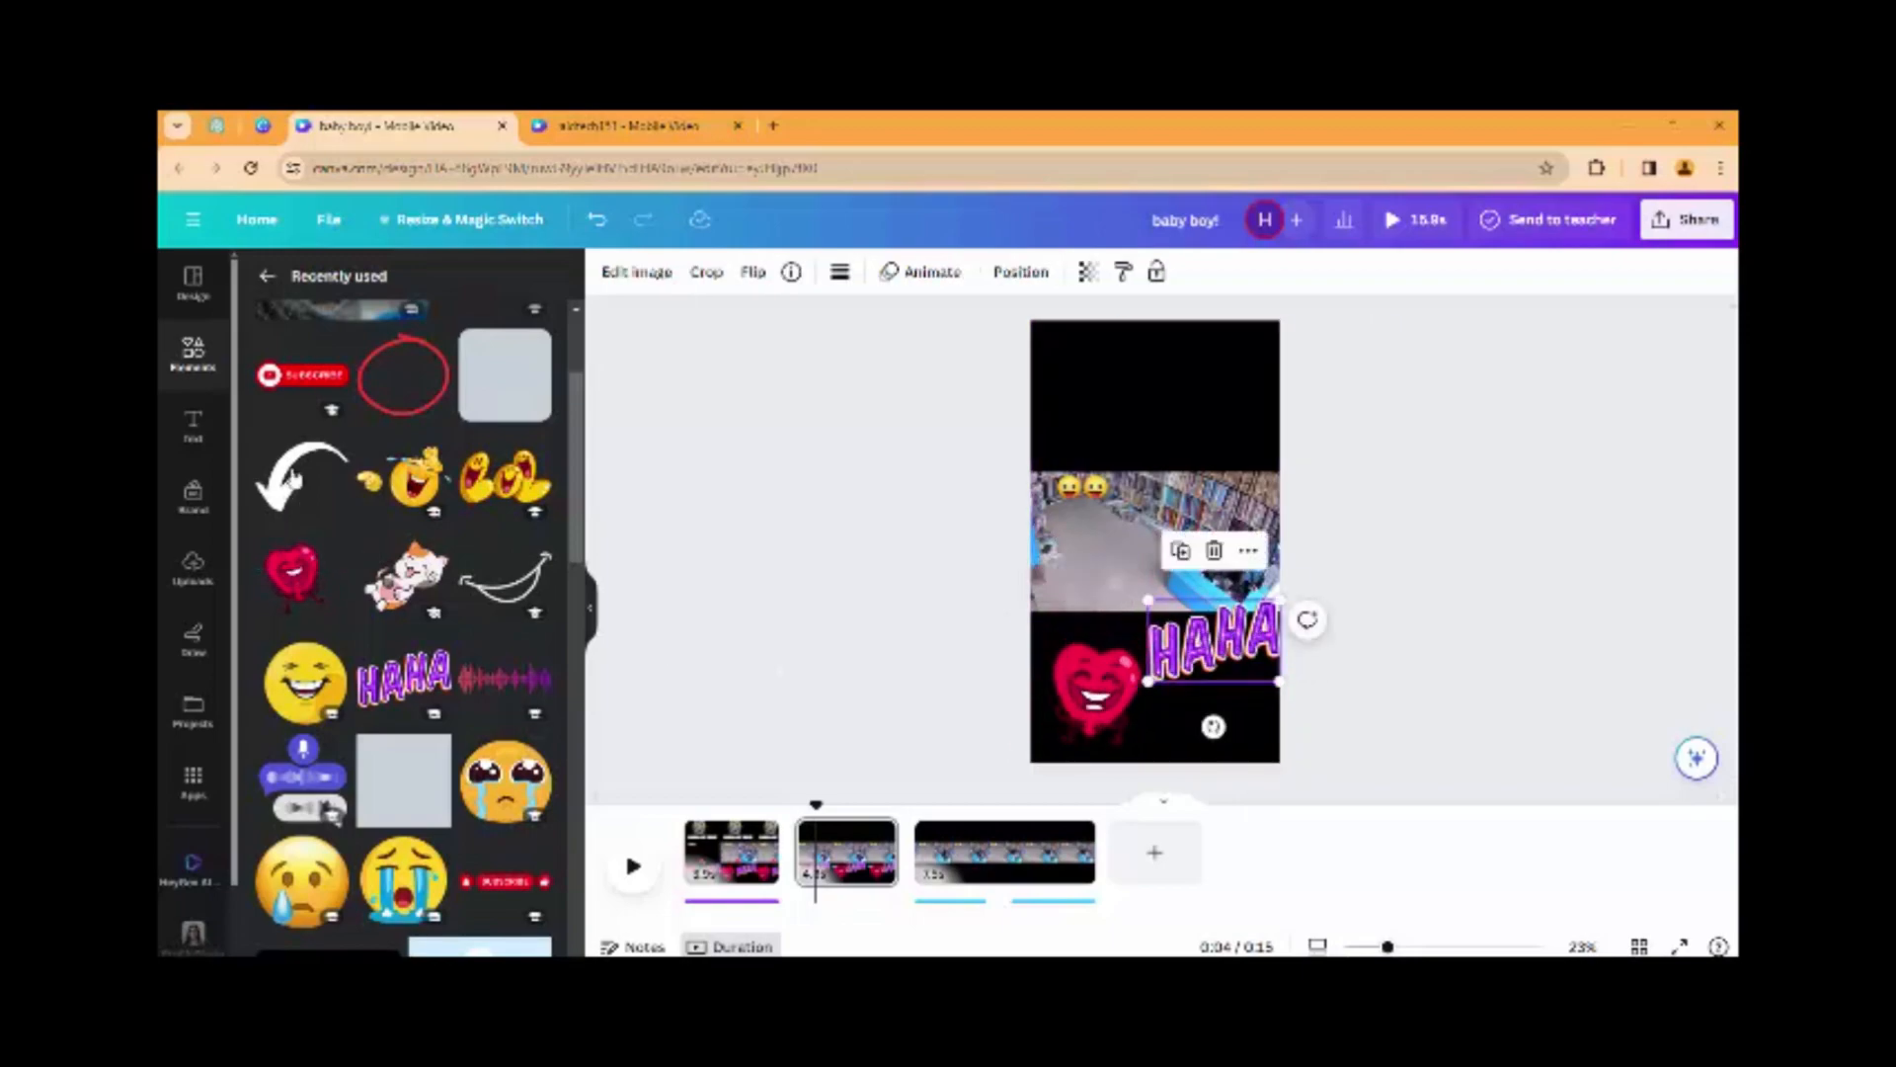
# Copy the cat photo from the first page to the same spot above the clip on the second and third pages
pyautogui.click(734, 862)
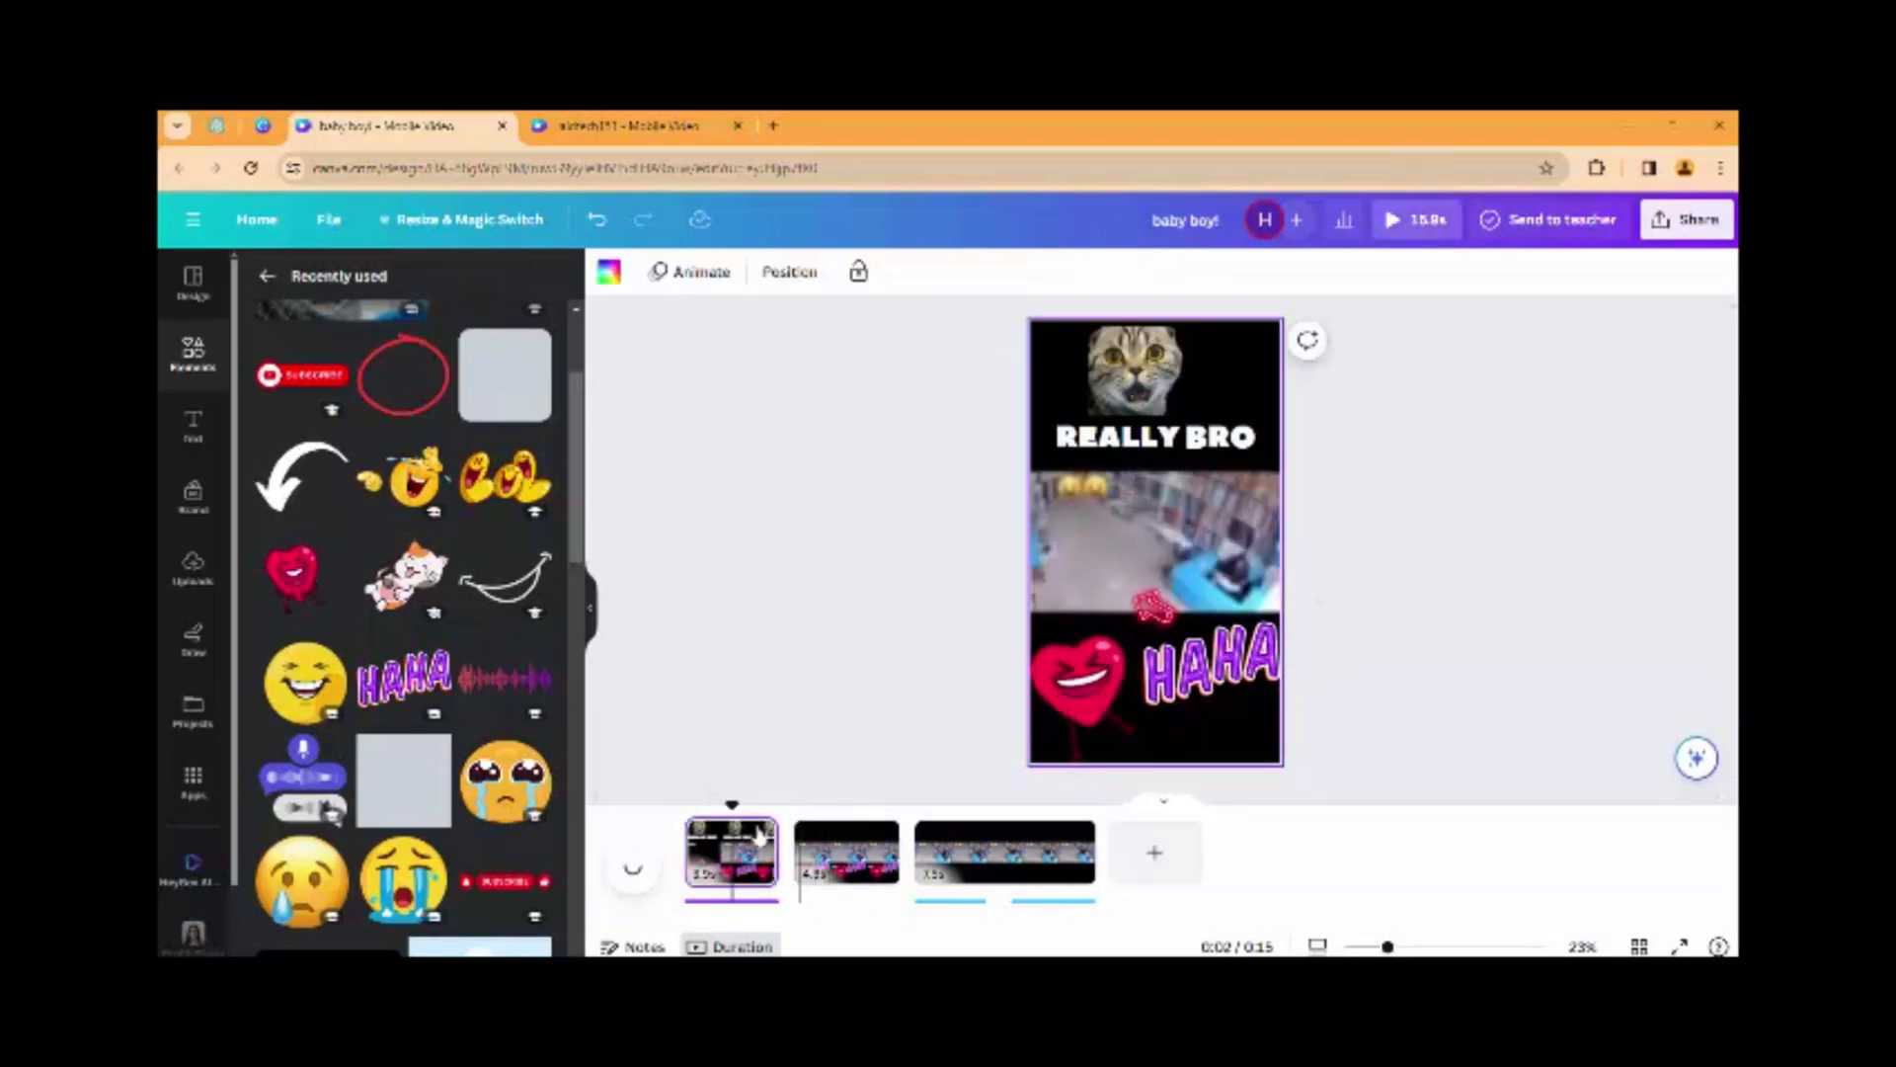
pyautogui.click(1136, 374)
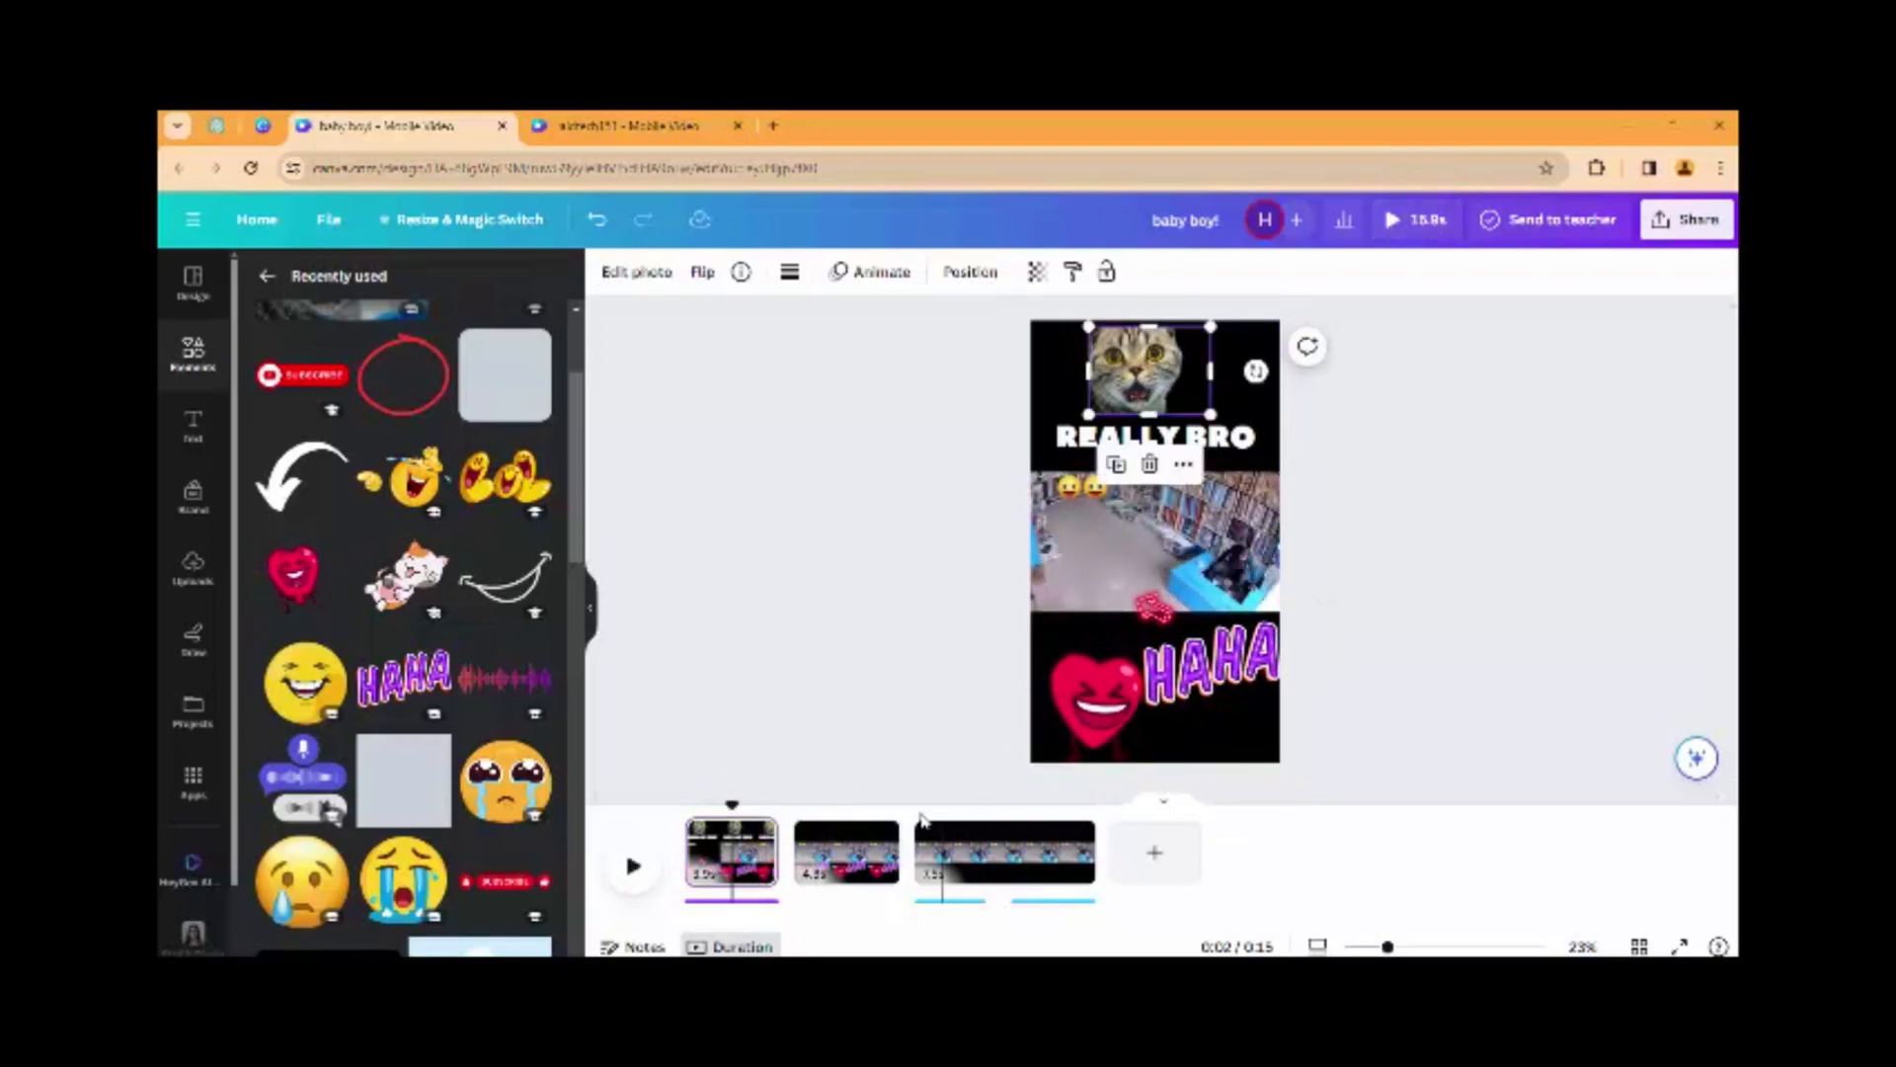
pyautogui.click(863, 851)
pyautogui.click(1131, 388)
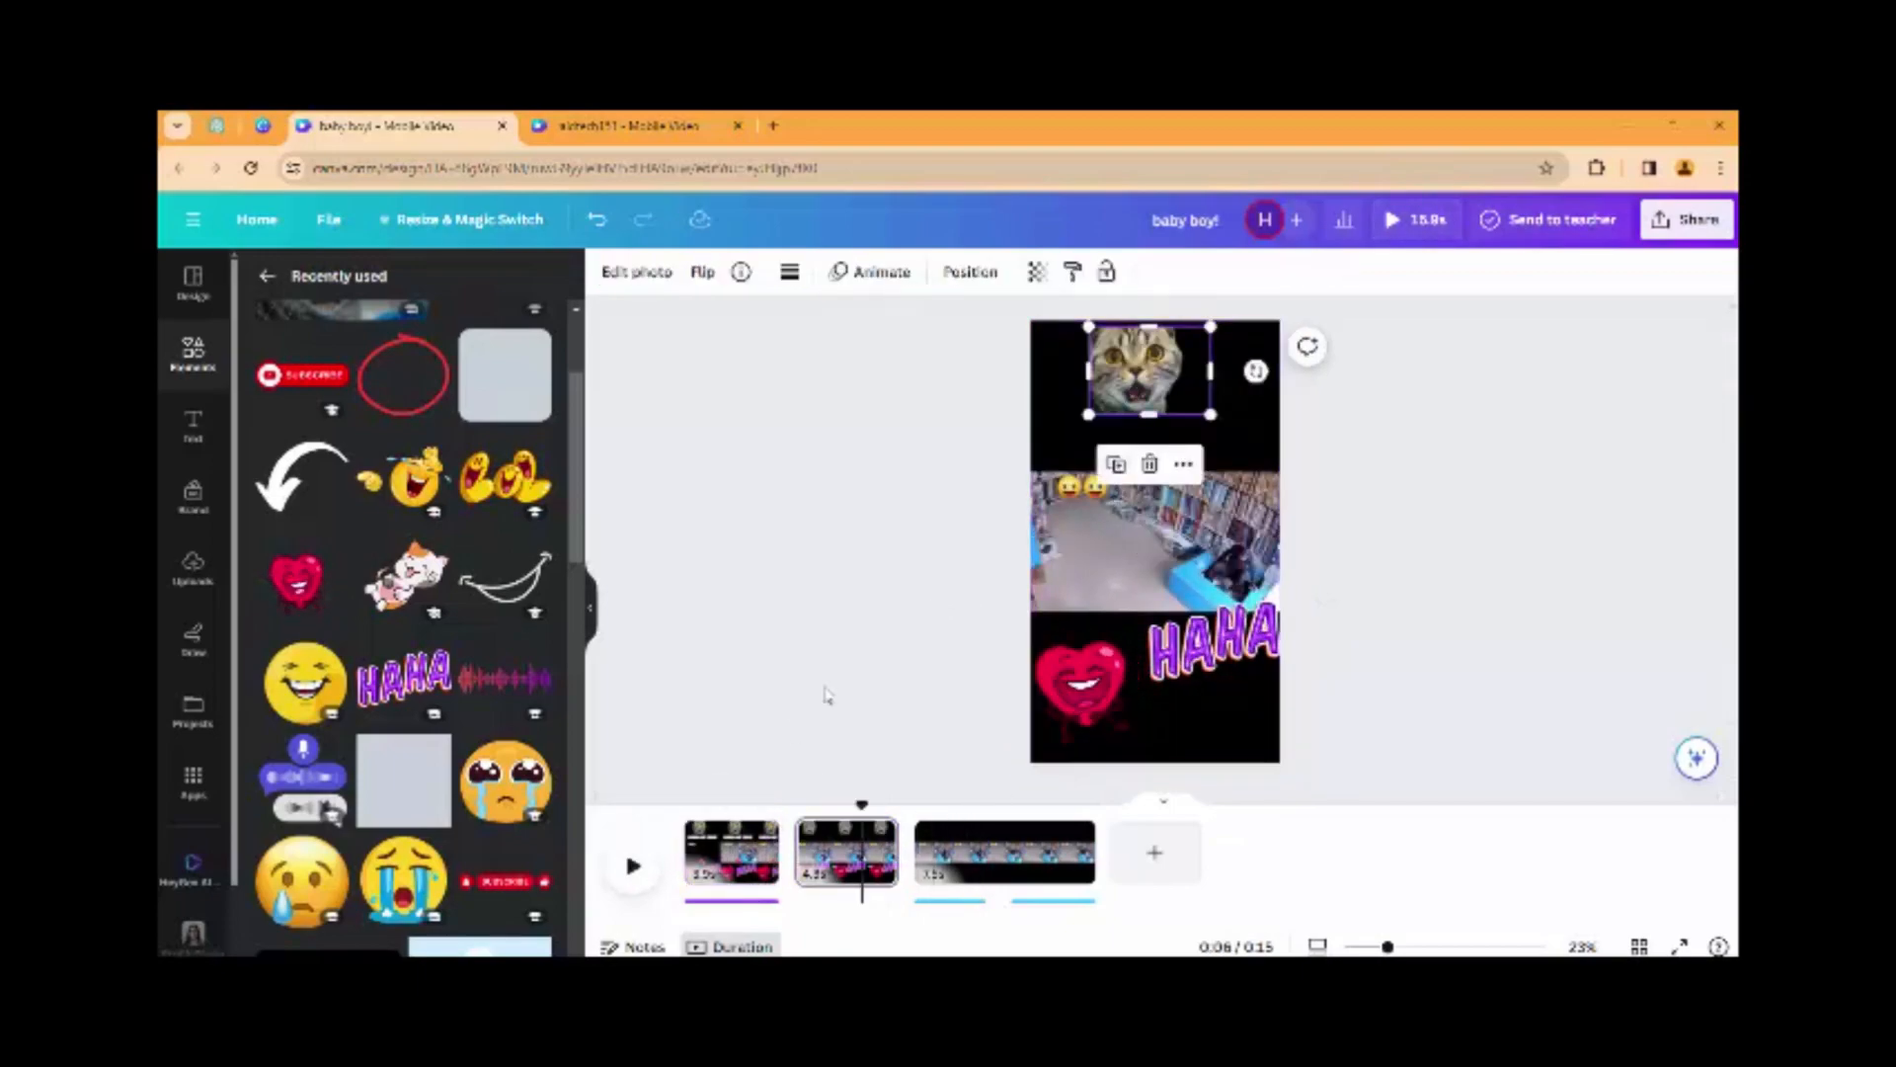
pyautogui.click(1019, 851)
pyautogui.click(1148, 410)
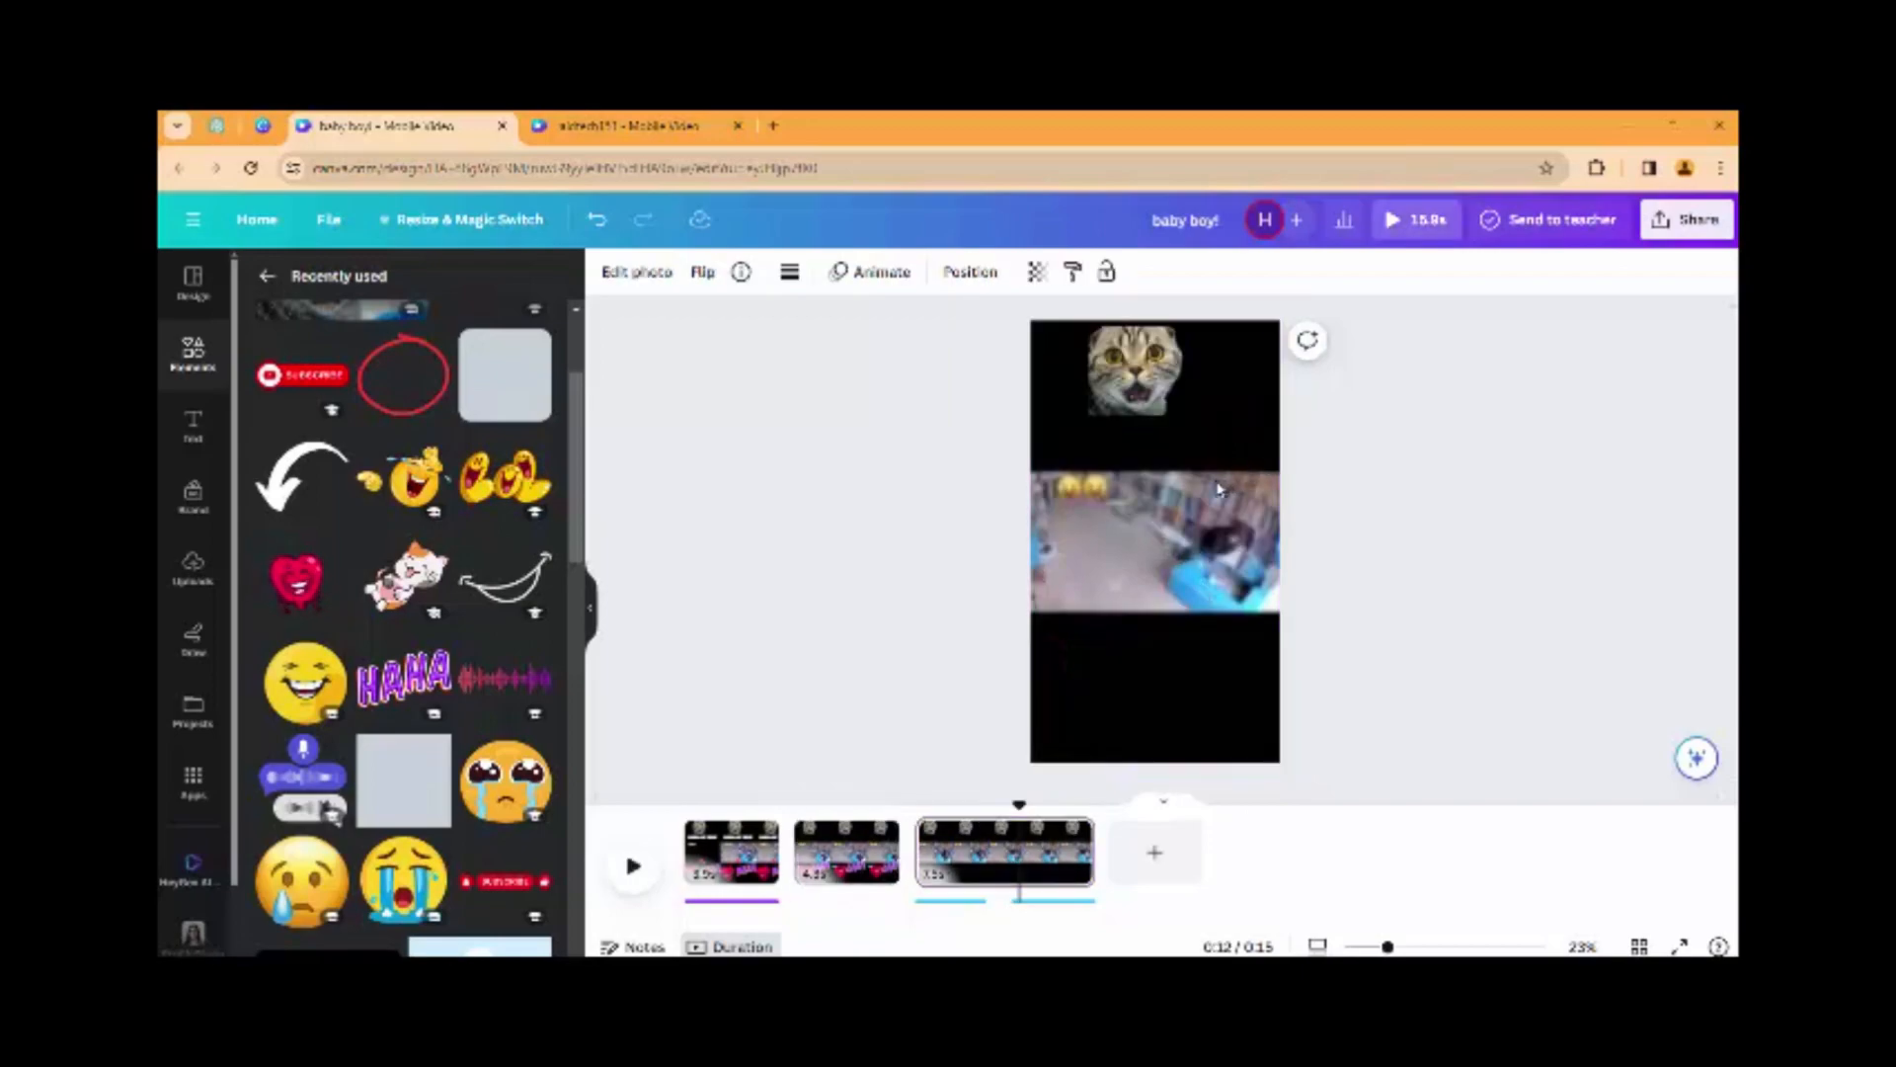
# Copy the second page's laughing heart and the first page's HAHA graphic below the clip on the third page
pyautogui.click(731, 854)
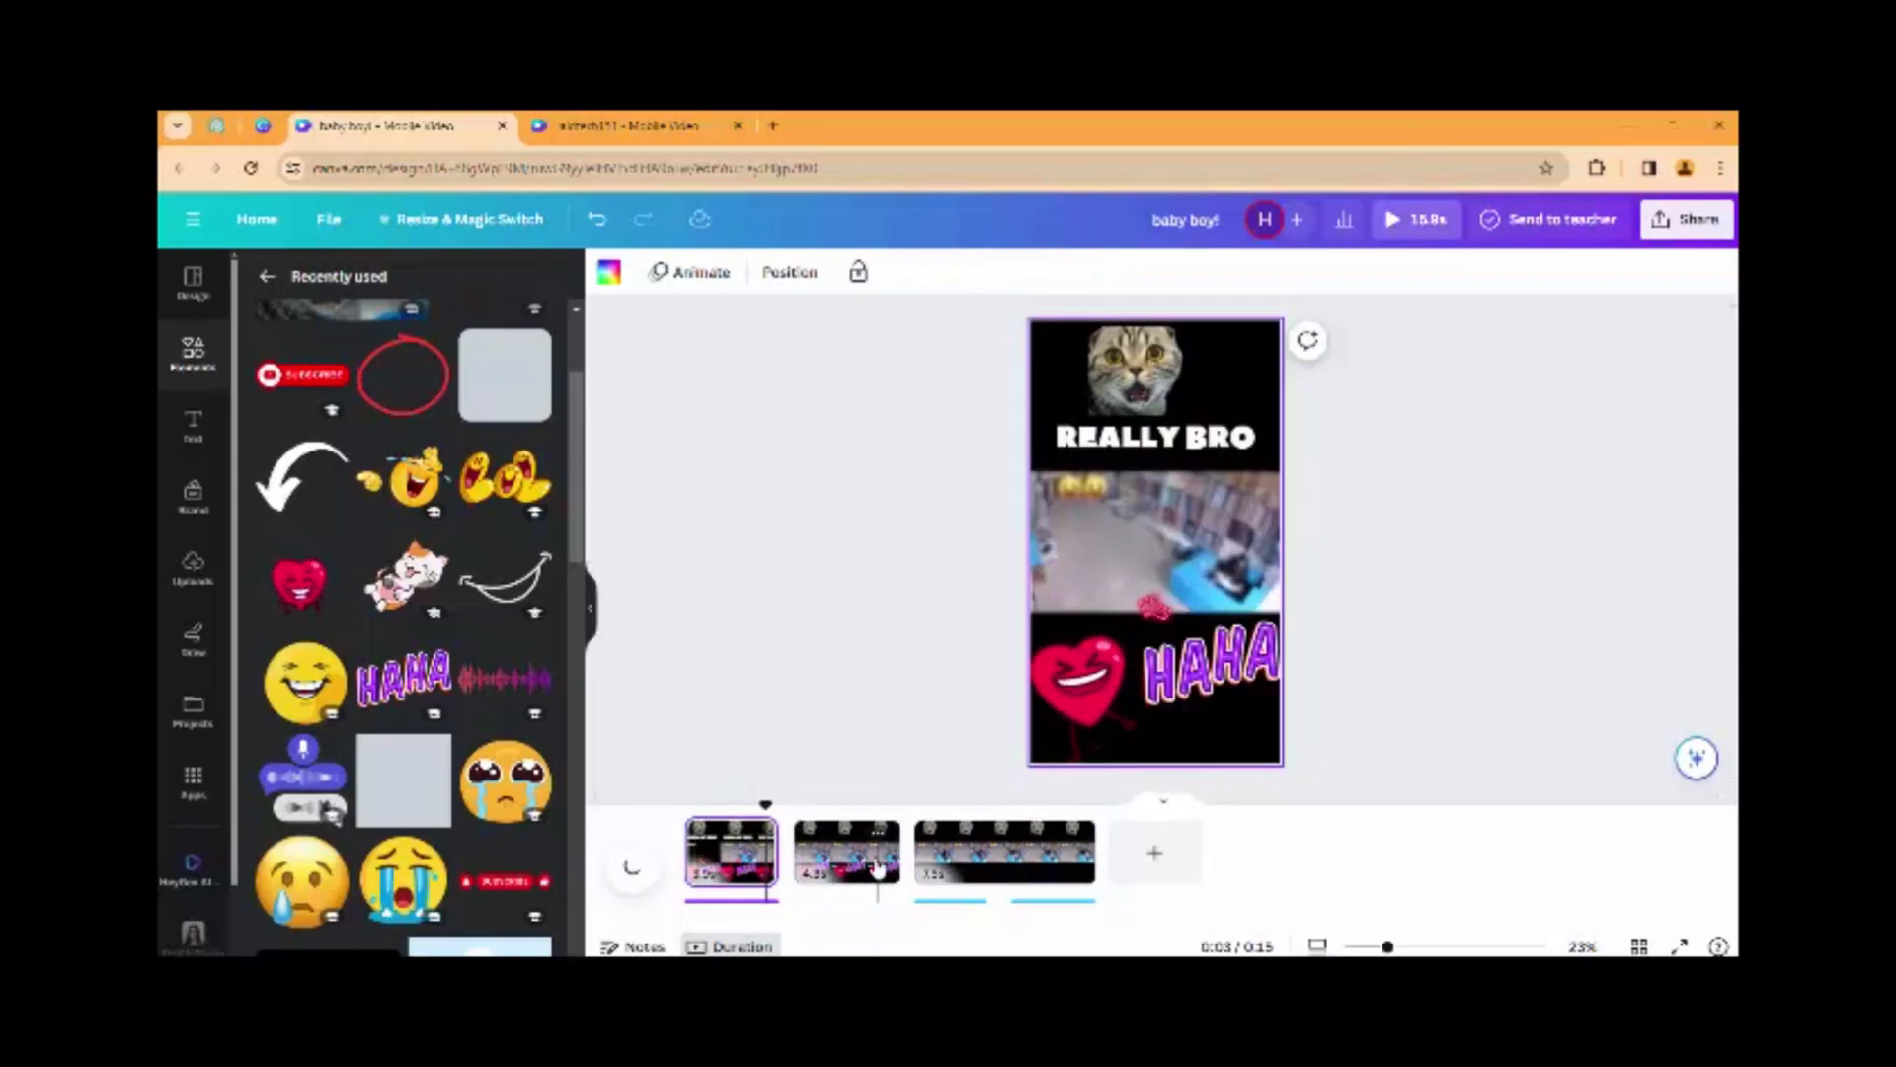
pyautogui.click(847, 874)
pyautogui.click(1054, 748)
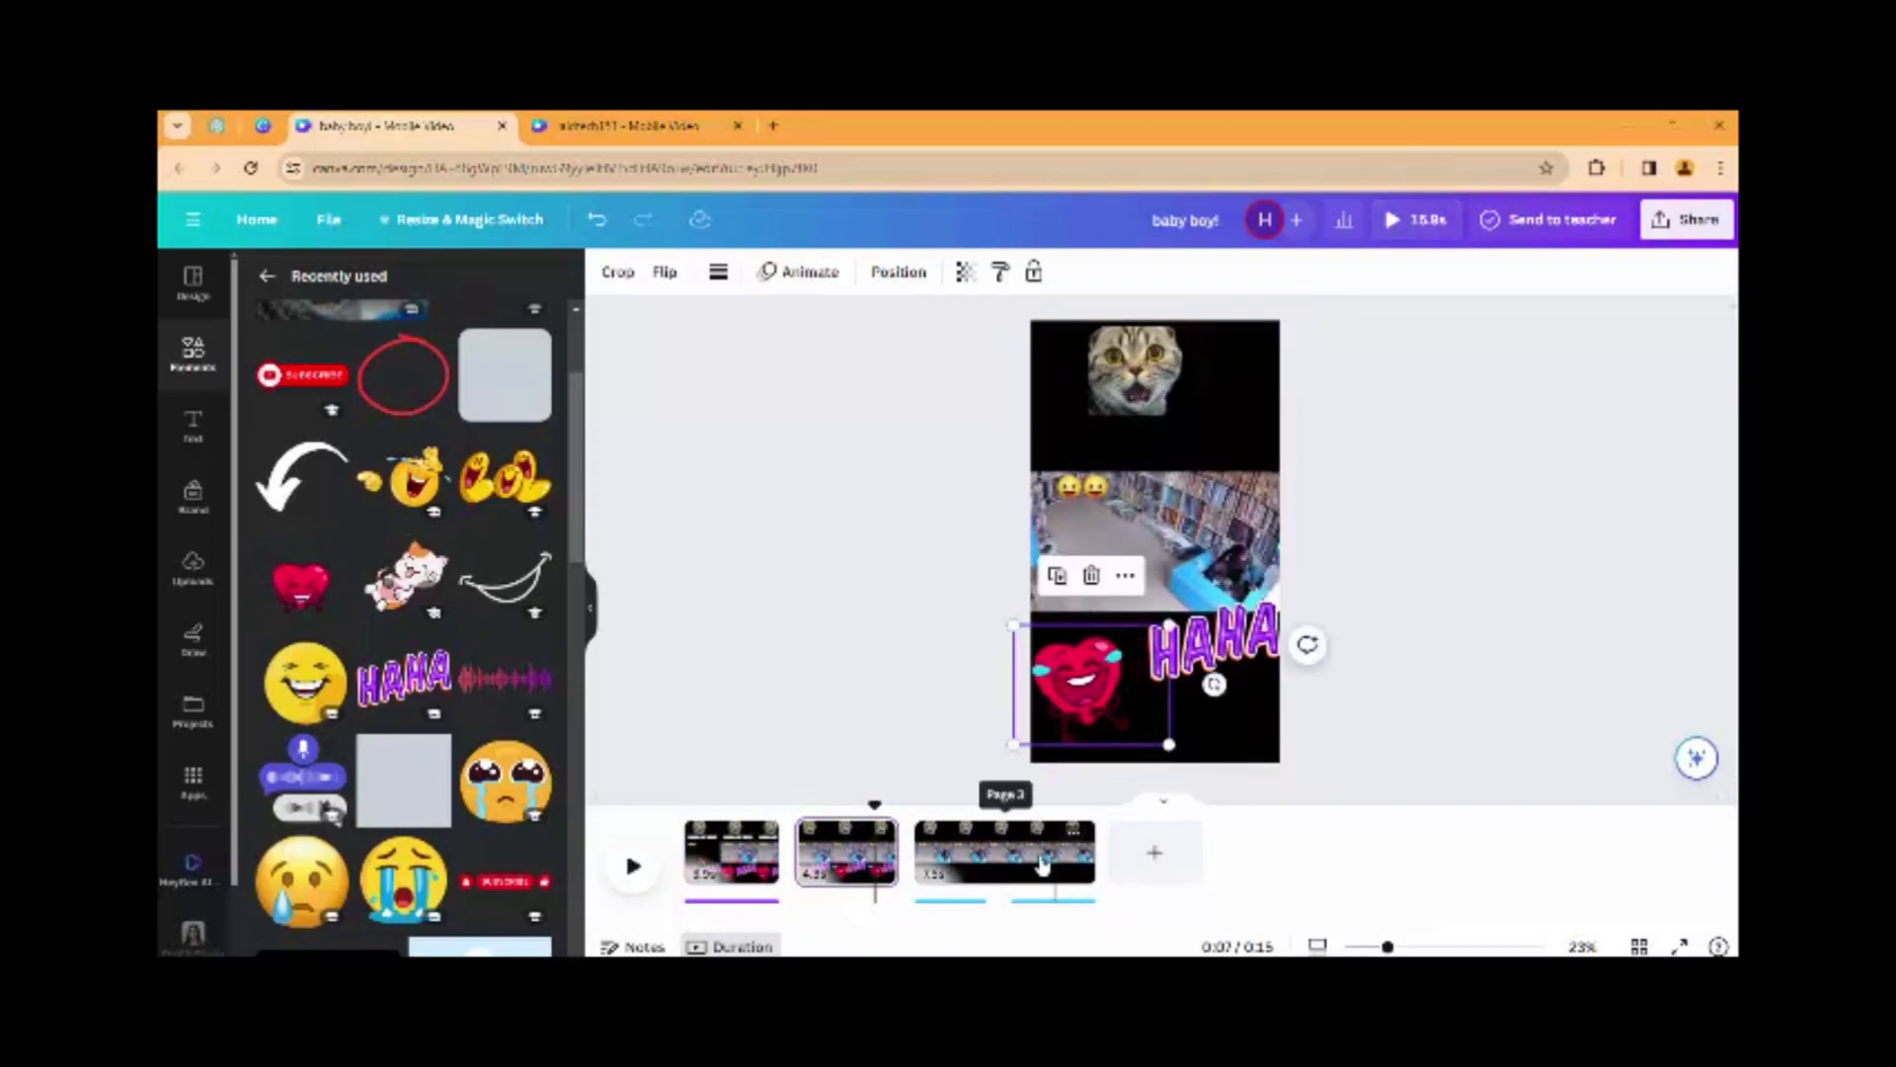
pyautogui.click(1028, 859)
pyautogui.click(1129, 718)
pyautogui.click(1006, 854)
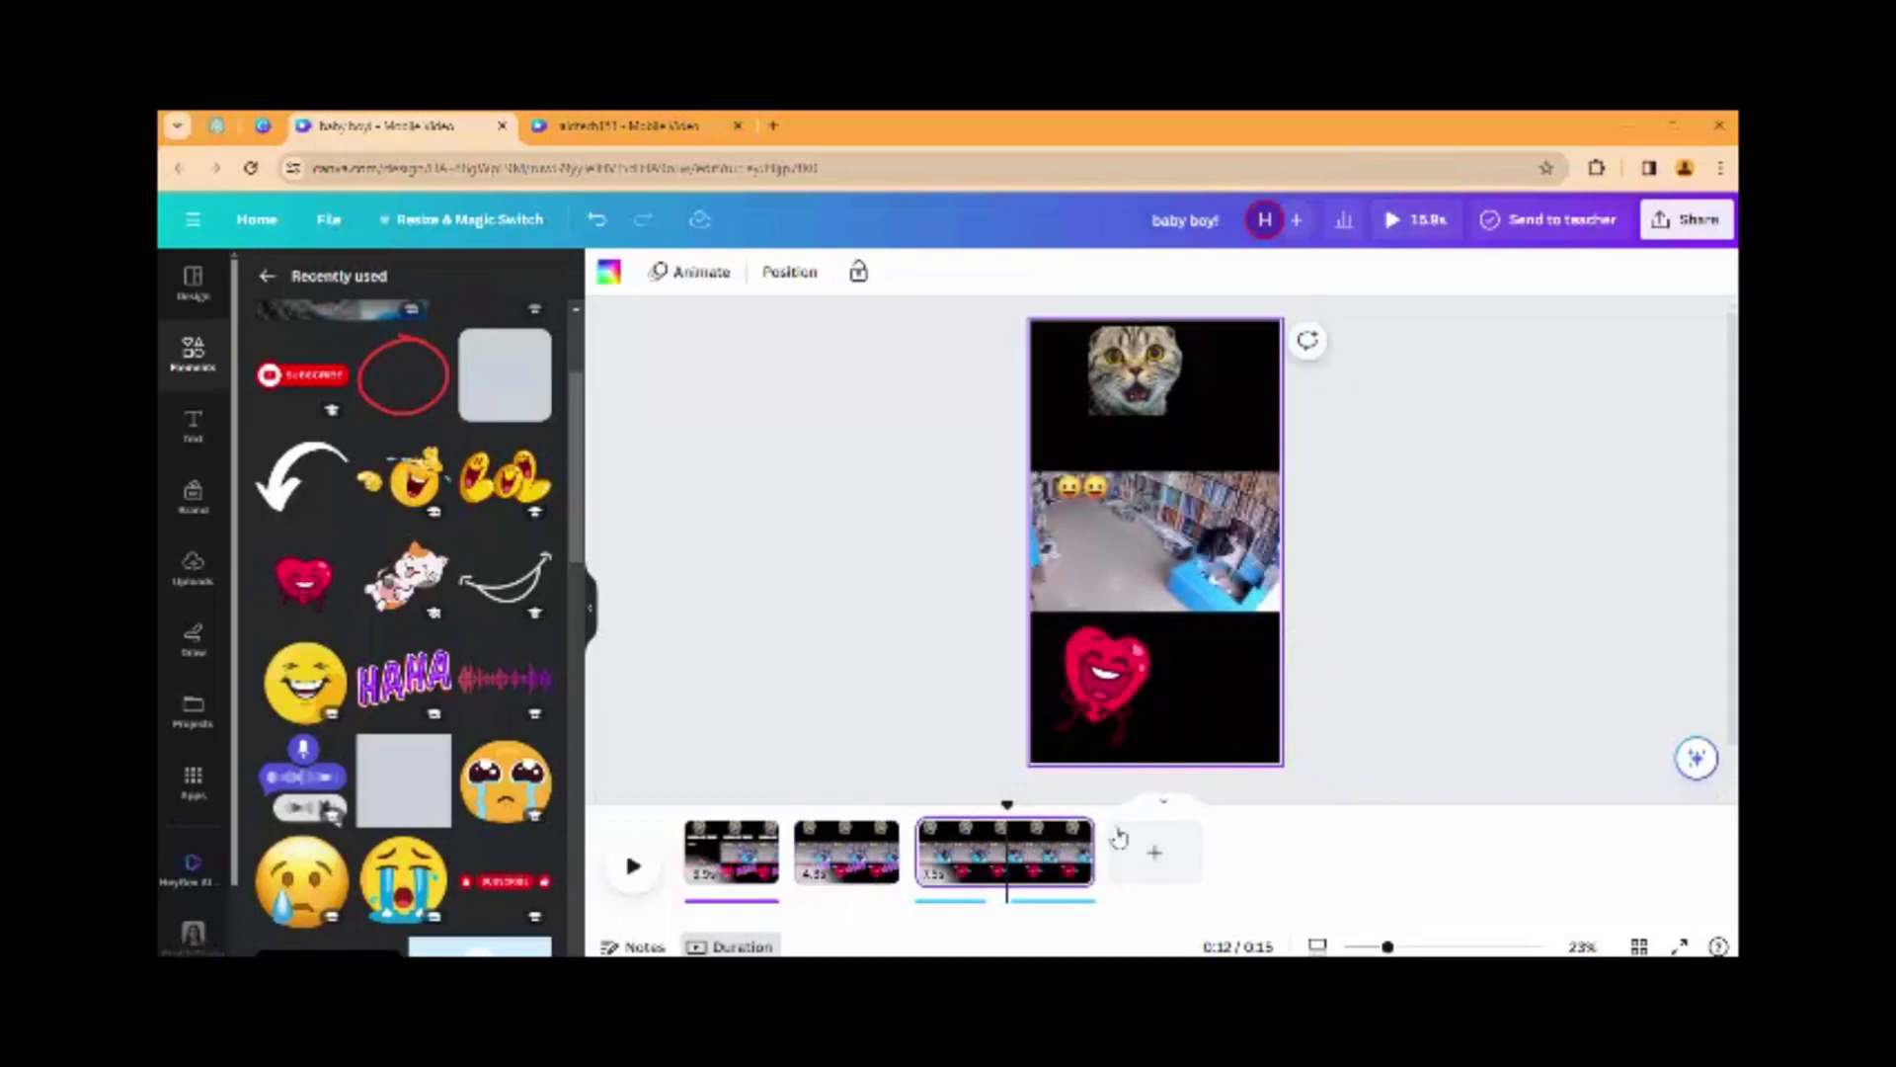
pyautogui.click(740, 861)
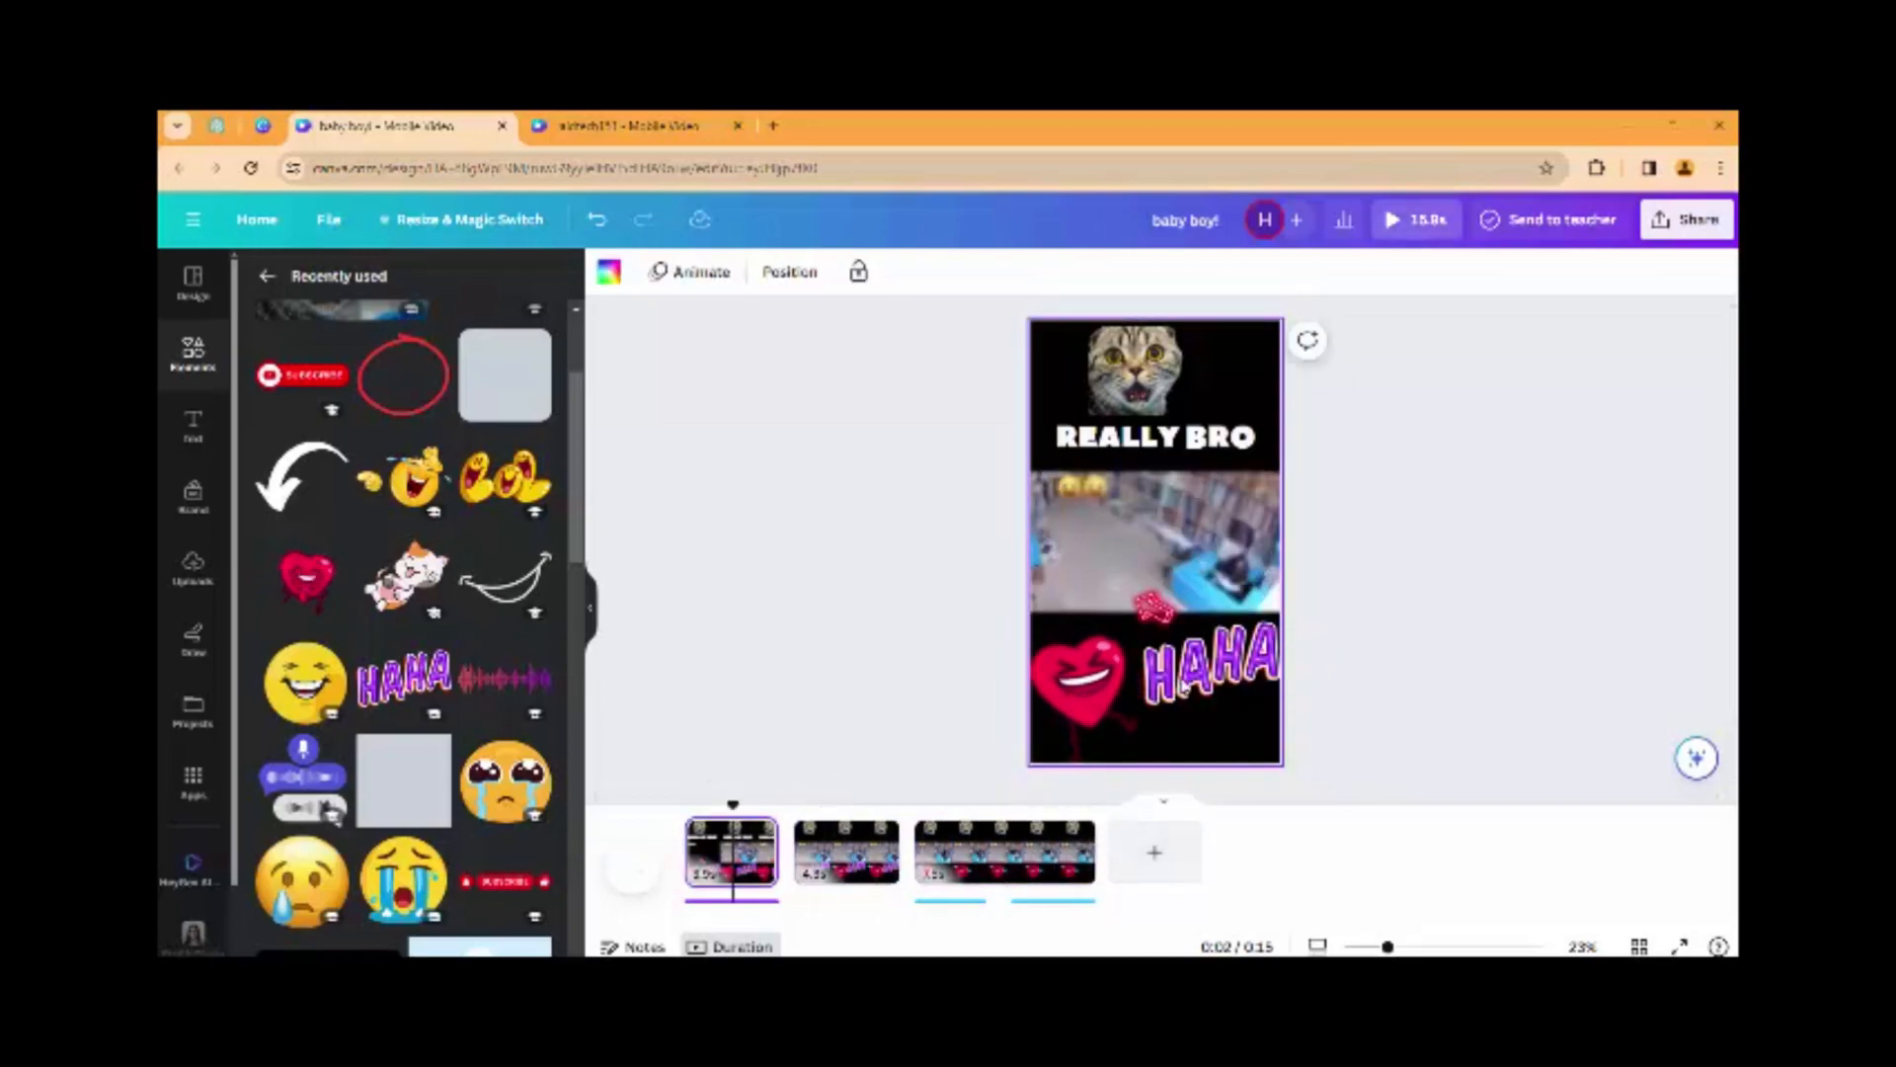
pyautogui.click(1030, 867)
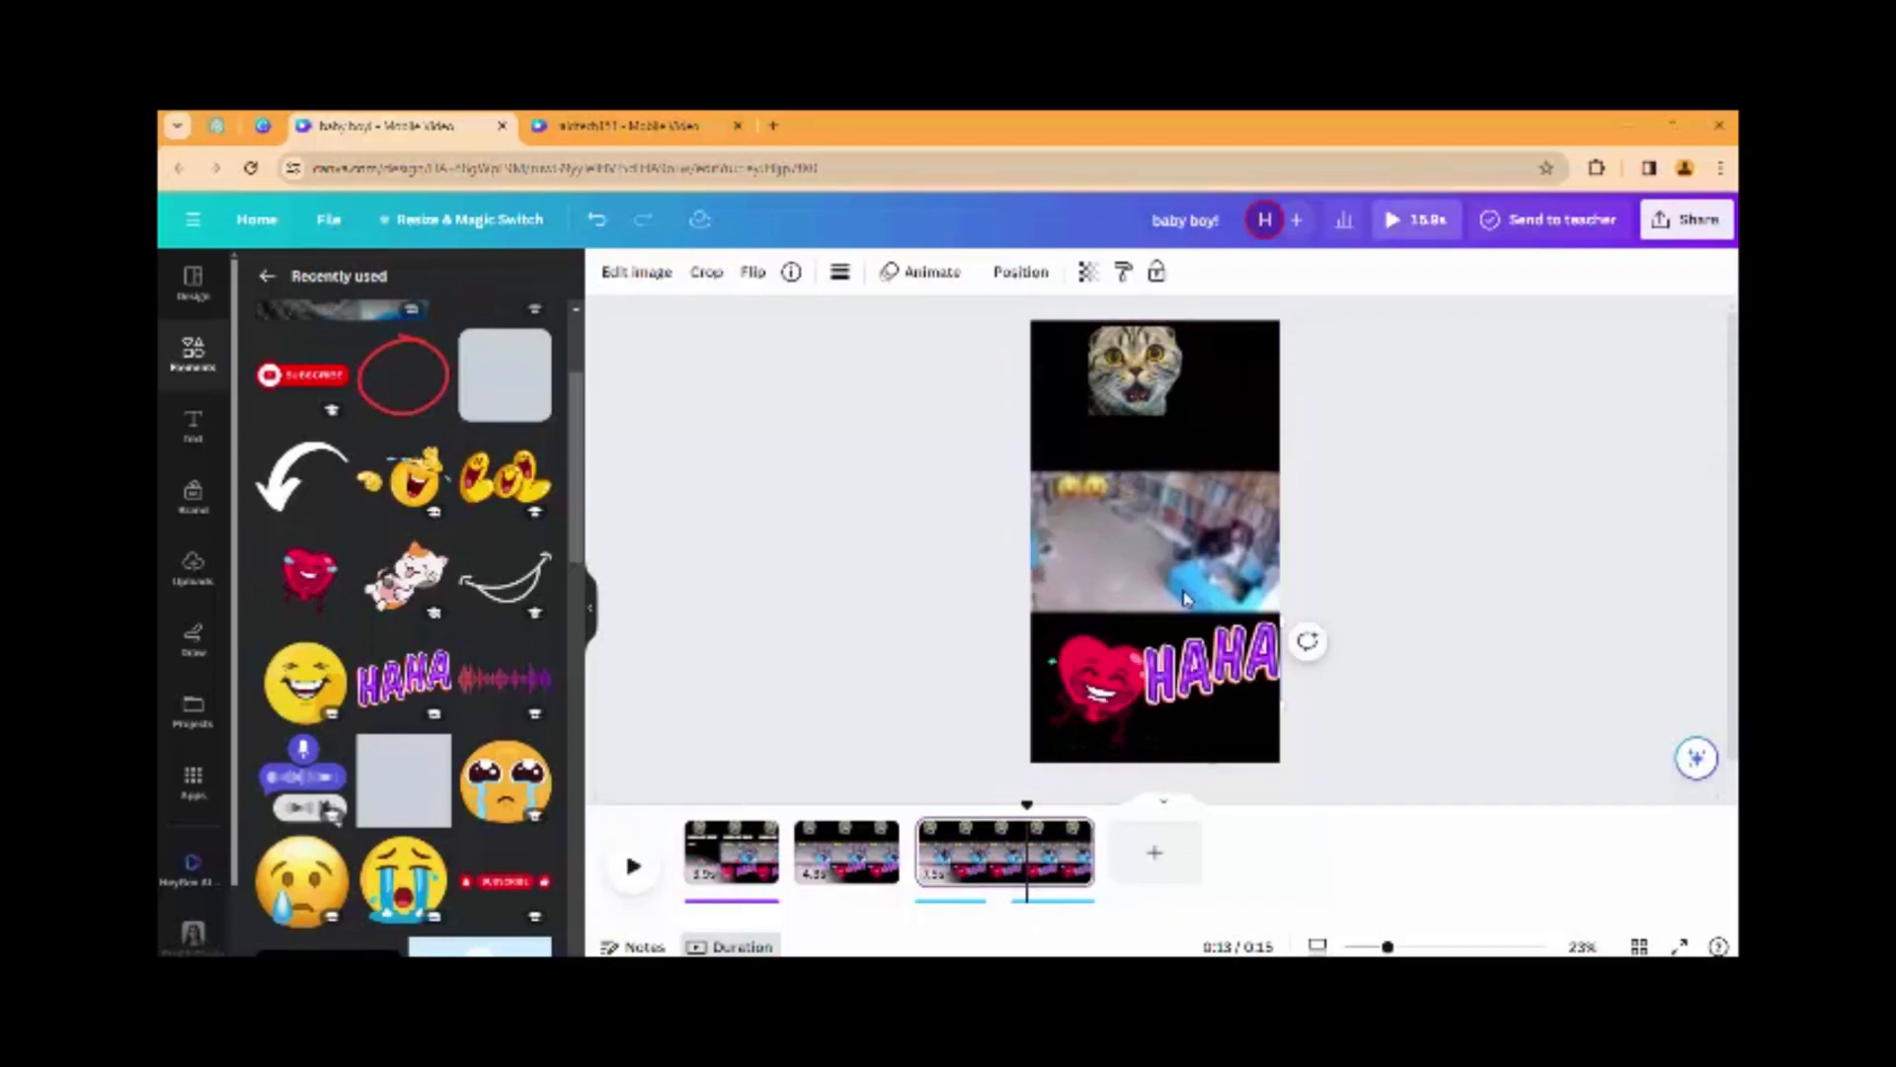
# Copy the REALLY BRO caption from the first page to the same spot between cat and clip on the second and third pages
pyautogui.click(864, 859)
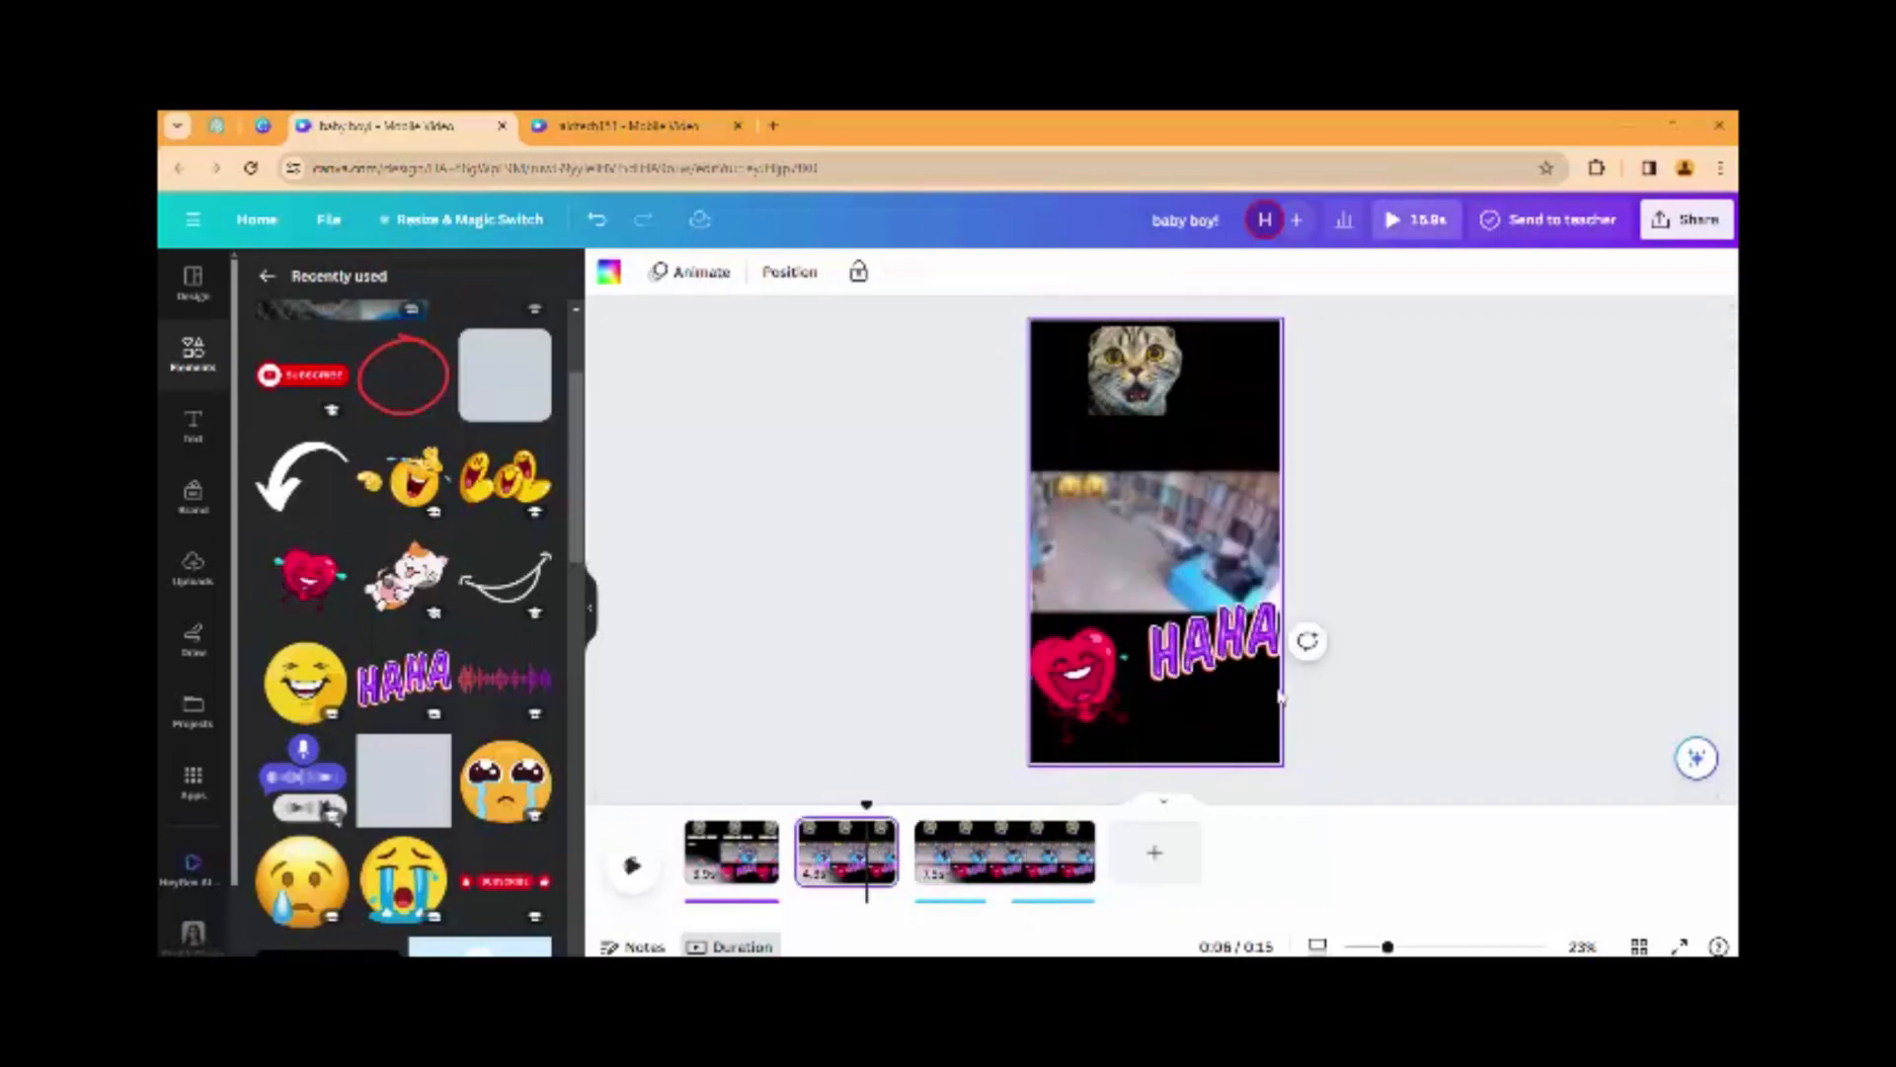
pyautogui.click(759, 859)
pyautogui.click(1150, 607)
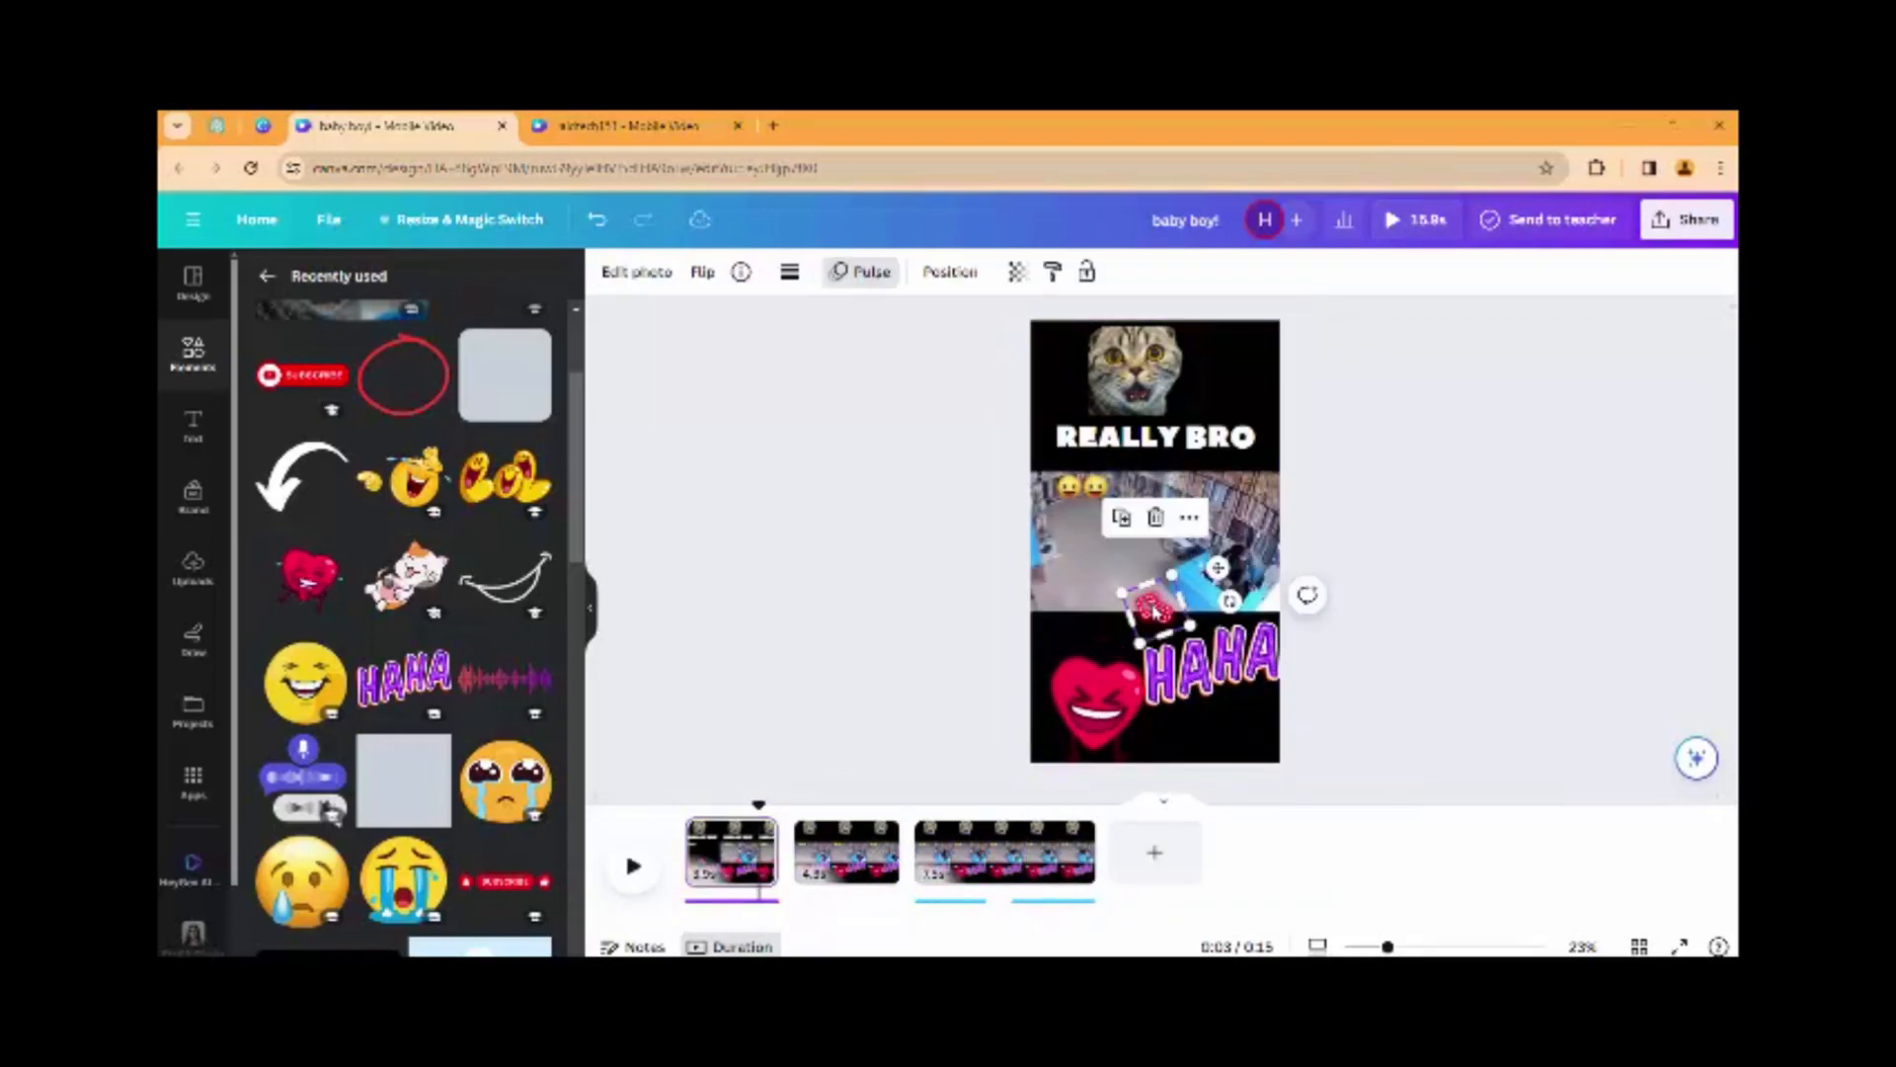
pyautogui.click(1145, 454)
pyautogui.click(860, 823)
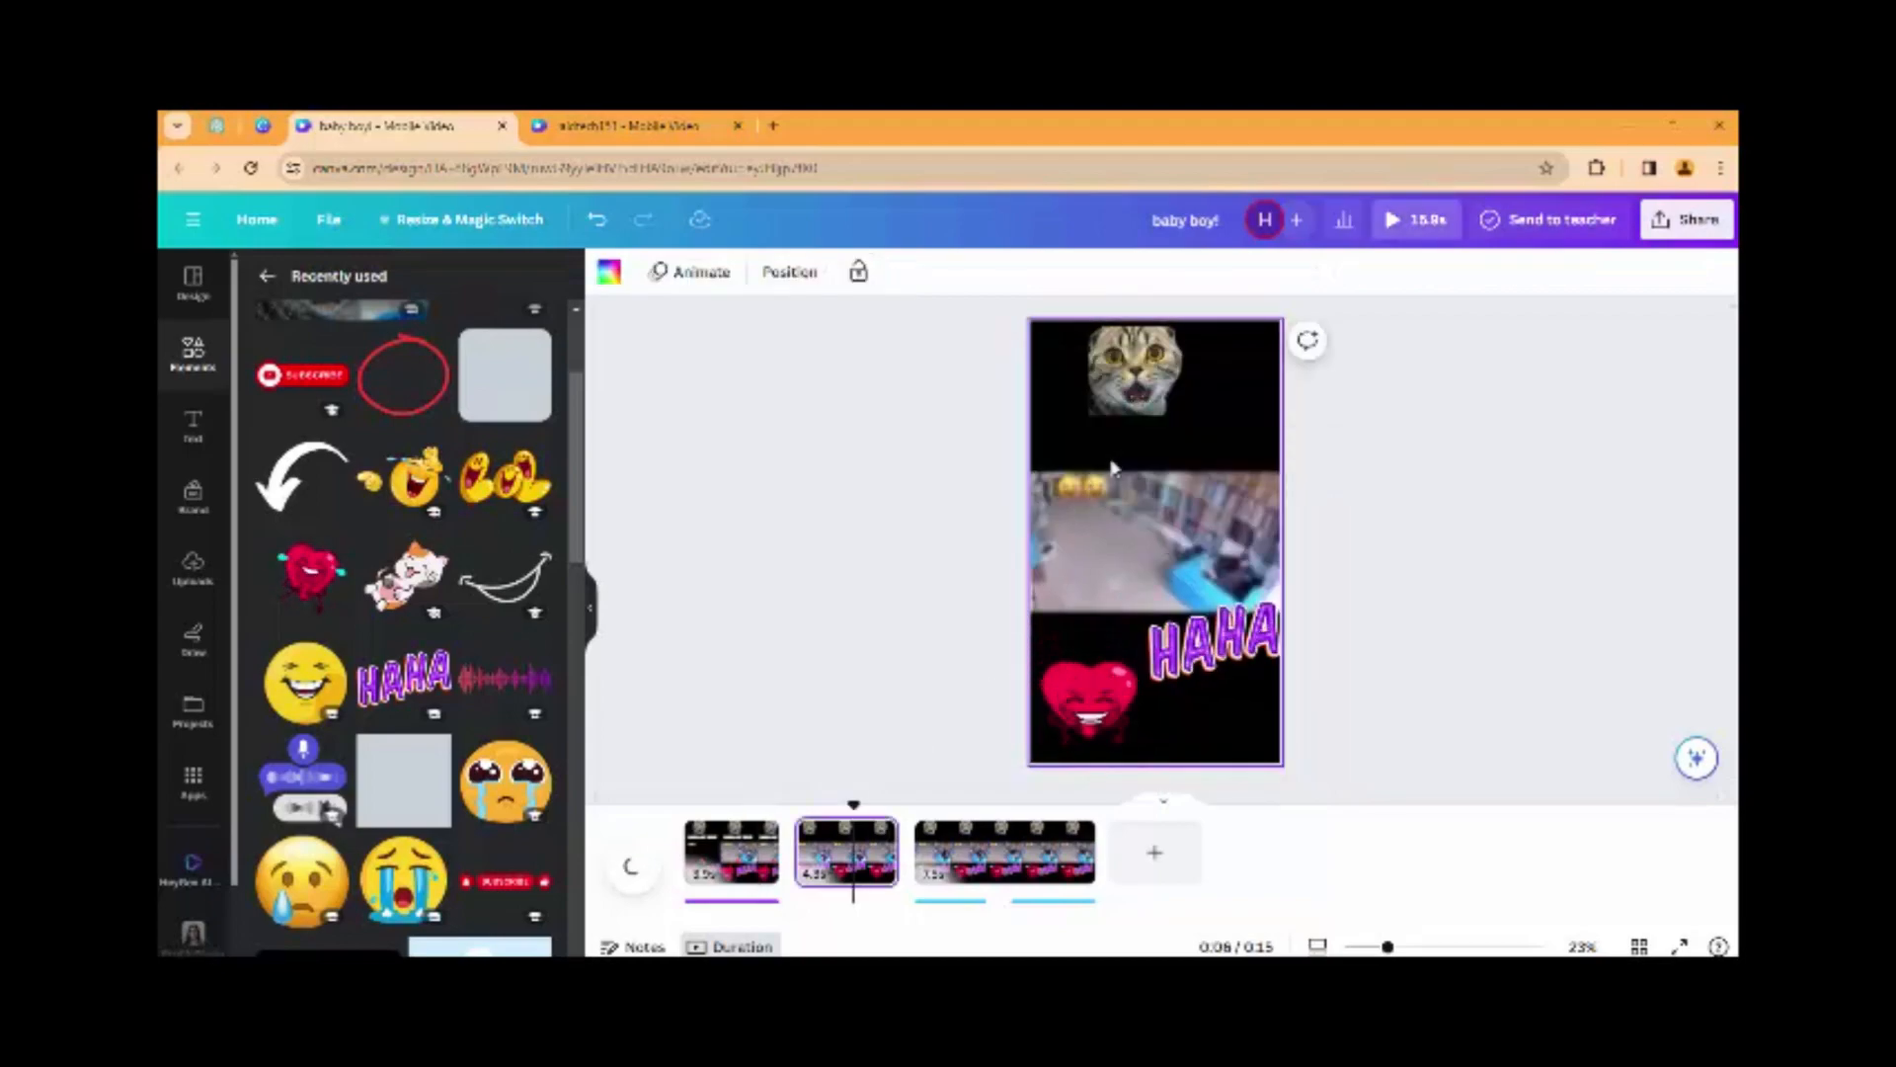
pyautogui.click(1014, 850)
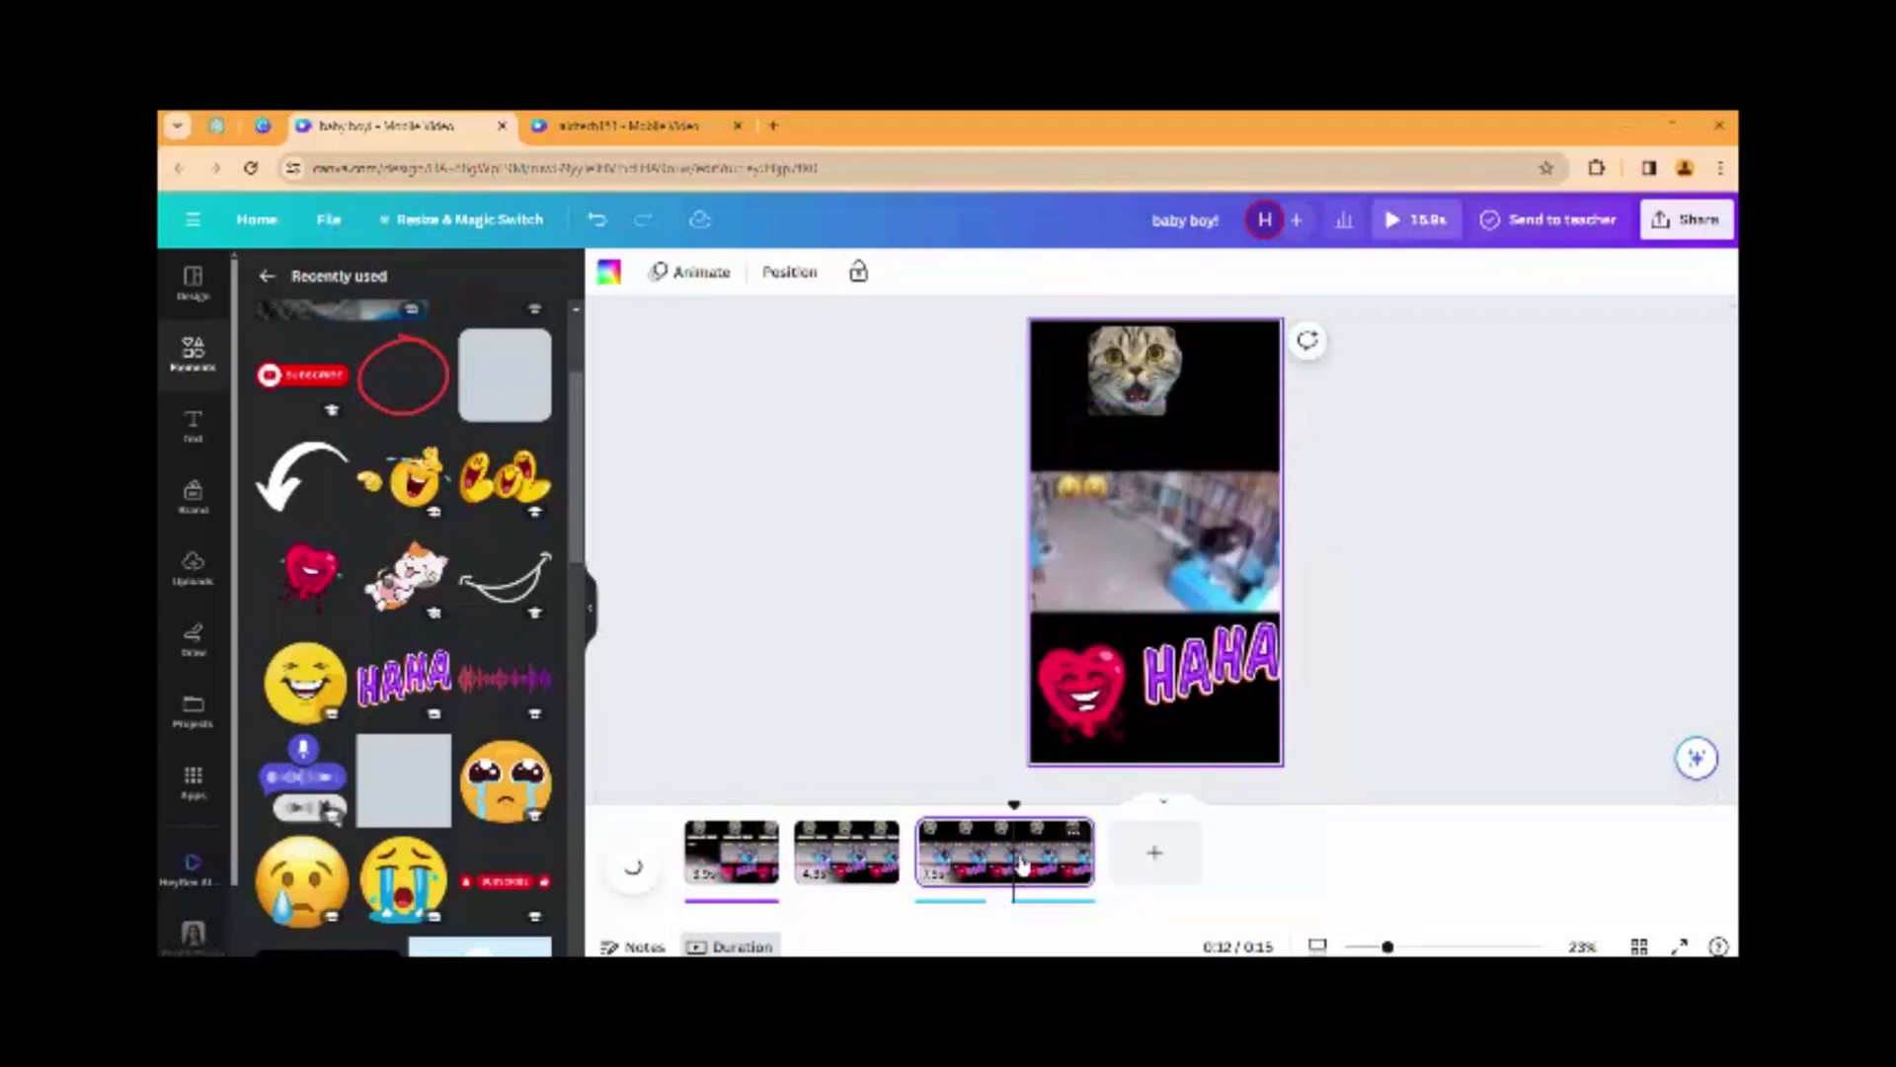
pyautogui.click(1087, 696)
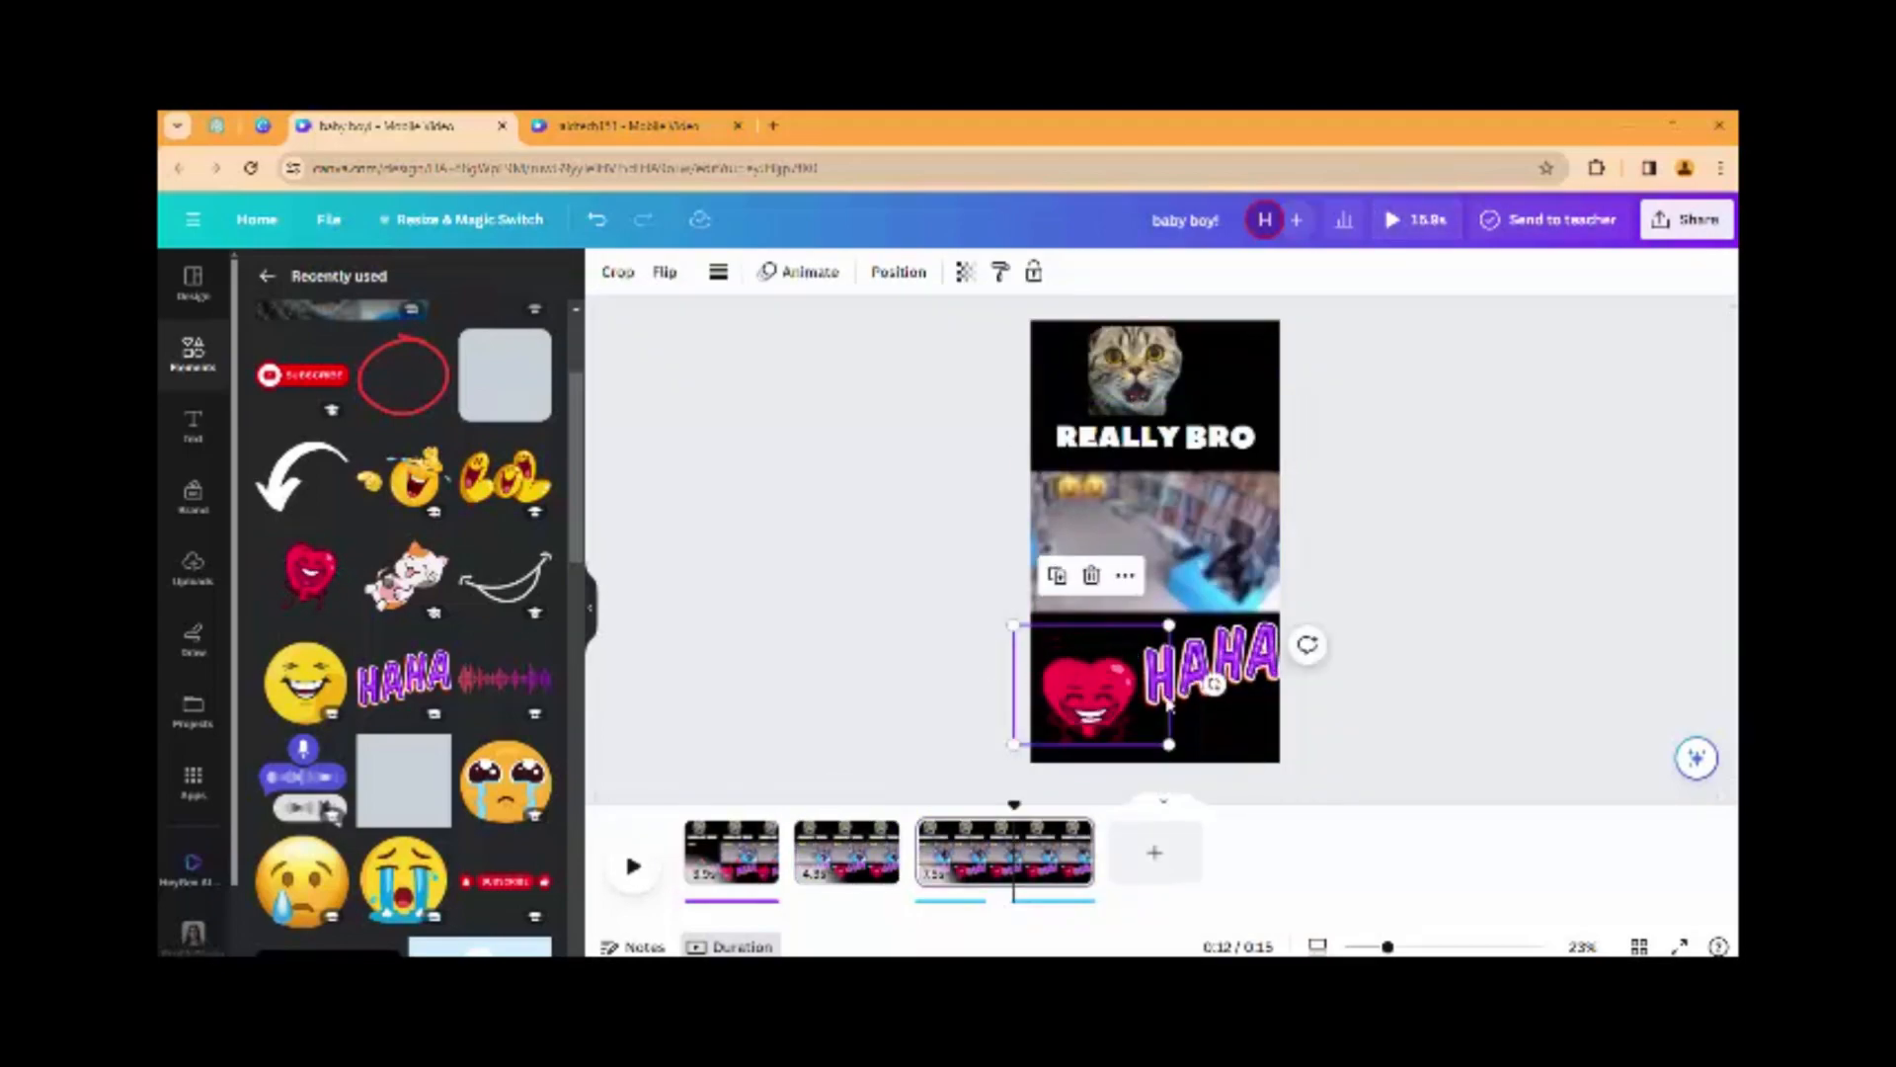
pyautogui.click(1304, 783)
# Apply the Peony filter to the video clip on the first page and set its intensity to 100
pyautogui.moveTo(1017, 801); pyautogui.dragTo(685, 810)
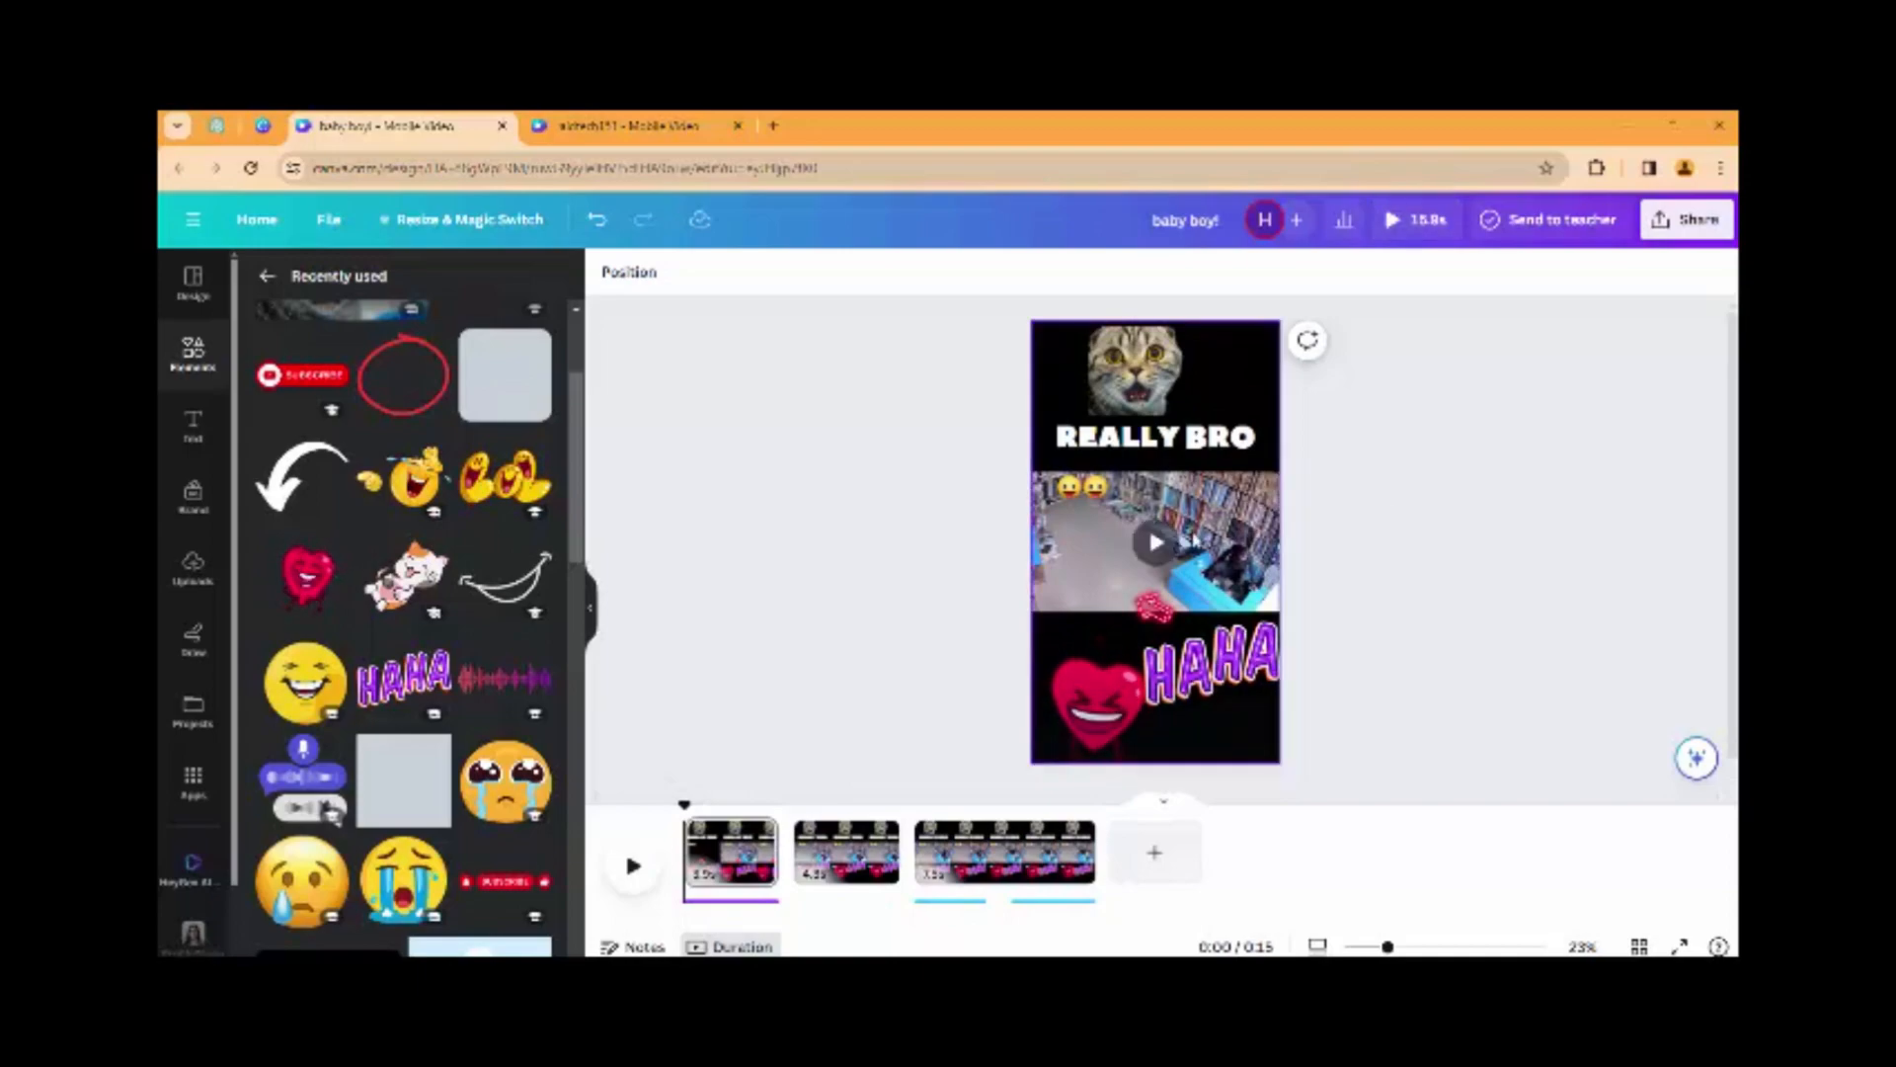
pyautogui.click(1235, 488)
pyautogui.click(637, 273)
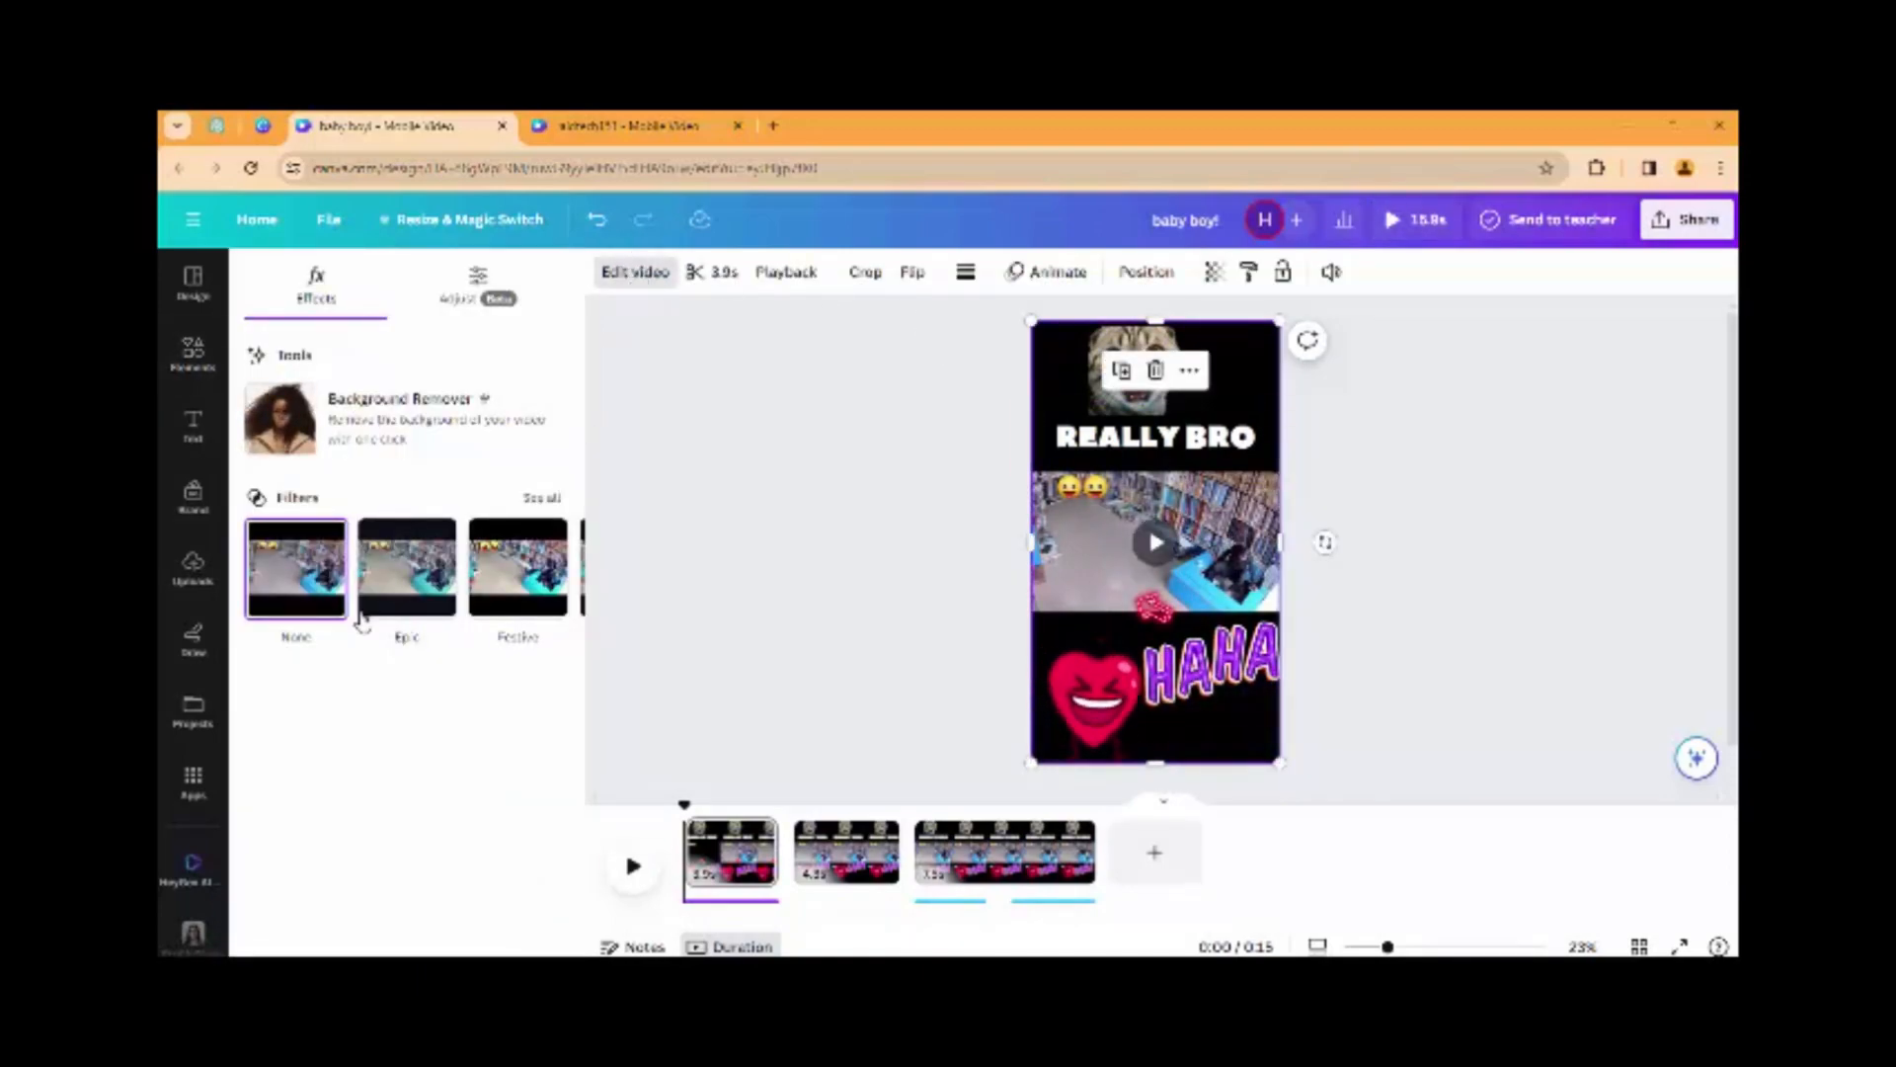
pyautogui.click(540, 499)
pyautogui.scroll(-5, 356, 606)
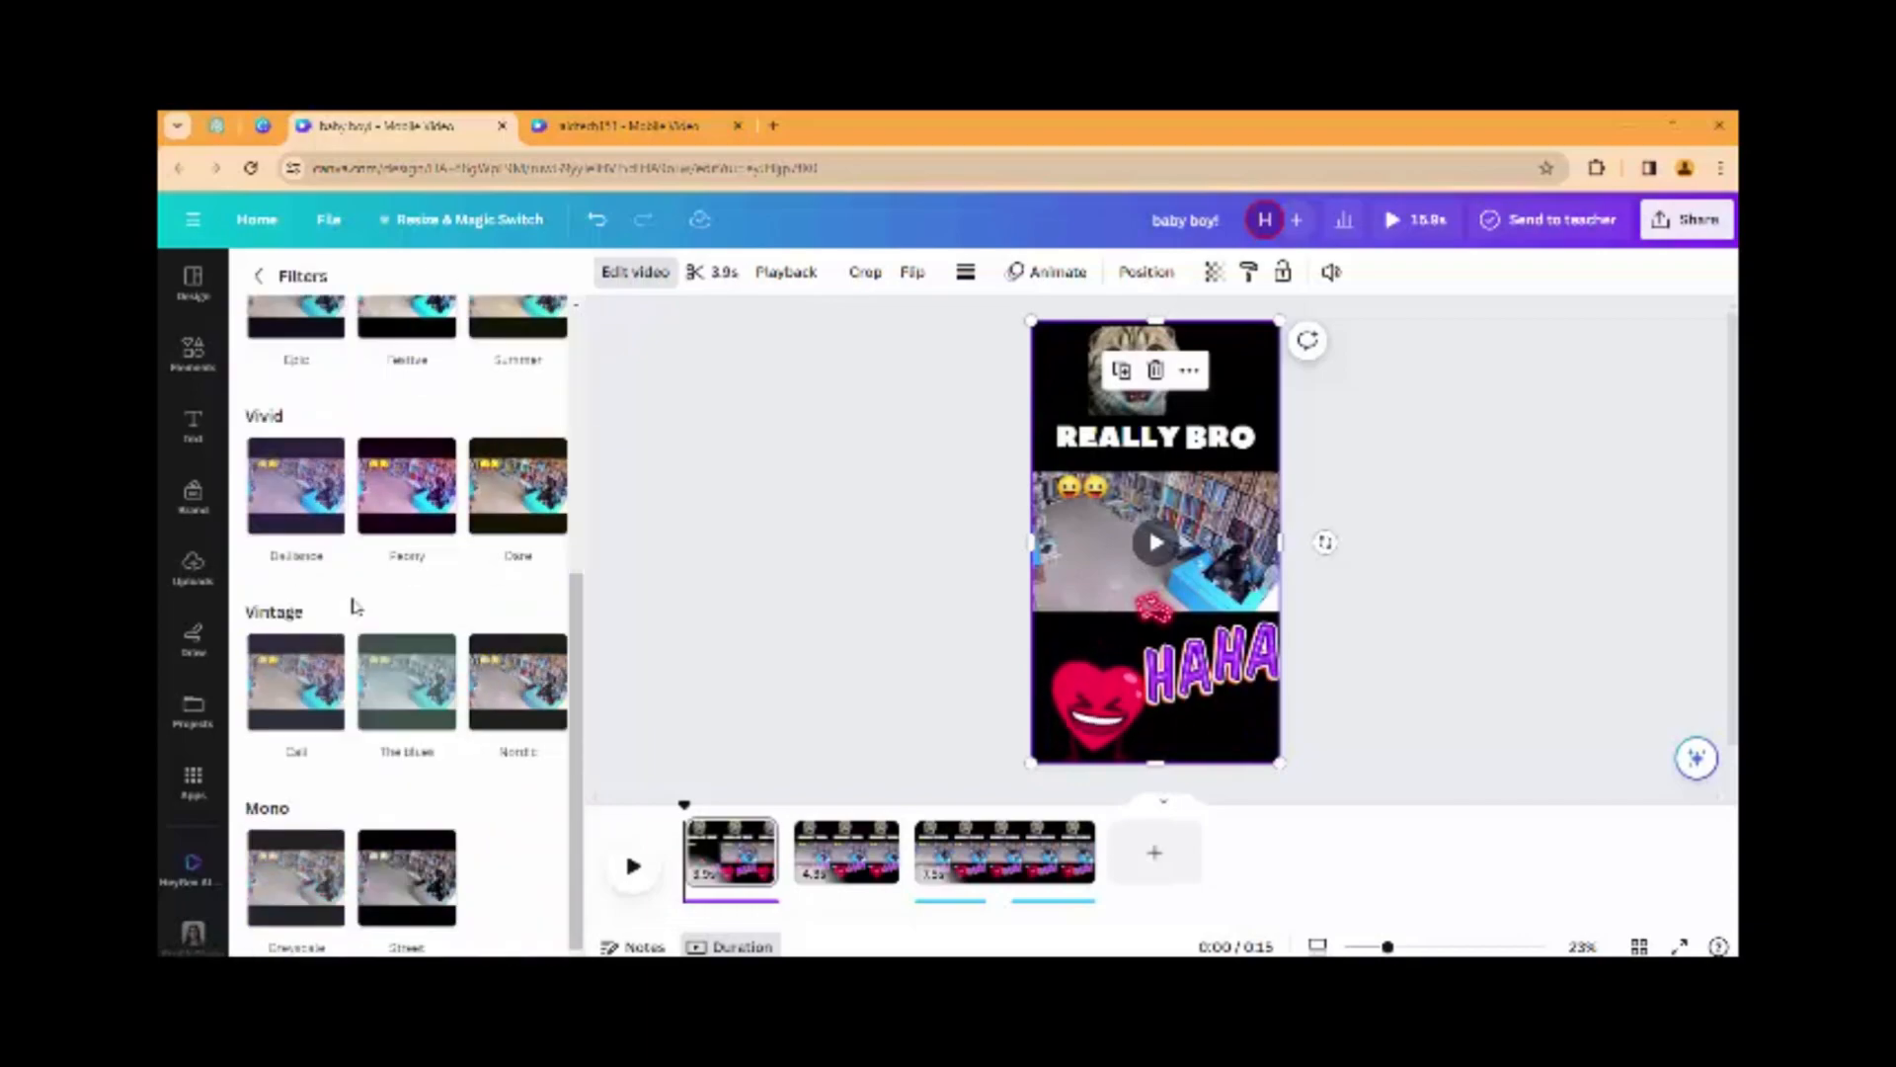
pyautogui.click(400, 509)
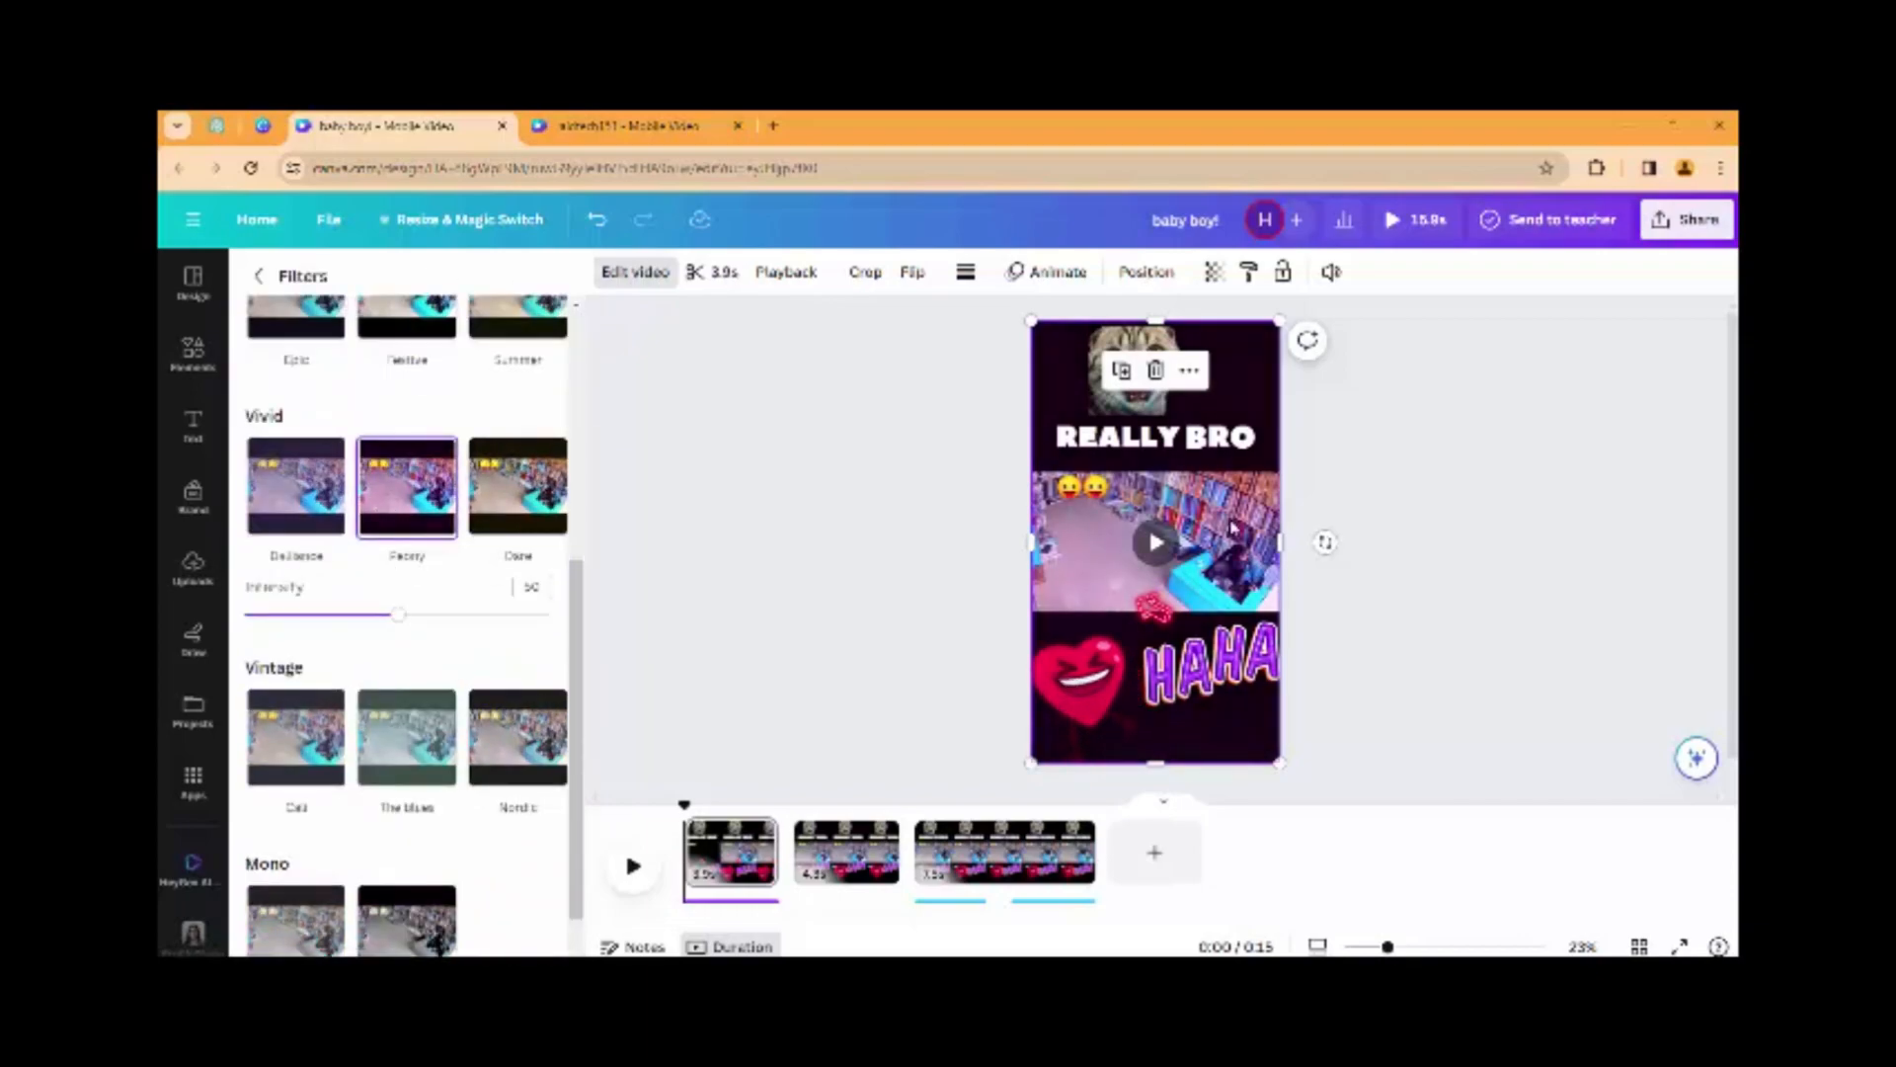
pyautogui.scroll(-1, 405, 596)
pyautogui.moveTo(456, 565); pyautogui.dragTo(589, 557)
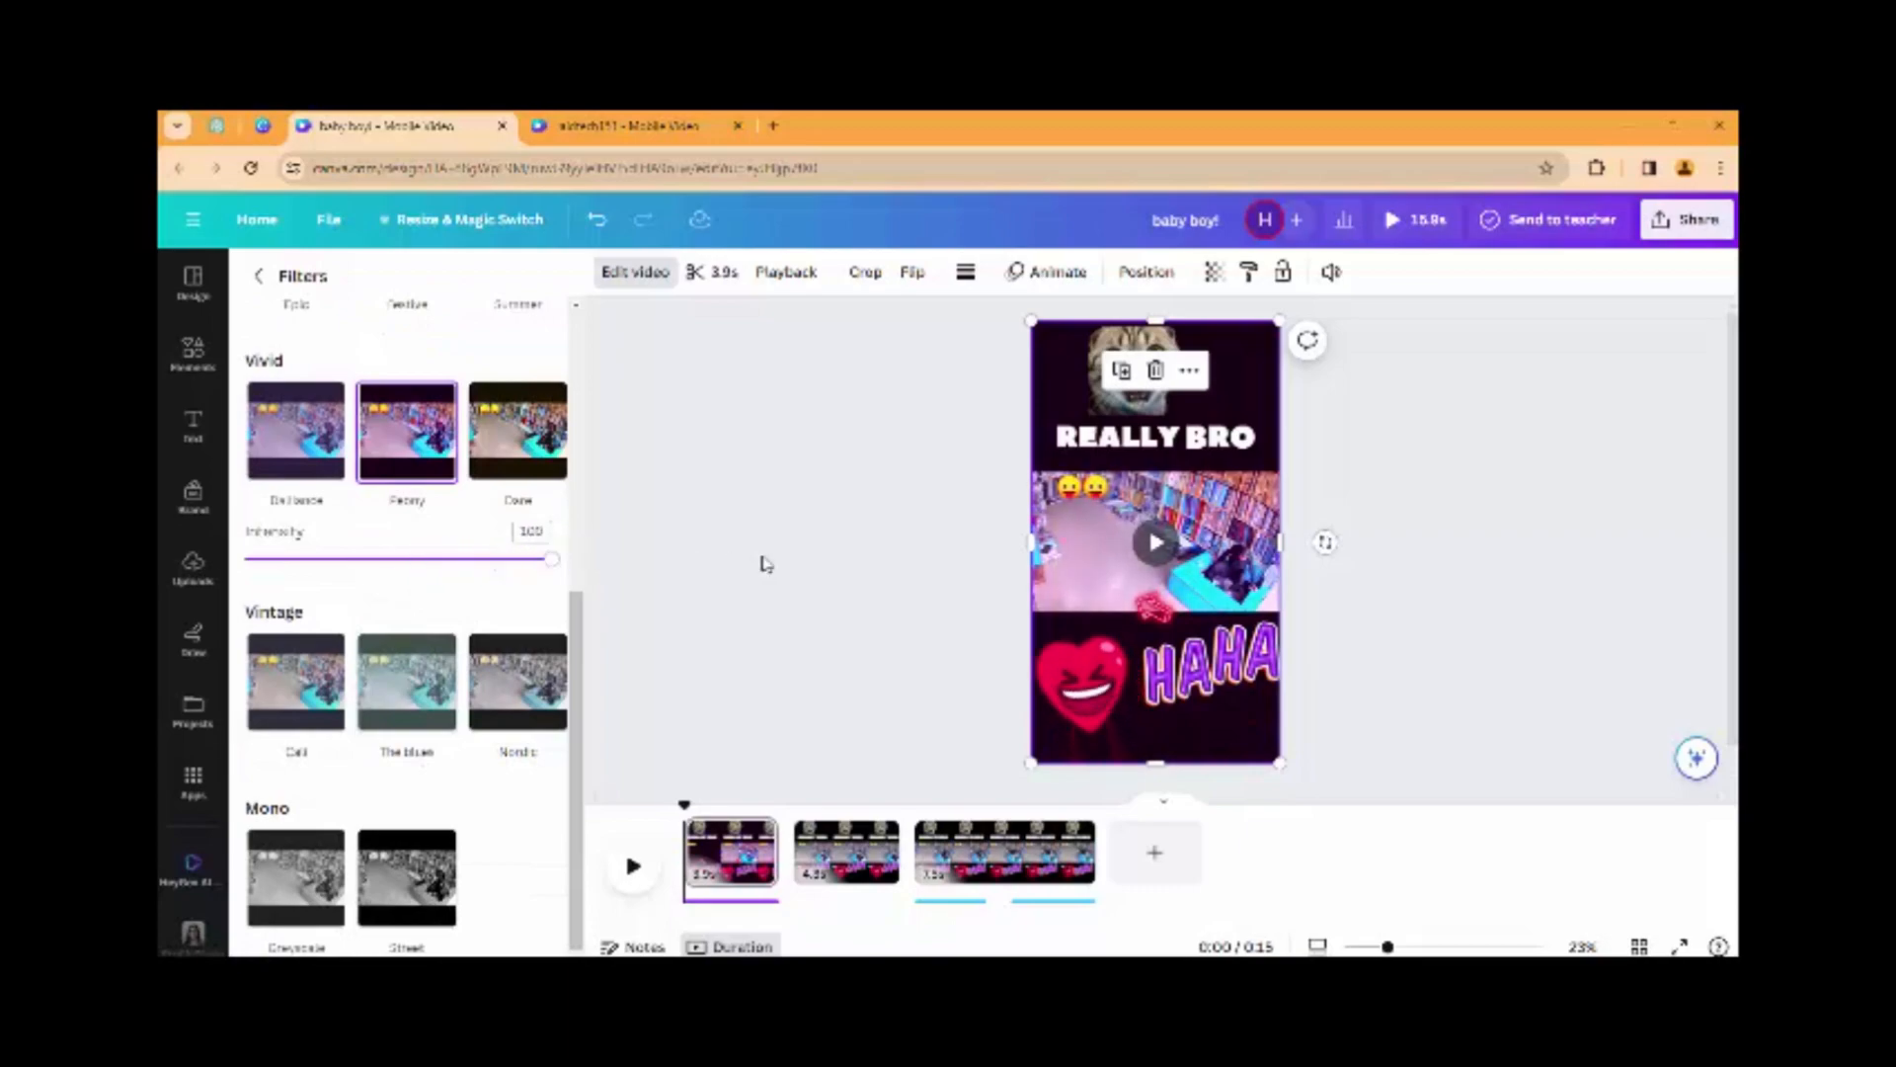
pyautogui.click(1247, 582)
pyautogui.click(1677, 506)
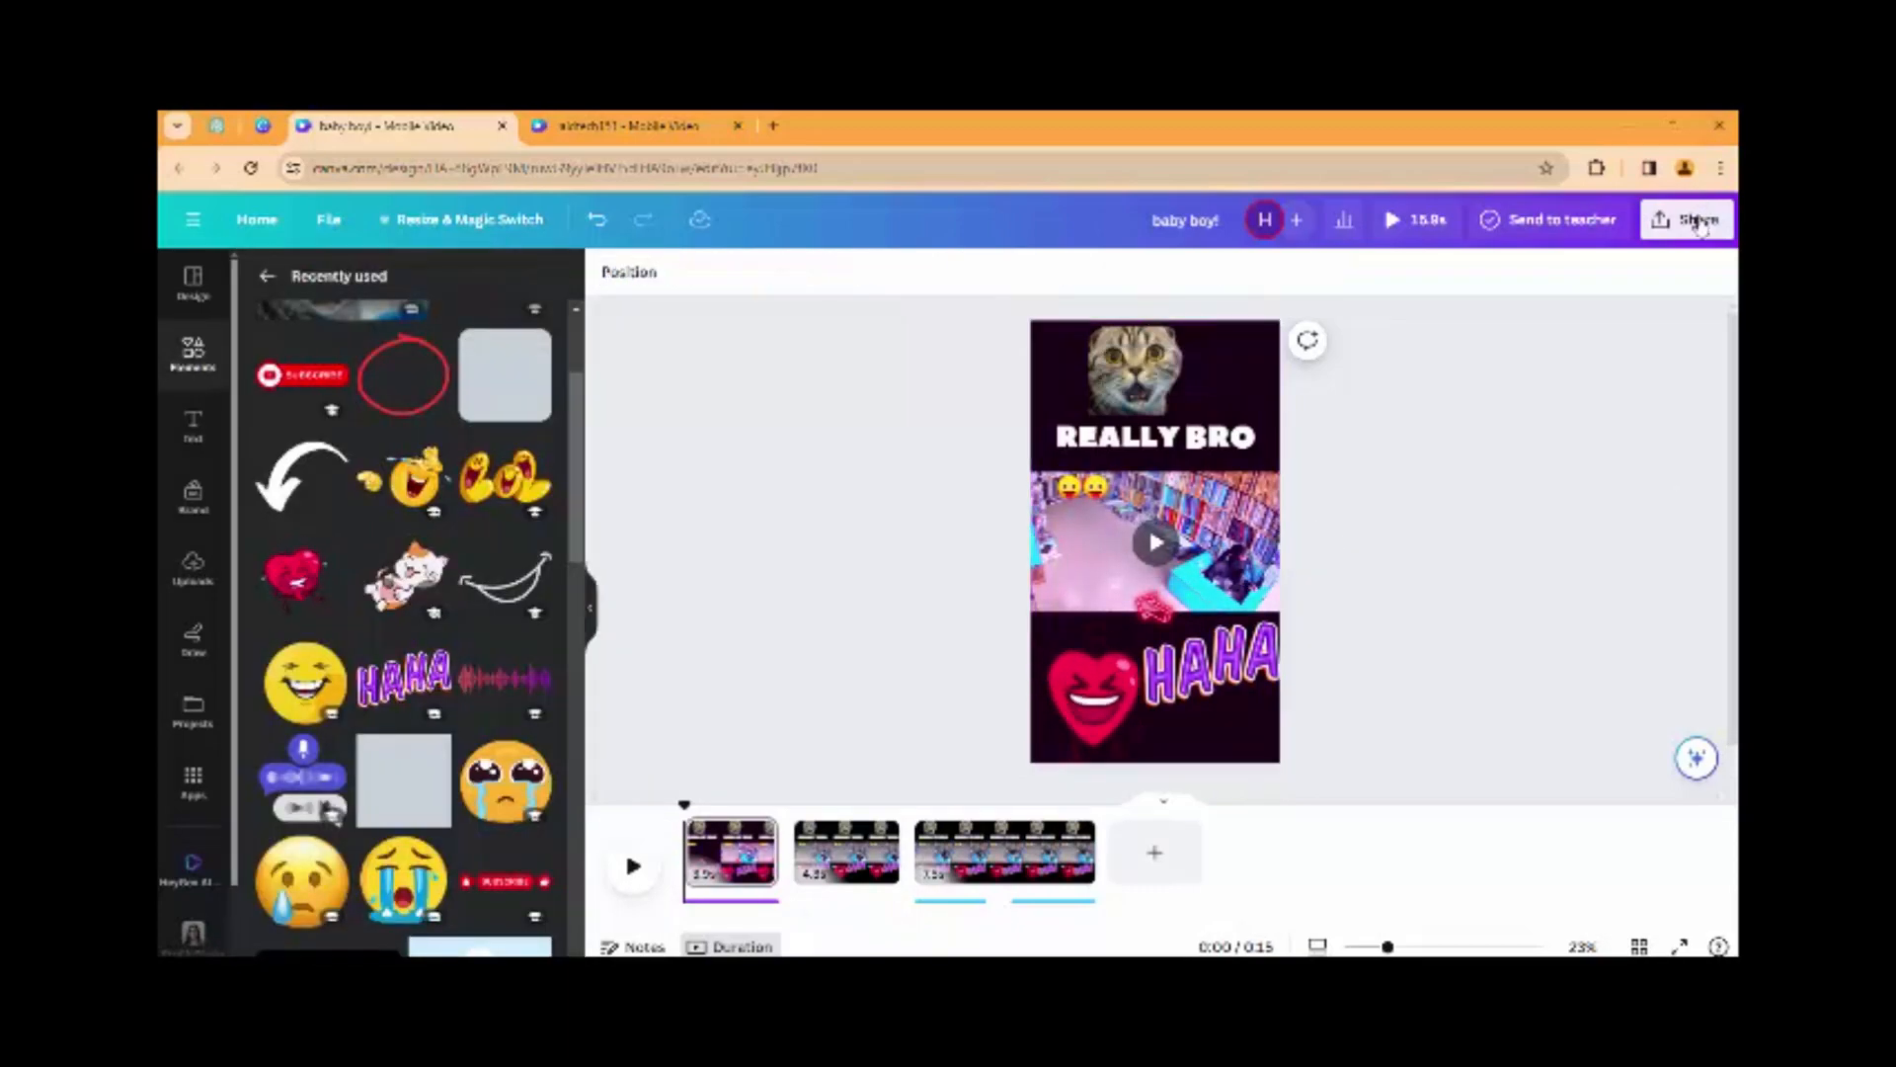
pyautogui.click(1687, 220)
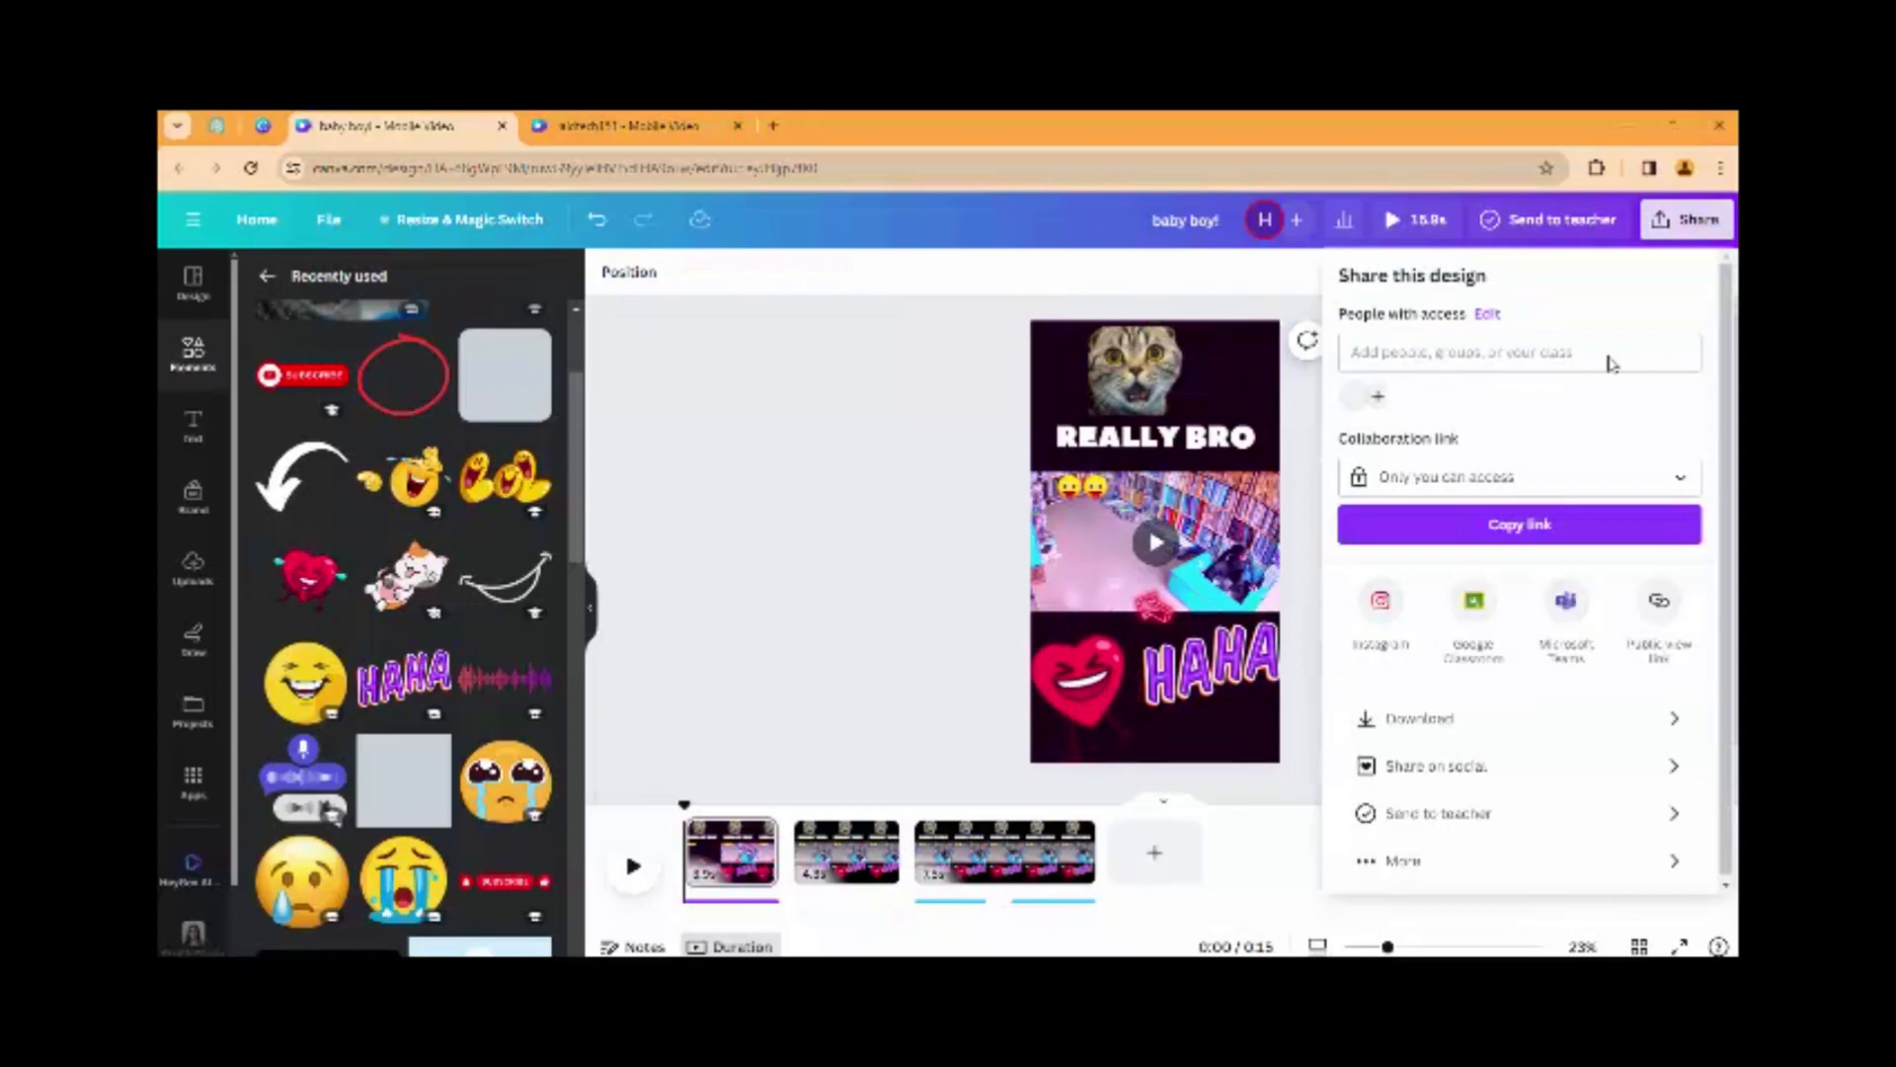
pyautogui.click(1450, 731)
pyautogui.moveTo(1600, 427); pyautogui.dragTo(1677, 427)
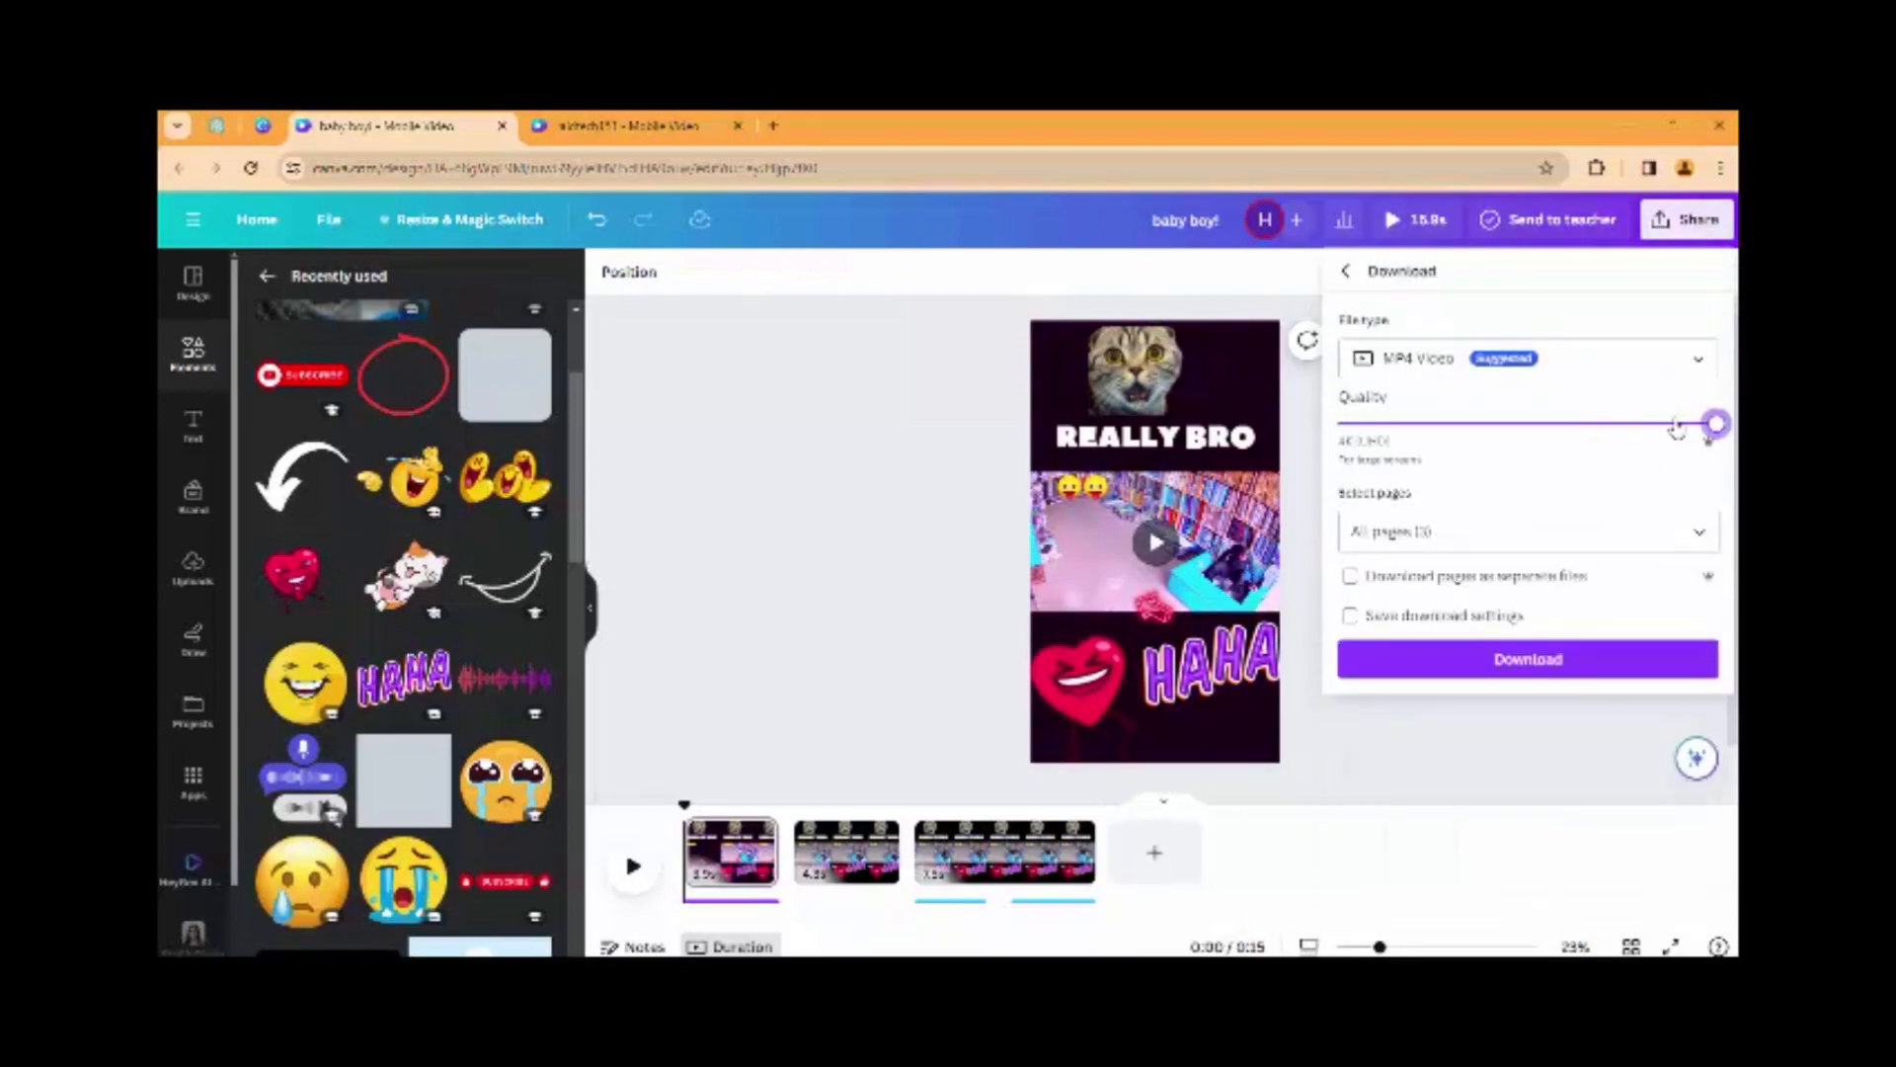
pyautogui.click(1578, 425)
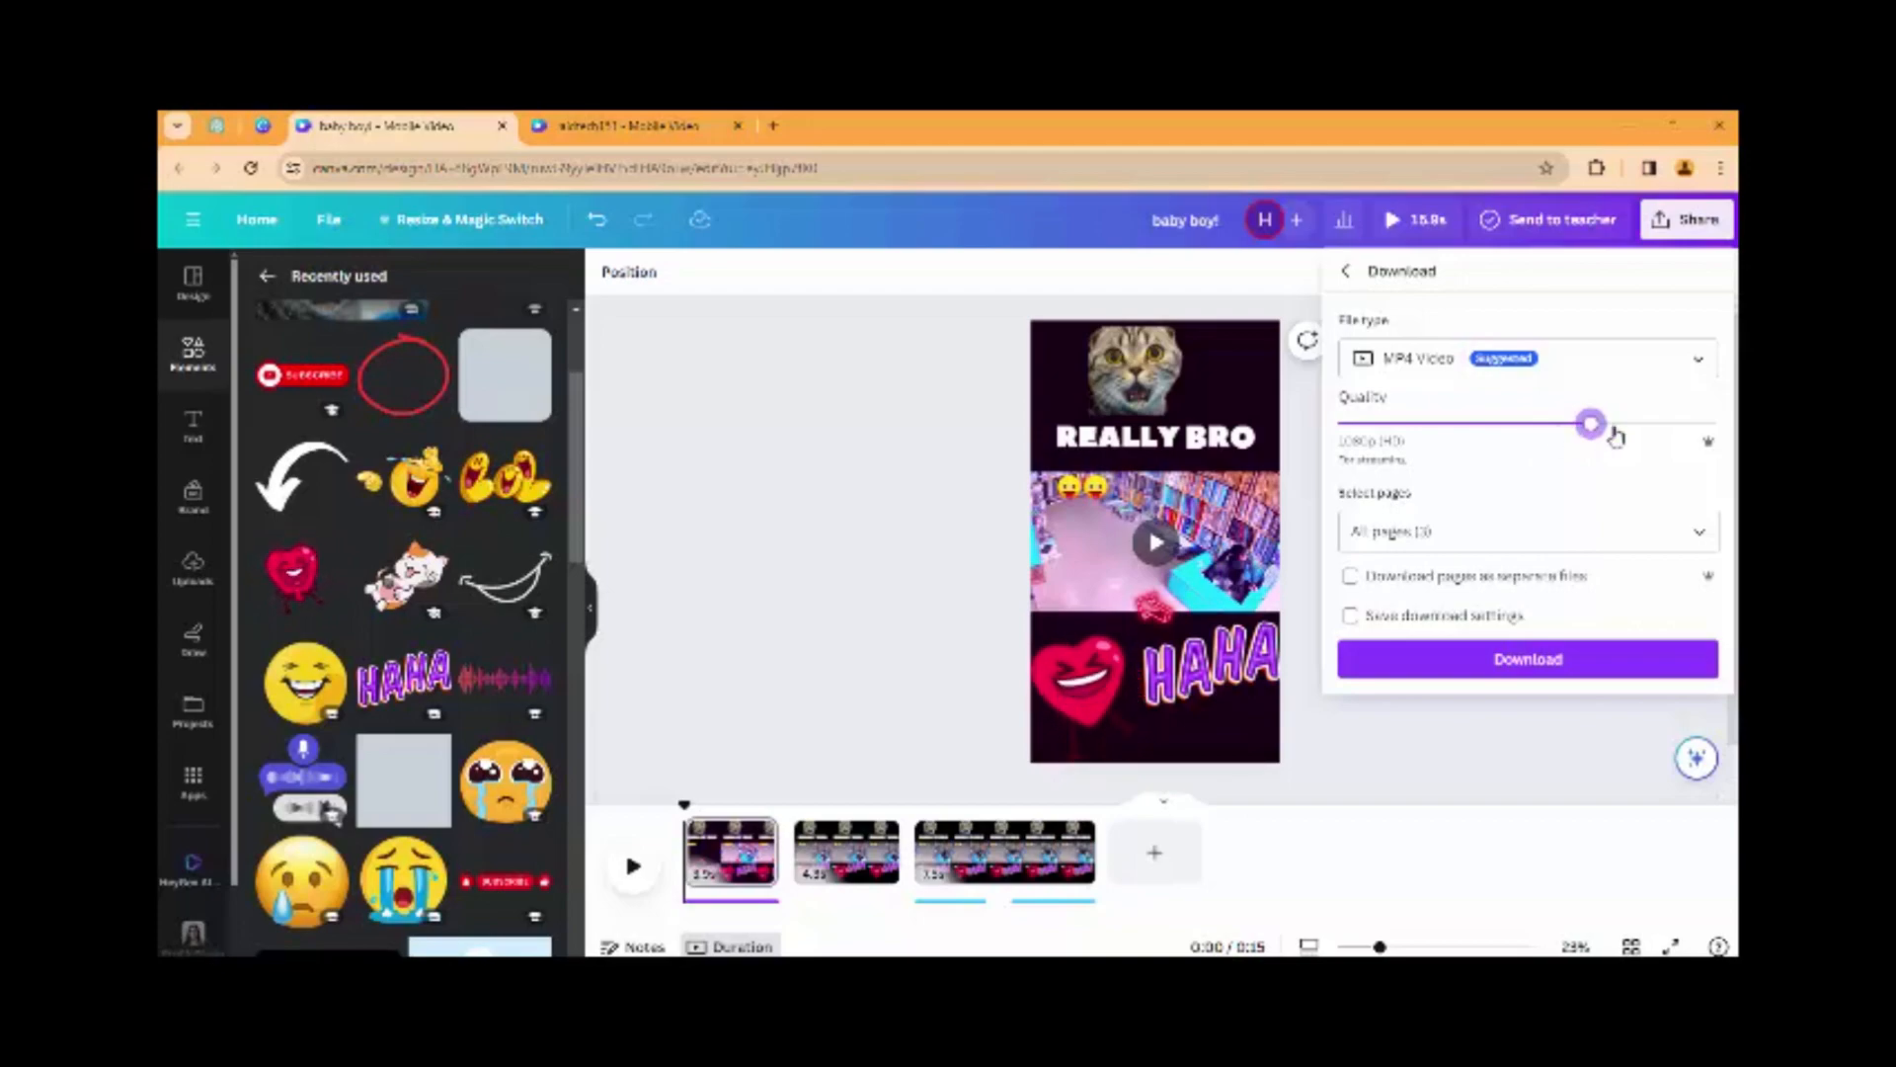
pyautogui.moveTo(1594, 429); pyautogui.dragTo(1706, 429)
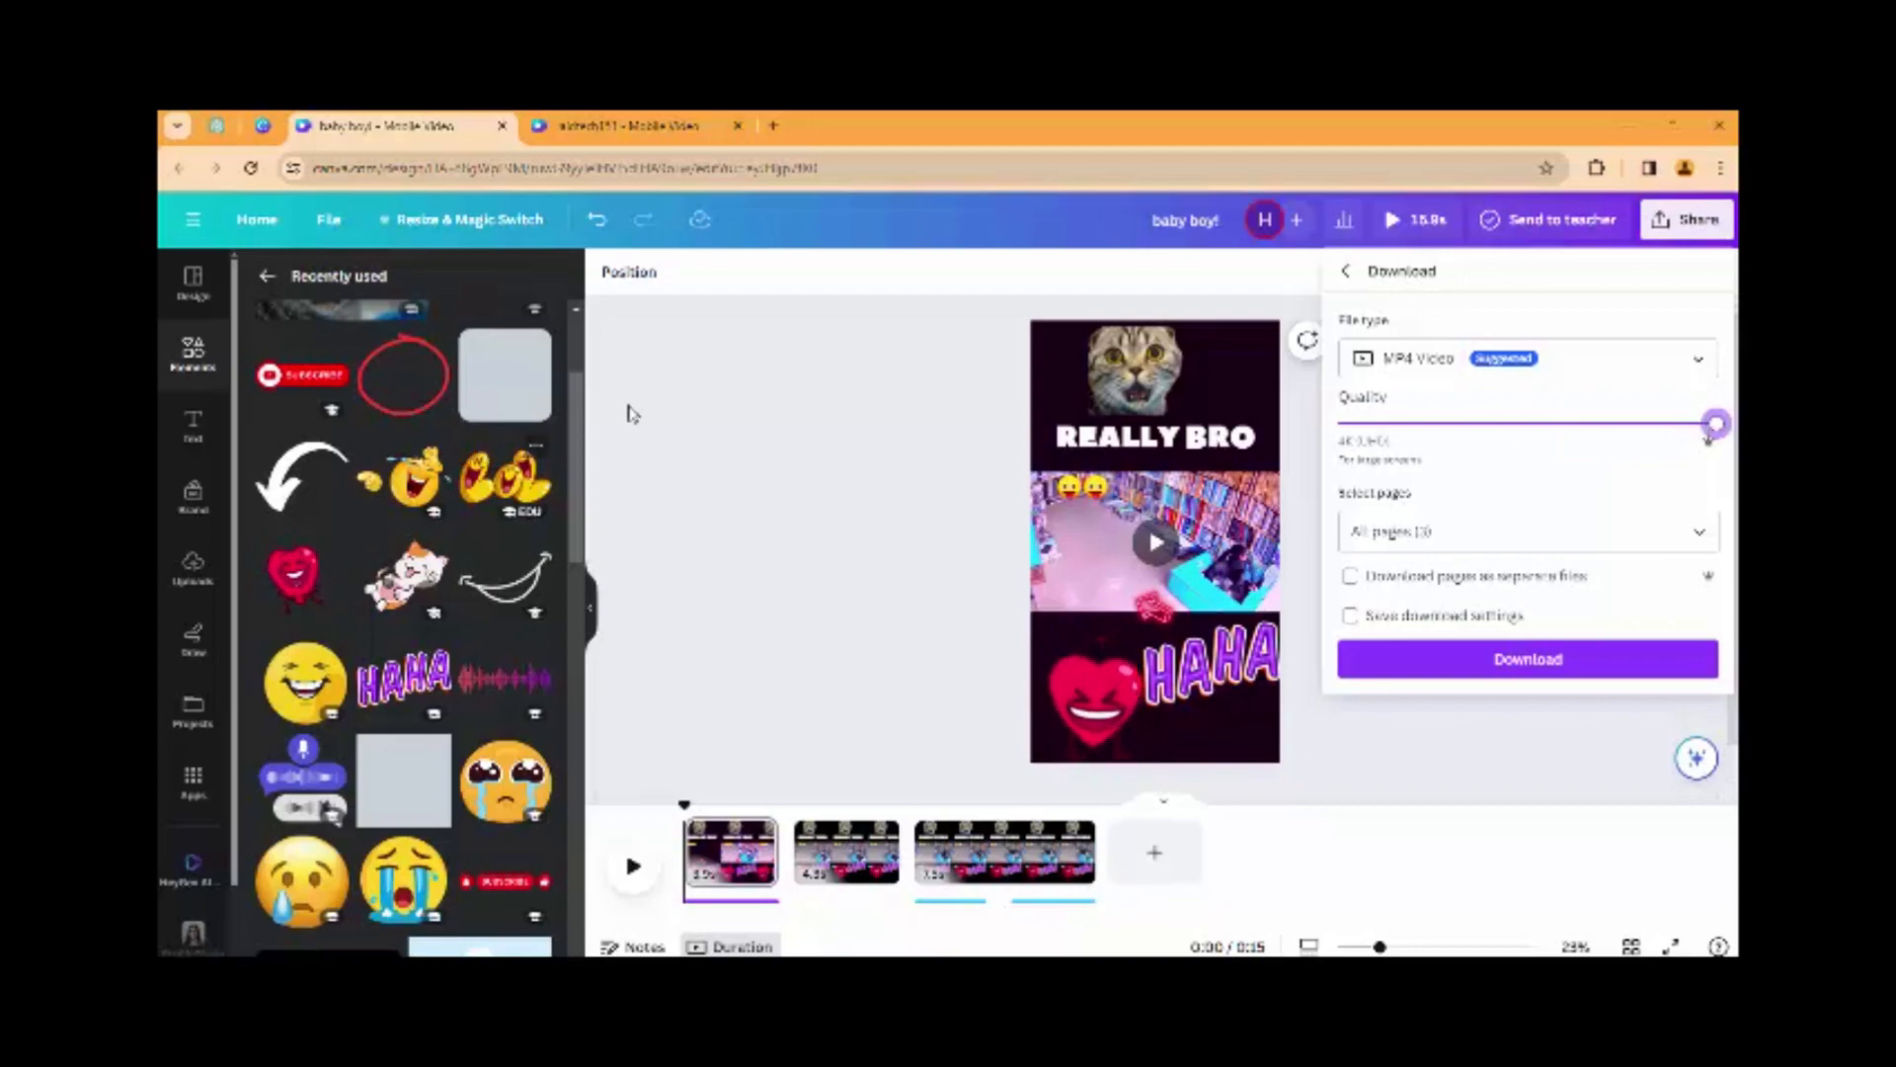
pyautogui.click(599, 592)
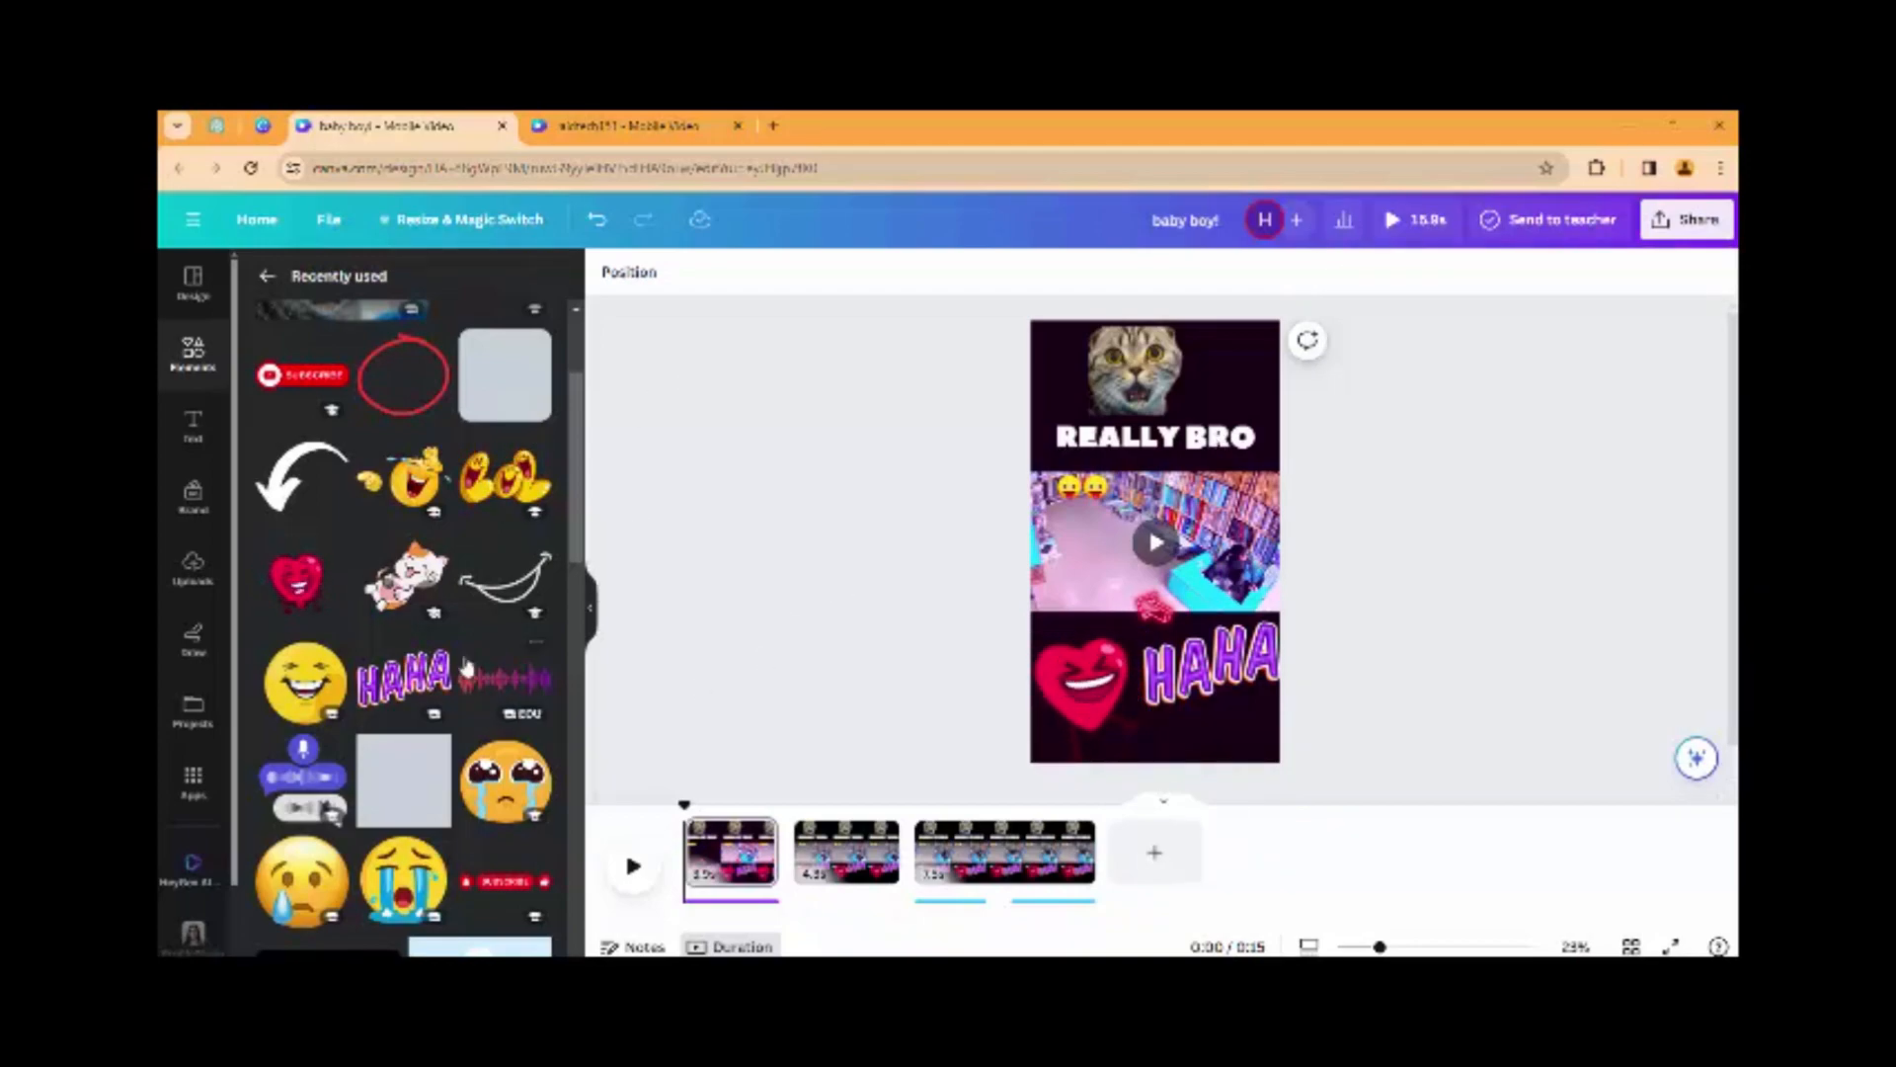
# Collapse the element library and download all three pages as an MP4 video at 4K (UHD) quality
pyautogui.click(591, 627)
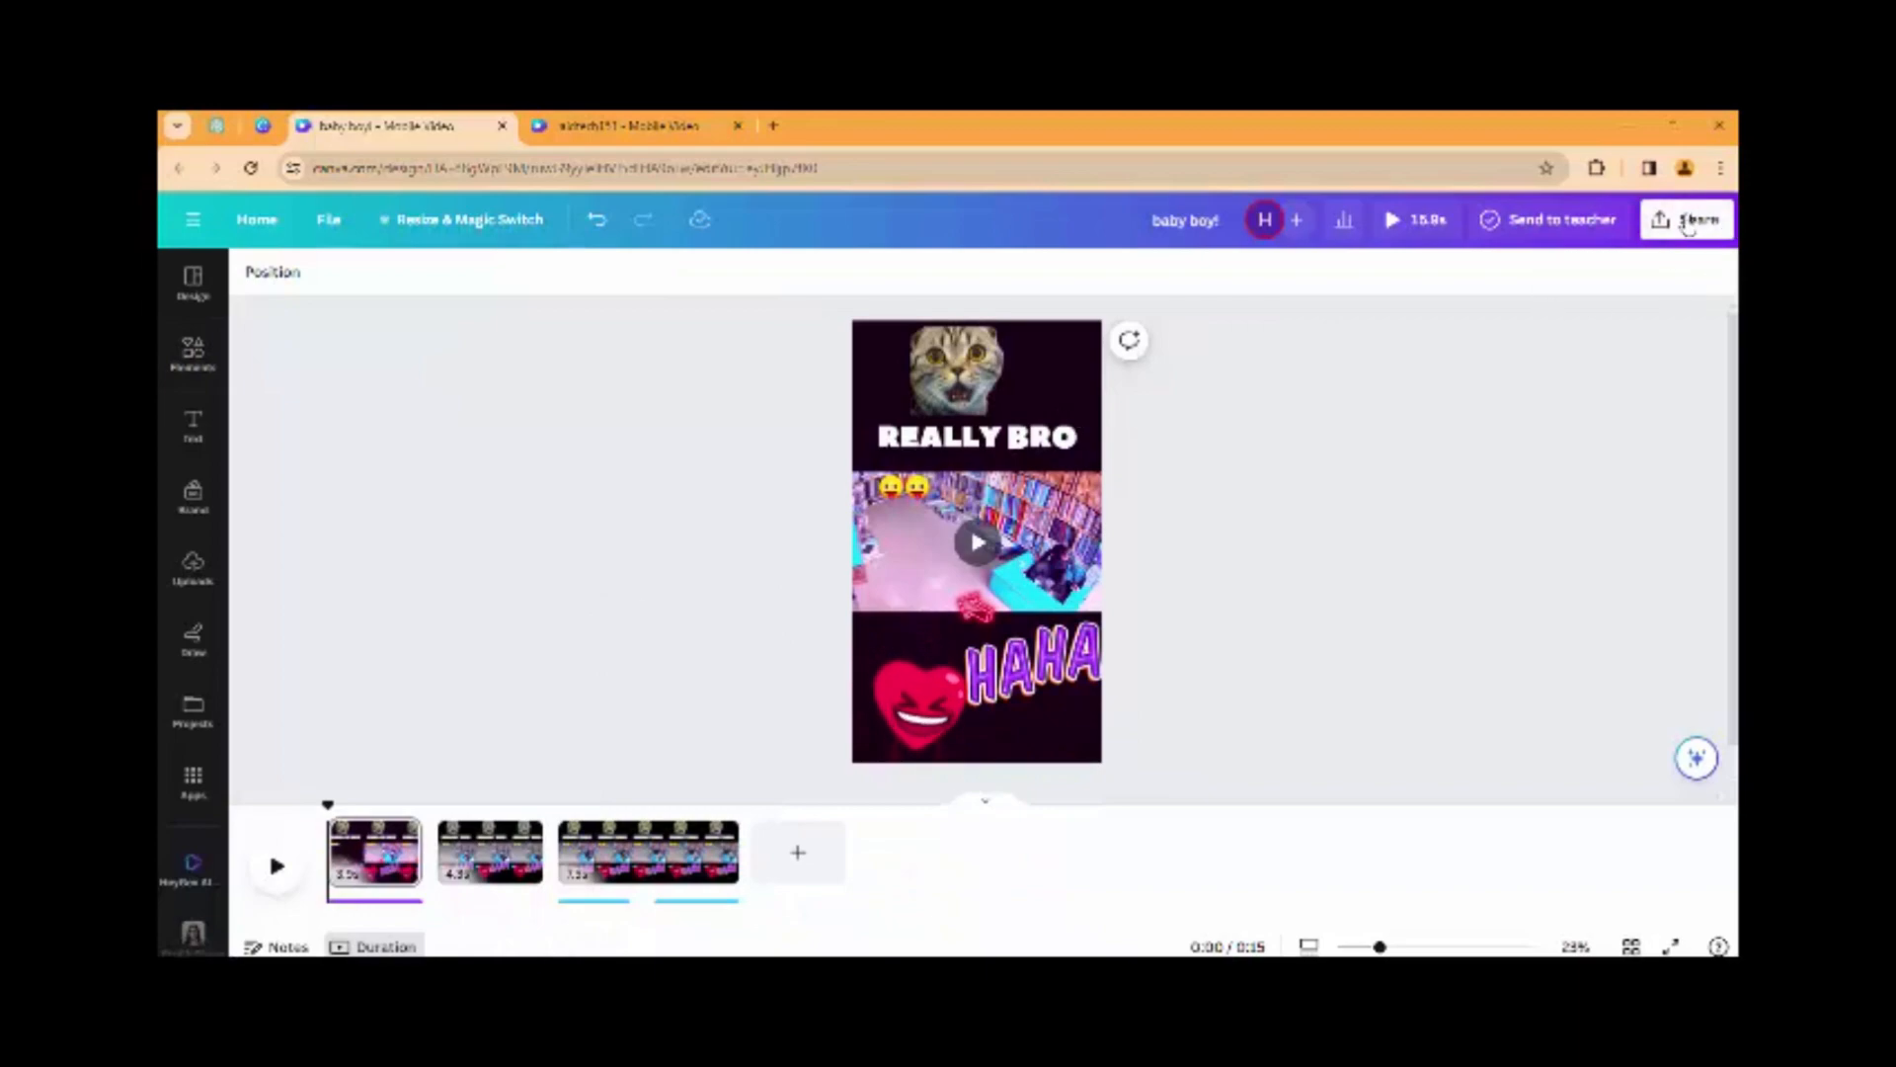
pyautogui.click(1688, 223)
pyautogui.moveTo(982, 760)
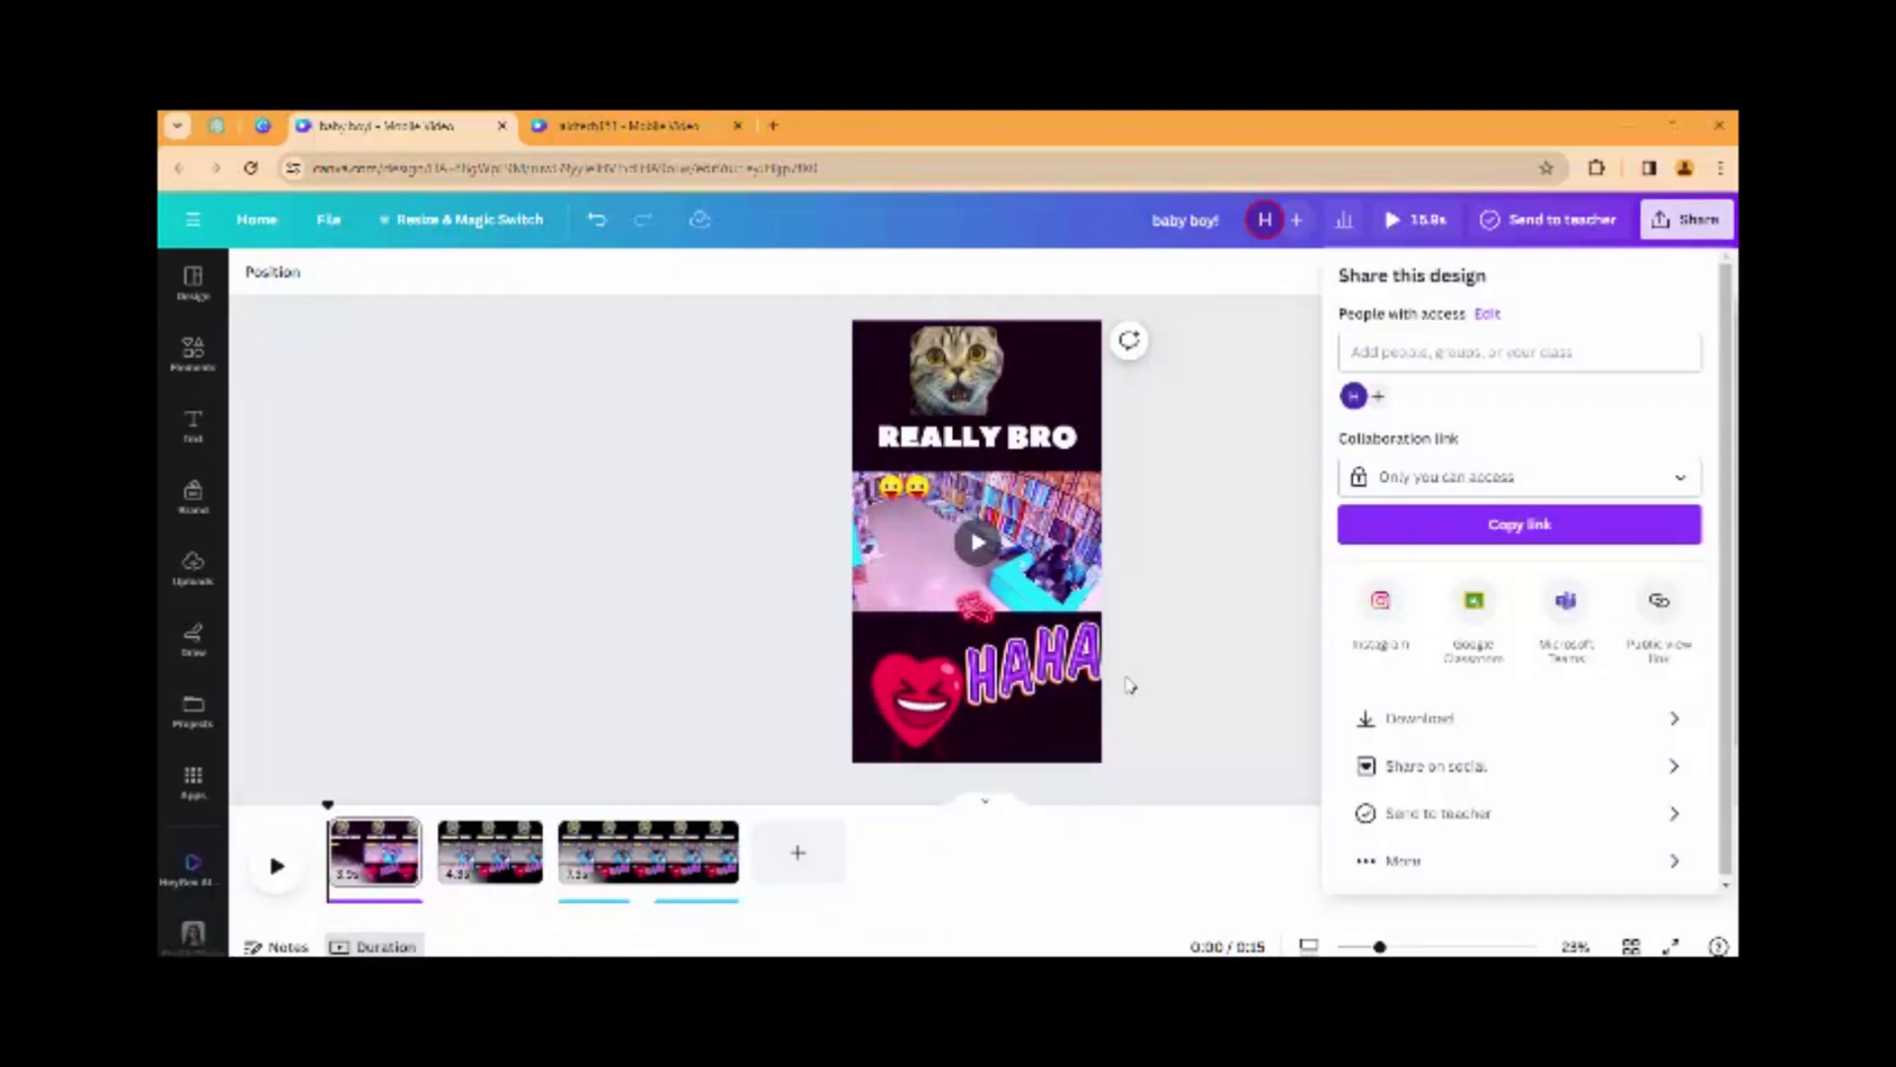
pyautogui.click(1689, 225)
pyautogui.click(1688, 227)
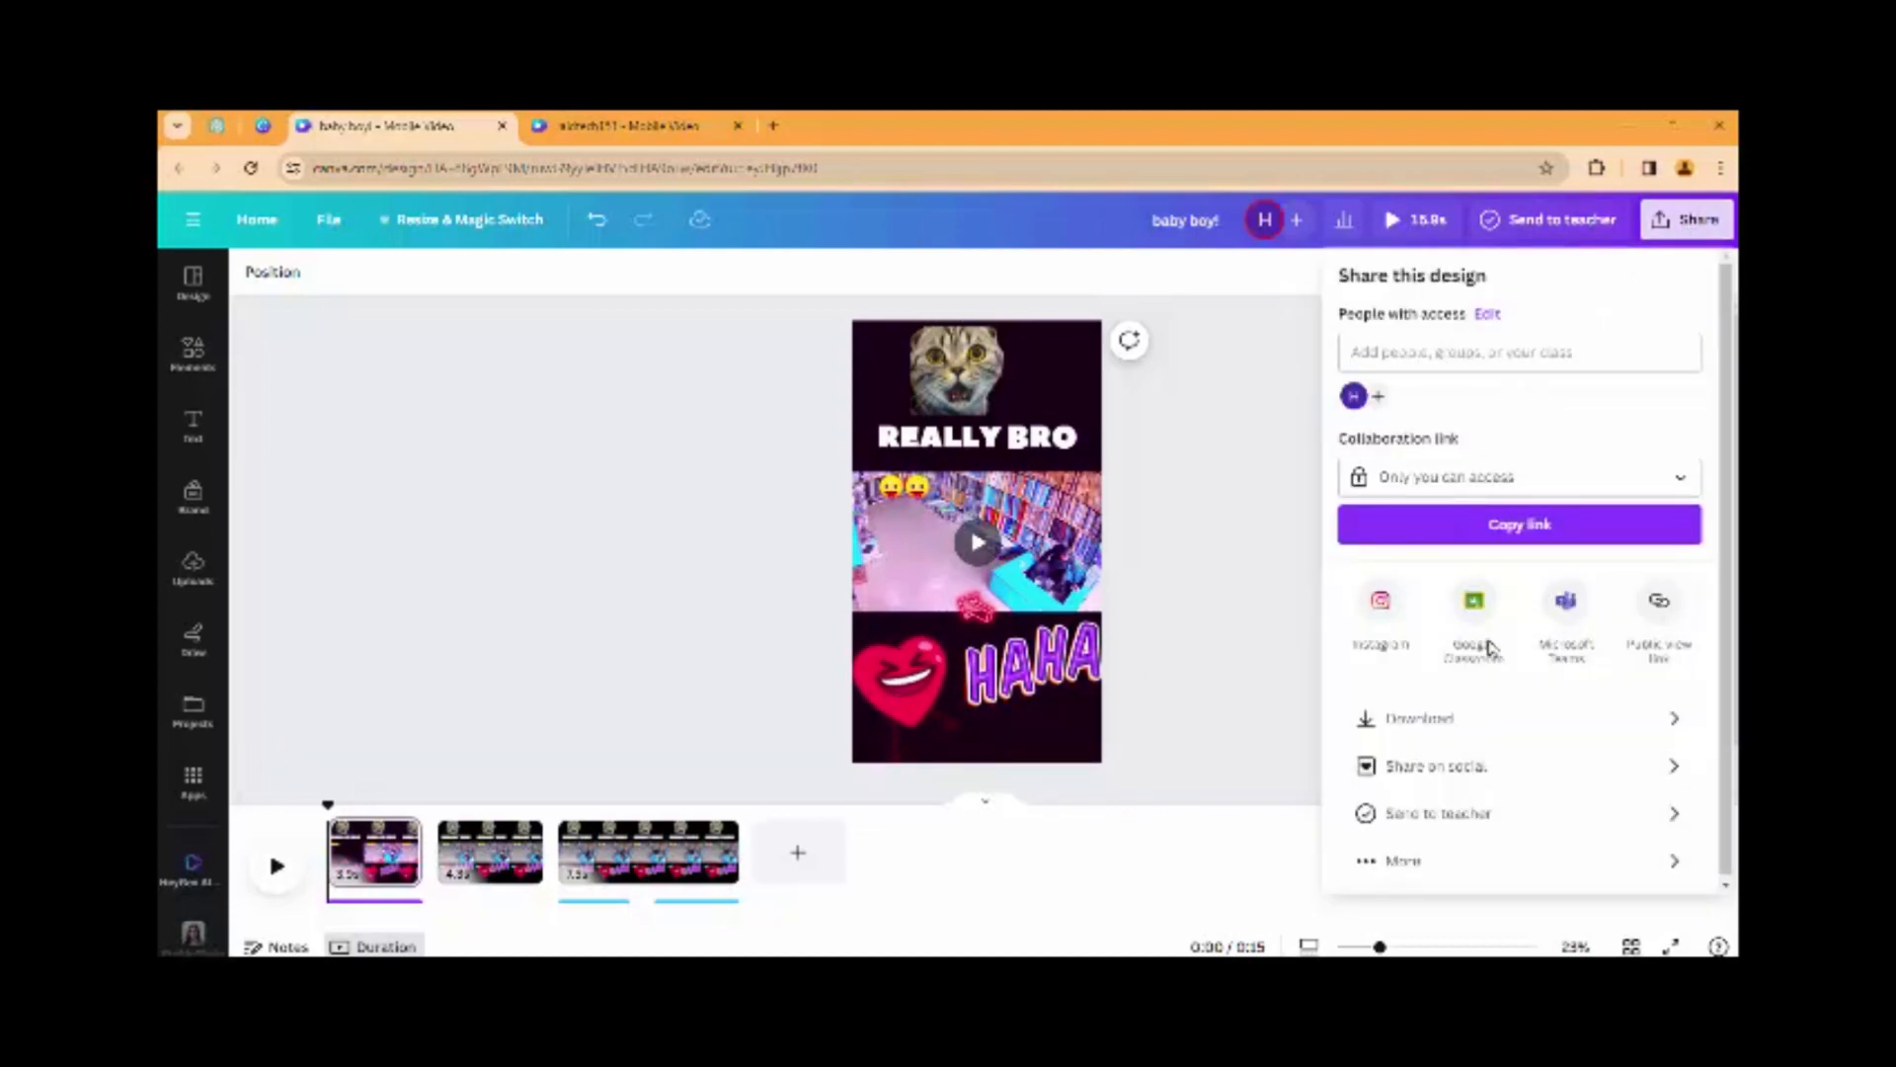
pyautogui.click(1489, 731)
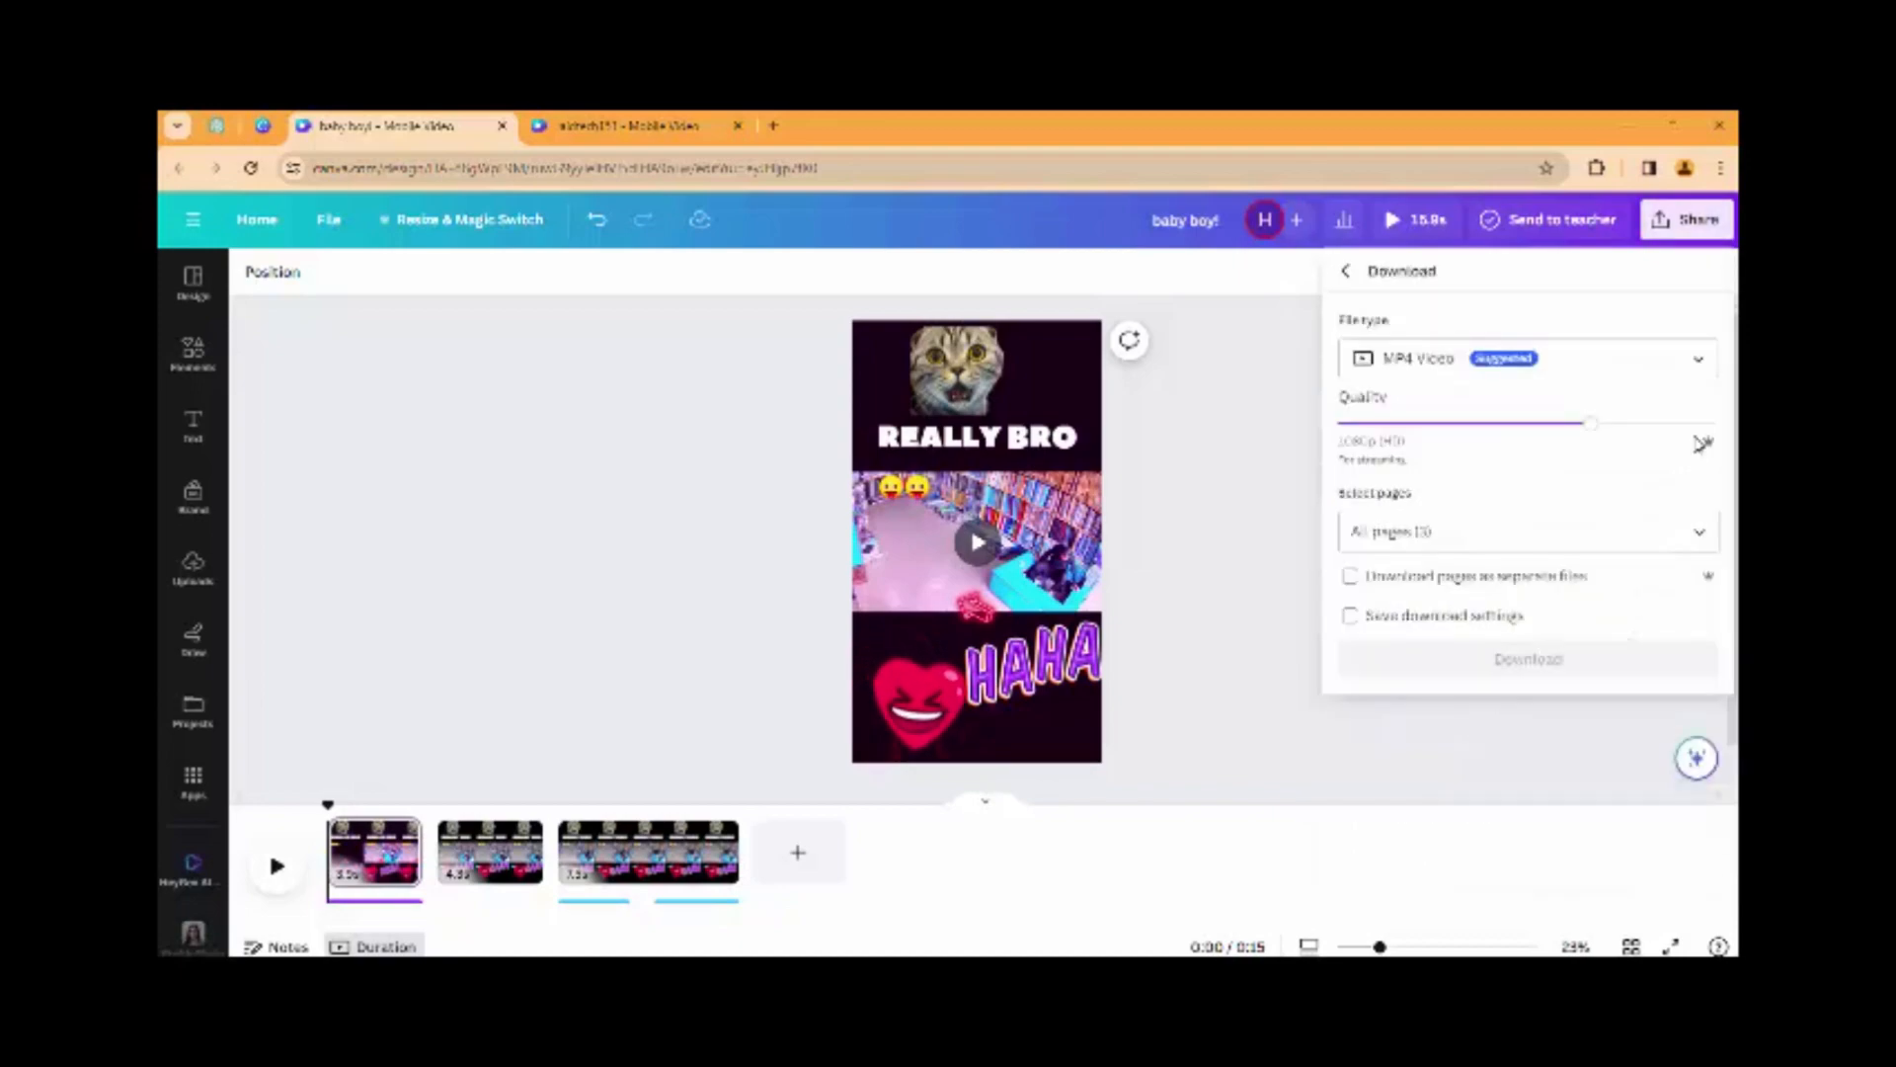
pyautogui.moveTo(1591, 427); pyautogui.dragTo(1728, 439)
pyautogui.click(1599, 660)
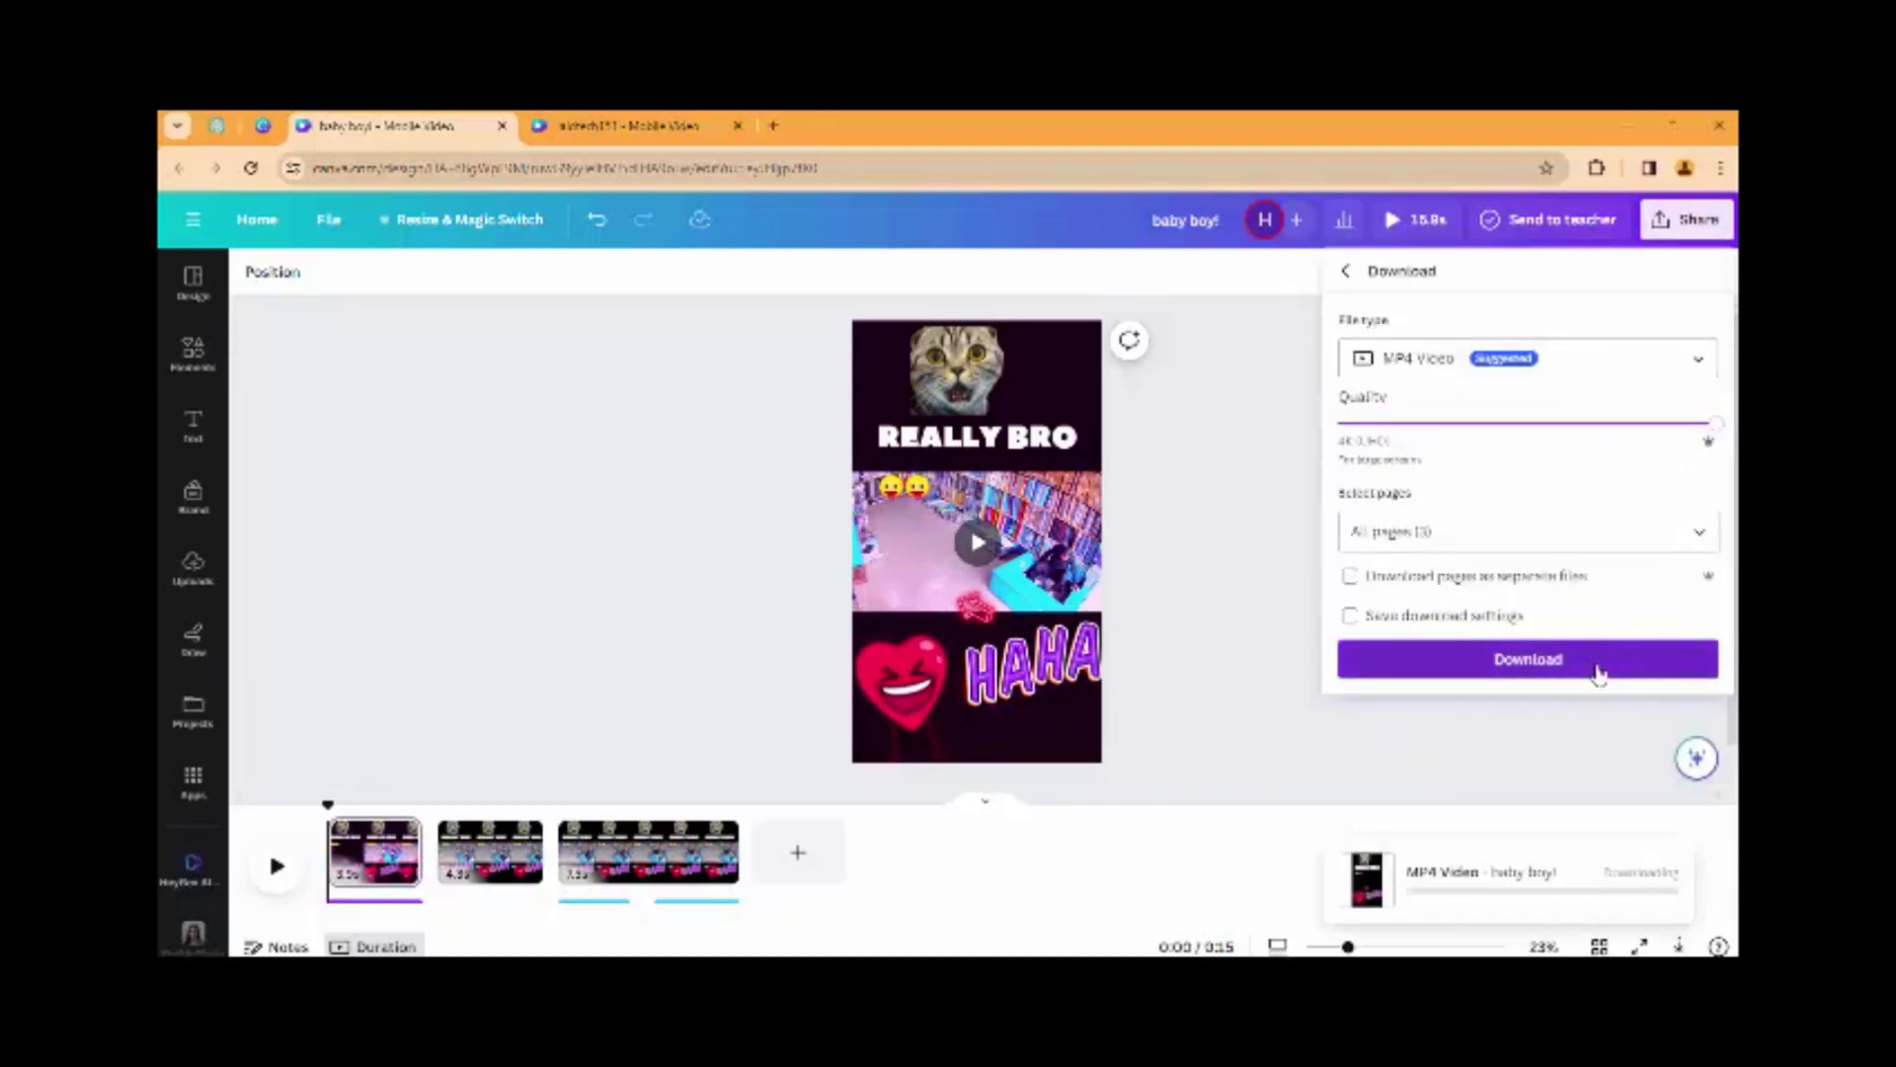